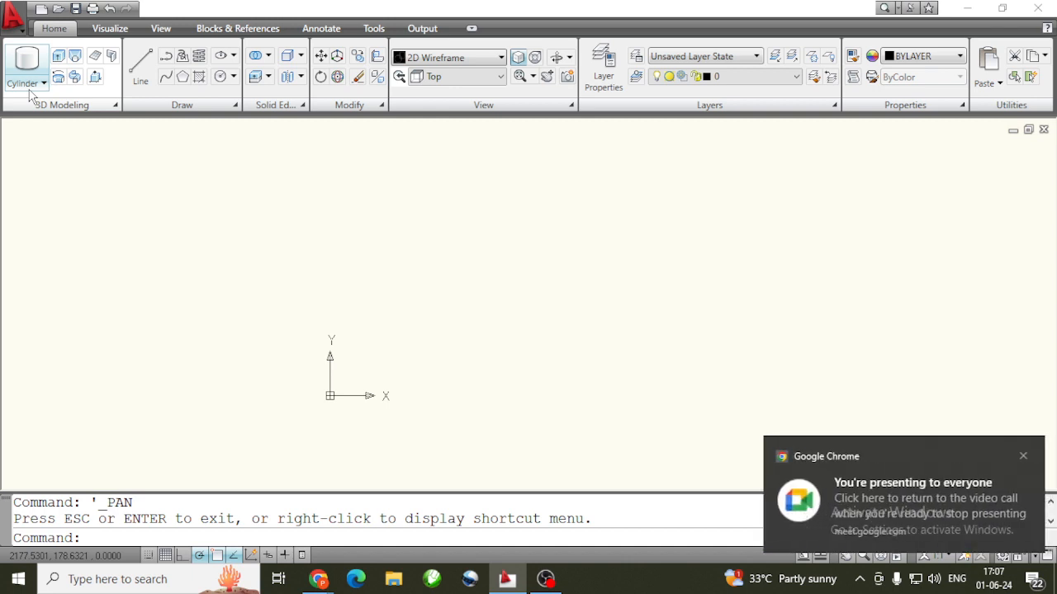
left_click(32, 83)
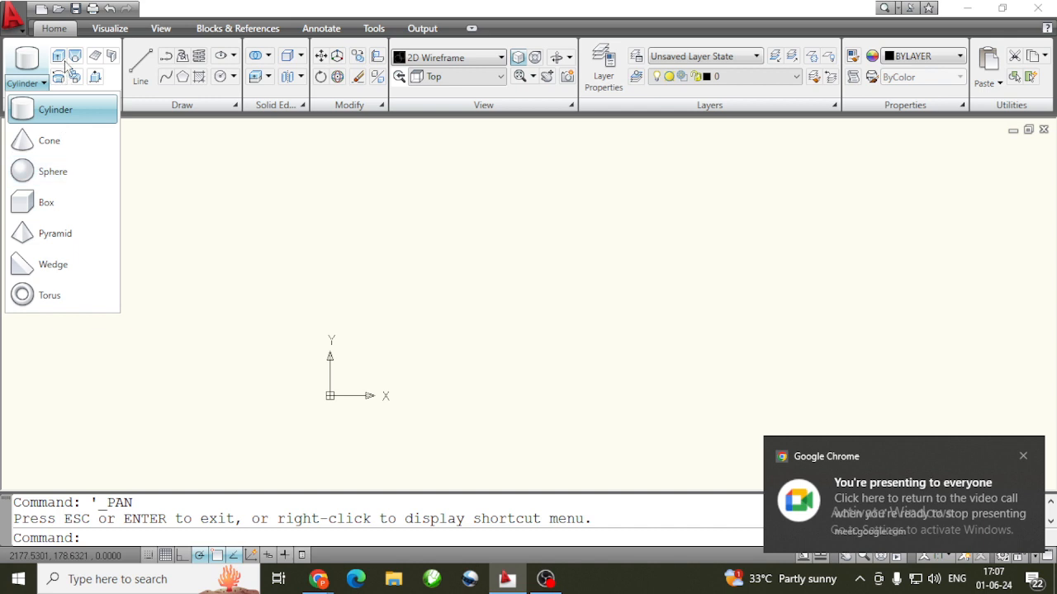
left_click(282, 3)
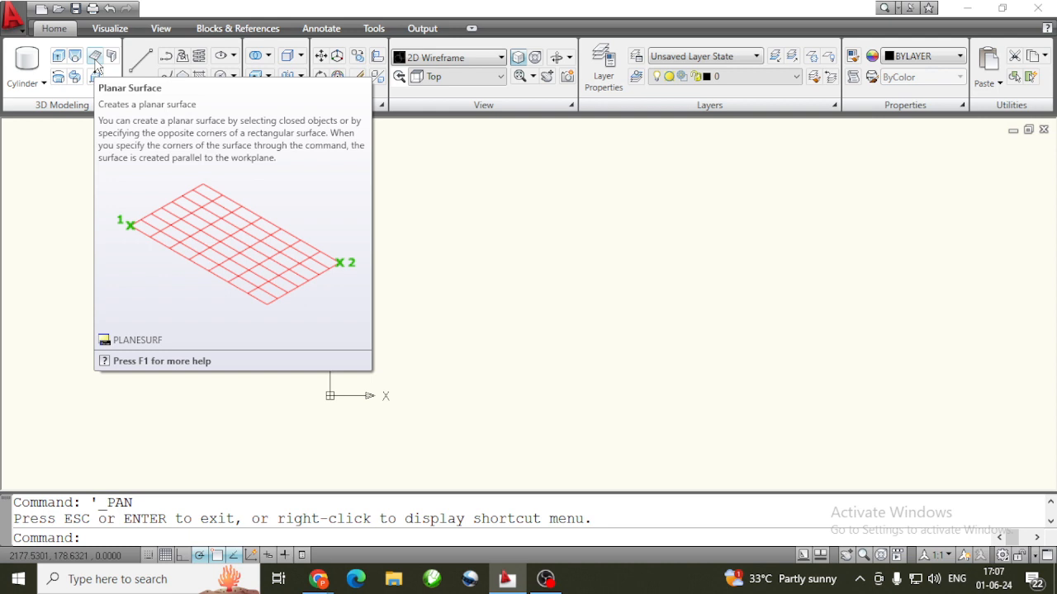
Set the visual style to Conceptual and the view to Southwest Isometric
left_click(495, 57)
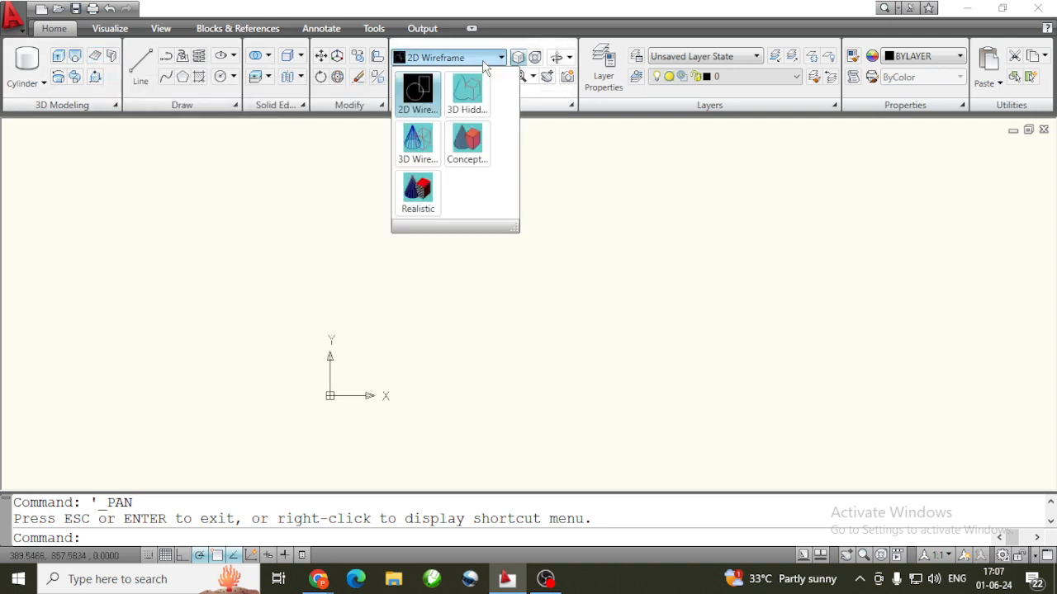
left_click(467, 144)
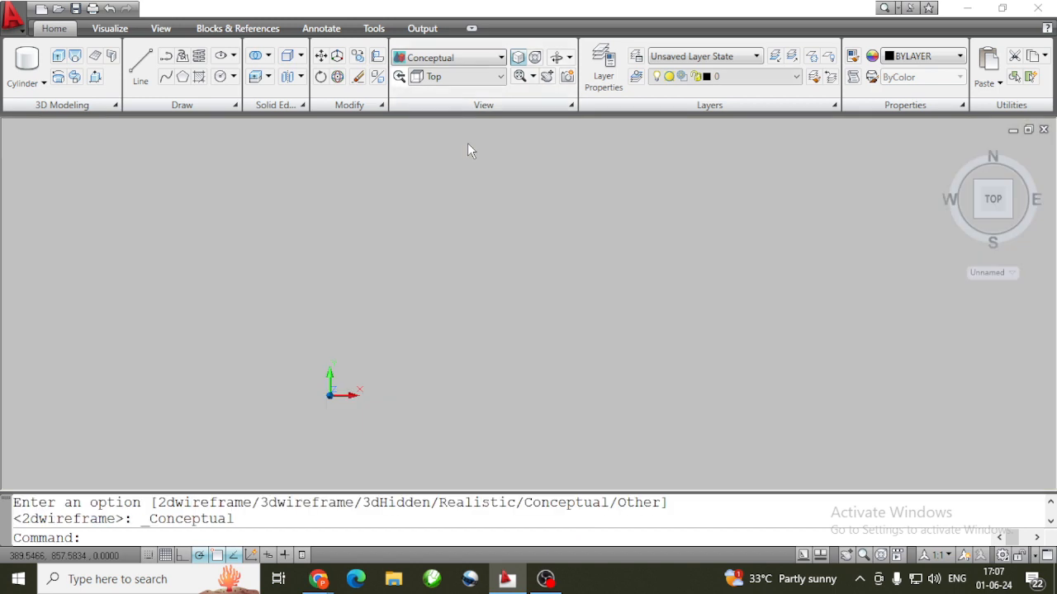
left_click(462, 78)
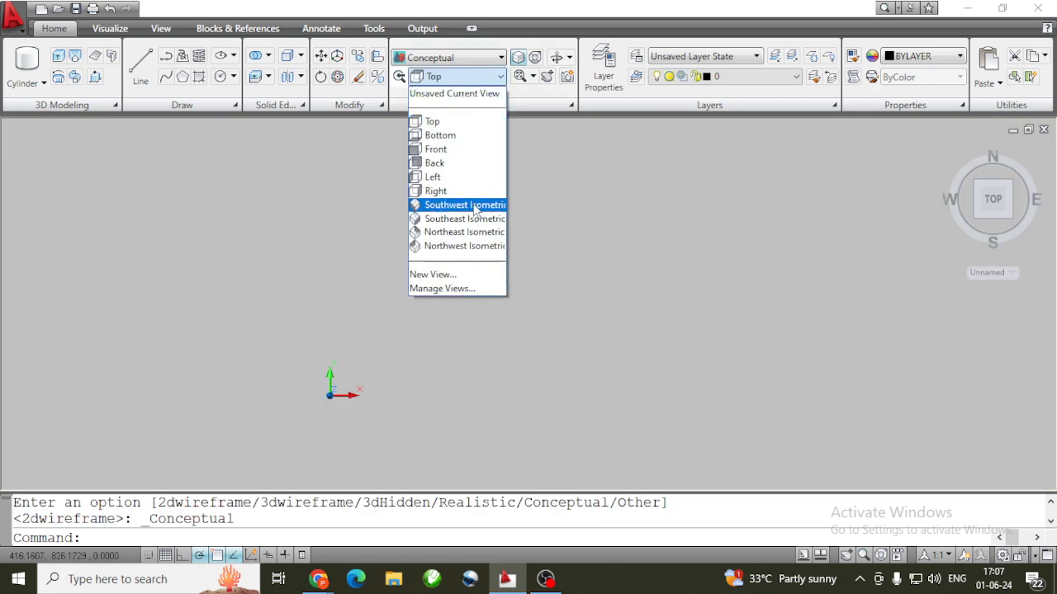
left_click(450, 204)
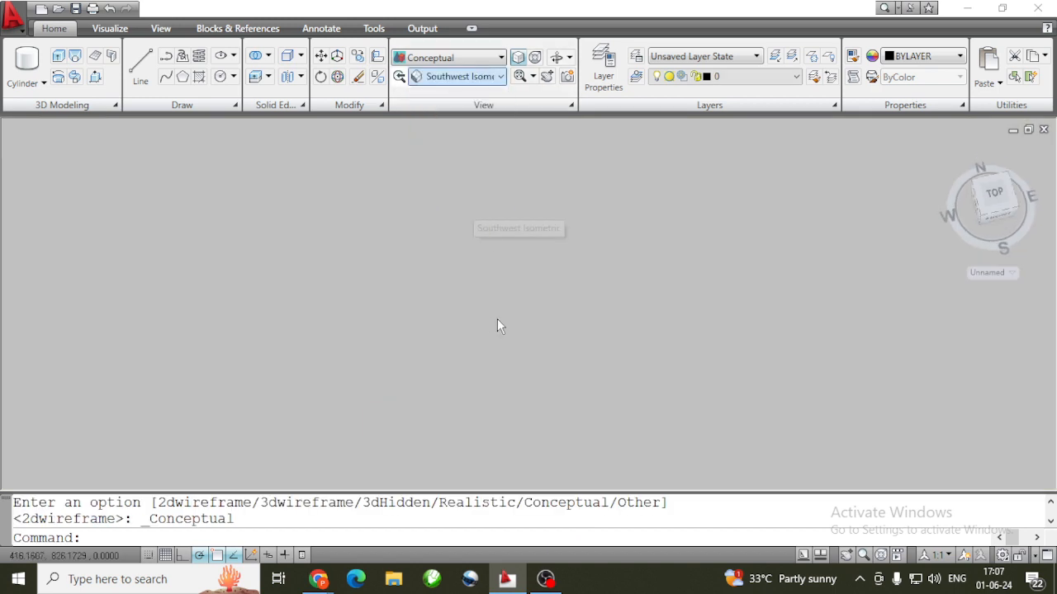
Draw a rectangular planar surface from about (28, 156) to about (170, -77)
left_click(96, 58)
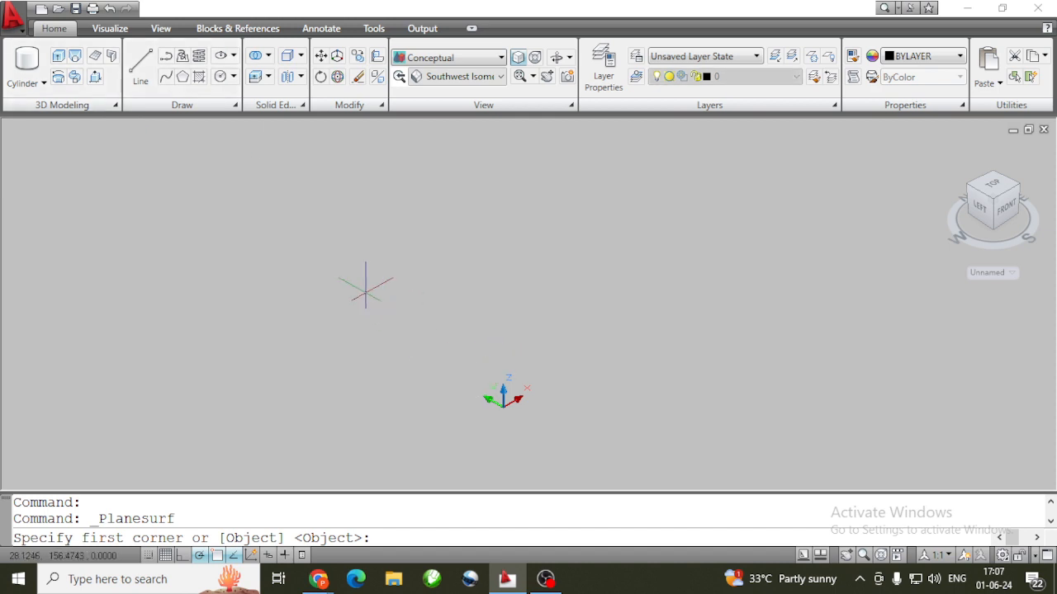
left_click(369, 293)
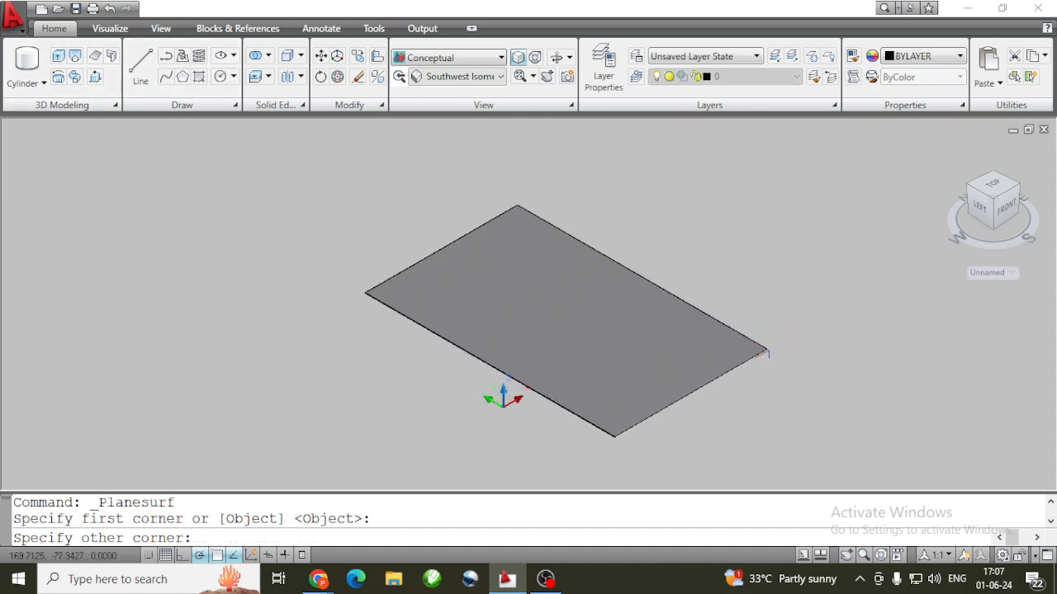
left_click(769, 350)
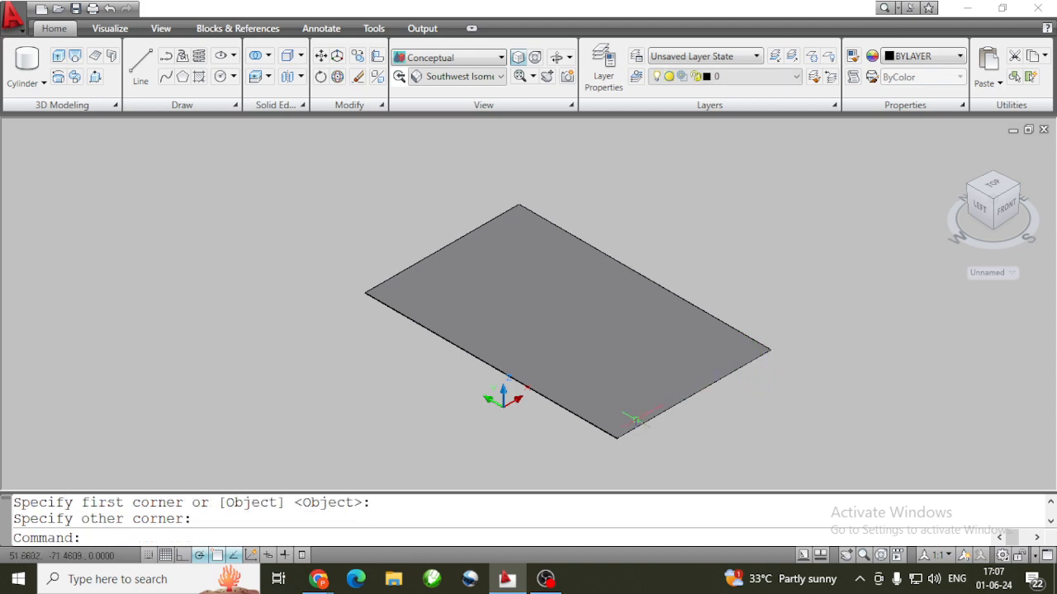
Extrude the planar surface upward into a box-shaped solid, and undo the extrusion
scroll(601, 421, "up", 5)
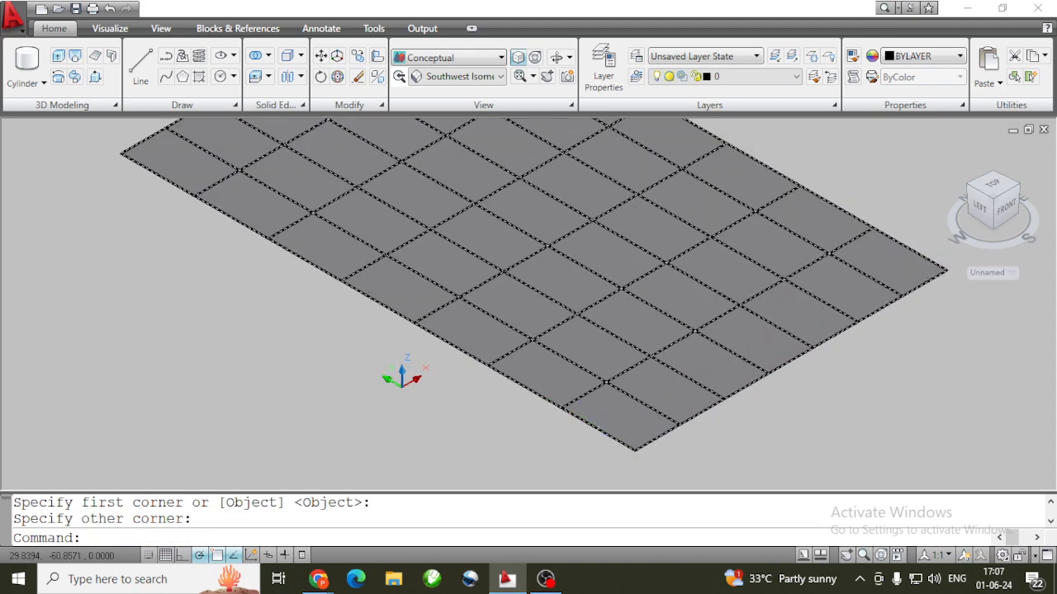
scroll(601, 421, "up", 2)
scroll(598, 424, "down", 3)
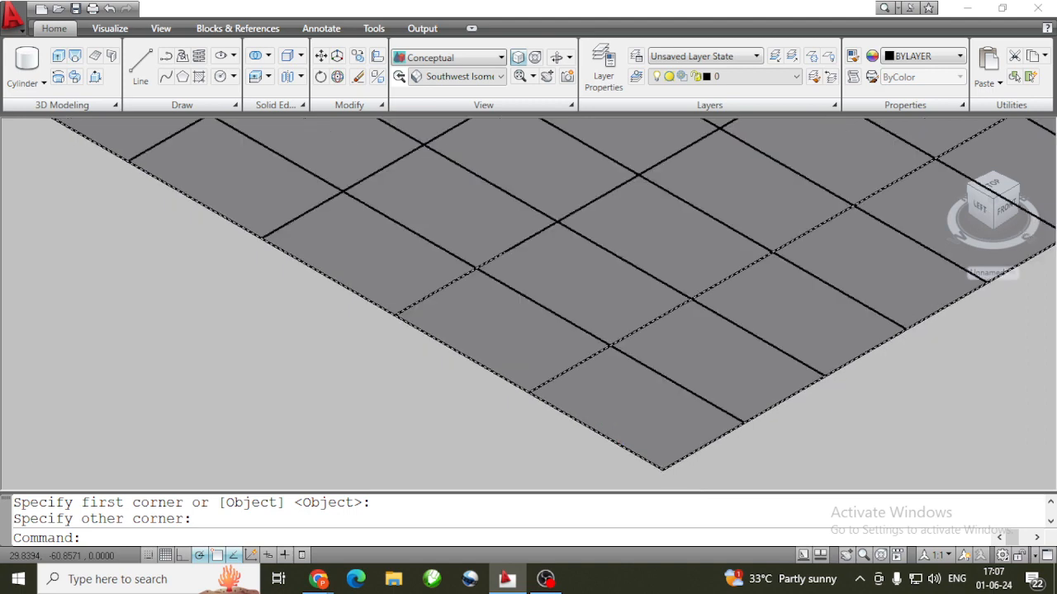
key("Escape")
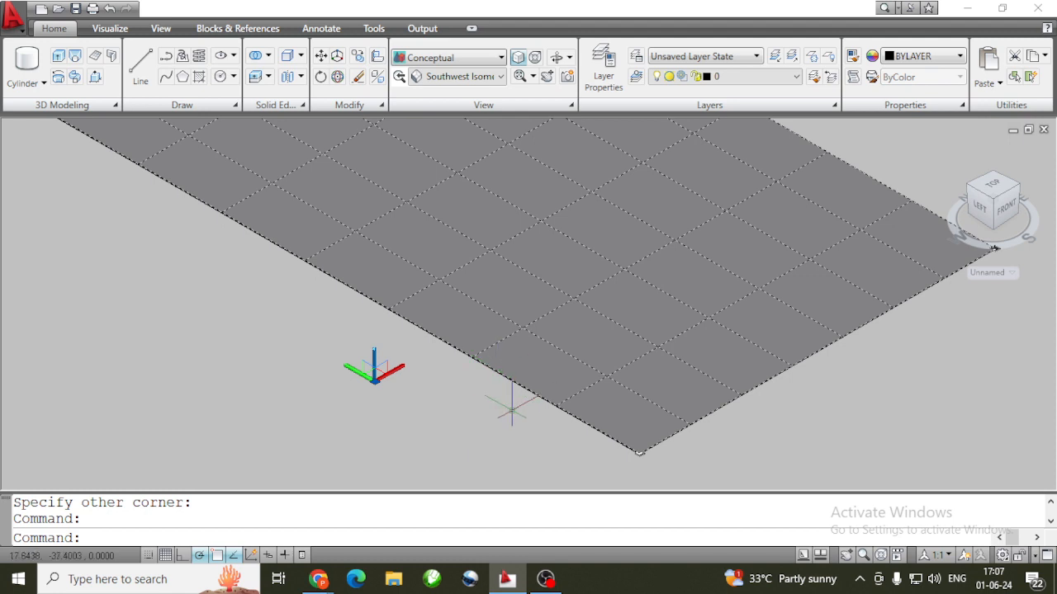
scroll(512, 404, "down", 4)
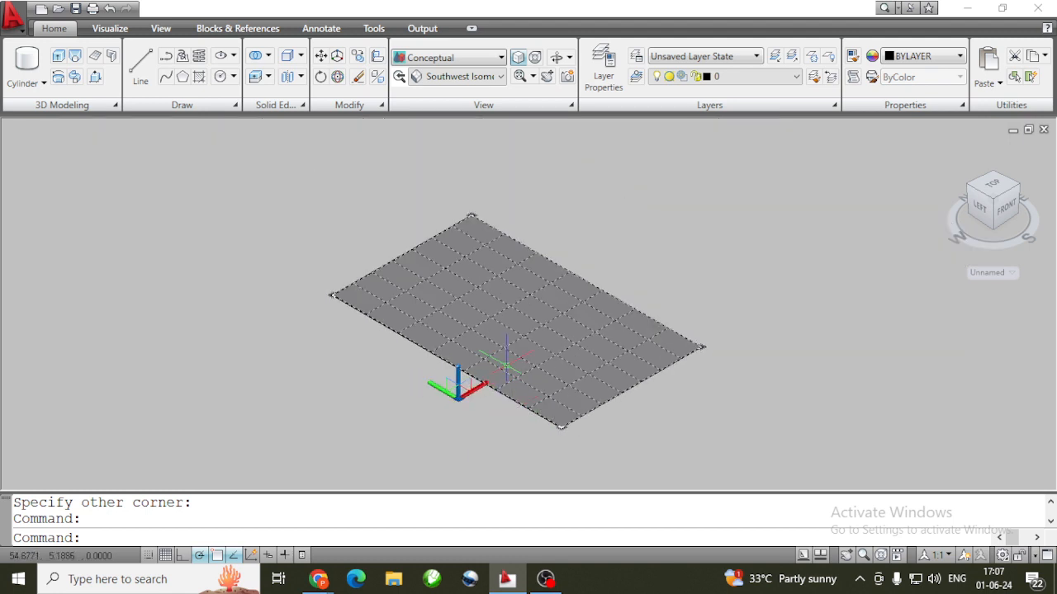
left_click(57, 56)
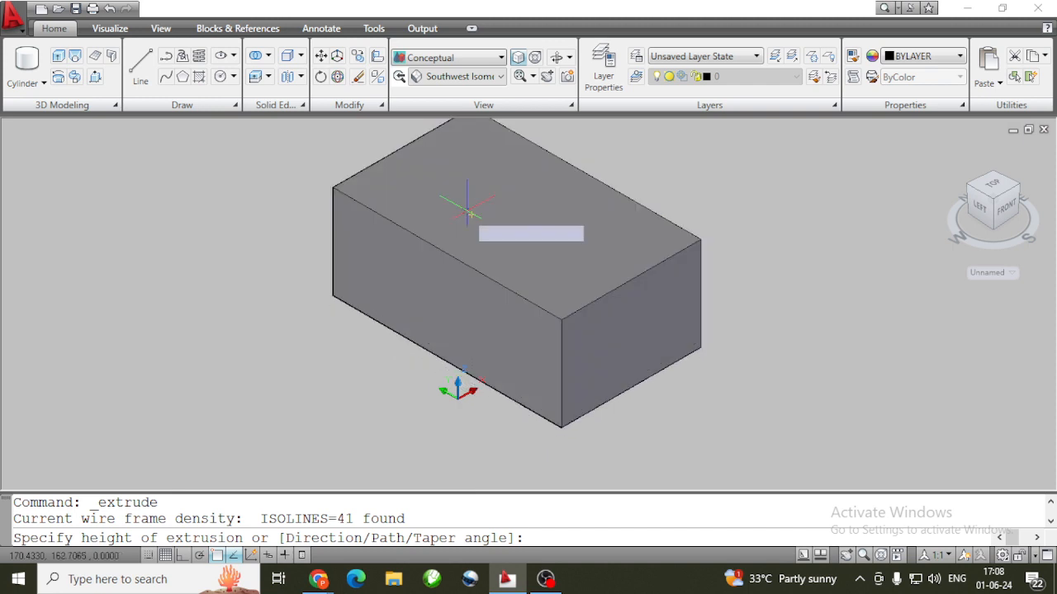
left_click(466, 198)
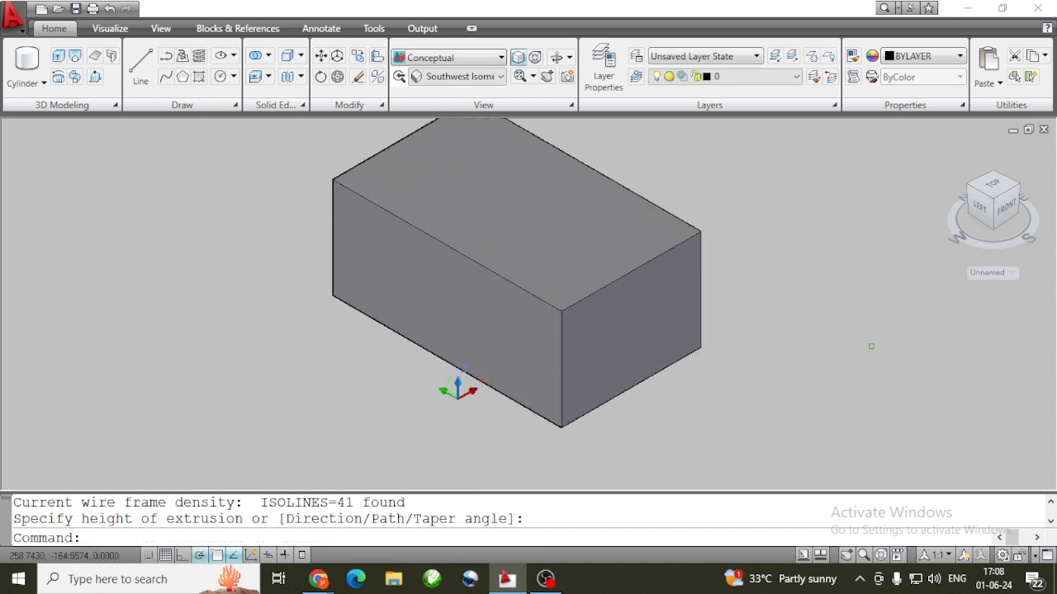
key("ctrl+z")
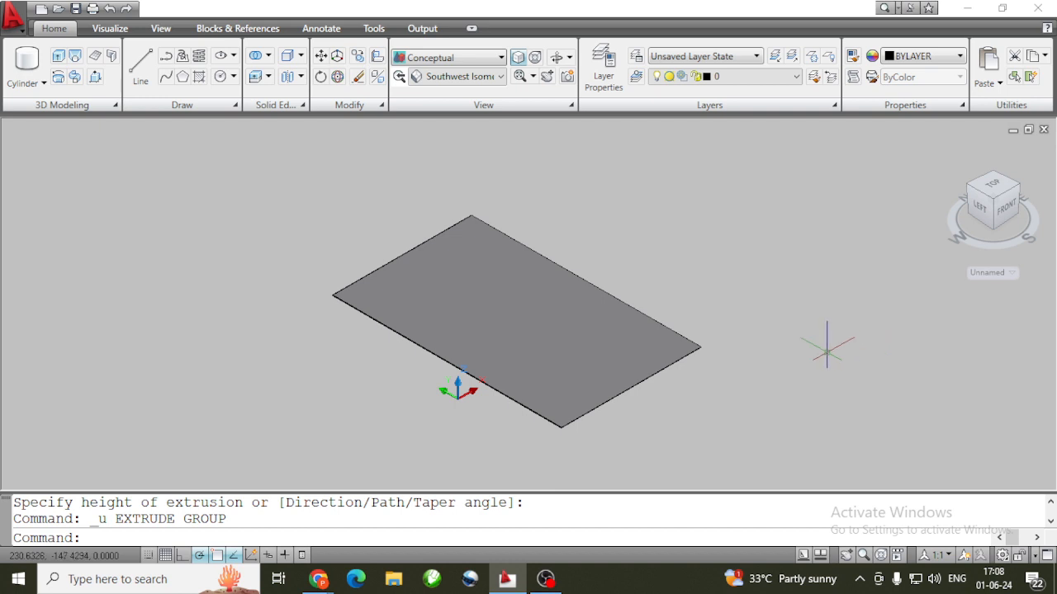
Draw a second, smaller rectangular planar surface beside the large one, ending at about (-18, 27)
left_click(95, 57)
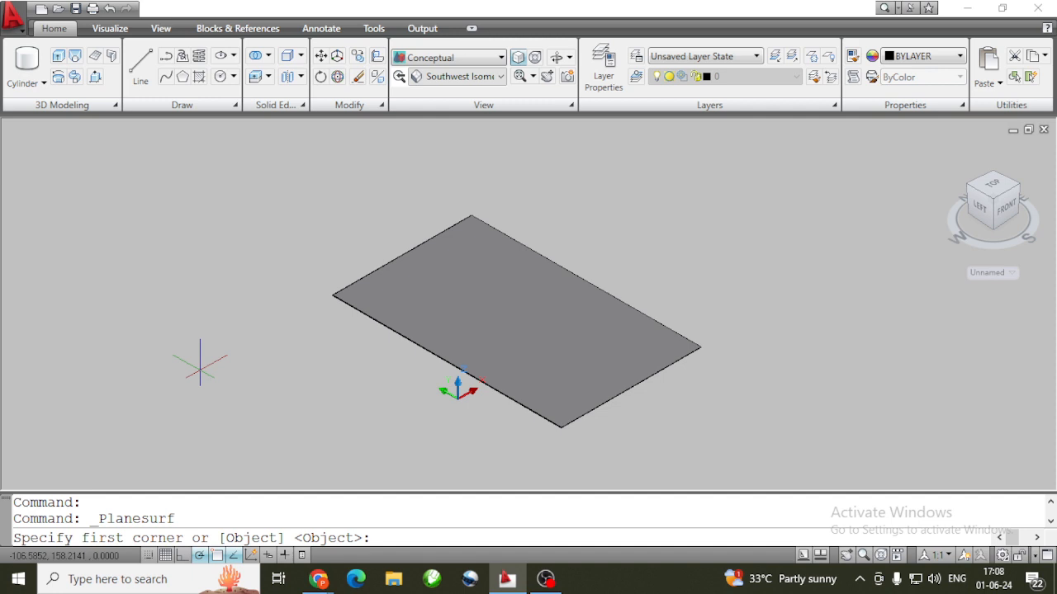
left_click(195, 353)
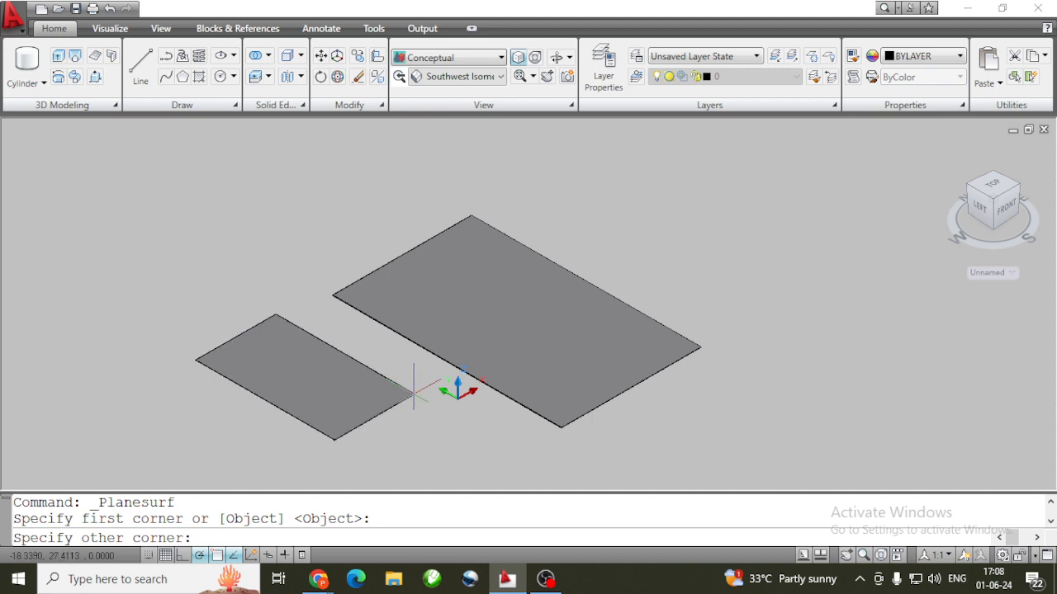
left_click(414, 389)
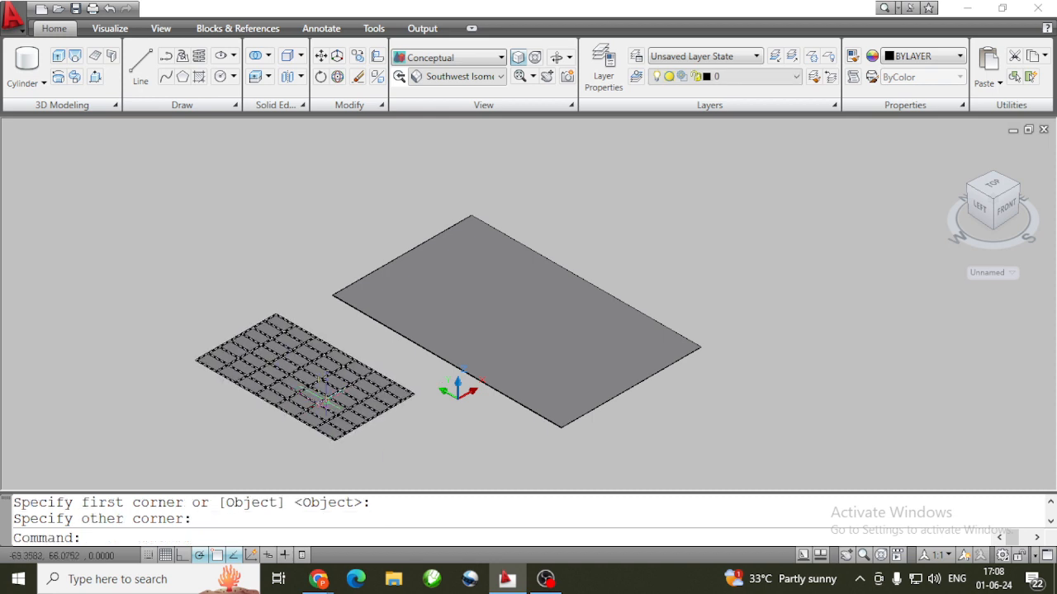
Delete the small planar surface and the large planar surface
left_click(319, 388)
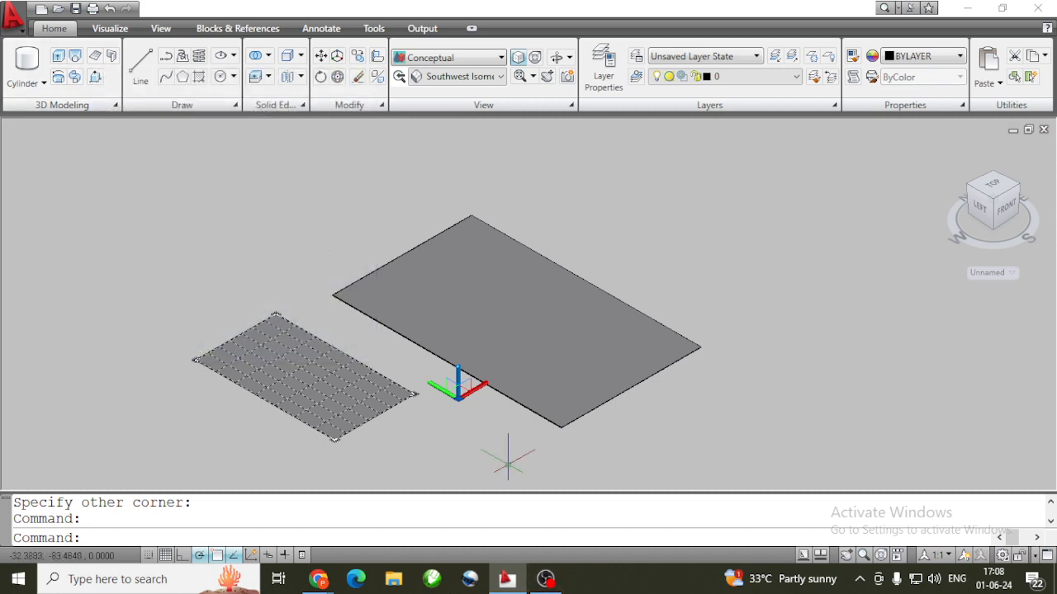
key("Delete")
left_click(525, 375)
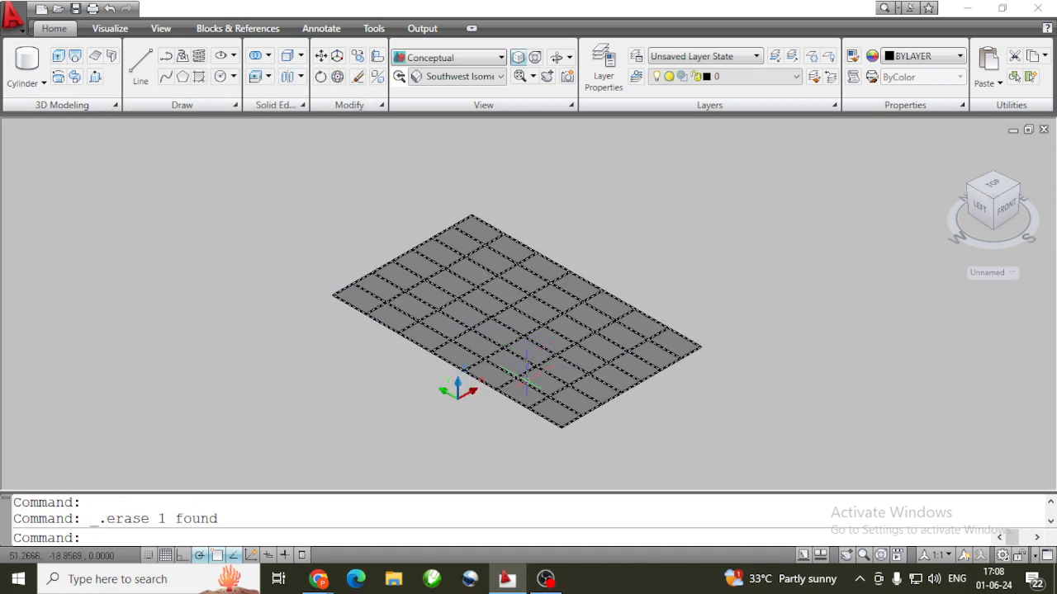
key("Delete")
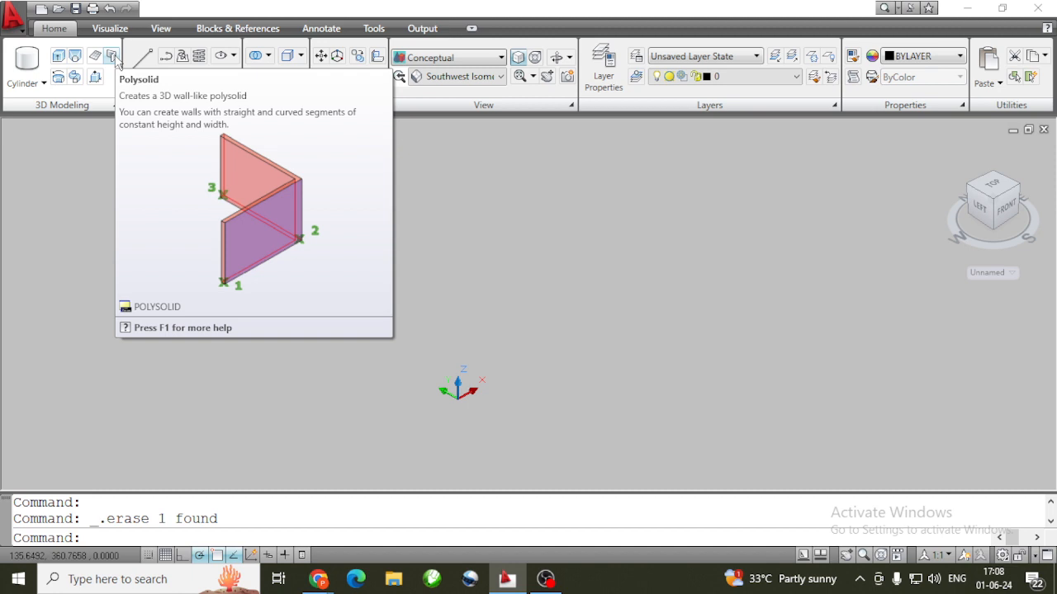
Start a polysolid with a width of 0.75 and a height of 10
left_click(114, 56)
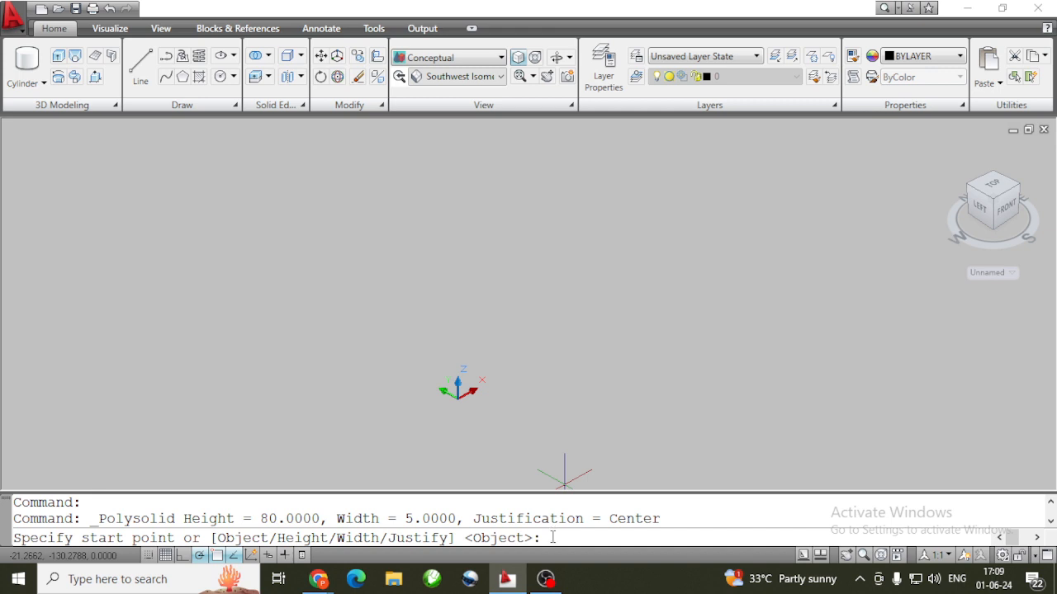
type("w")
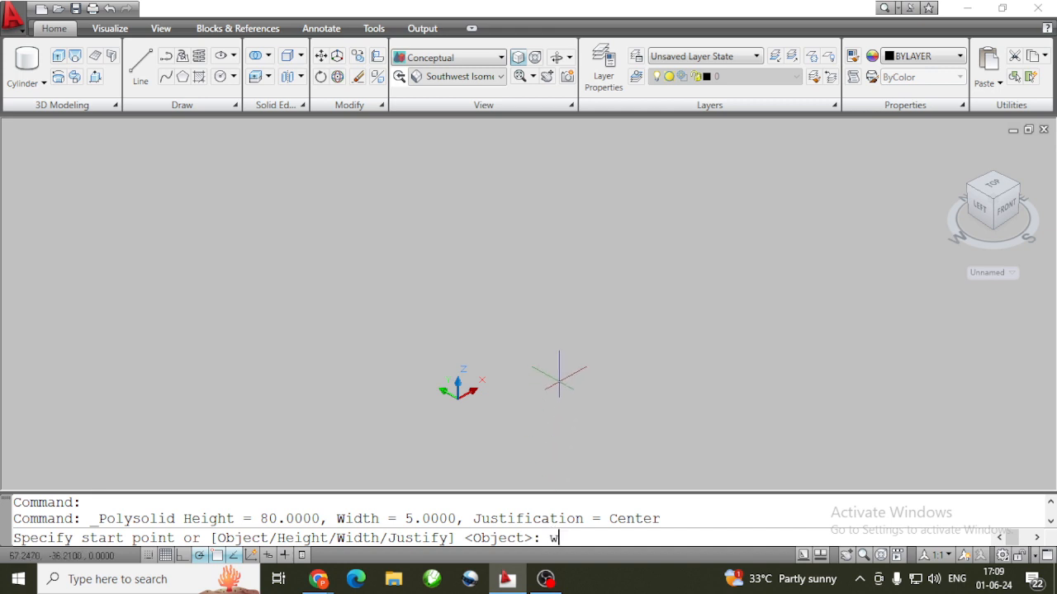
key("Return")
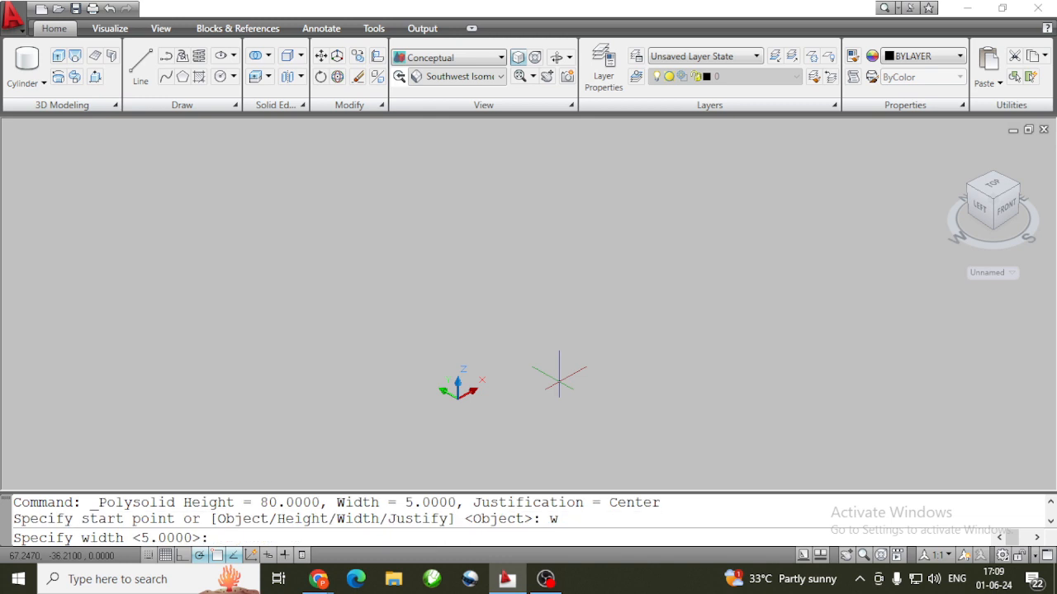
type("0.75")
key("Return")
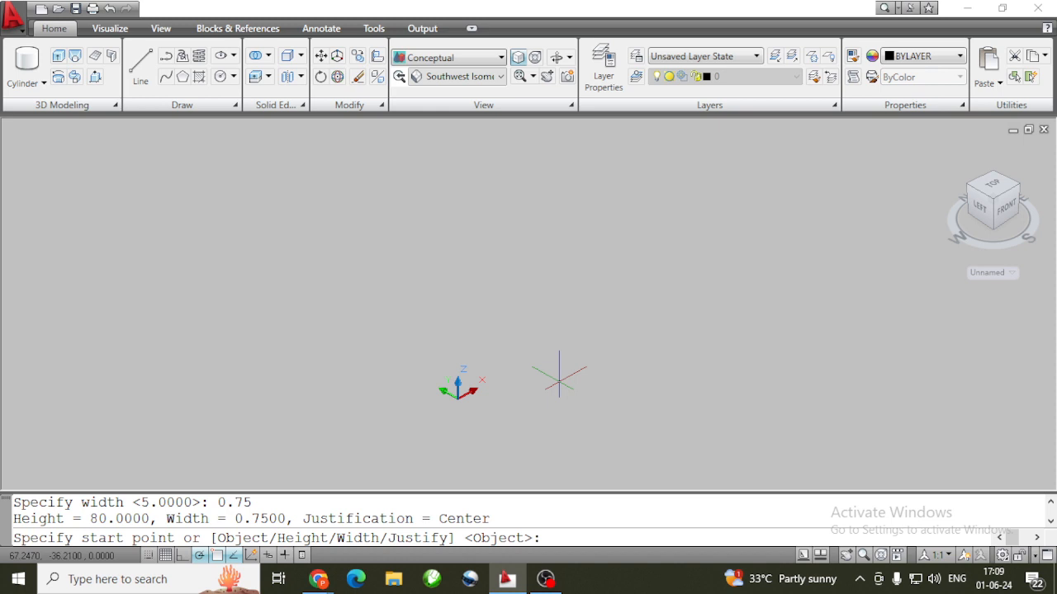
type("h")
key("Return")
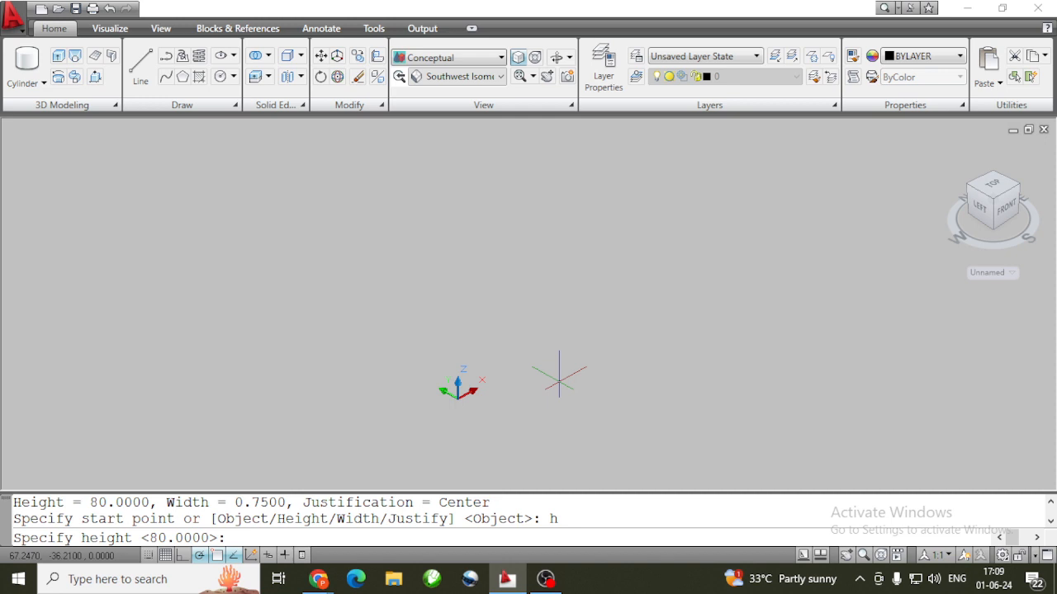
type("10")
key("Return")
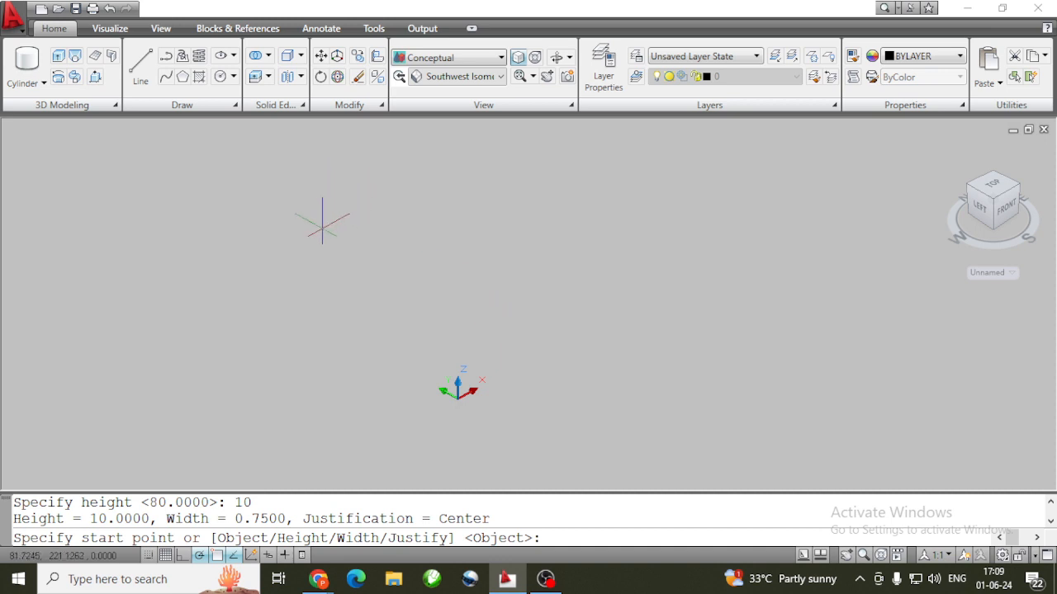
Draw the polysolid's first three straight wall segments freehand in an open curve, starting at about (82, 221)
left_click(322, 221)
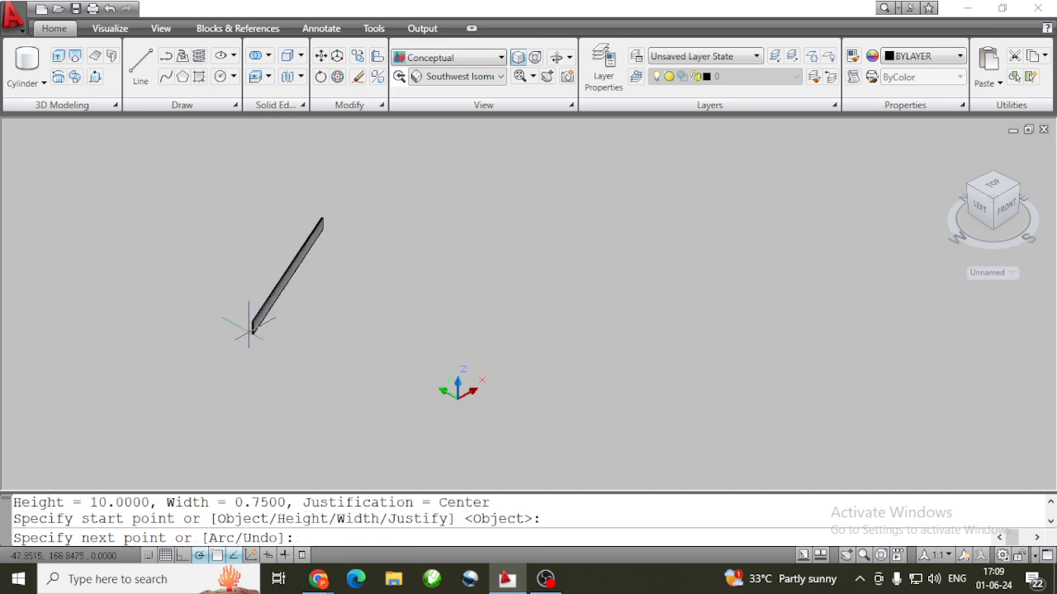
left_click(249, 325)
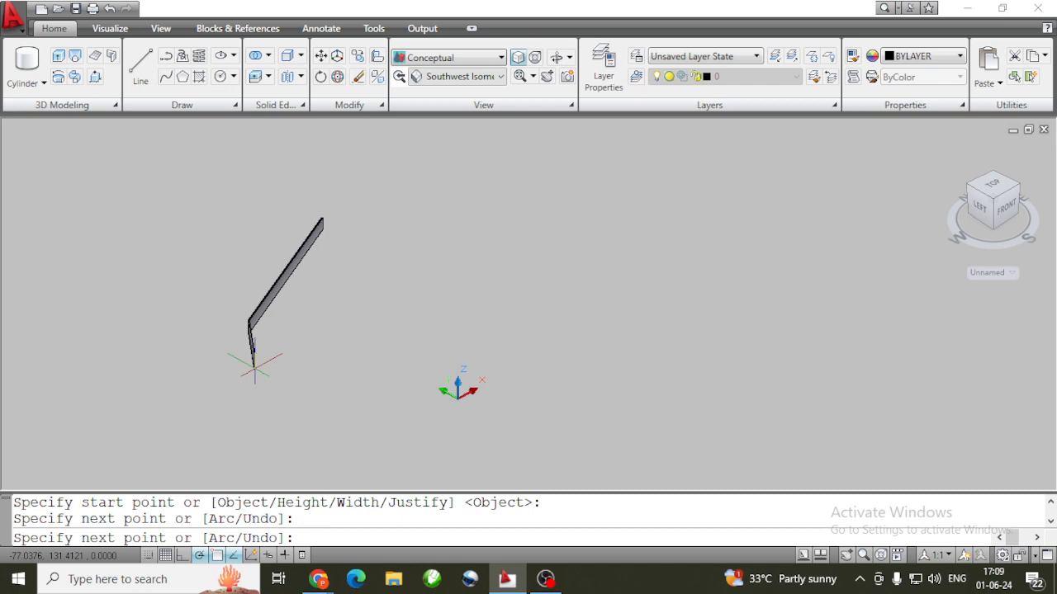
left_click(284, 404)
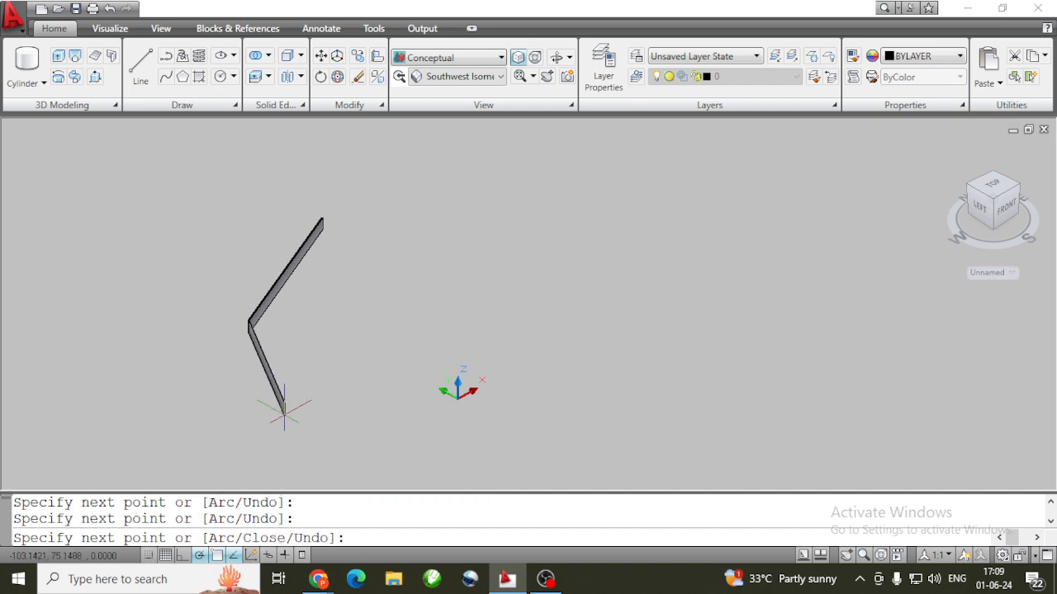
left_click(396, 430)
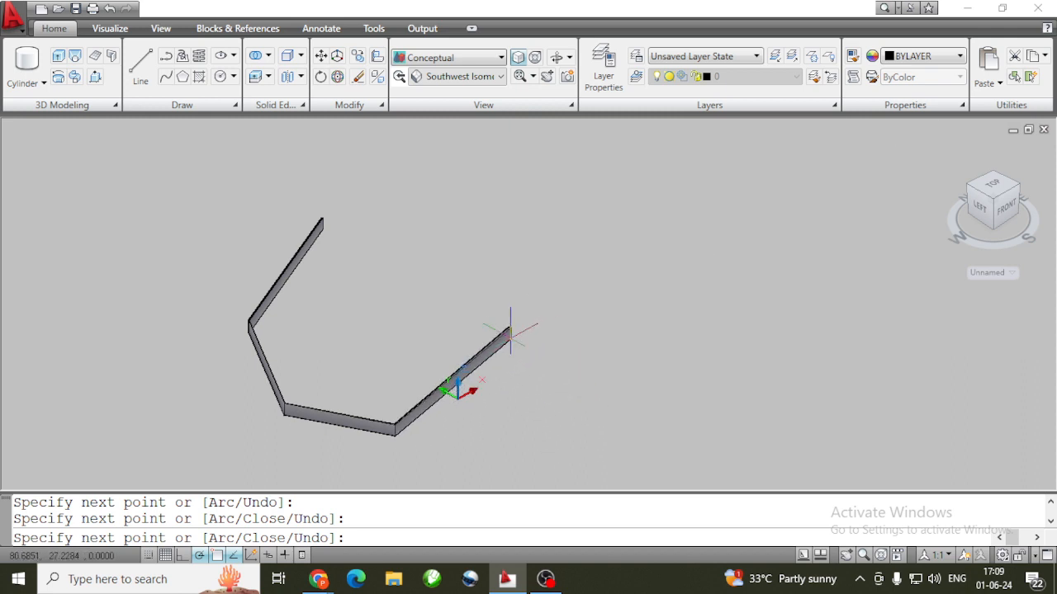
Continue the polysolid wall with three straight segments 20, 40 and 60 units long, the last one at 0°
type("20")
key("Return")
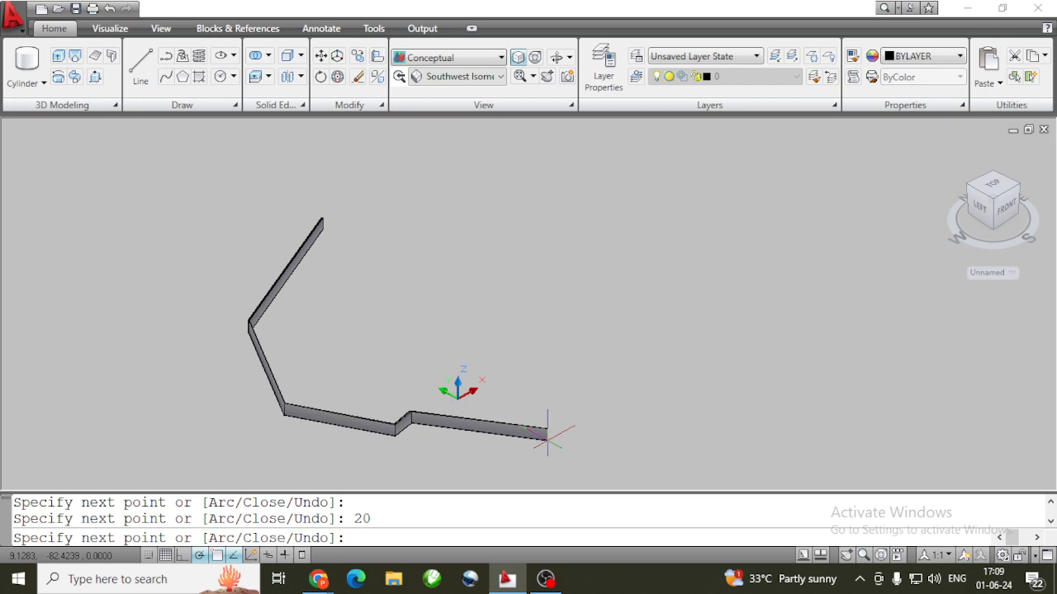
type("40")
key("Return")
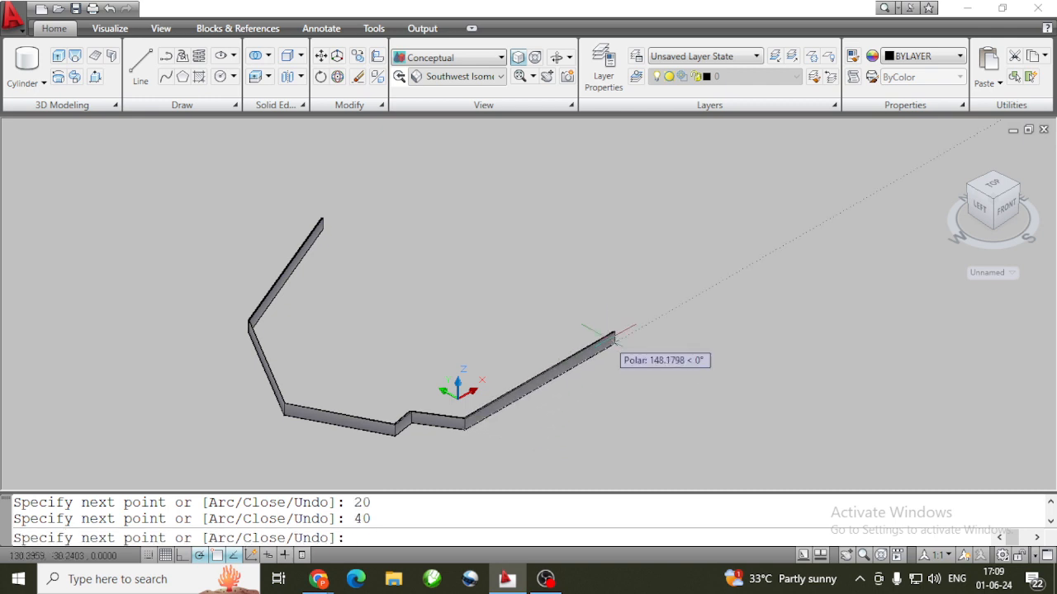
type("60")
key("Return")
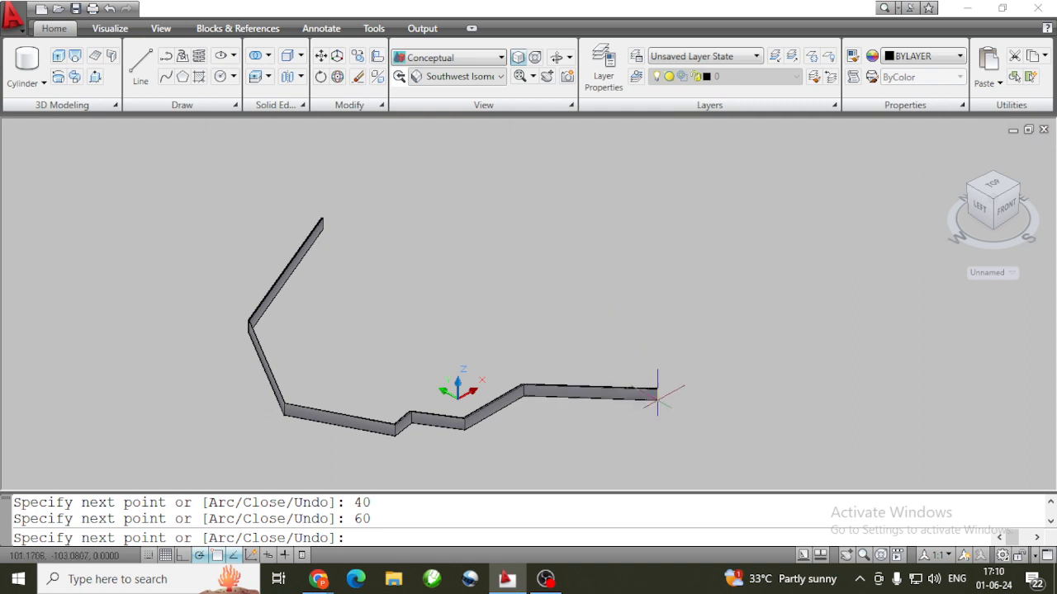
Add a 40-unit straight segment to the polysolid wall and continue it with a first freehand arc segment
type("40")
key("Return")
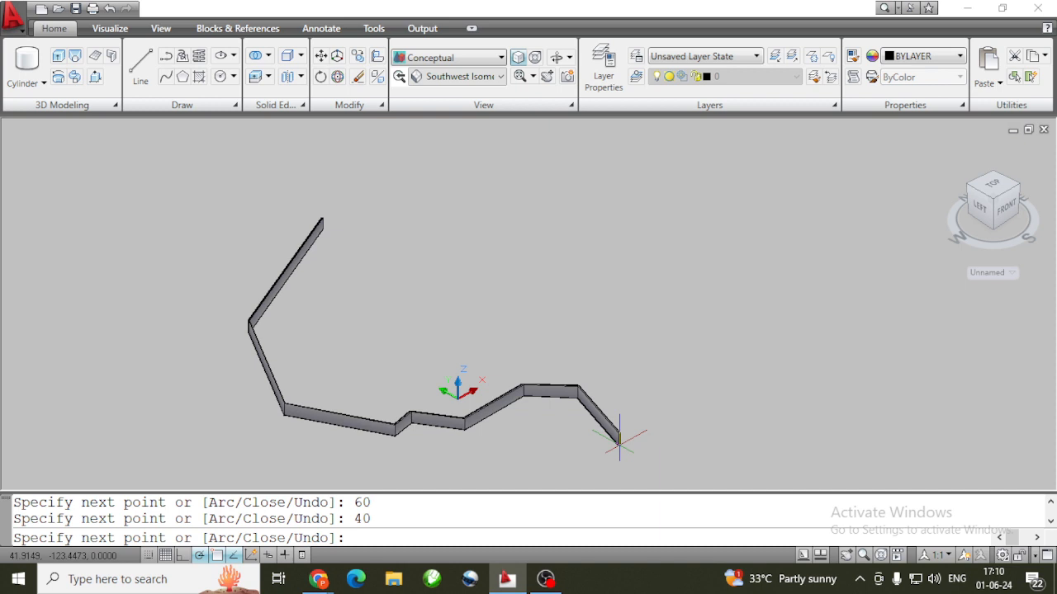
type("a")
key("Return")
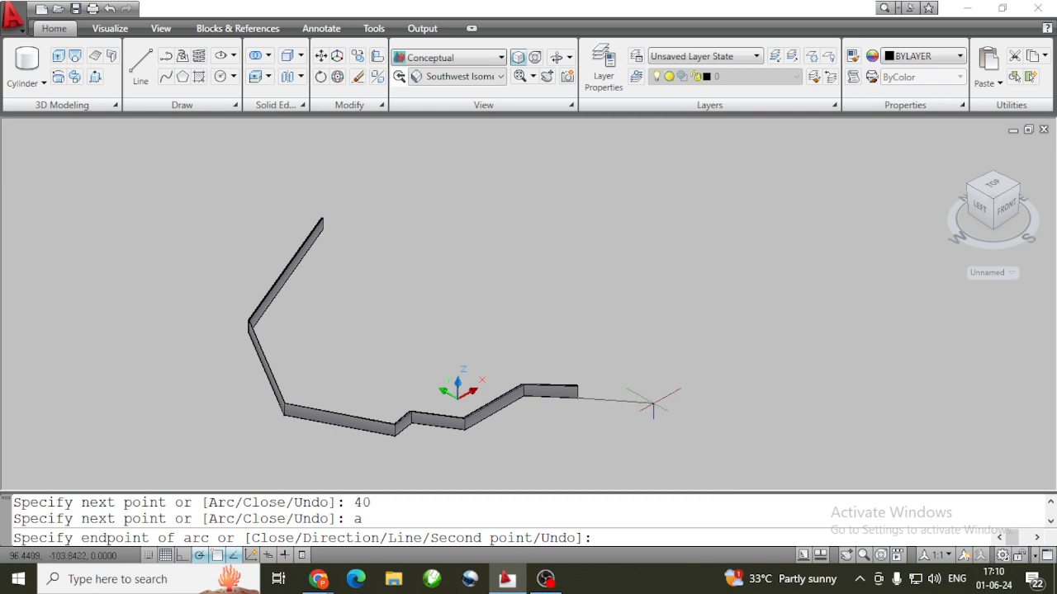
left_click(655, 400)
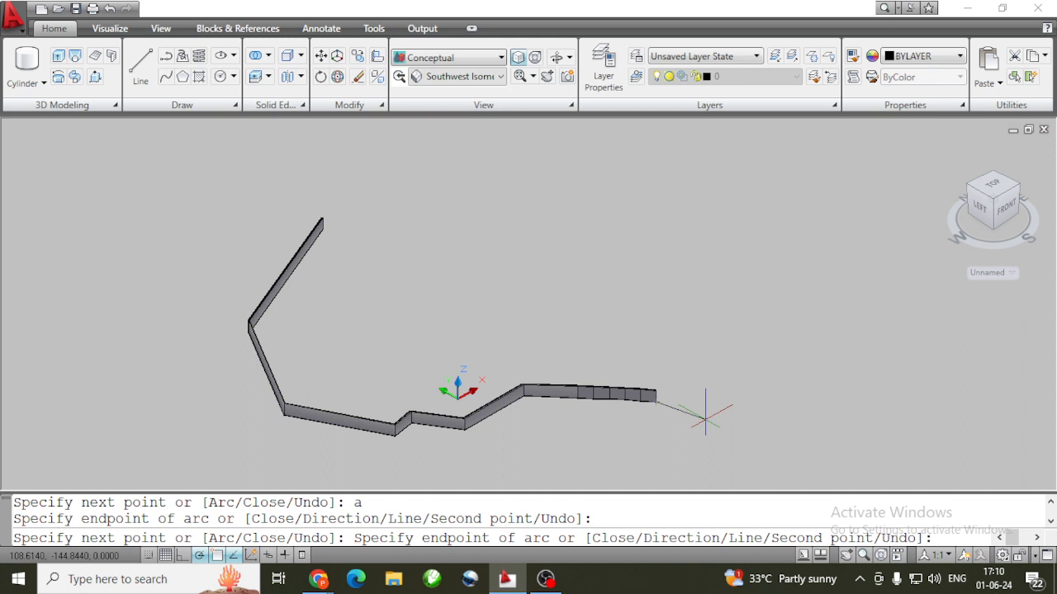
Continue the polysolid wall with a winding chain of freehand arc segments and close it back to its starting point
left_click(694, 434)
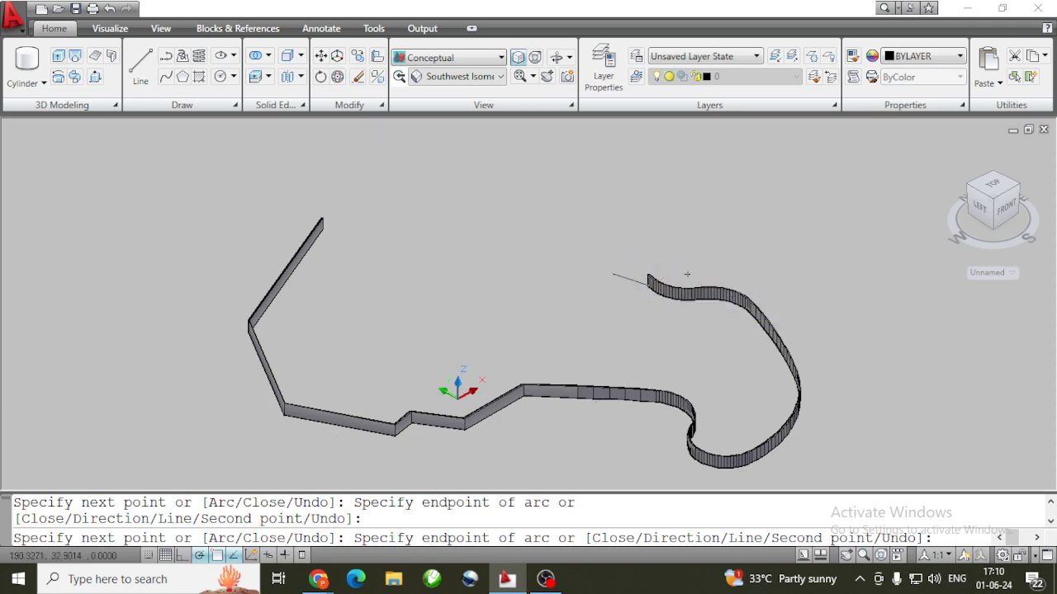
left_click(577, 229)
left_click(519, 244)
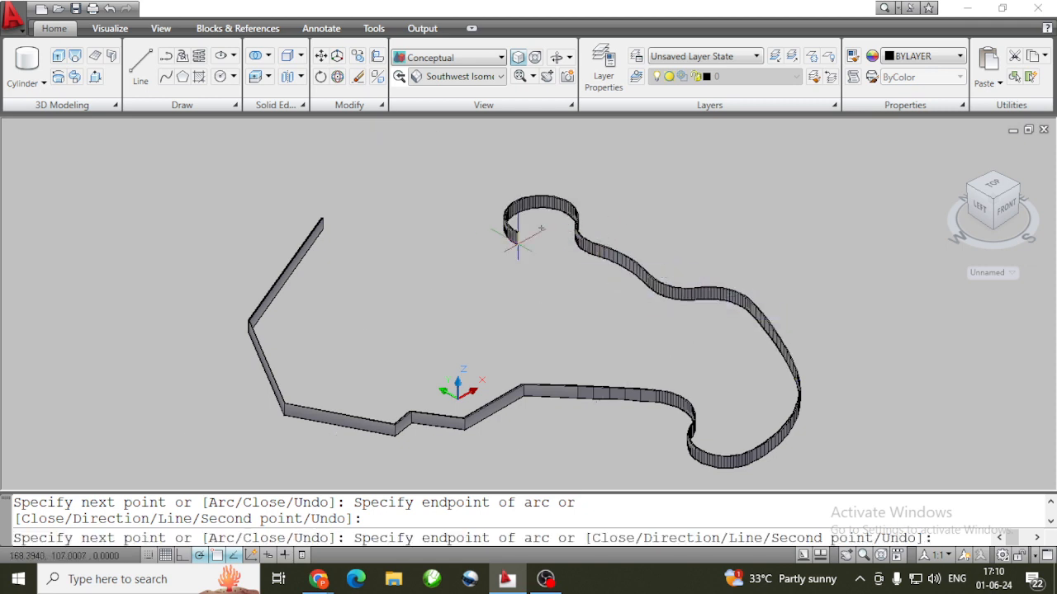
left_click(465, 255)
left_click(429, 247)
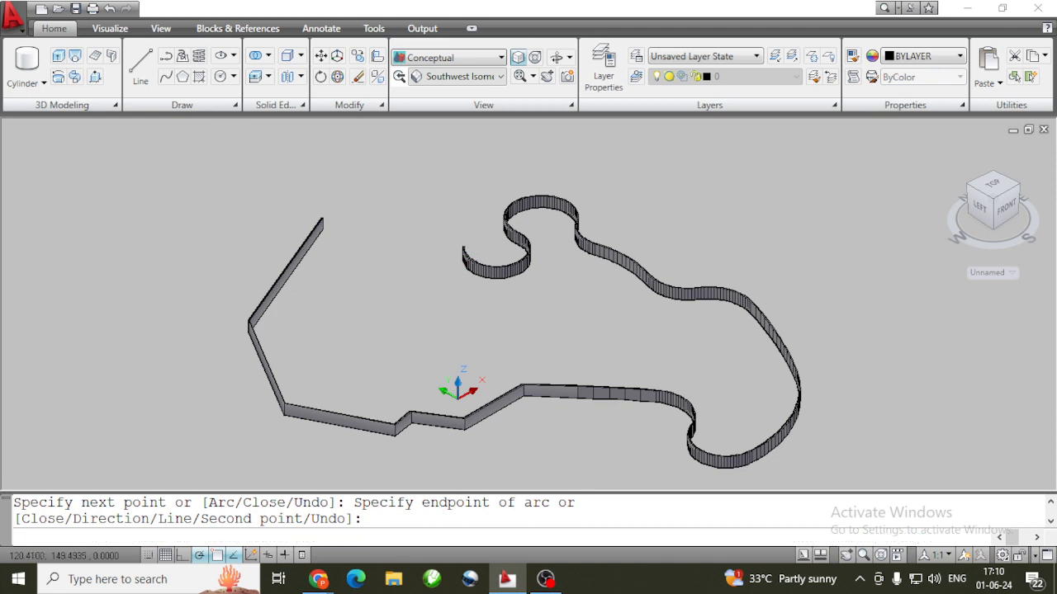
left_click(397, 231)
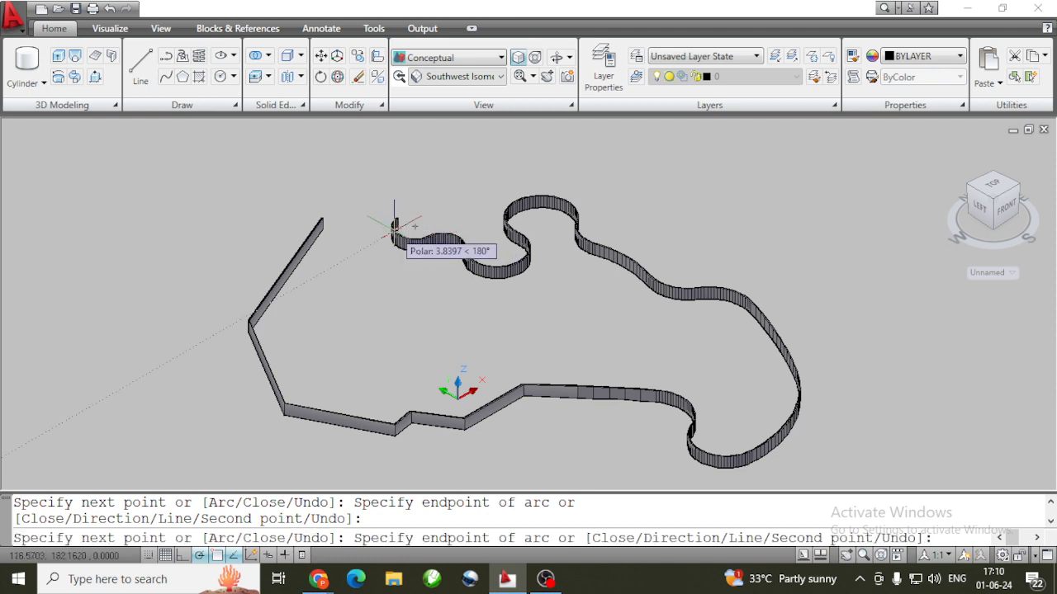
key("Return")
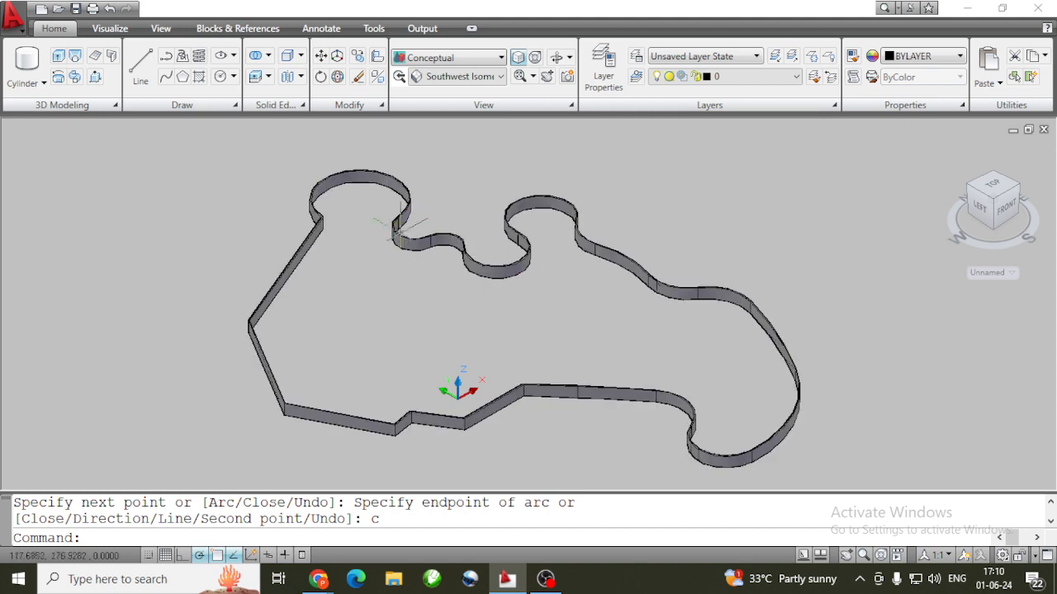
Orbit, zoom and pan around the closed polysolid wall to examine its thickness, height, corners and curved segments
left_click(557, 58)
left_click_drag(566, 358, 525, 417)
scroll(387, 435, "up", 10)
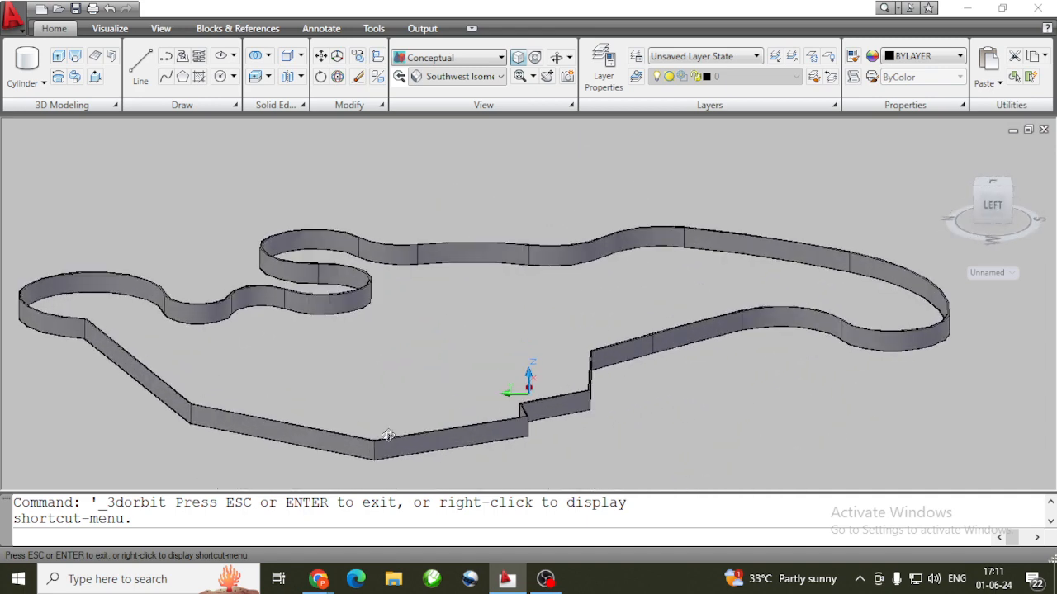
left_click_drag(416, 429, 415, 435)
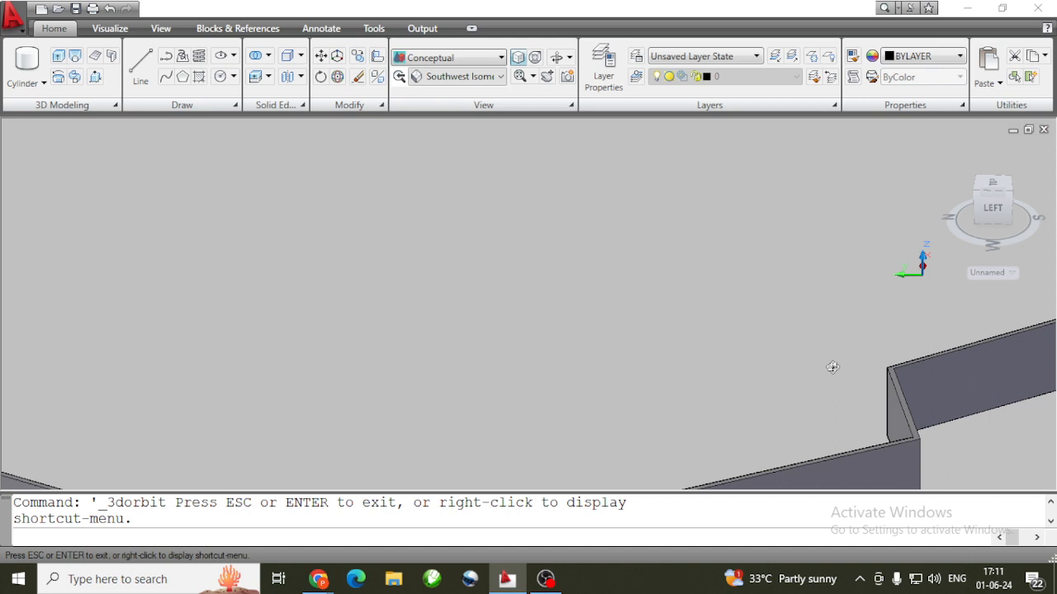
key("Escape")
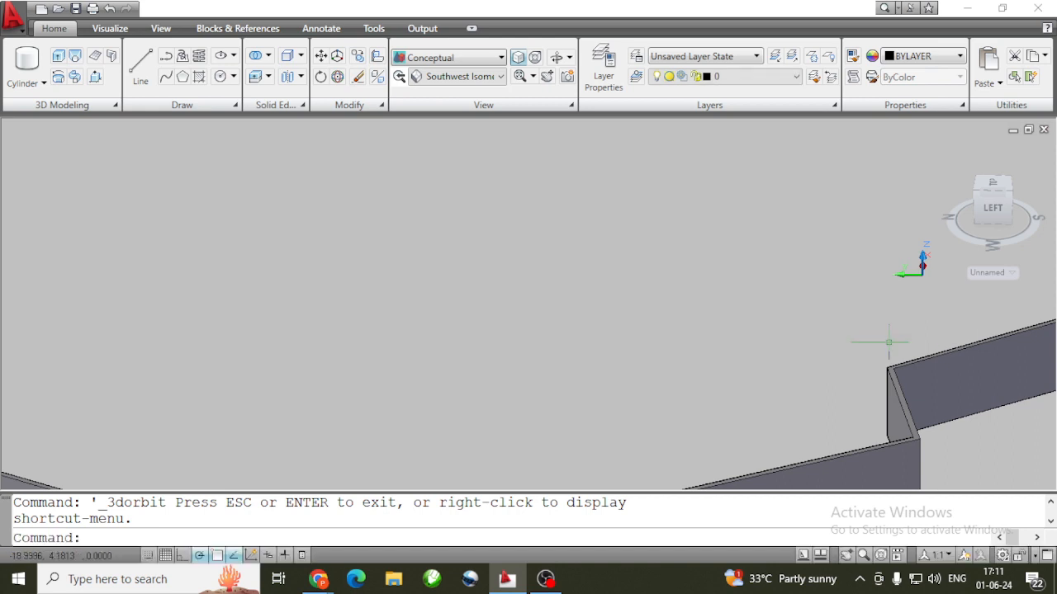
scroll(804, 364, "down", 3)
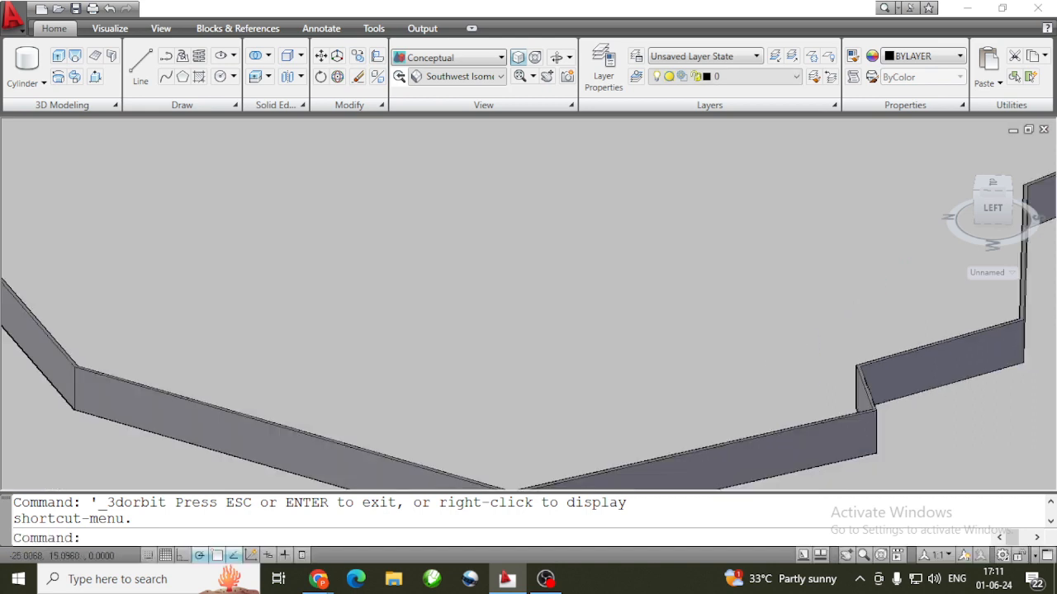
scroll(804, 363, "down", 2)
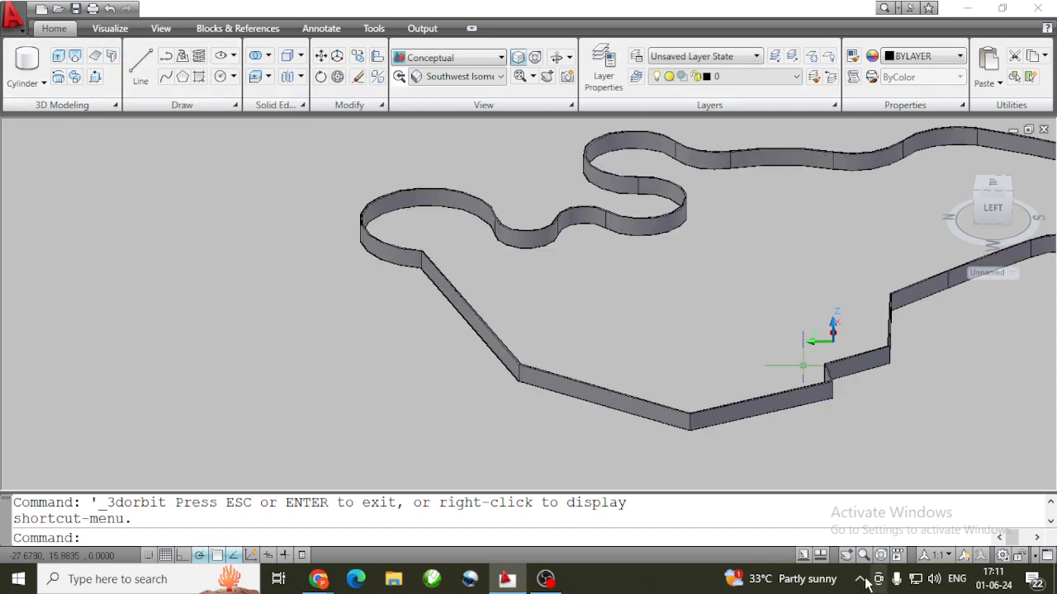
left_click(847, 560)
left_click_drag(732, 358, 518, 407)
left_click_drag(545, 358, 627, 363)
right_click(343, 200)
left_click(343, 200)
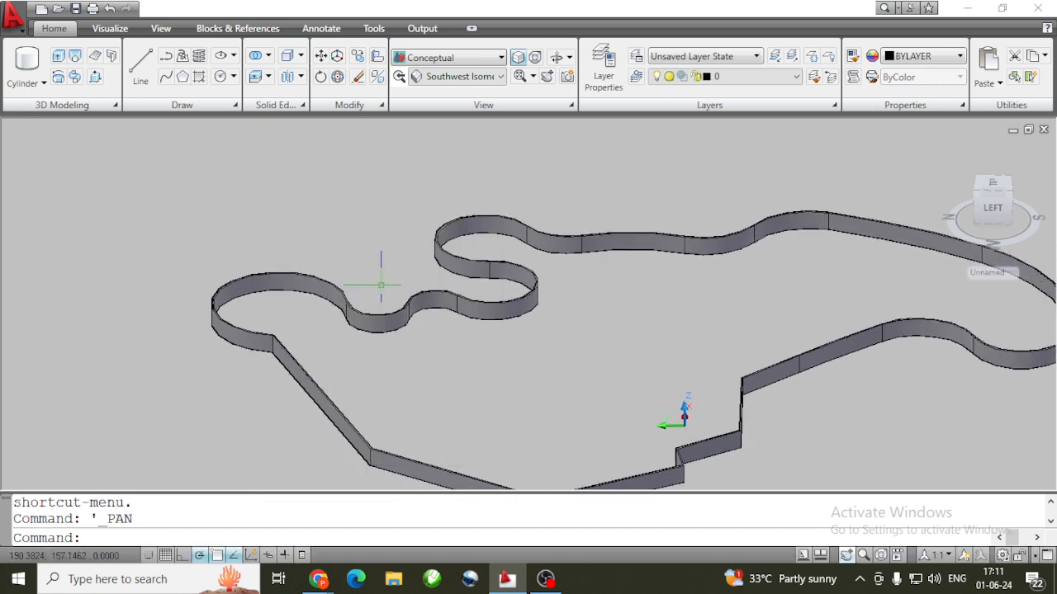
Delete the closed polysolid wall
scroll(573, 342, "down", 4)
scroll(569, 363, "down", 2)
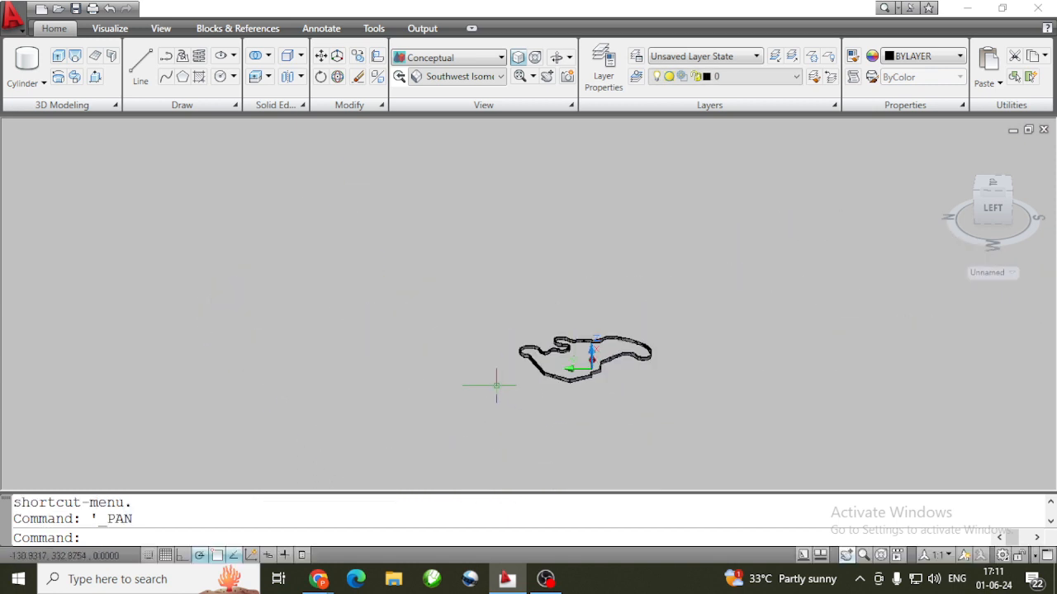
scroll(487, 375, "up", 4)
left_click(523, 240)
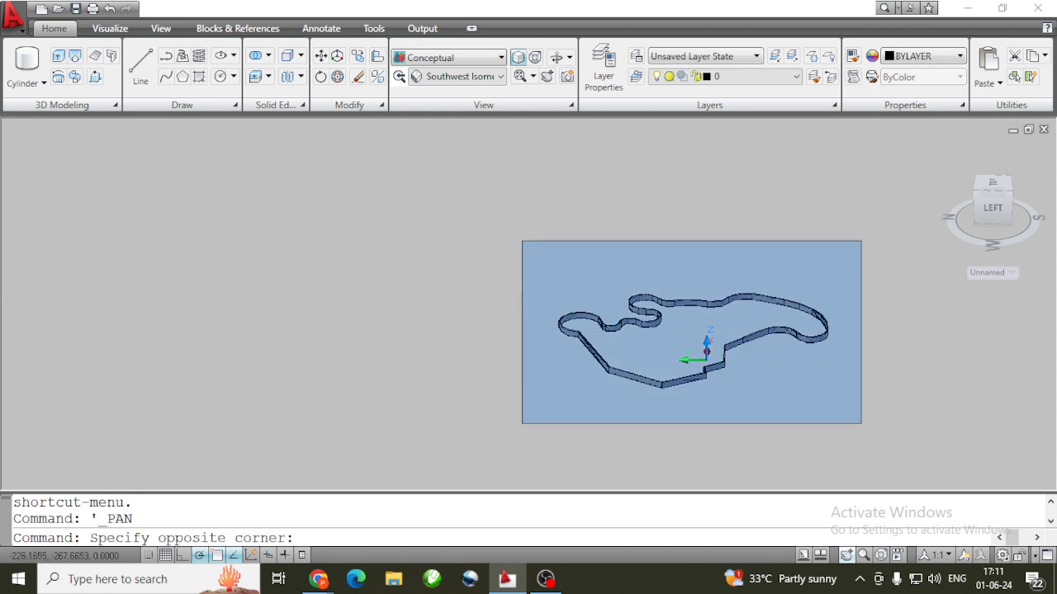
left_click(861, 423)
key("Delete")
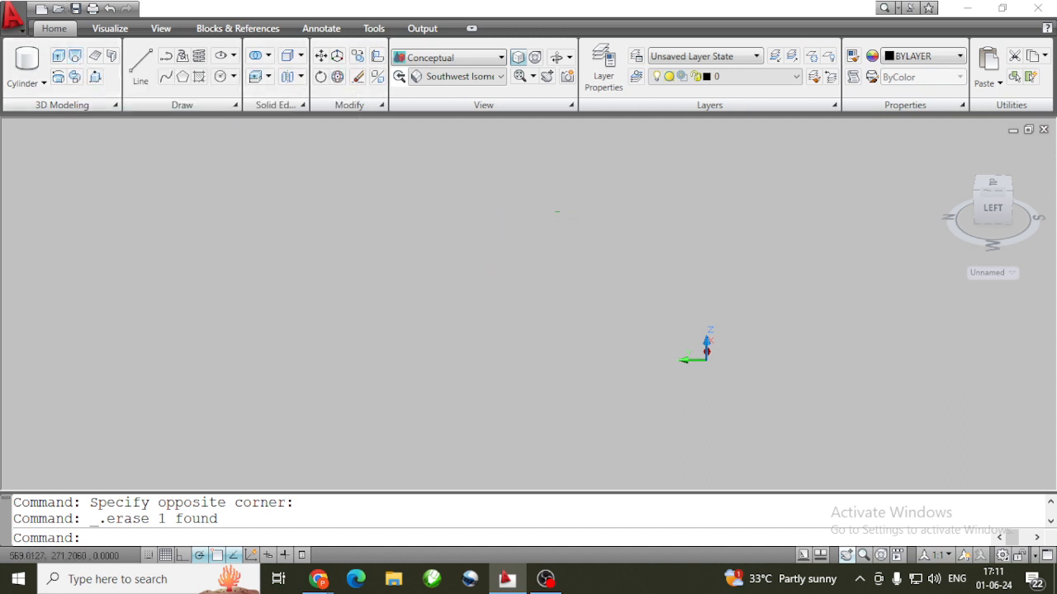
Switch to the Top view and draw a short horizontal line ending at about (9.1, 1.6)
left_click(500, 78)
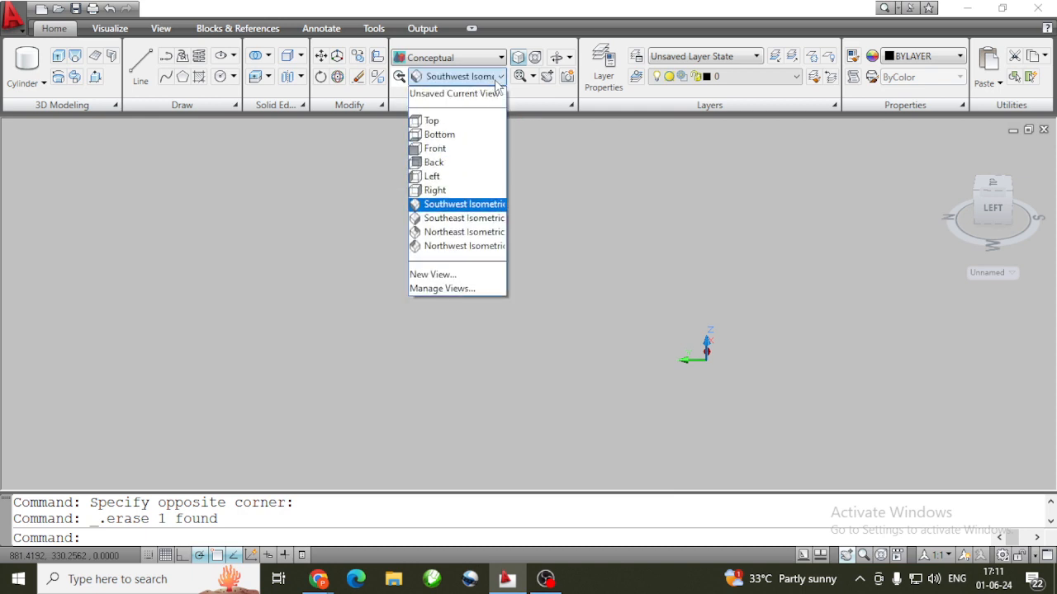
left_click(465, 120)
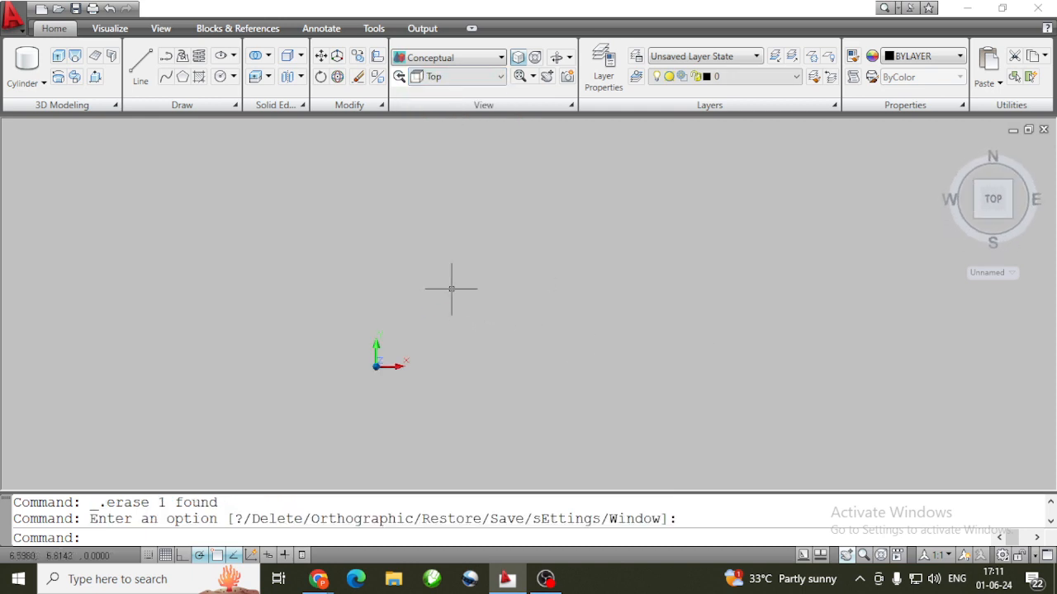
left_click(140, 64)
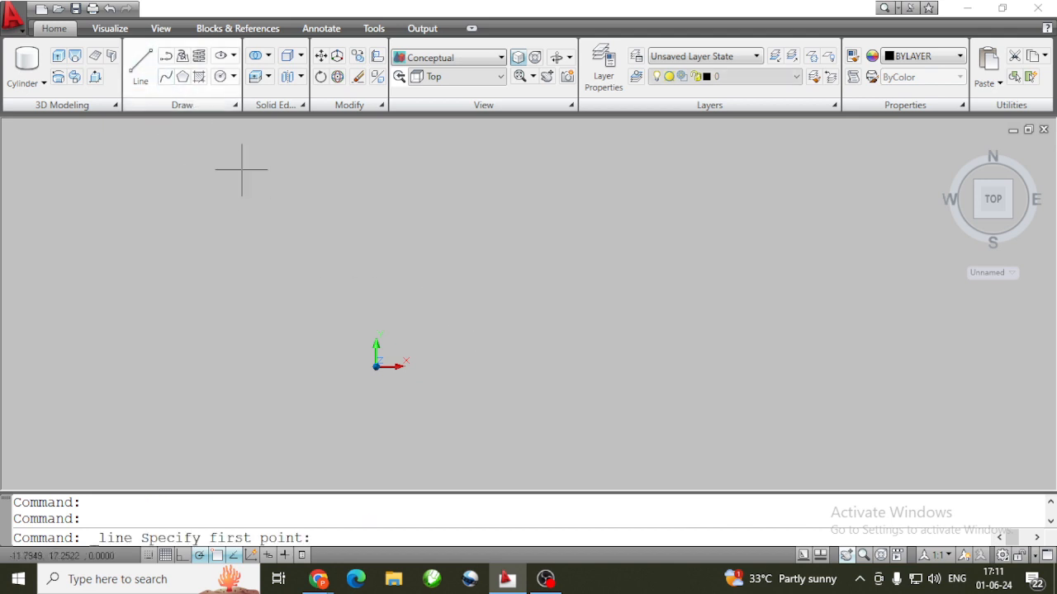
left_click(420, 349)
left_click(479, 349)
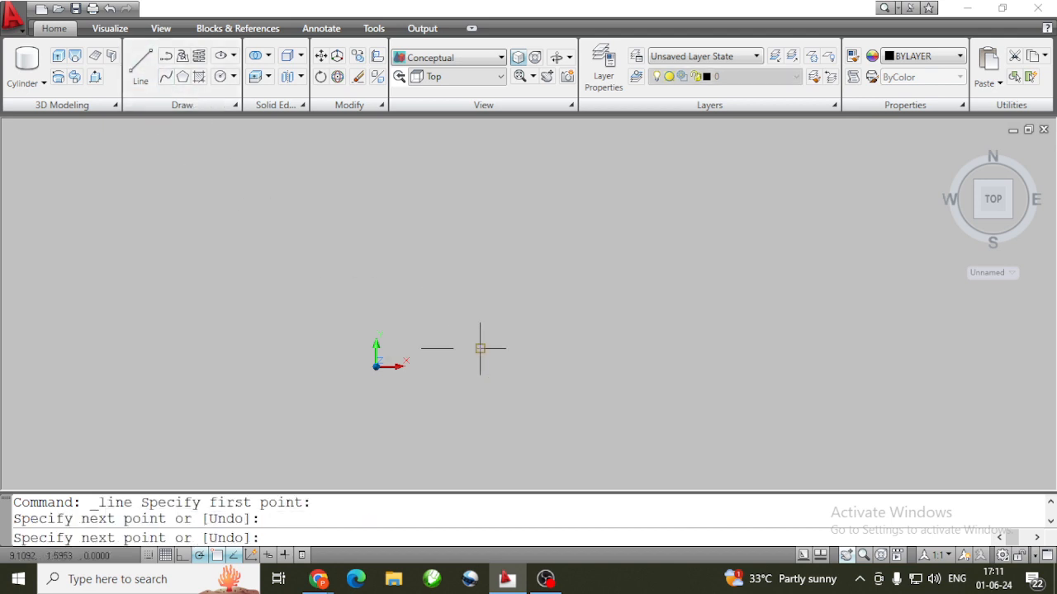
key("Escape")
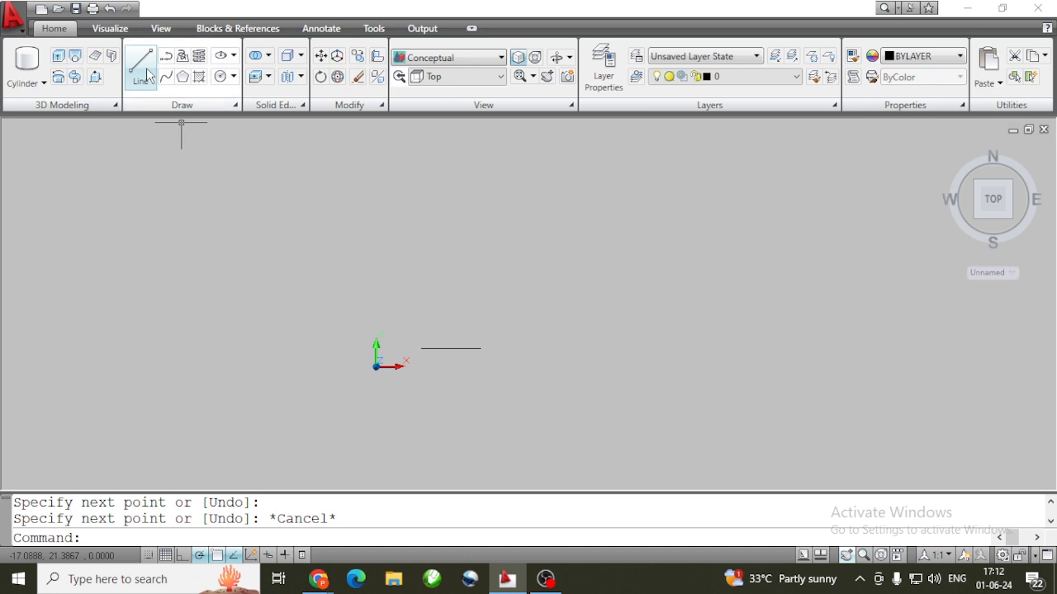
Draw two more horizontal lines of the same length above the first, evenly spaced and aligned with its endpoints
left_click(141, 64)
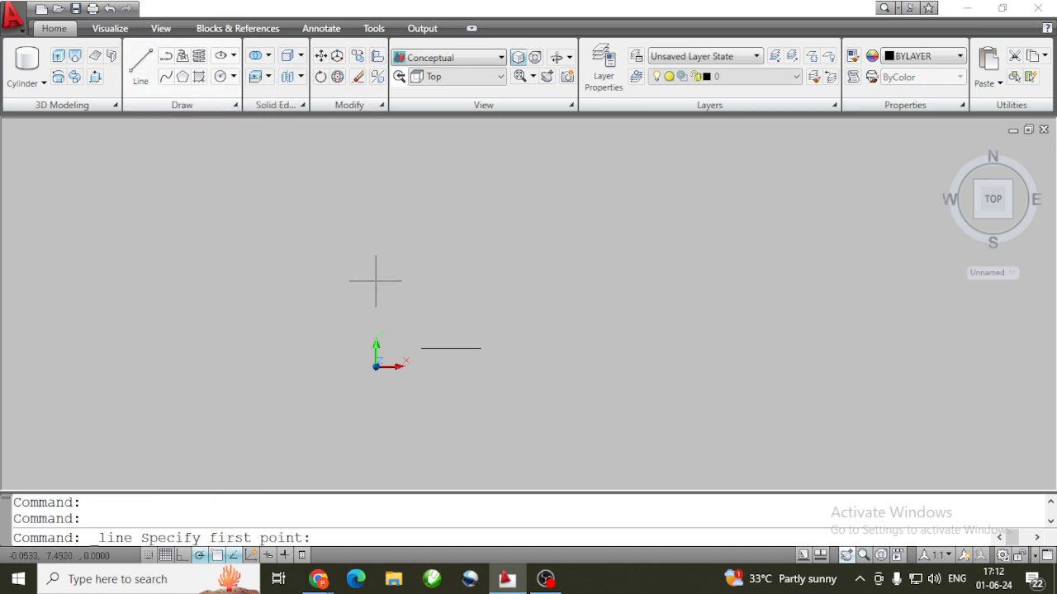
left_click(421, 323)
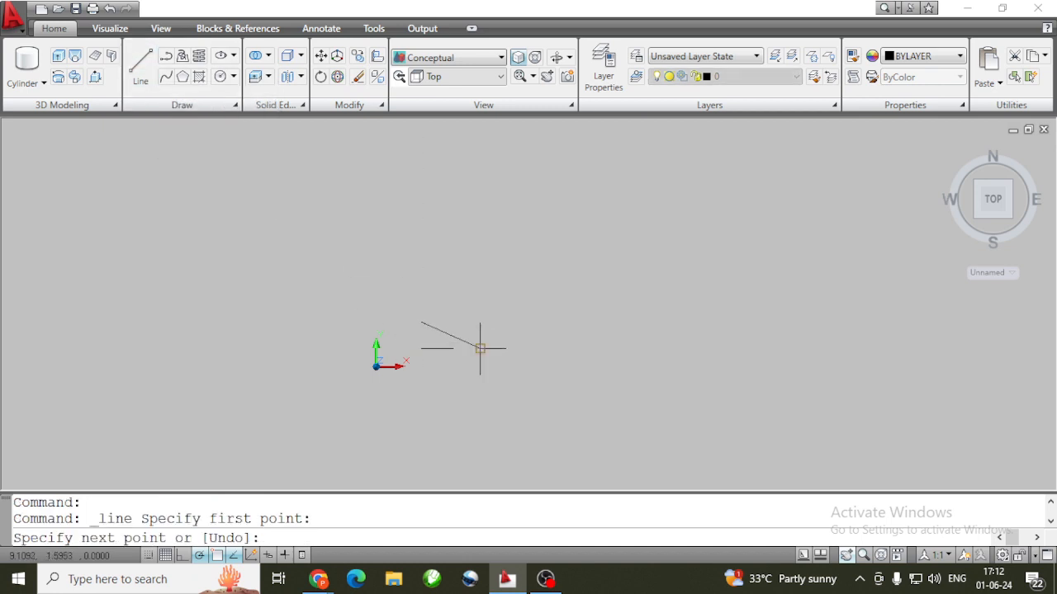
left_click(481, 322)
key("Escape")
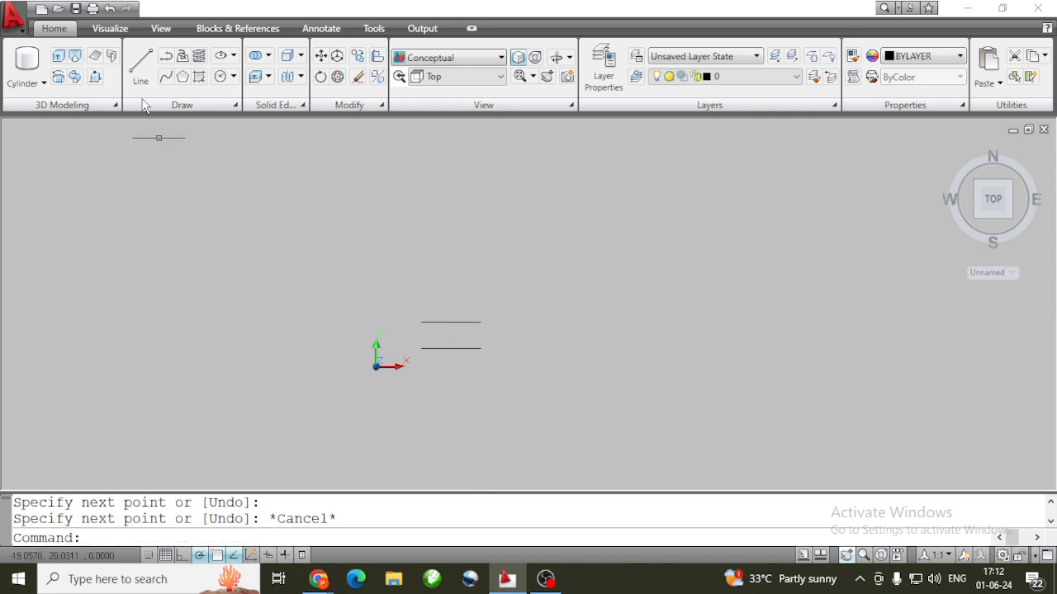
left_click(141, 64)
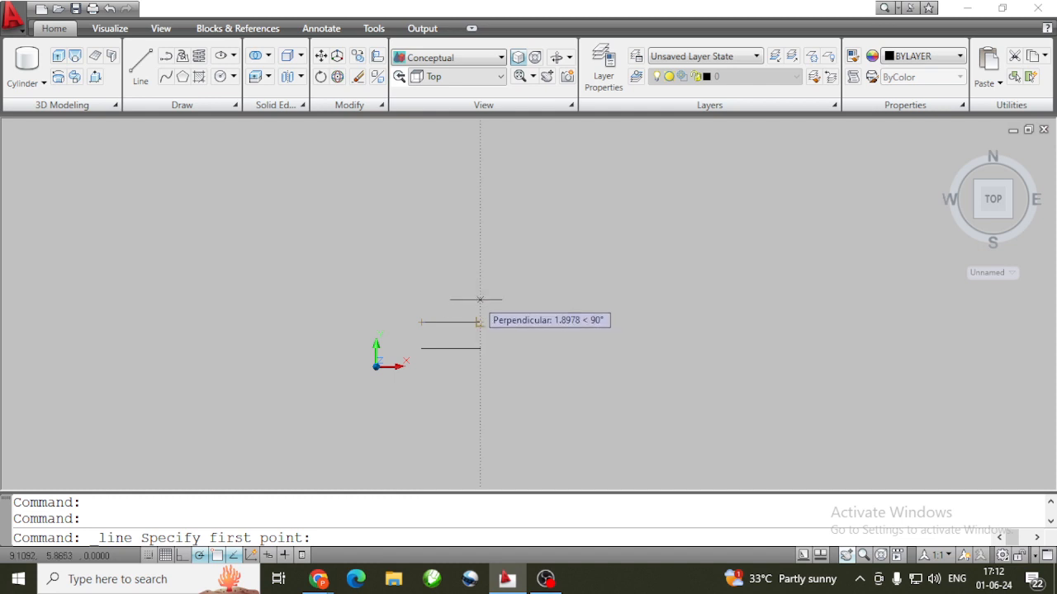
left_click(422, 295)
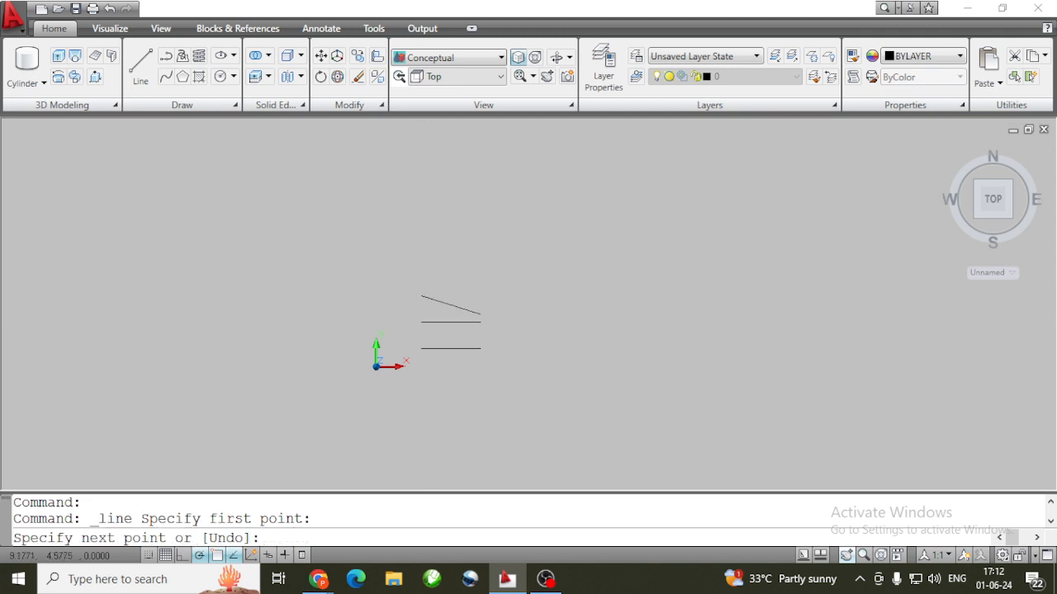
left_click(480, 294)
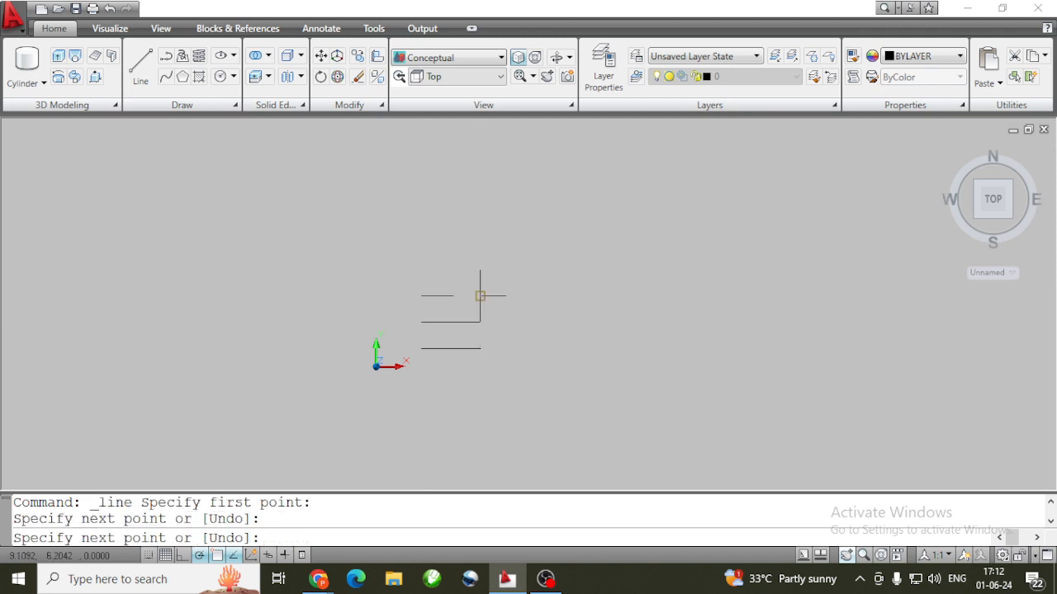
key("Escape")
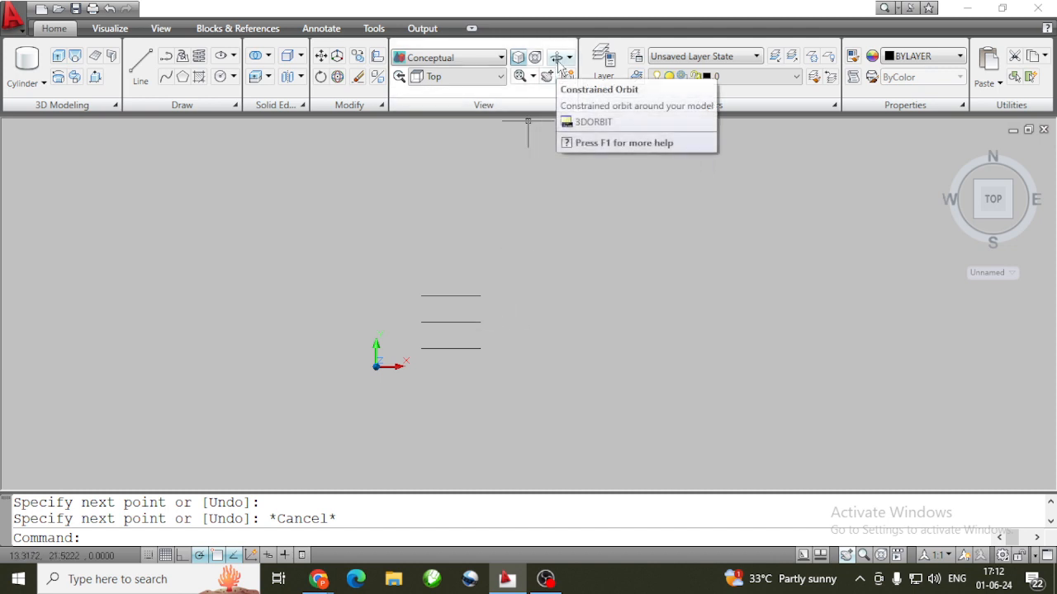
Switch to the Southwest Isometric view and 3D-move the middle line 5 units up along the Z axis from its endpoint
left_click(462, 76)
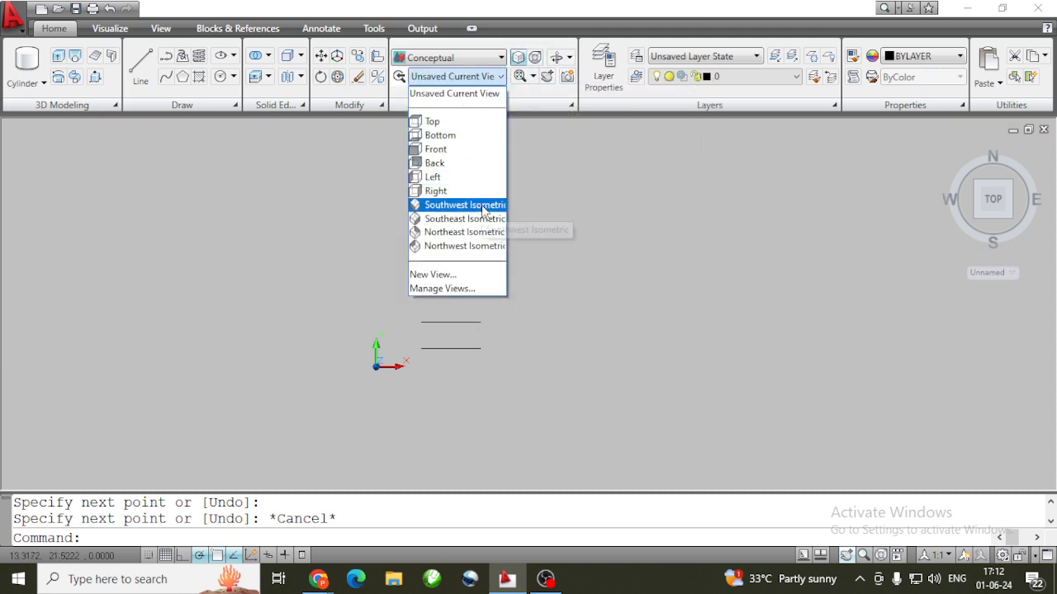
left_click(483, 211)
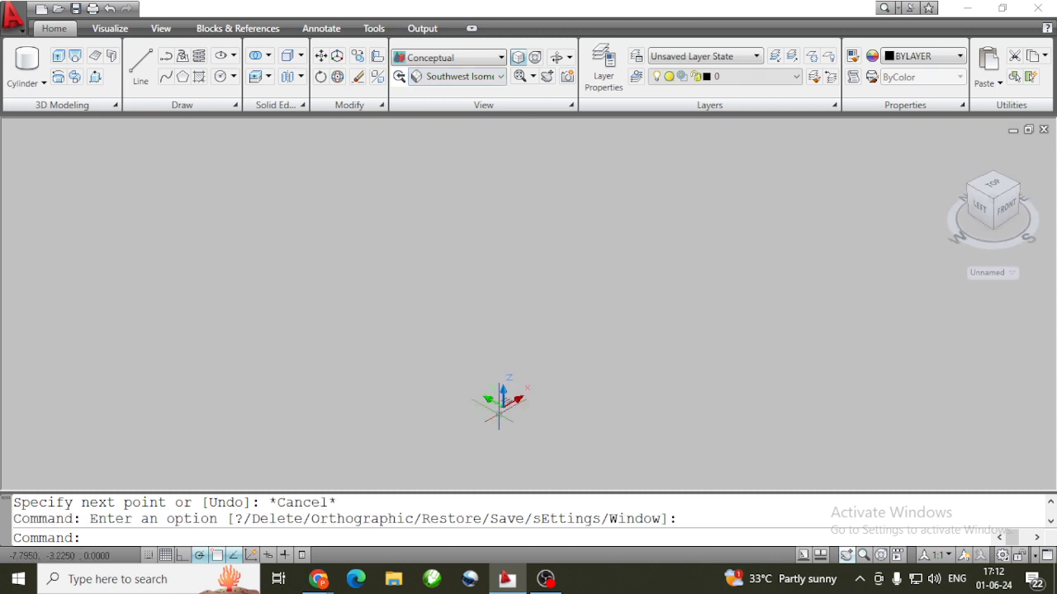
scroll(502, 406, "up", 10)
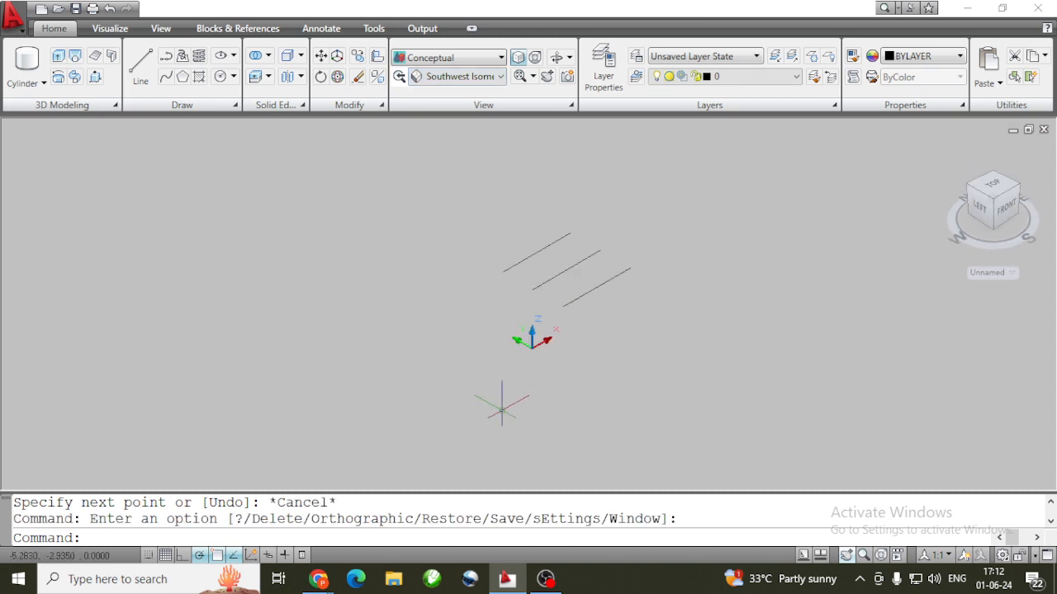
left_click(592, 256)
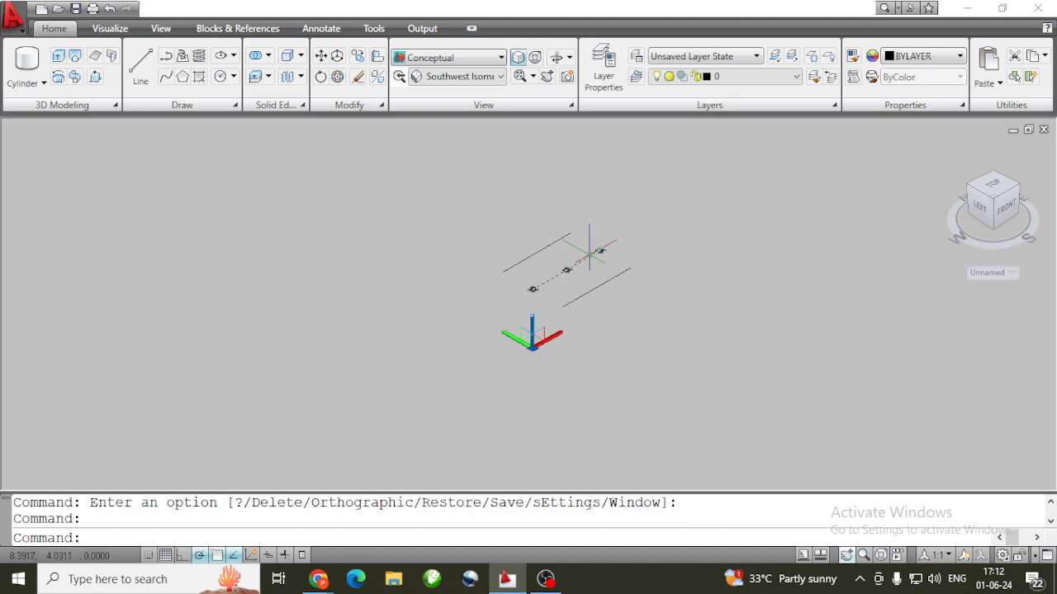
left_click(338, 56)
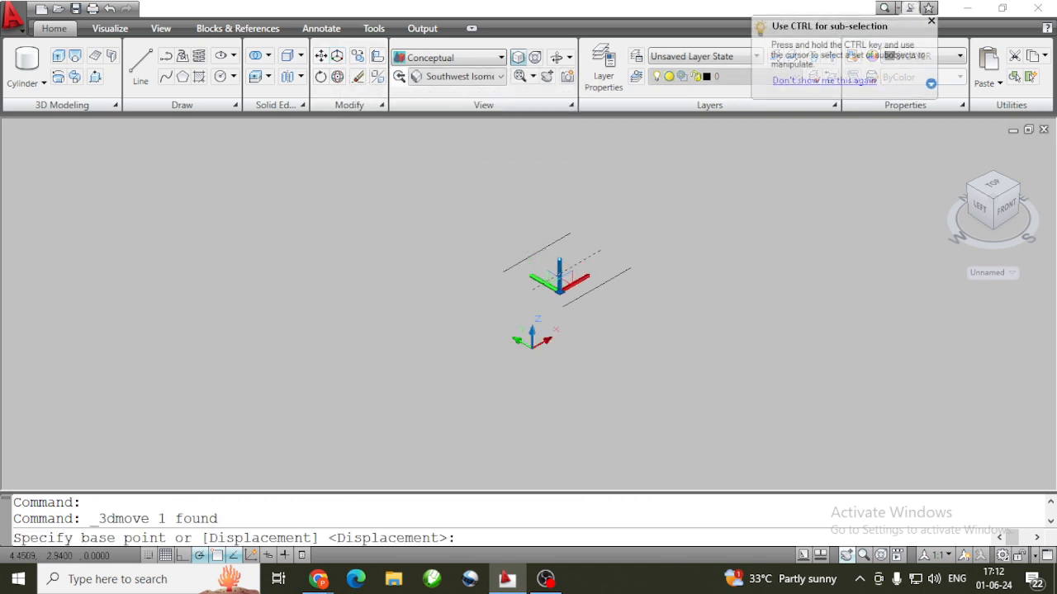
left_click(533, 286)
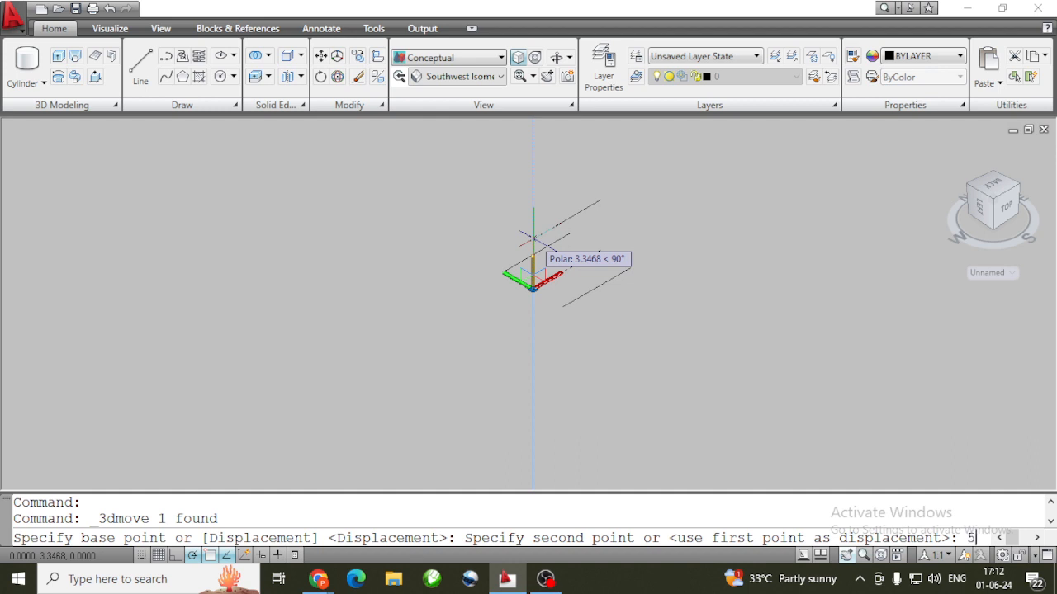
key("Return")
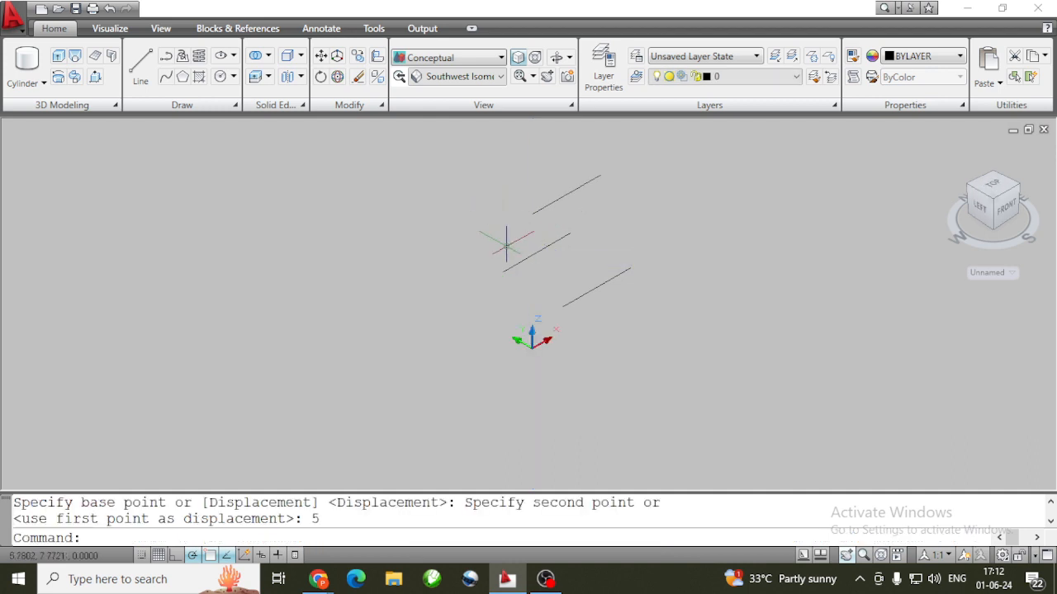
3D-move the line farthest along the Y axis 10 units up along Z
left_click(509, 264)
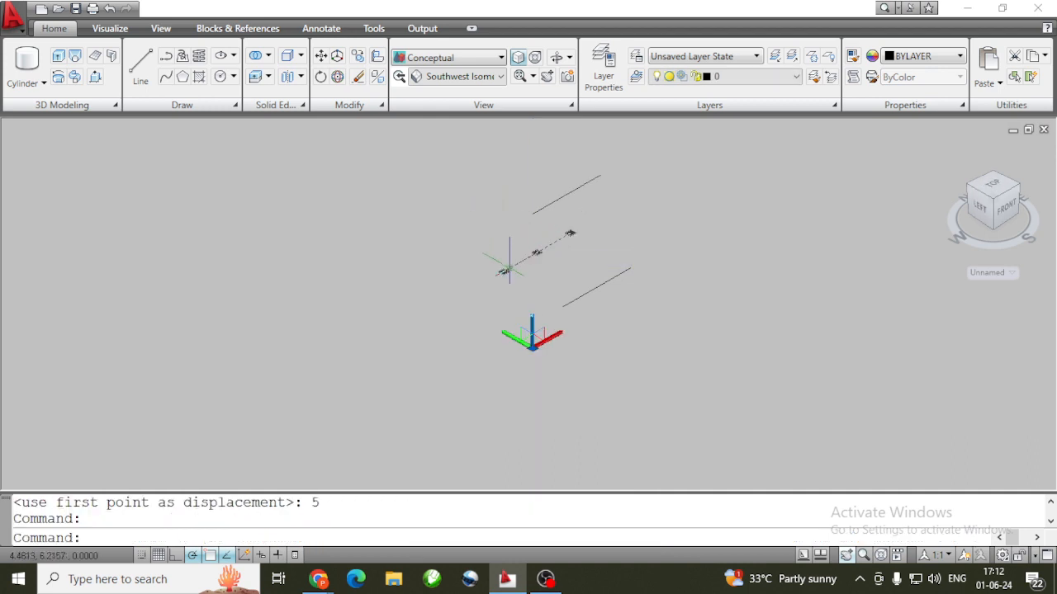
left_click(338, 56)
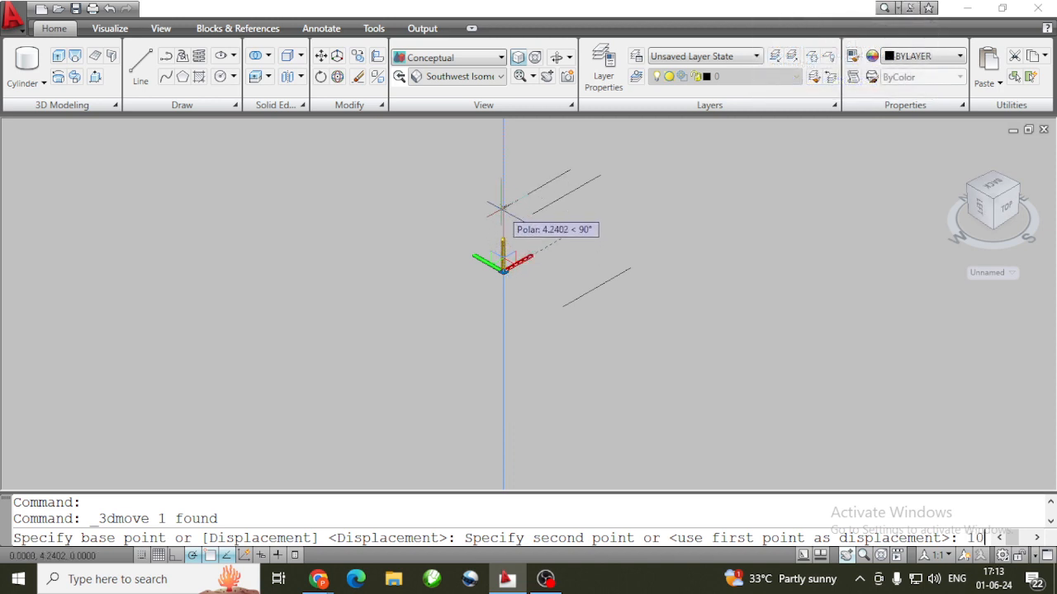
key("Return")
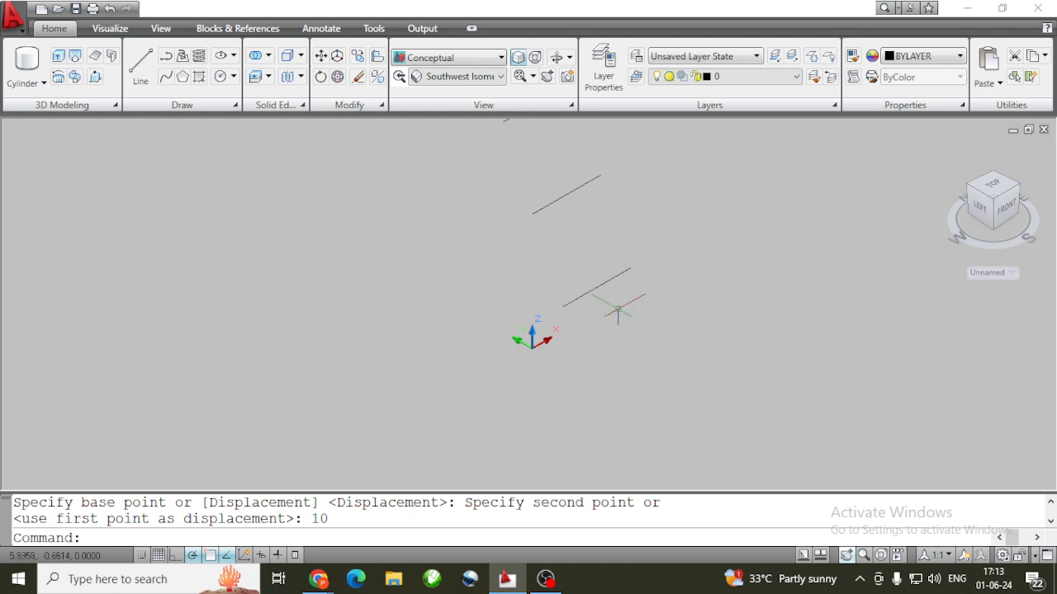
scroll(613, 306, "down", 2)
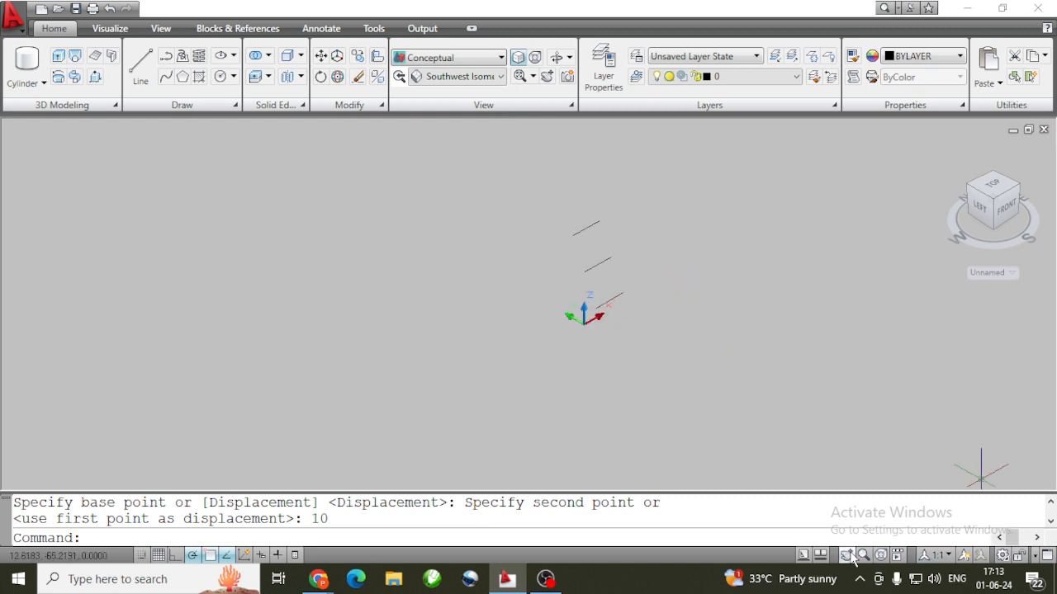
Orbit to a view from the right side and move the middle line about 1.6 units in the negative Y direction
left_click(559, 58)
left_click_drag(550, 283, 626, 279)
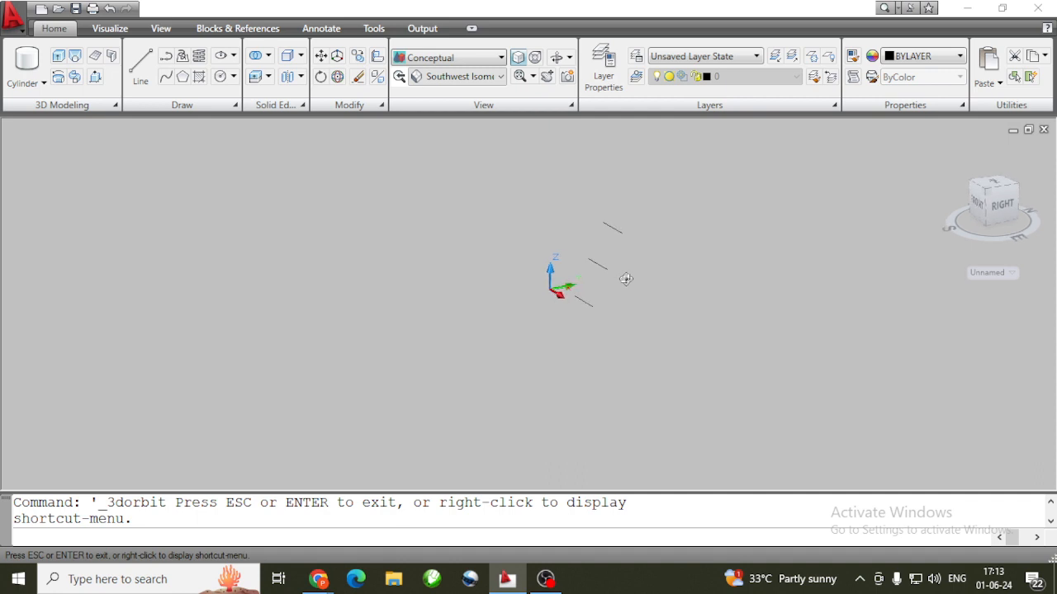
key("Escape")
scroll(625, 270, "up", 2)
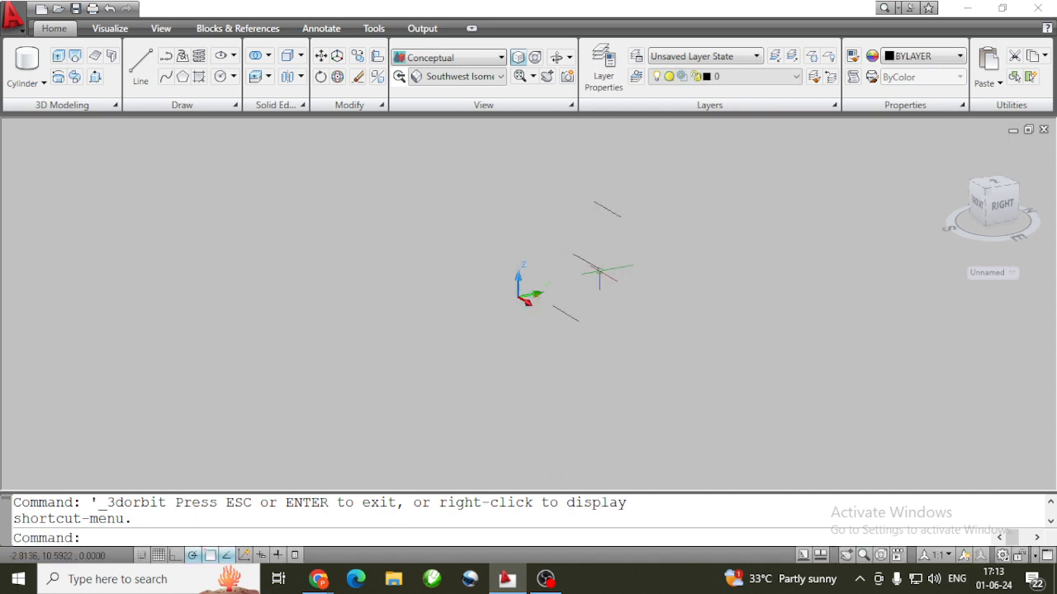
left_click(596, 262)
left_click(321, 55)
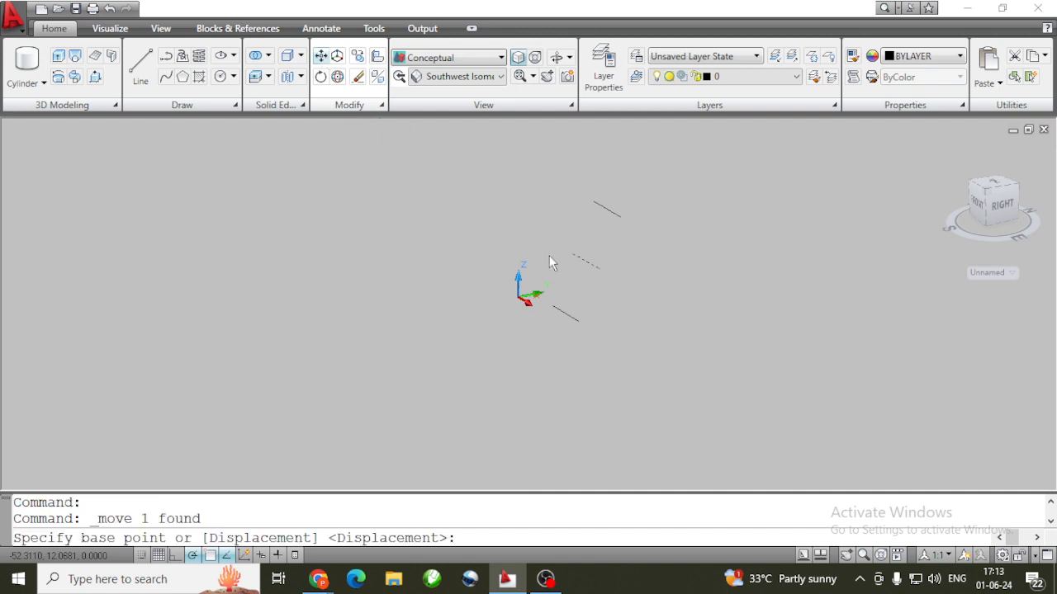
left_click(605, 256)
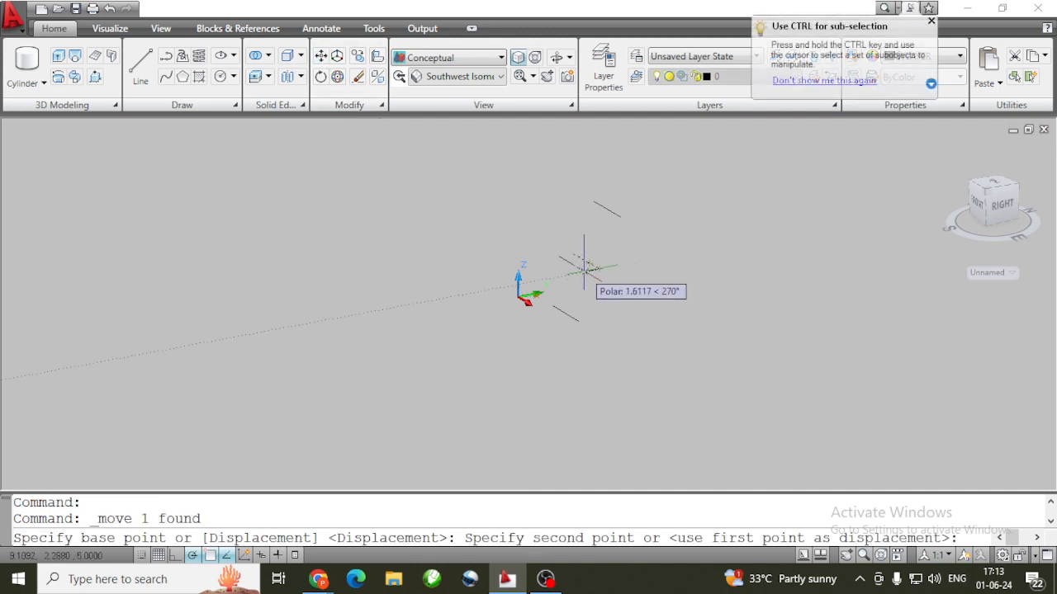
left_click(583, 266)
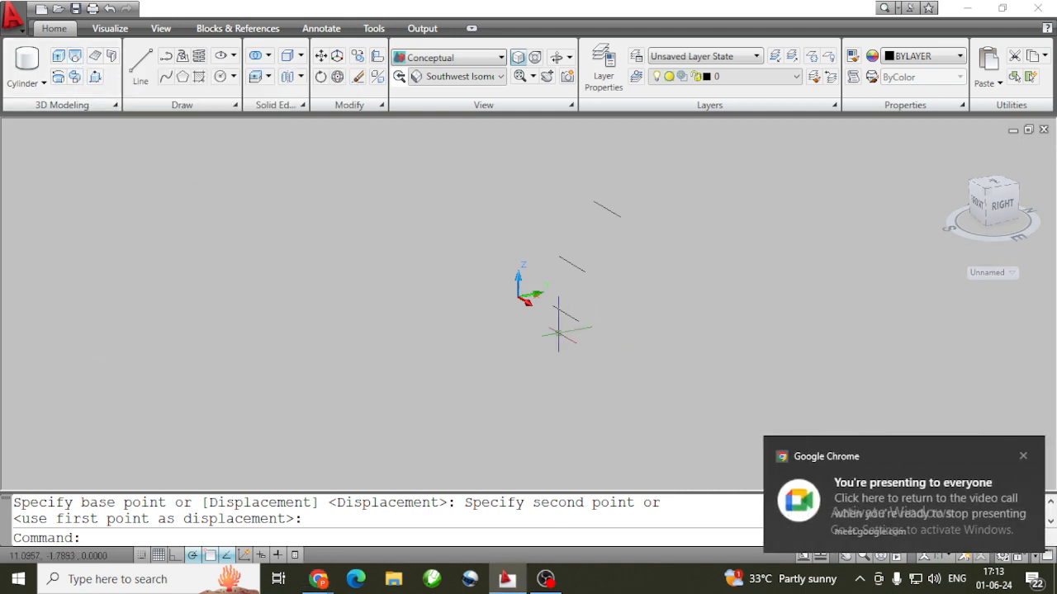
left_click(72, 61)
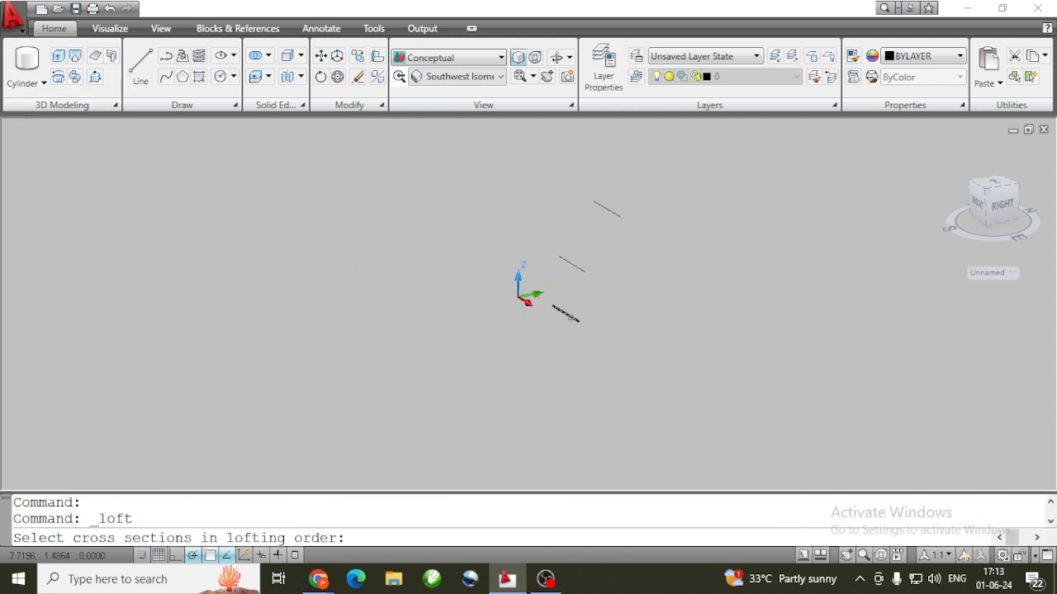
left_click(566, 315)
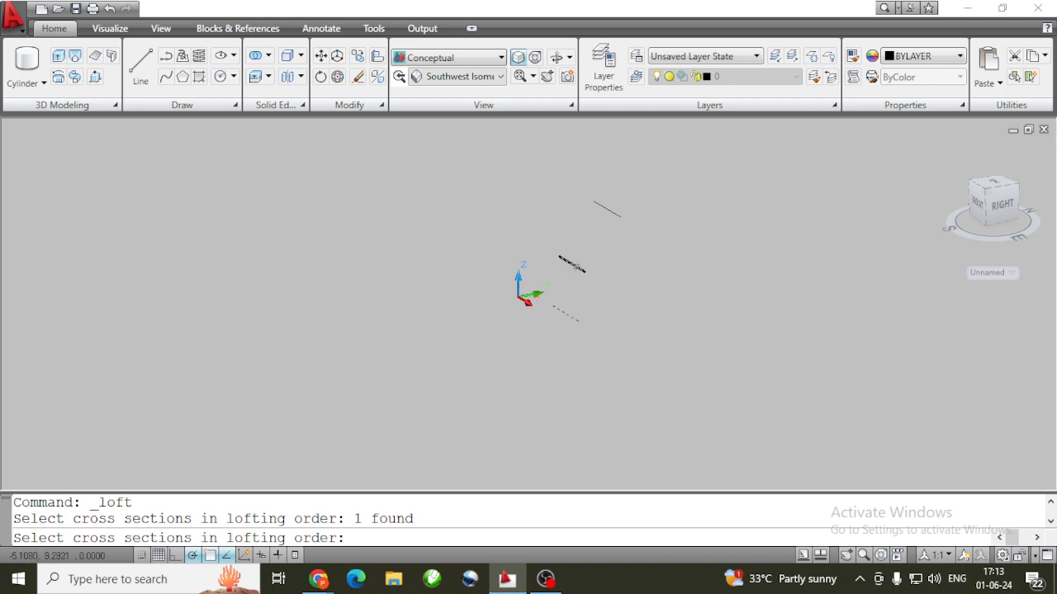
left_click(575, 267)
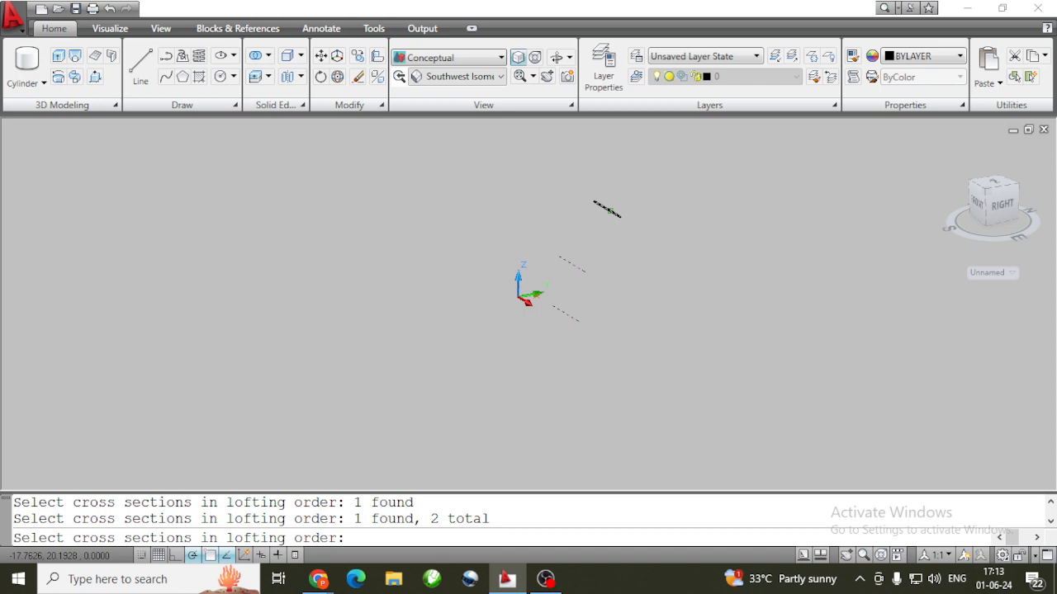
left_click(607, 210)
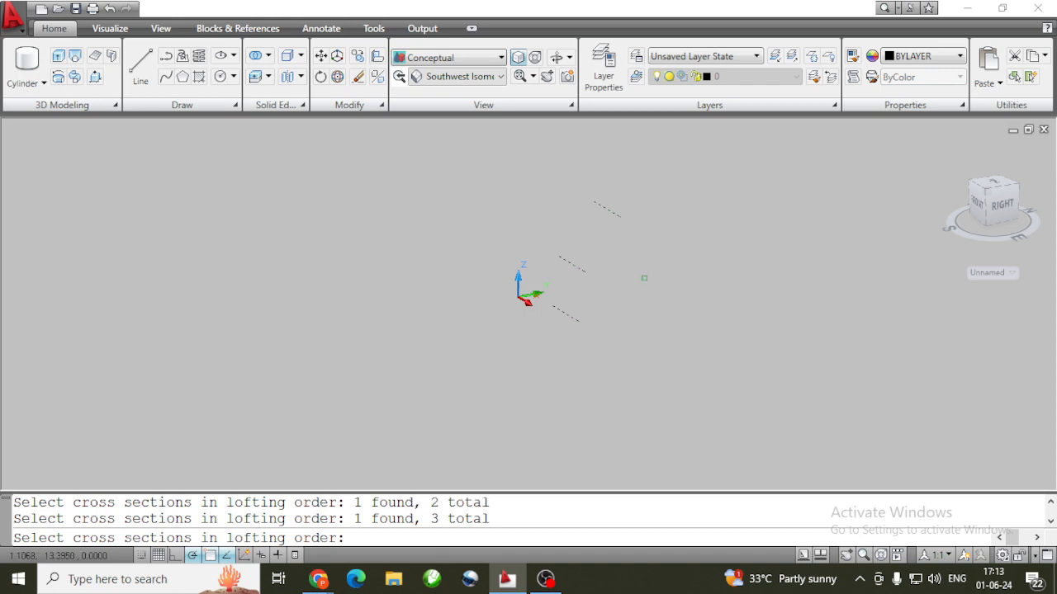
key("Return")
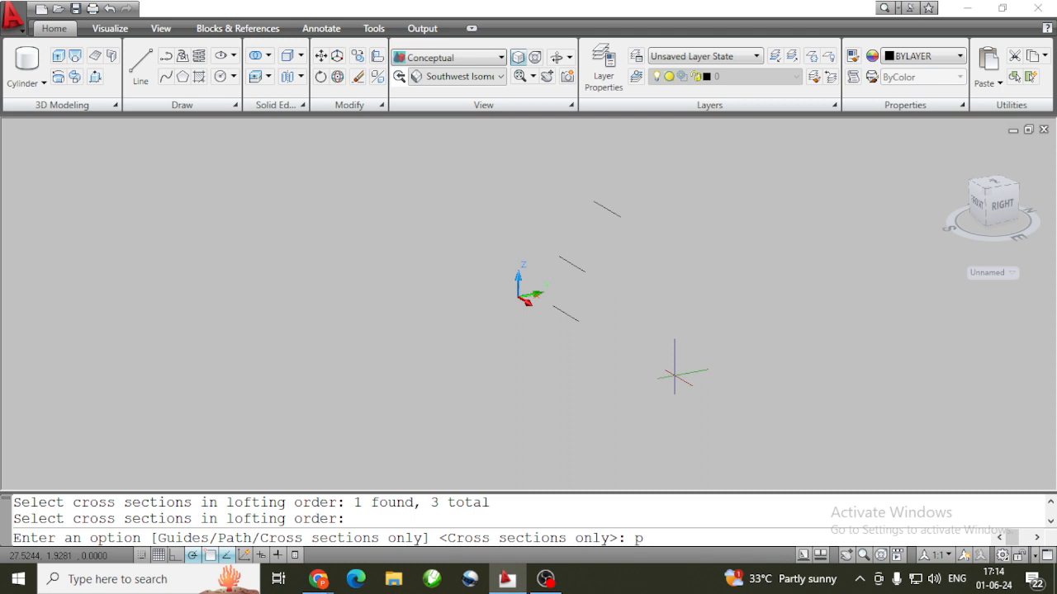
key("Return")
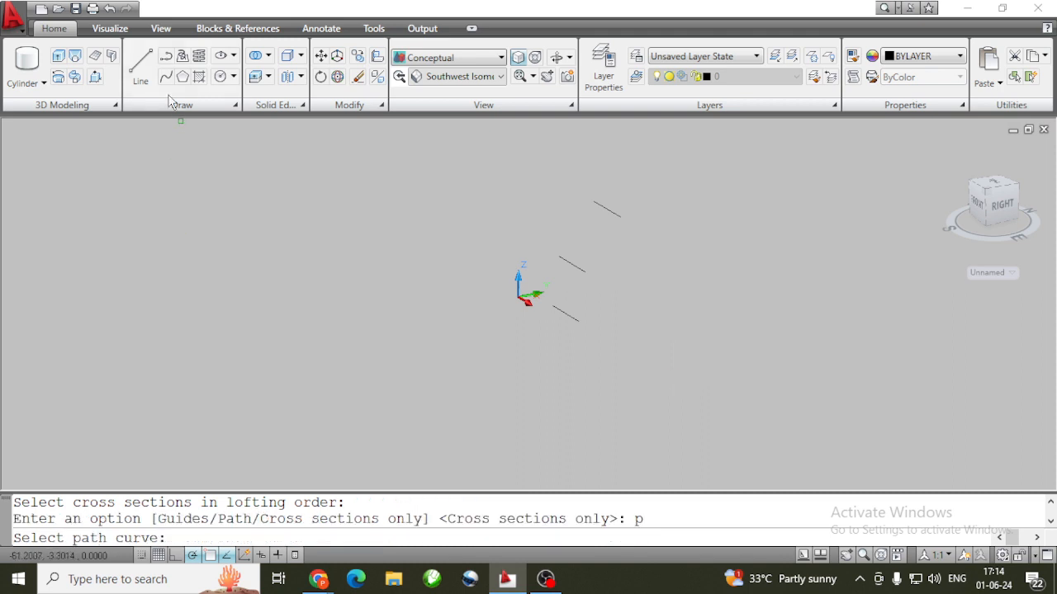
Draw a straight path line beside the three cross-section lines, ending at about (10.4, 14.7)
left_click(141, 64)
left_click(621, 355)
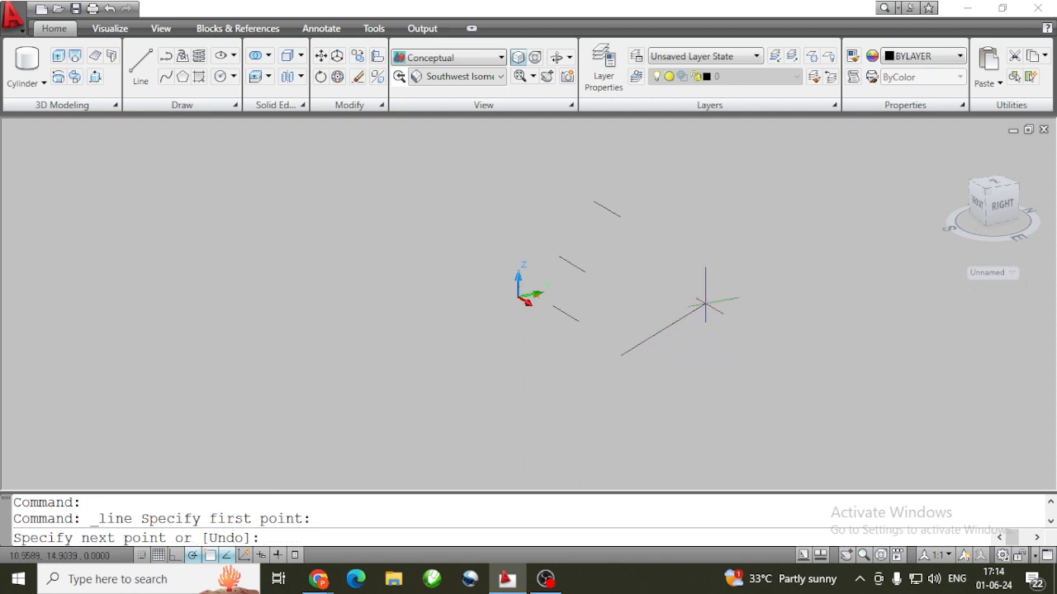
left_click(703, 304)
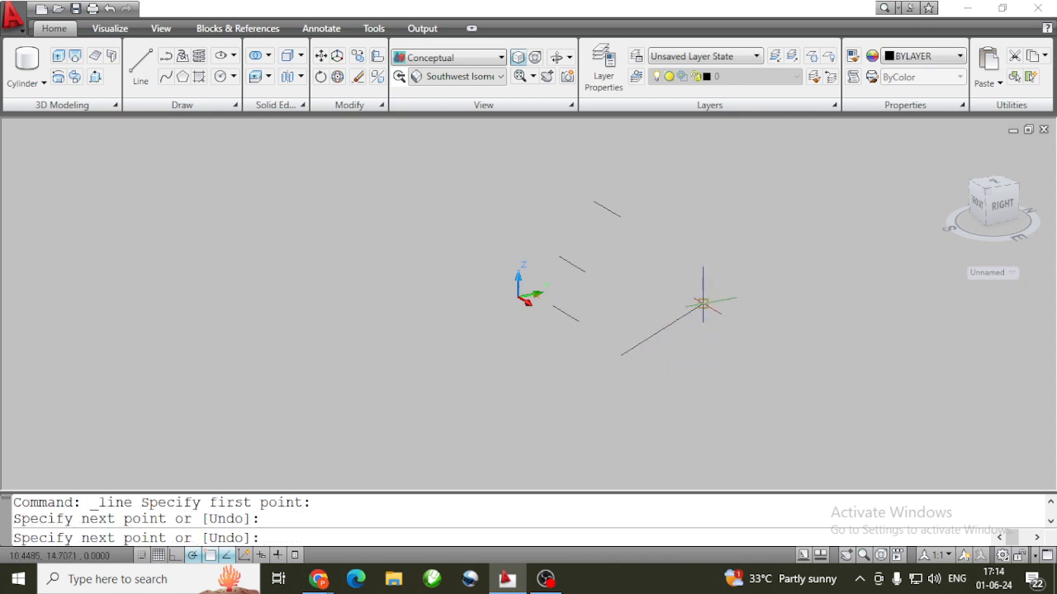
key("Escape")
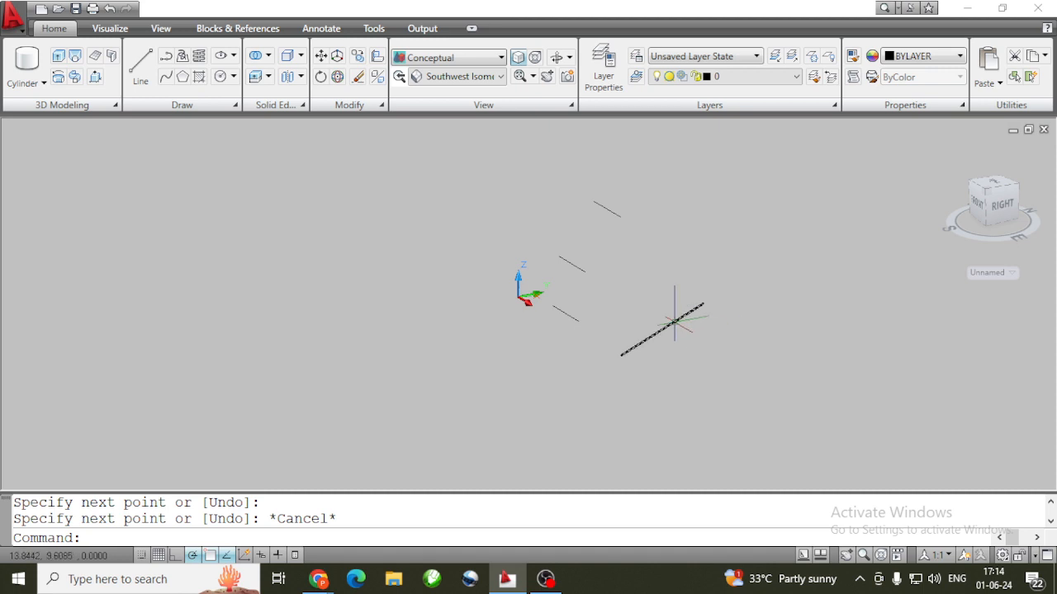
left_click(674, 322)
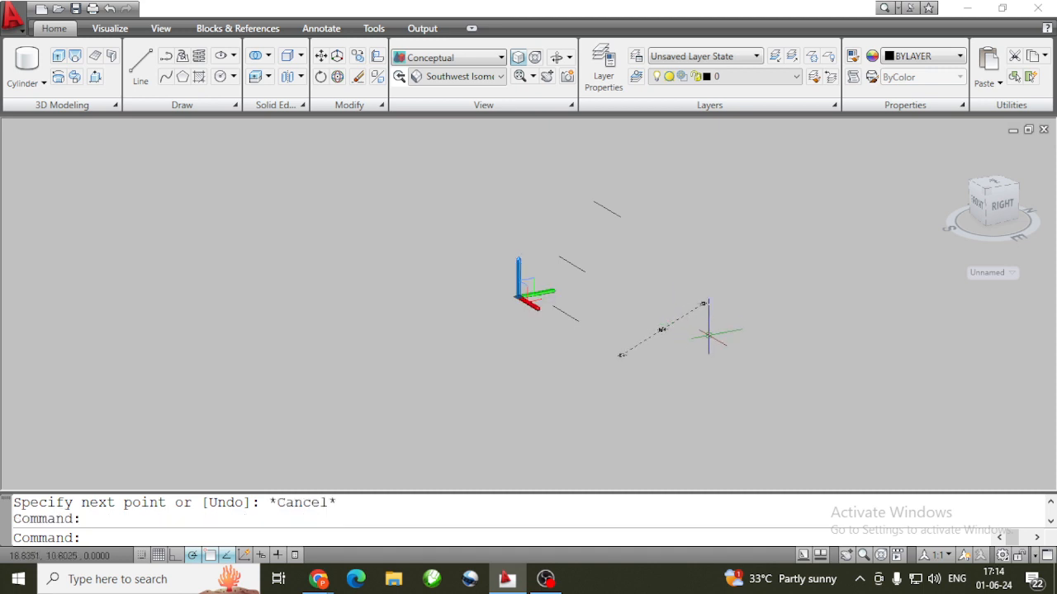
key("Escape")
Loft a surface through the three parallel lines from lowest to highest, using the Path option with the separate straight line
left_click(75, 58)
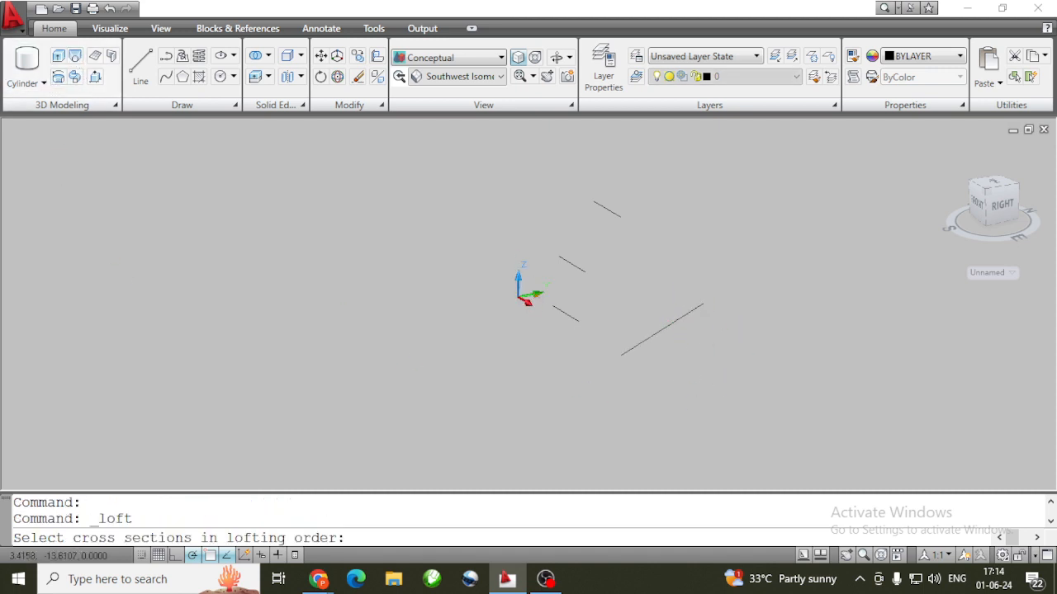
left_click(566, 314)
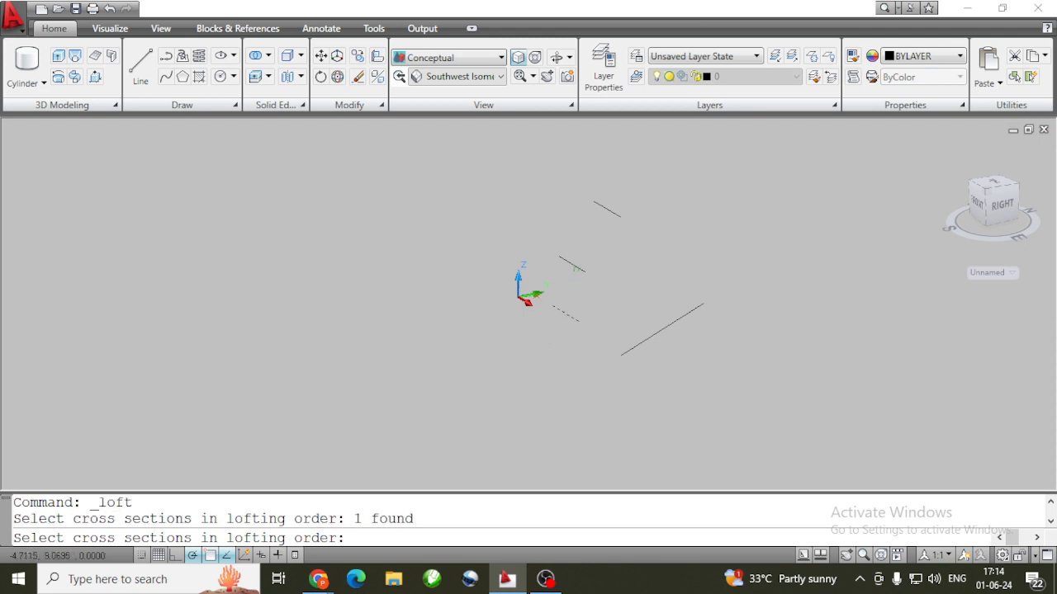
left_click(573, 266)
left_click(607, 209)
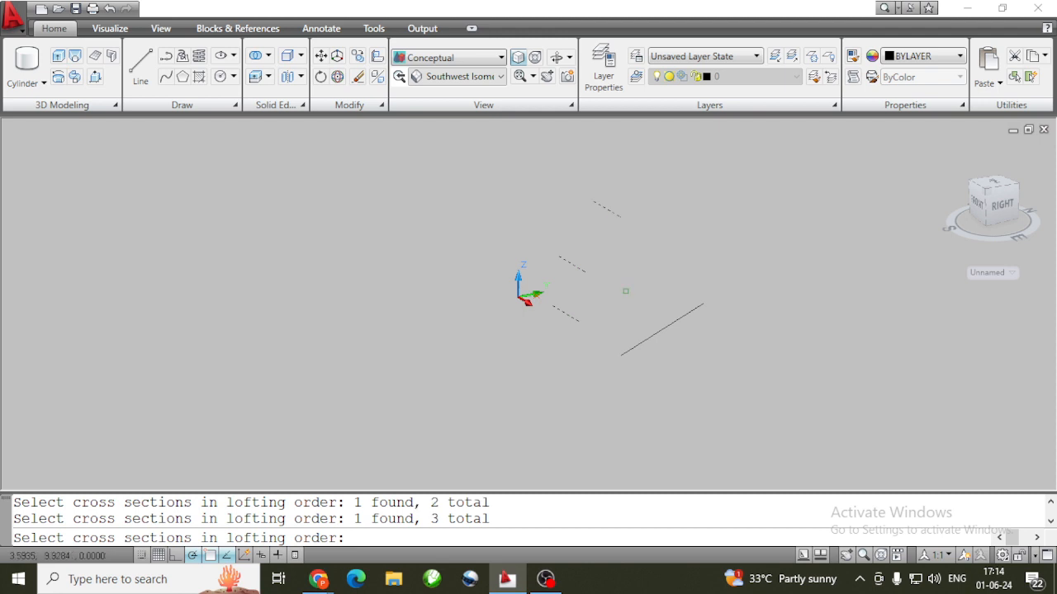
key("Return")
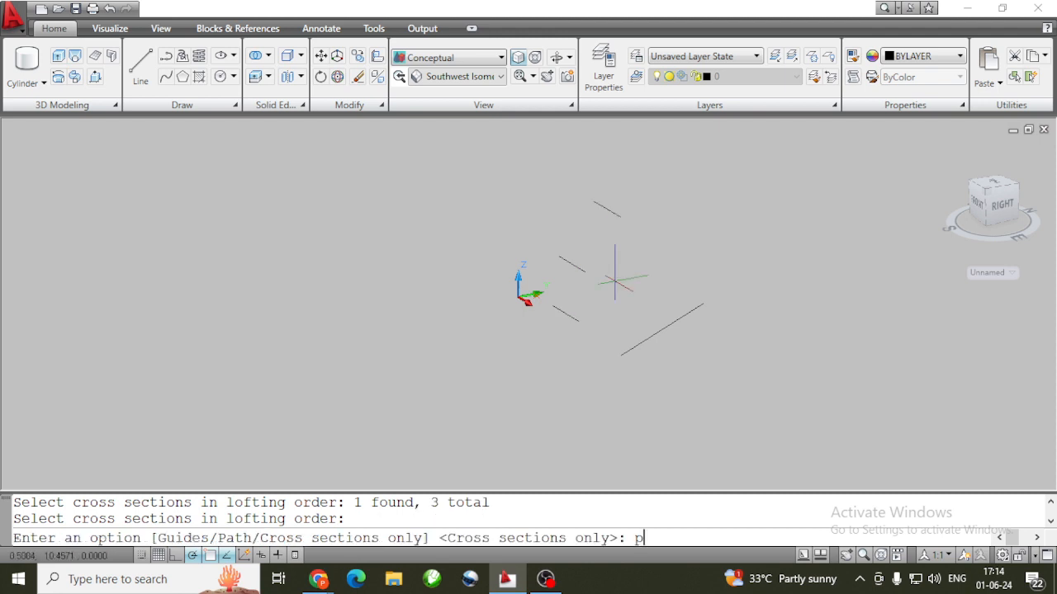
key("Return")
left_click(665, 319)
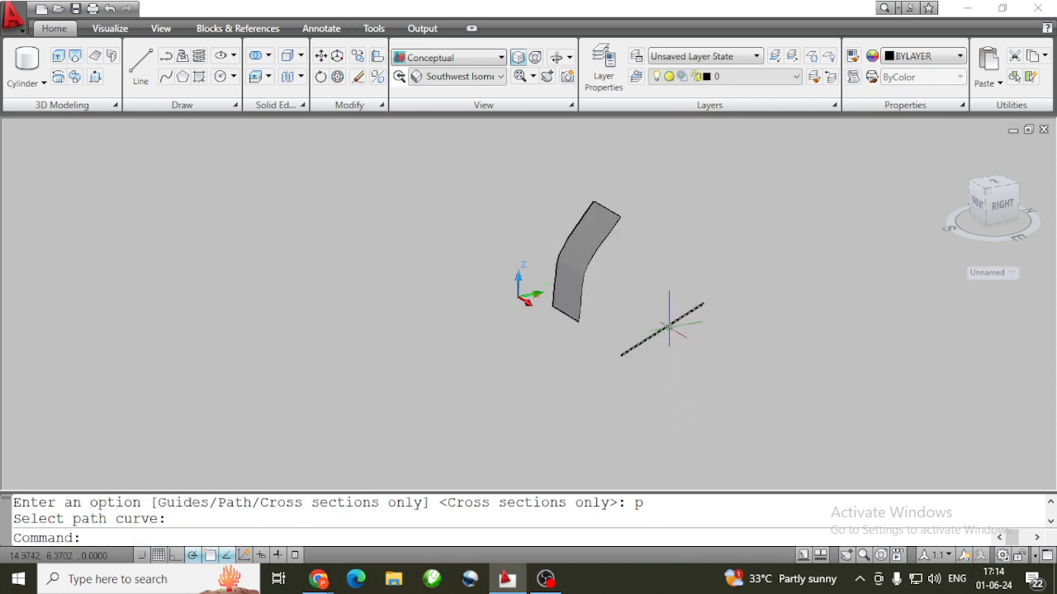
scroll(669, 322, "up", 3)
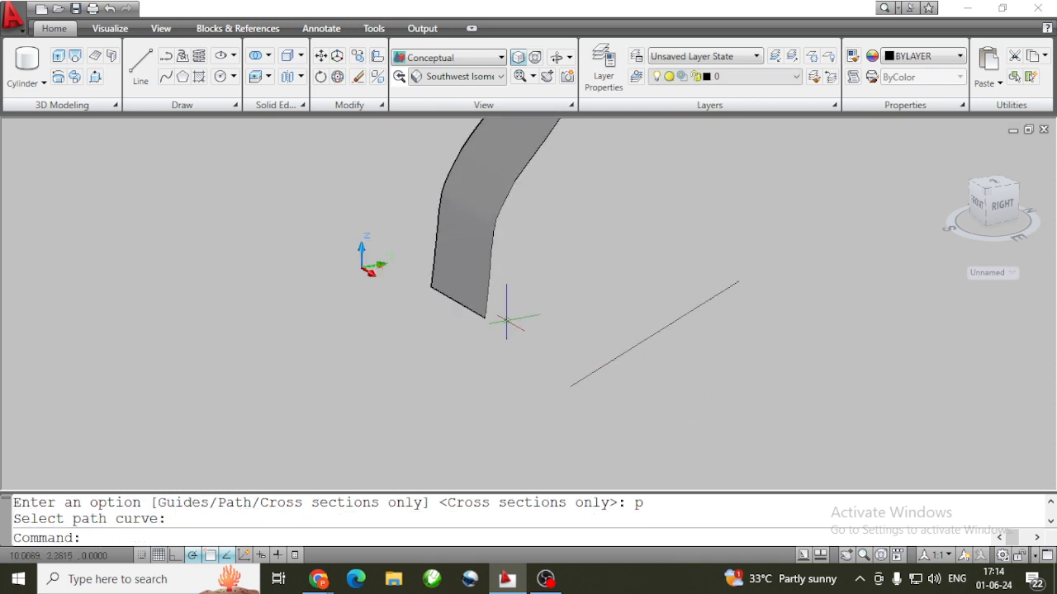
scroll(500, 399, "down", 2)
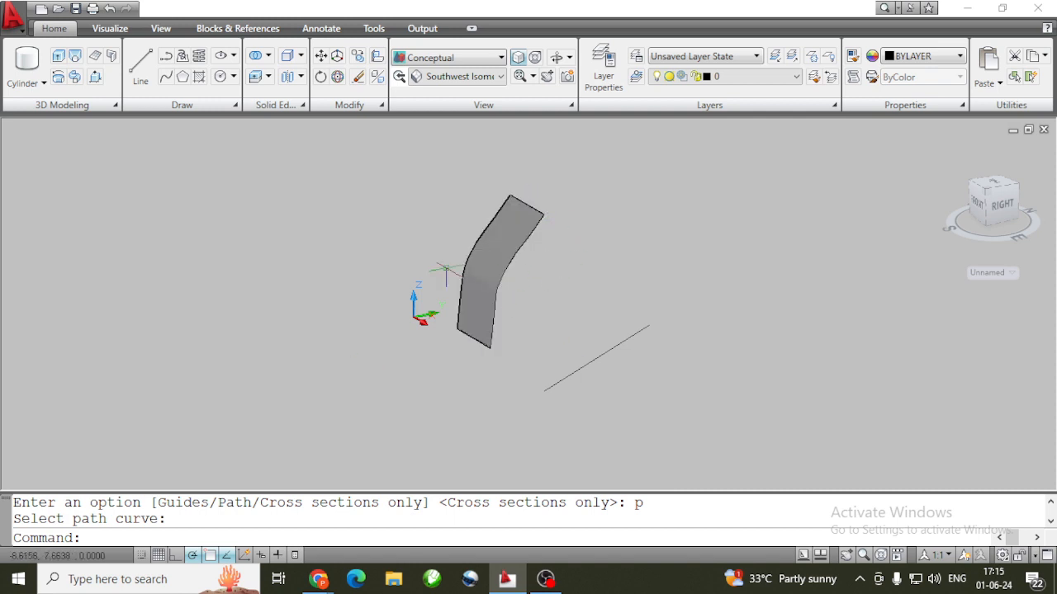
Delete the separate straight path line and the lofted surface
key("Escape")
left_click(601, 354)
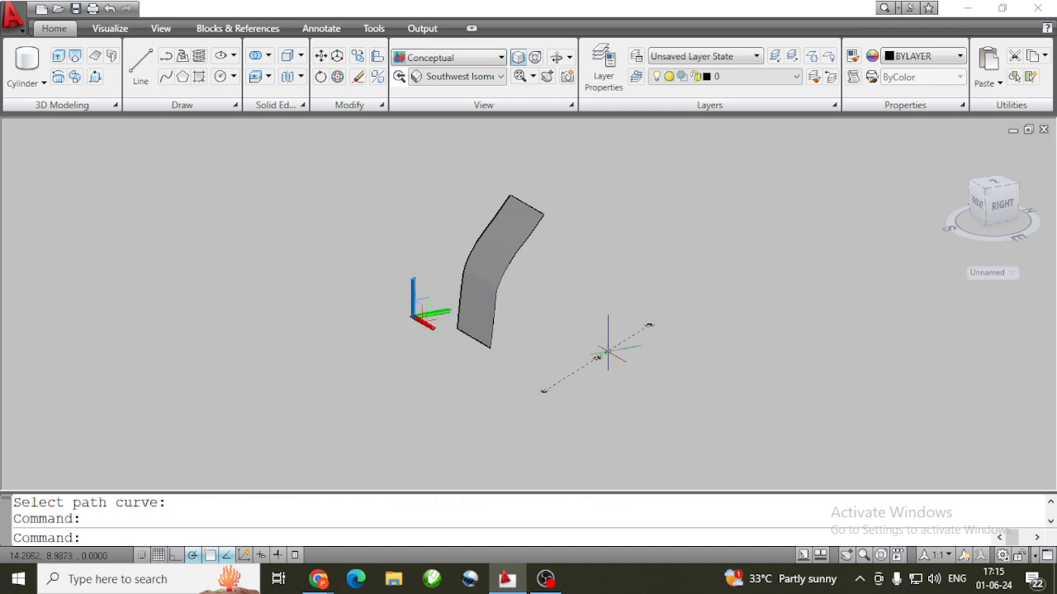
key("Delete")
left_click(500, 272)
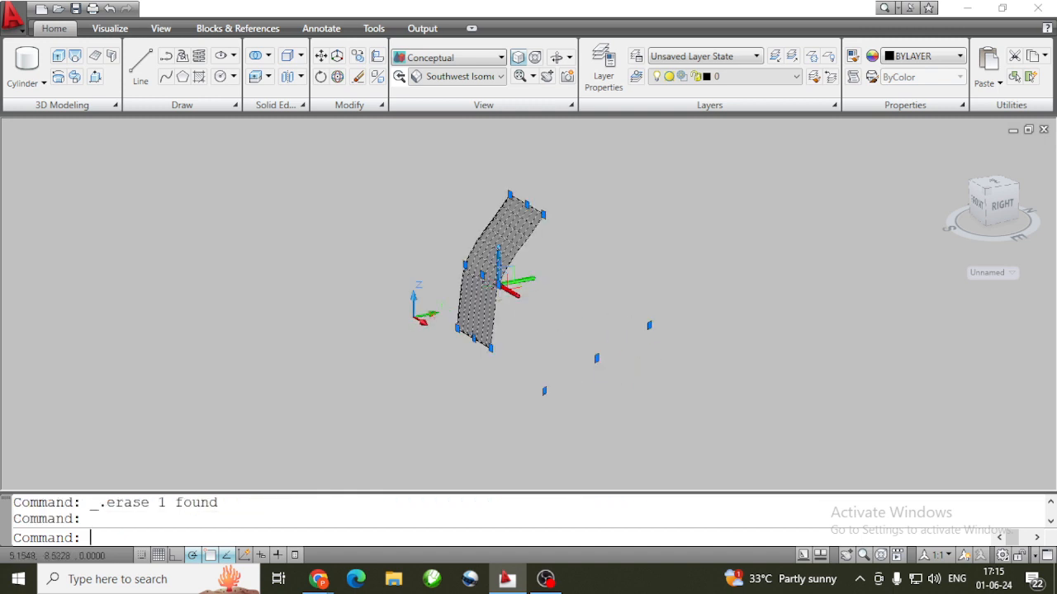
key("Delete")
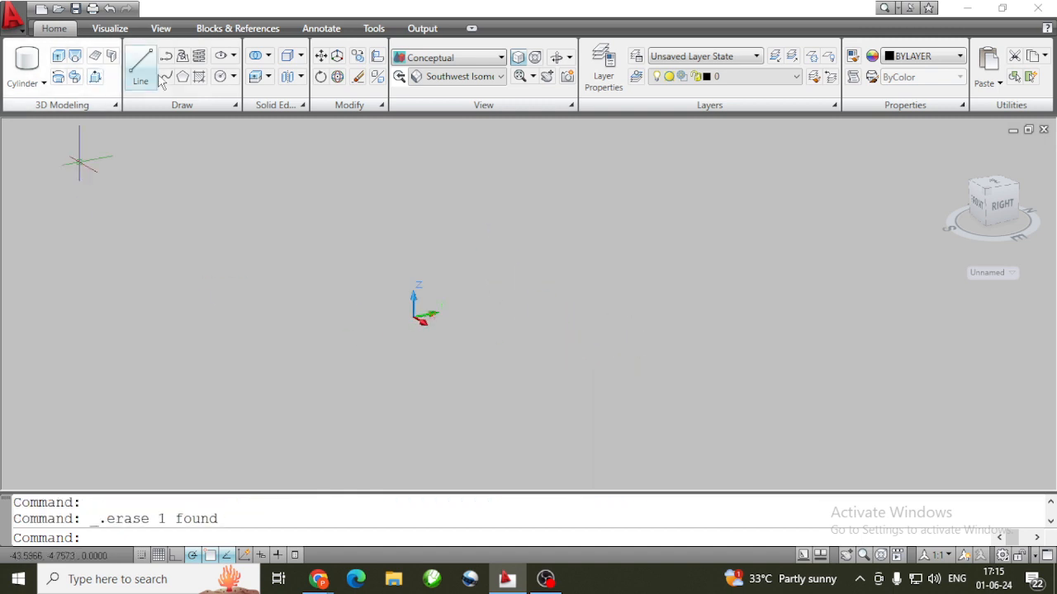
In the Top view, draw a downward-bulging Start, End, Direction arc from about (18.9, 3.5) to (30.7, 3.5)
left_click(180, 108)
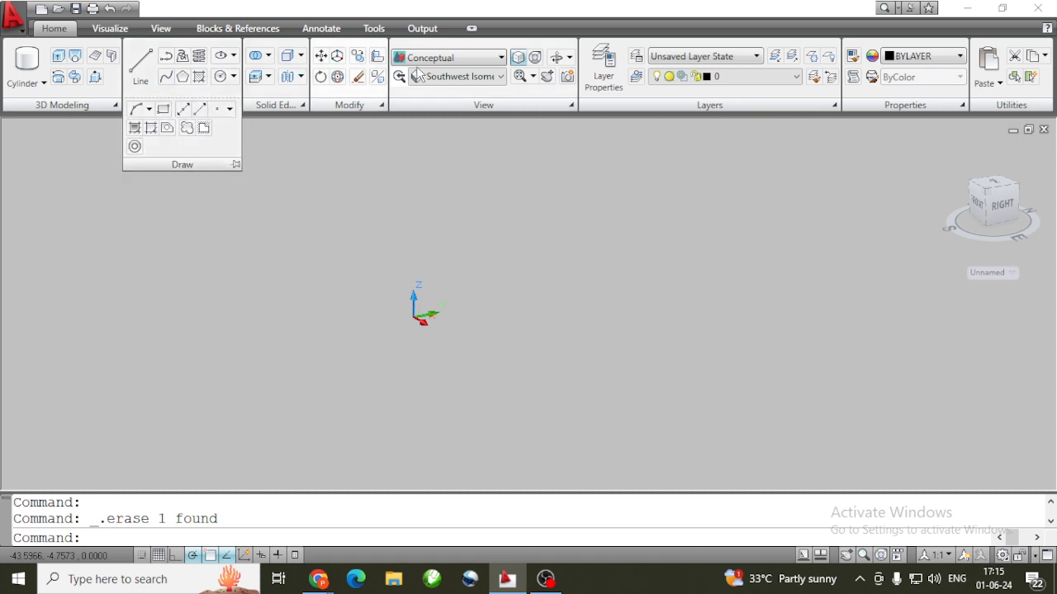
left_click(470, 78)
left_click(458, 121)
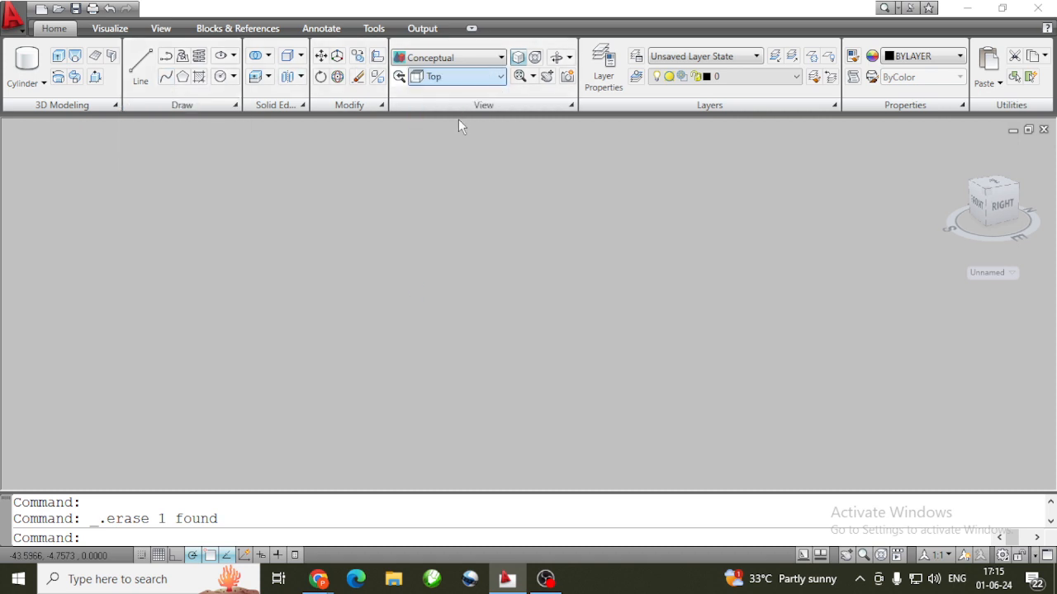
left_click(212, 108)
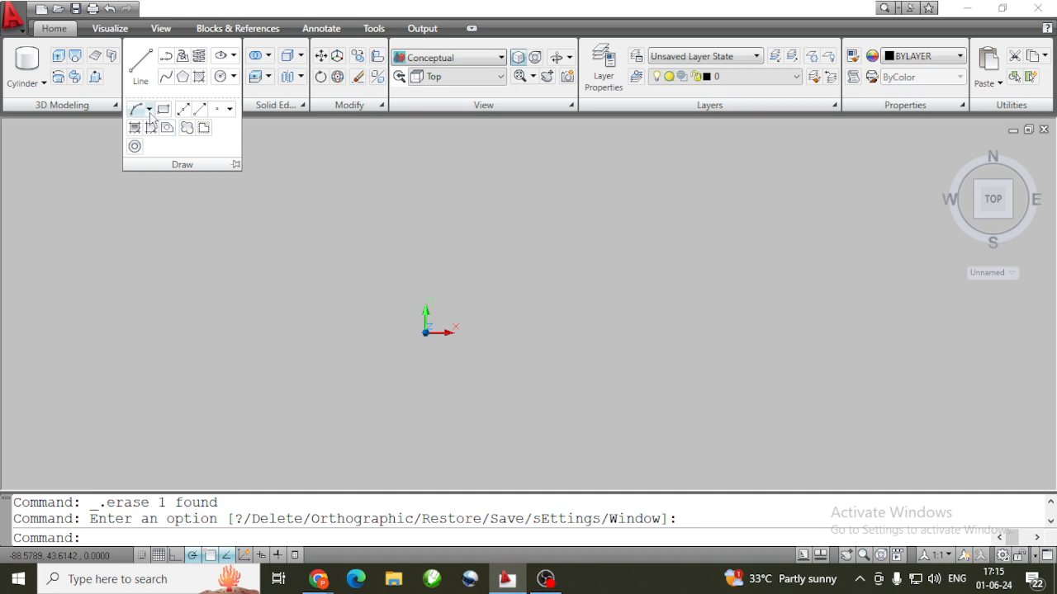
left_click(149, 109)
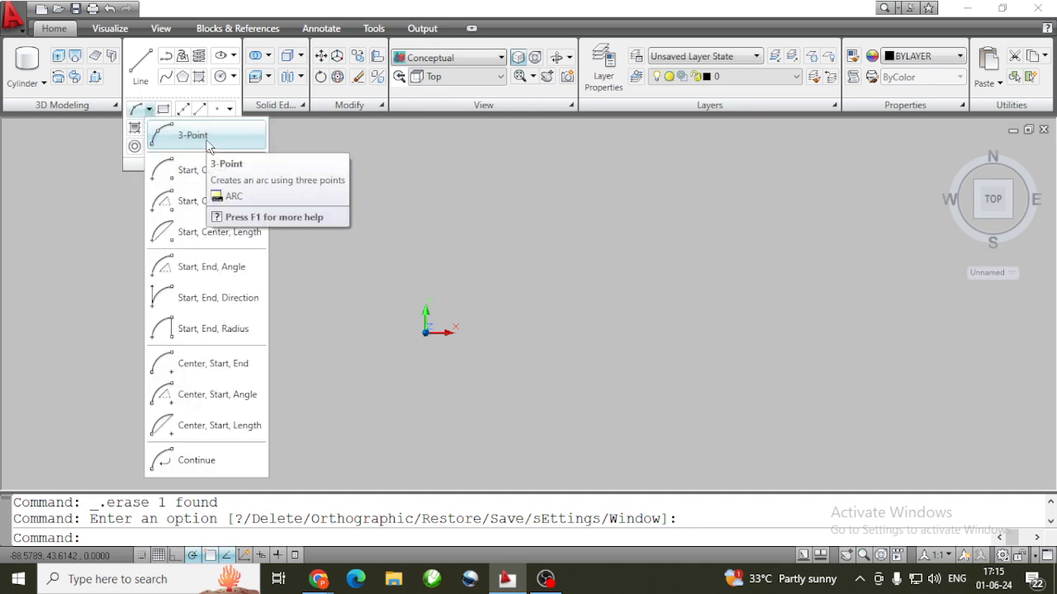
left_click(212, 326)
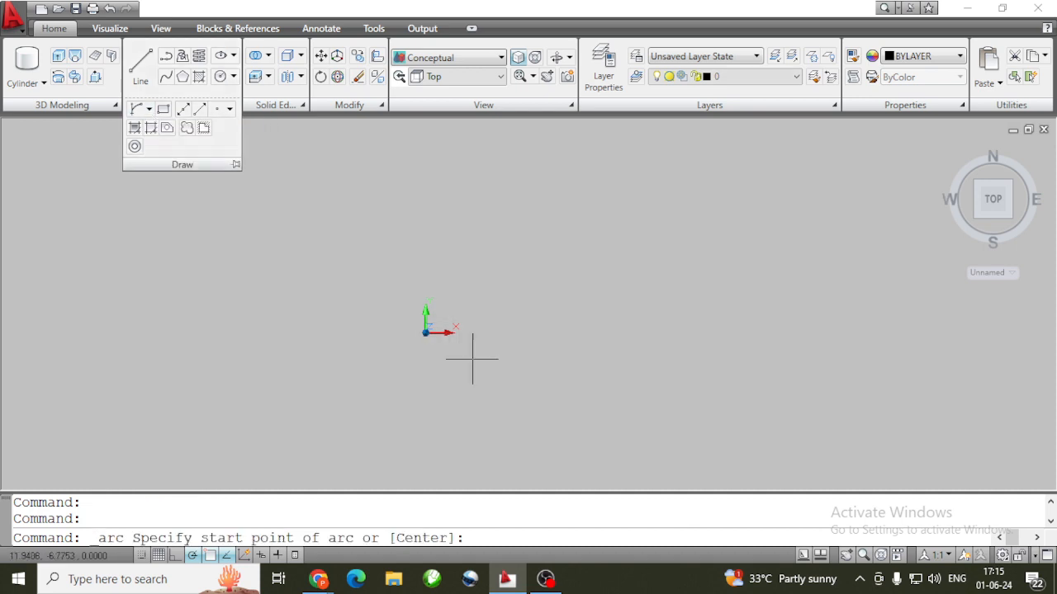
left_click(500, 318)
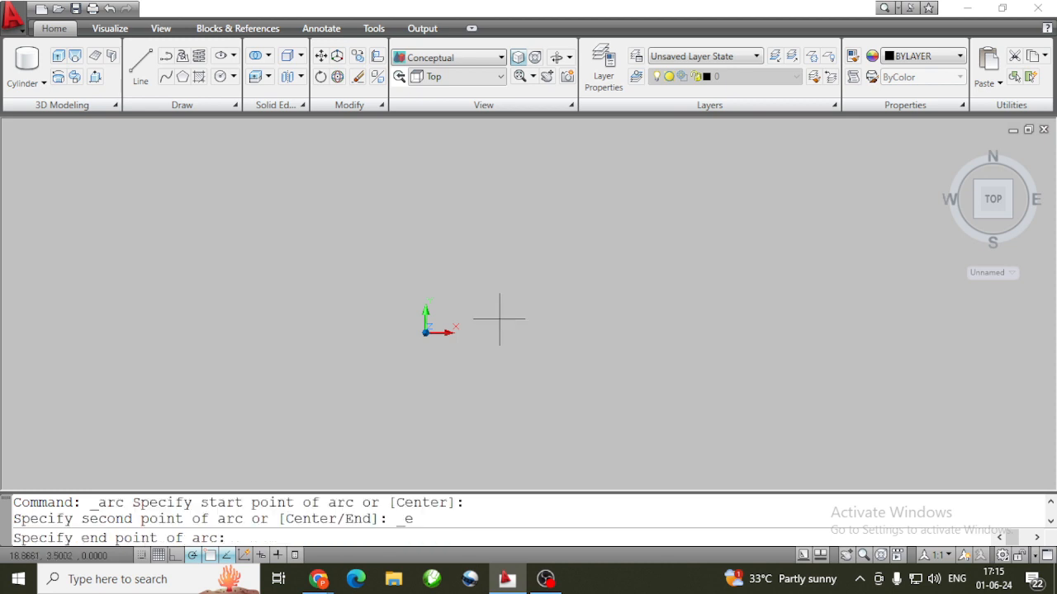
left_click(543, 317)
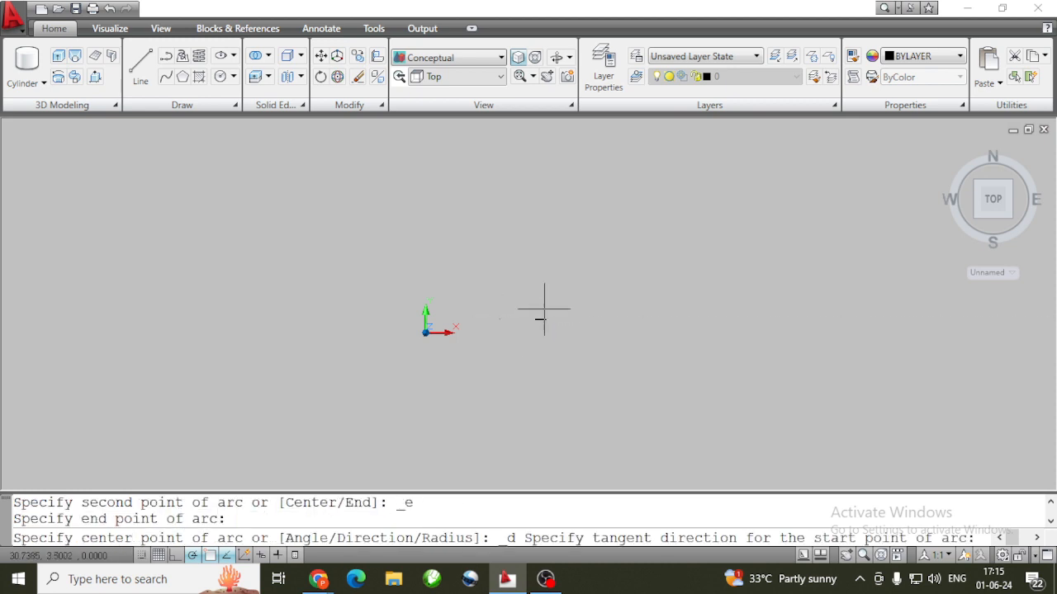
left_click(514, 337)
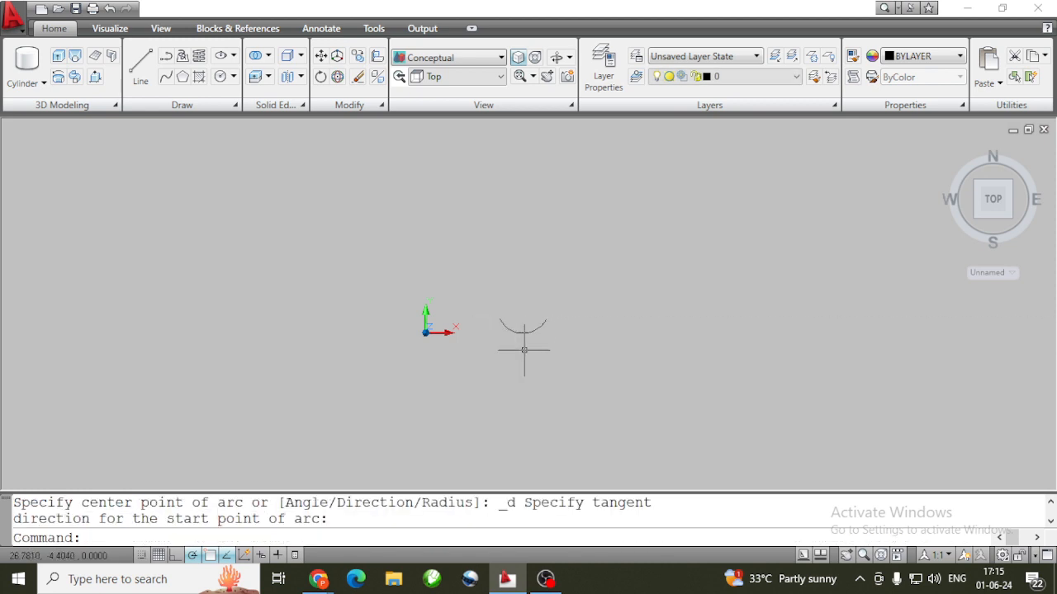
Offset the arc inward twice by 1 unit each to make three concentric arcs
scroll(523, 332, "up", 2)
scroll(524, 334, "up", 1)
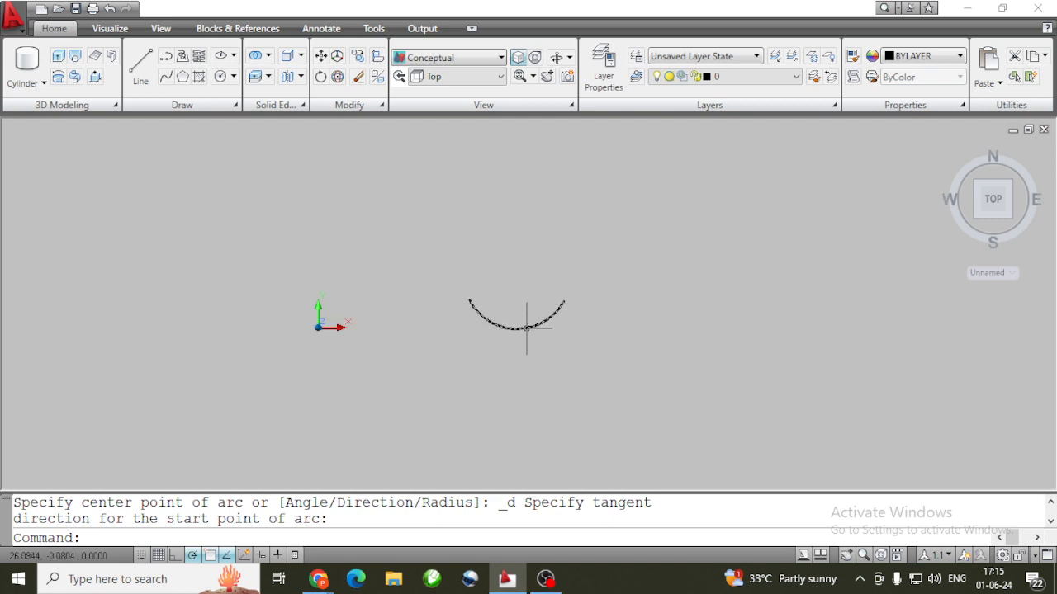
left_click(359, 105)
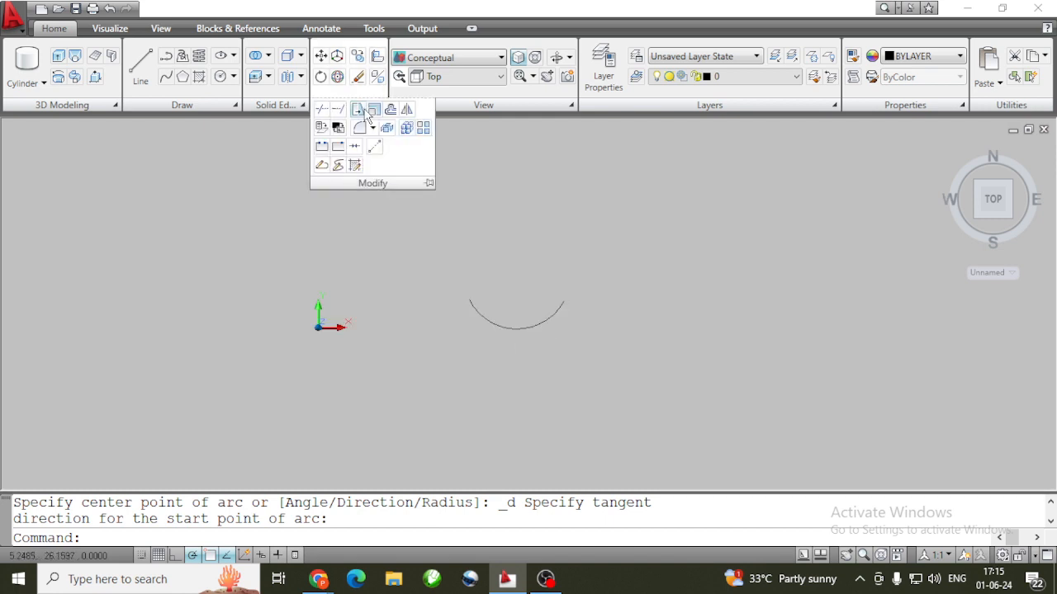
left_click(389, 109)
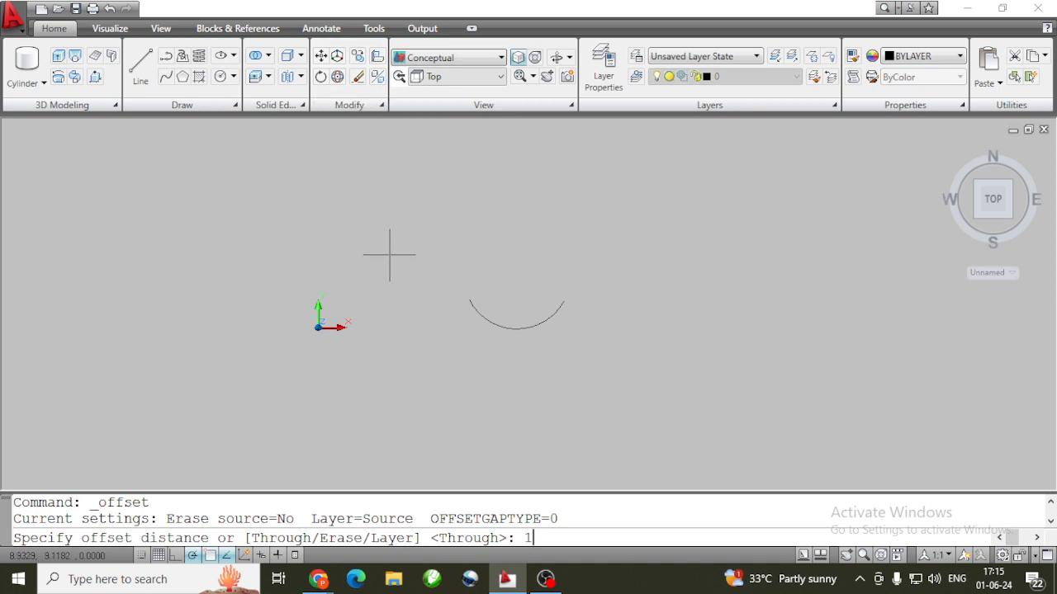
type("1")
key("Return")
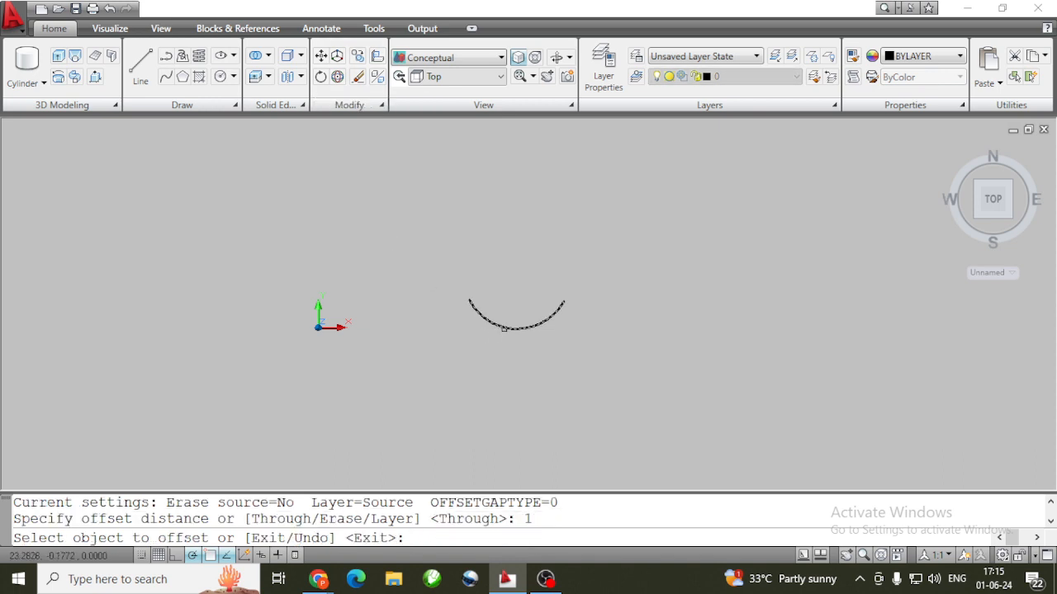
left_click(500, 330)
left_click(514, 303)
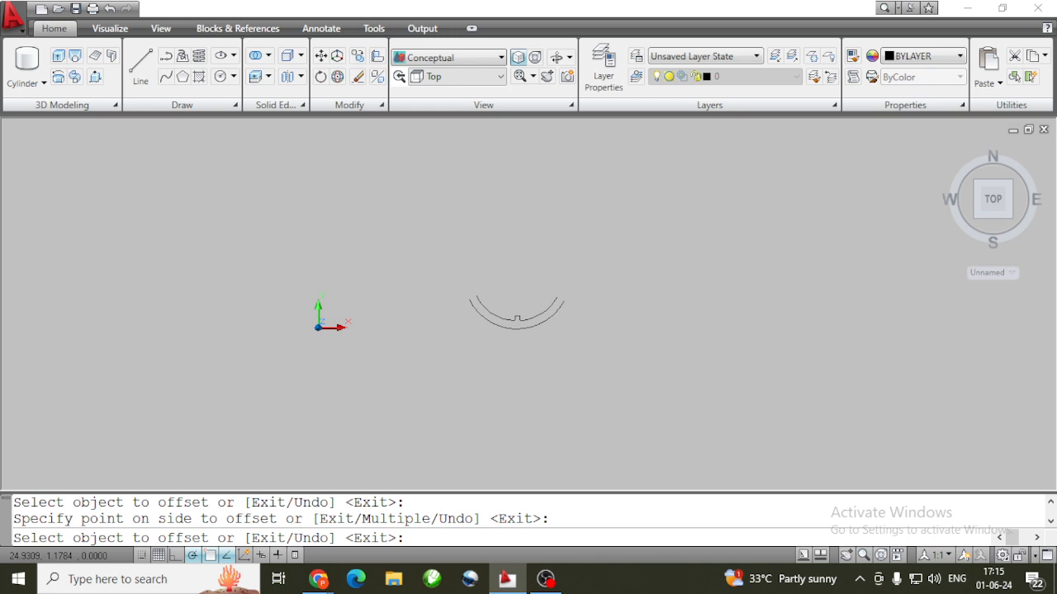
left_click(506, 319)
left_click(517, 293)
key("Escape")
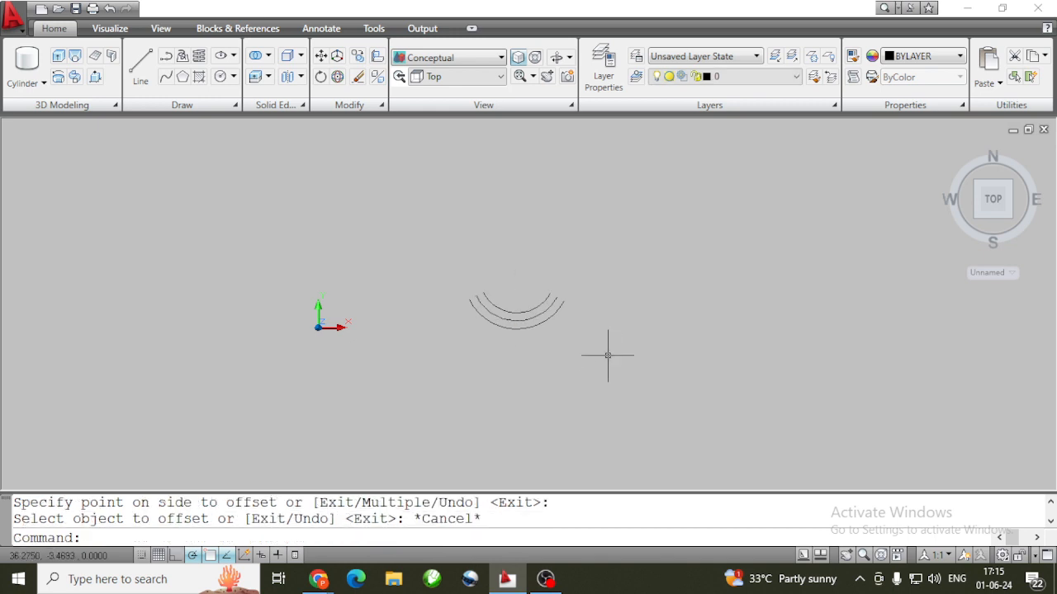
Switch to the Southwest Isometric view and 3D-move the middle arc upward along the Z axis from its endpoint
left_click(500, 76)
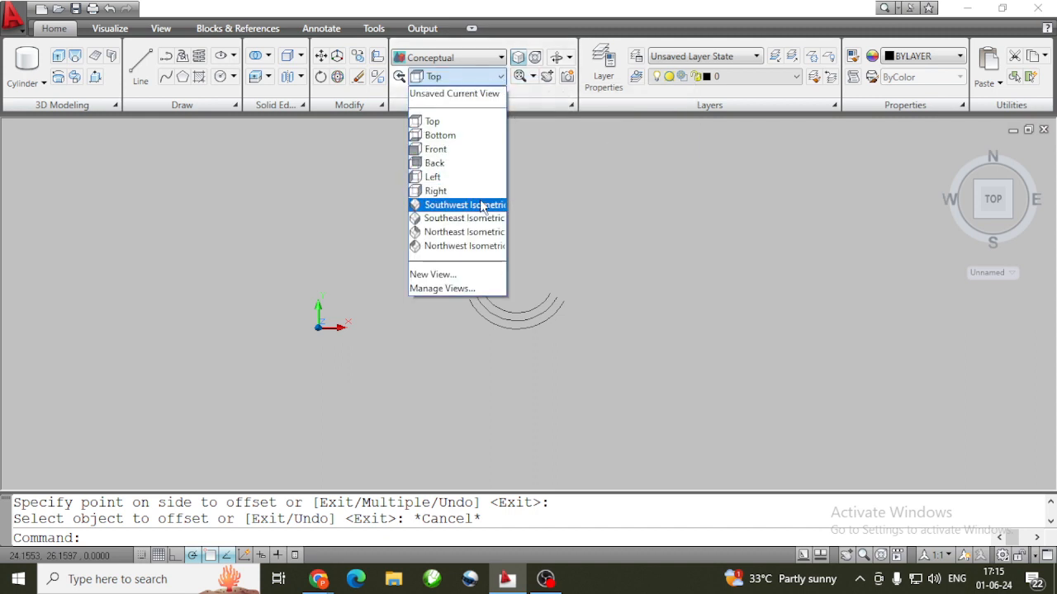
left_click(482, 205)
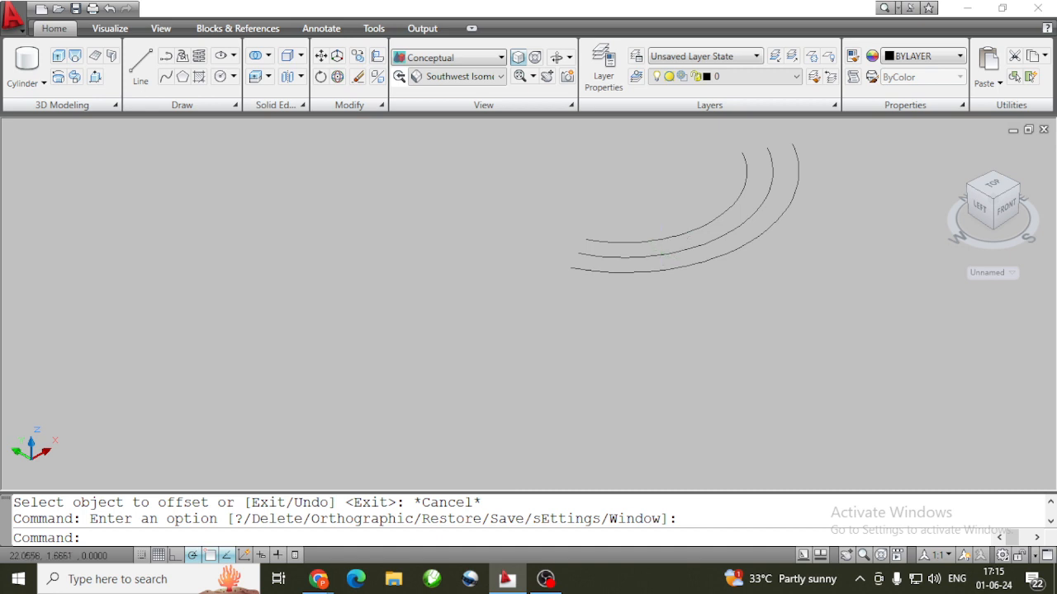
left_click(660, 253)
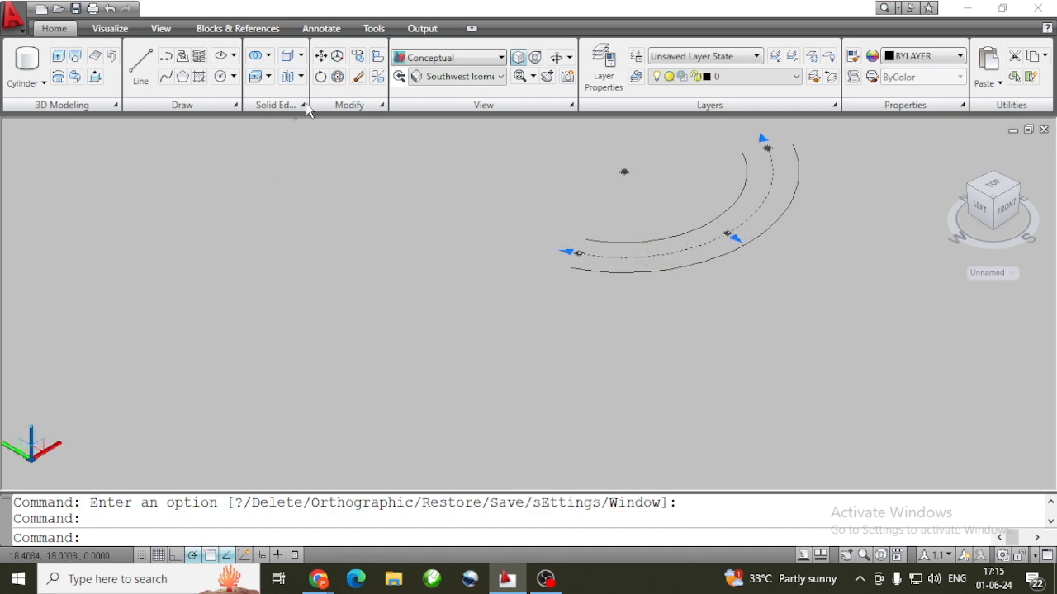
left_click(337, 55)
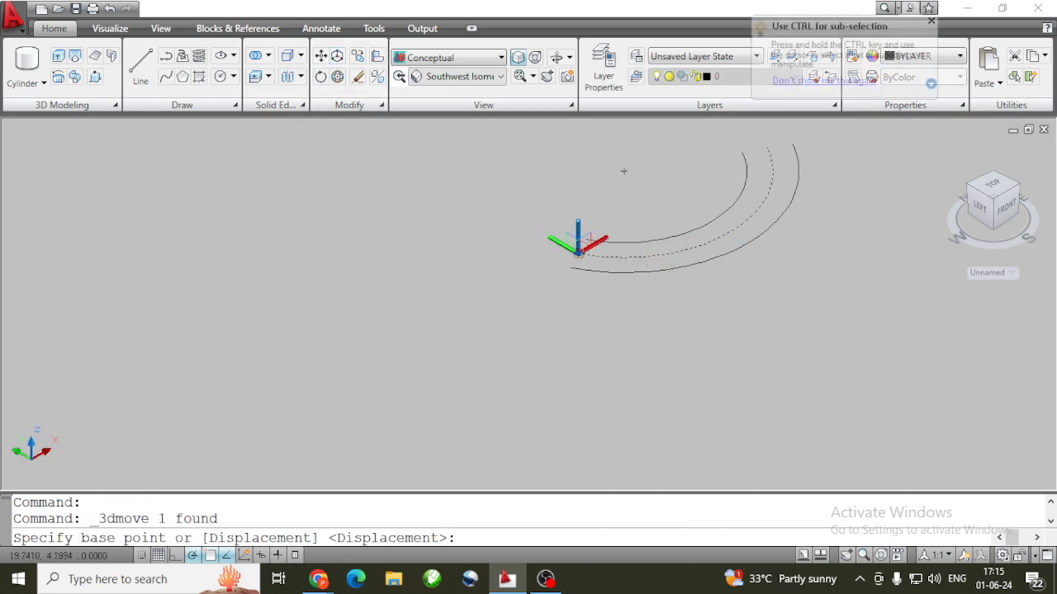
left_click(623, 171)
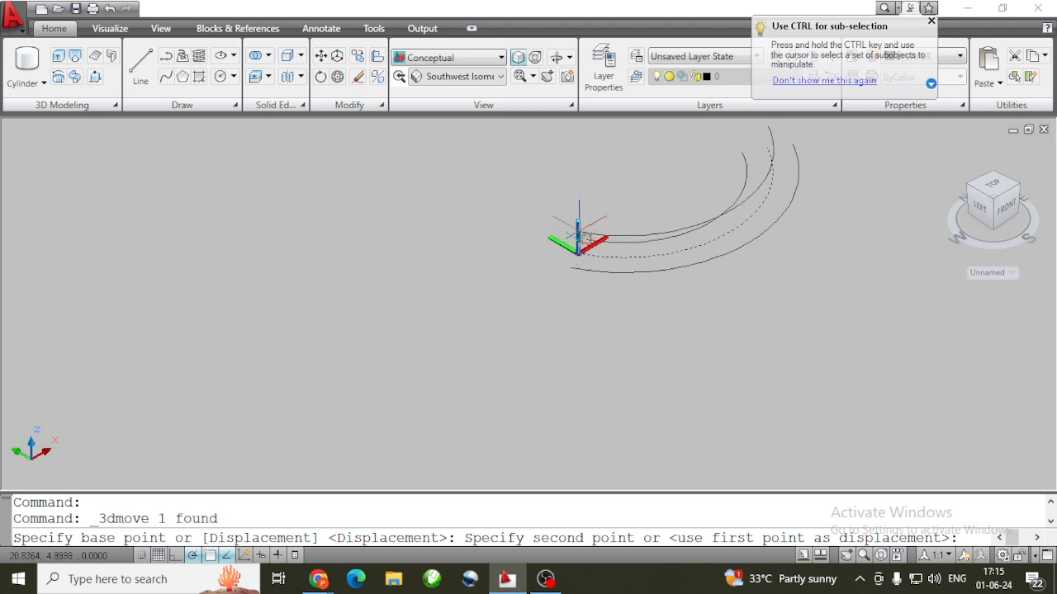
left_click(578, 226)
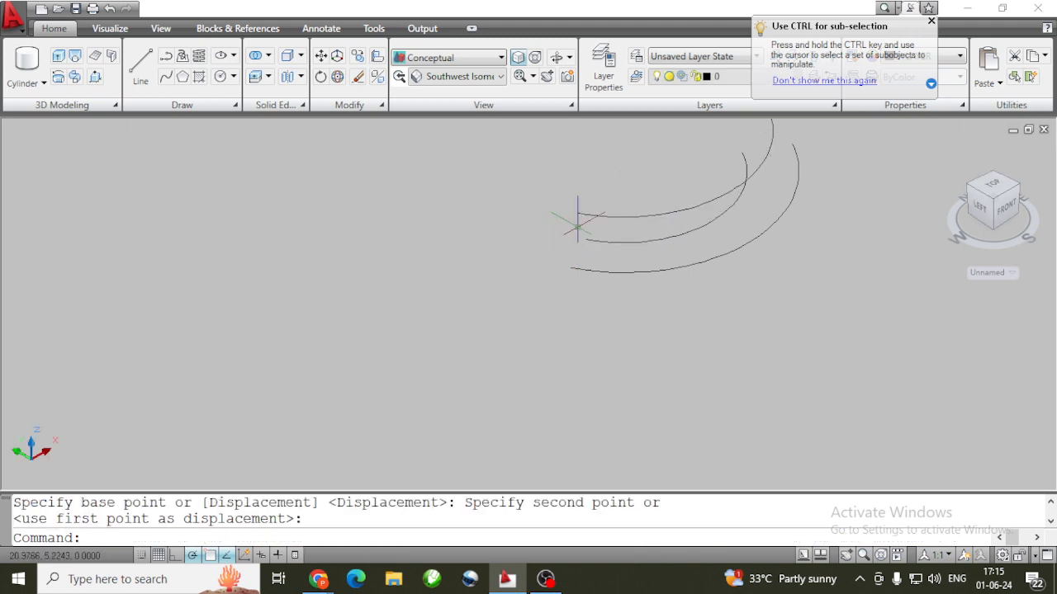
3D-move the innermost arc upward along the Z axis until it sits above the middle arc
left_click(586, 240)
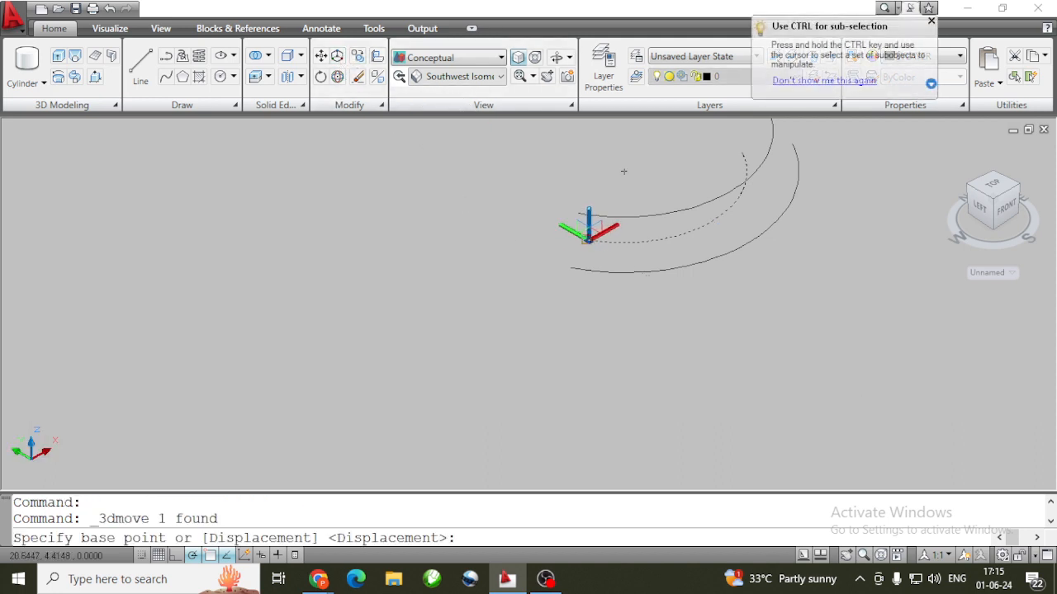
left_click(585, 237)
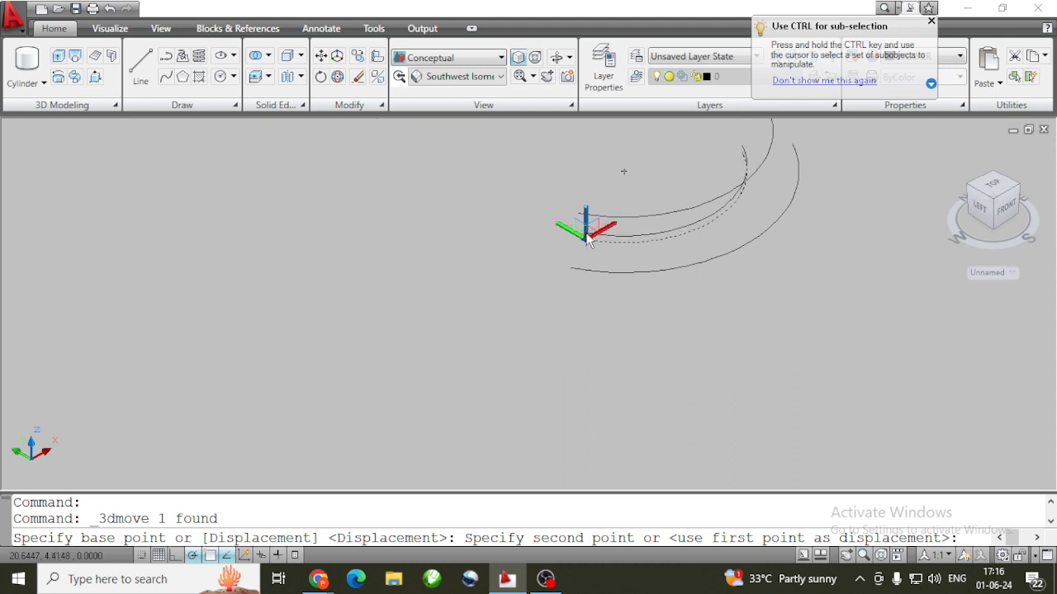
left_click(585, 185)
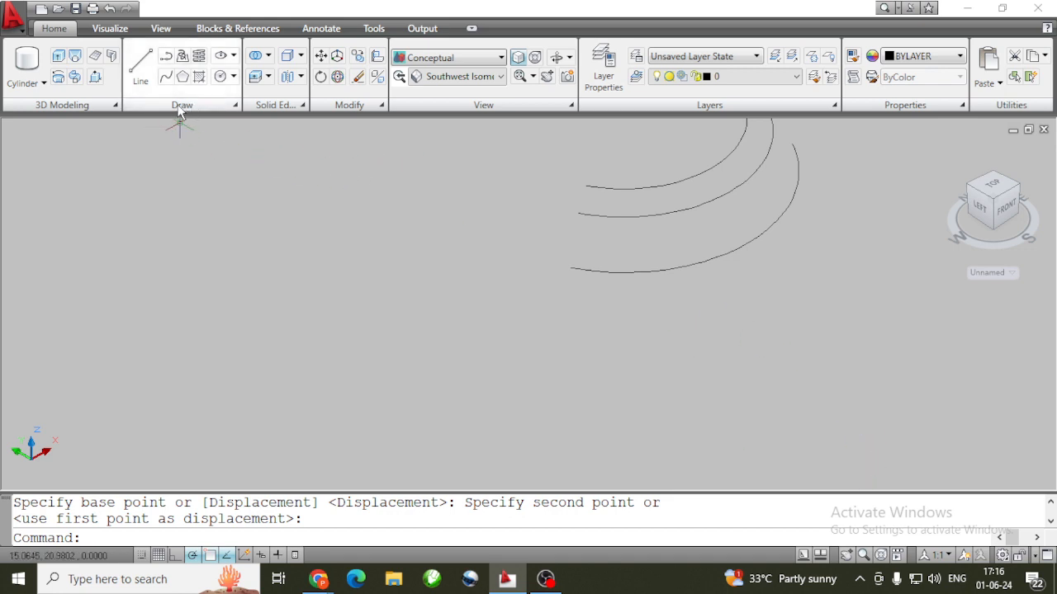
Loft a surface through the outer, middle and inner arcs in that order, using the Cross sections only option
left_click(75, 56)
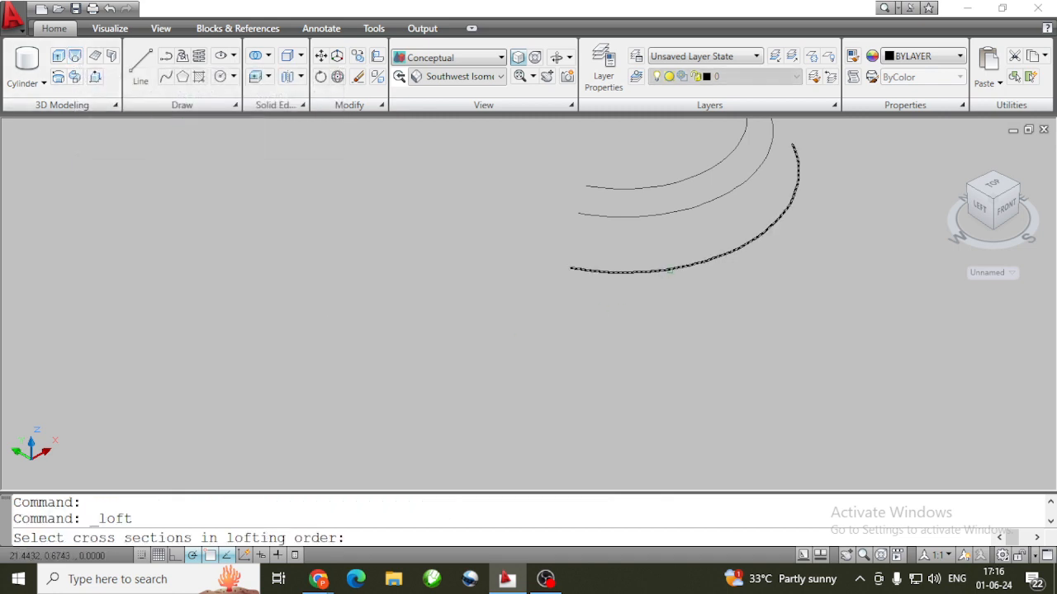
left_click(670, 269)
left_click(667, 218)
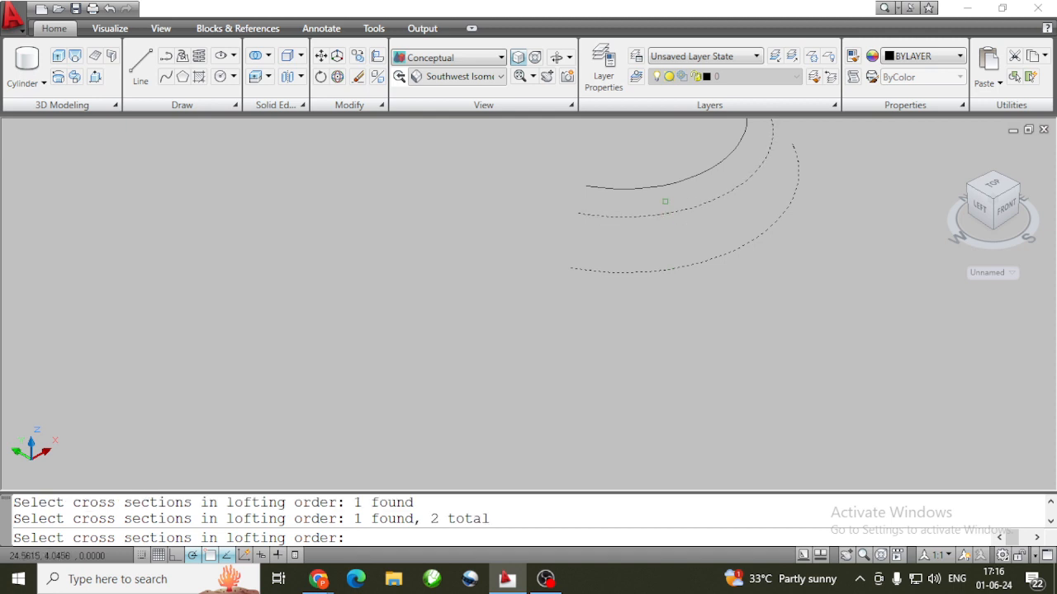
left_click(663, 185)
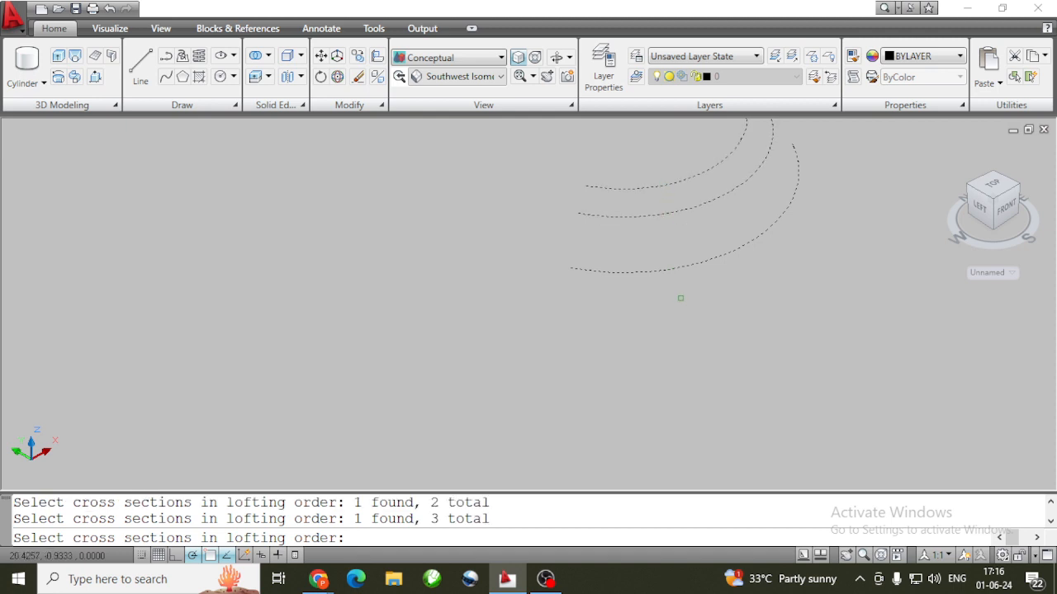
key("Return")
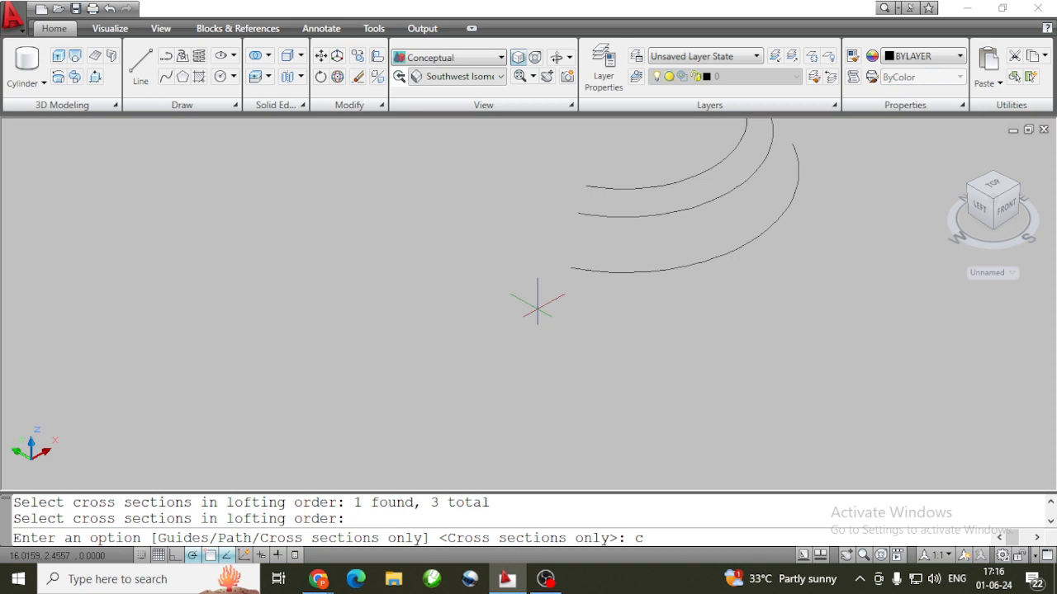
type("c")
key("Return")
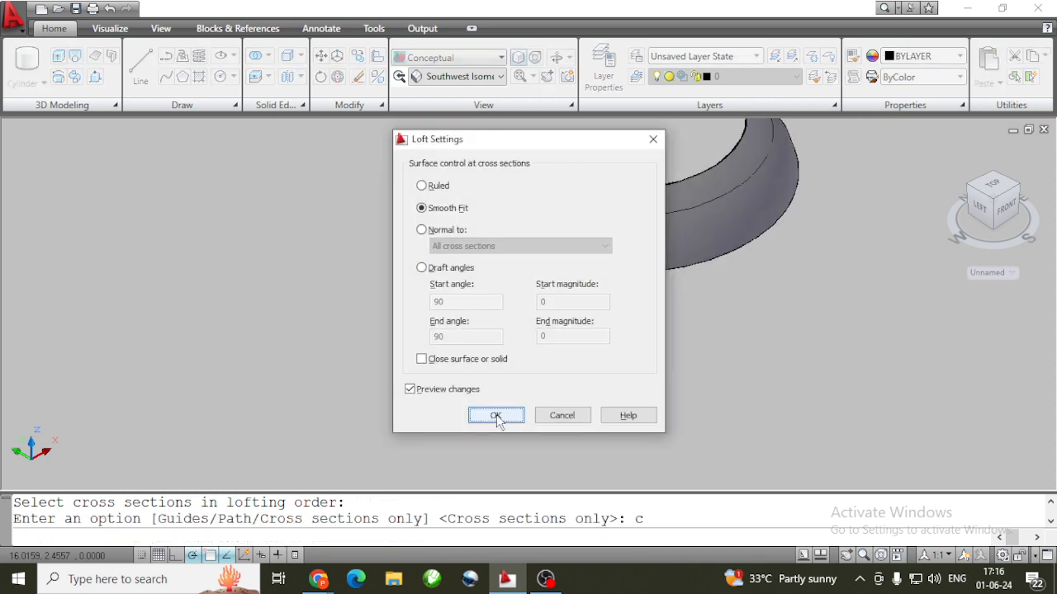
Preview the loft through the three arcs with the Ruled and Smooth Fit surface options
left_click_drag(579, 148, 361, 144)
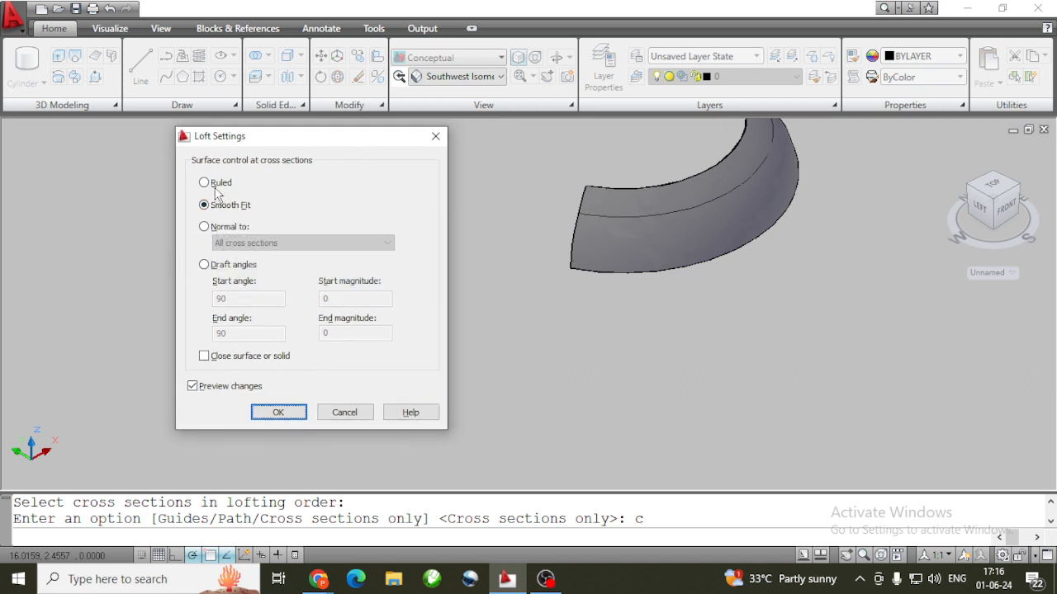
left_click(216, 189)
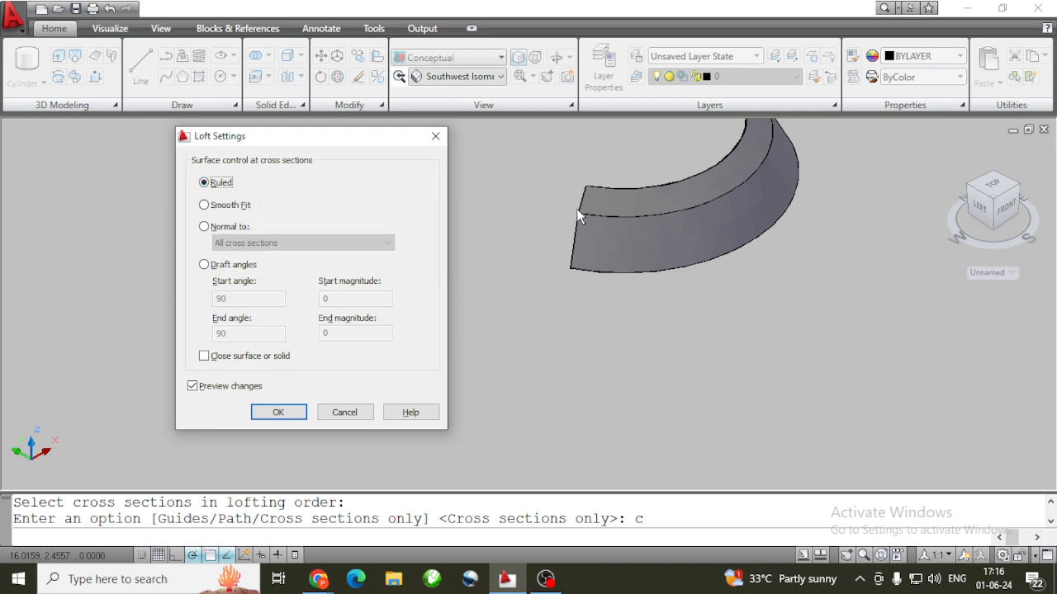
left_click(213, 206)
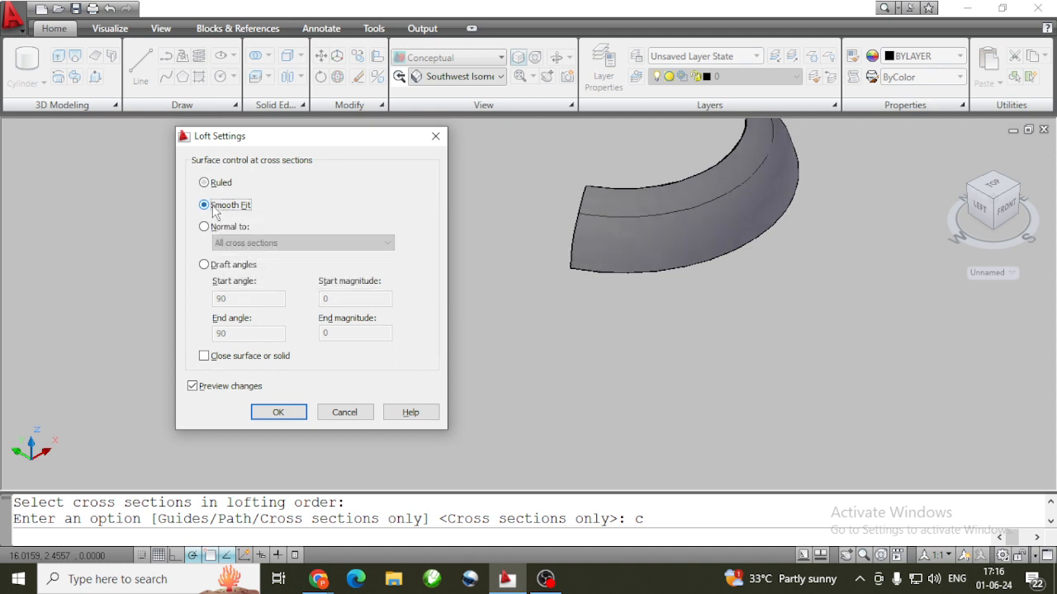
Try Draft angles surface control on the loft with a start angle of 0 and an end angle of 180
left_click(216, 266)
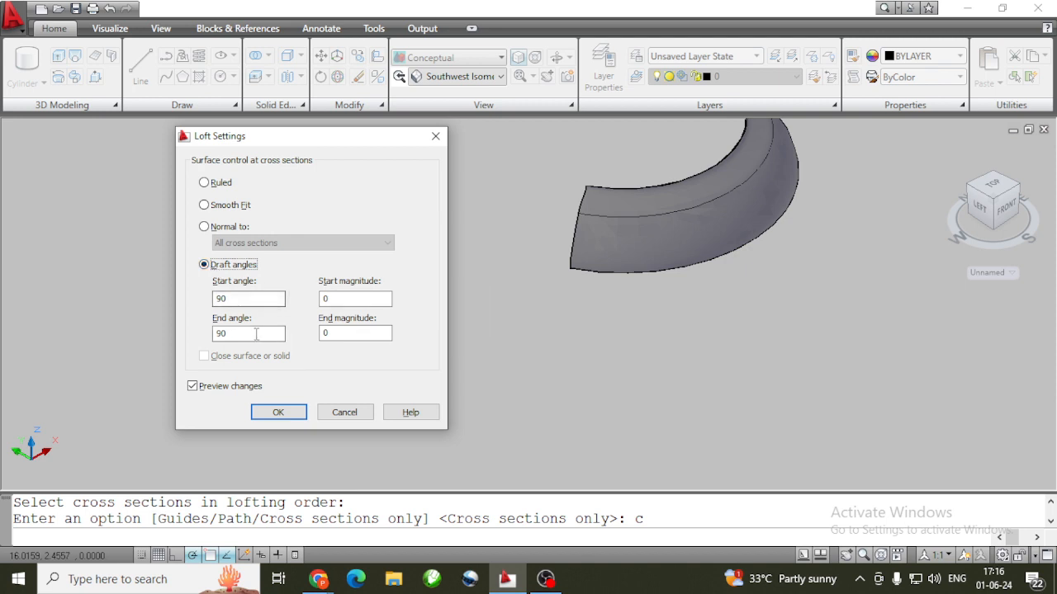
key("Tab")
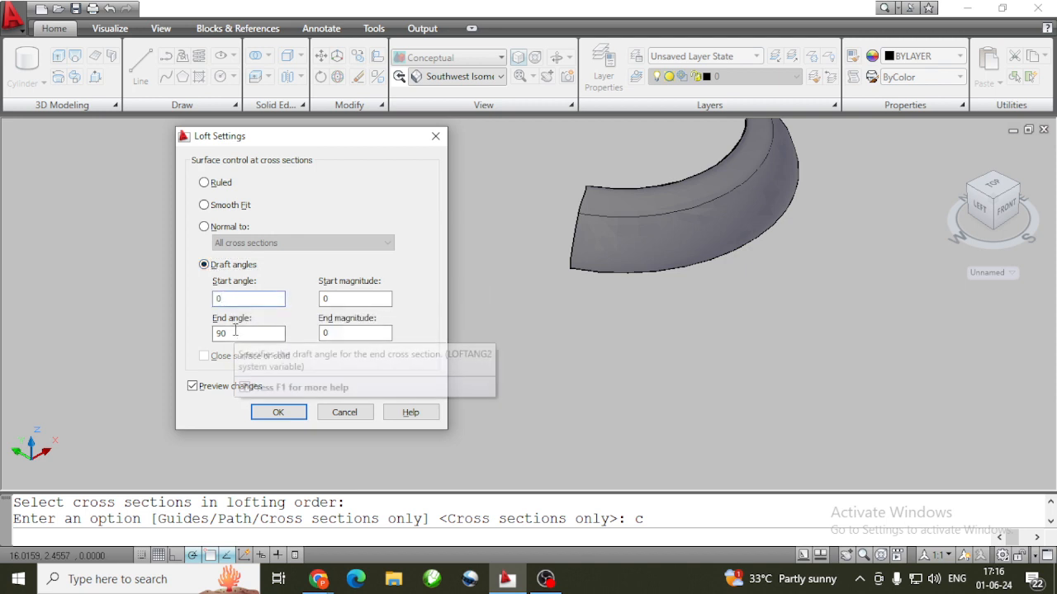
key("Tab")
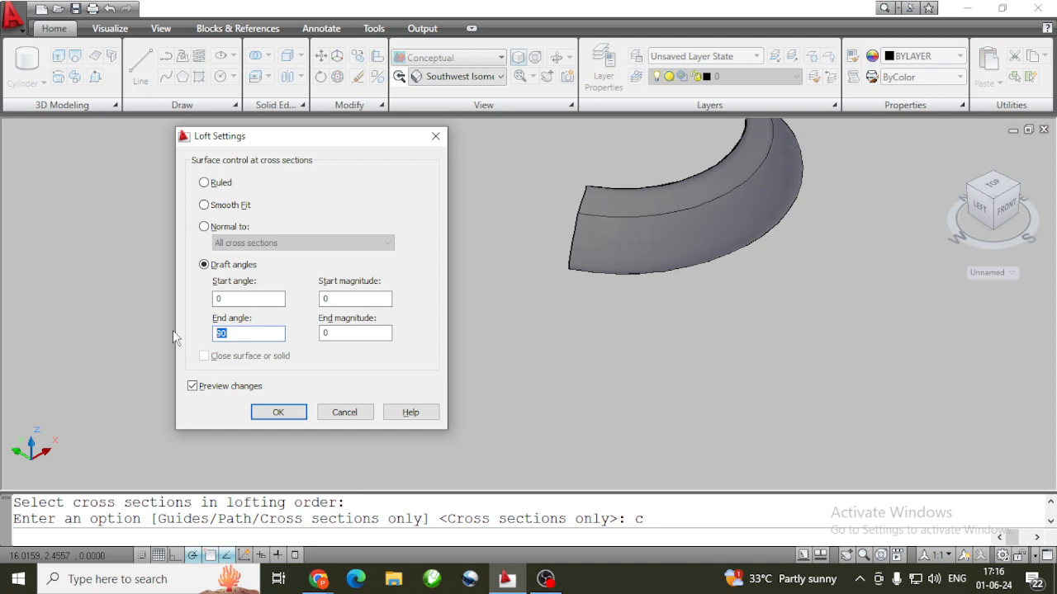
type("3")
left_click(220, 298)
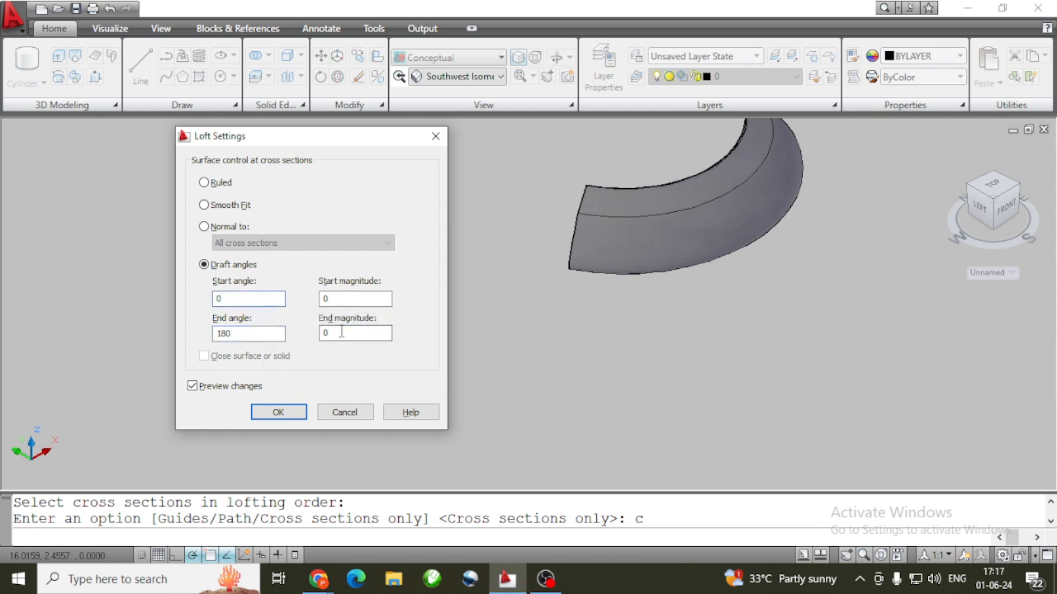
Try a start magnitude of 90 and an end magnitude of 360, and cancel the loft settings
double_click(335, 298)
type("9")
left_click(346, 335)
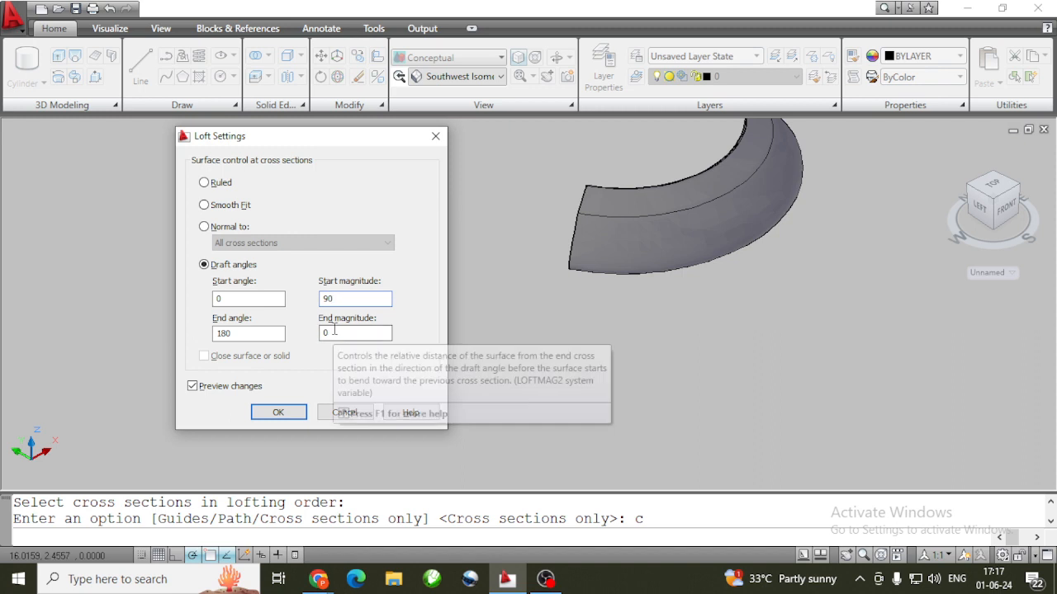
double_click(346, 334)
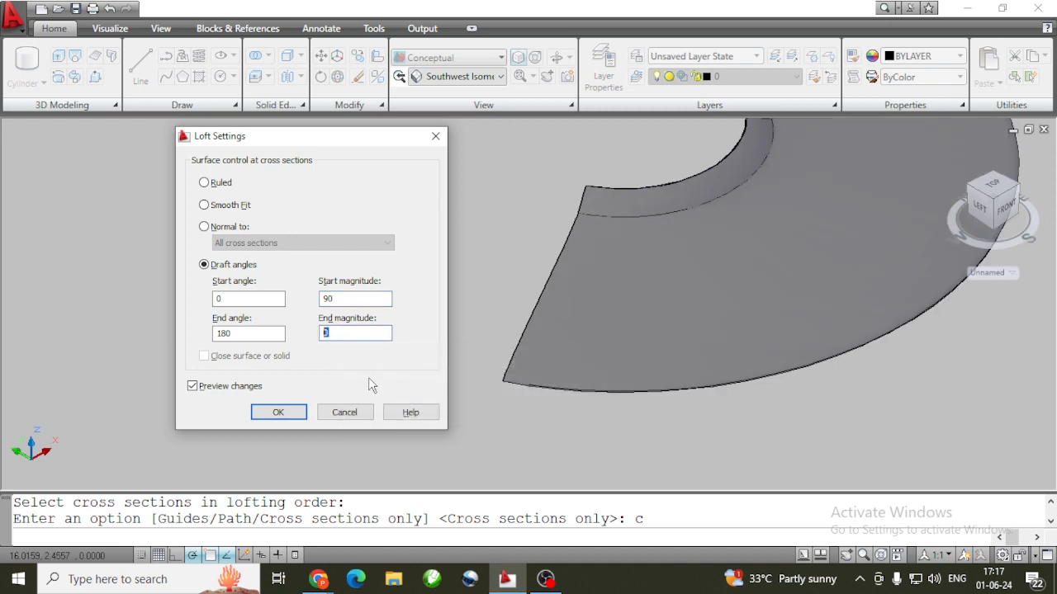
type("1")
left_click(366, 298)
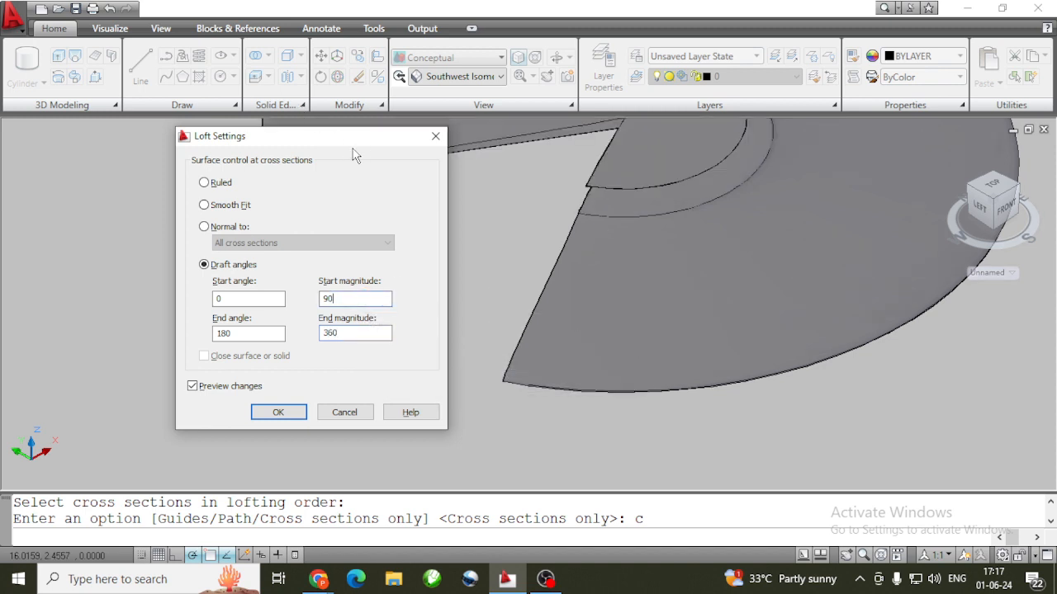
left_click_drag(367, 142, 163, 163)
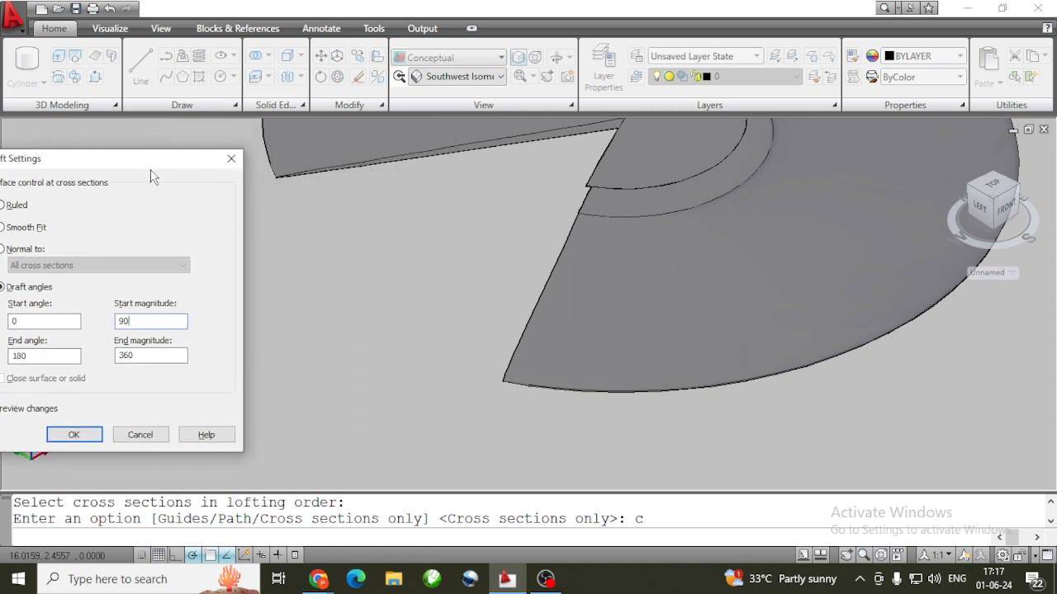
left_click_drag(147, 166, 308, 165)
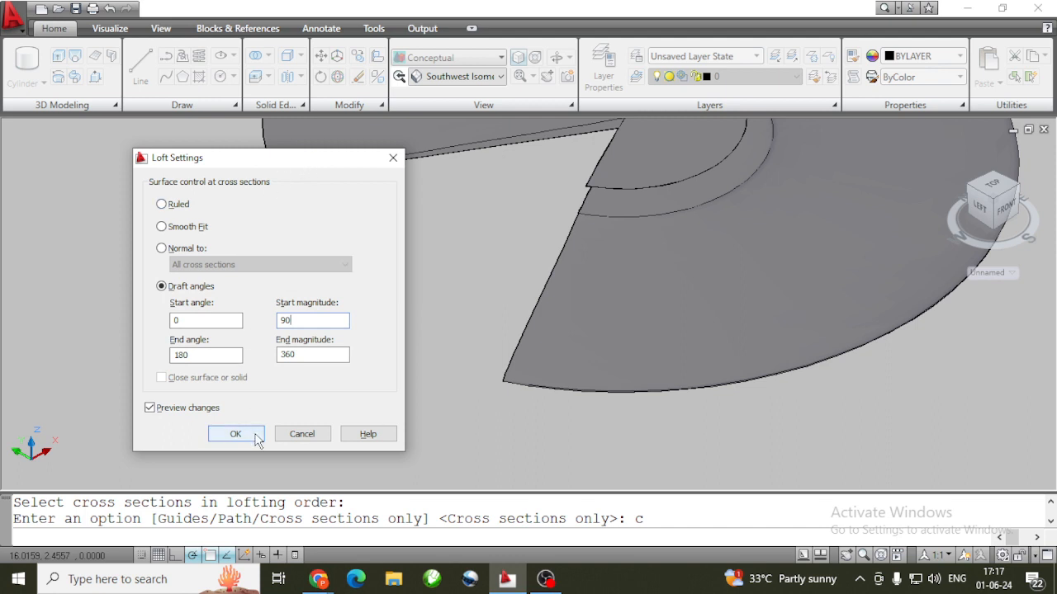
left_click(300, 435)
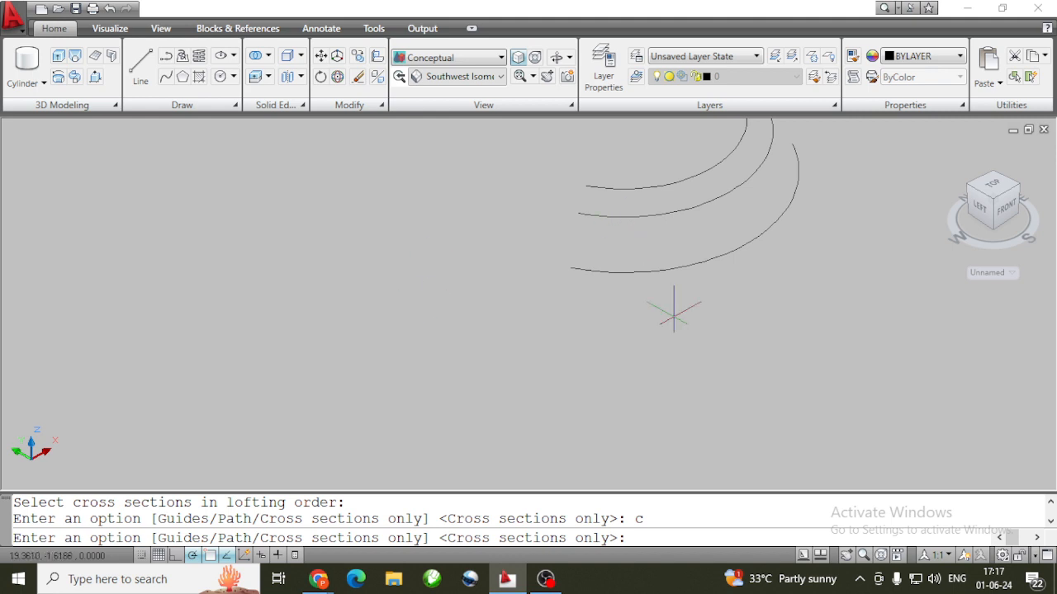
Loft through the outer, middle and inner arcs again in that order, accepting the default Cross sections only option
scroll(702, 320, "down", 1)
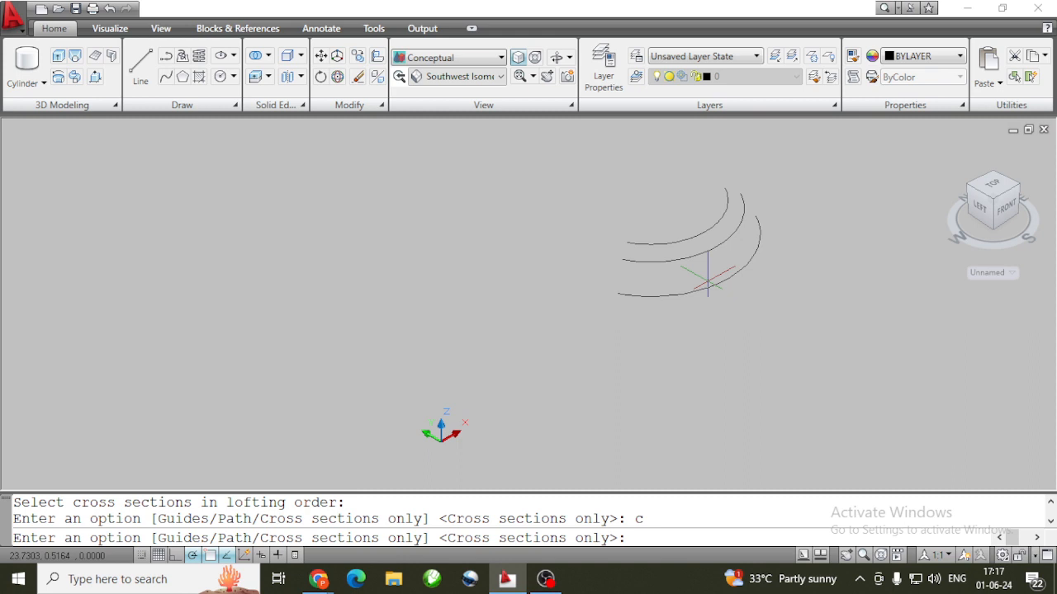
left_click(77, 57)
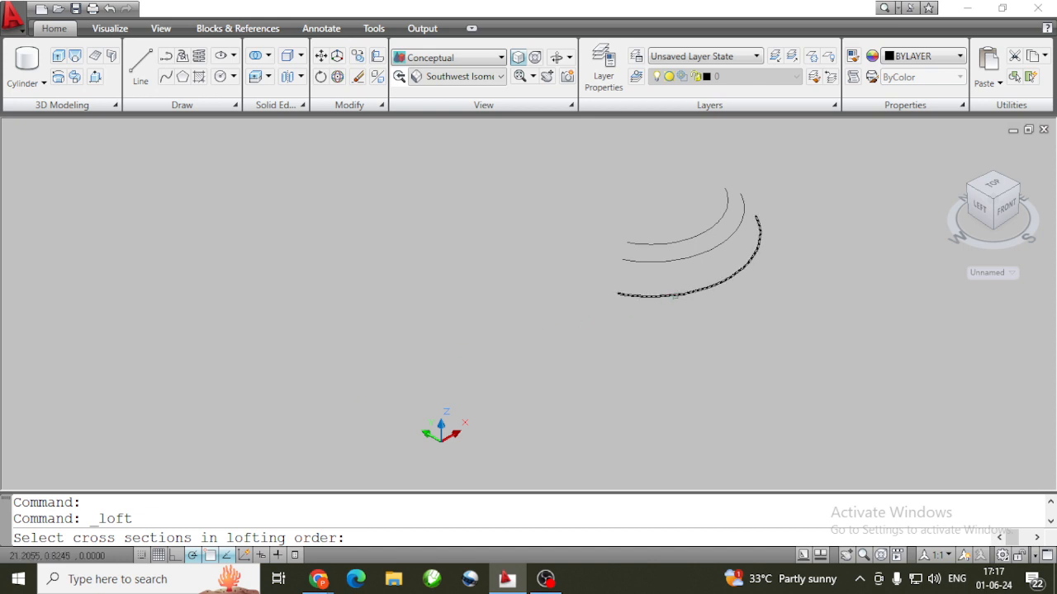
left_click(676, 295)
left_click(676, 262)
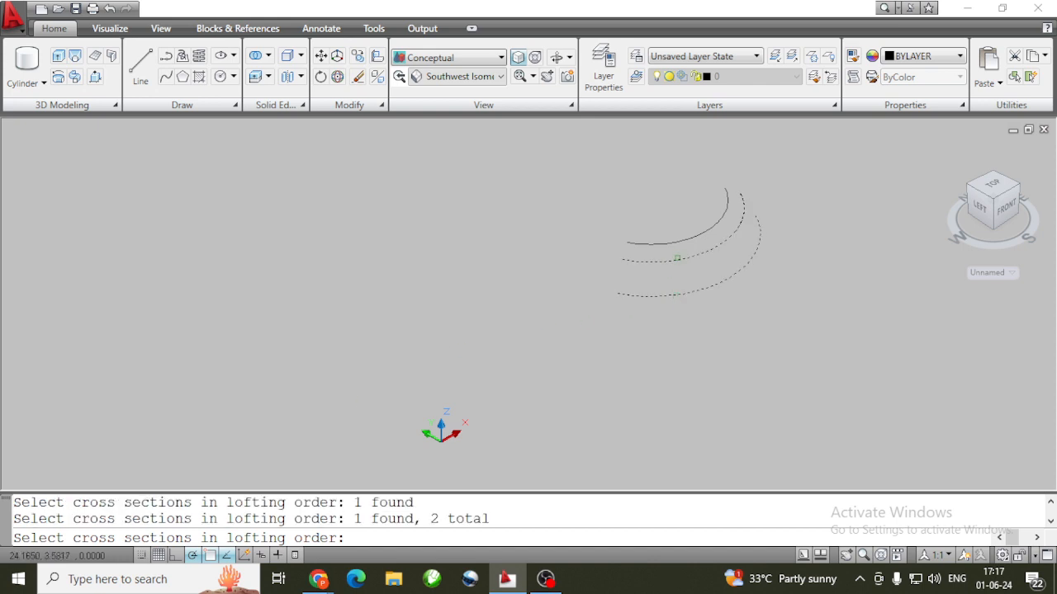
left_click(675, 242)
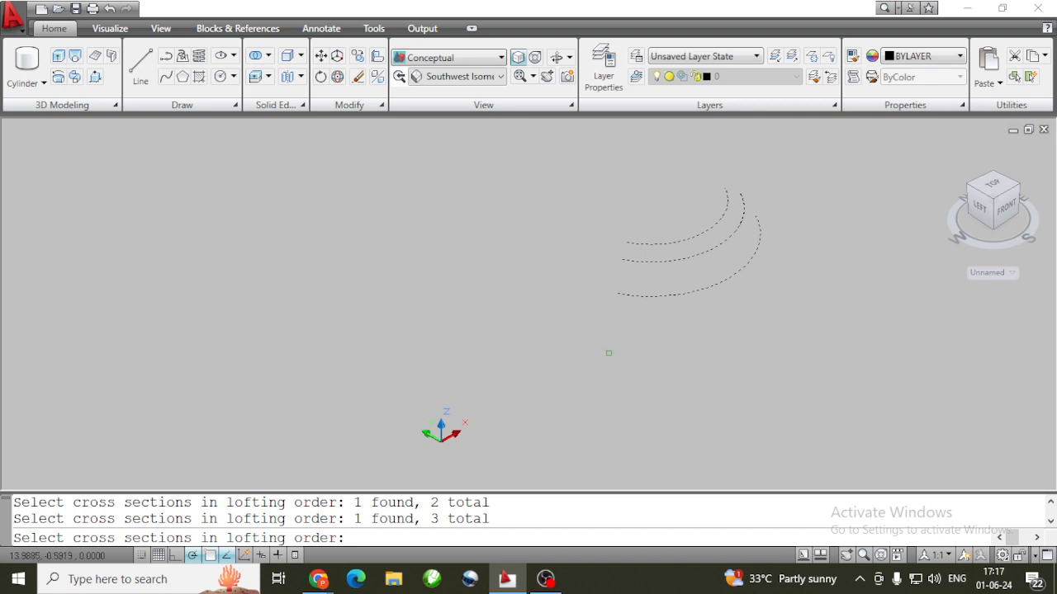
key("Return")
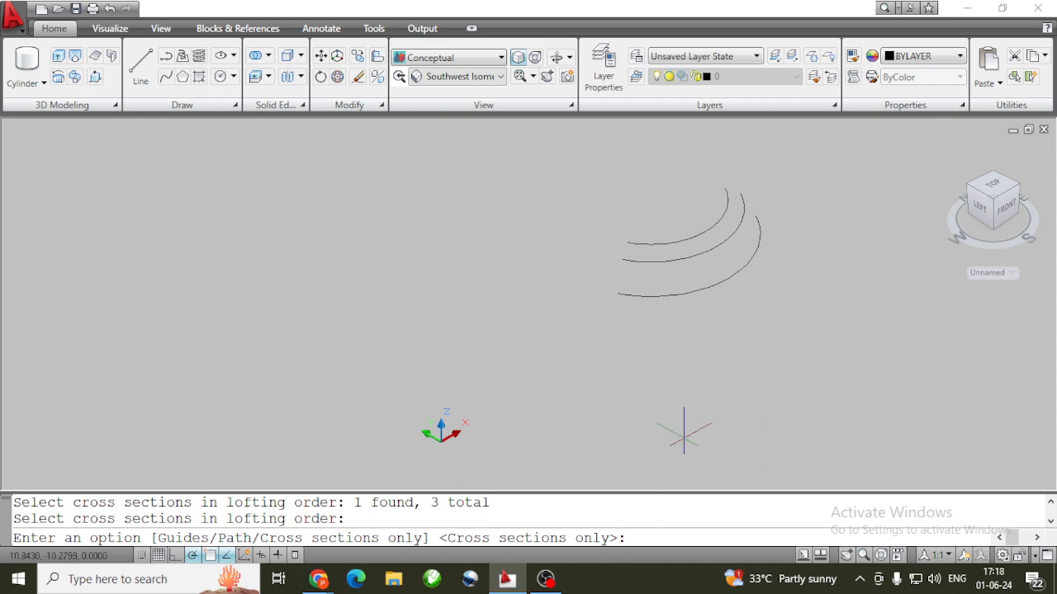
key("Return")
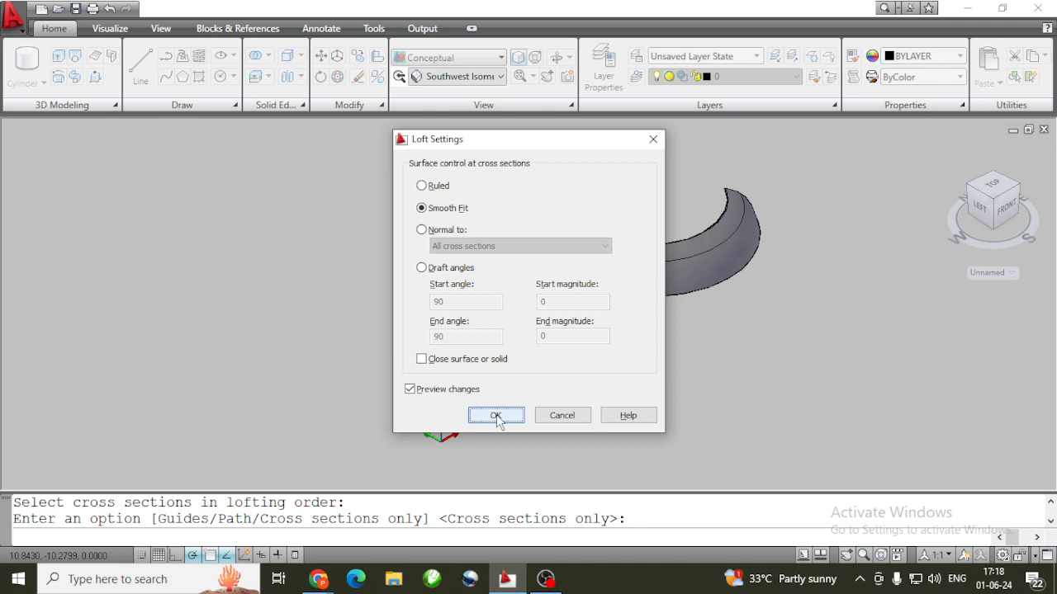
Compare the Ruled and Smooth Fit surface options on the new loft's preview
left_click_drag(547, 145, 441, 152)
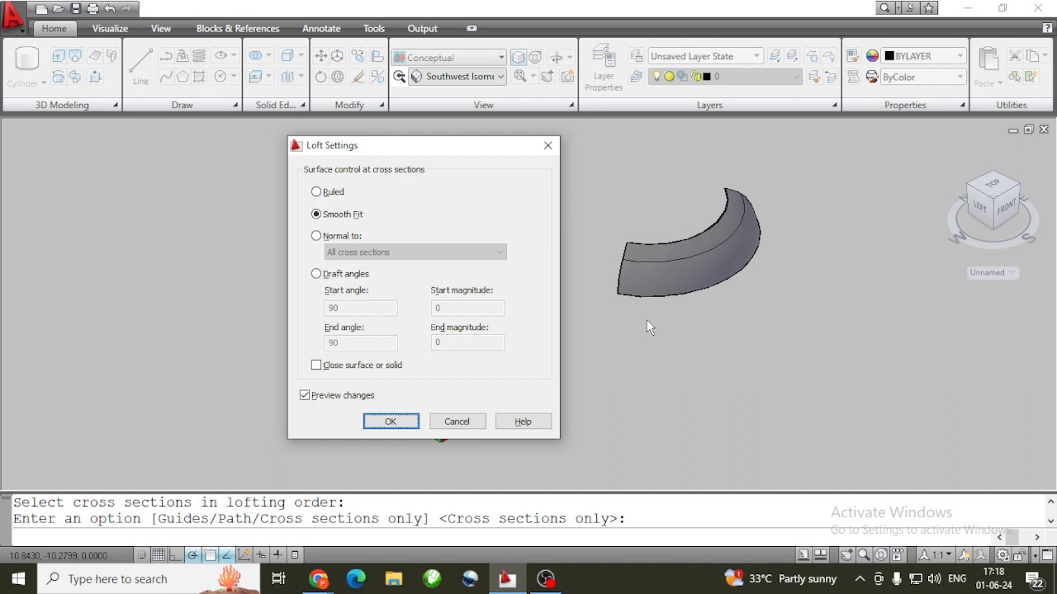
left_click(337, 195)
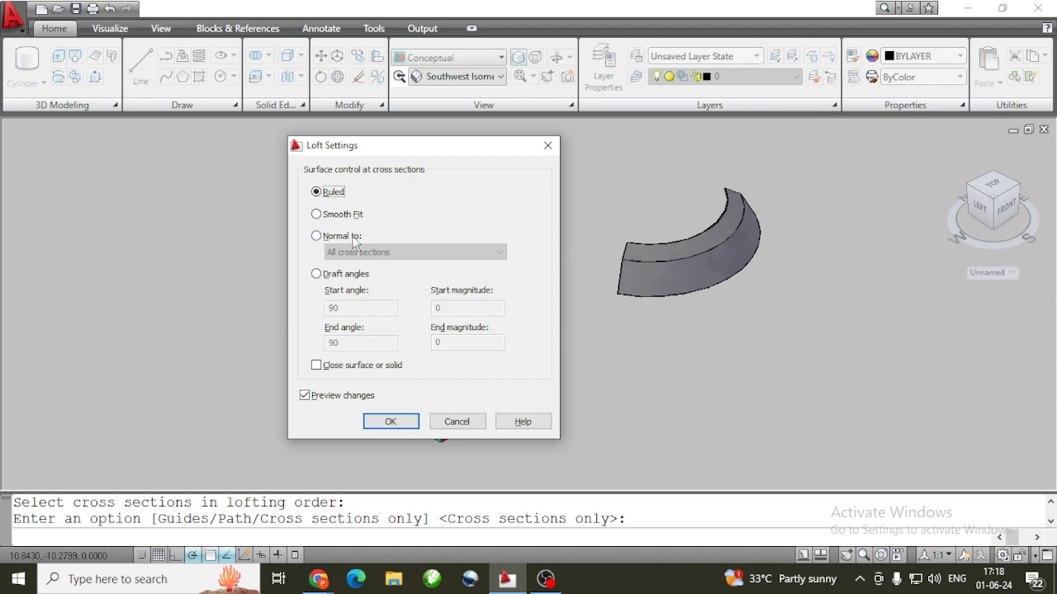
left_click(338, 216)
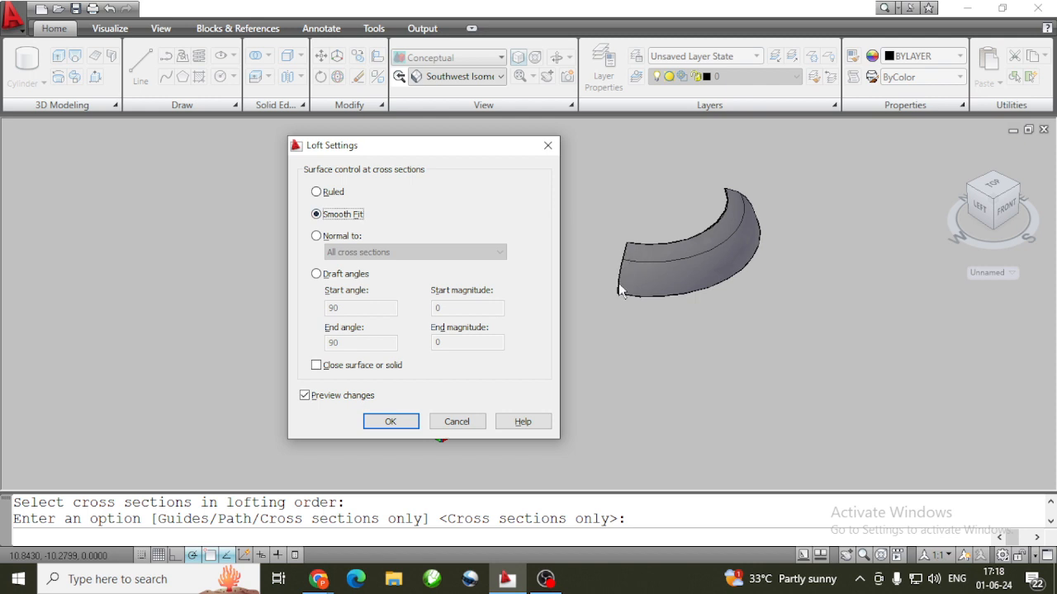
Switch the loft's surface control to Draft angles and set the start magnitude to 180
left_click(317, 274)
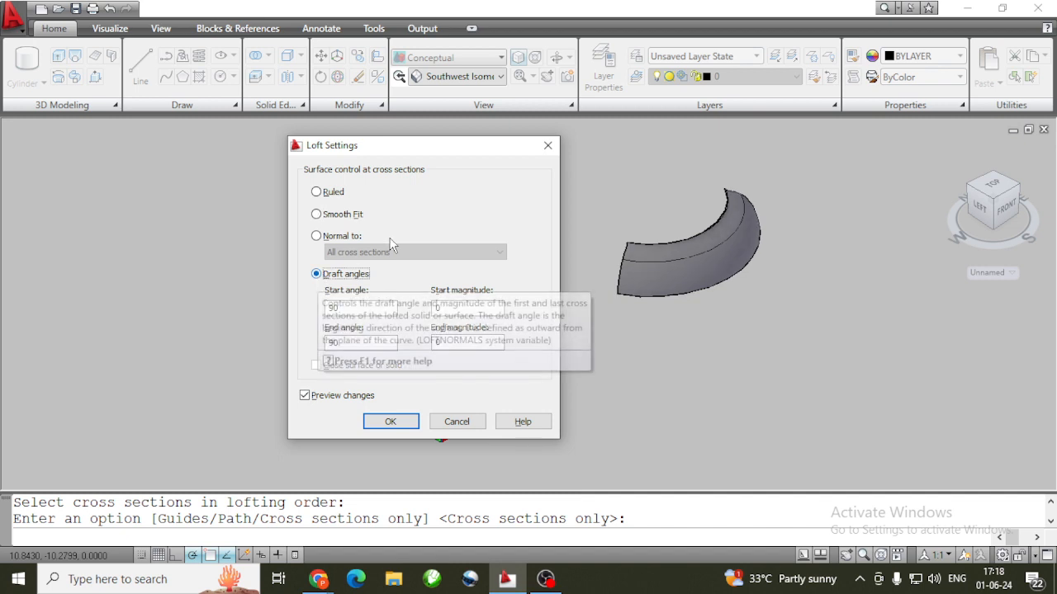
left_click(379, 346)
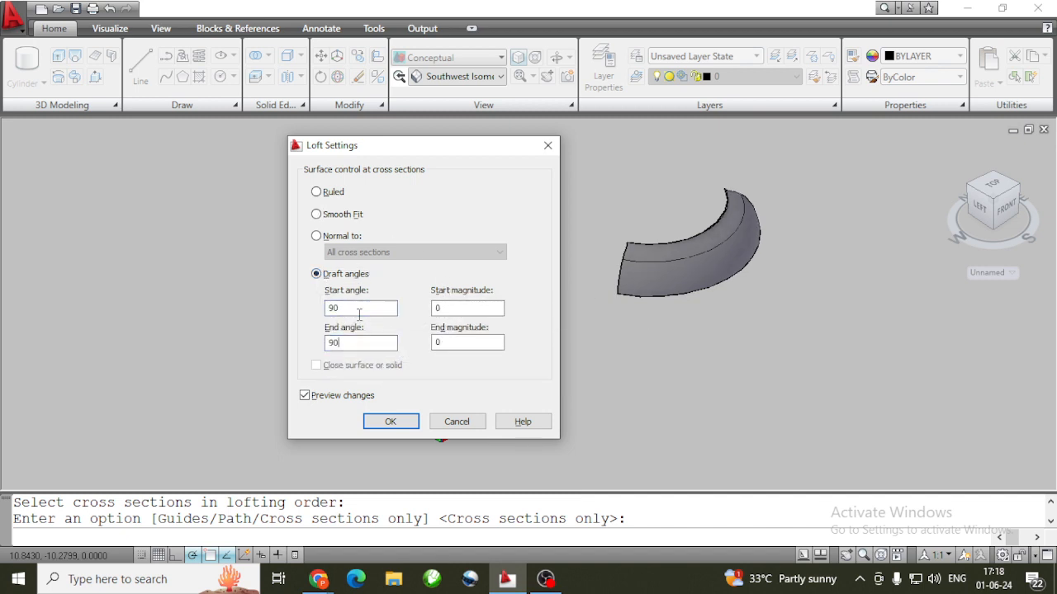
double_click(464, 308)
type("18")
left_click(476, 342)
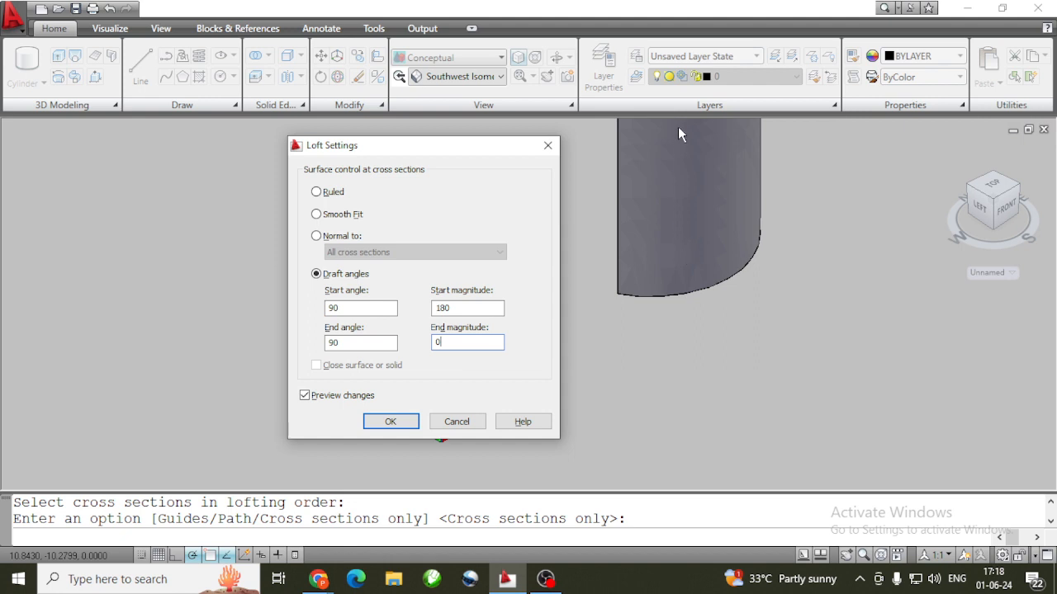
Try a start angle of 0 on the loft and set it back to 90
double_click(479, 307)
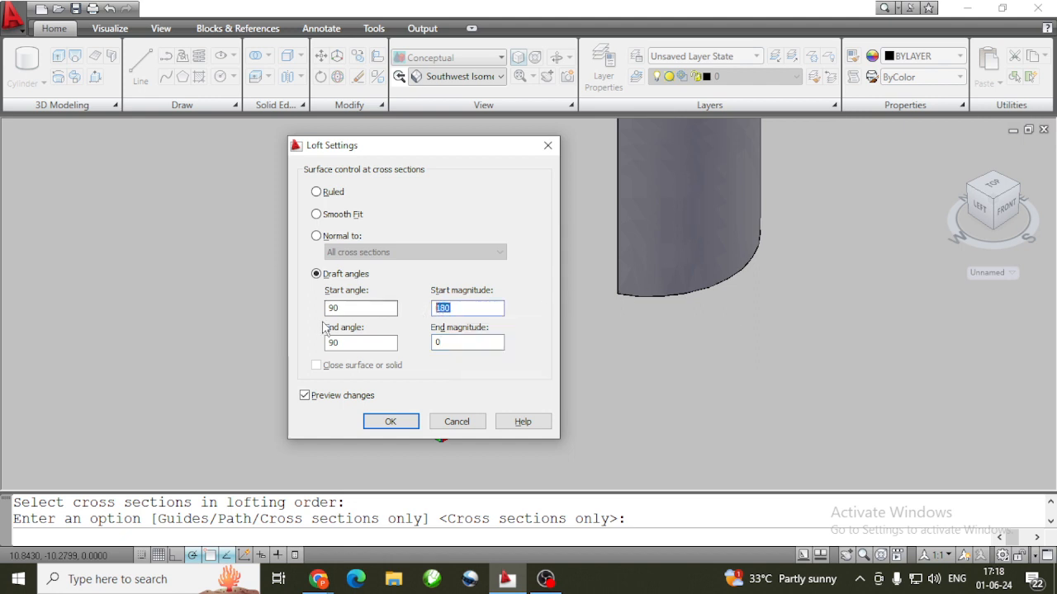
double_click(354, 308)
type("0")
left_click(467, 308)
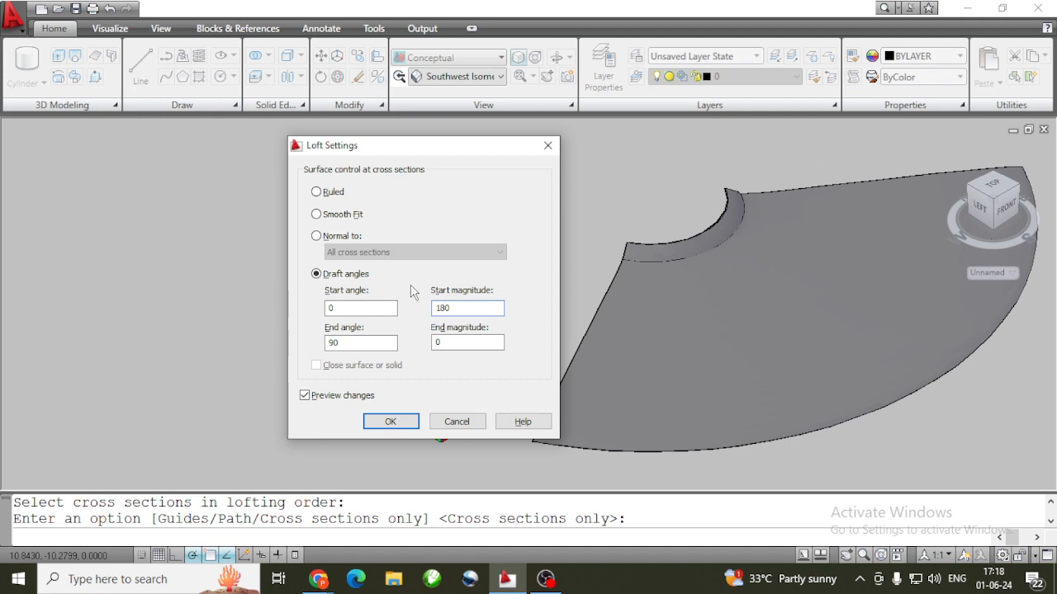
left_click_drag(366, 306, 297, 301)
type("90")
key("Tab")
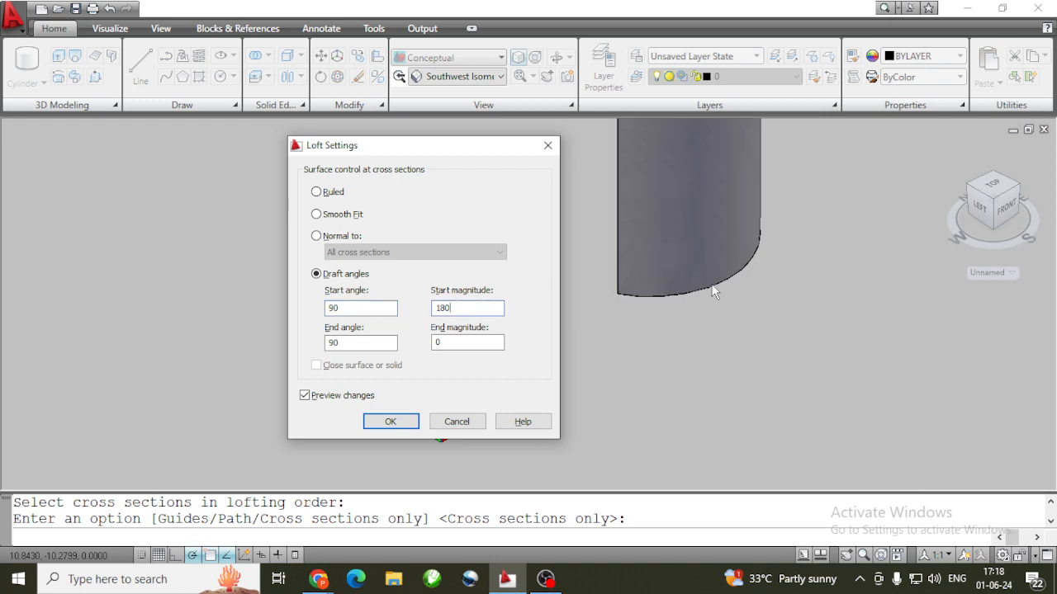
Try a start magnitude of 120 on the loft and reset it to 0
left_click_drag(458, 309, 418, 310)
type("120")
left_click(481, 341)
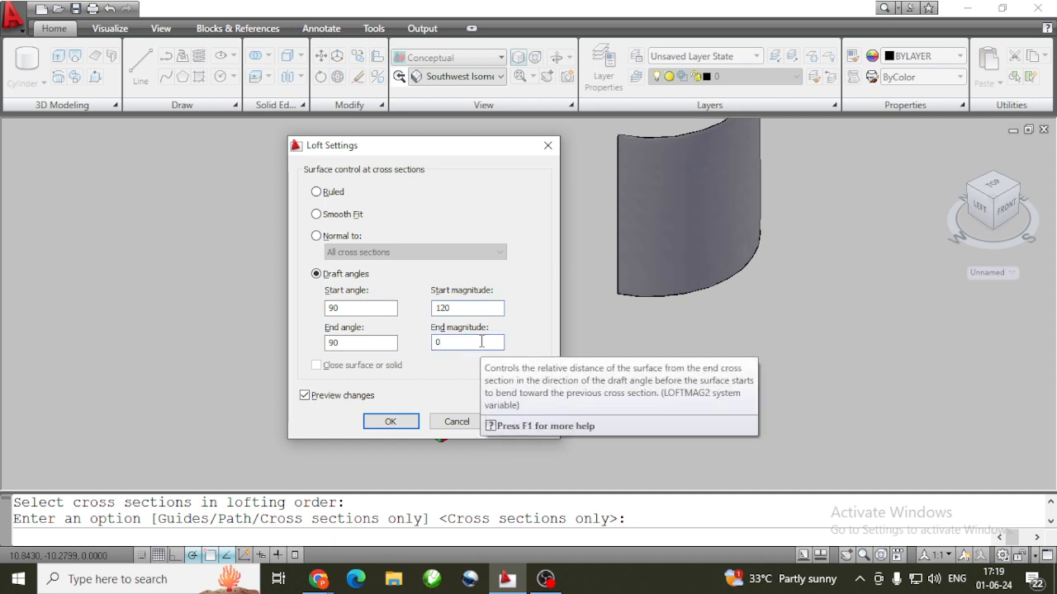
left_click_drag(454, 308, 422, 309)
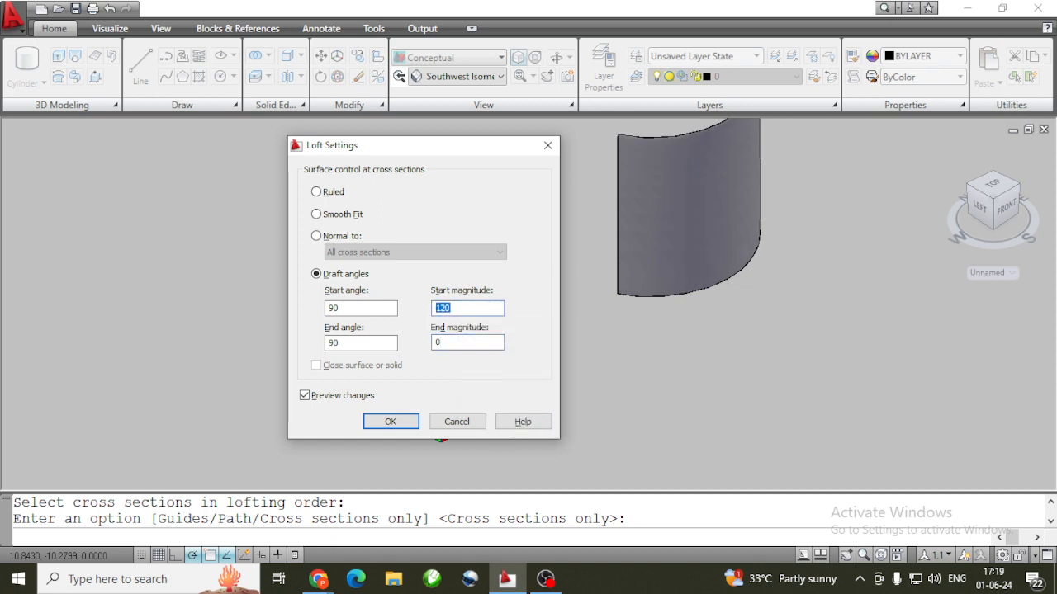
type("0")
left_click(475, 342)
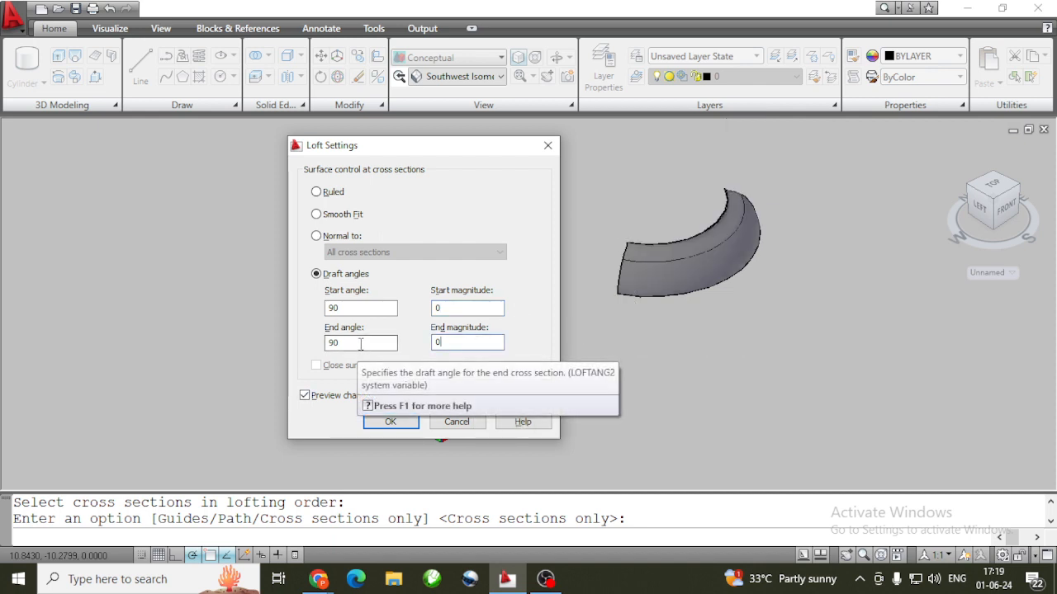
Try an end magnitude of 180 on the loft
left_click_drag(354, 343, 329, 343)
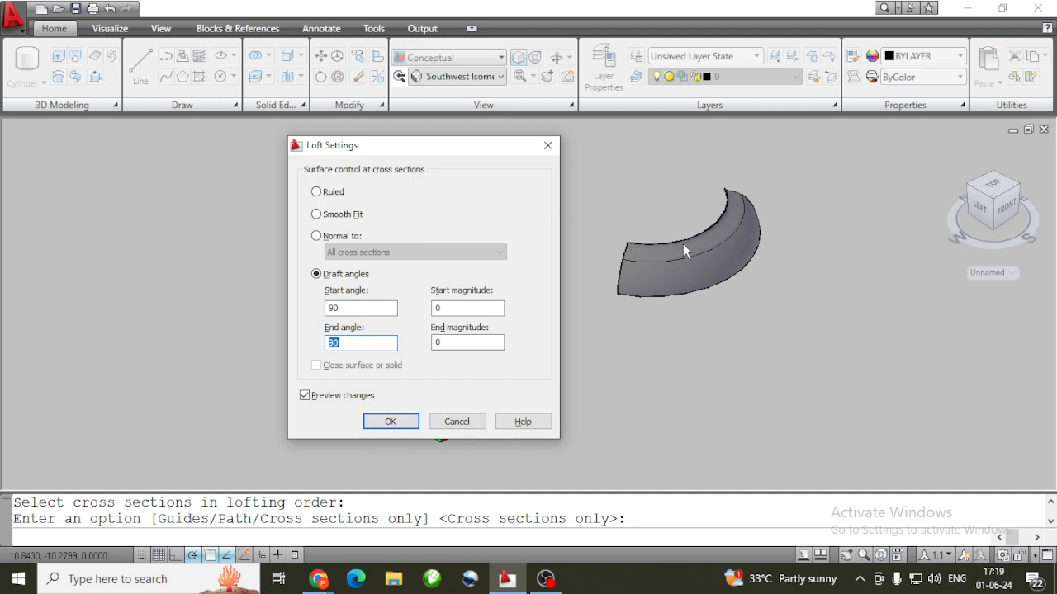
key("Tab")
type("18")
left_click(448, 308)
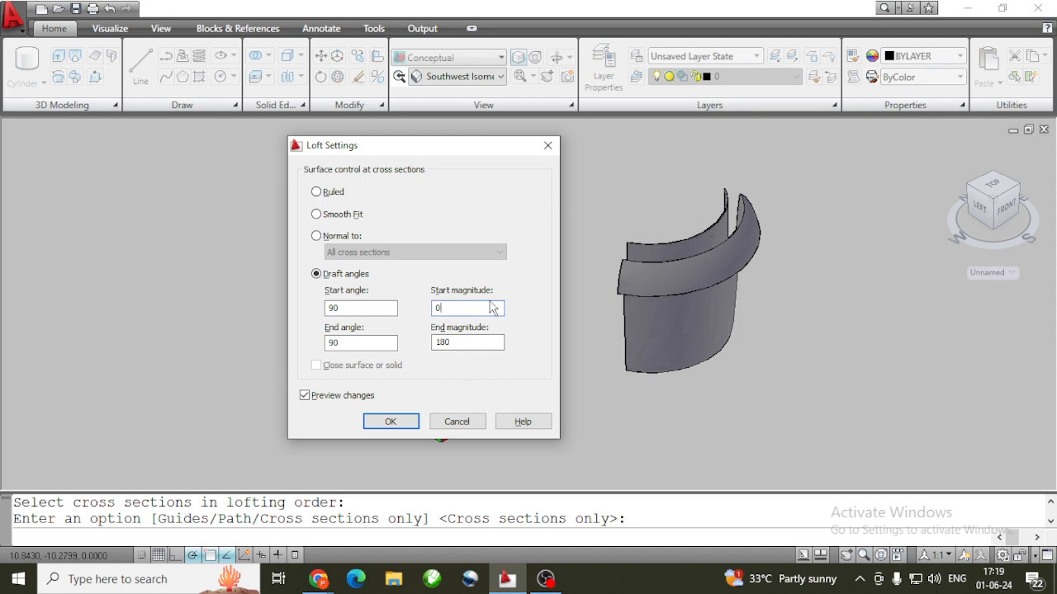
Reset the loft's end magnitude to 0 and accept the loft settings to create the surface
double_click(469, 340)
type("0")
left_click(493, 309)
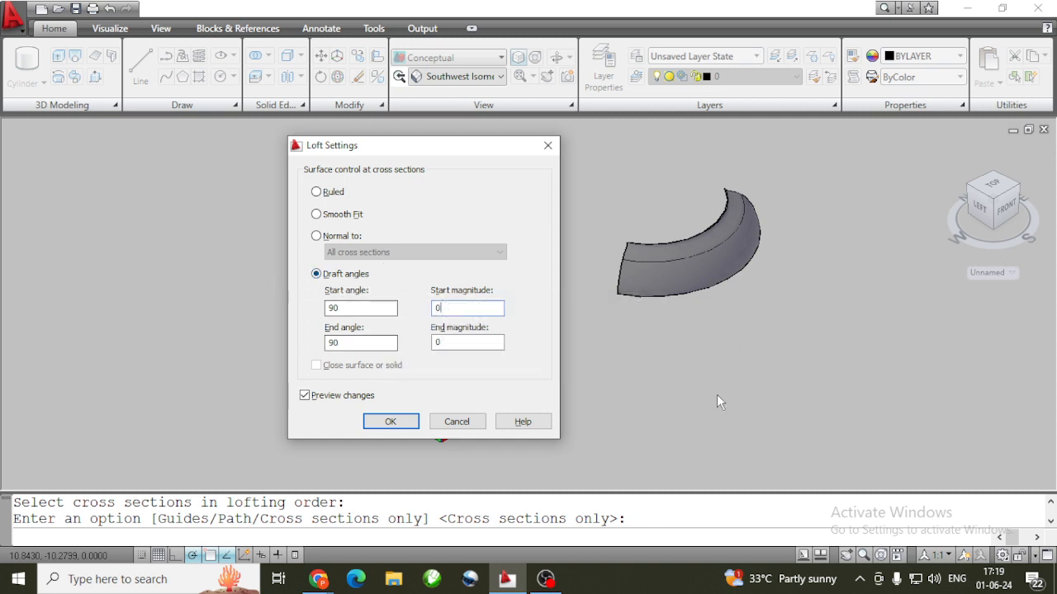
left_click(390, 422)
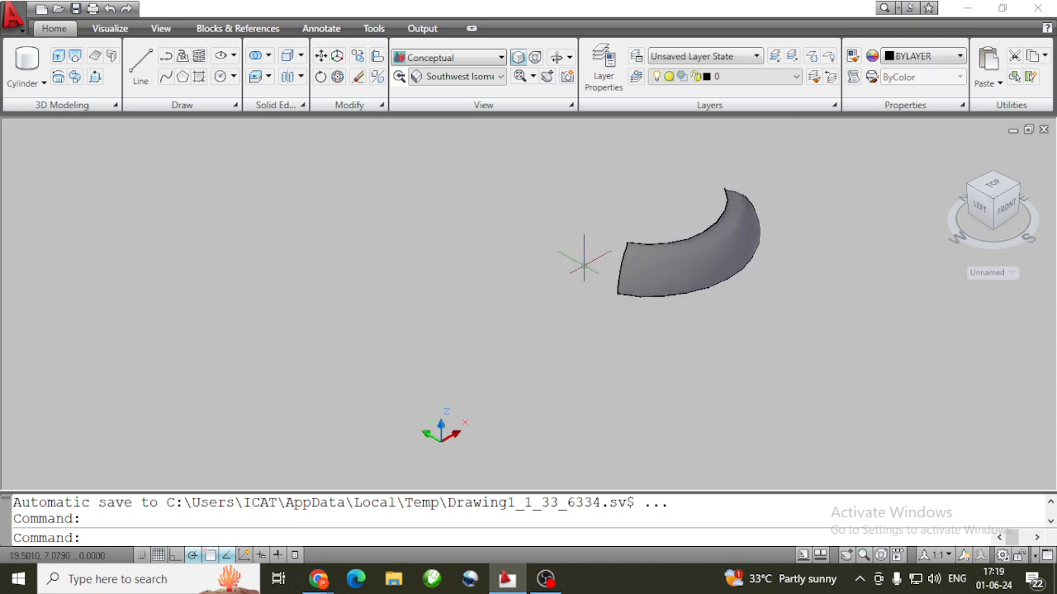
Erase the curved lofted surface
left_click(637, 277)
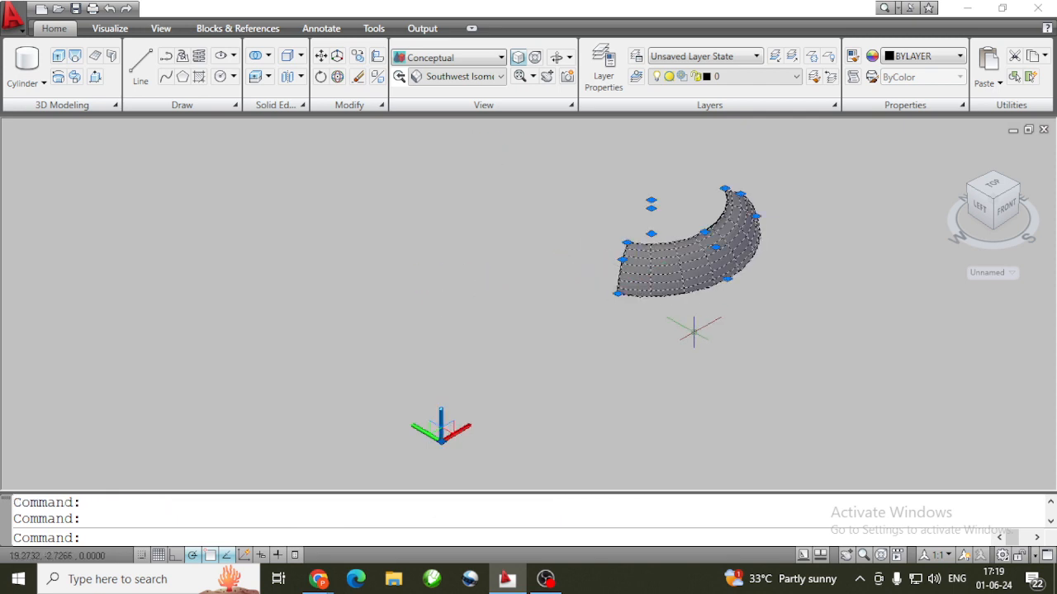
middle_click_drag(647, 271, 612, 267, "shift")
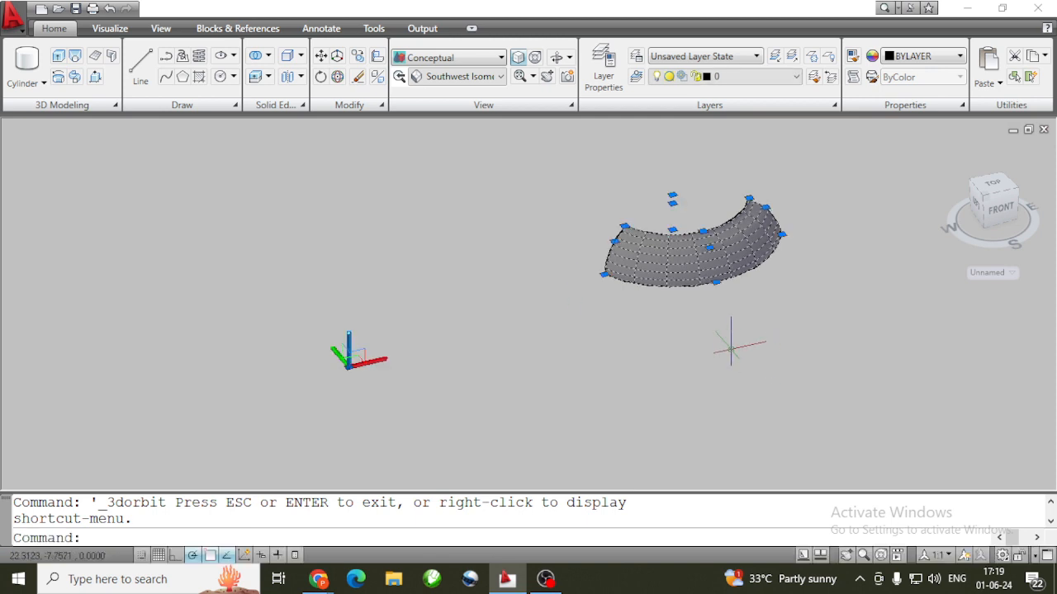
key("Delete")
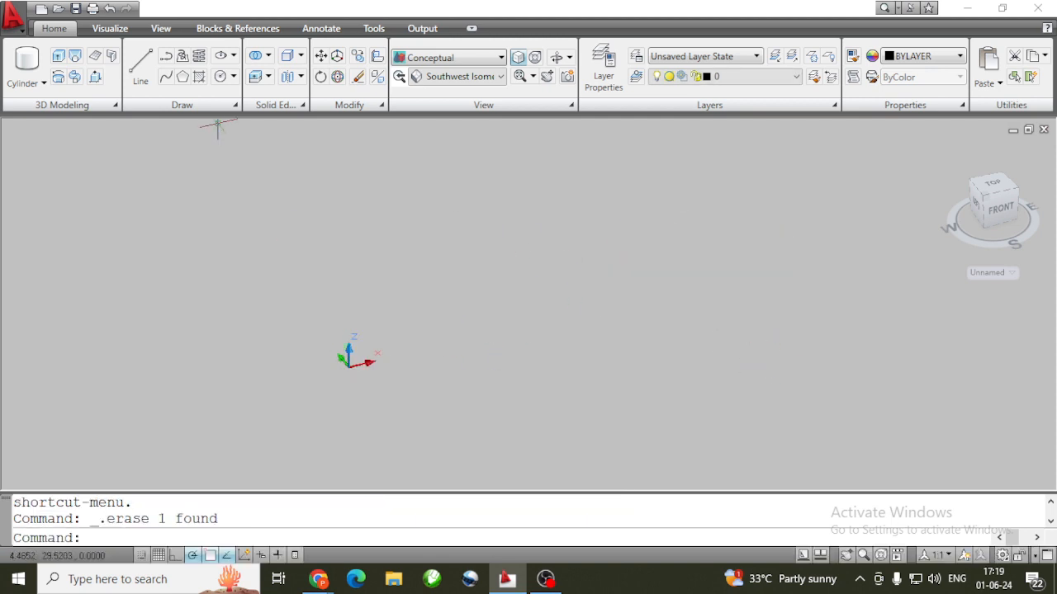
Switch to the Top view and draw a horizontal line 10 units long near the origin
left_click(141, 66)
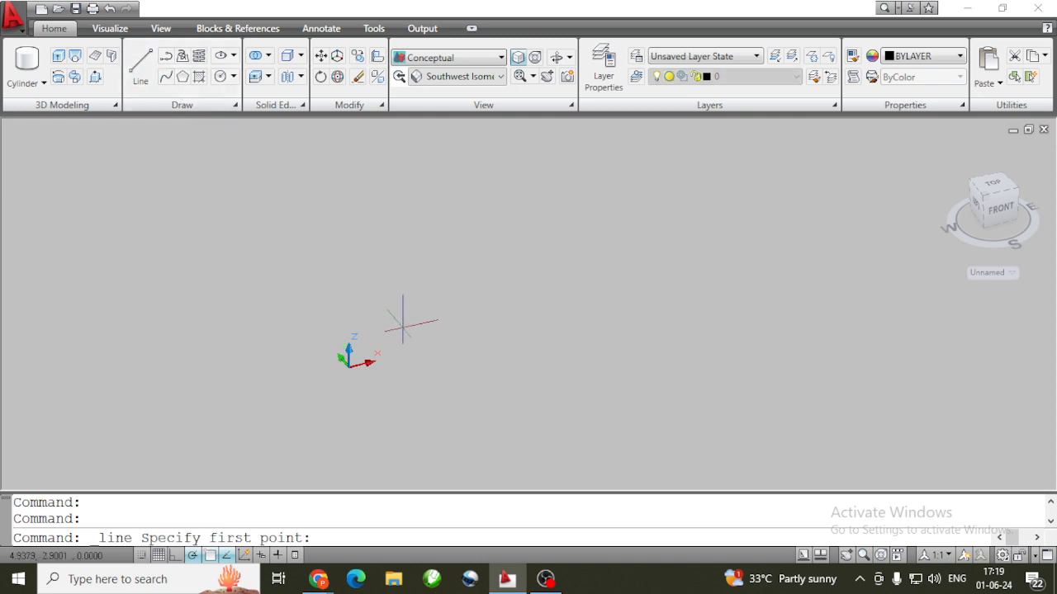
left_click(462, 76)
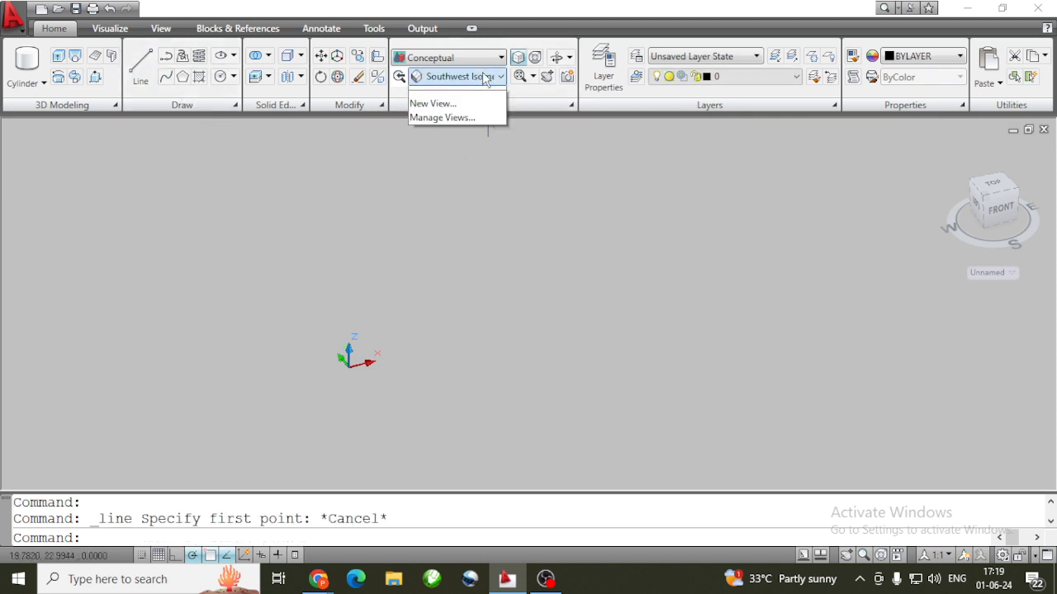
left_click(462, 121)
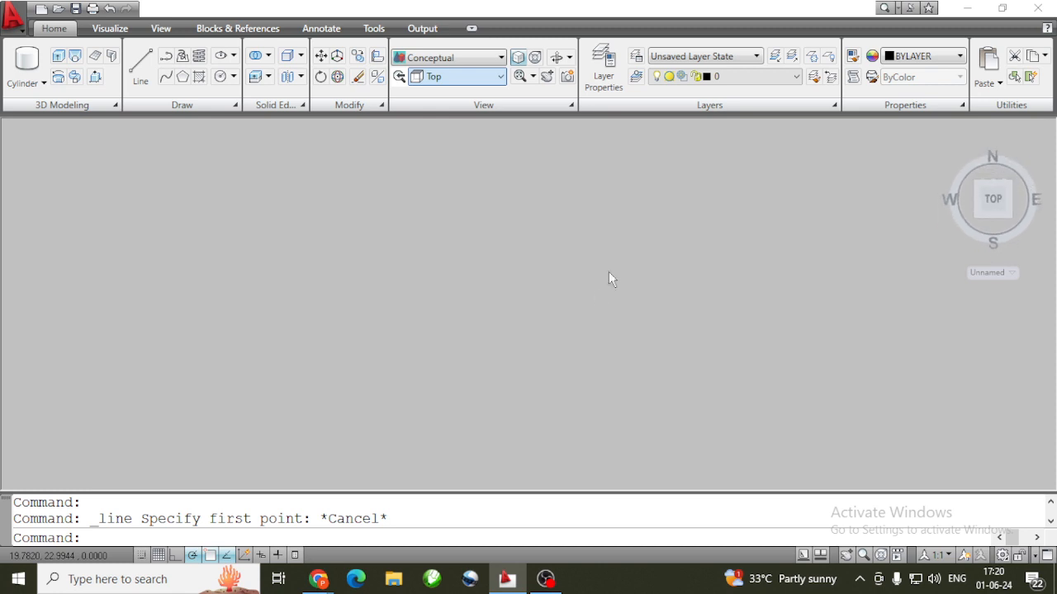
scroll(465, 238, "up", 3)
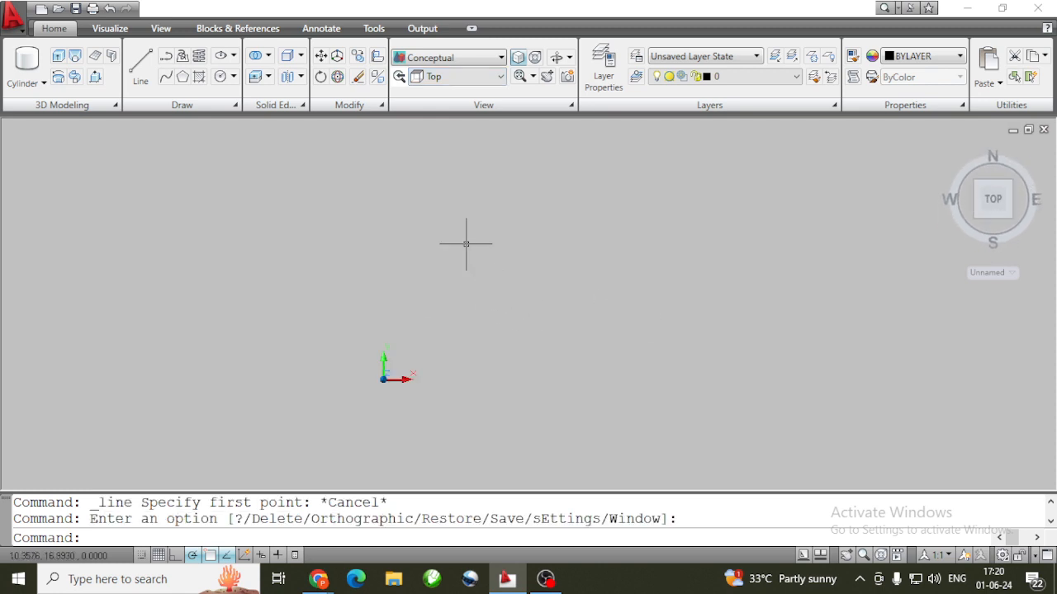
left_click(141, 66)
left_click(413, 342)
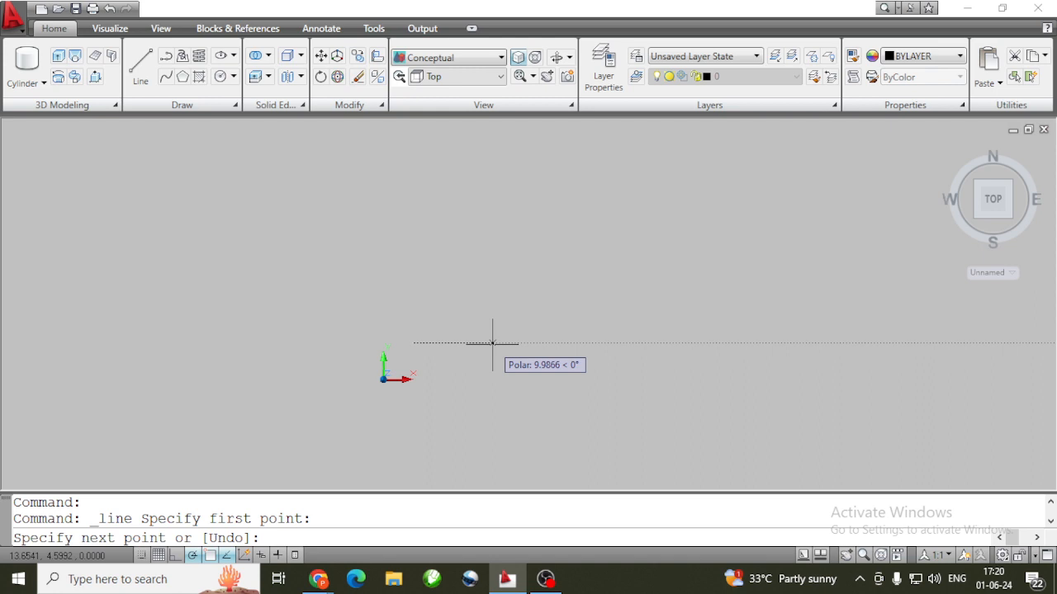
type("10")
key("Return")
key("Escape")
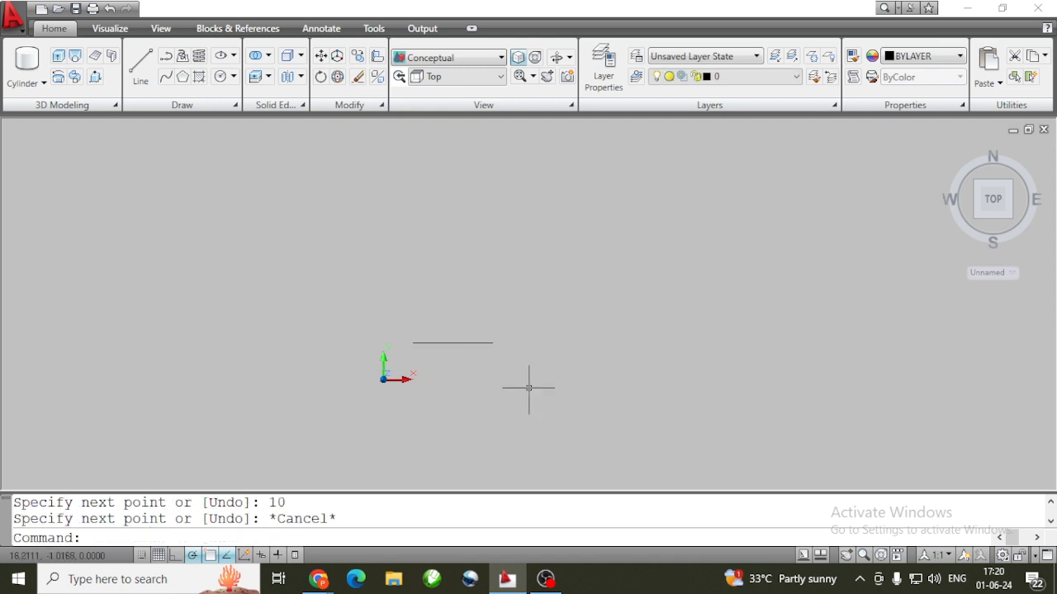
Offset the horizontal line upward four times in succession at a distance of 1 to make five parallel lines
left_click(488, 344)
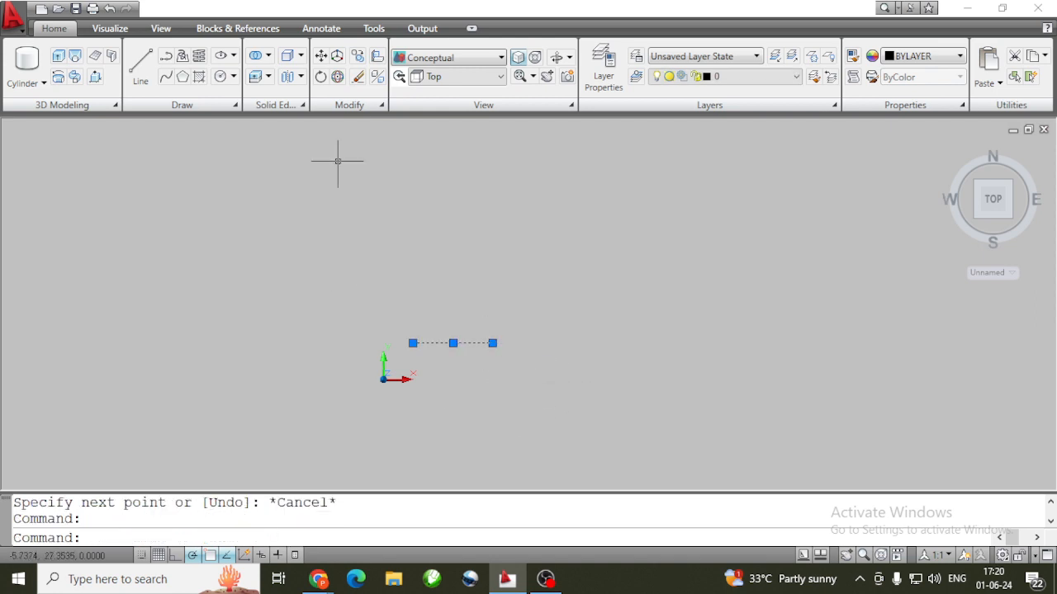
key("Escape")
left_click(369, 107)
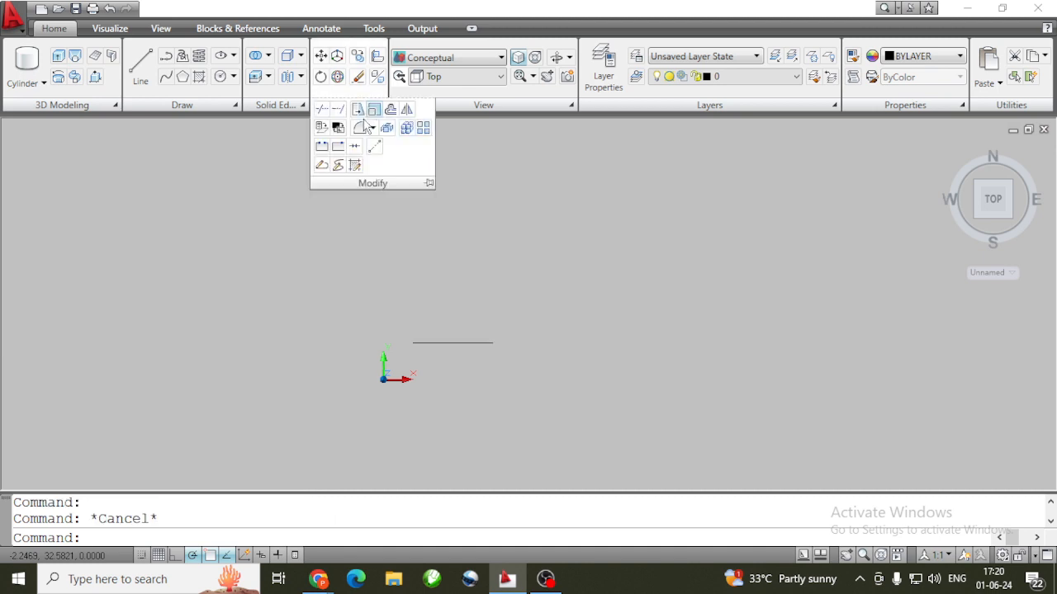
left_click(374, 109)
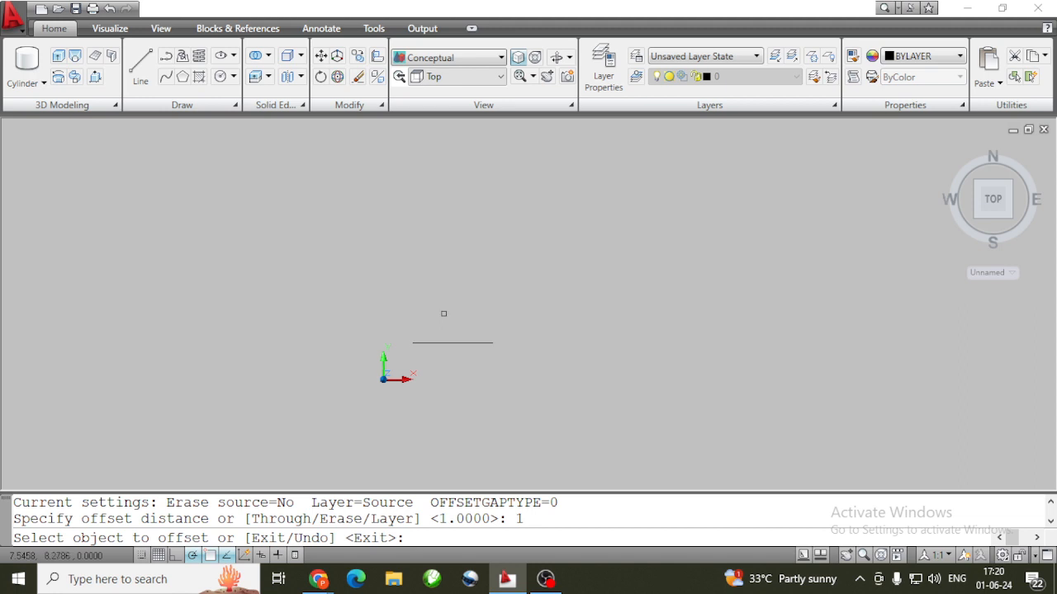
left_click(464, 343)
left_click(463, 327)
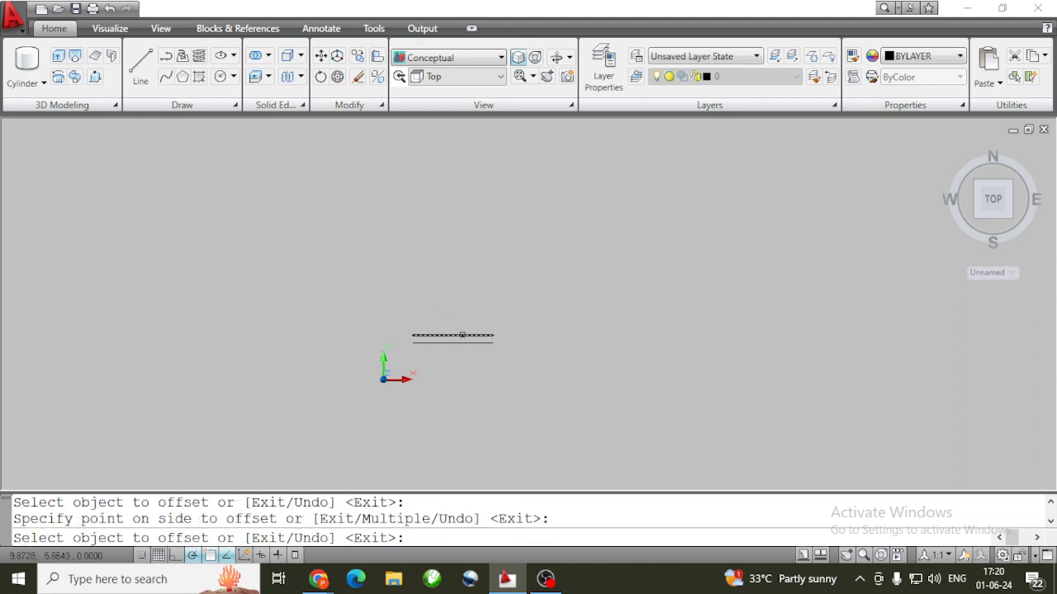
left_click(462, 335)
left_click(462, 325)
left_click(463, 327)
left_click(463, 318)
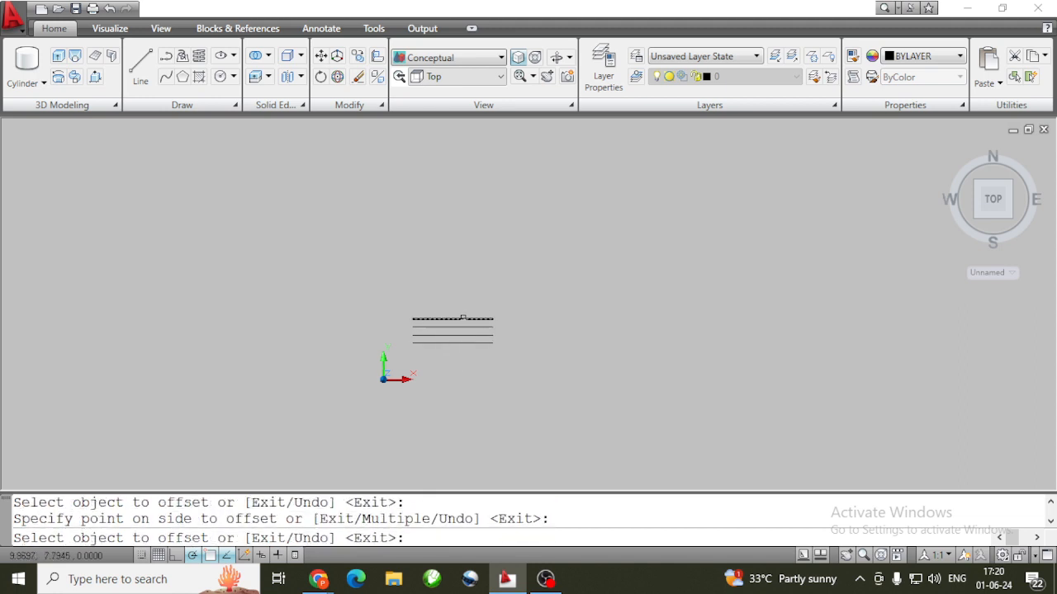
left_click(463, 318)
left_click(462, 297)
key("Escape")
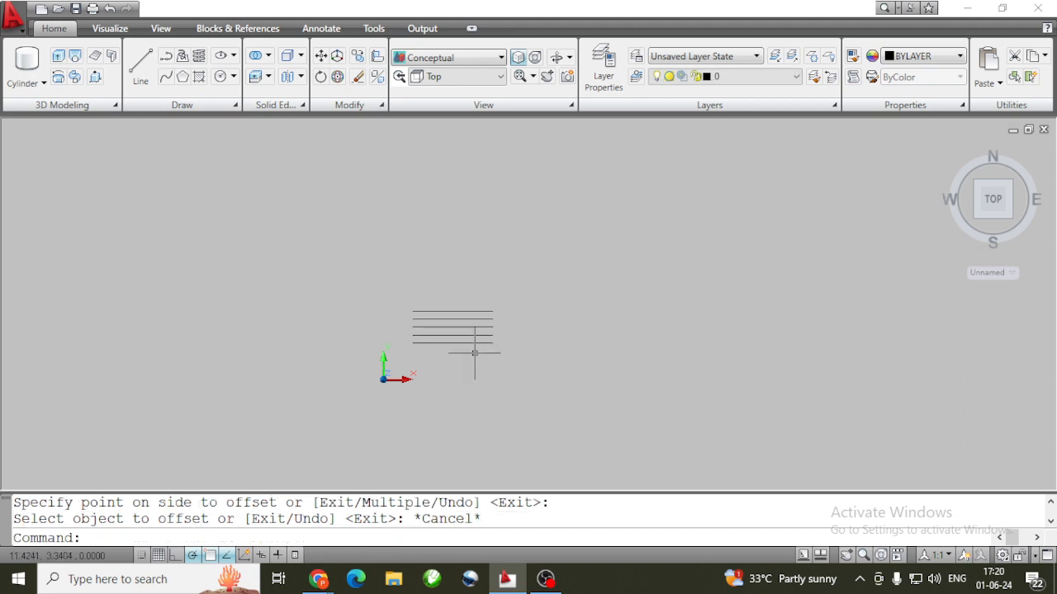
Switch to the Southwest Isometric view and raise the middle line 2.5 units along Z with 3D Move
left_click(495, 76)
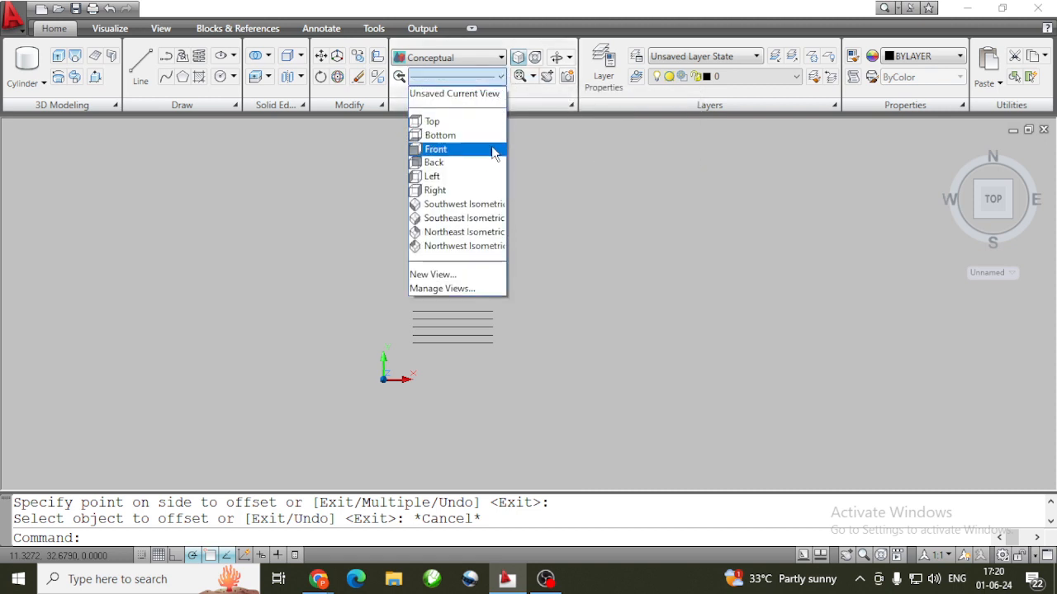
left_click(485, 204)
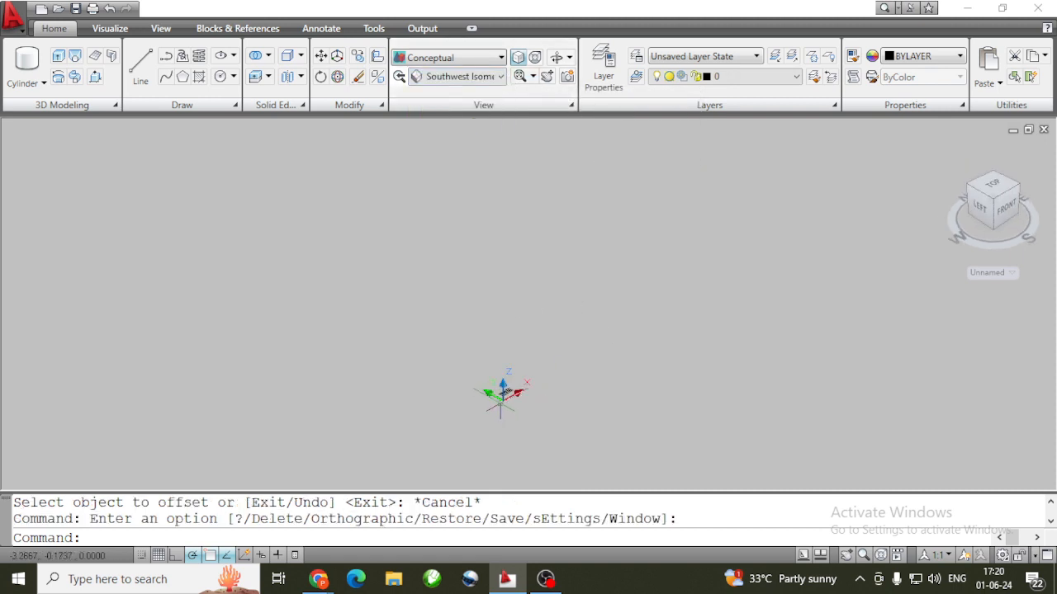
scroll(495, 402, "up", 6)
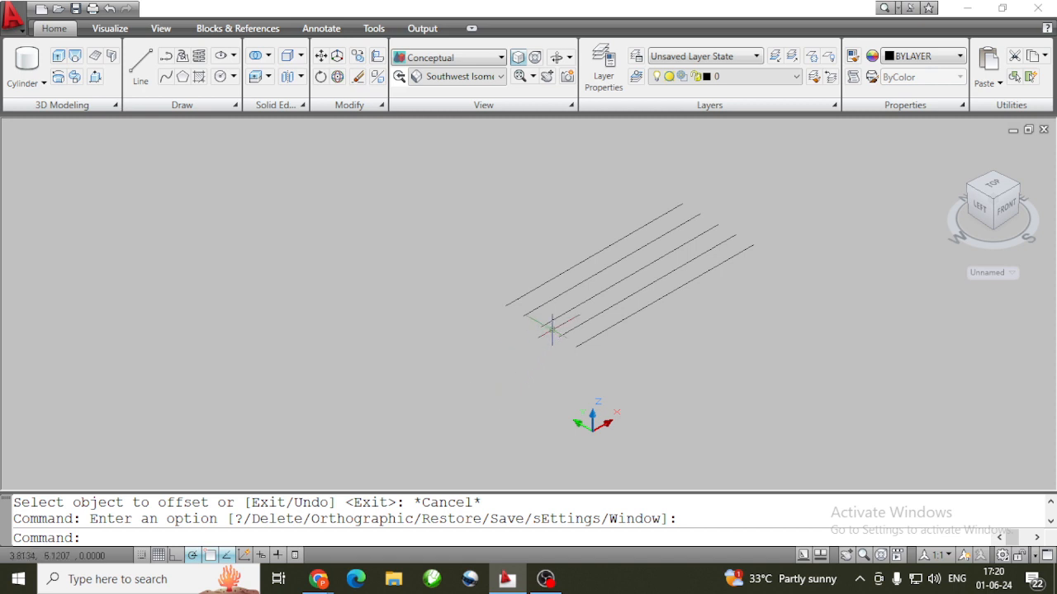
left_click(561, 310)
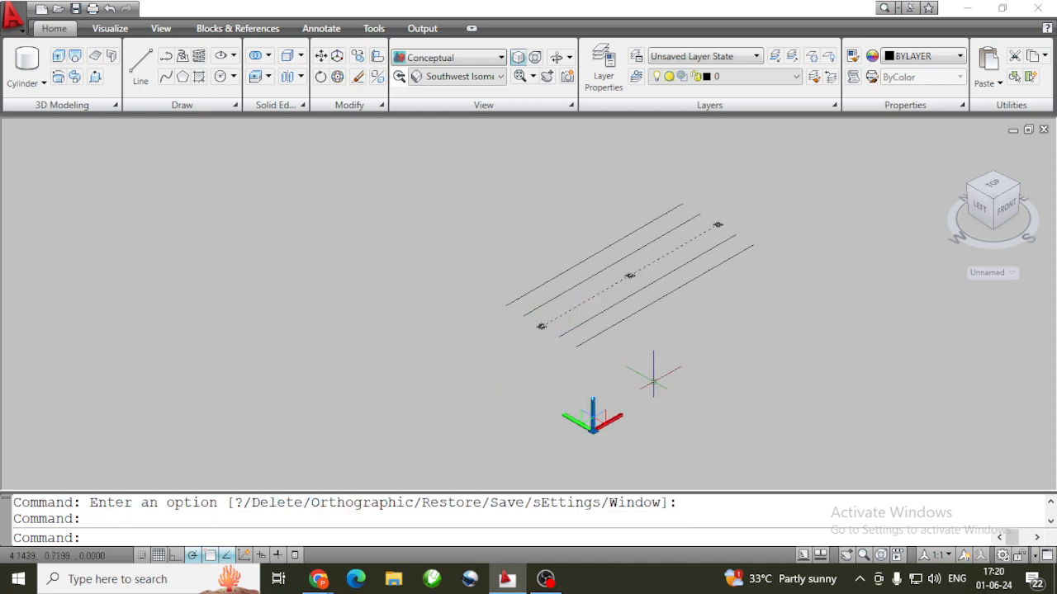
left_click(337, 55)
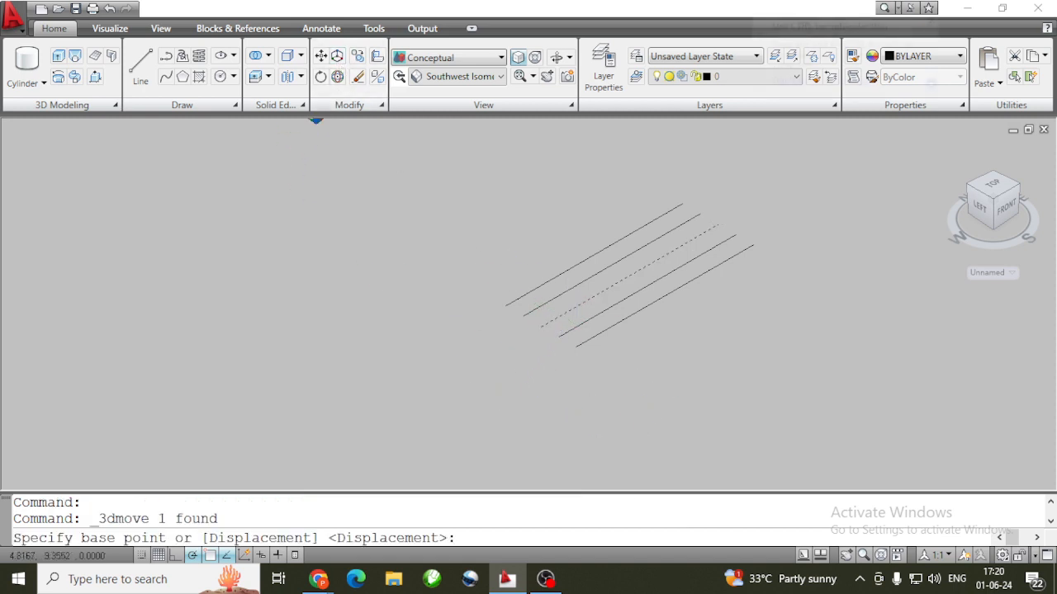
left_click(541, 318)
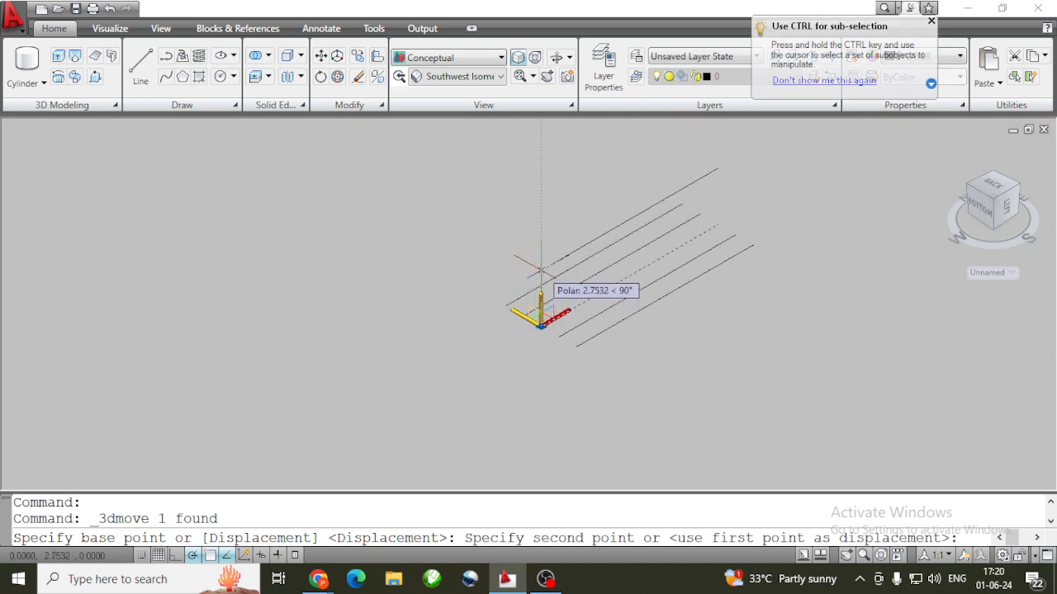
type("2.")
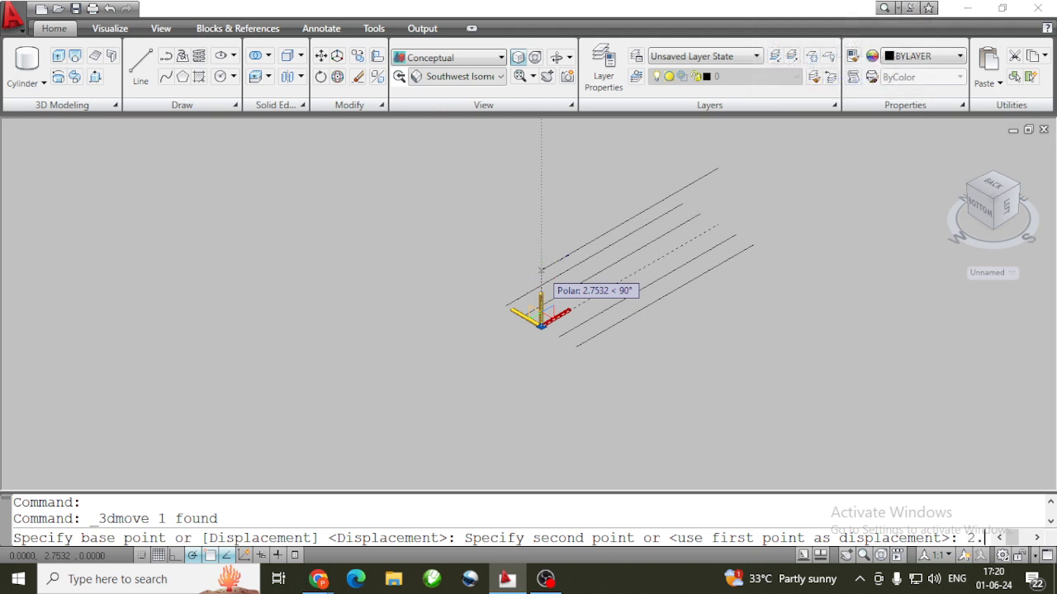
type("5")
key("Return")
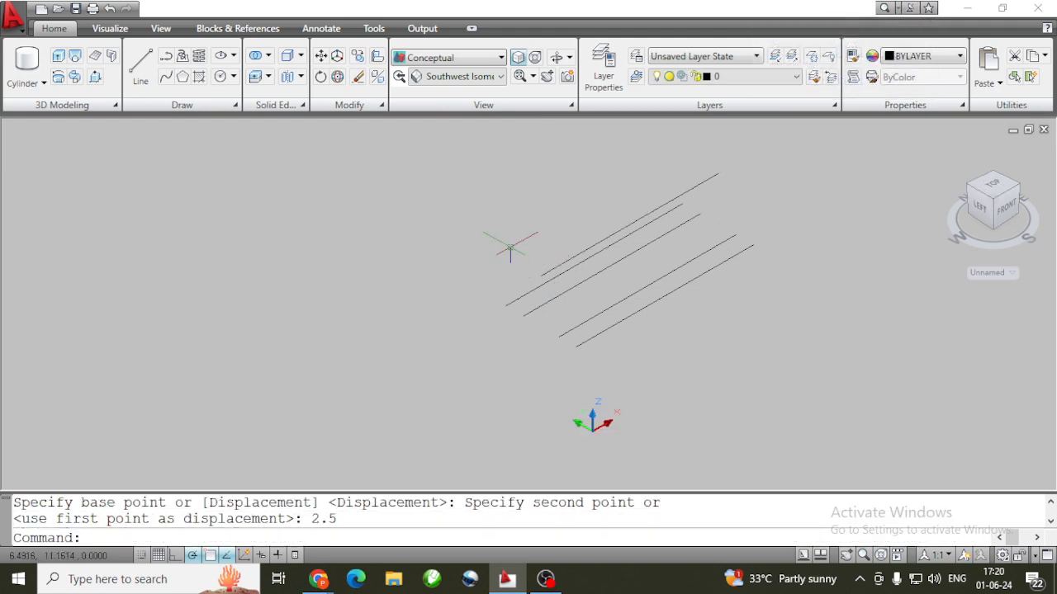
Raise the second and fourth of the five lines 1.5 units along Z with 3D Move
left_click(529, 312)
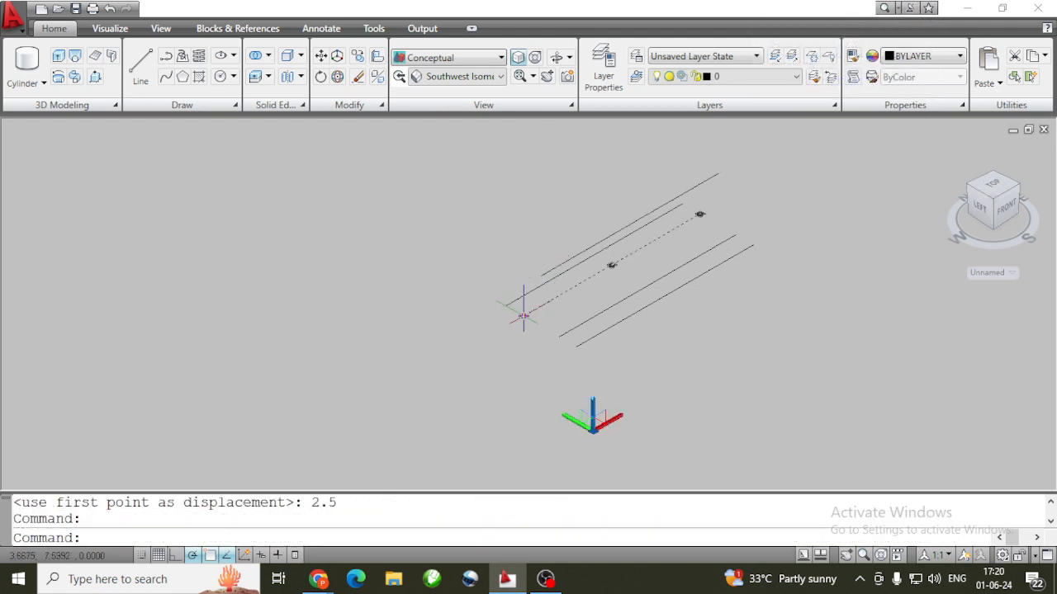
left_click(570, 330)
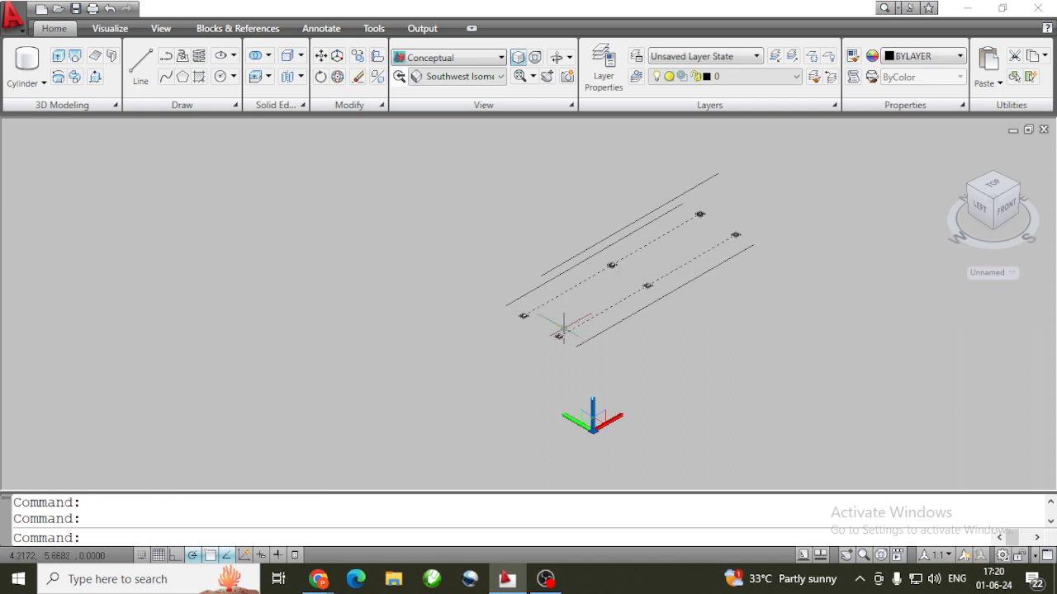
left_click(338, 57)
left_click(524, 314)
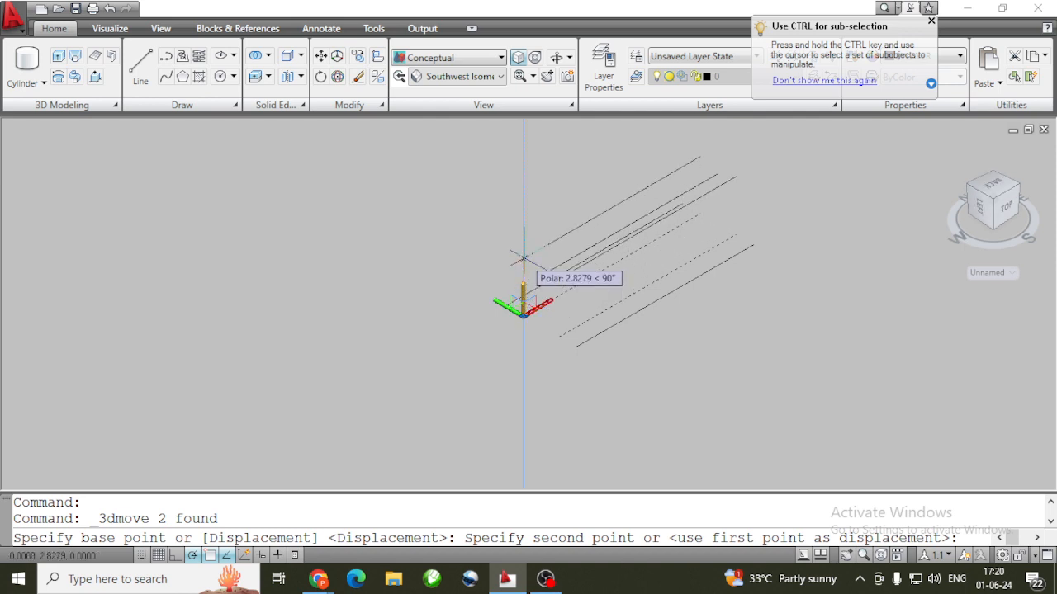
type("1.5")
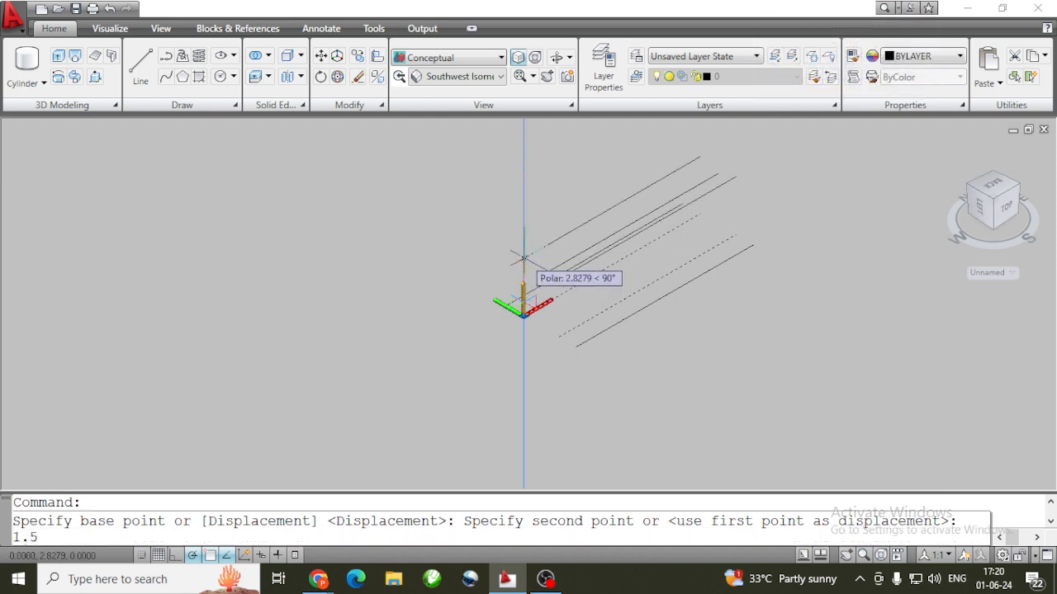
key("Return")
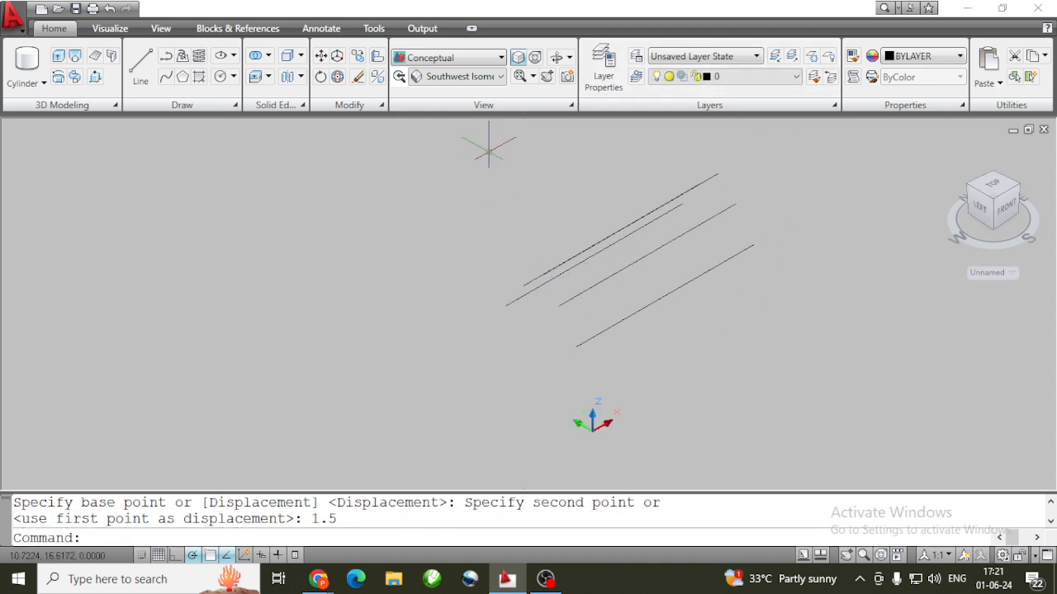
Try the Front and Back views of the raised lines and set the view to Left
middle_click_drag(582, 241, 669, 267, "shift")
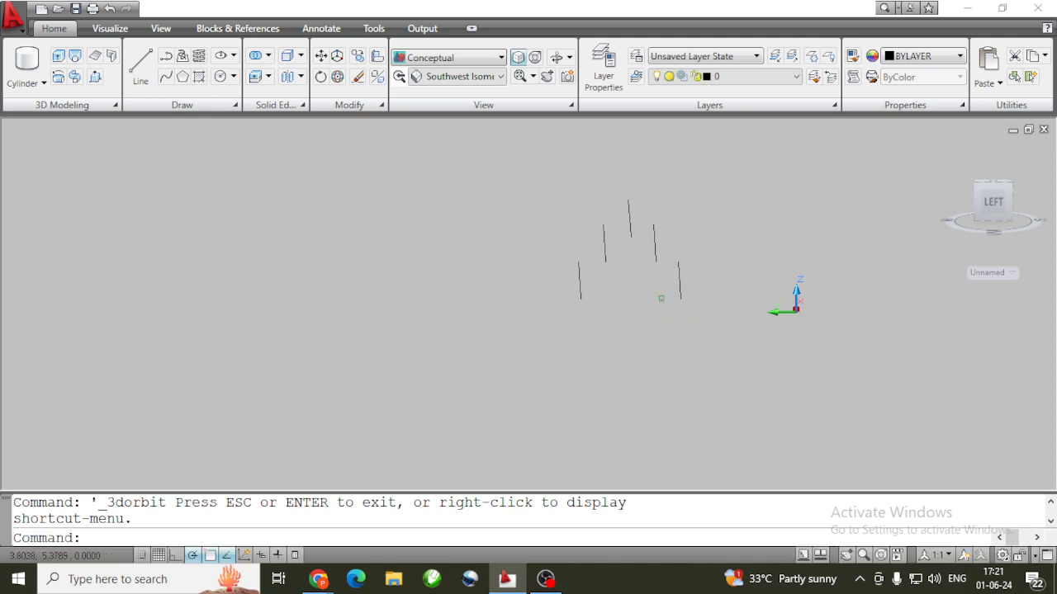
left_click(483, 77)
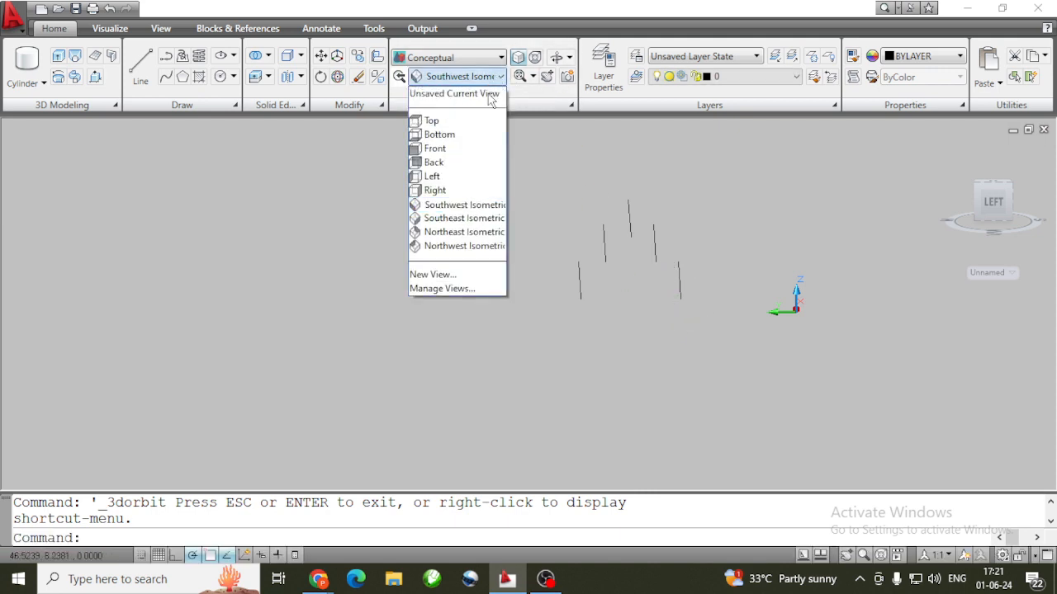
left_click(464, 150)
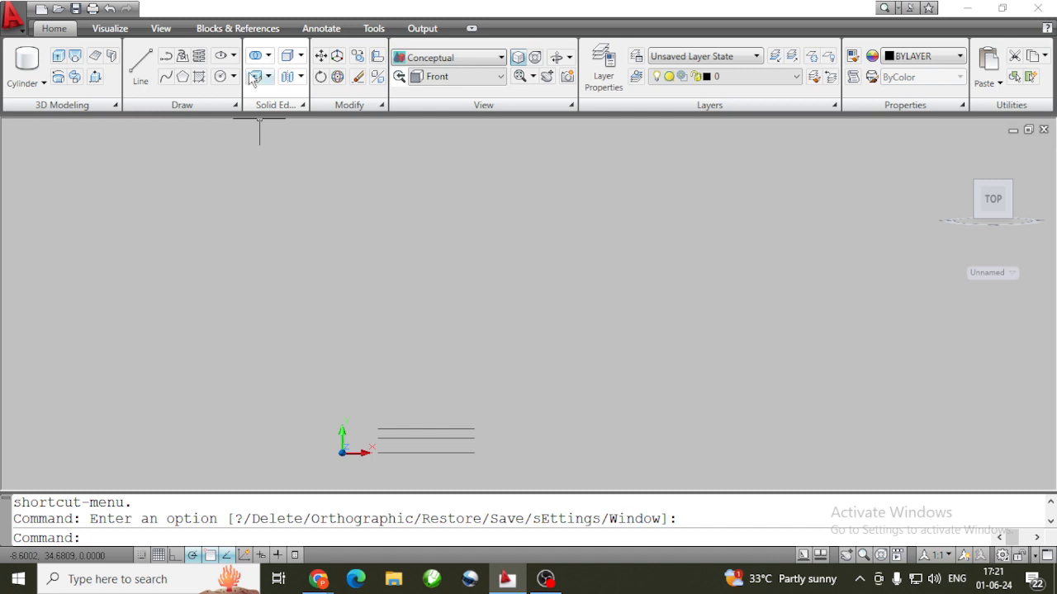
left_click(452, 76)
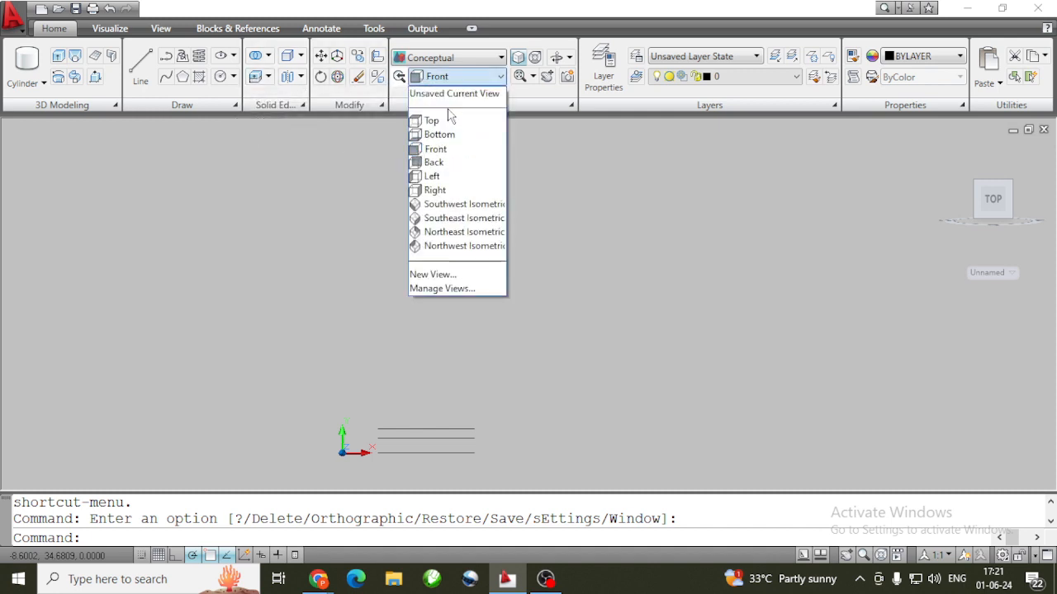
left_click(475, 164)
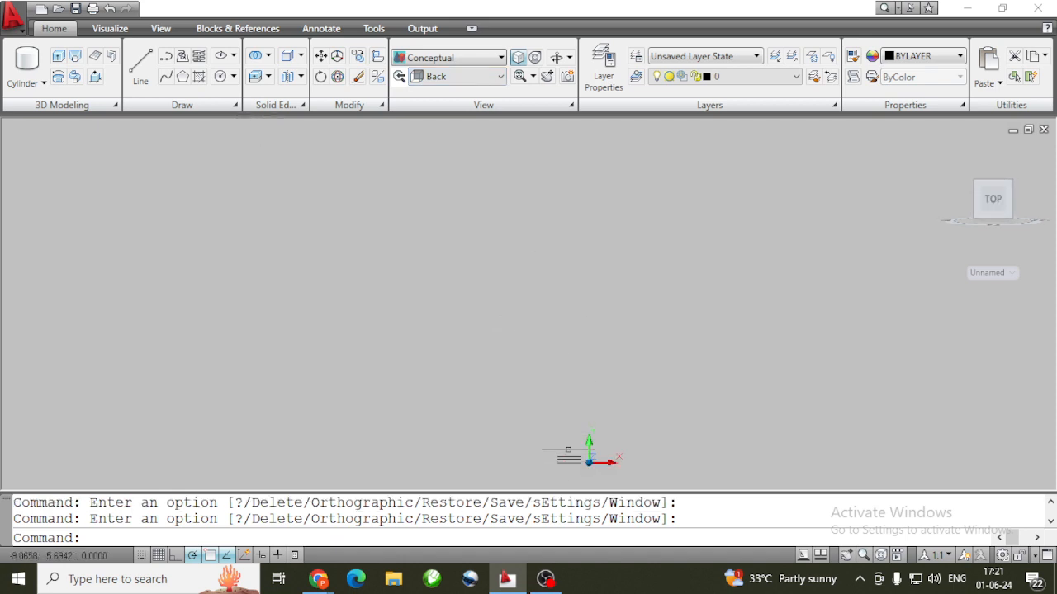
left_click(452, 76)
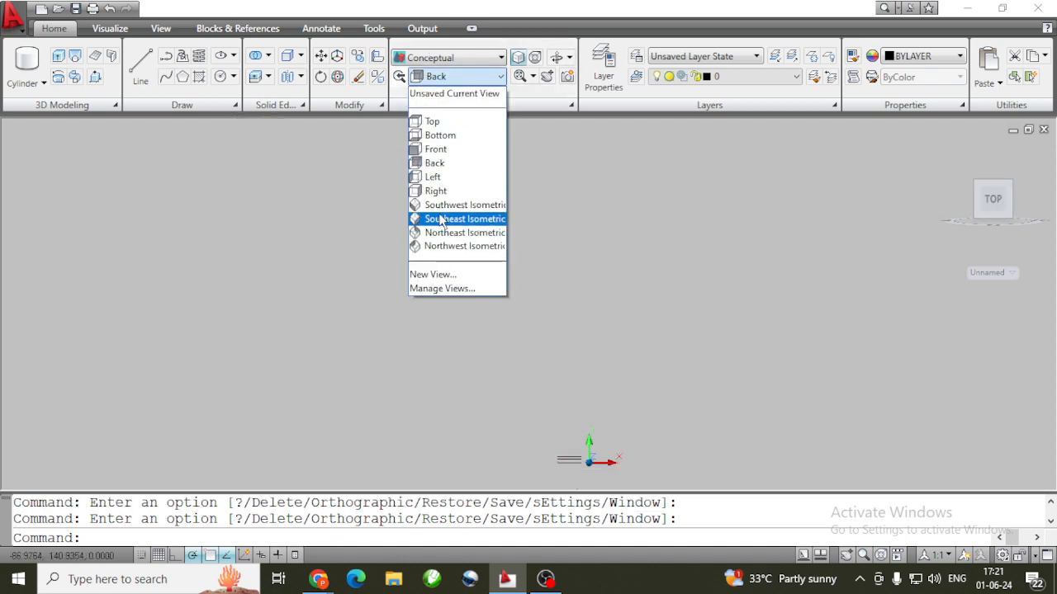
left_click(458, 181)
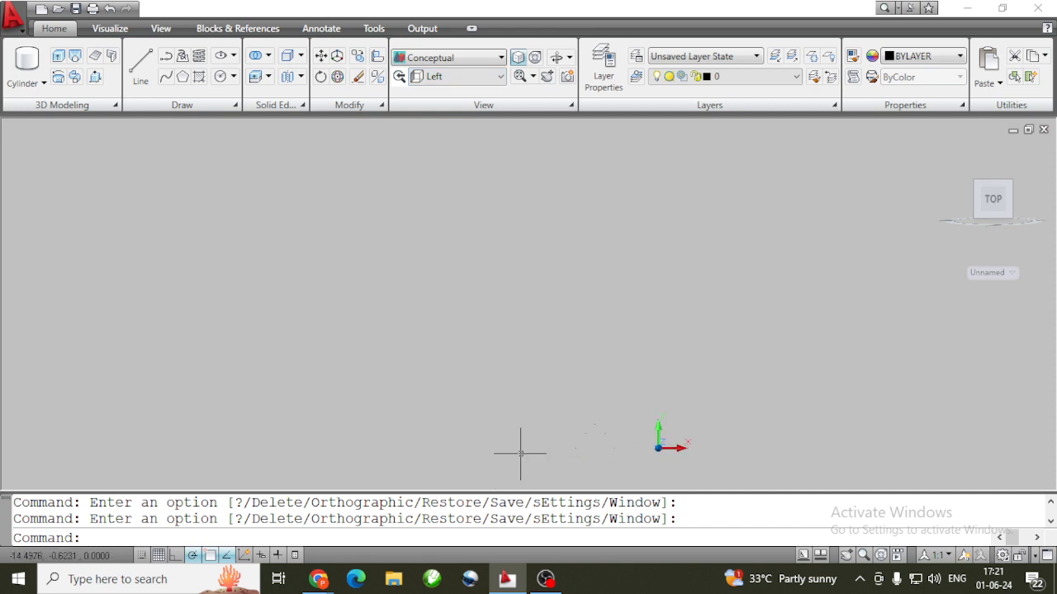
left_click(144, 110)
left_click(137, 108)
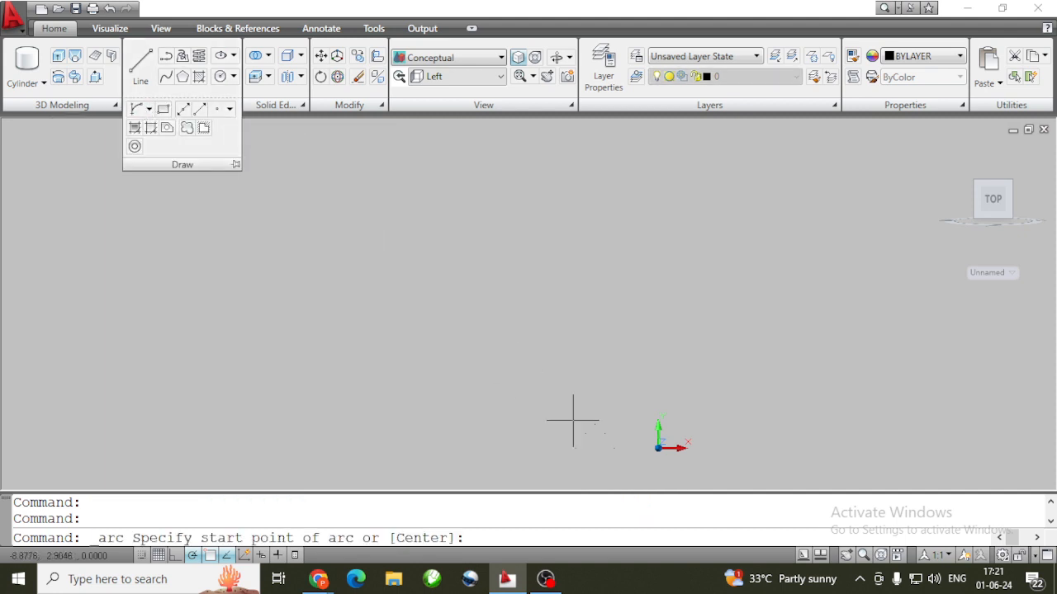
left_click(553, 450)
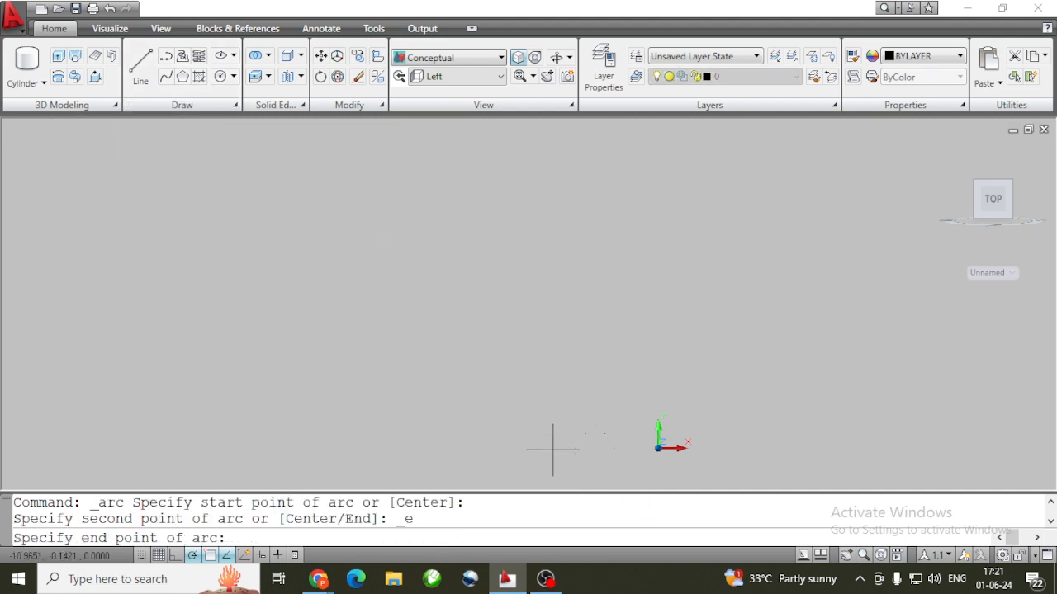
left_click(542, 437)
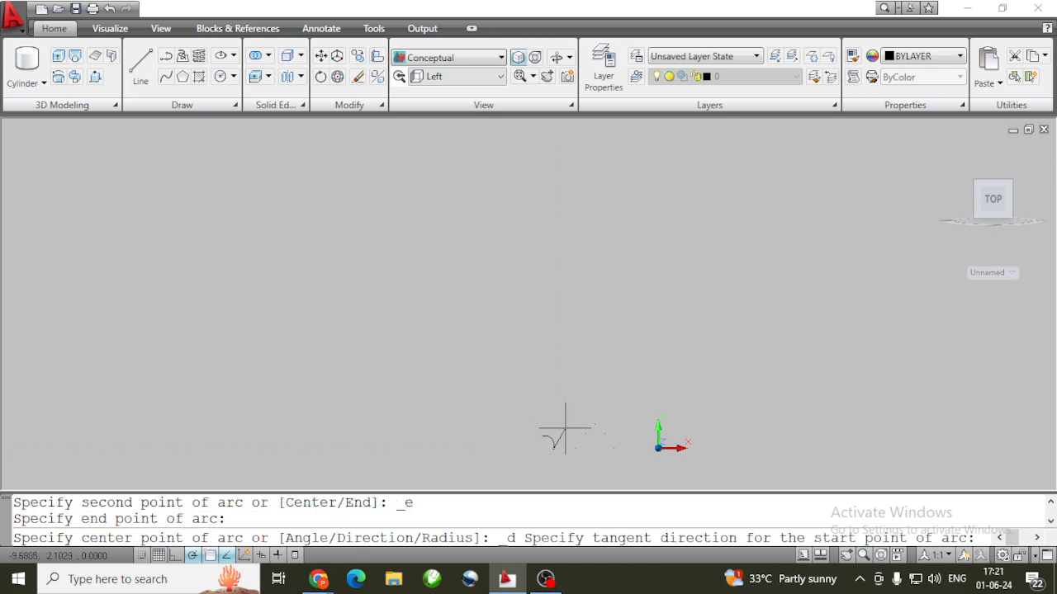
key("Escape")
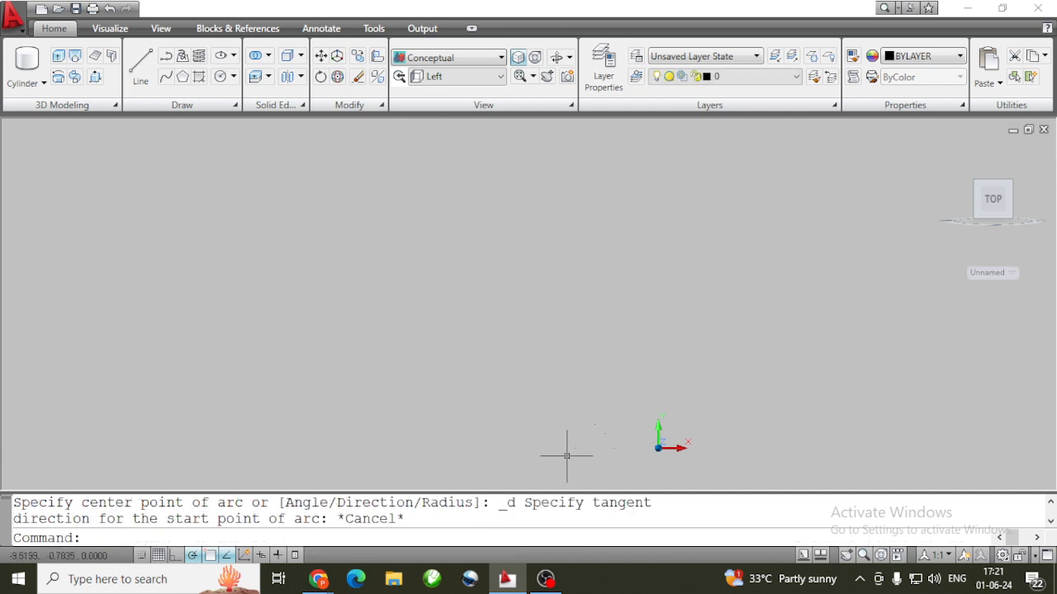
Draw a small upward-bulging arc beside the raised lines with Start, End, Direction and switch to the Southwest Isometric view
left_click(236, 106)
left_click(149, 109)
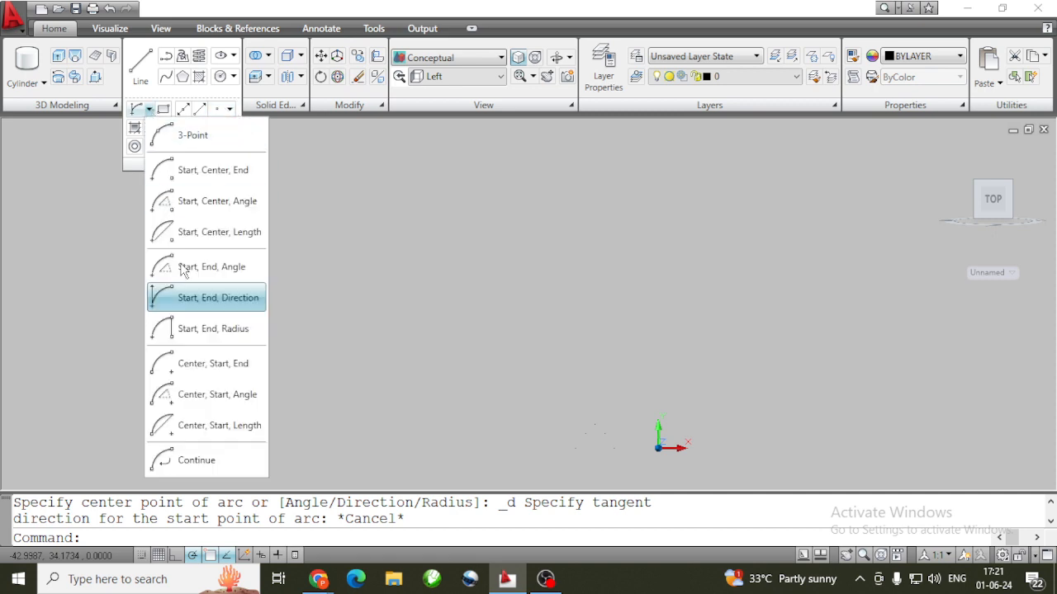
left_click(221, 306)
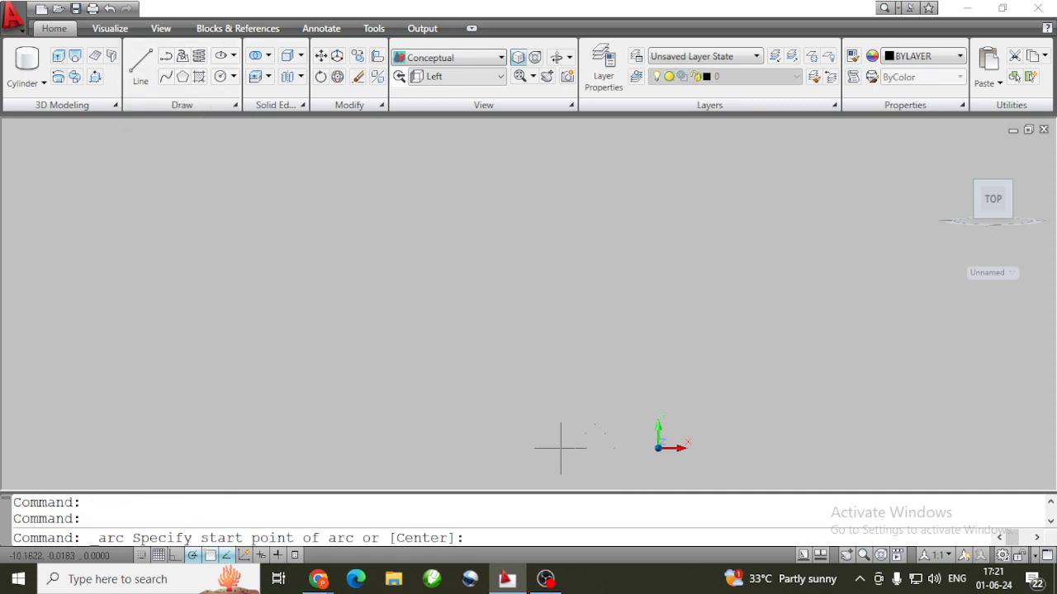
left_click(549, 446)
left_click(535, 448)
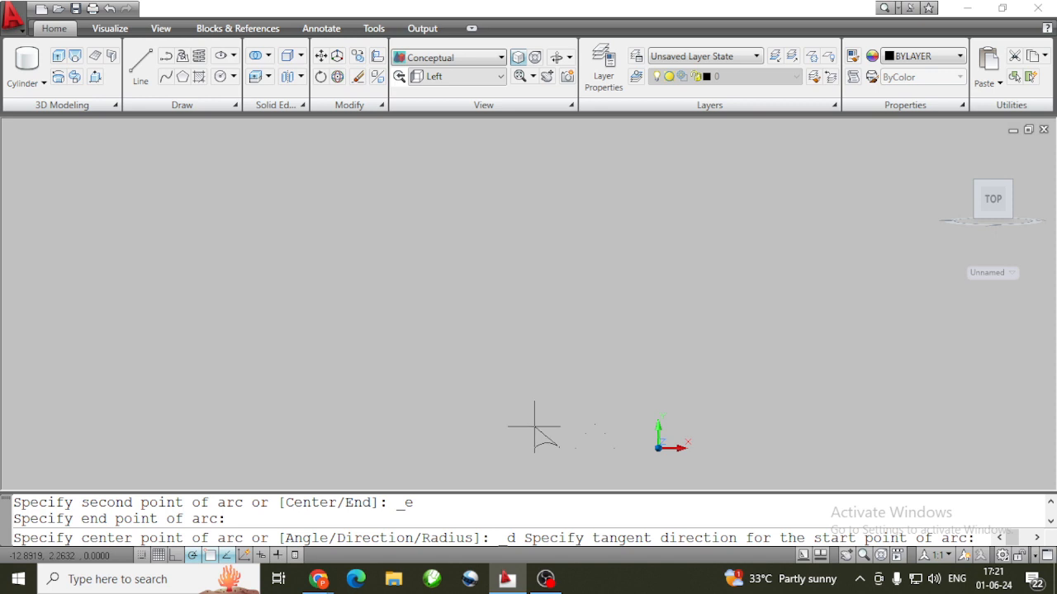
left_click(536, 423)
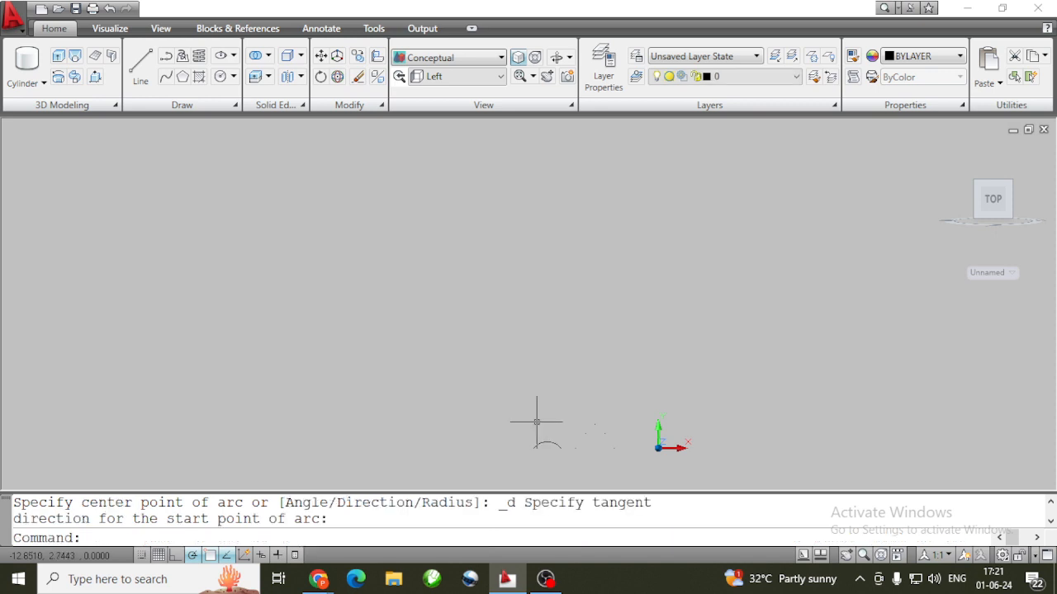
left_click(501, 76)
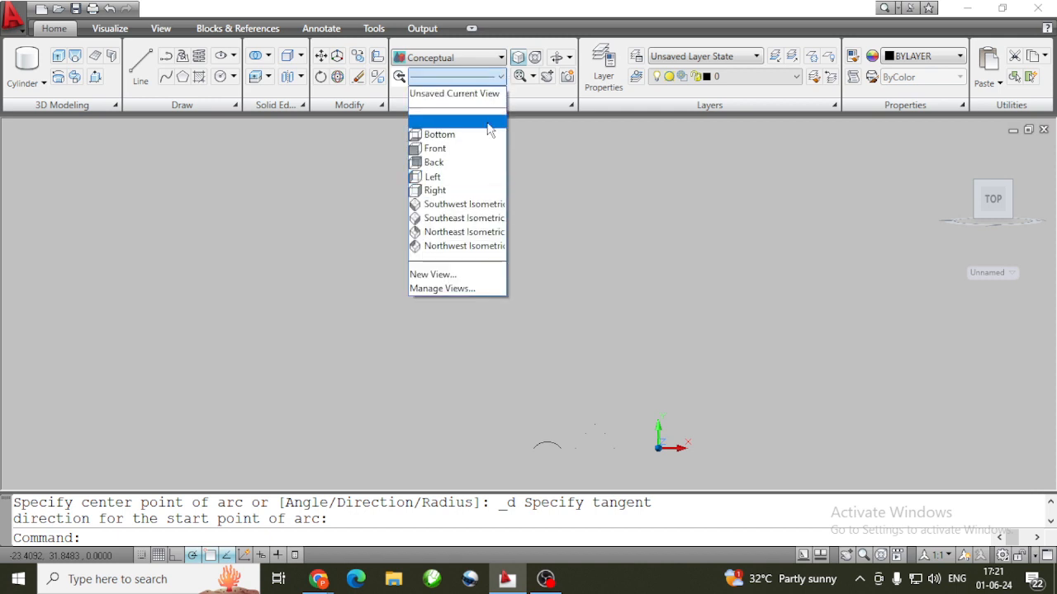
left_click(491, 205)
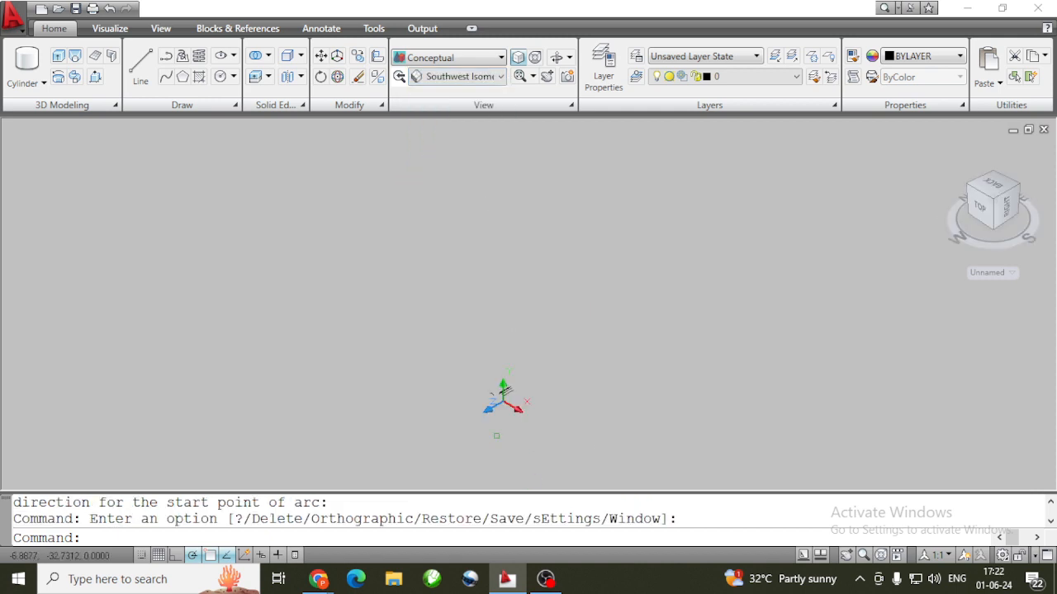
scroll(499, 376, "up", 5)
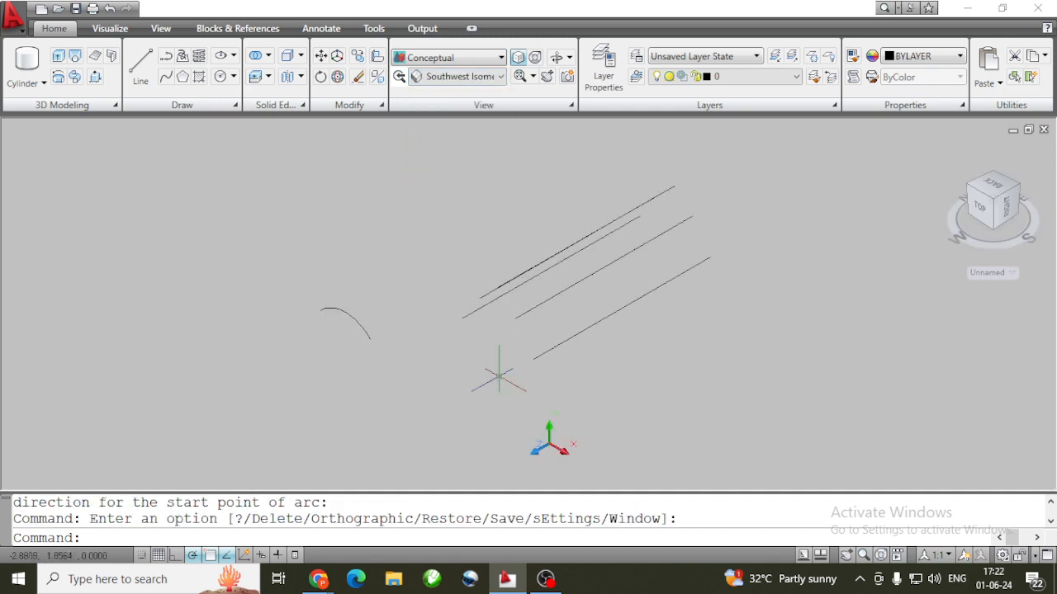
scroll(499, 377, "up", 1)
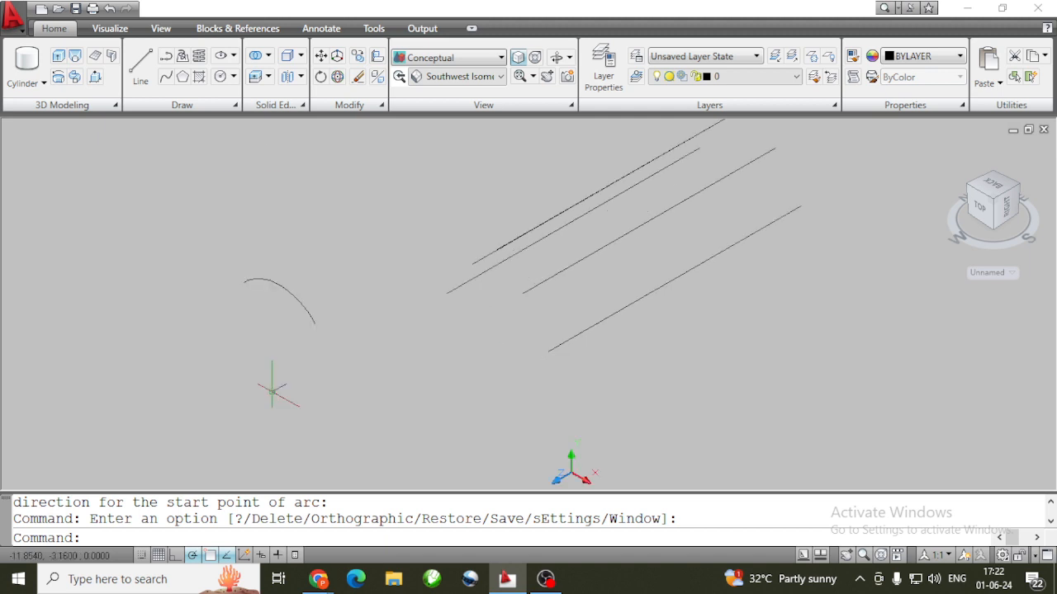
Try to loft the five lines in order with the arc as the path
left_click(76, 56)
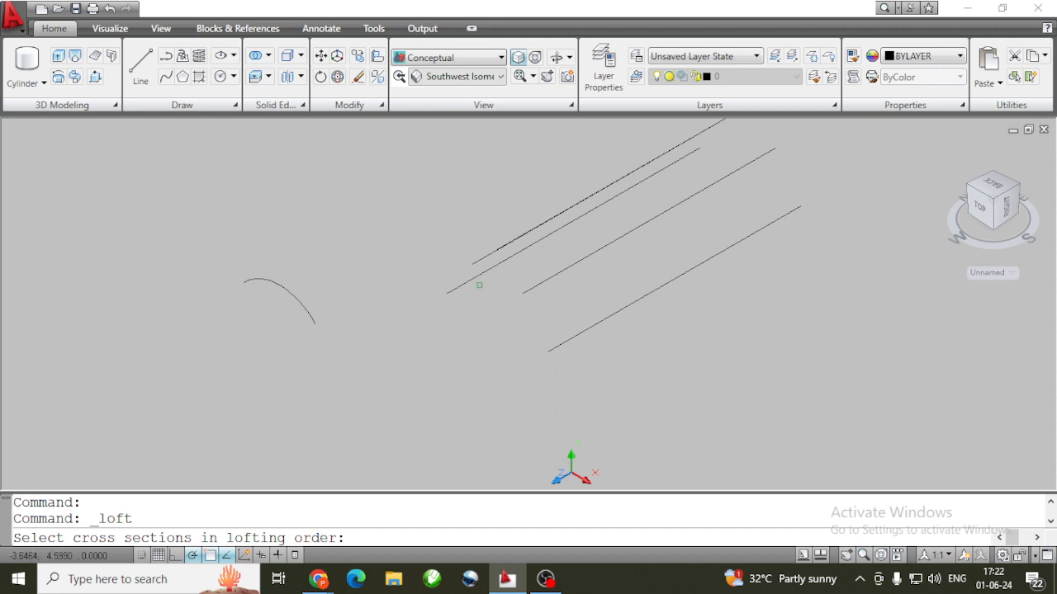
left_click(458, 284)
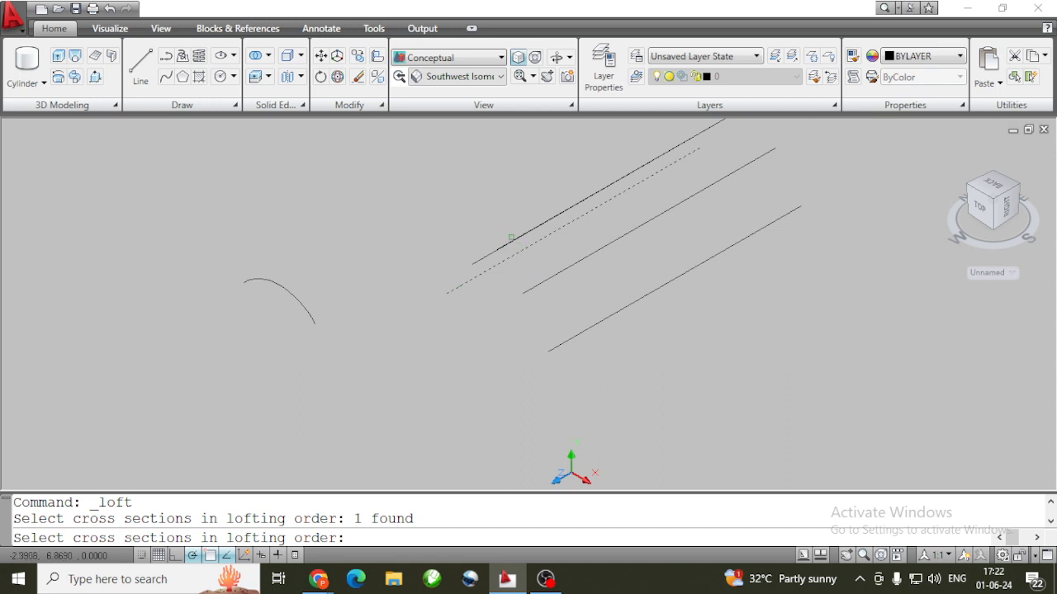
left_click(507, 240)
left_click(484, 255)
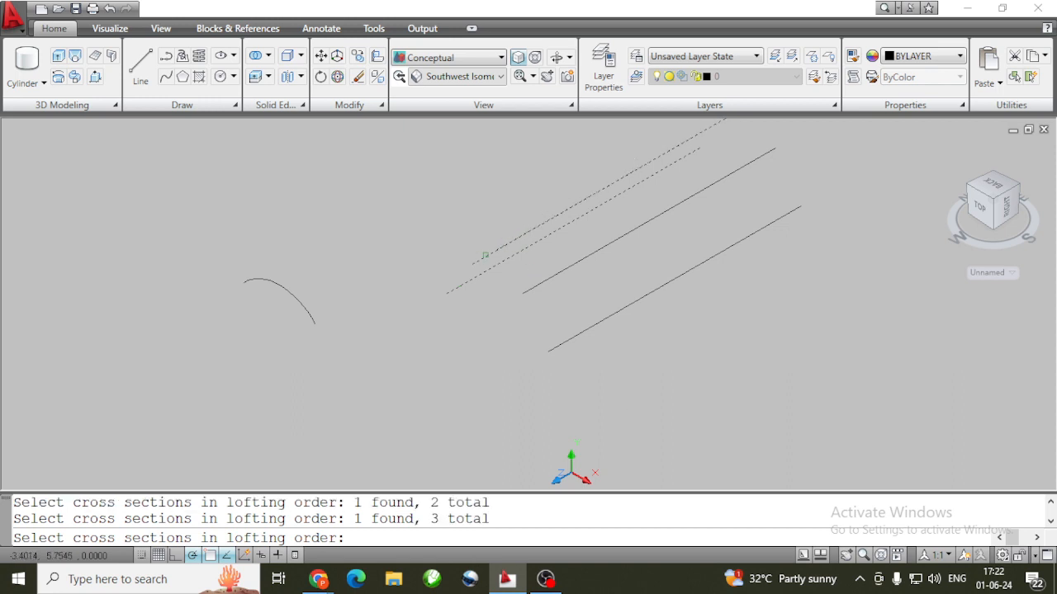
left_click(537, 284)
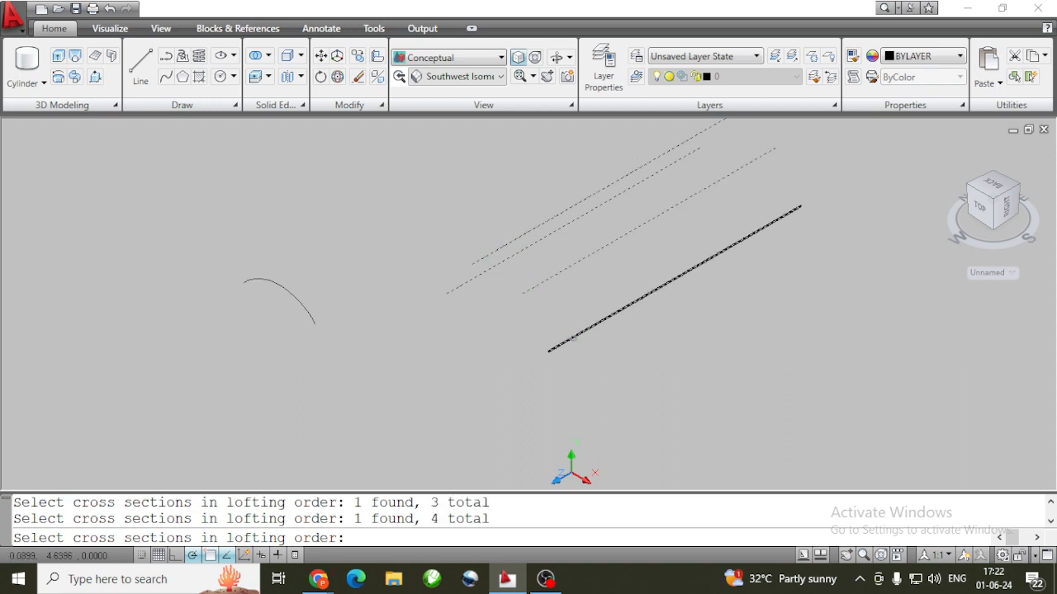
left_click(574, 336)
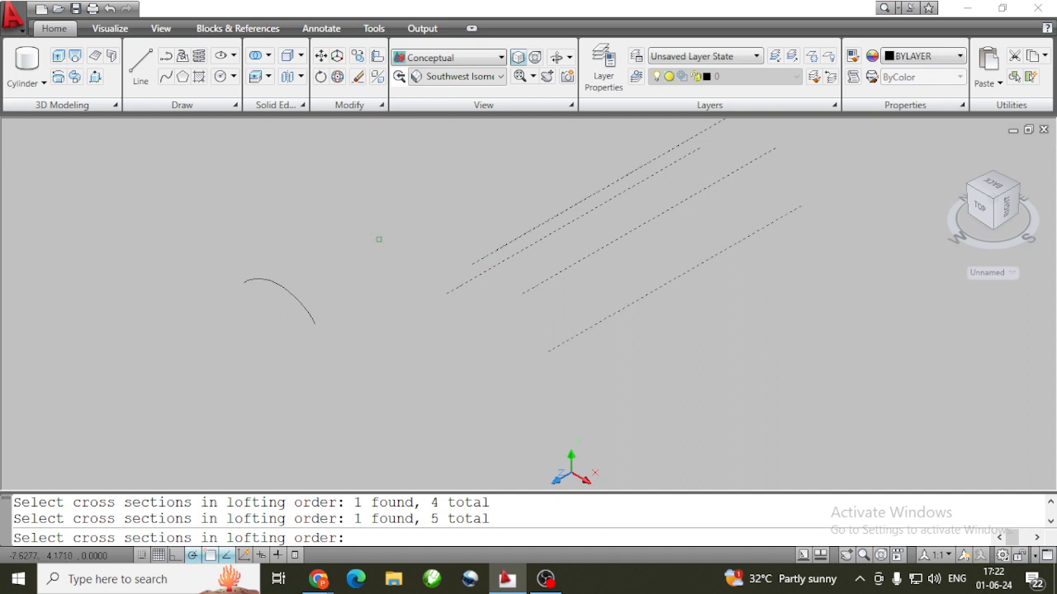
key("Return")
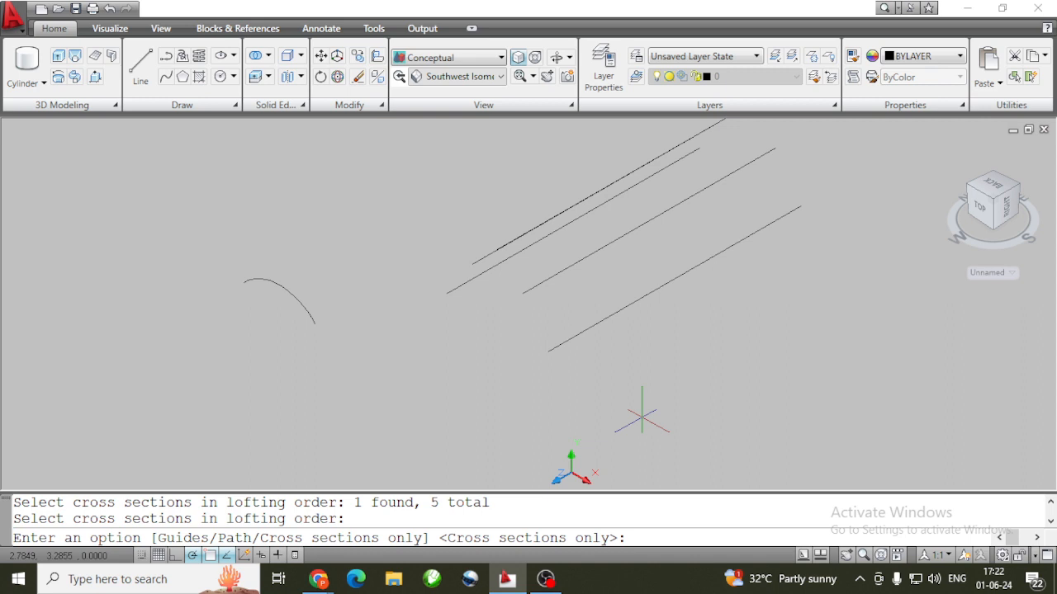
key("Return")
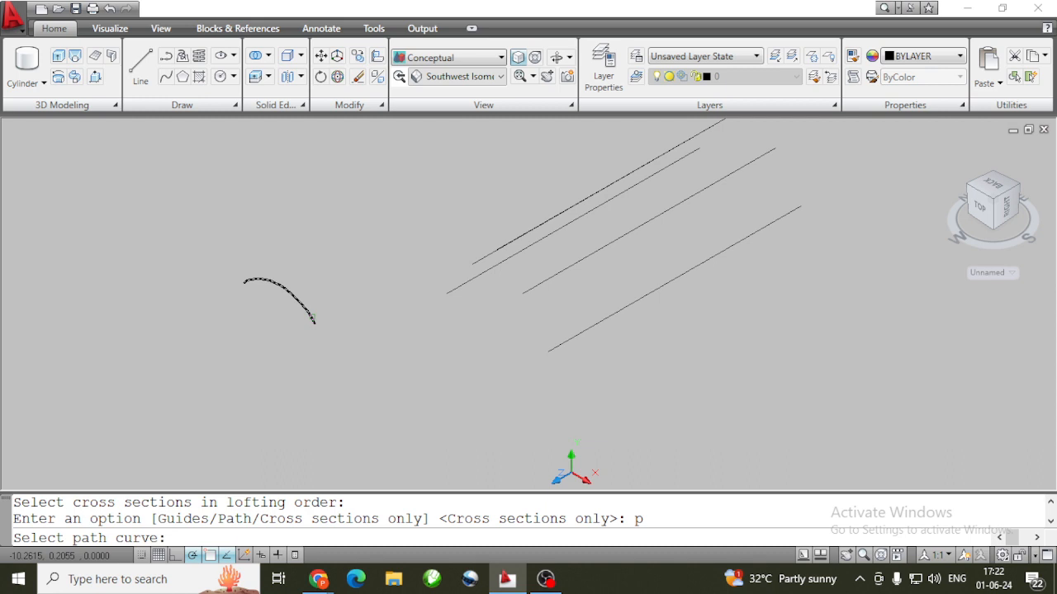
left_click(312, 318)
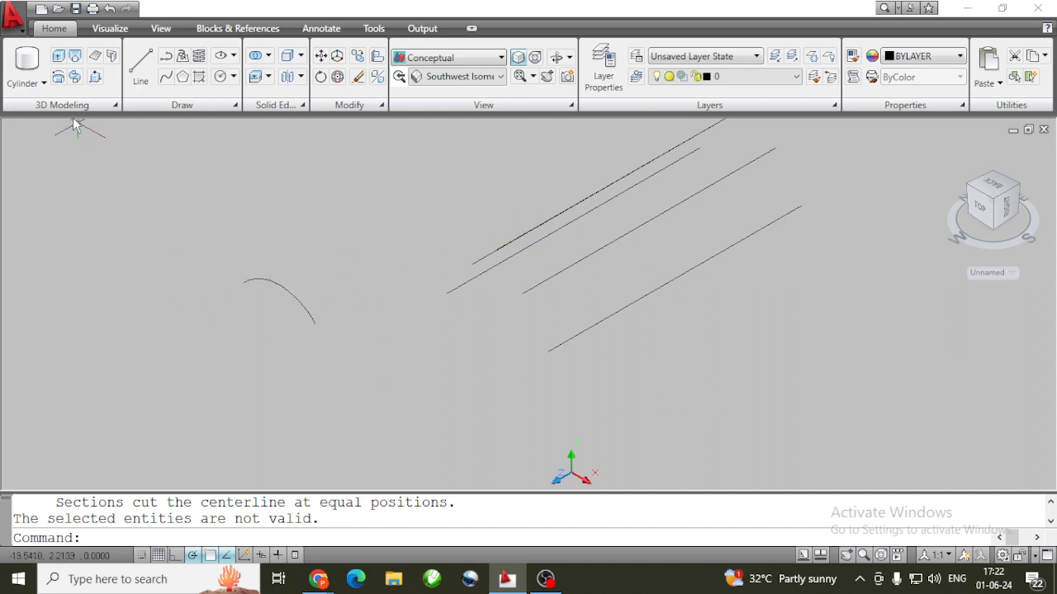
Loft the five parallel lines in order using the Cross sections only option
left_click(75, 57)
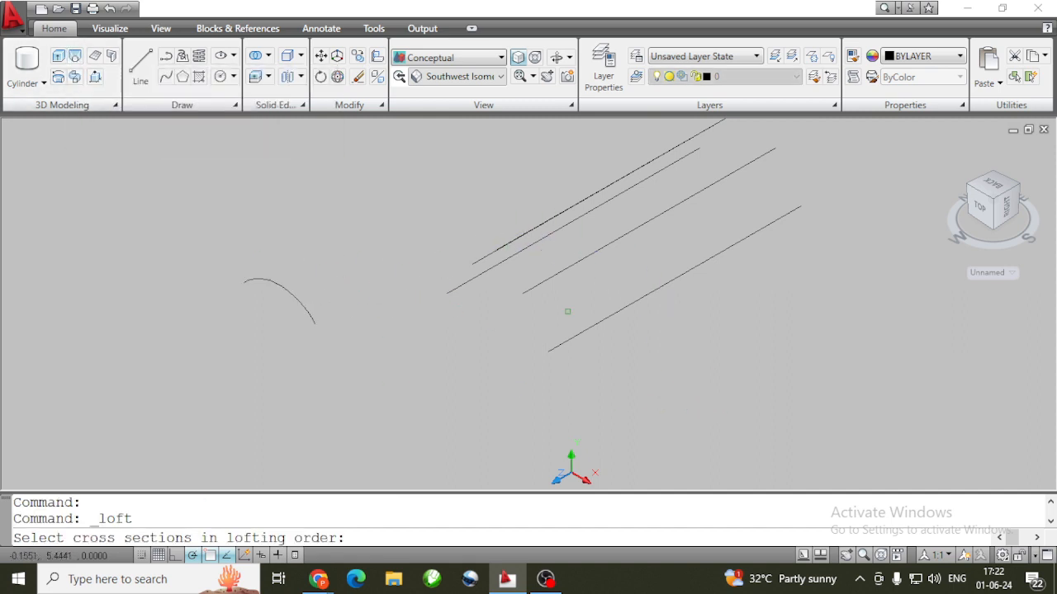
left_click(468, 282)
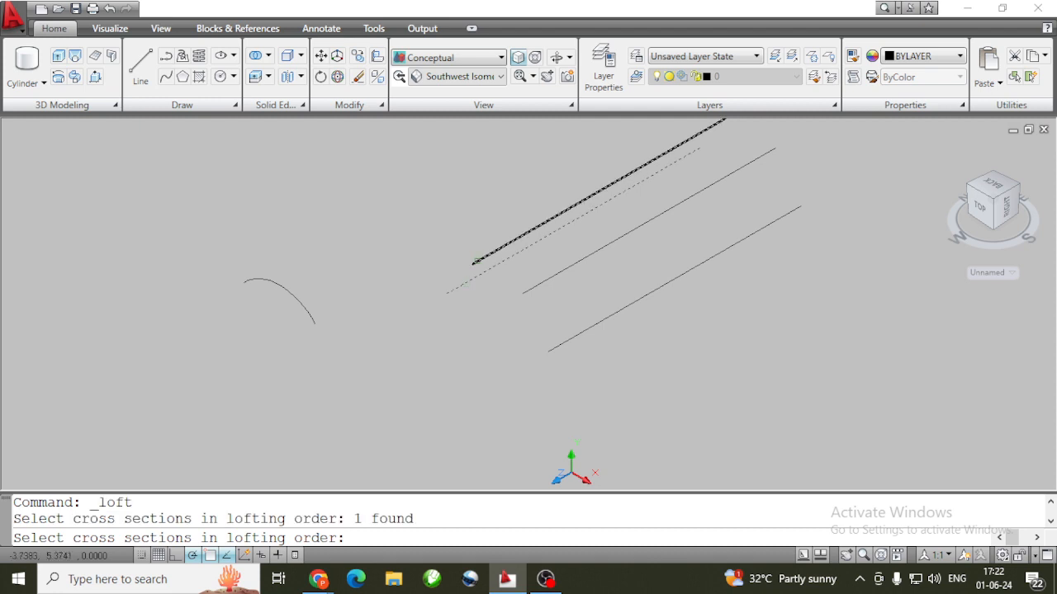
left_click(476, 261)
left_click(518, 240)
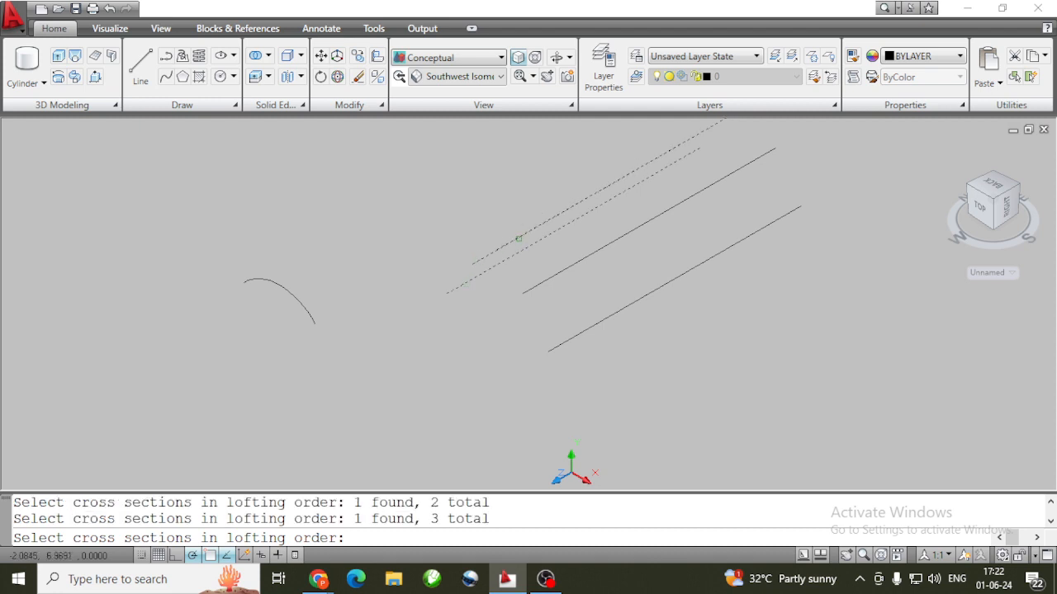
left_click(541, 280)
left_click(573, 336)
key("Return")
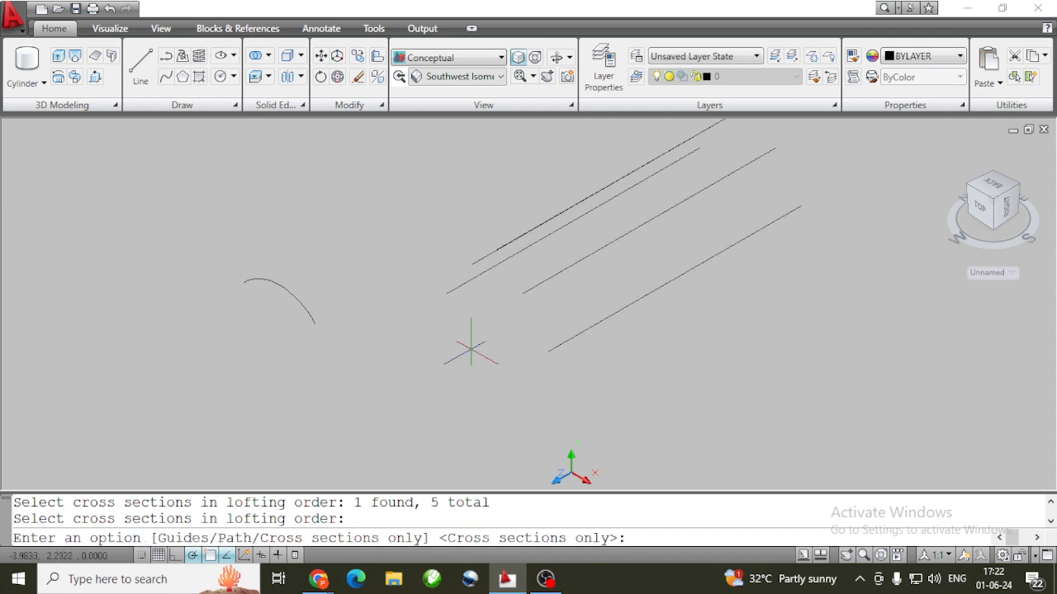
key("Return")
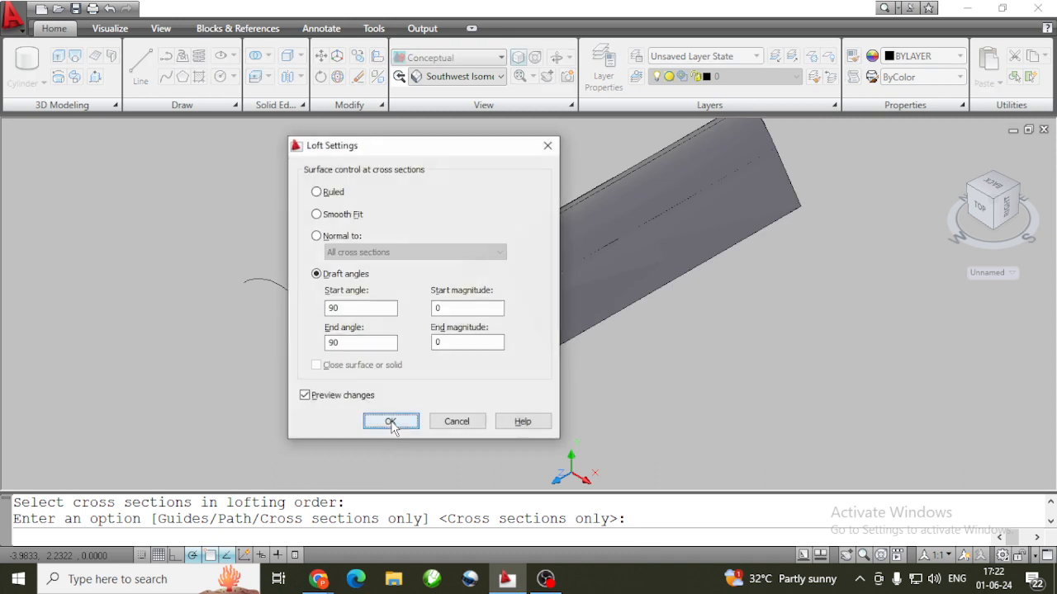
Set the loft's start draft angle to 0, trying a start magnitude of 180 before setting it to 25
left_click_drag(430, 147, 264, 145)
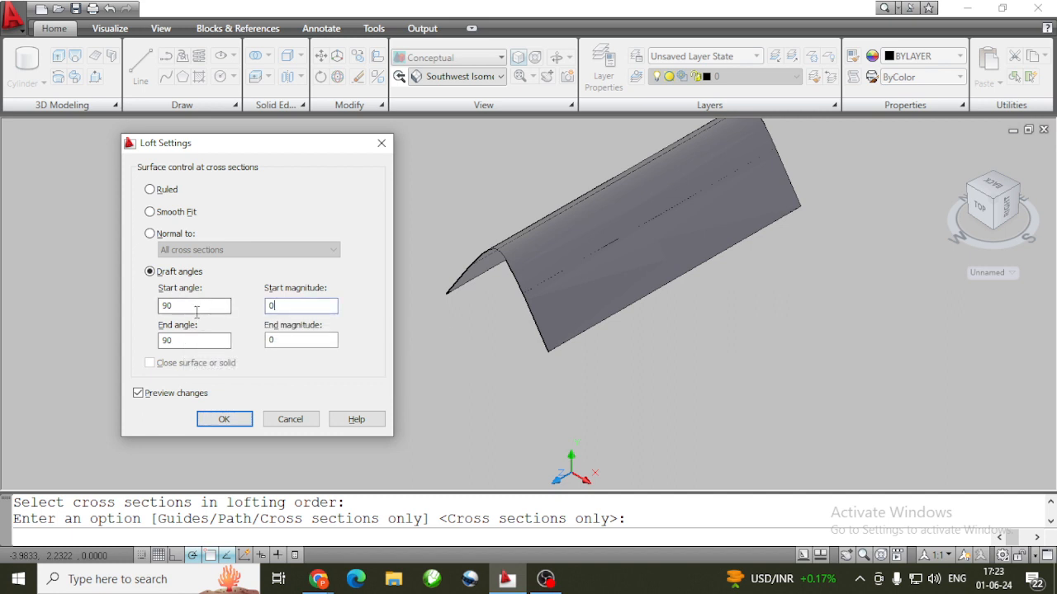
left_click_drag(197, 311, 139, 310)
key("Tab")
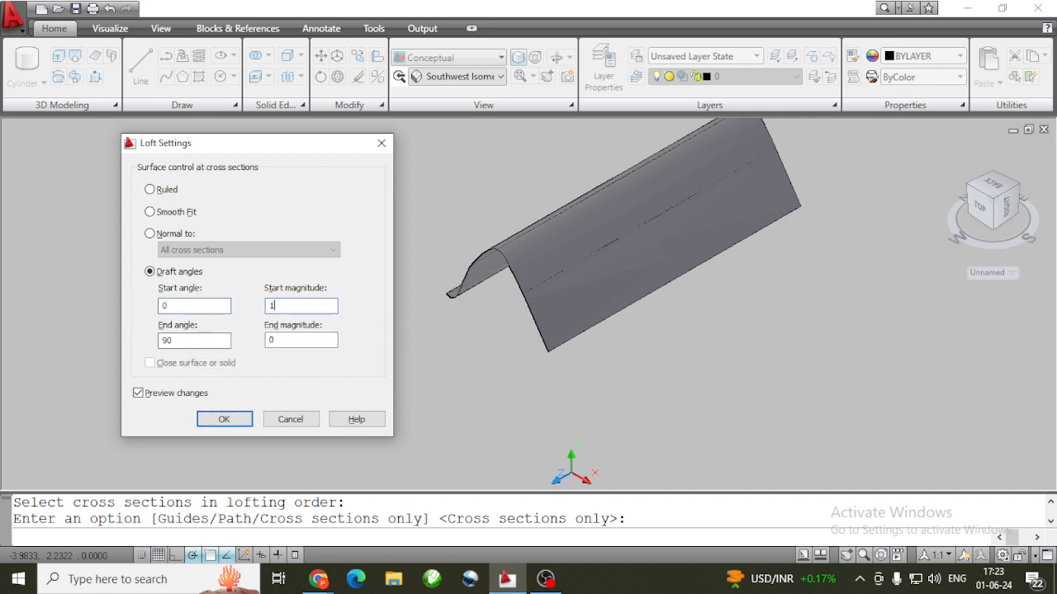
left_click(273, 333)
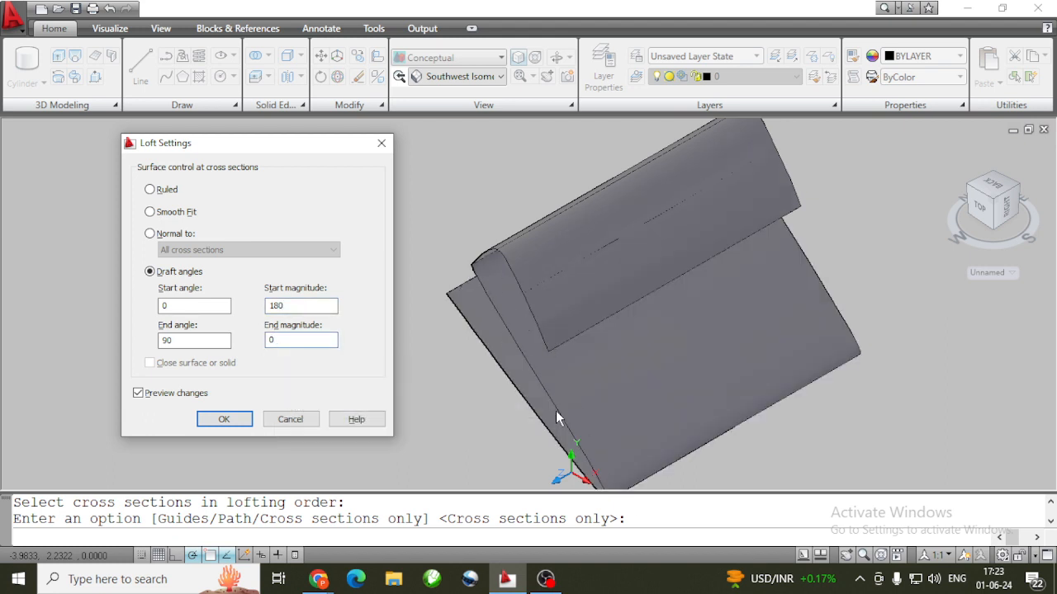
double_click(302, 304)
left_click(293, 343)
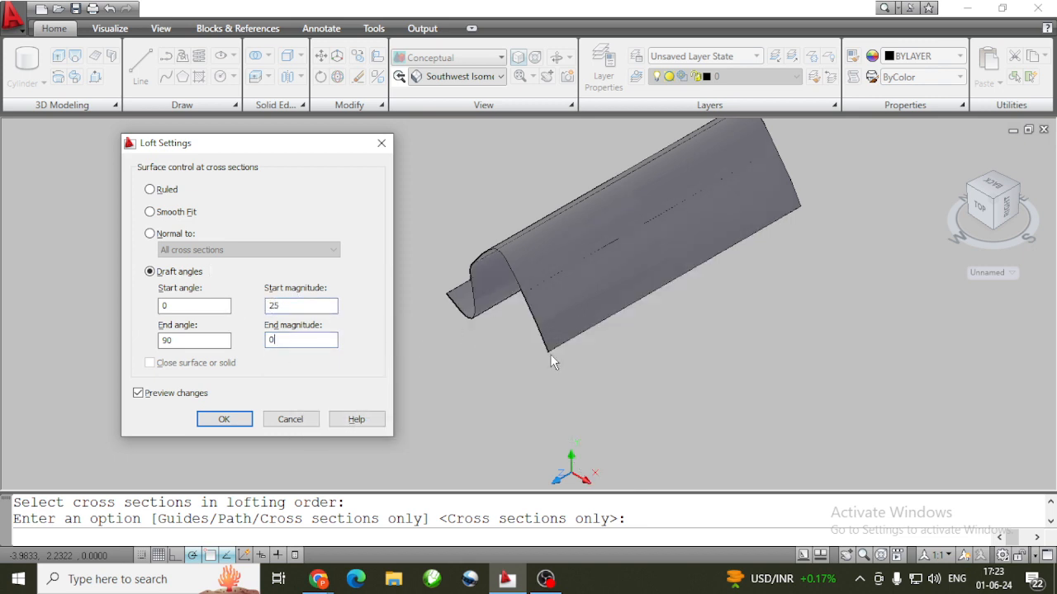
Set the loft's end magnitude to 25 and end draft angle to 0, and create the surface
left_click_drag(299, 153, 265, 154)
double_click(247, 340)
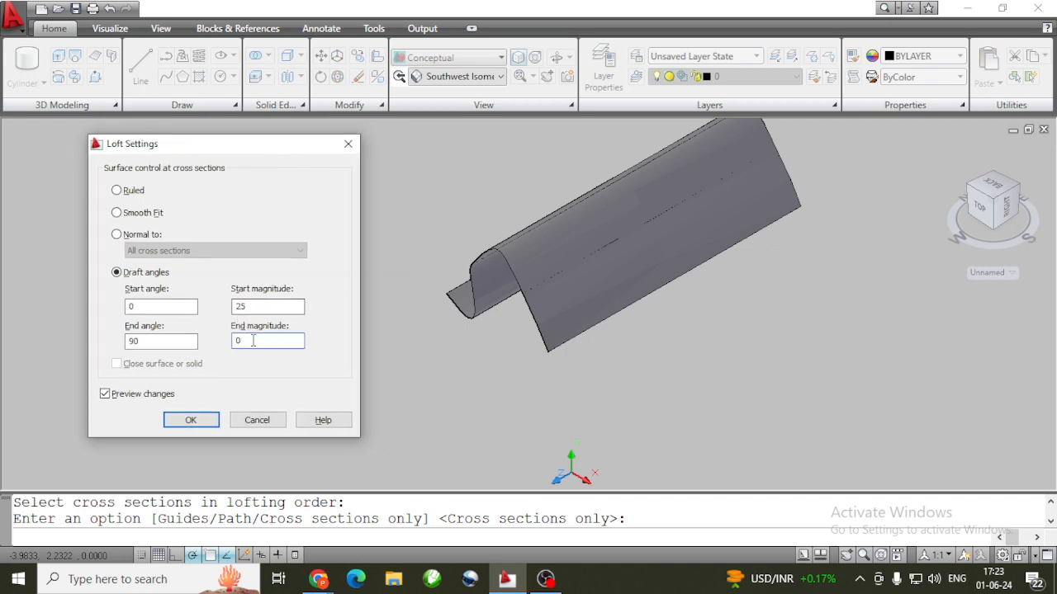
type("25")
left_click(266, 307)
left_click_drag(153, 342, 125, 344)
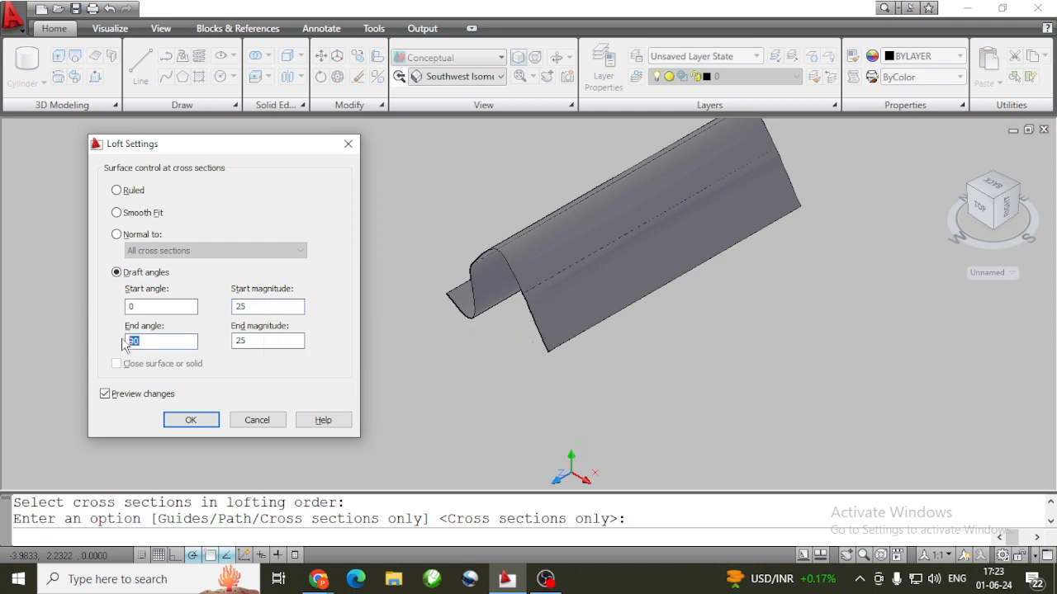
type("0")
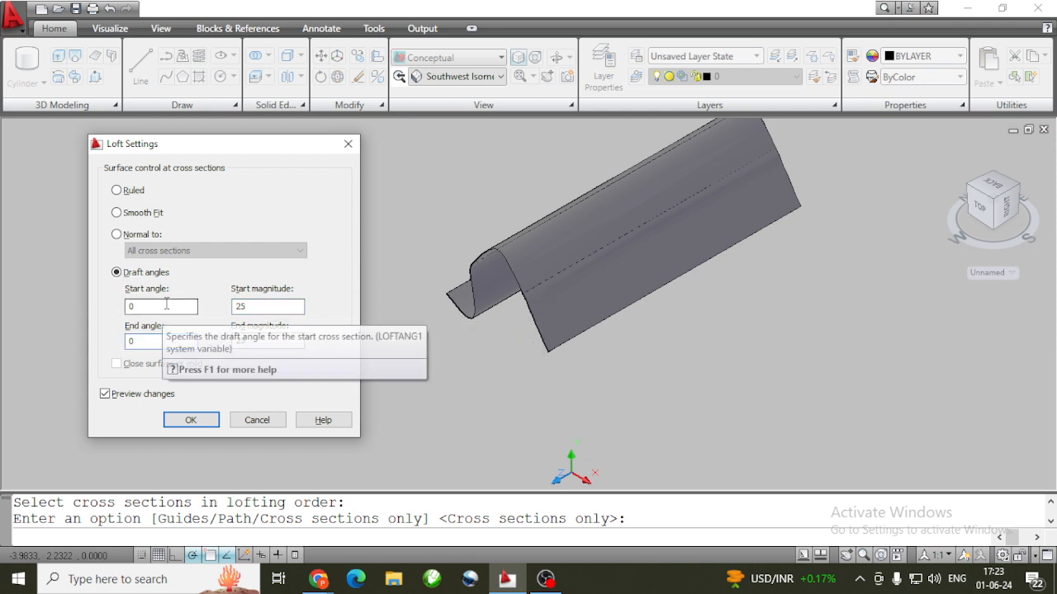
left_click(162, 311)
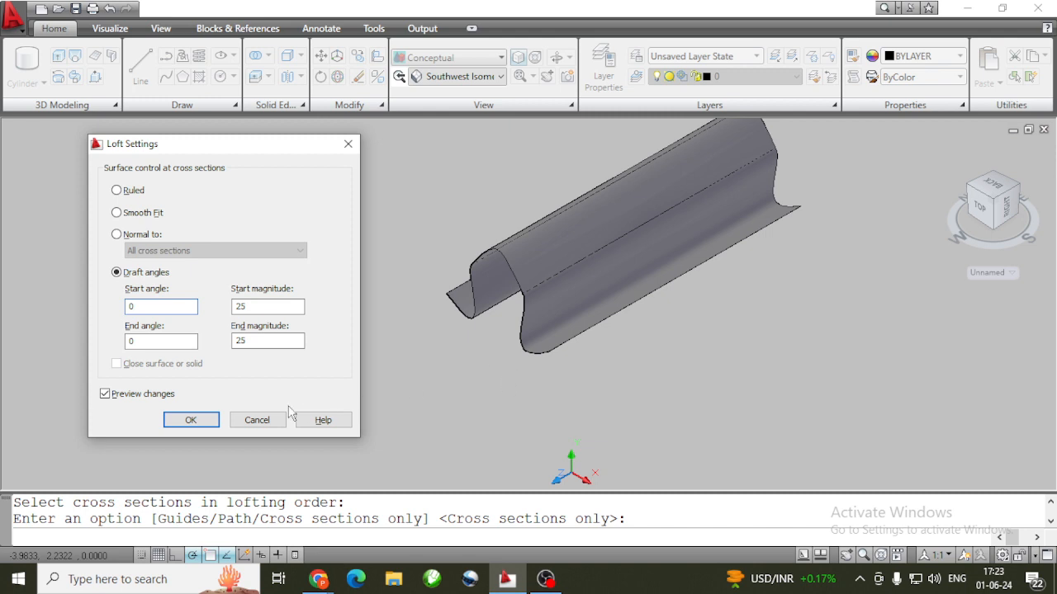
left_click(191, 420)
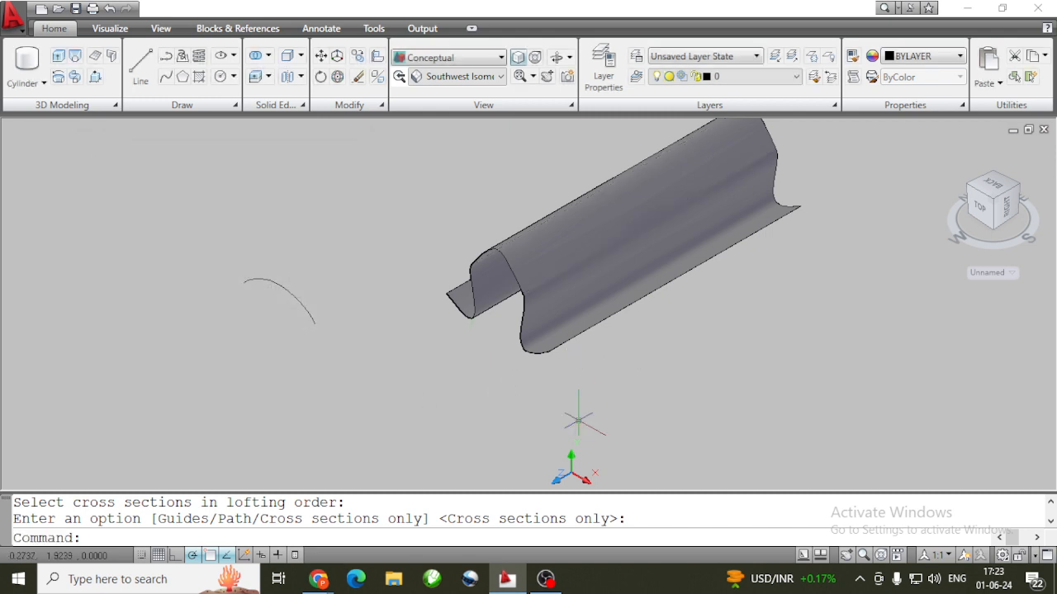
Delete the arc and the lofted surface from the drawing
left_click(562, 58)
left_click_drag(573, 278, 528, 196)
scroll(529, 195, "down", 7)
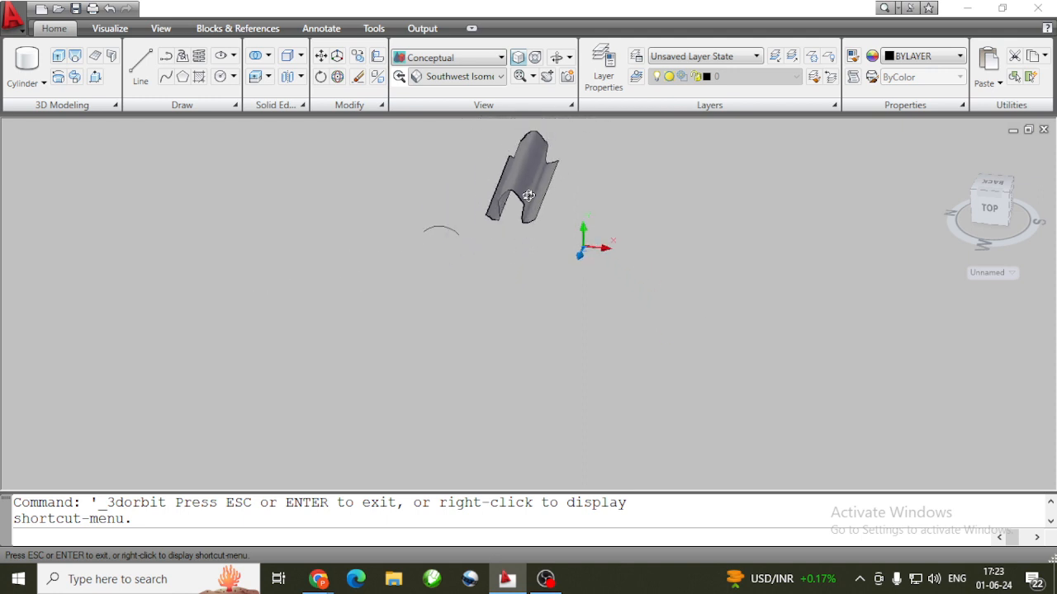
scroll(526, 155, "up", 2)
left_click_drag(526, 153, 523, 280)
key("Escape")
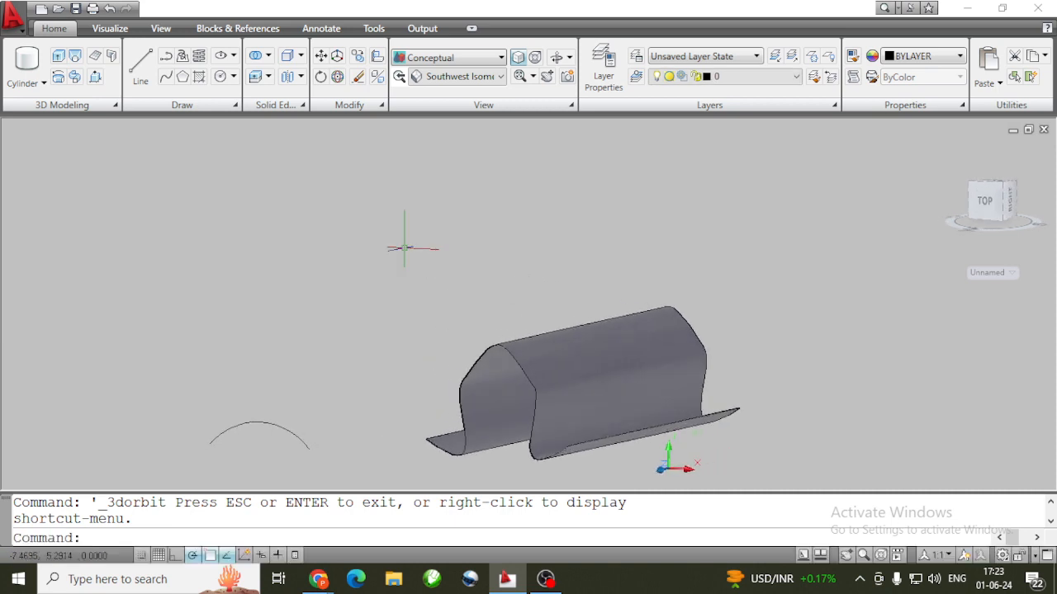
left_click(286, 428)
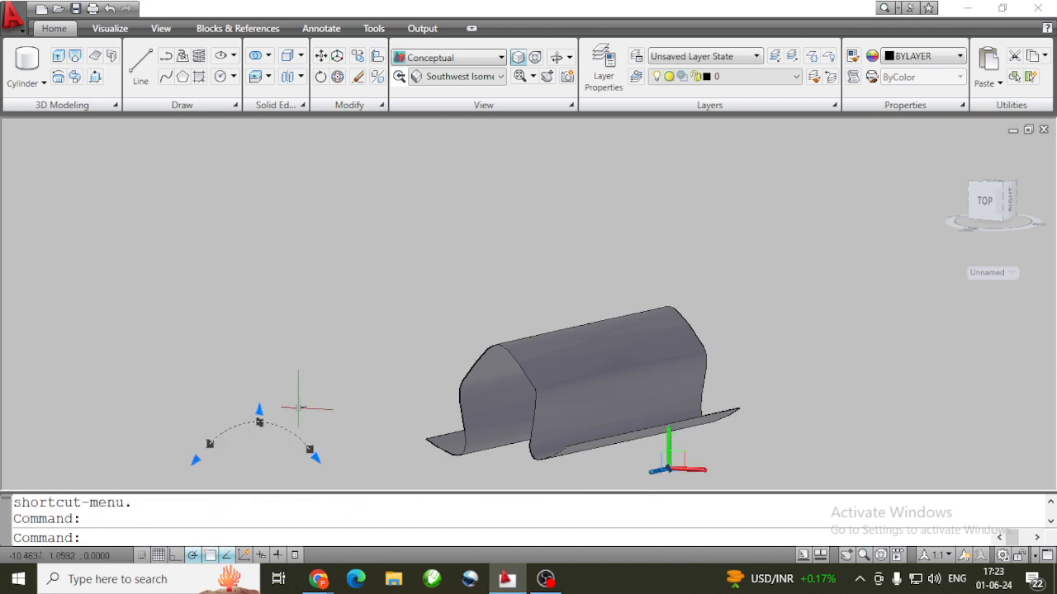
key("Delete")
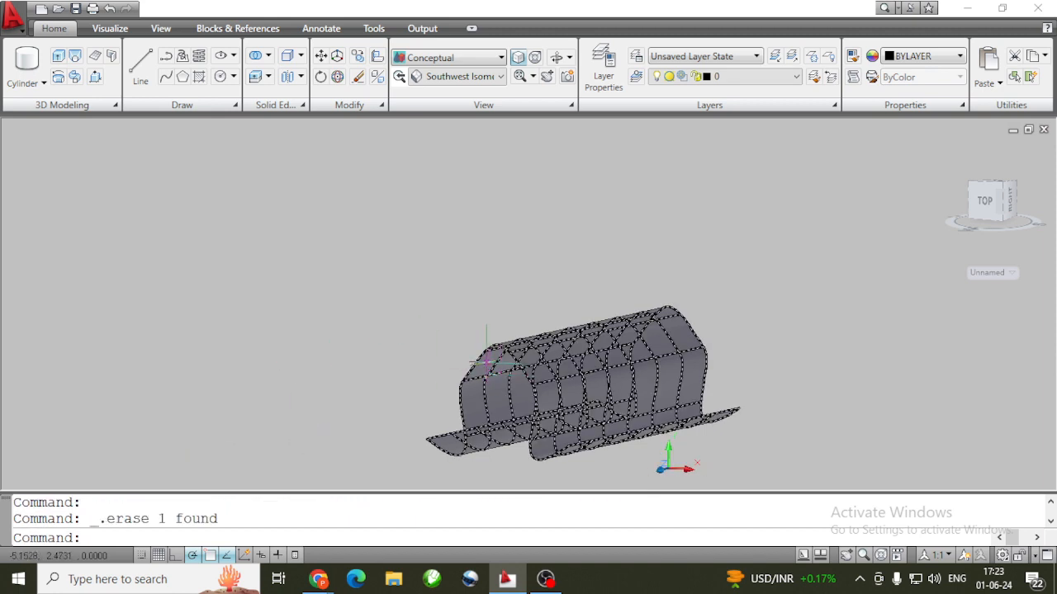
left_click(477, 358)
key("Delete")
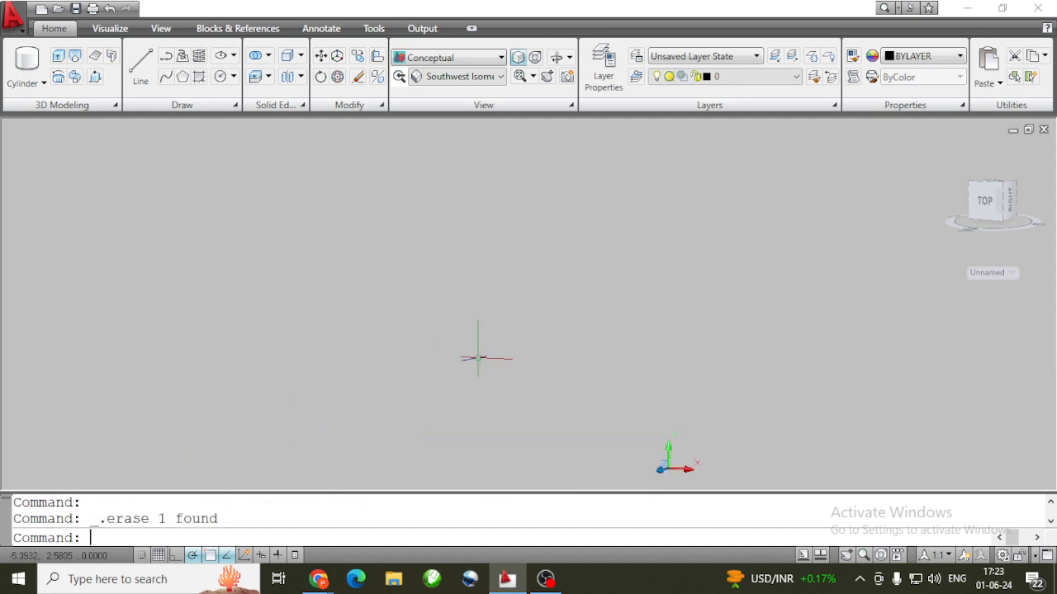
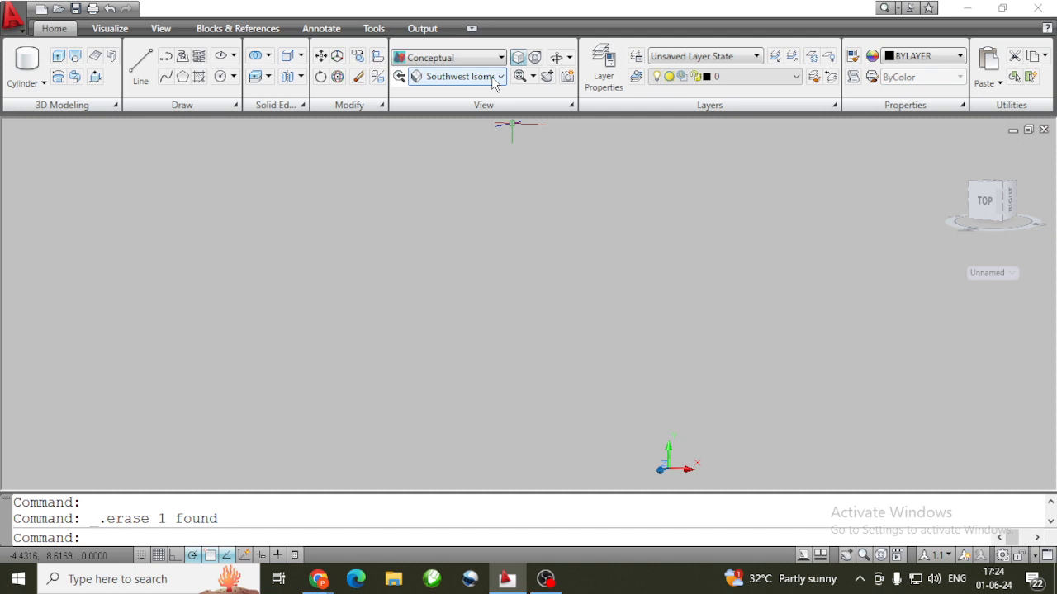
Switch to the Front view and draw a vertical 3D polyline about 3.6 units long near the origin
left_click(494, 76)
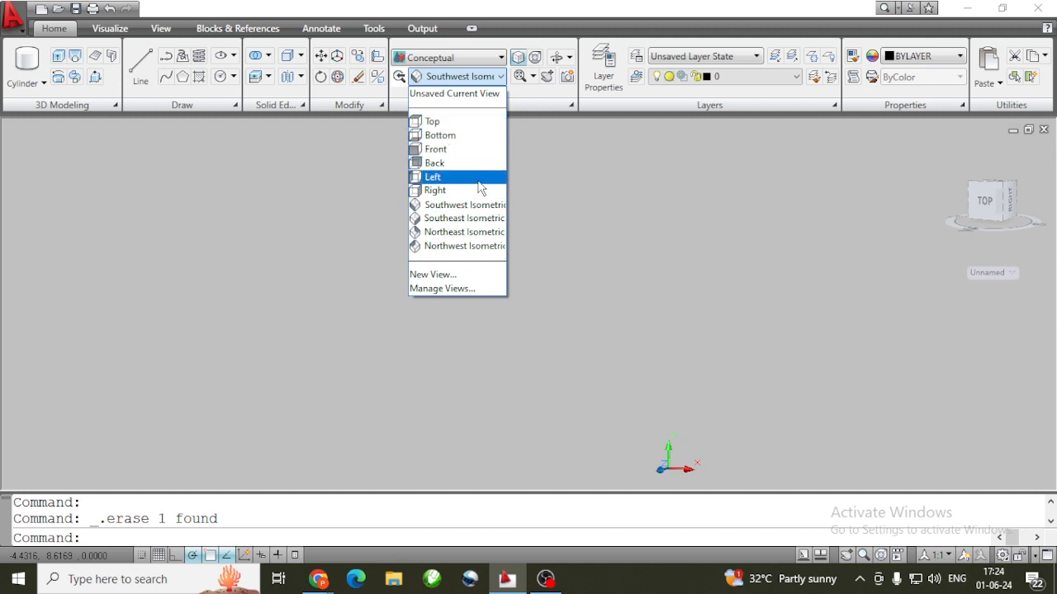
left_click(483, 150)
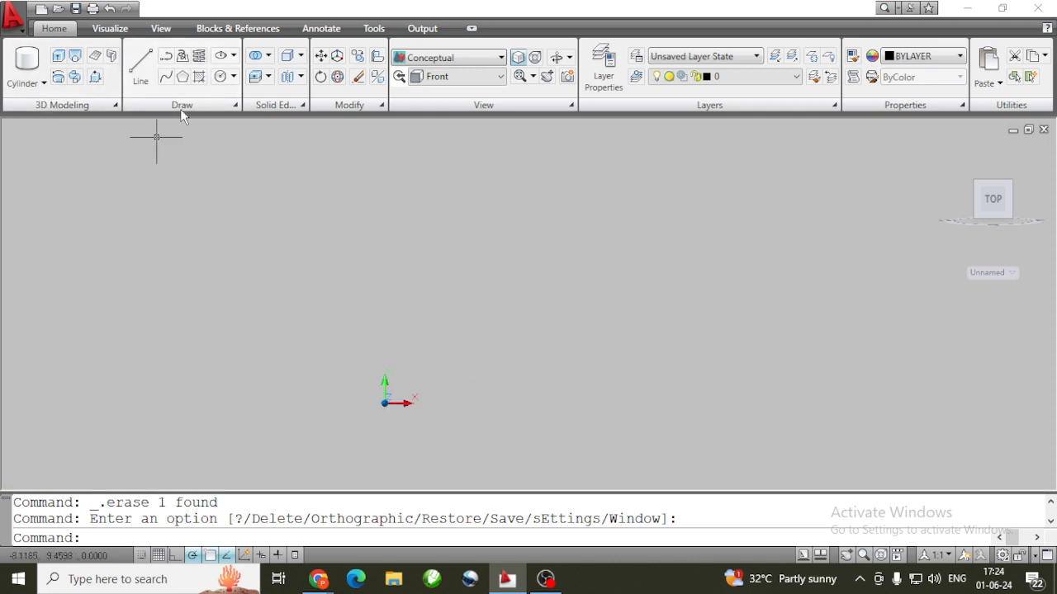
left_click(184, 57)
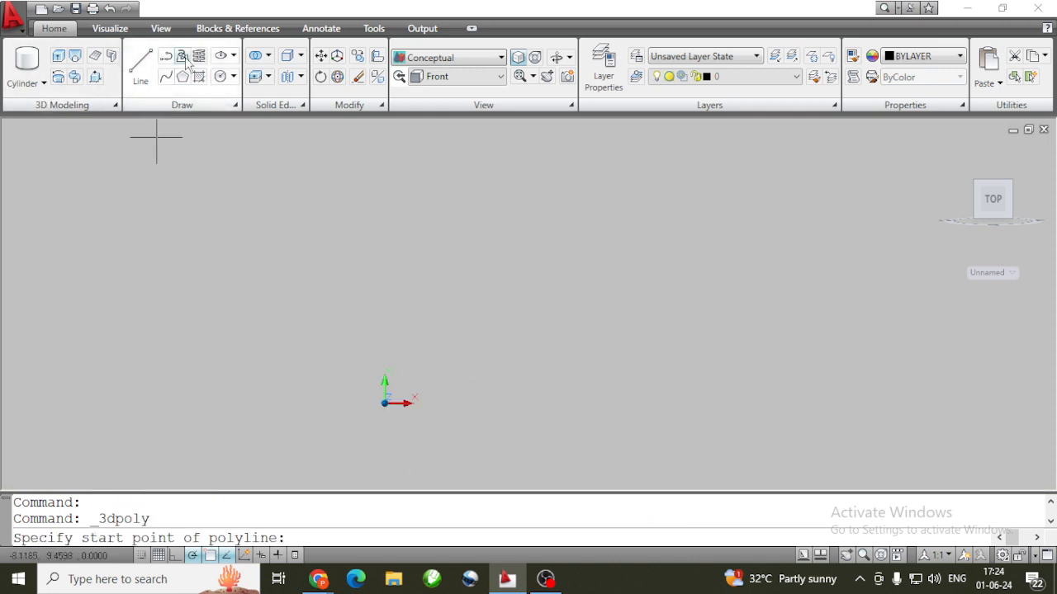
left_click(414, 392)
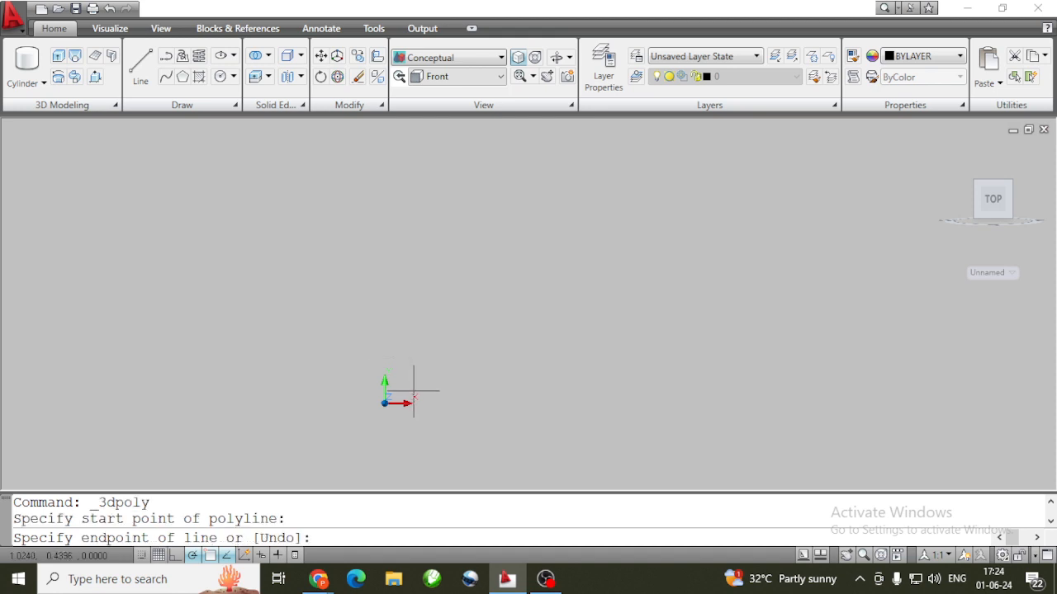
left_click(413, 290)
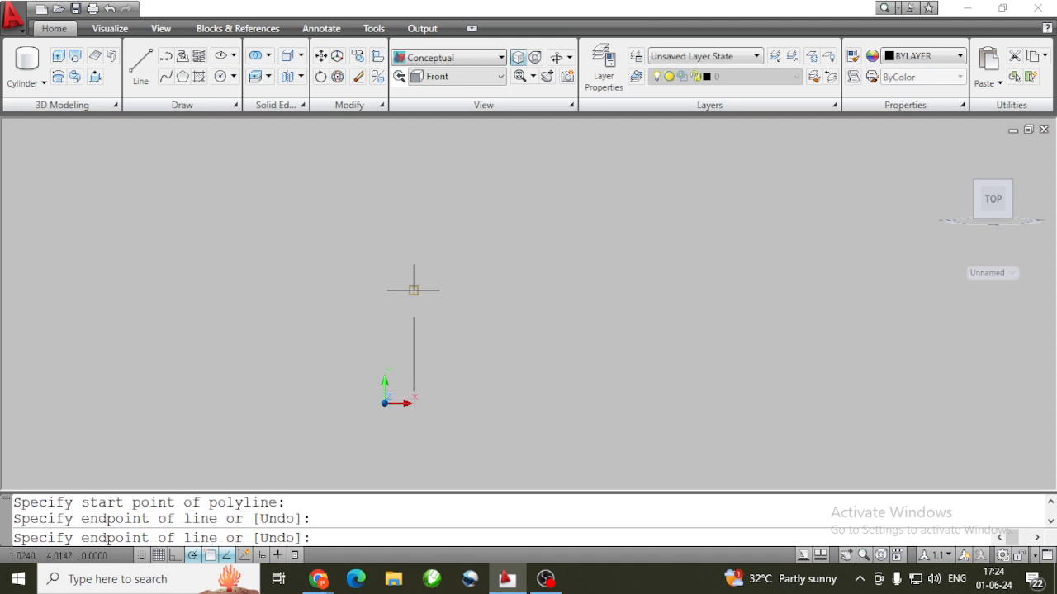
key("Escape")
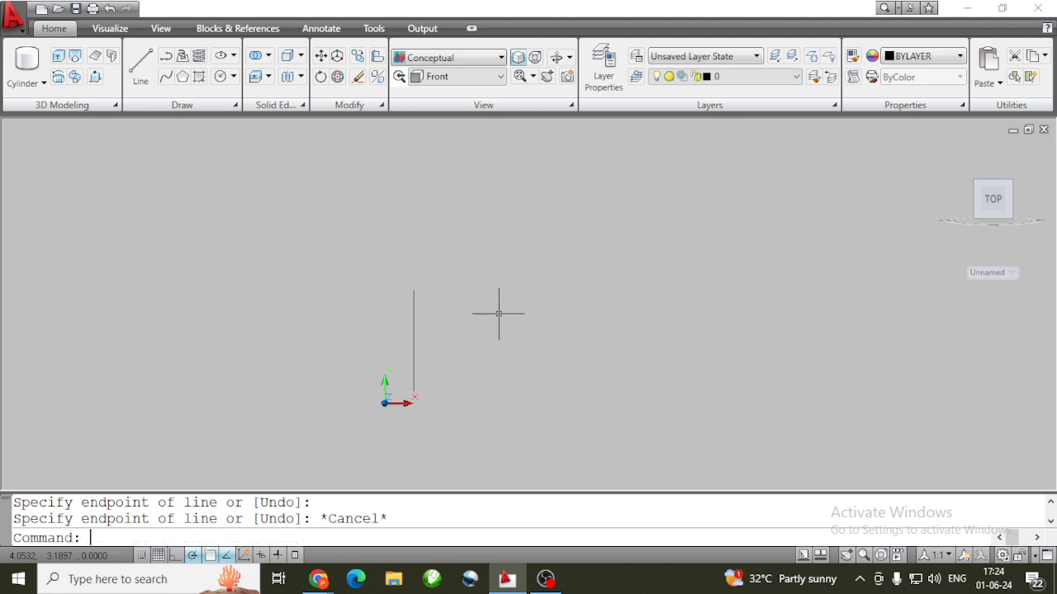
Draw a Start, End, Direction arc just beside the vertical line, level with its ends and bulging away from it
left_click(183, 105)
left_click(149, 110)
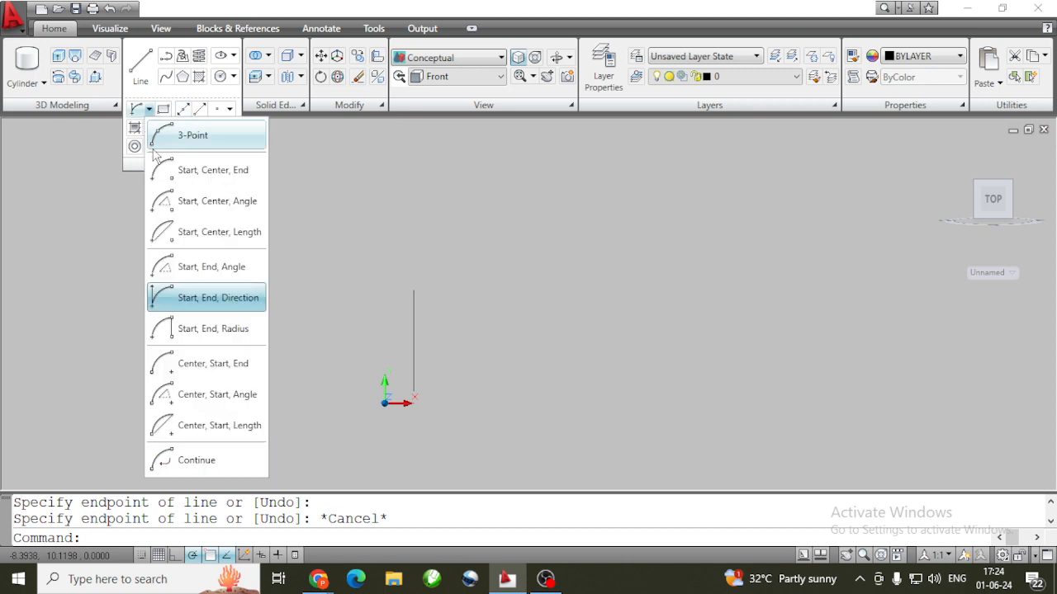
left_click(194, 299)
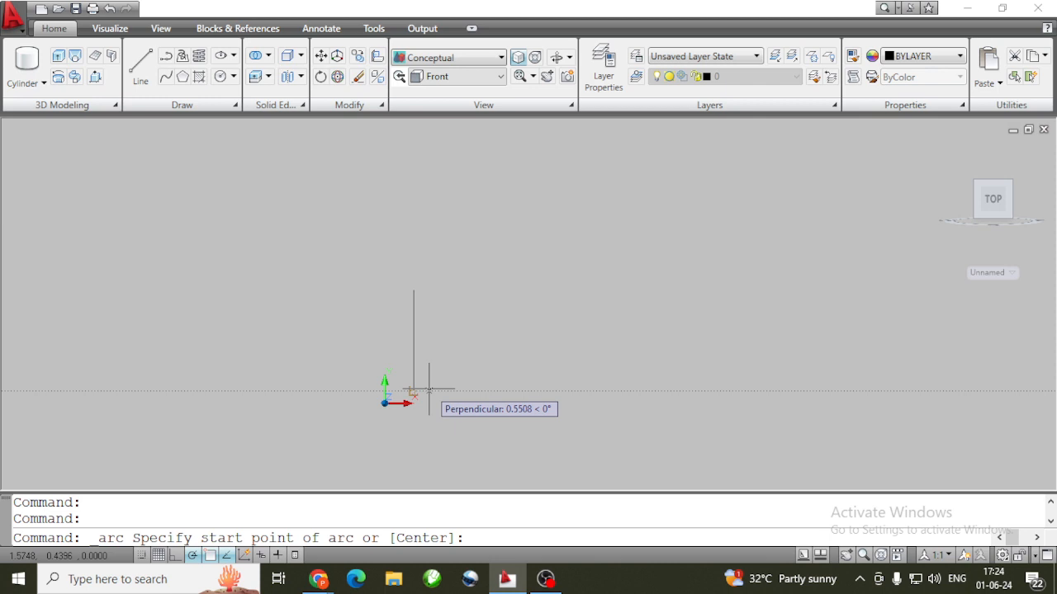
left_click(429, 389)
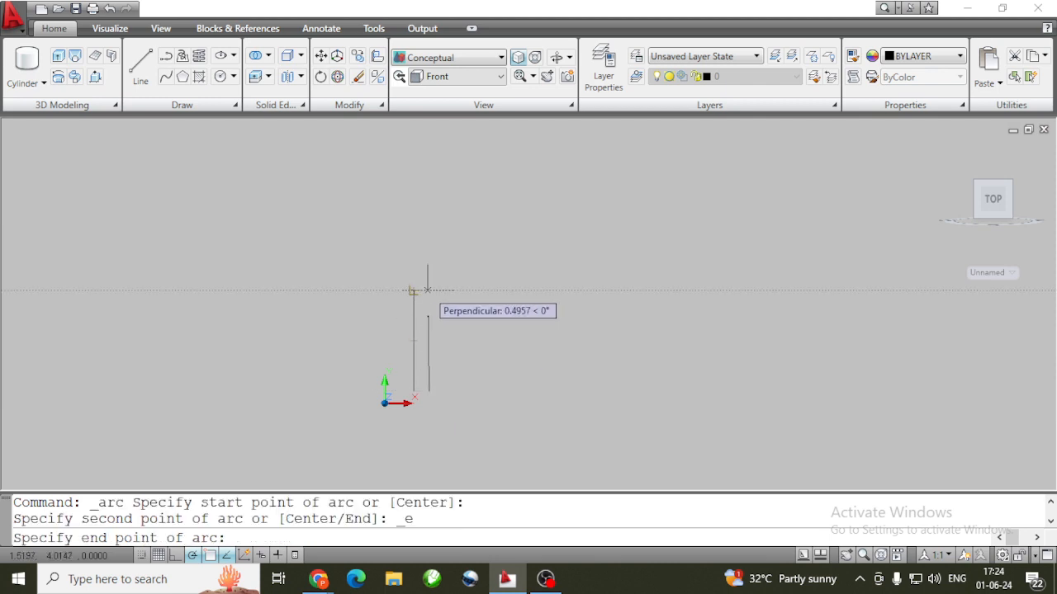
left_click(427, 290)
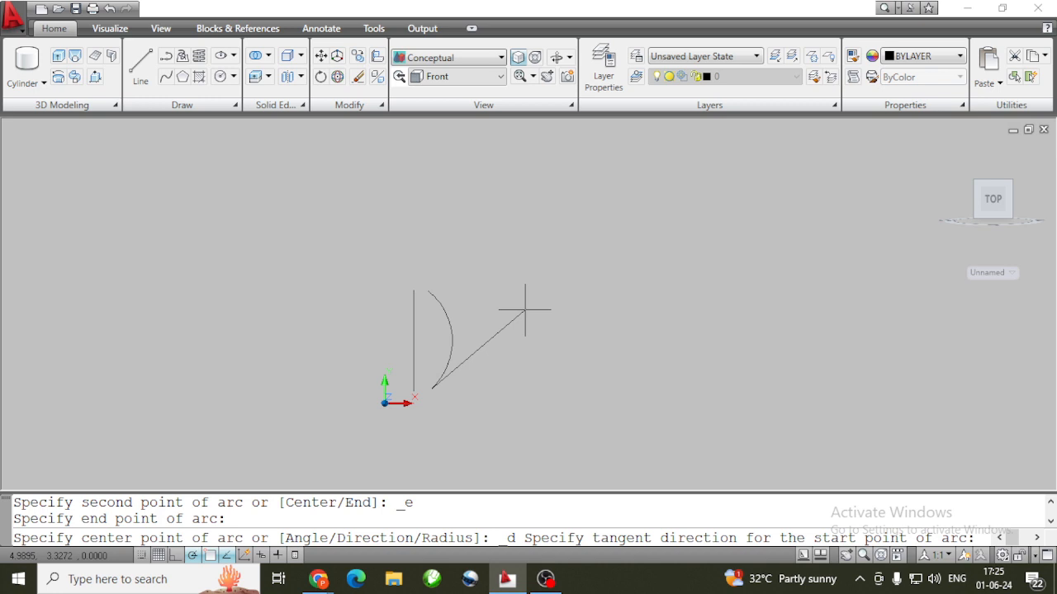
left_click(525, 309)
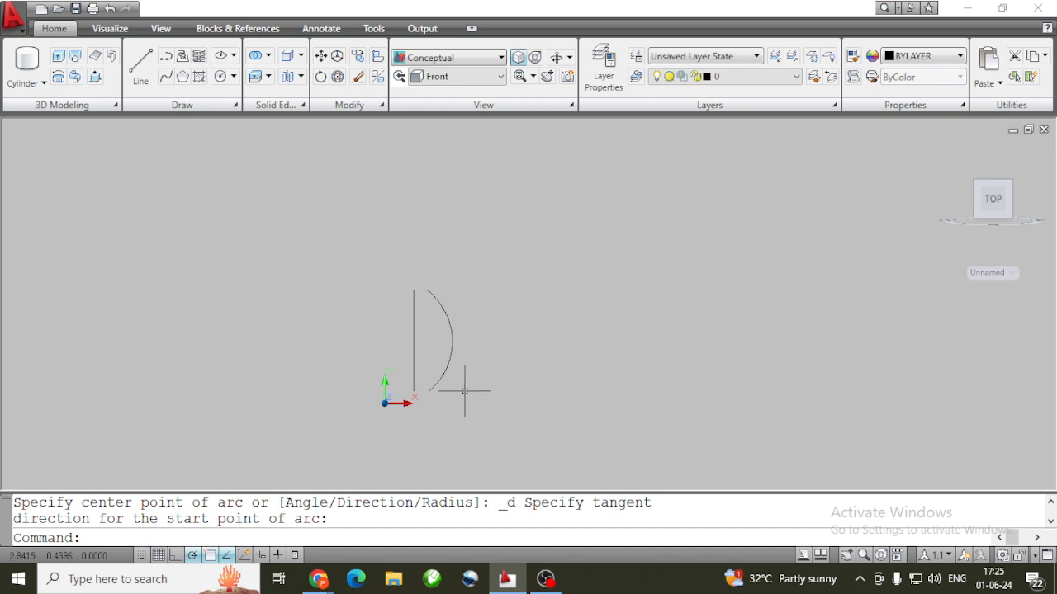
Switch to the Southwest Isometric view and revolve the arc 360 degrees around the vertical line, using its endpoints as the axis
left_click(500, 76)
left_click(464, 205)
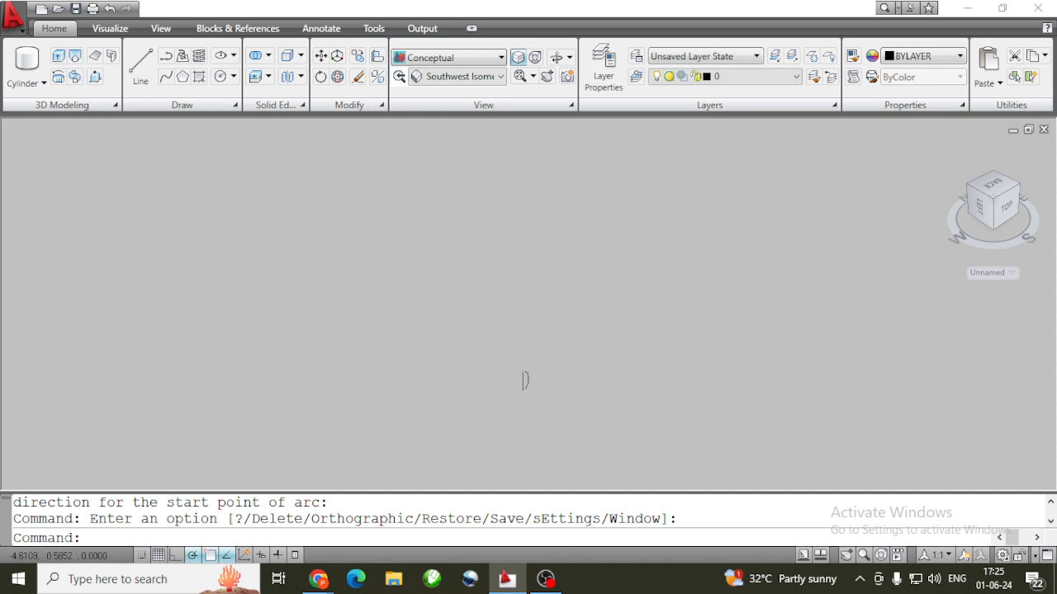
scroll(535, 386, "up", 4)
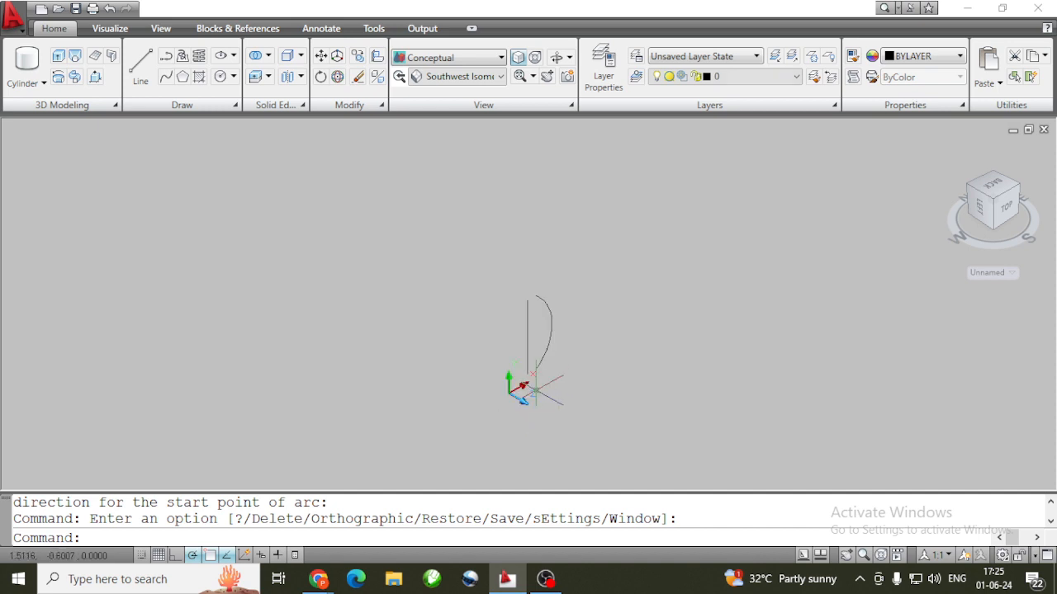
left_click(846, 555)
left_click_drag(547, 378, 545, 418)
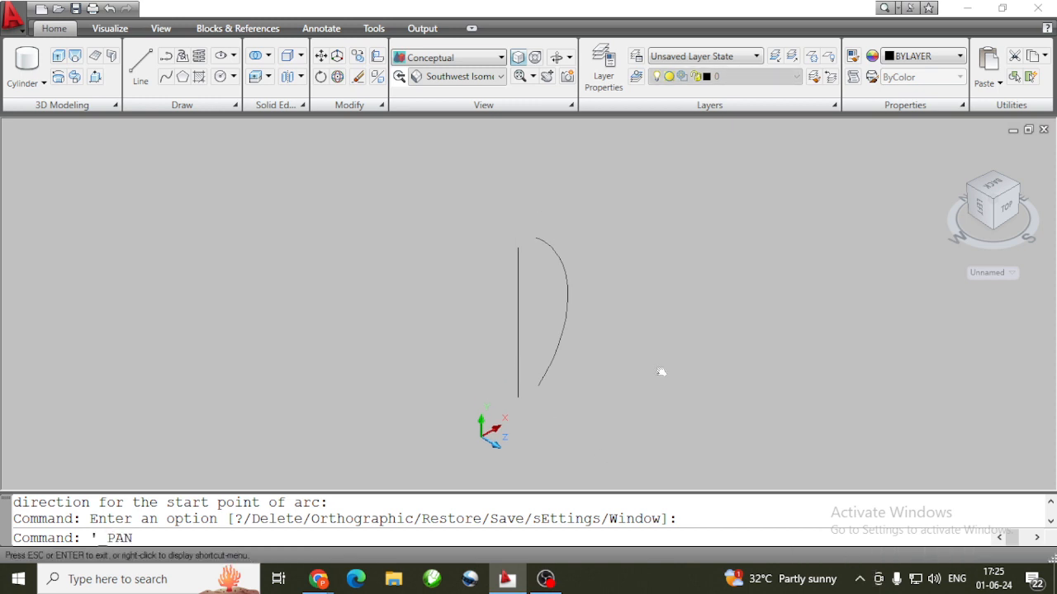
key("Escape")
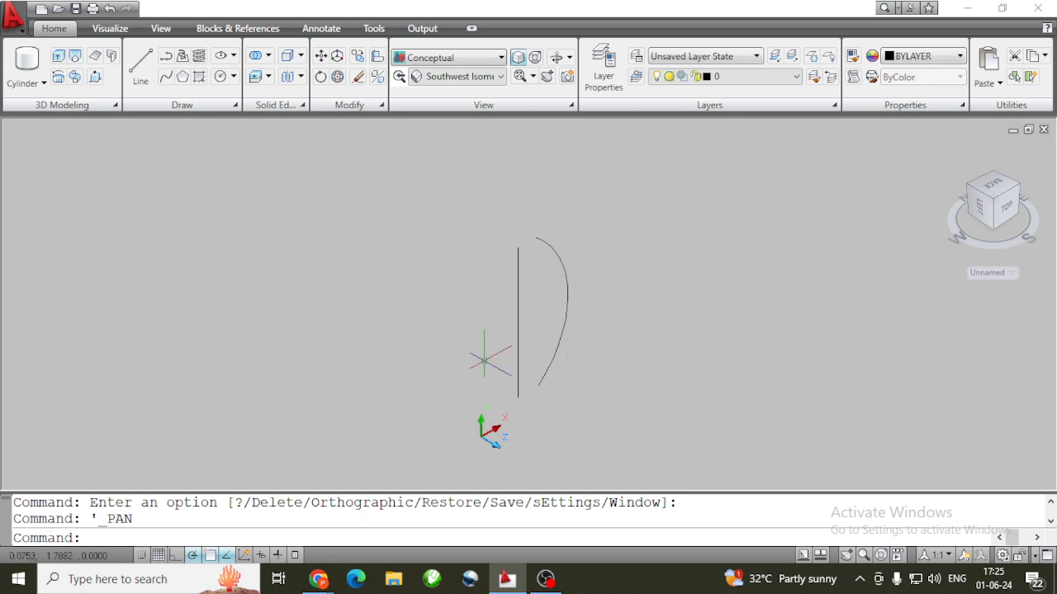
left_click(58, 77)
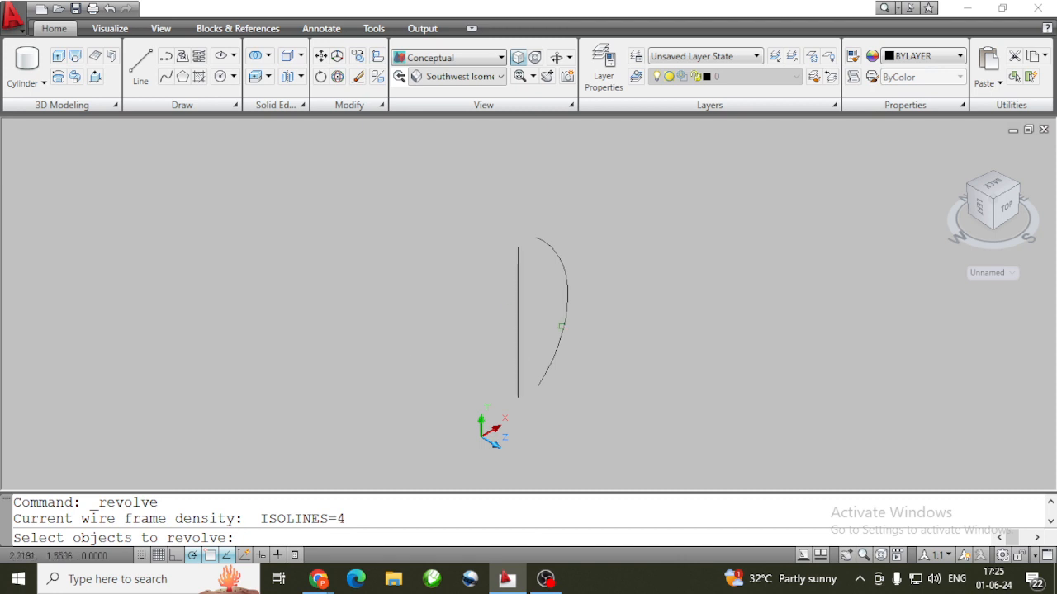
left_click(562, 329)
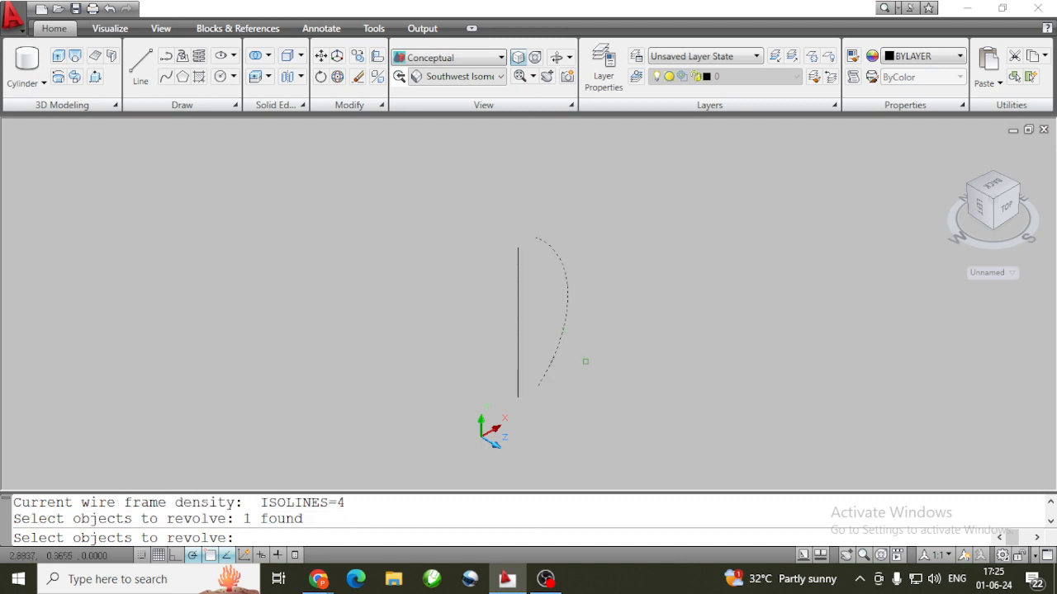
key("Return")
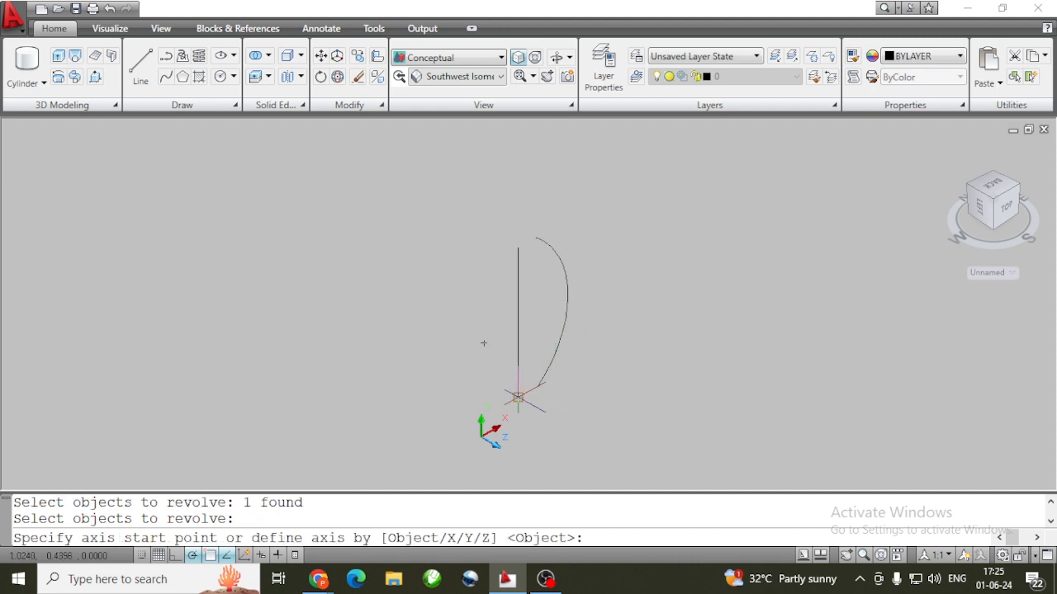
left_click(518, 398)
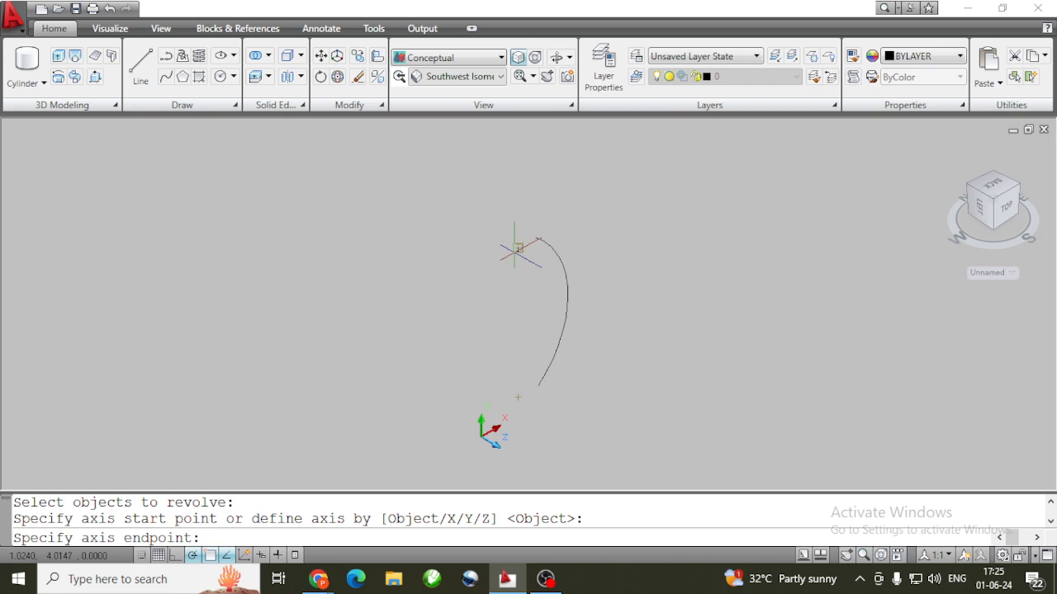
left_click(518, 248)
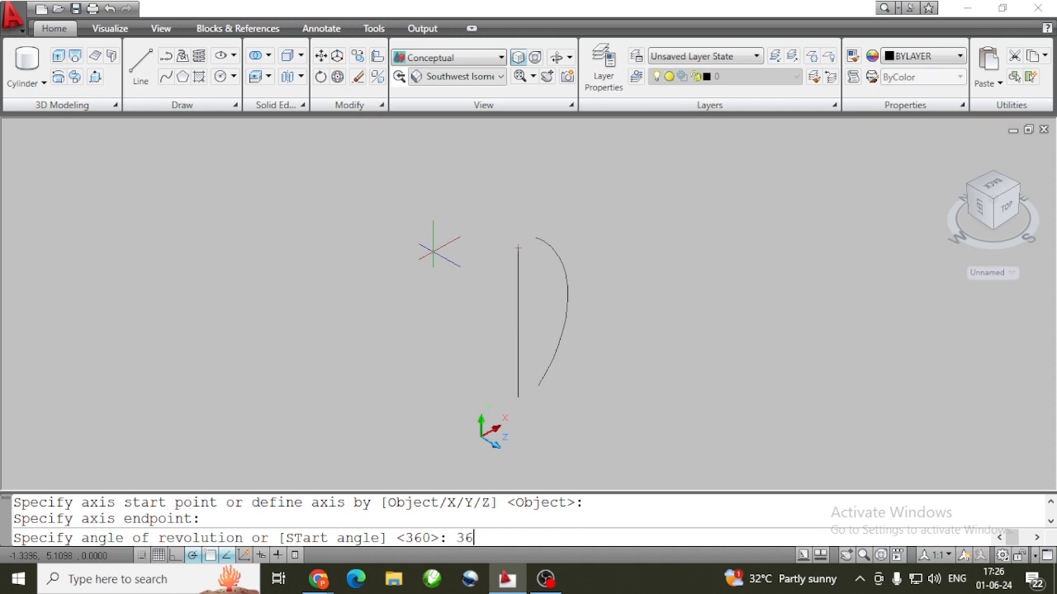
key("Return")
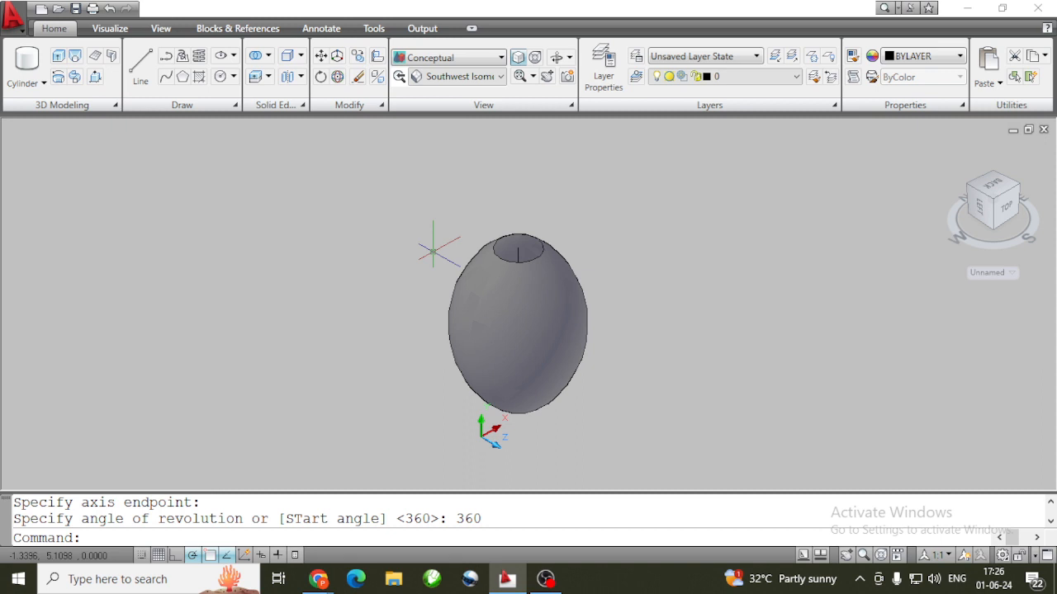
key("Escape")
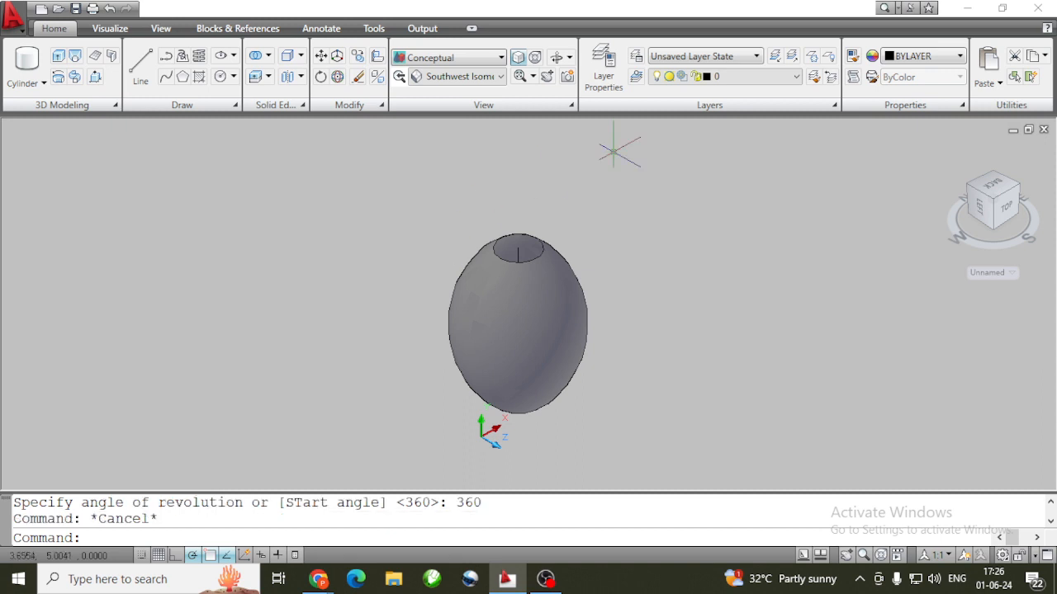
Delete the revolved surface around the vertical line and switch to the Front view
left_click(557, 57)
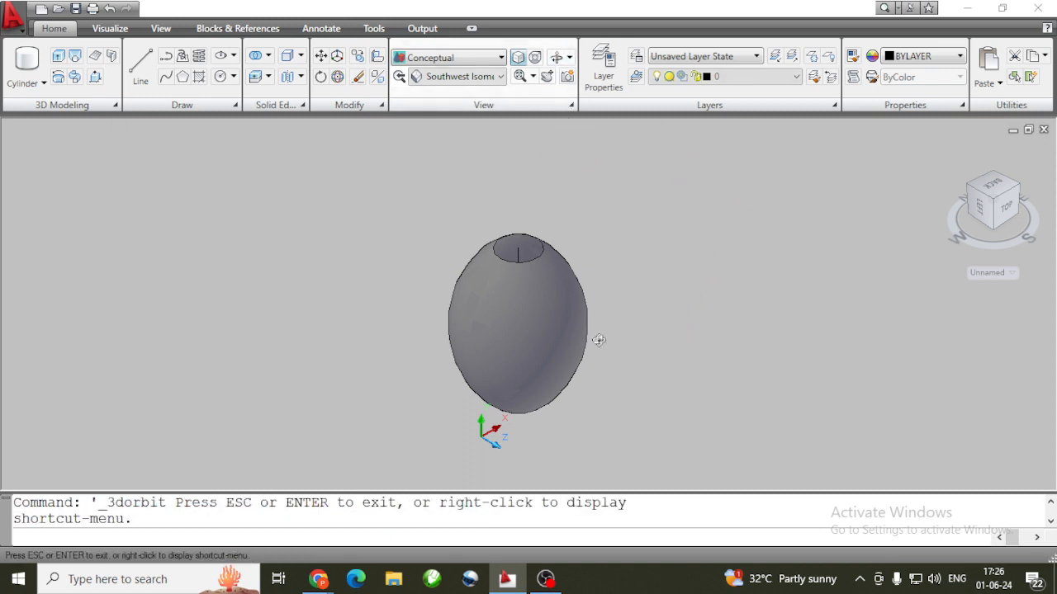
left_click_drag(562, 344, 561, 300)
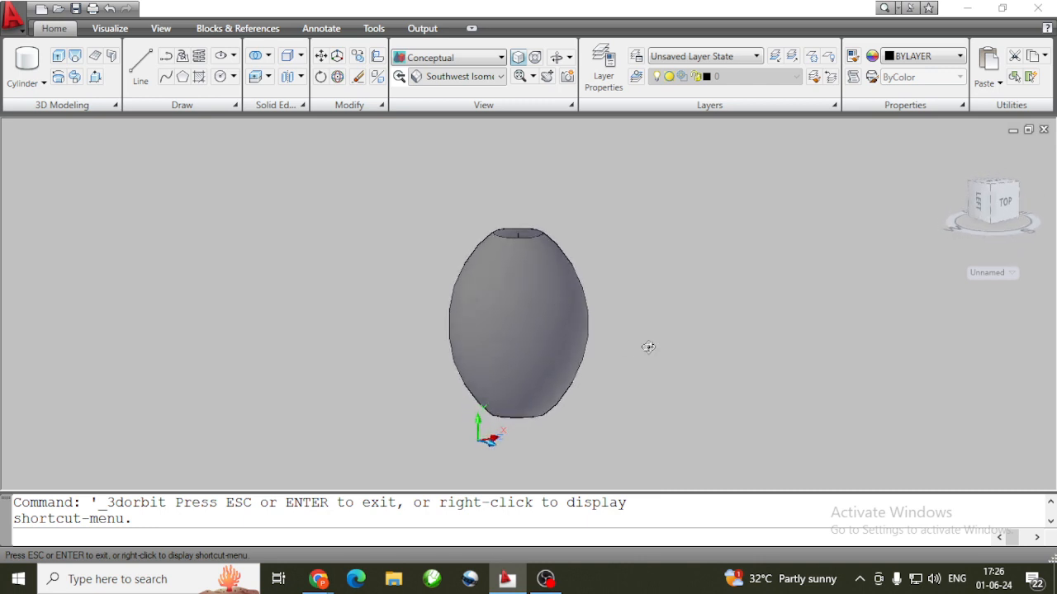
key("Escape")
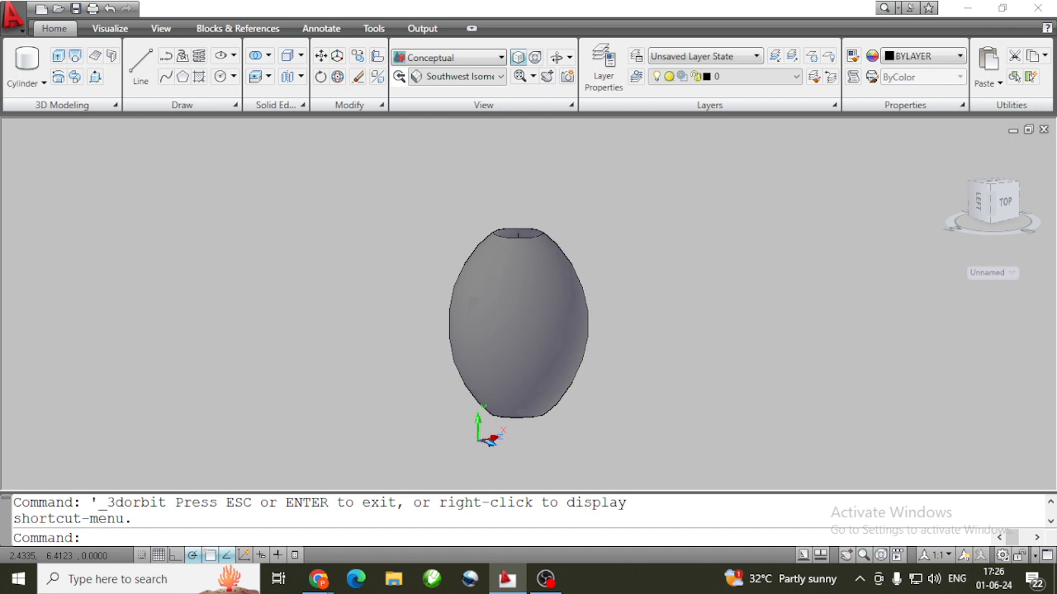
key("Escape")
left_click(563, 351)
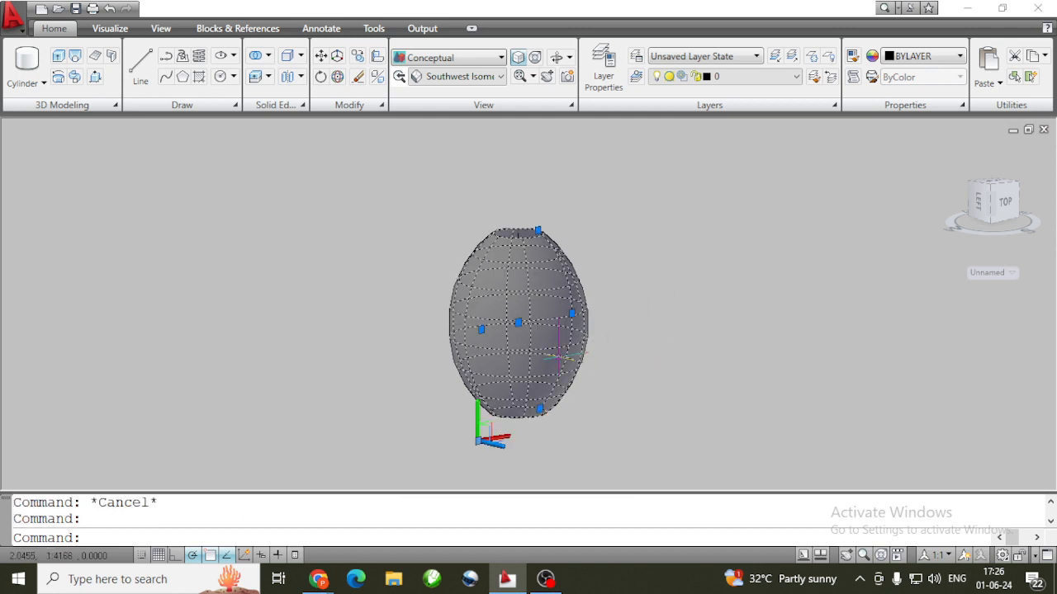
key("Delete")
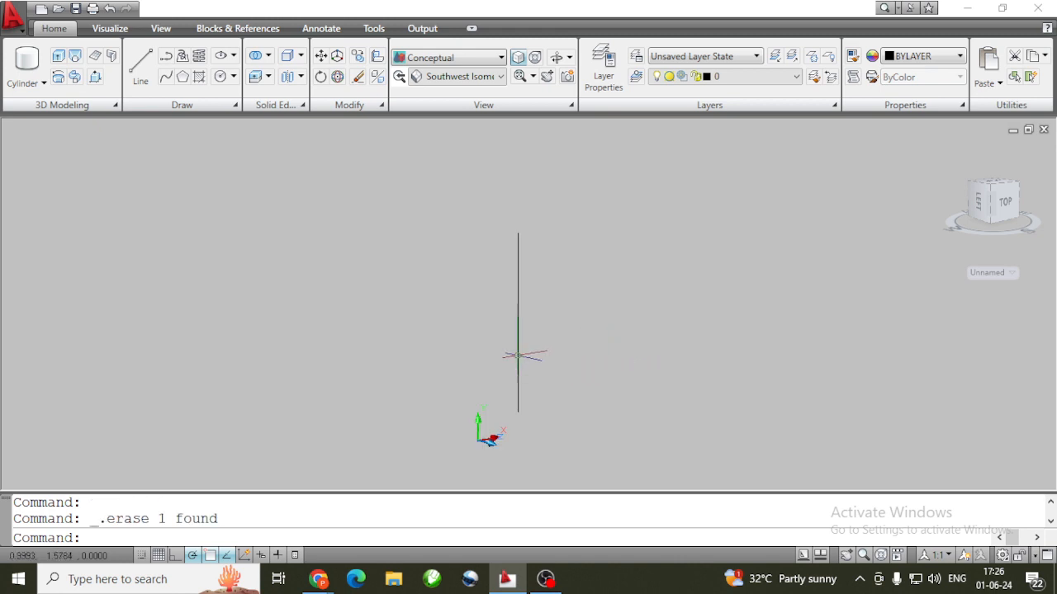
left_click(484, 80)
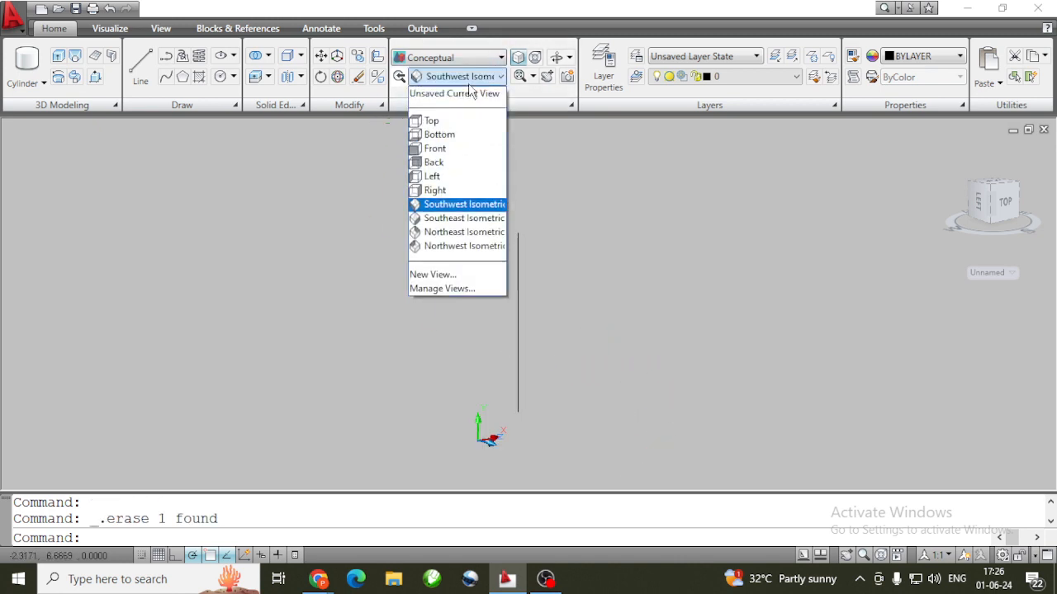
left_click(456, 148)
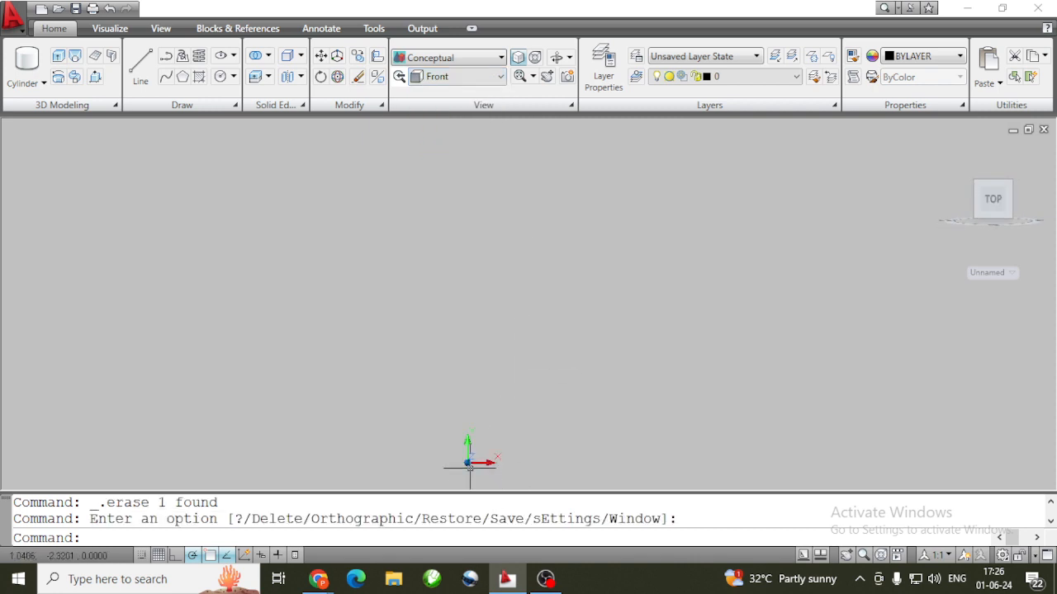
Start a 3D polyline profile at the vertical line's lower end, with a flat base, sloped lower corner and vertical side about 1.1 units tall
scroll(464, 417, "up", 5)
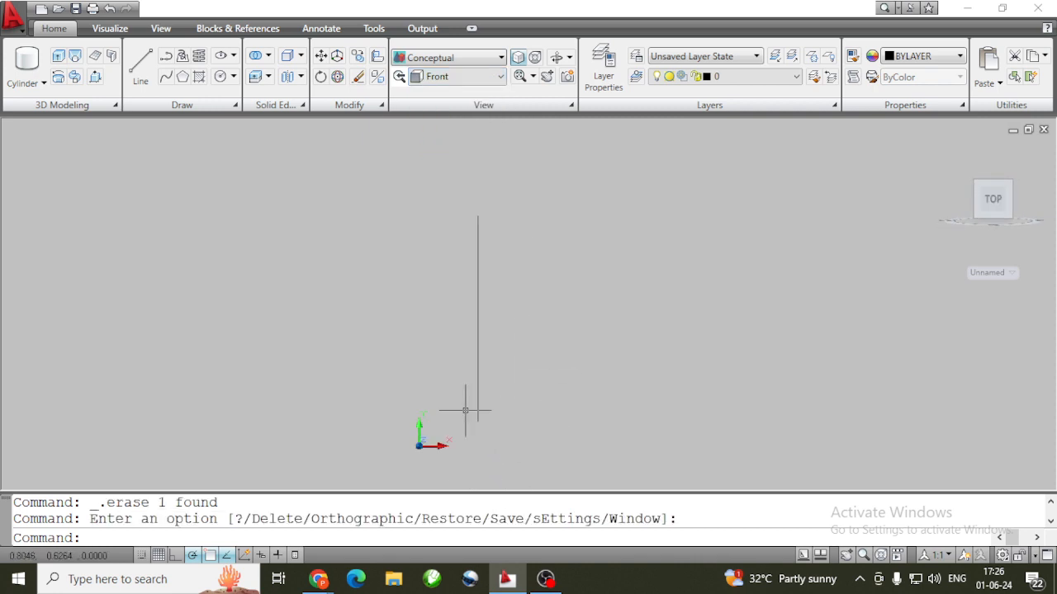
left_click(188, 106)
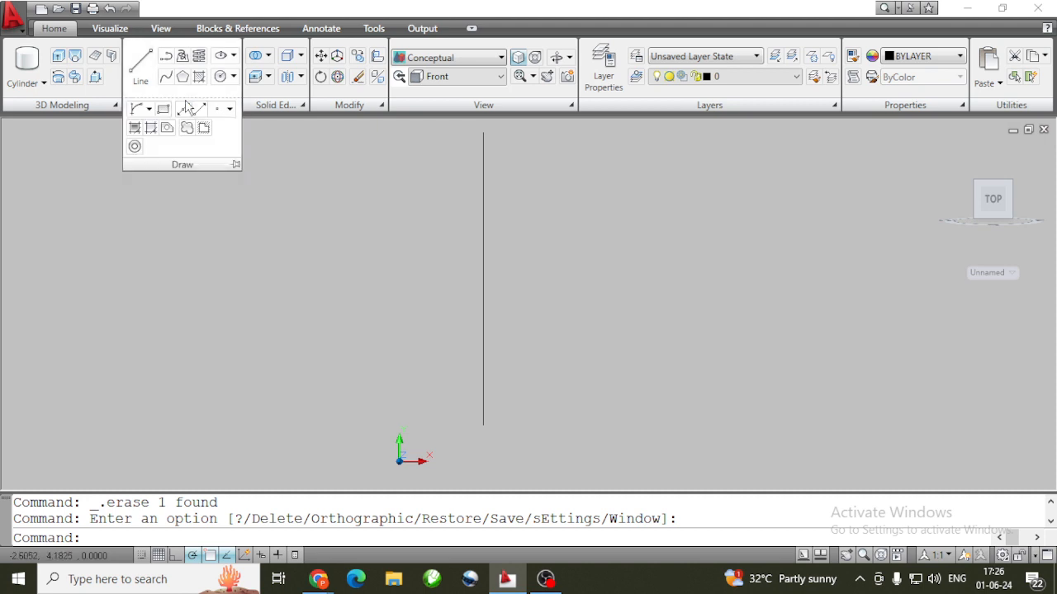
left_click(183, 58)
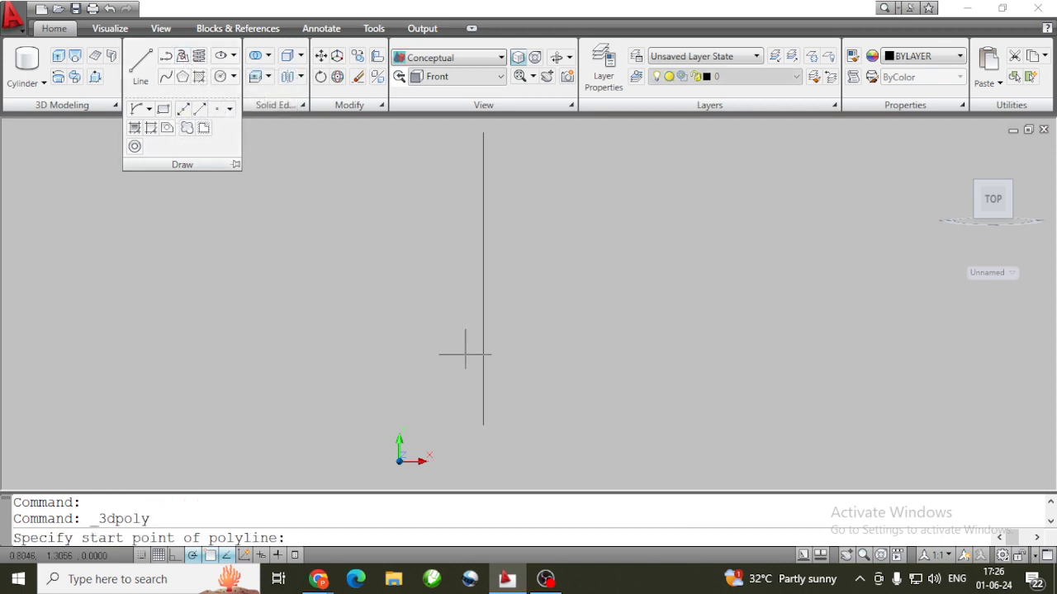
left_click(483, 425)
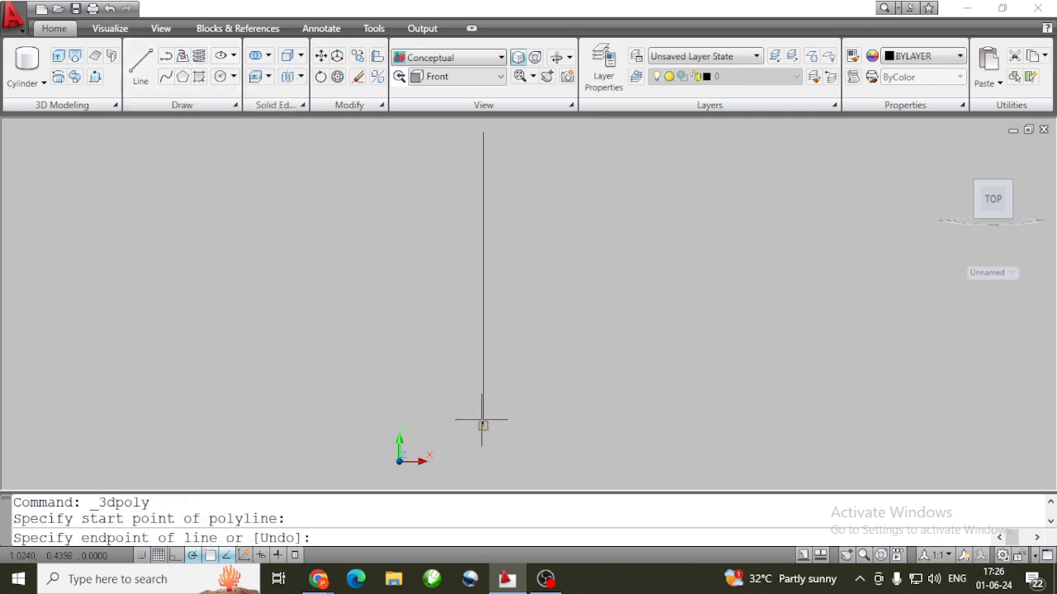
left_click(541, 425)
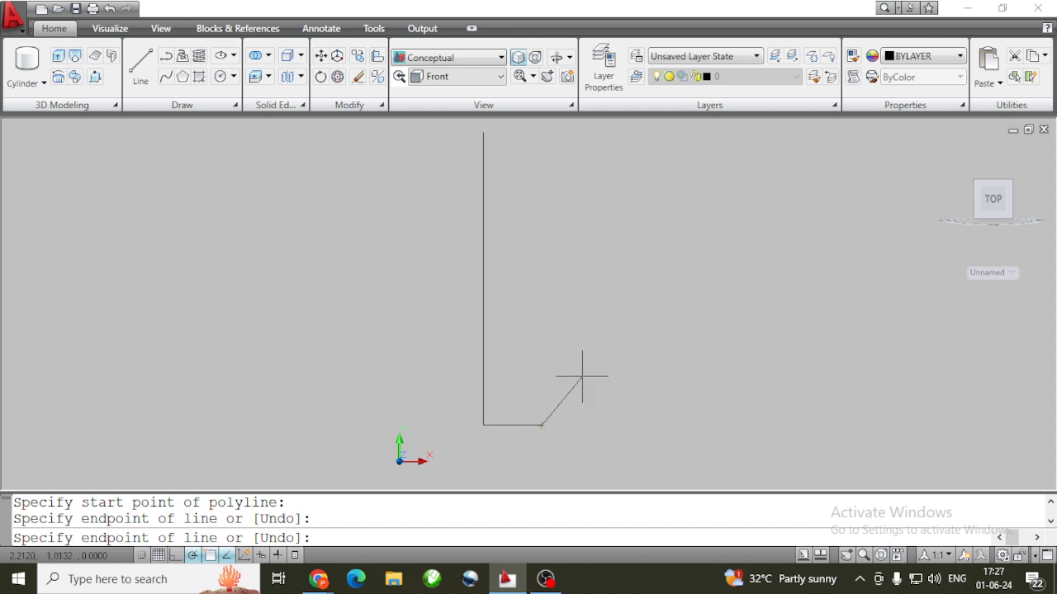
left_click(562, 400)
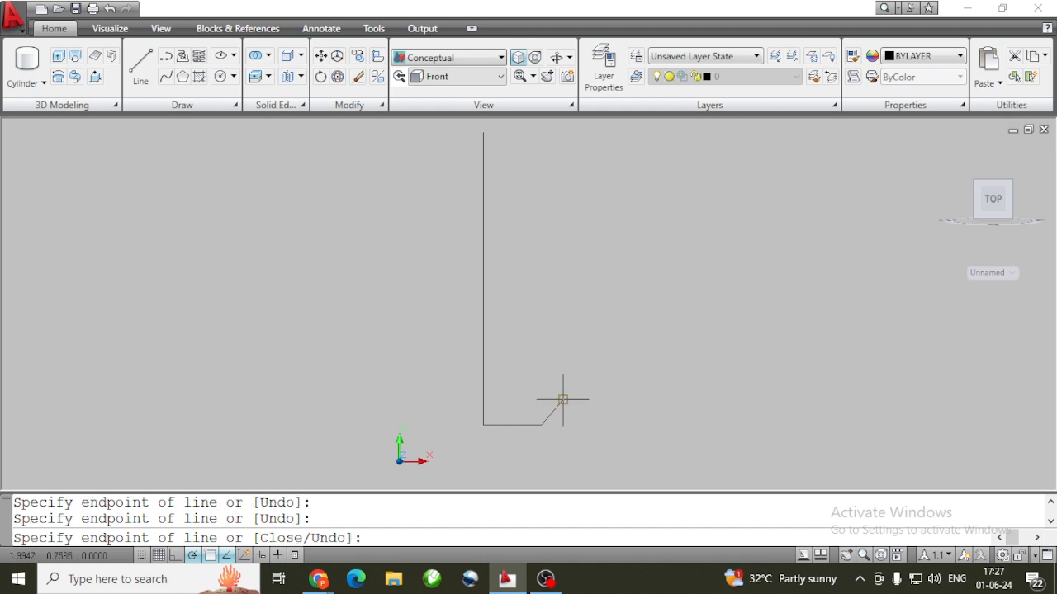
left_click(572, 361)
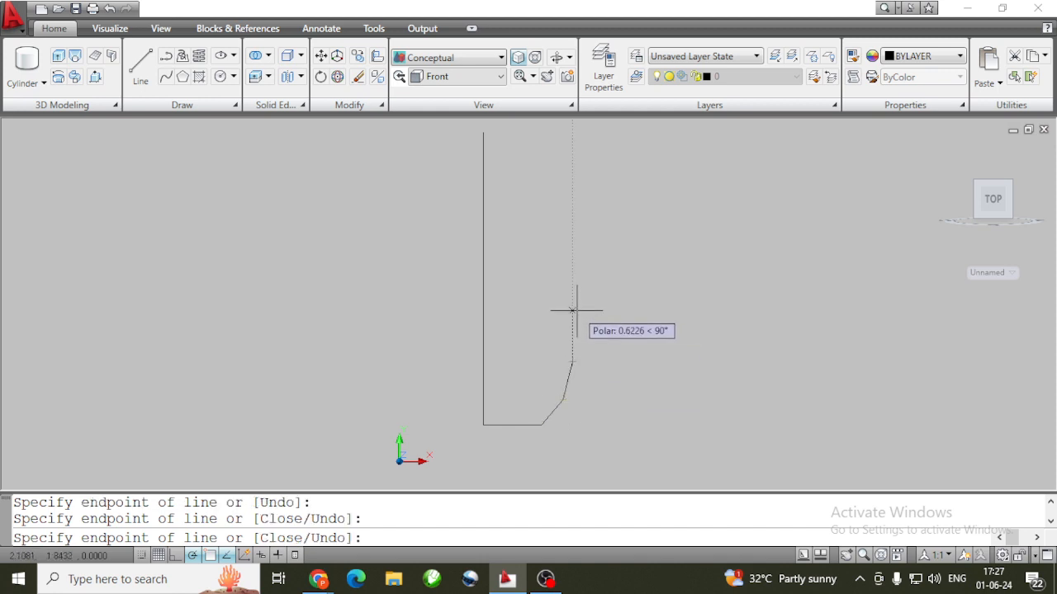
left_click(572, 268)
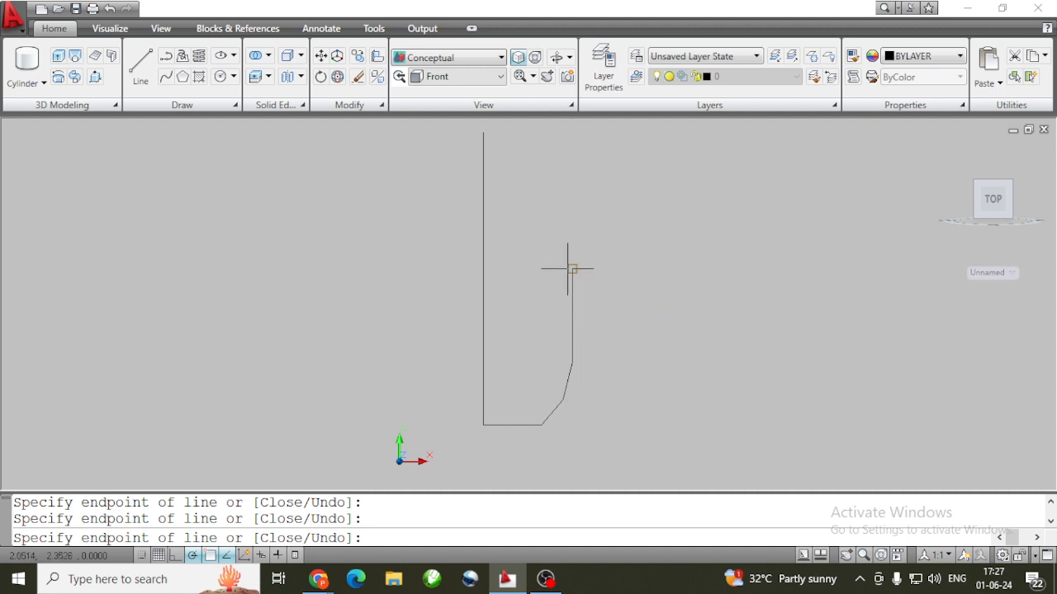
Continue the polyline with a sloping shoulder, a narrow neck beside the vertical line and a flared rim level with its upper end
left_click(551, 245)
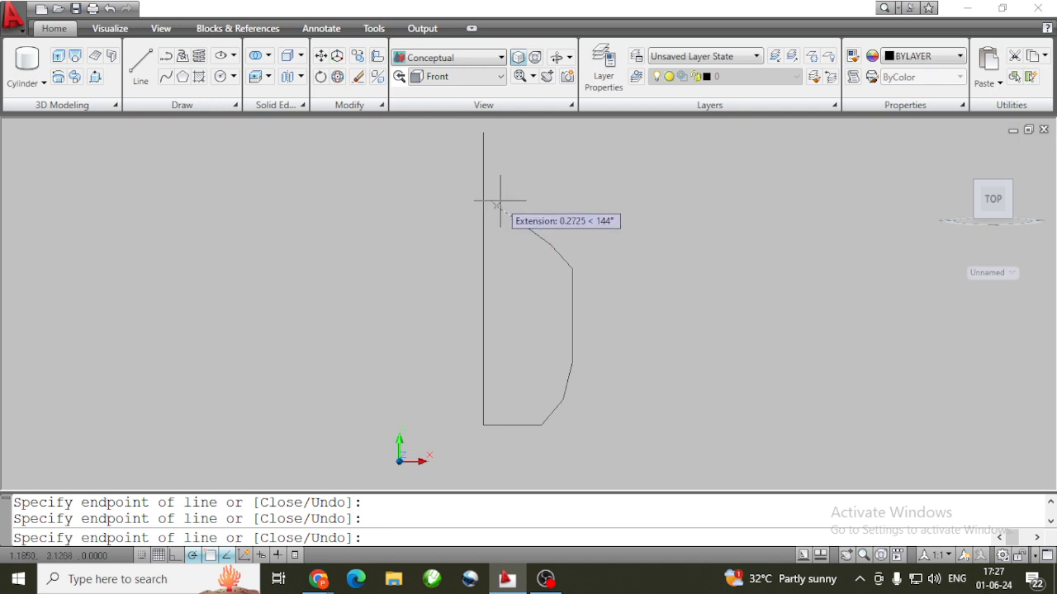
left_click(504, 199)
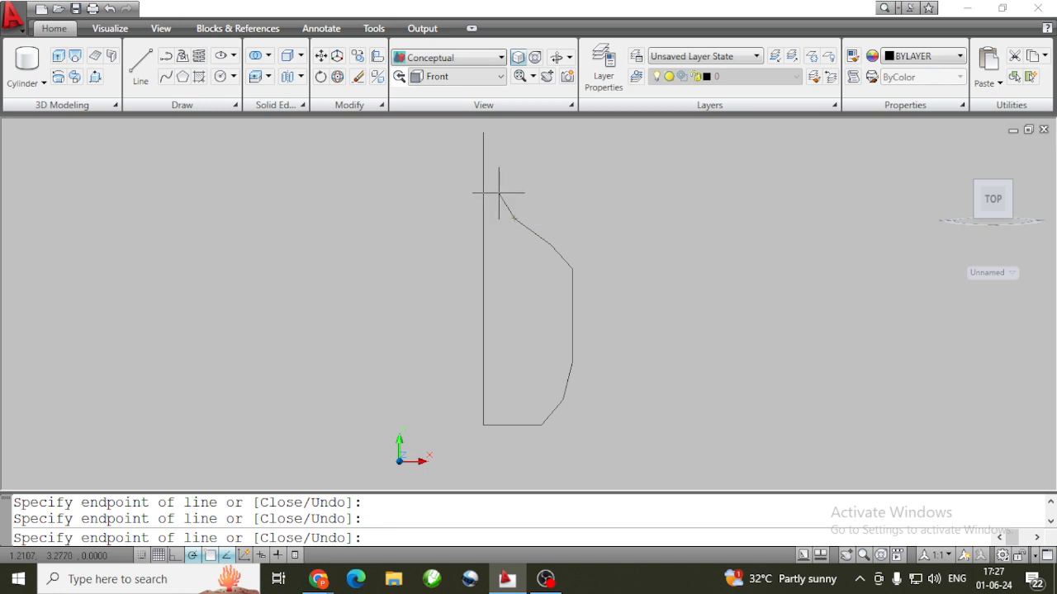
left_click(498, 193)
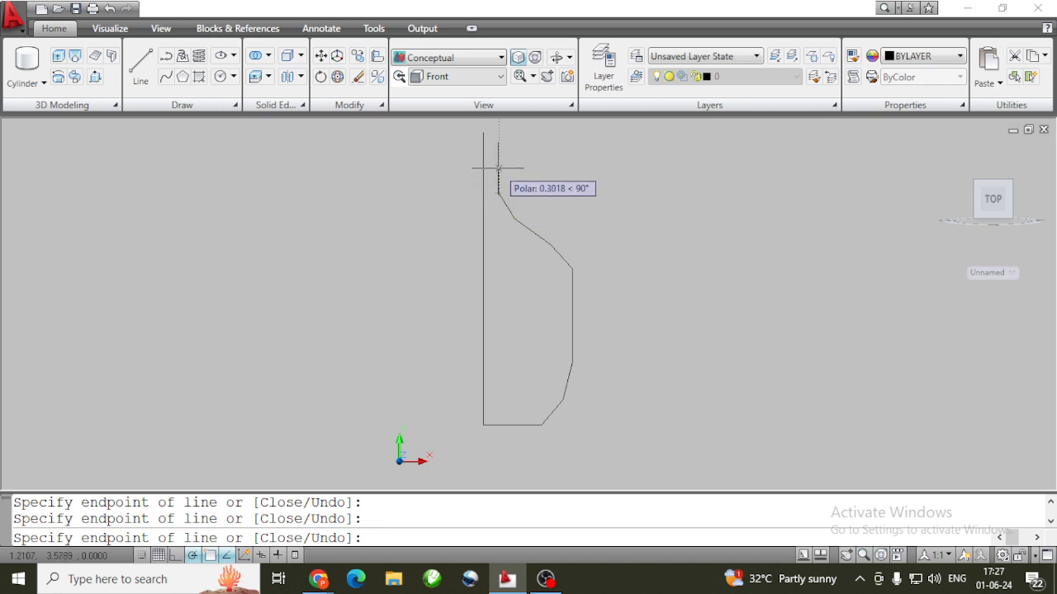
left_click(498, 169)
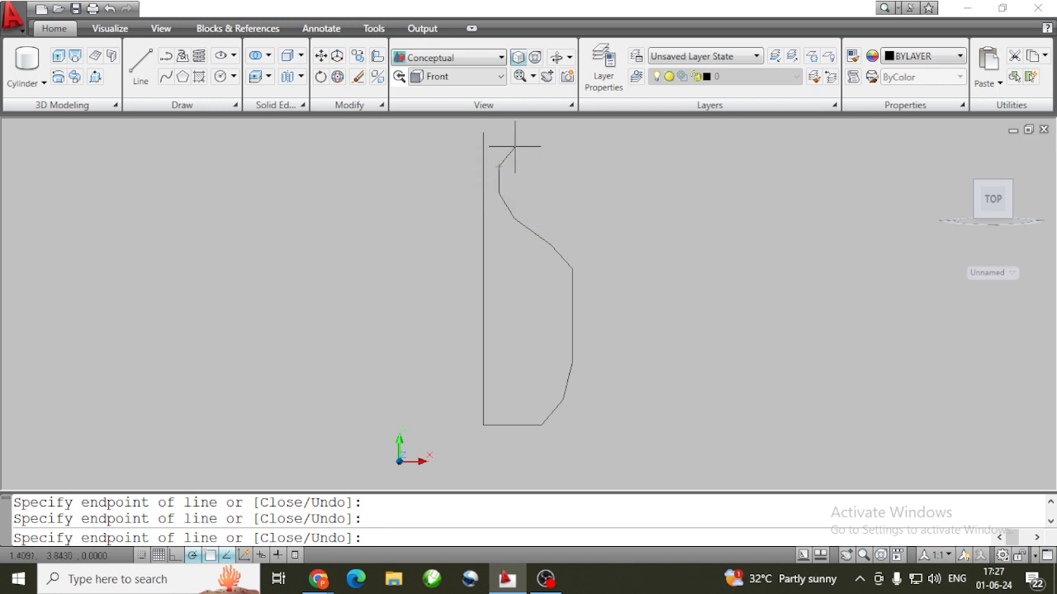
left_click(514, 146)
right_click(558, 162)
left_click(583, 172)
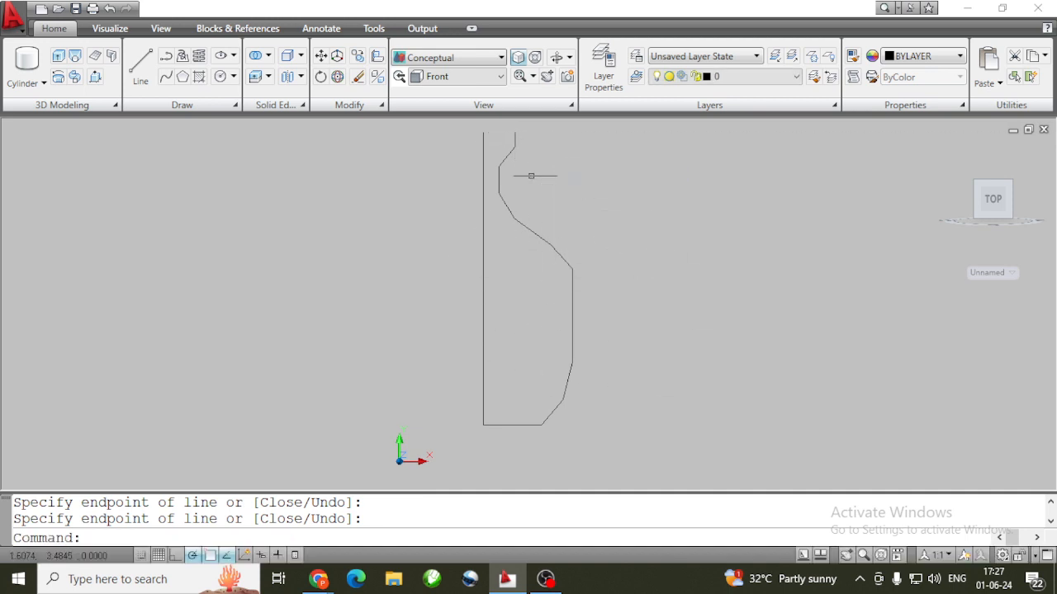
Revolve the vase profile polyline 360 degrees, using the two endpoints of the vertical line as the axis
left_click(499, 78)
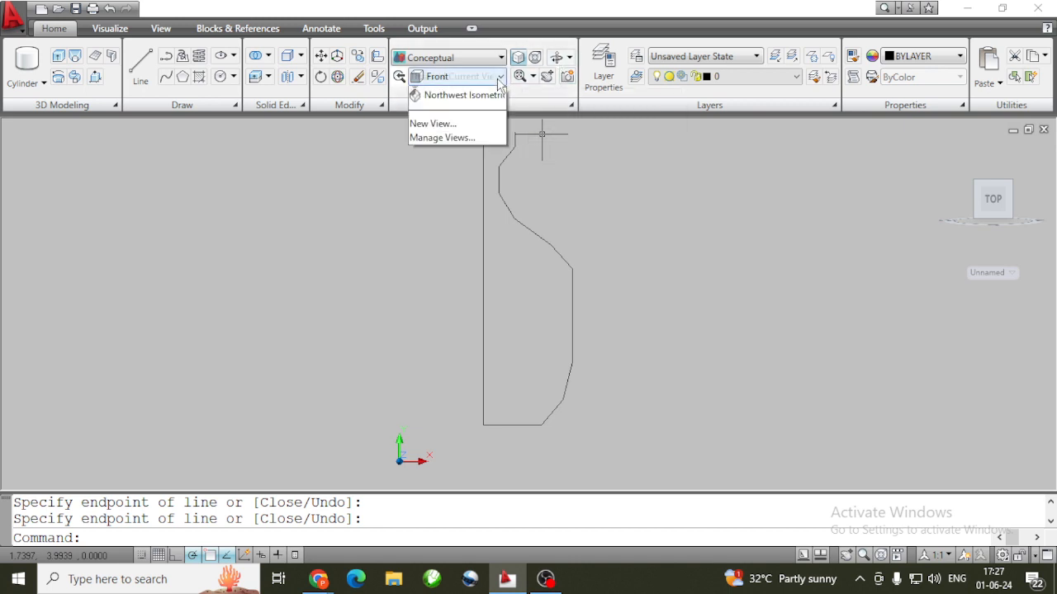
left_click(650, 217)
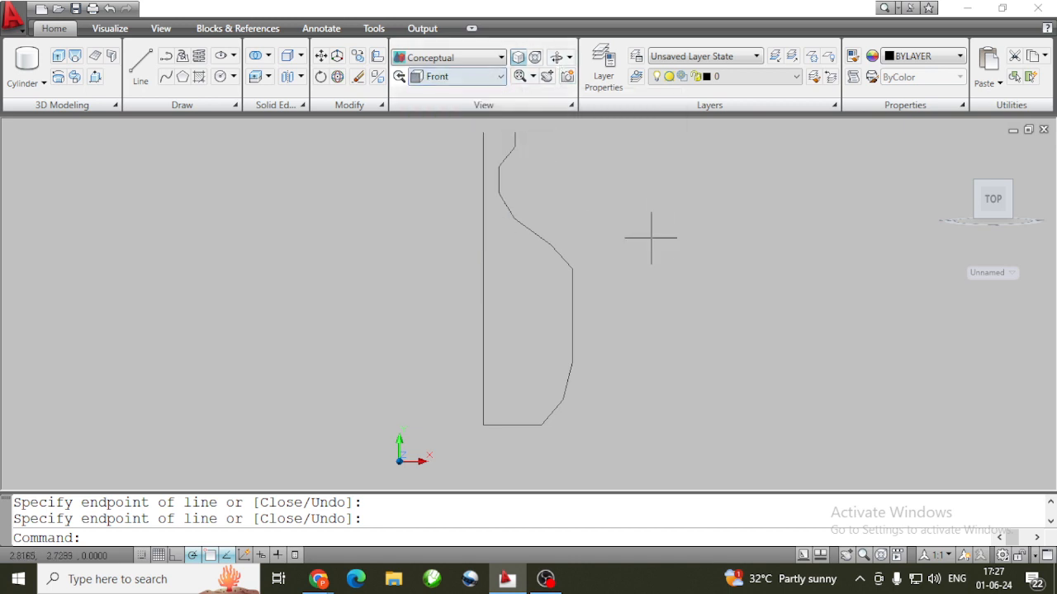
left_click(59, 77)
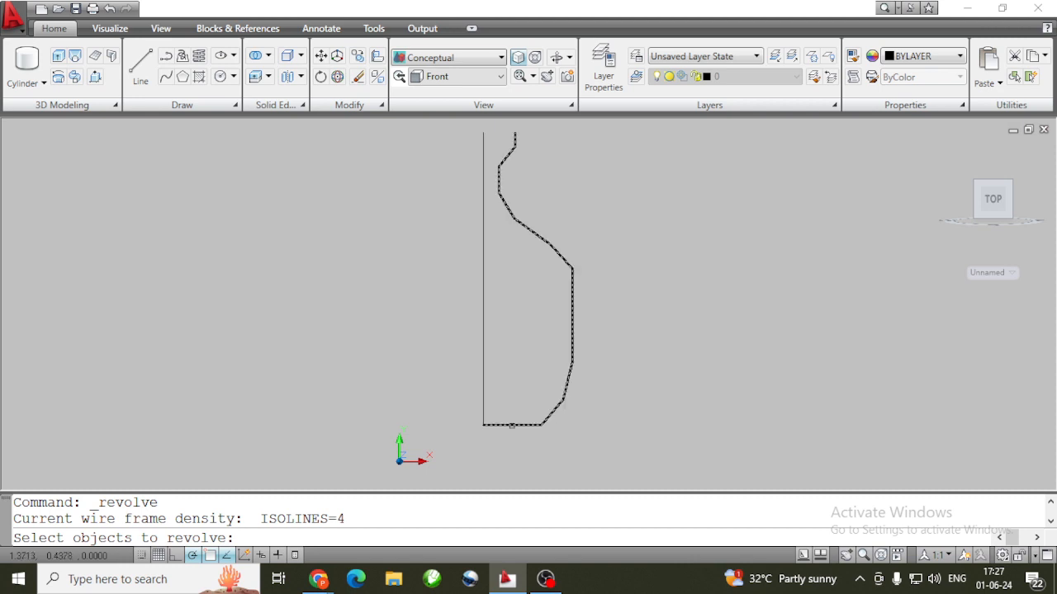
left_click(512, 426)
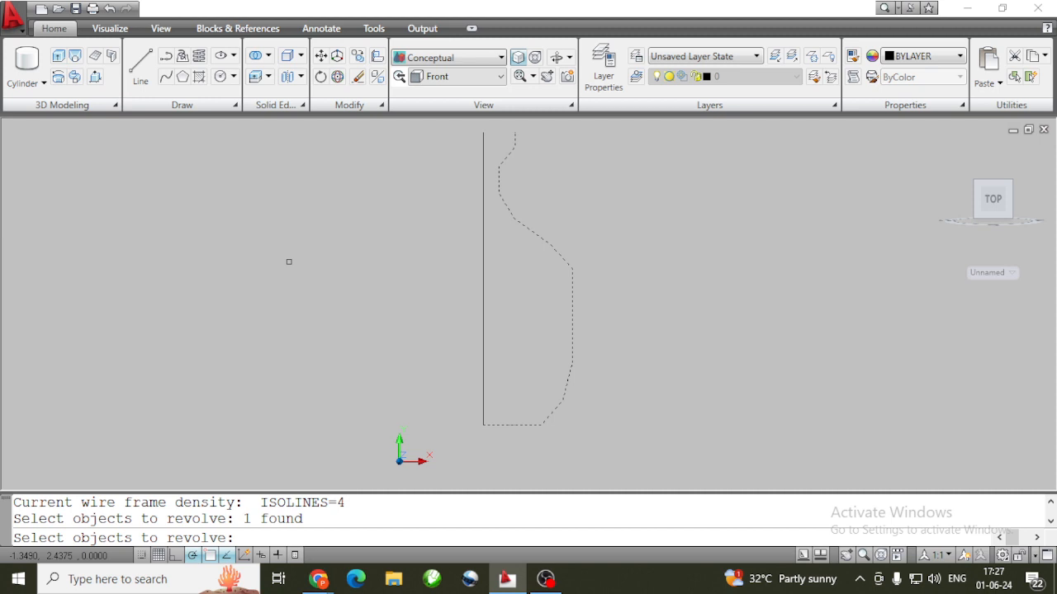
key("Return")
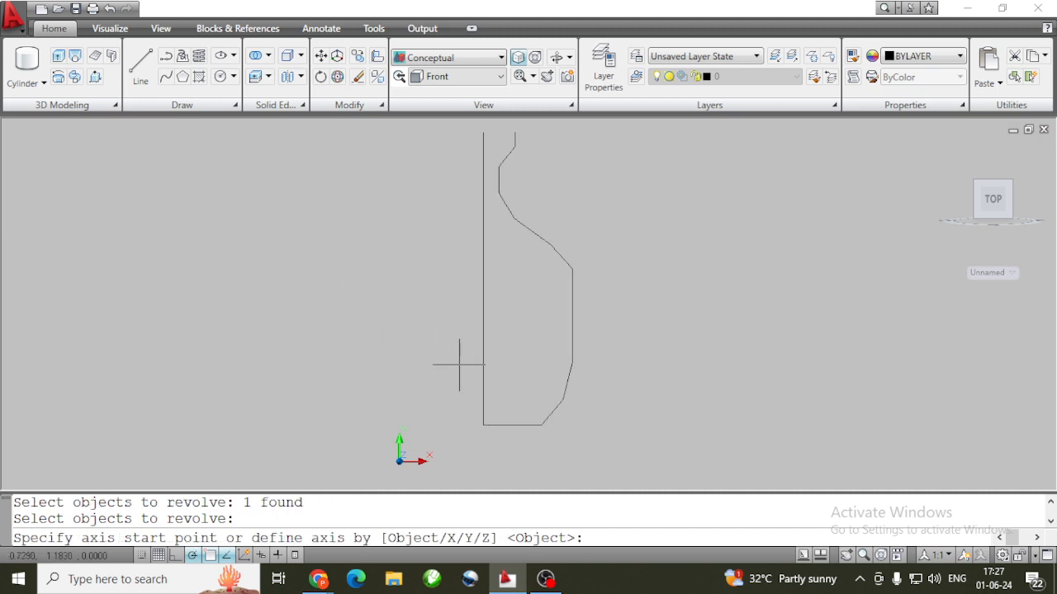
left_click(483, 425)
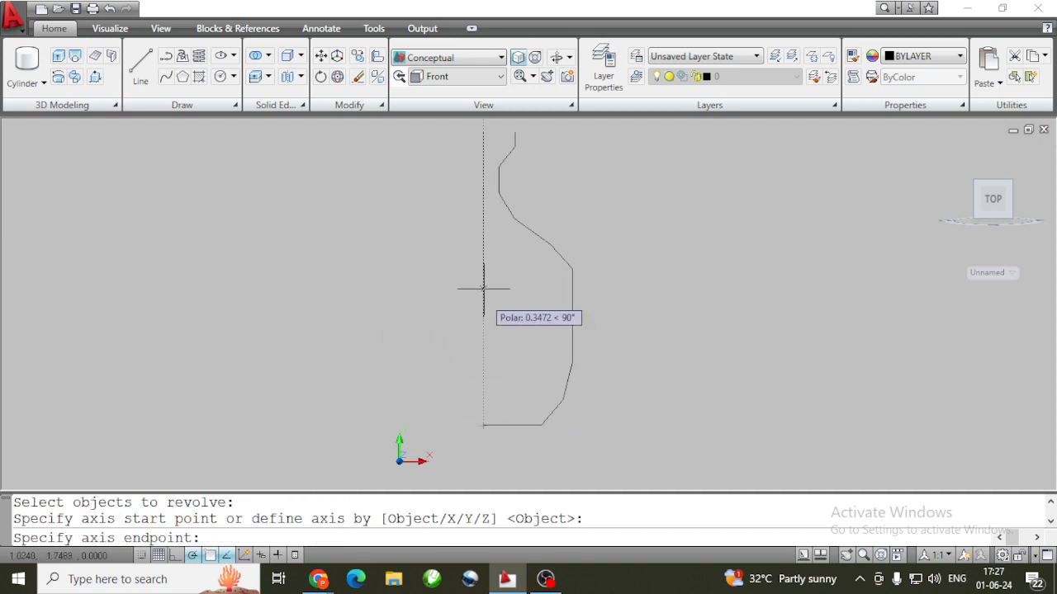
left_click(483, 132)
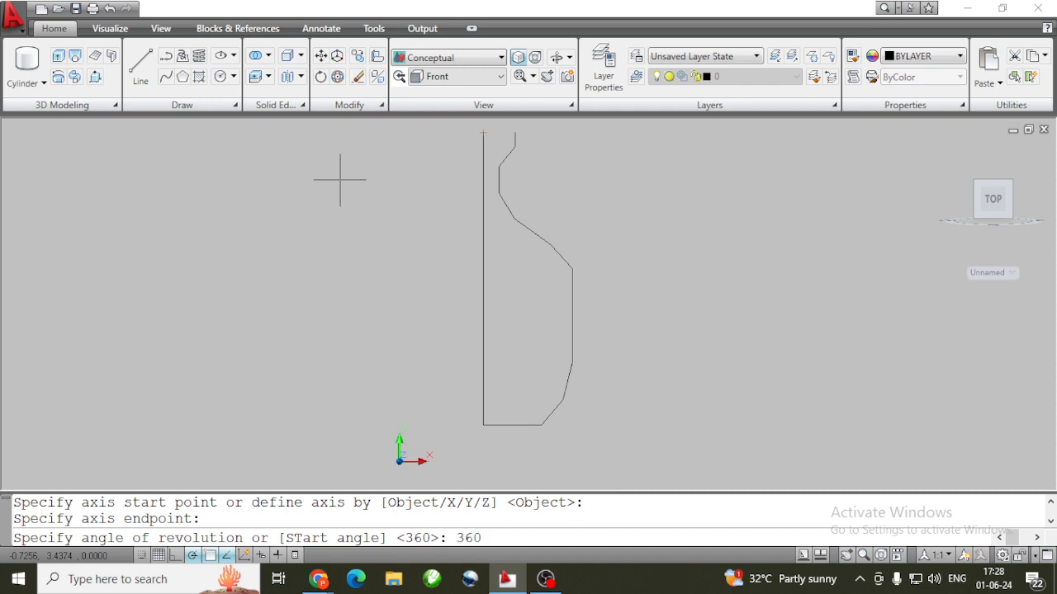
type("360")
key("Return")
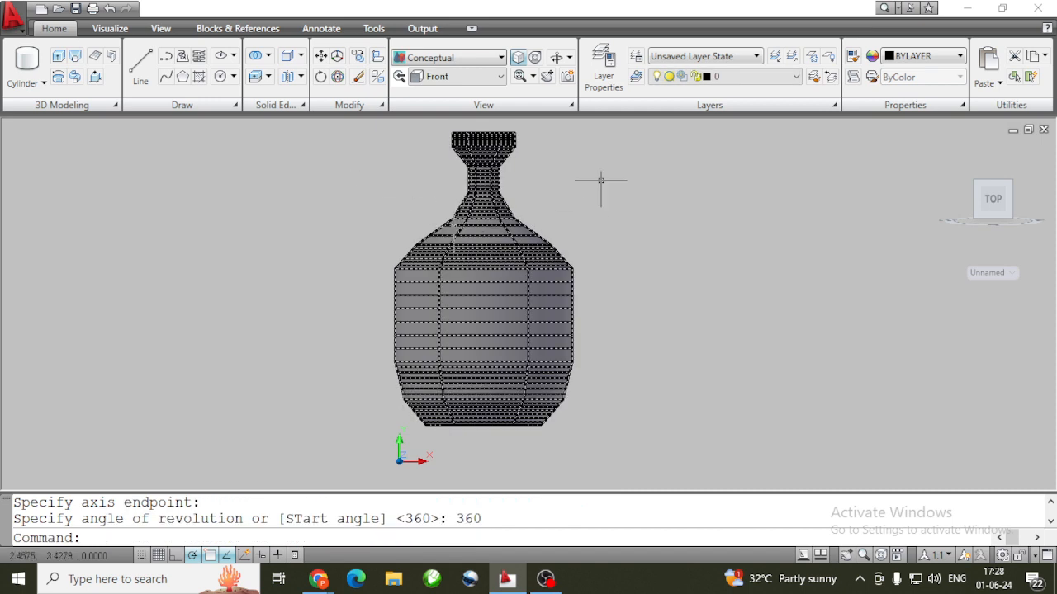
Orbit around the revolved vase to examine its open rim and its body from above and from the side
left_click(558, 56)
left_click_drag(501, 241, 545, 287)
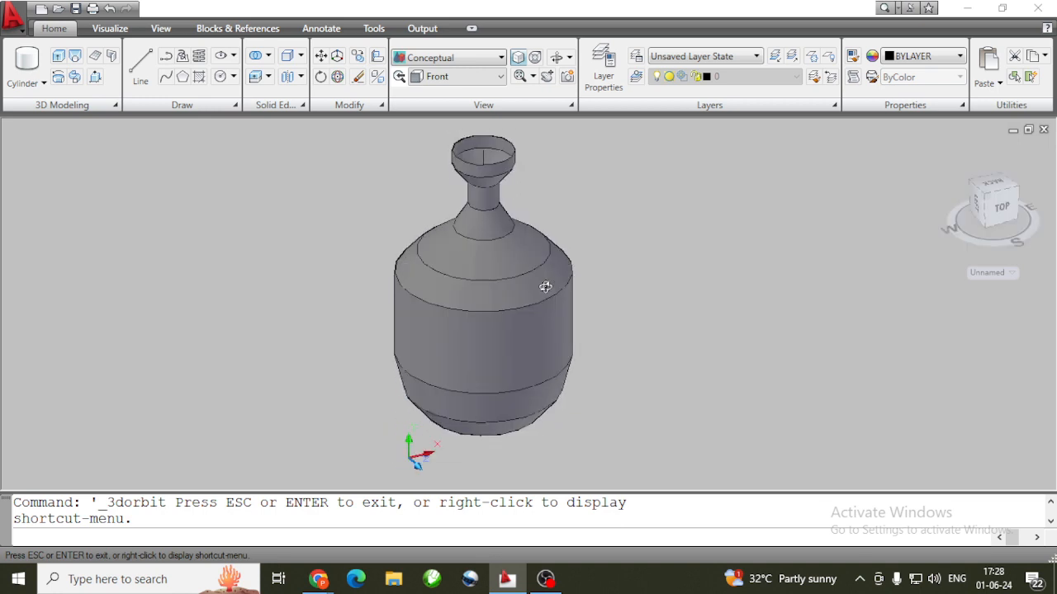
left_click_drag(419, 292, 600, 267)
left_click_drag(434, 290, 453, 227)
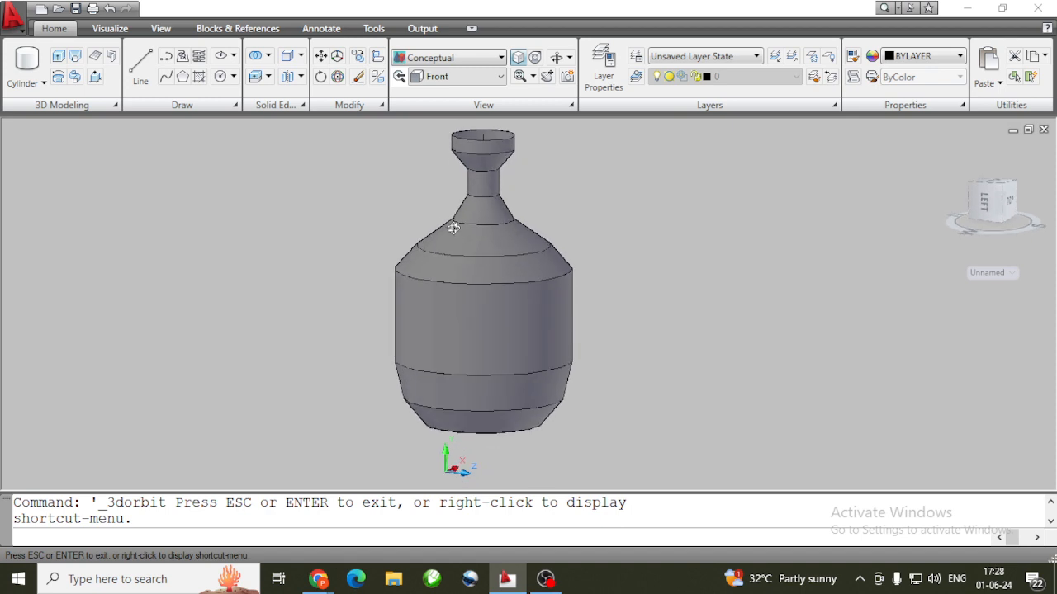
key("Escape")
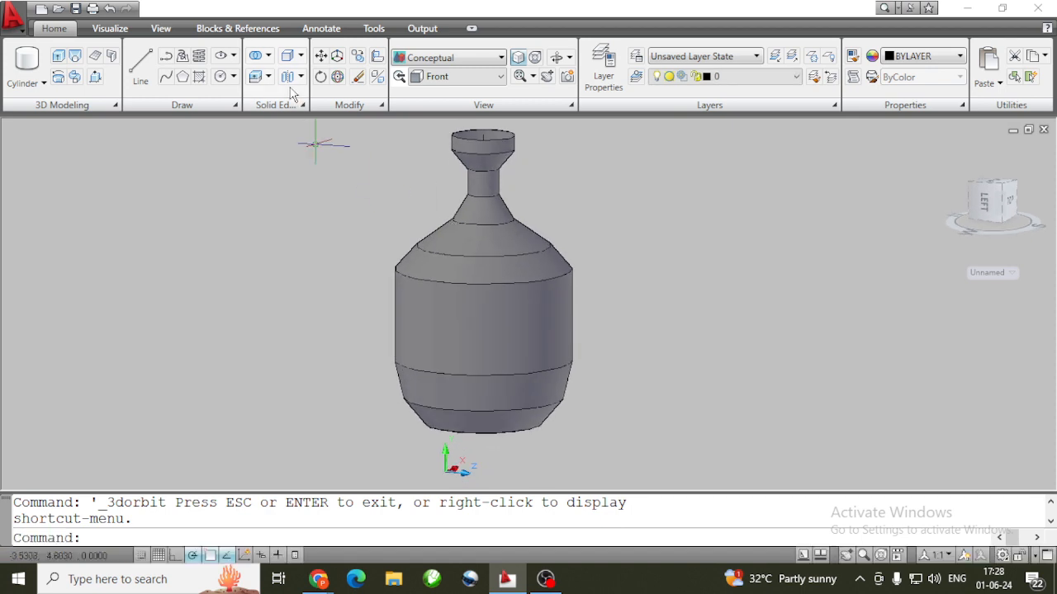
Delete the revolved vase, keeping the vertical axis line
key("Escape")
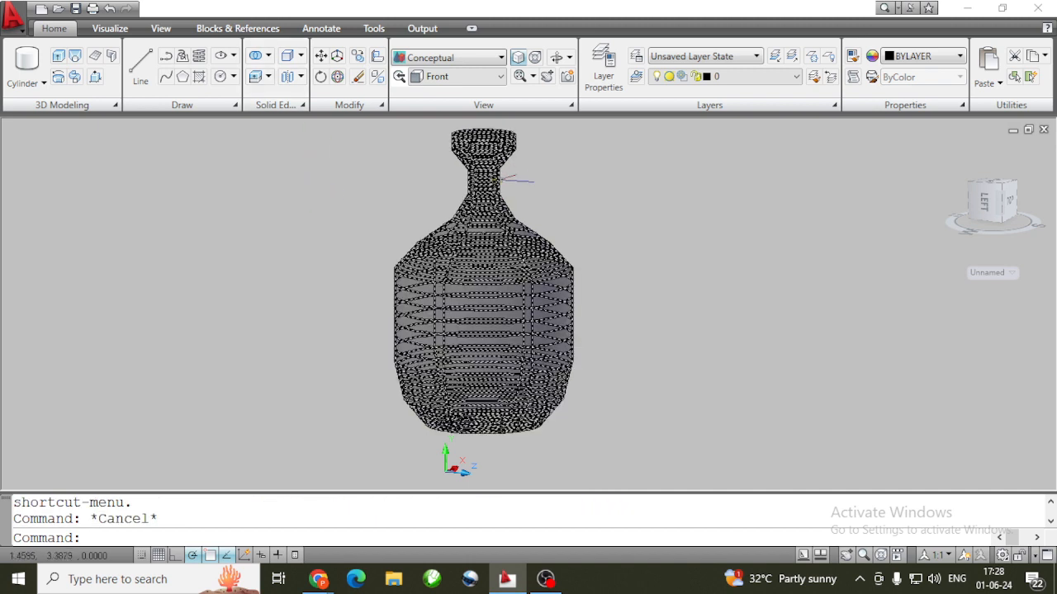
left_click(496, 181)
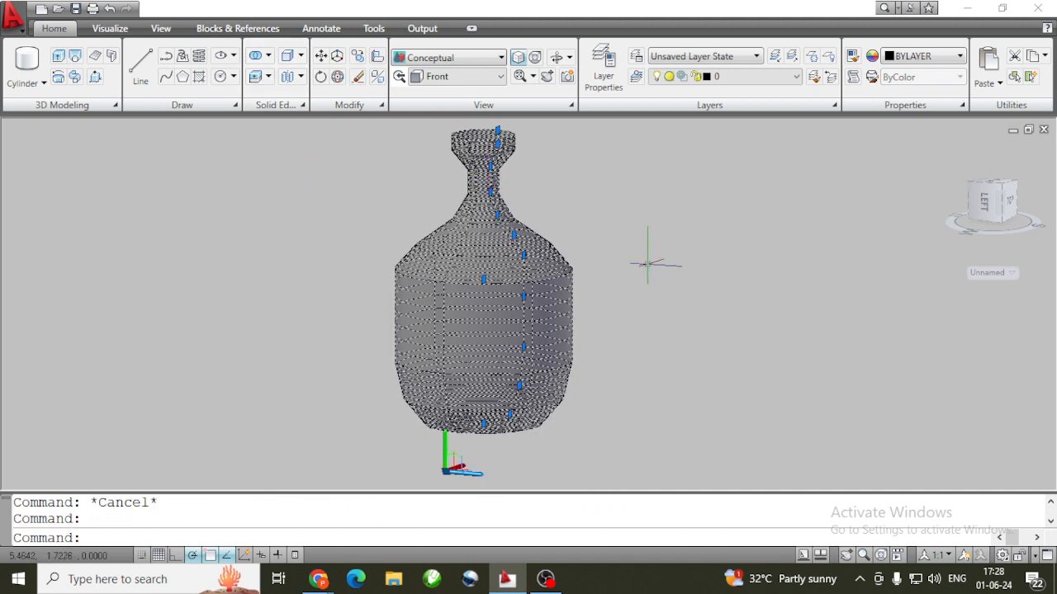
key("Delete")
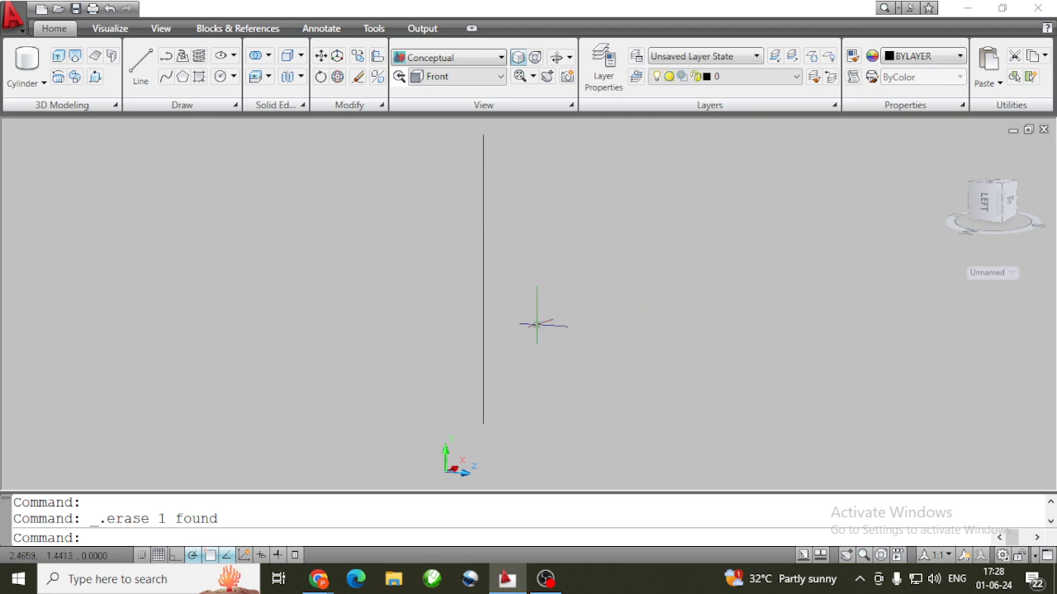
left_click(184, 58)
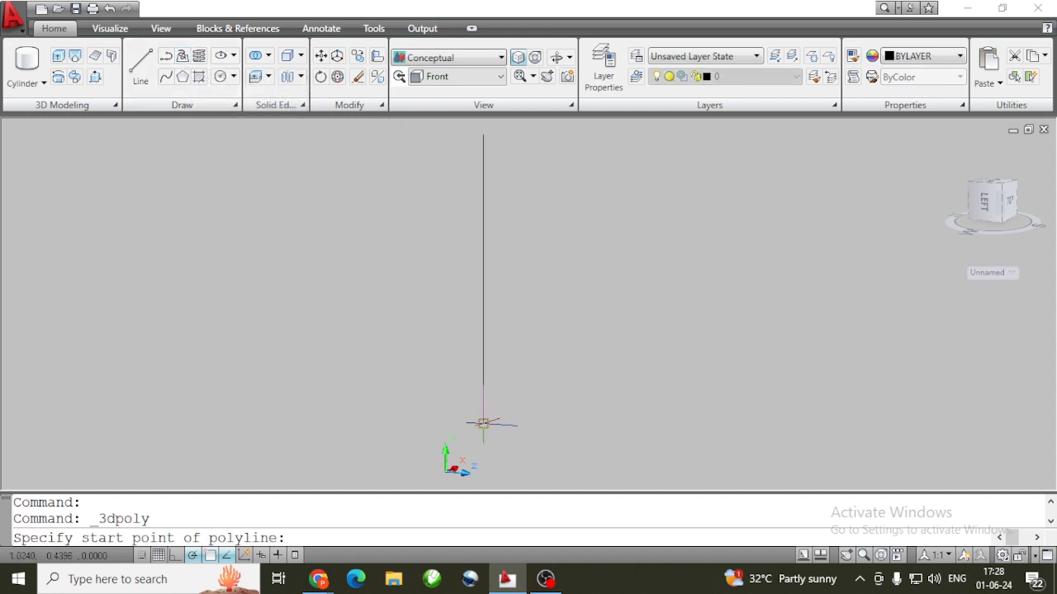
left_click(483, 424)
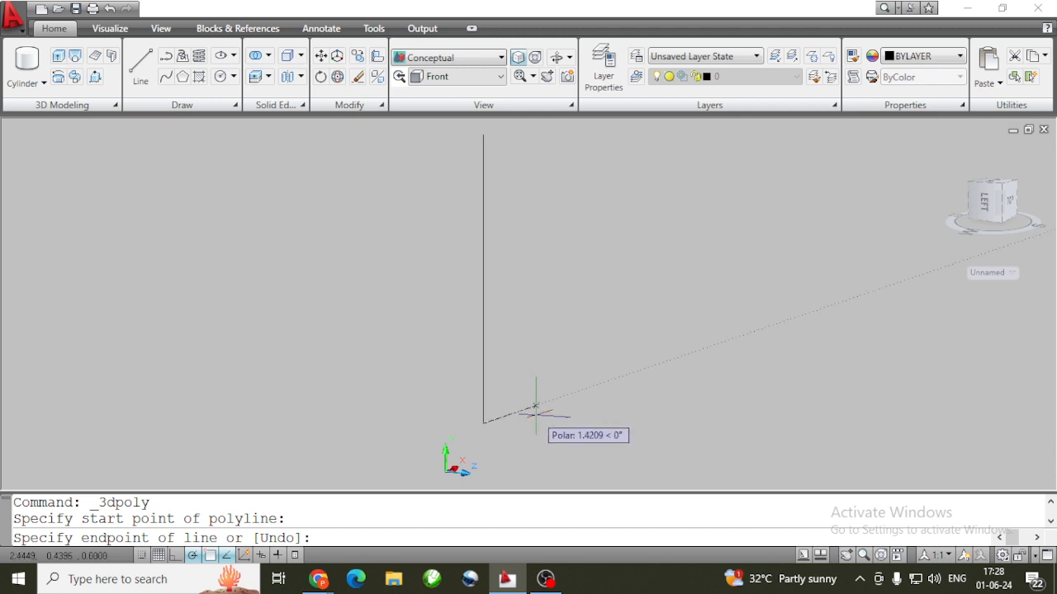
key("Escape")
left_click(182, 55)
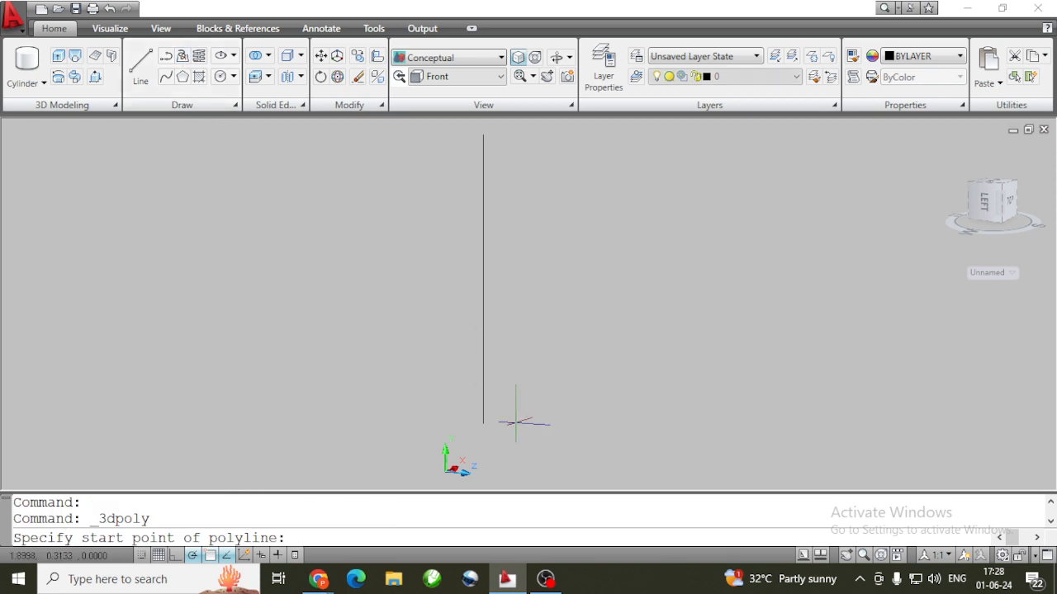
left_click(483, 424)
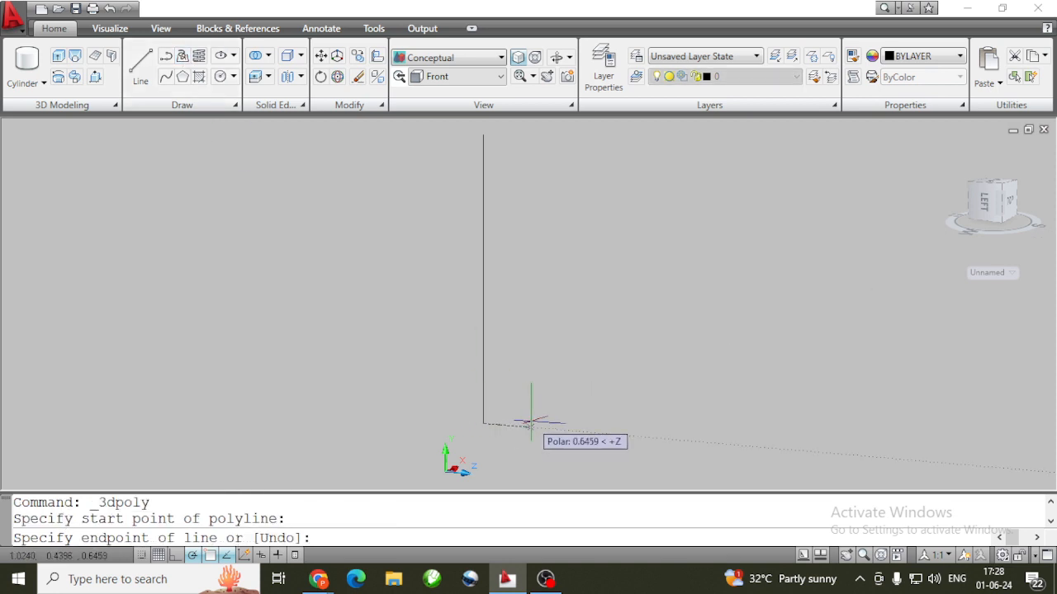
key("Escape")
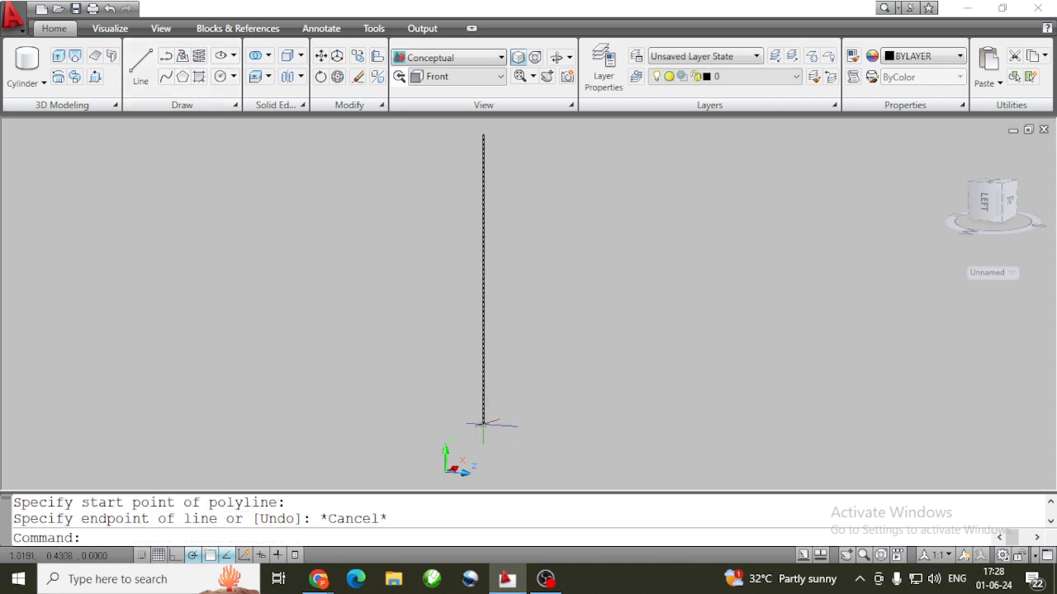
left_click(183, 56)
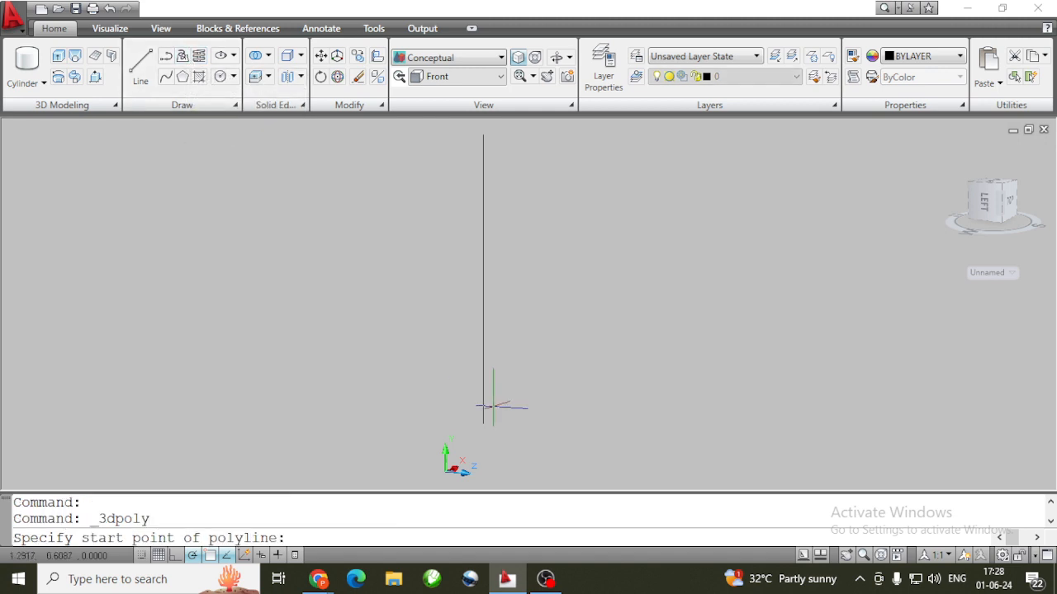
left_click(483, 424)
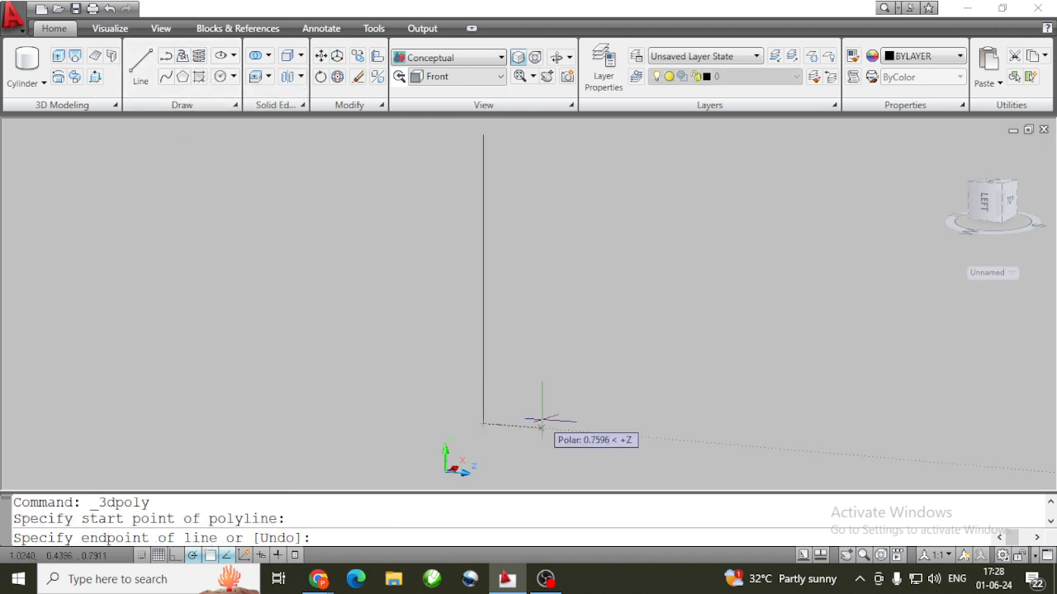
key("Escape")
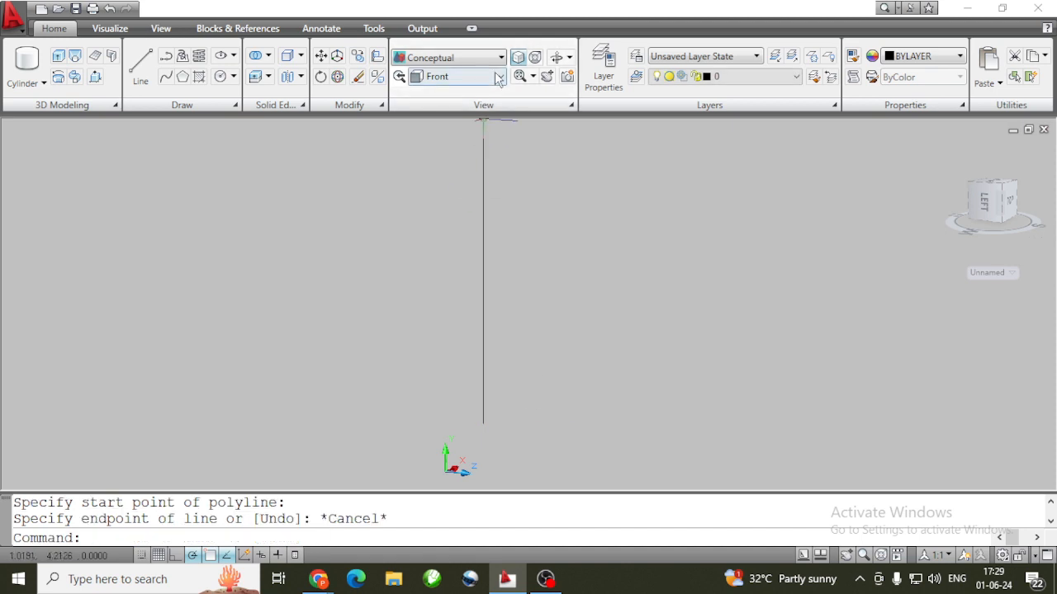
Set the view to Southwest Isometric and then to Front so the vertical line is seen straight on
left_click(458, 76)
left_click(459, 203)
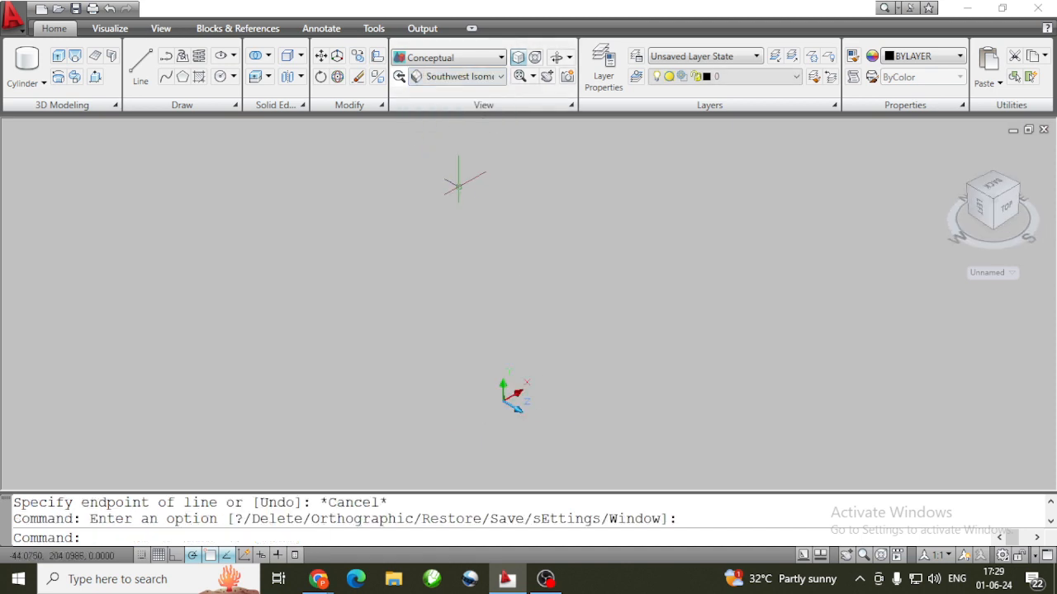
left_click(460, 76)
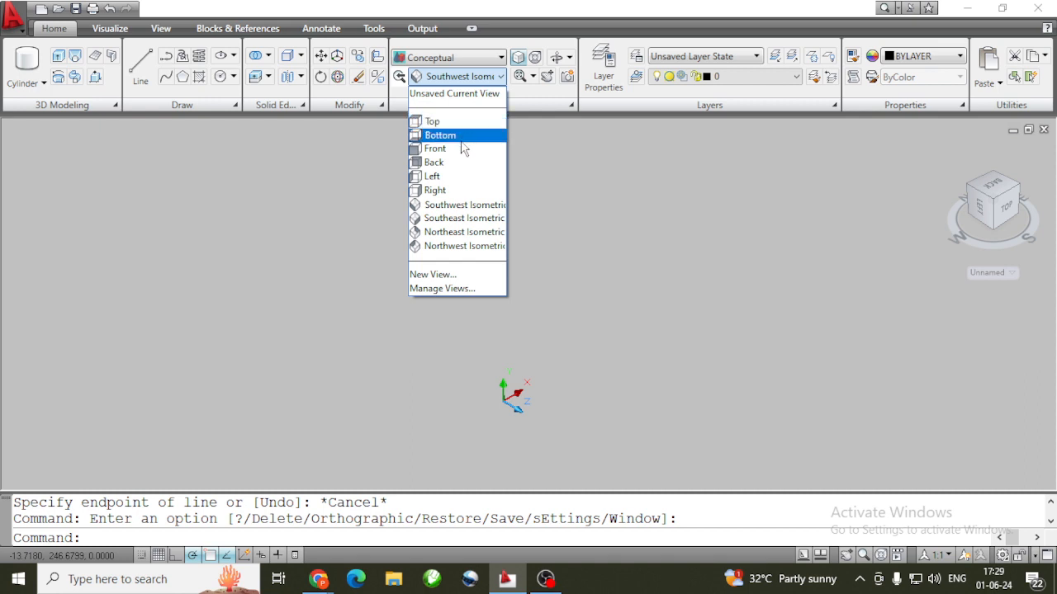
left_click(460, 148)
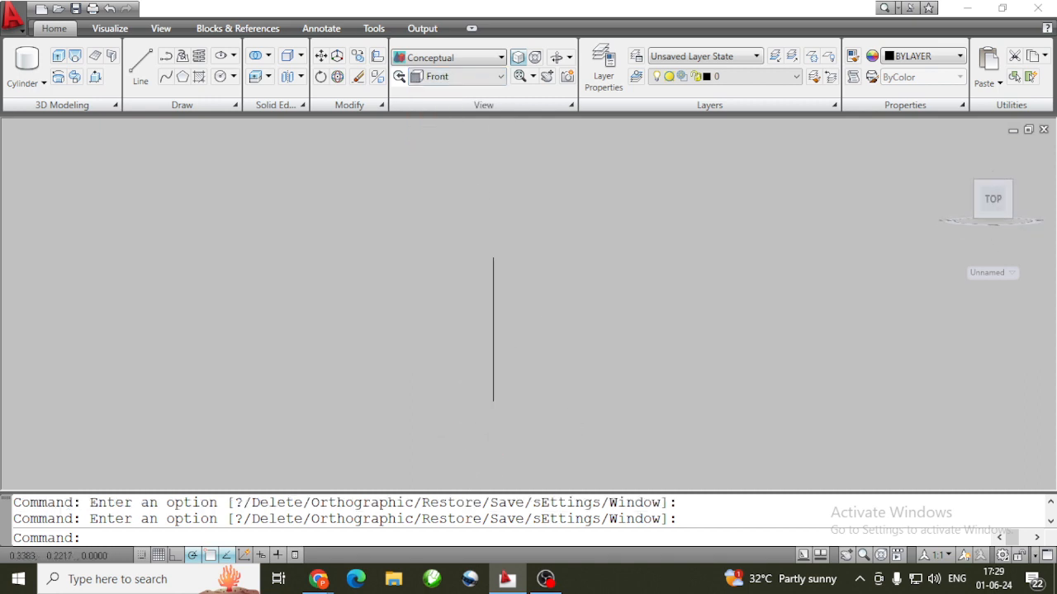
Start a 3D polyline at the vertical line's lower end with a short horizontal base and a long side sloping outward
left_click(182, 57)
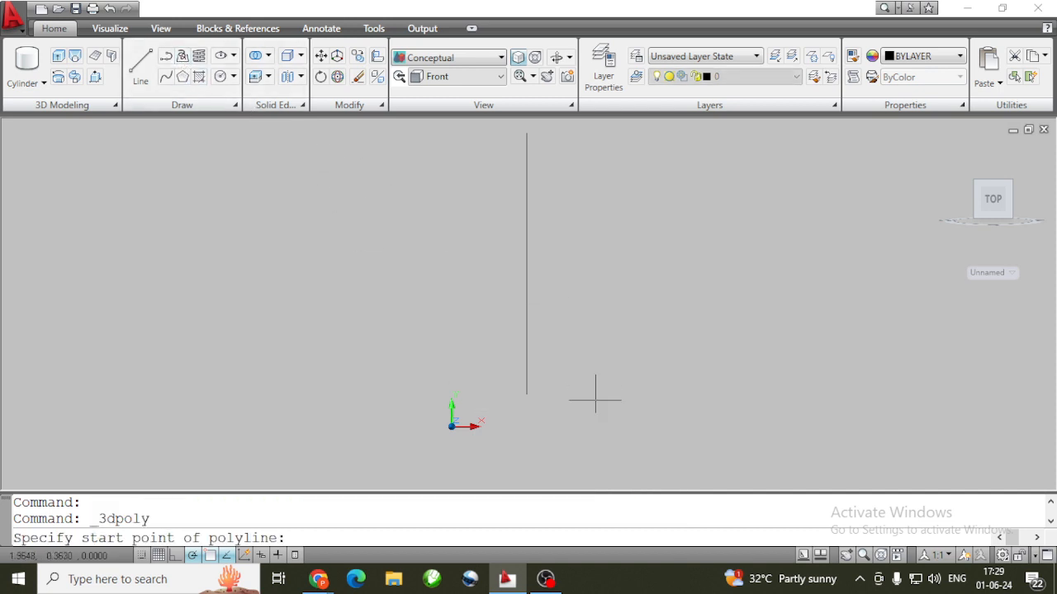
left_click(526, 394)
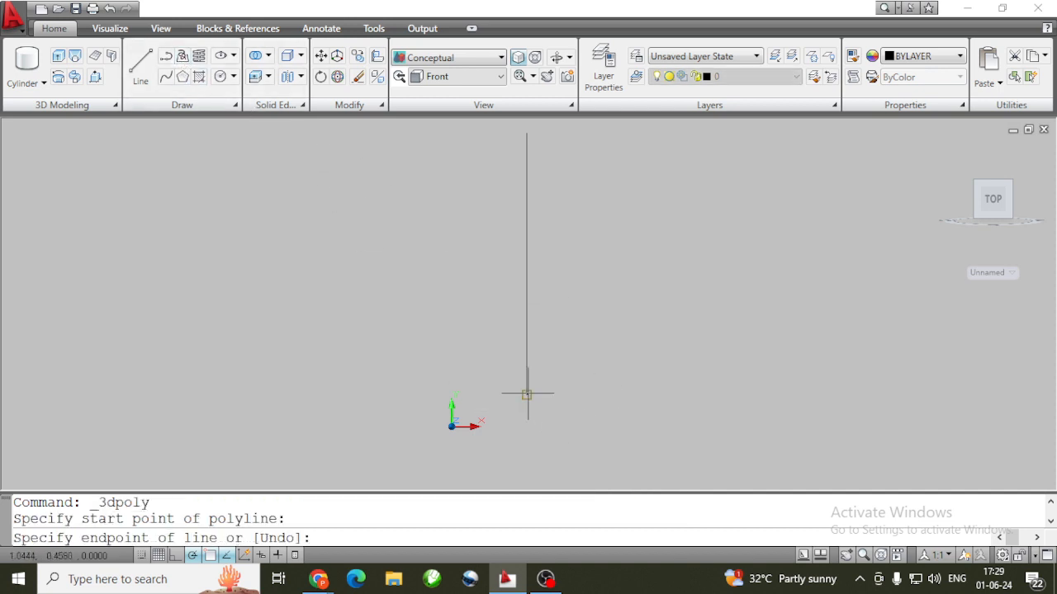
left_click(588, 393)
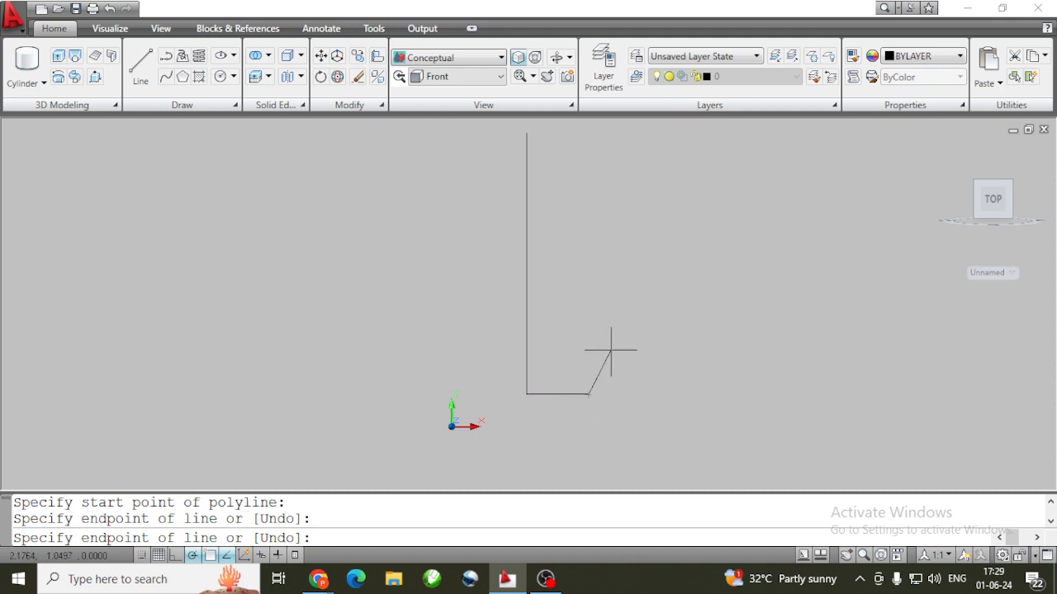
left_click(640, 198)
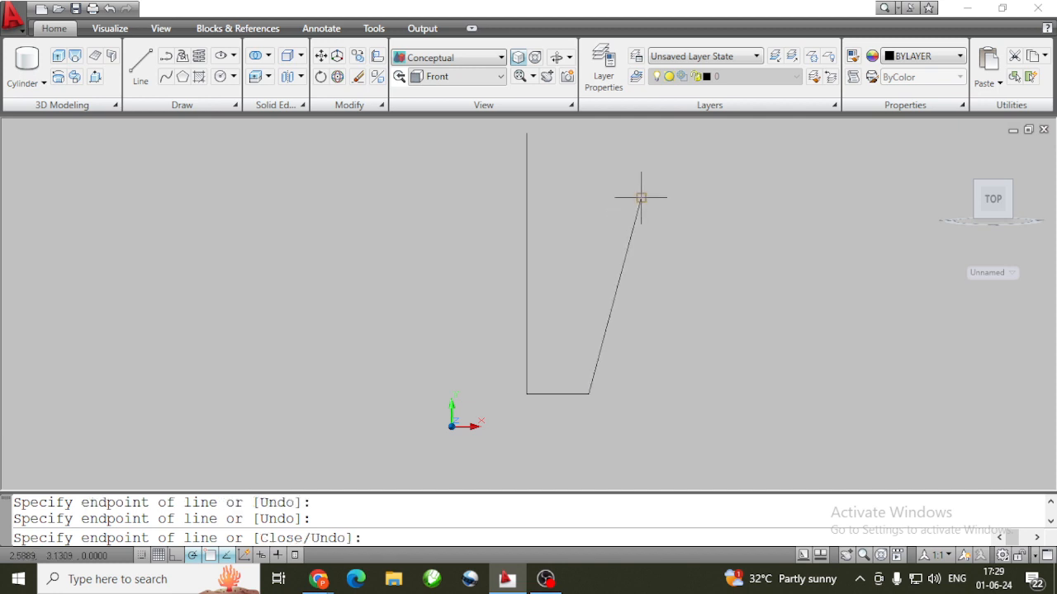
Continue the polyline with a small pointed ridge, a flared upper section and a short inward rim level with the line's upper end
scroll(641, 198, "up", 3)
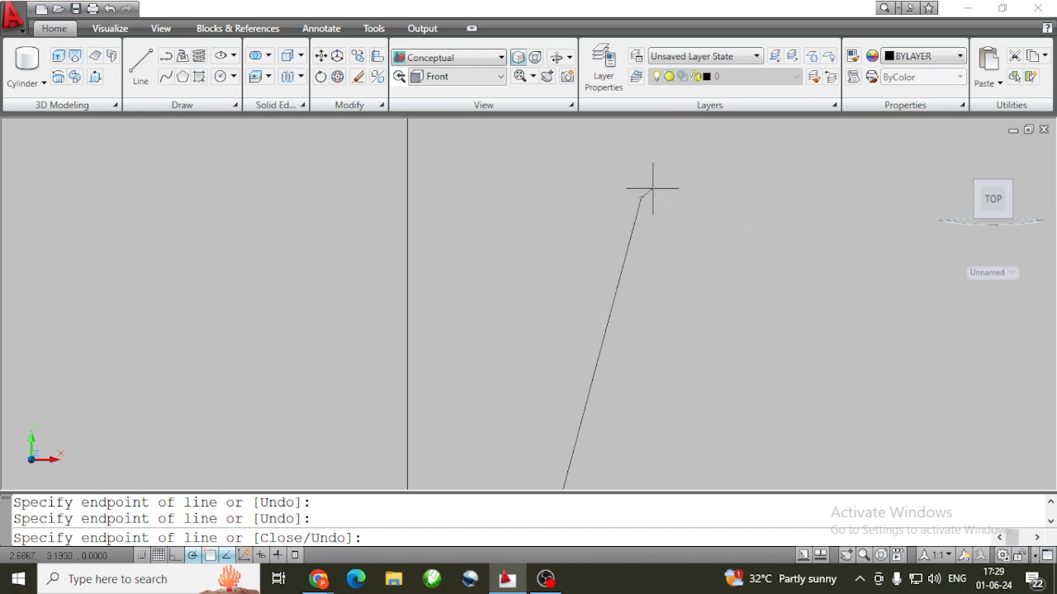
left_click(652, 188)
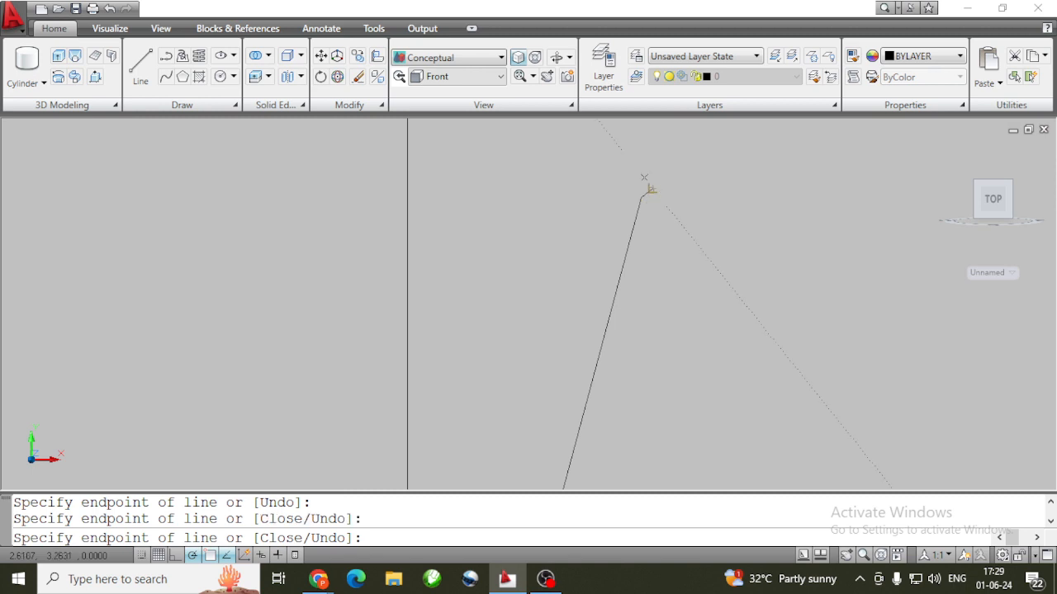
left_click(646, 177)
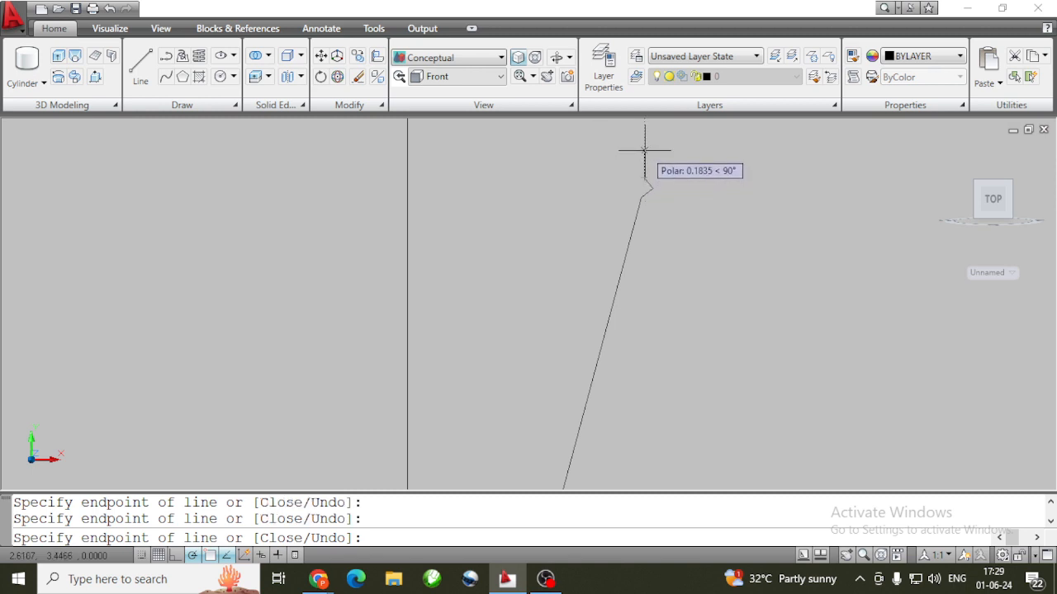
scroll(644, 155, "down", 2)
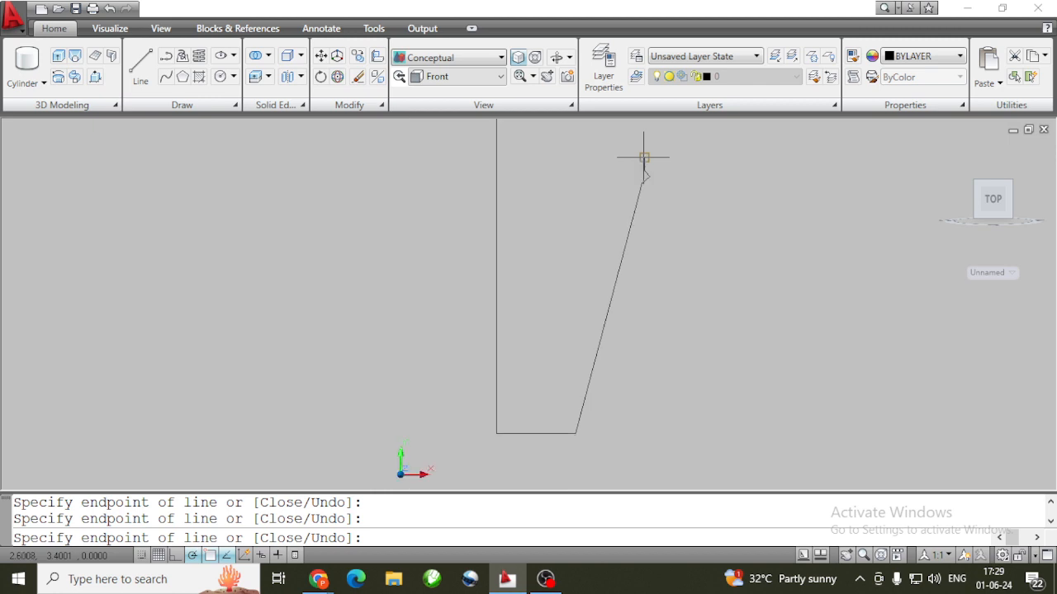
scroll(643, 157, "down", 2)
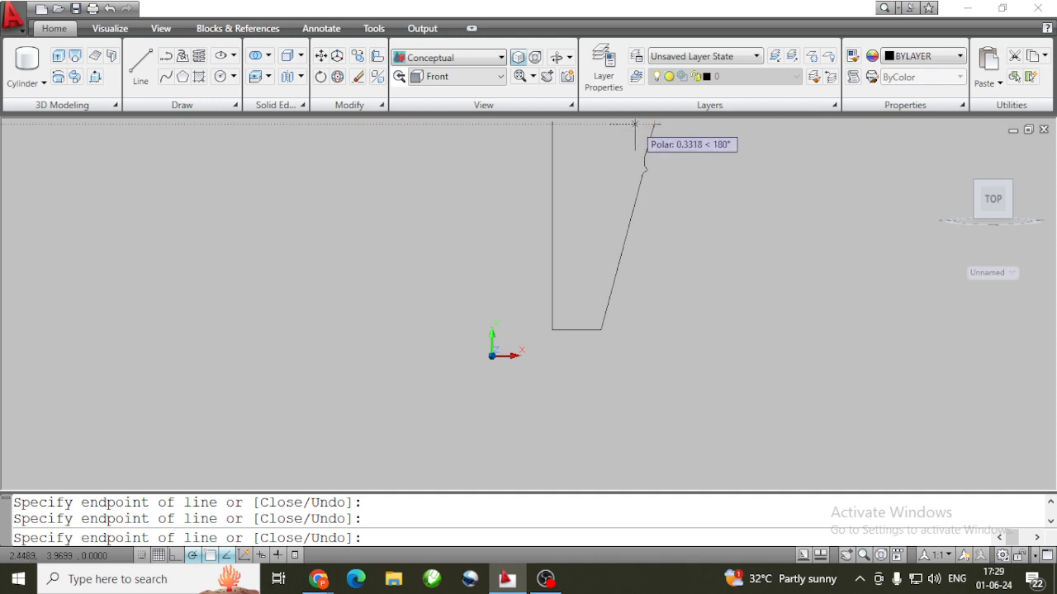
right_click(635, 125)
left_click(656, 132)
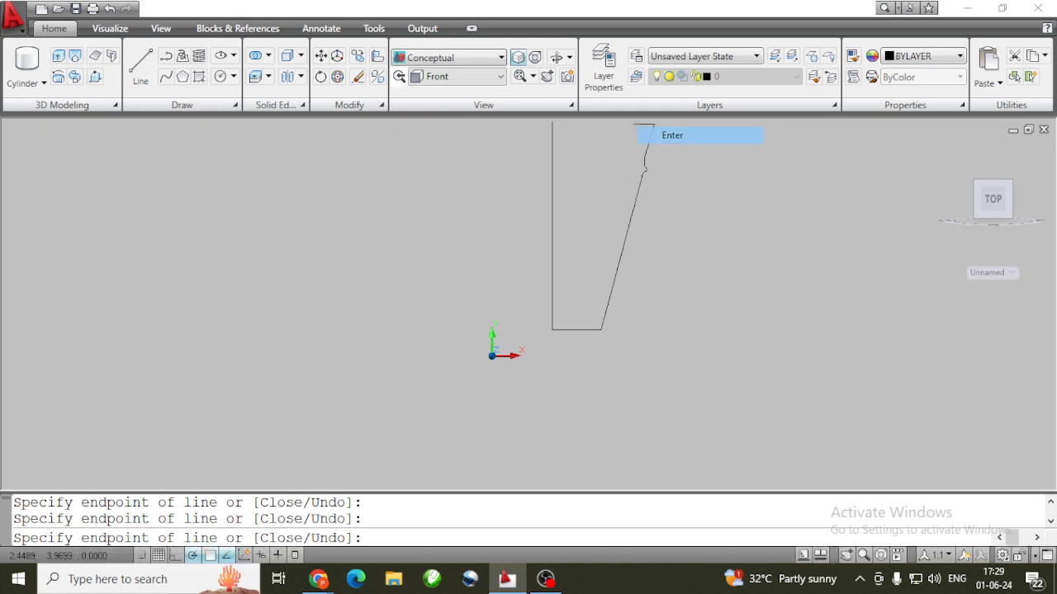
Revolve the bucket profile polyline 360 degrees, using the lower and upper endpoints of the vertical line as the axis
left_click(847, 555)
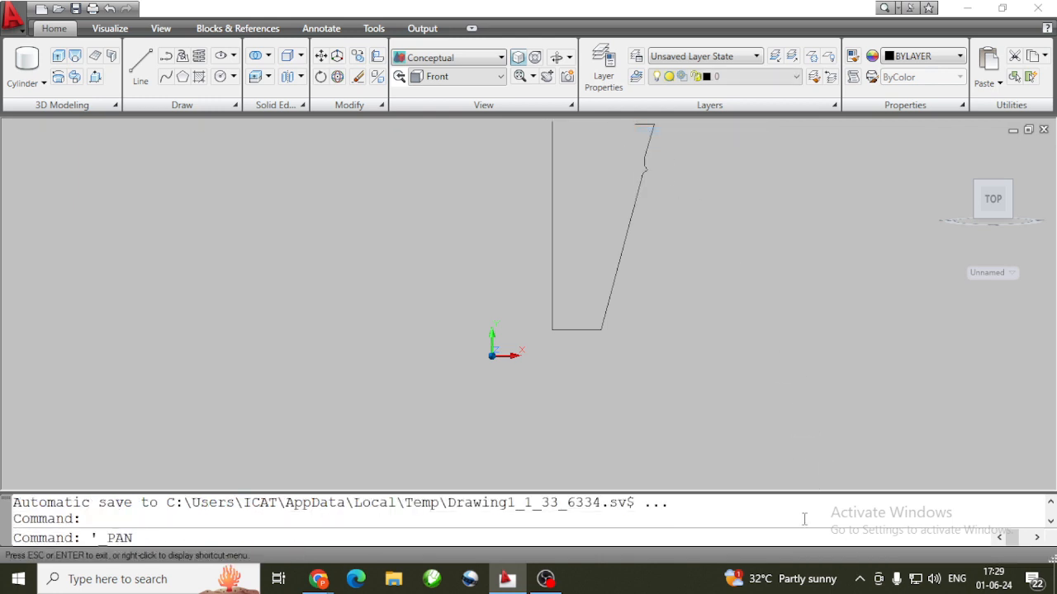
left_click_drag(561, 255, 543, 329)
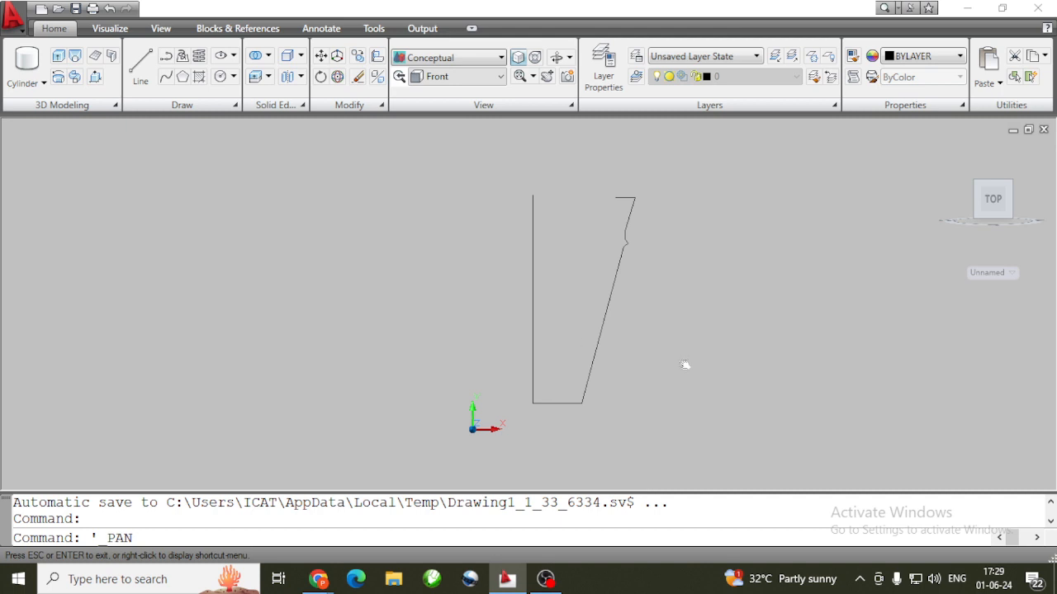
key("Escape")
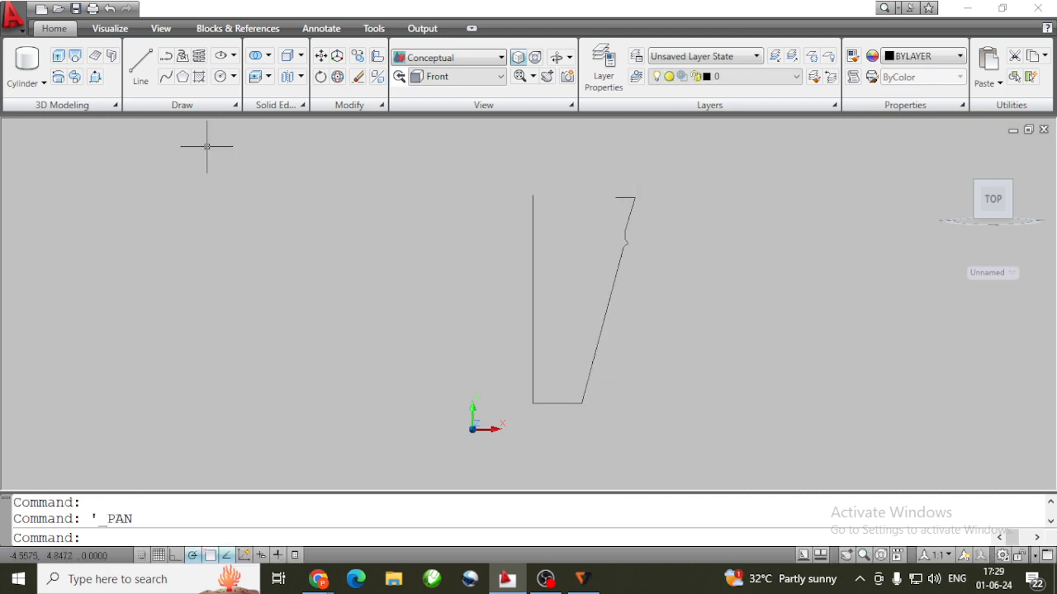
left_click(58, 79)
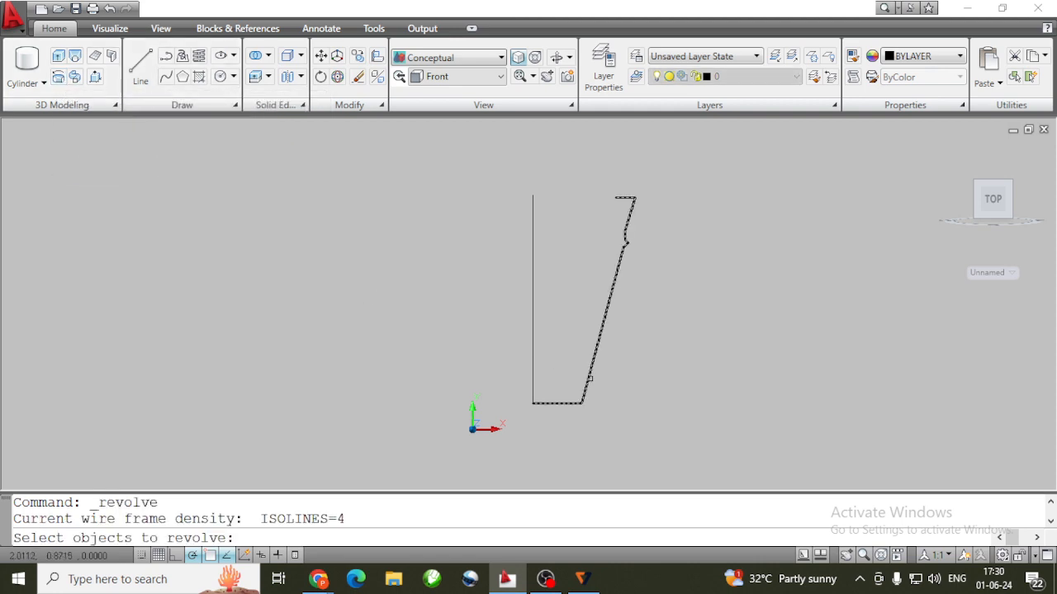
left_click(589, 379)
key("Return")
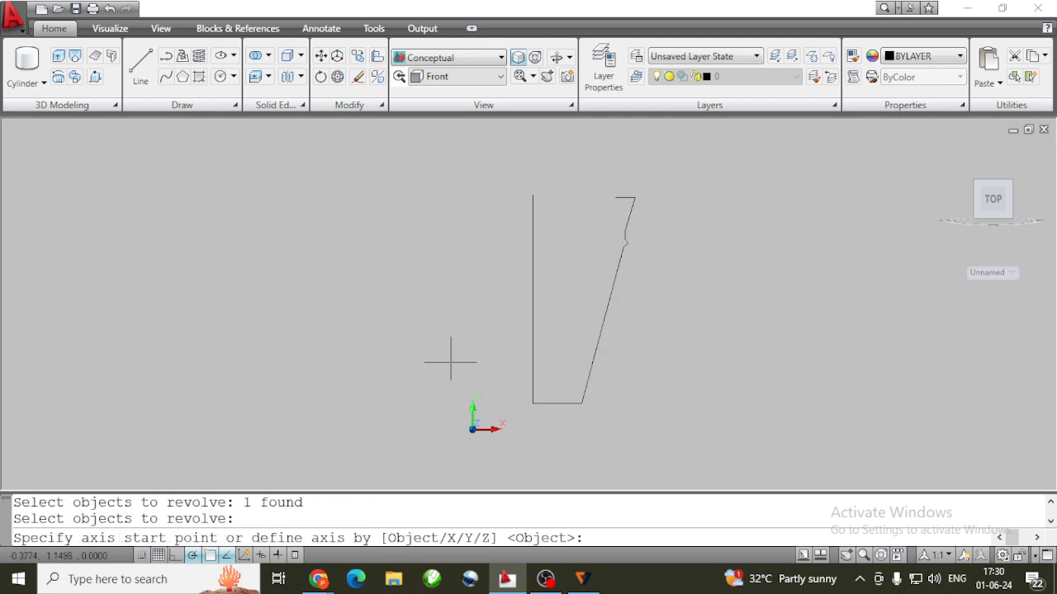
left_click(533, 404)
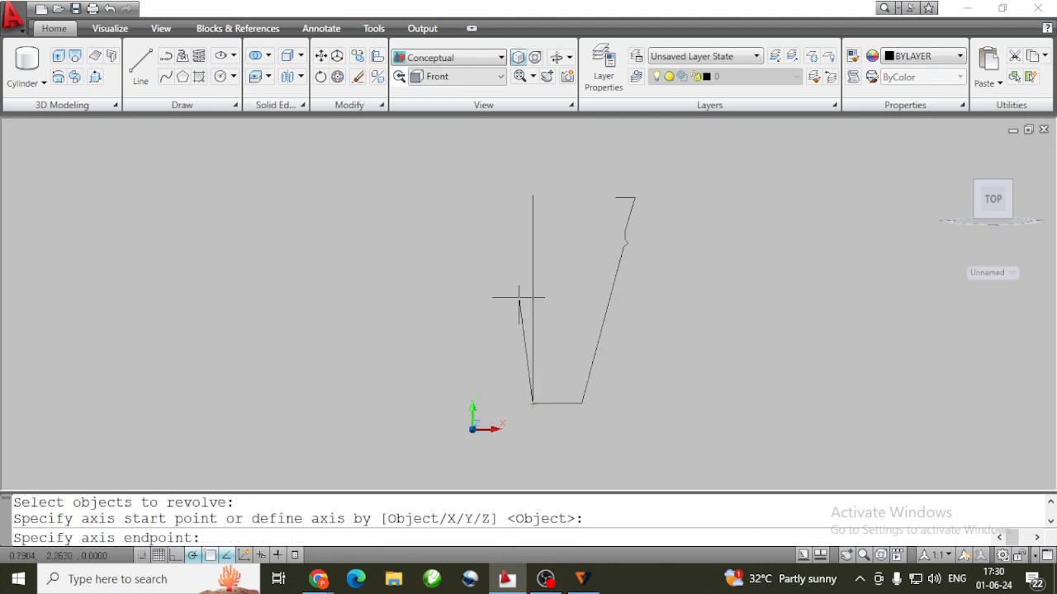
left_click(532, 195)
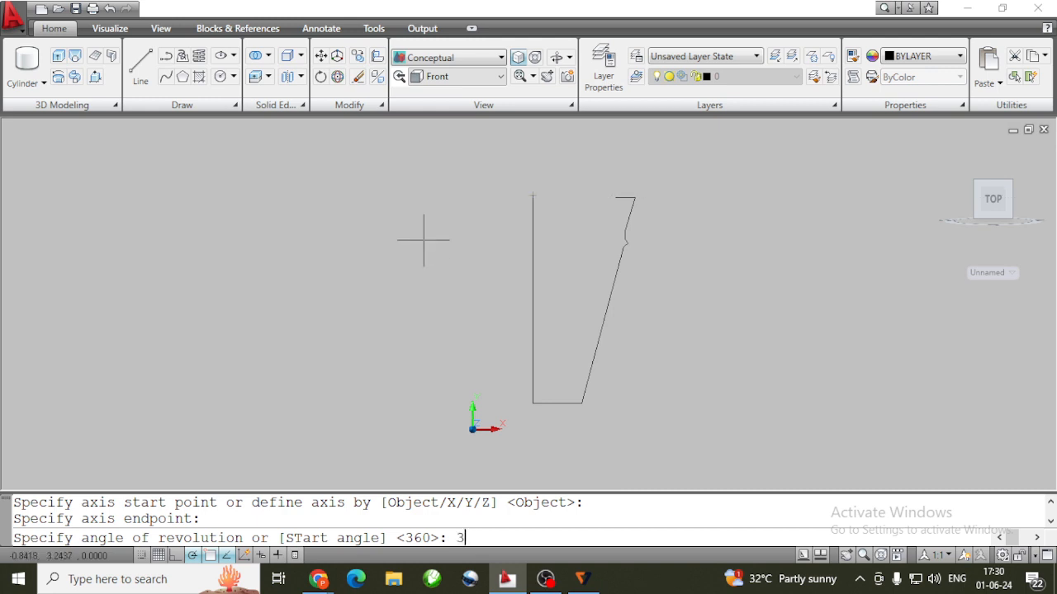
key("Return")
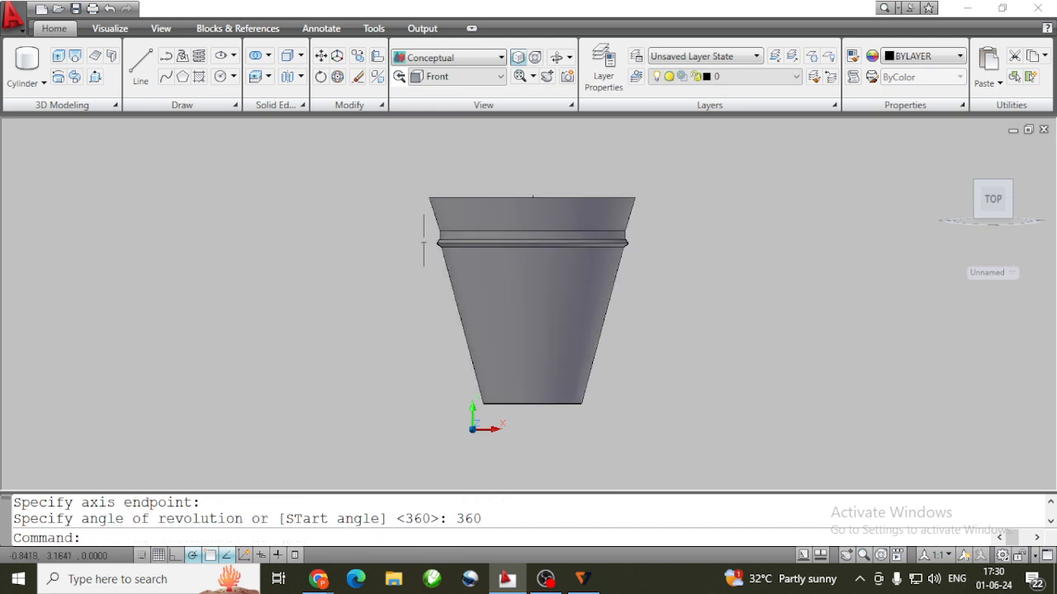
Orbit around the revolved bucket to examine its shape from different angles
left_click(557, 57)
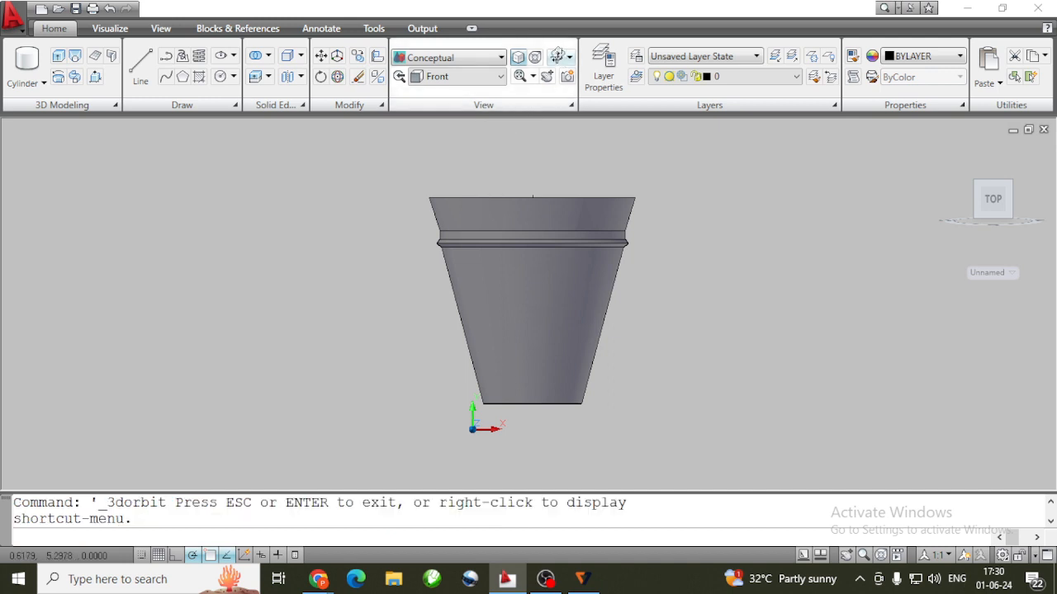
left_click_drag(545, 274, 545, 305)
left_click_drag(539, 335, 570, 190)
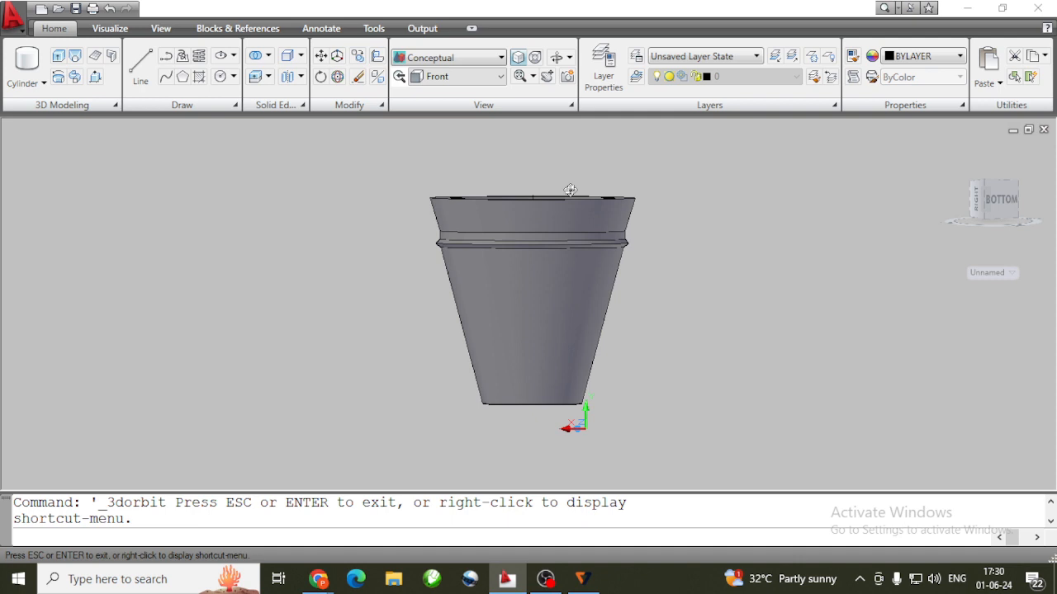
key("Escape")
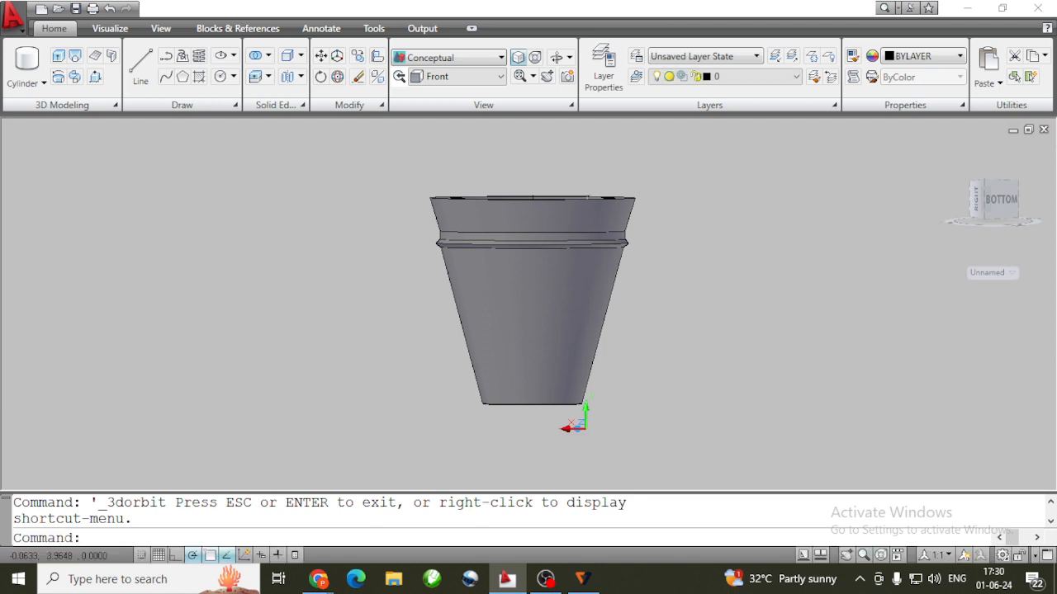
Delete the revolved bucket and the vertical axis line
left_click(585, 239)
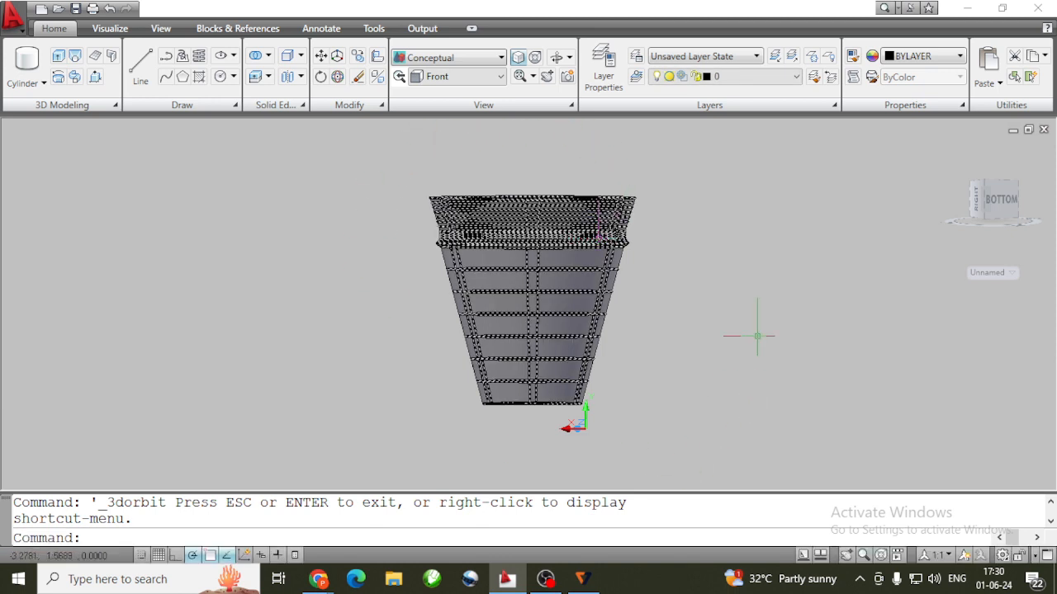
key("Escape")
left_click(575, 248)
key("Delete")
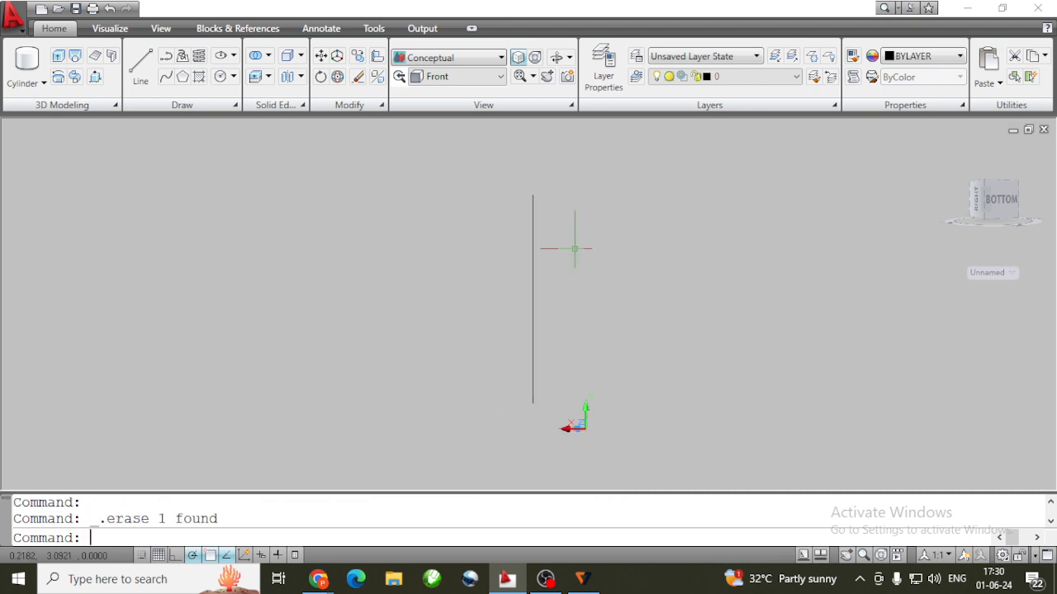
left_click(532, 250)
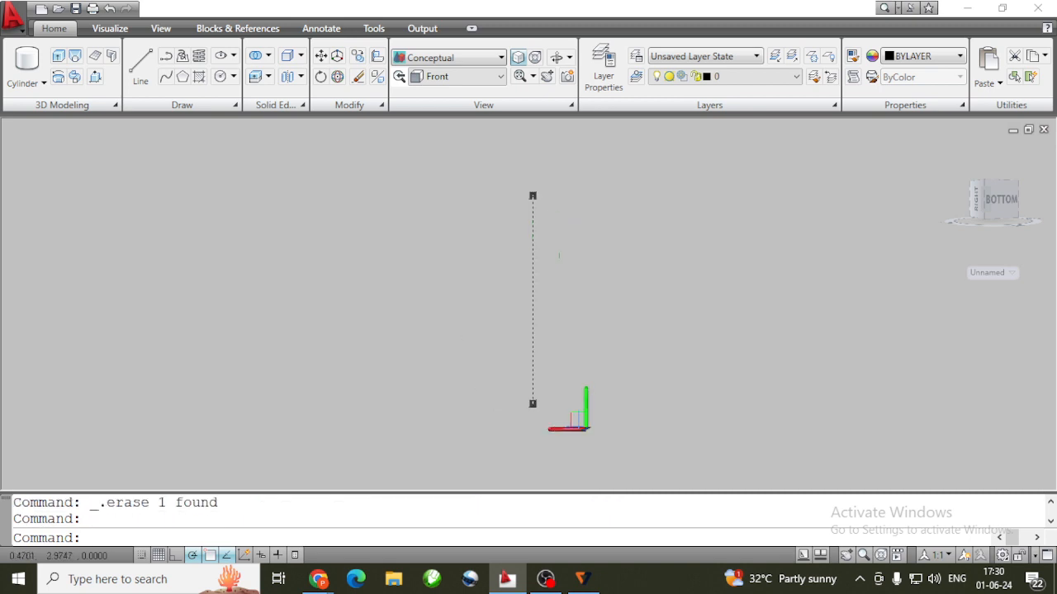
key("Delete")
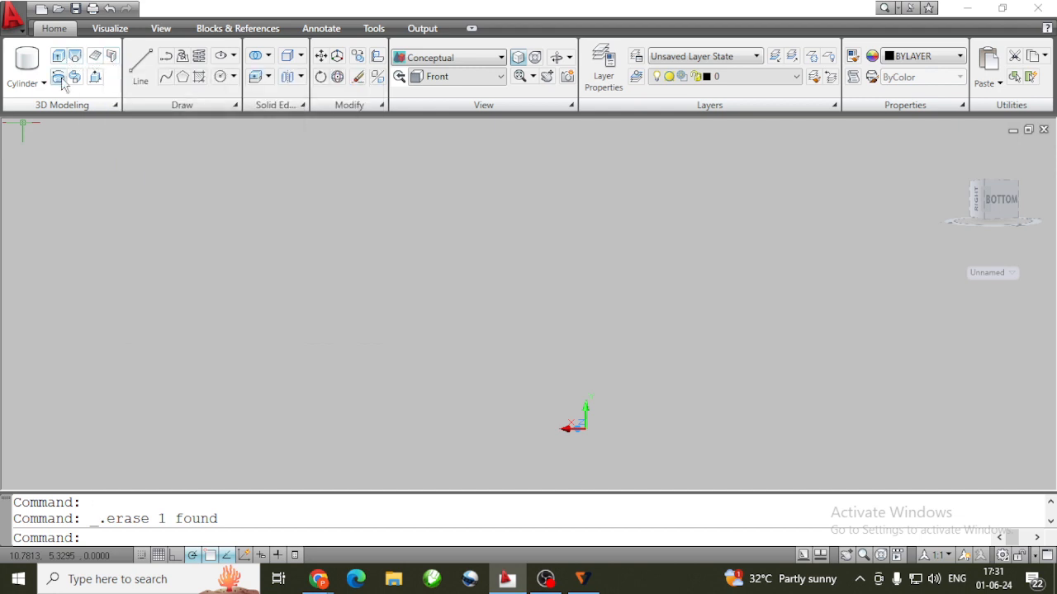
left_click(31, 85)
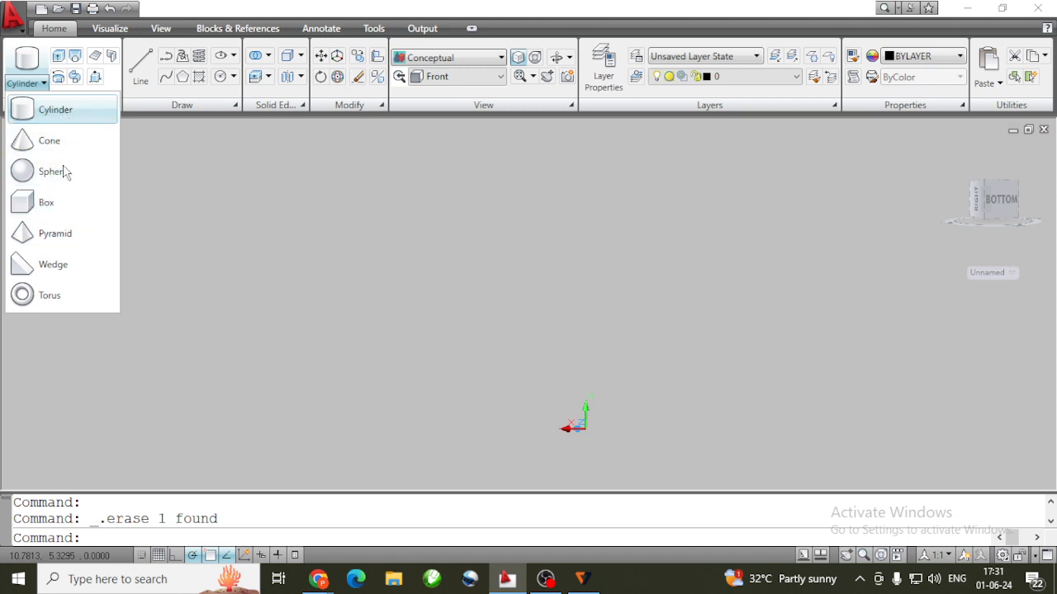
left_click(445, 299)
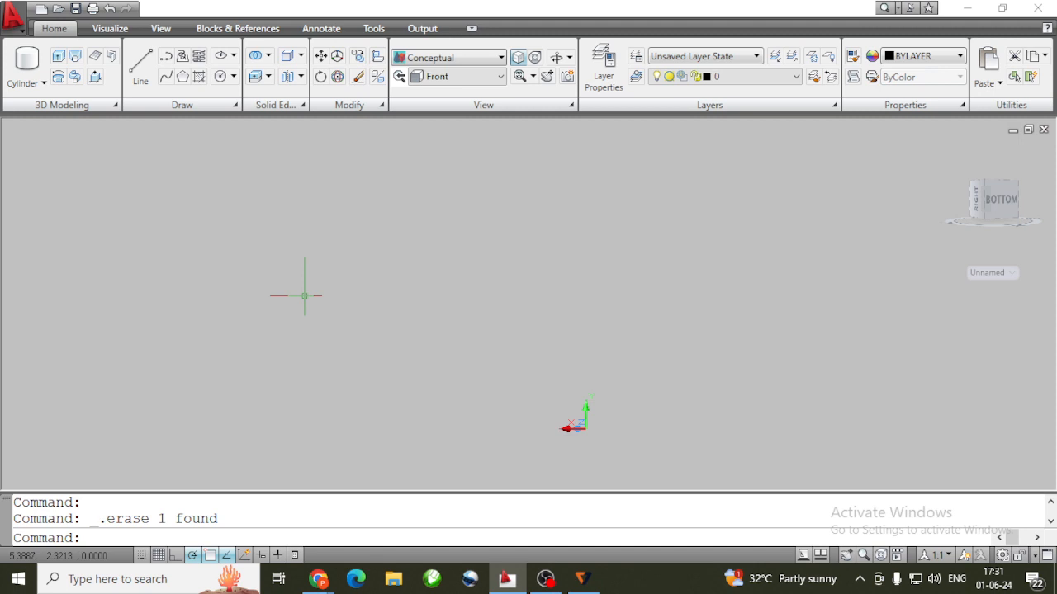
Set the view of the empty drawing to Southwest Isometric
left_click(472, 78)
left_click(477, 206)
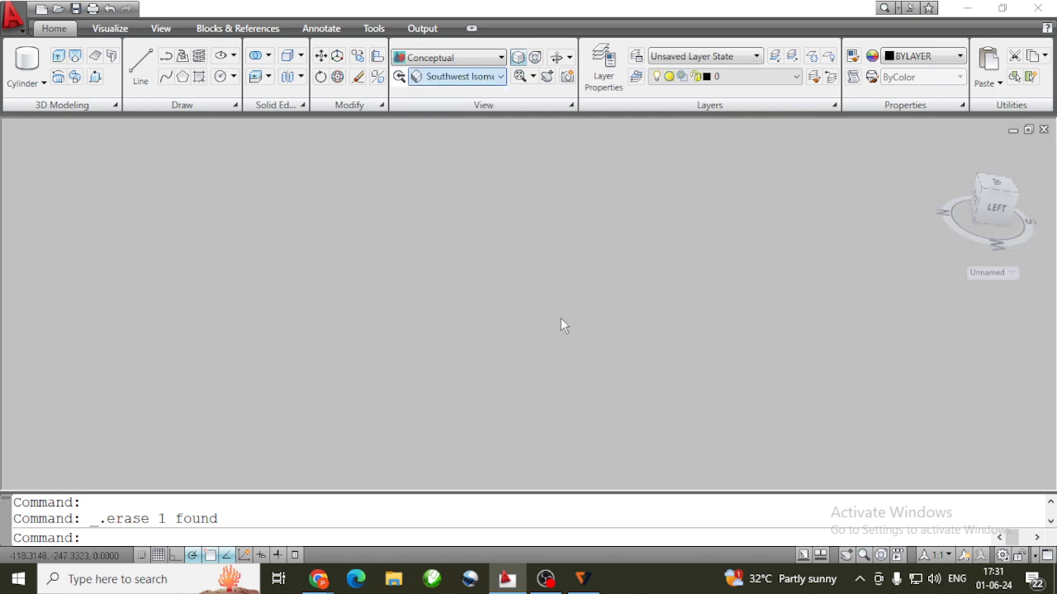
scroll(542, 404, "up", 5)
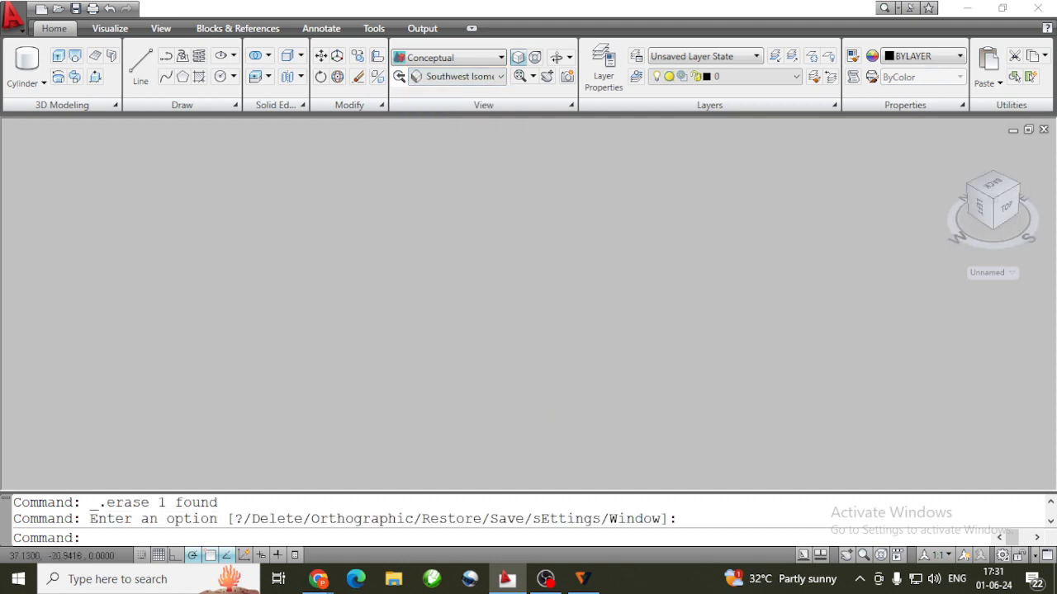
scroll(542, 404, "up", 3)
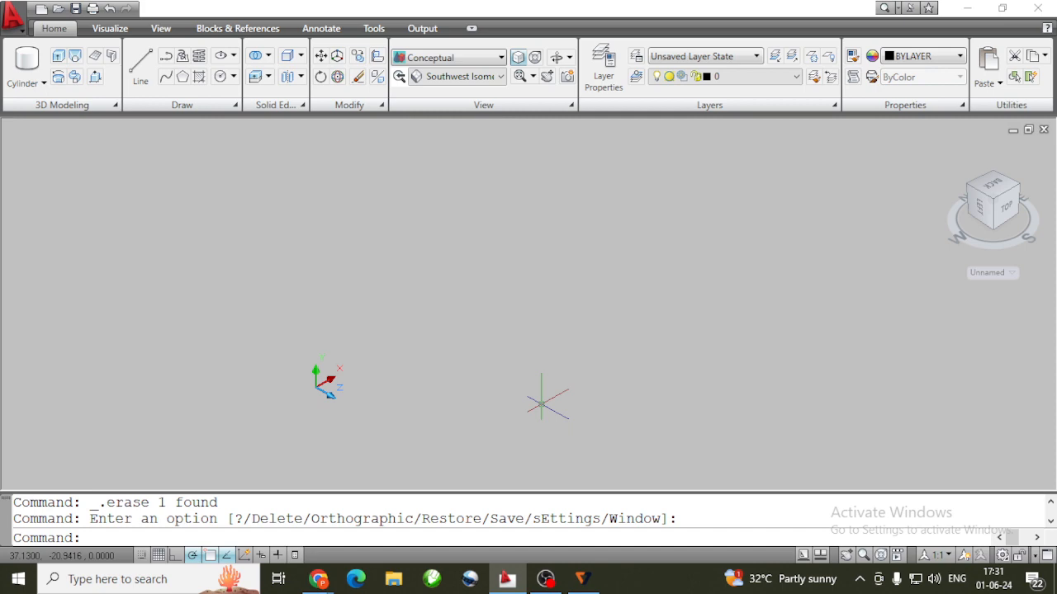
Switch to the Chrome window with the "garden 3d in cad" image results and look over the first images
mouse_move(322, 583)
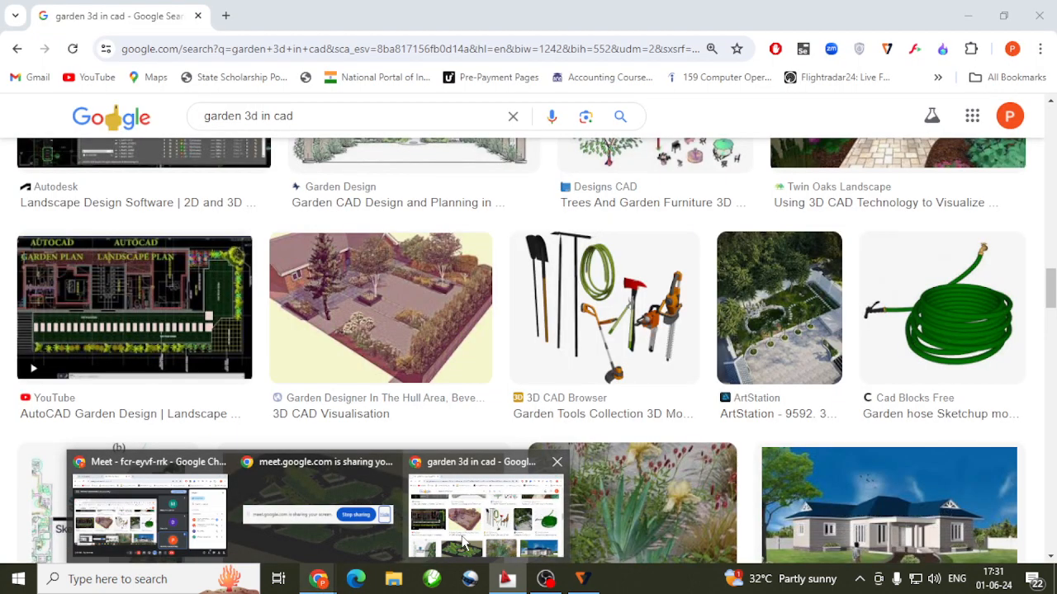
left_click(463, 544)
scroll(485, 352, "up", 5)
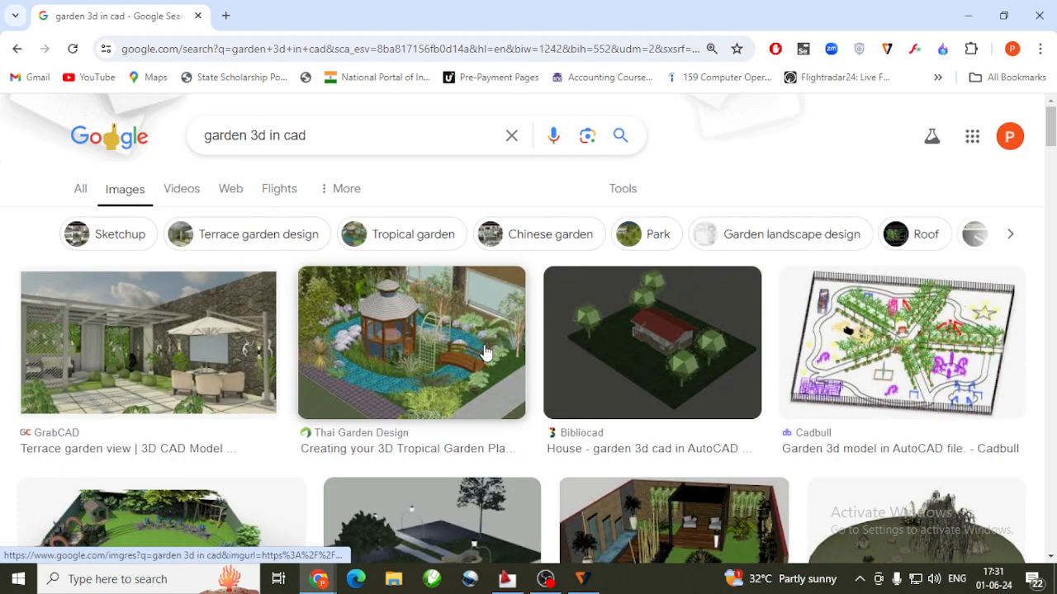
Search the web images for "flower pots" instead and look over the pot shapes in the results
triple_click(338, 142)
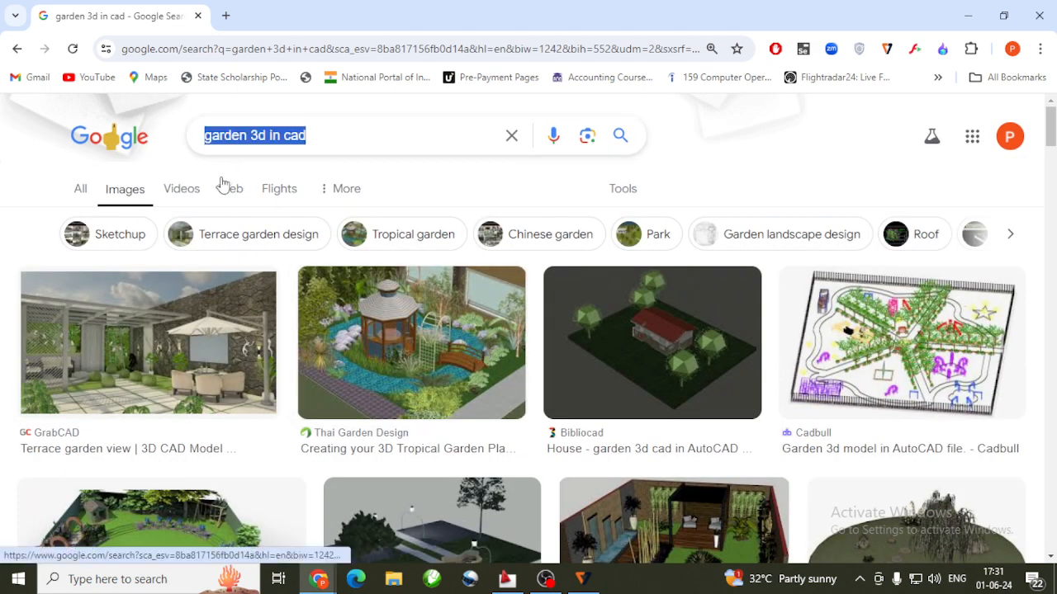
key("BackSpace")
type("fl")
key("BackSpace")
key("BackSpace")
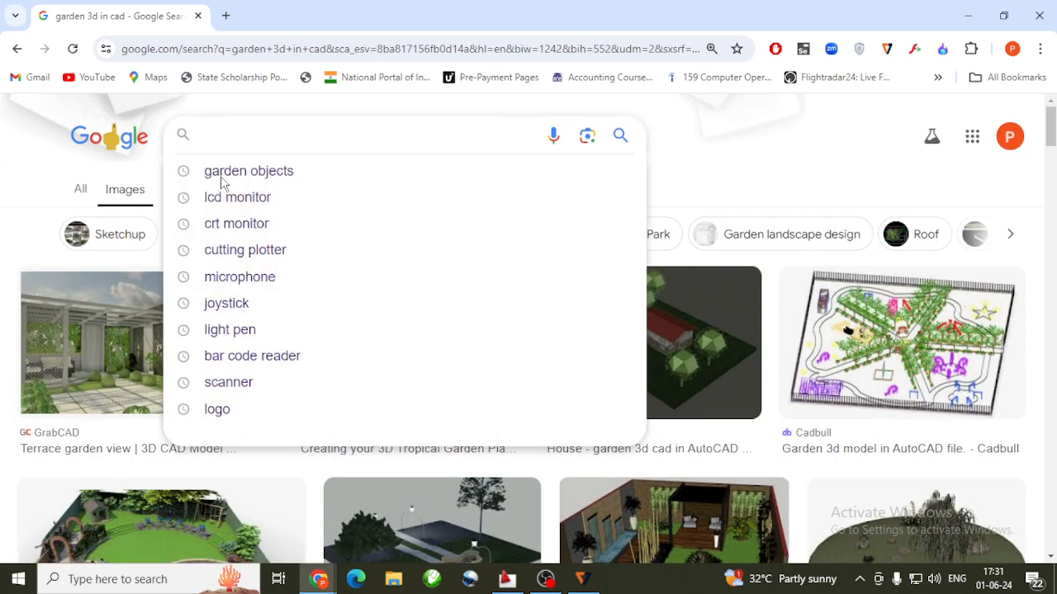
type("floer")
key("BackSpace")
key("BackSpace")
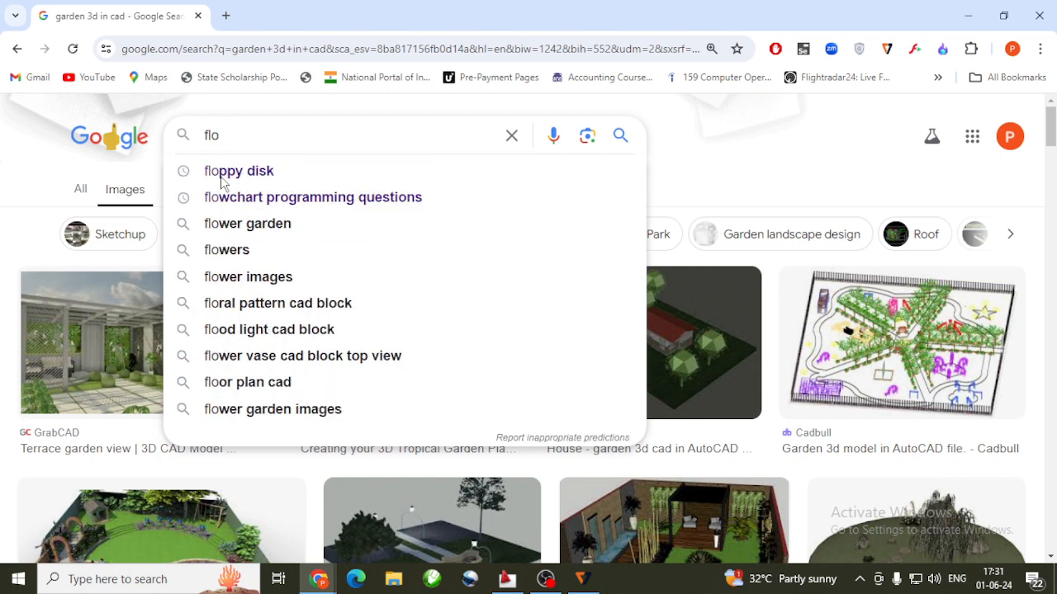
type("wer pots")
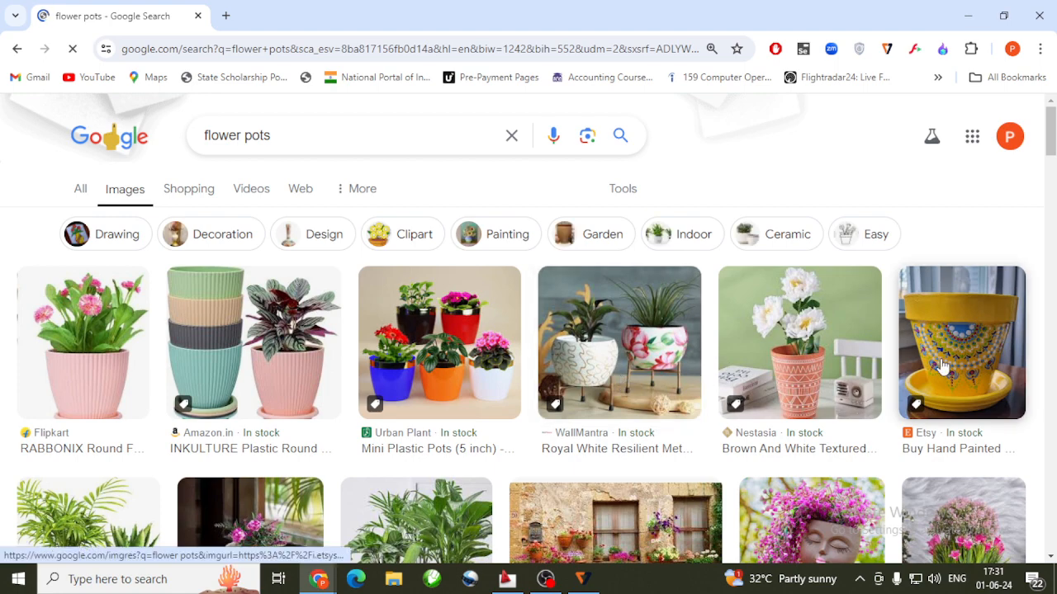
scroll(406, 361, "down", 5)
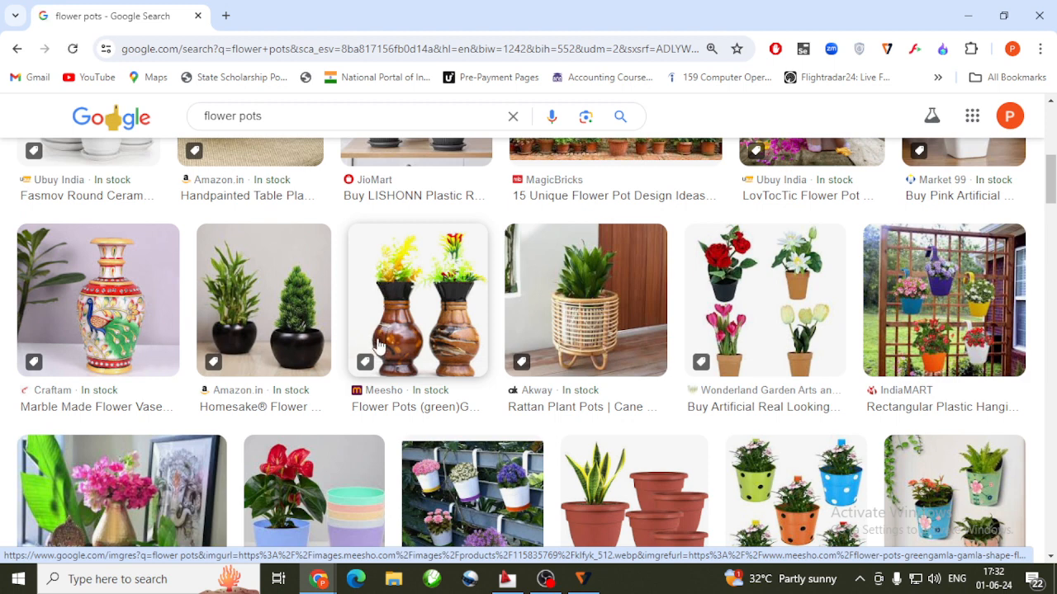
scroll(421, 346, "down", 3)
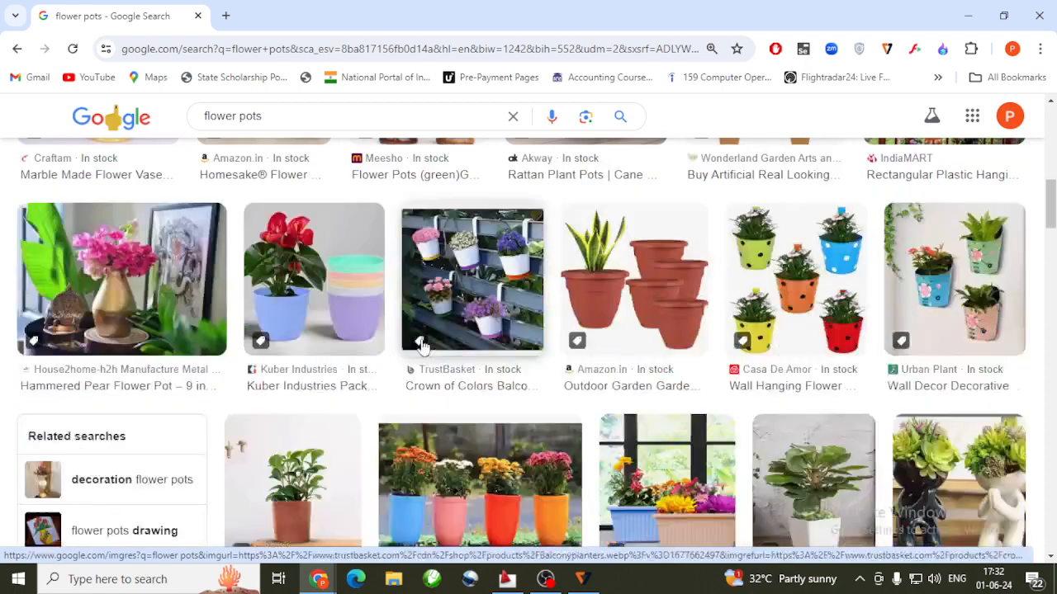
scroll(421, 345, "up", 5)
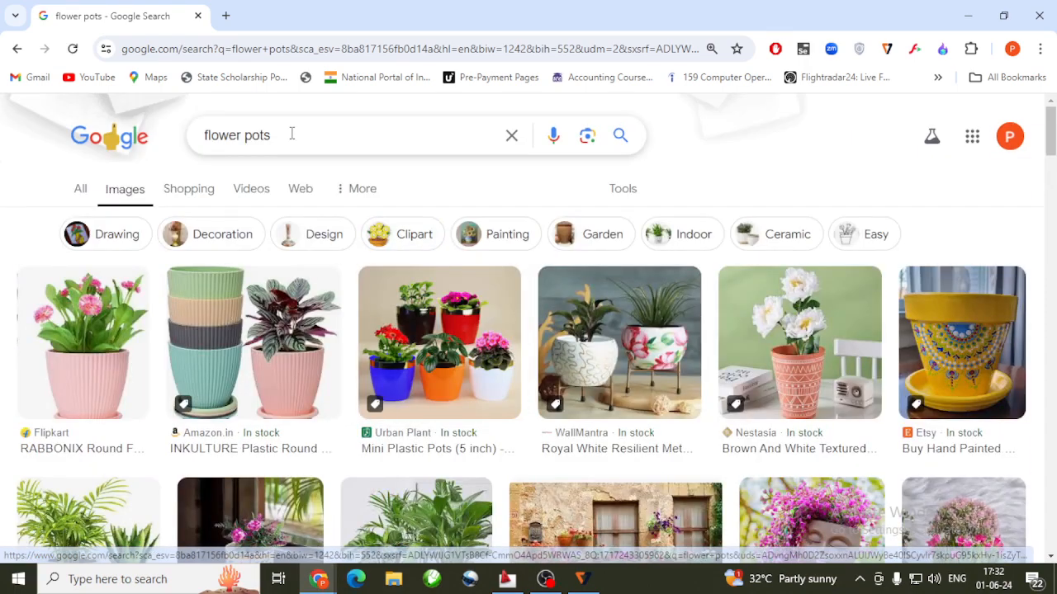
Replace the image search with "sofa set" and look through the sofa designs in the results
triple_click(291, 134)
key("BackSpace")
type("s")
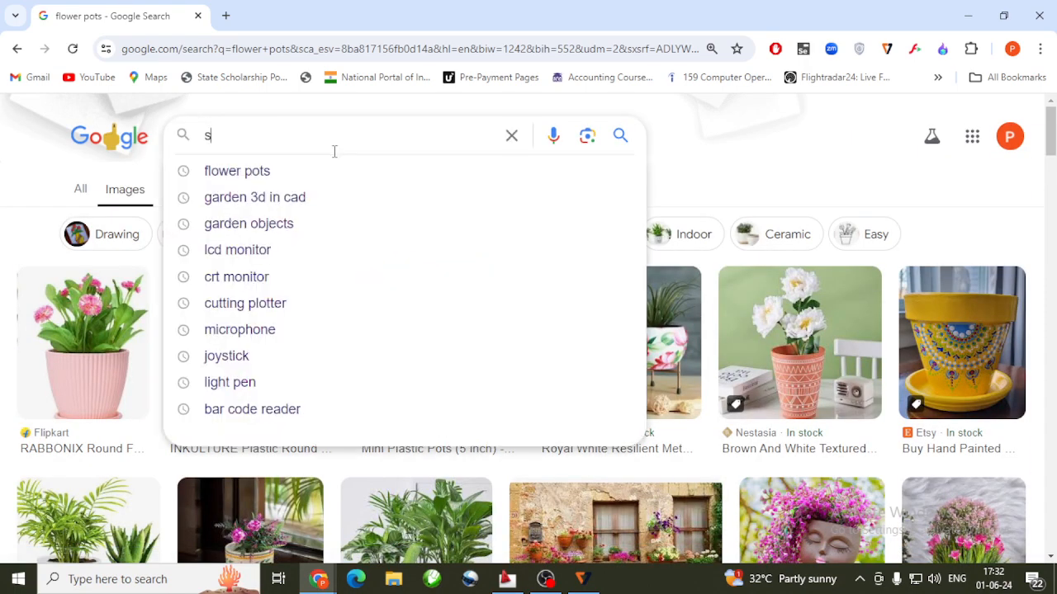
type("ofa")
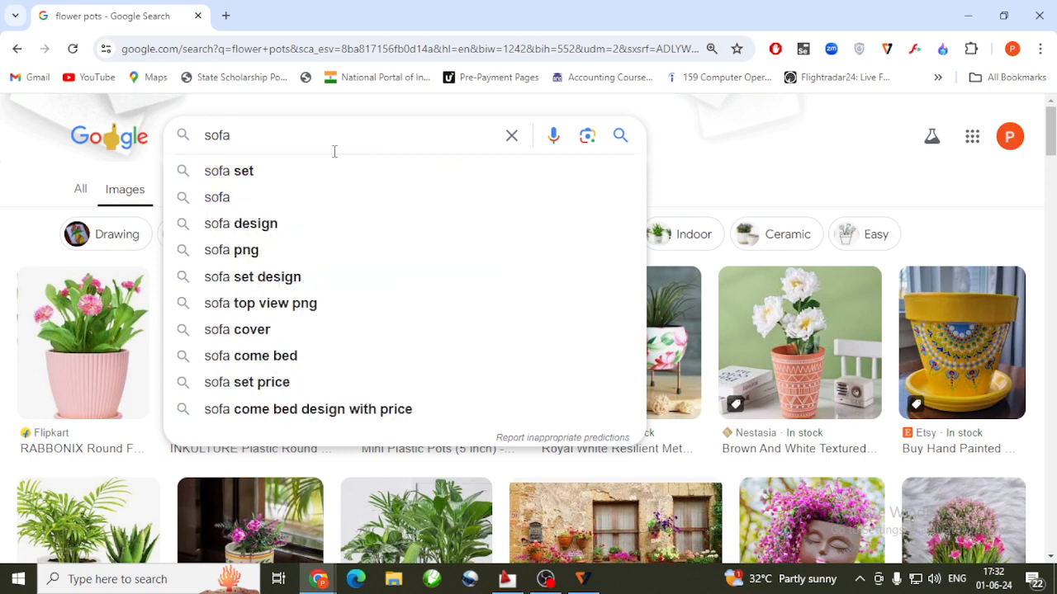
type(" set")
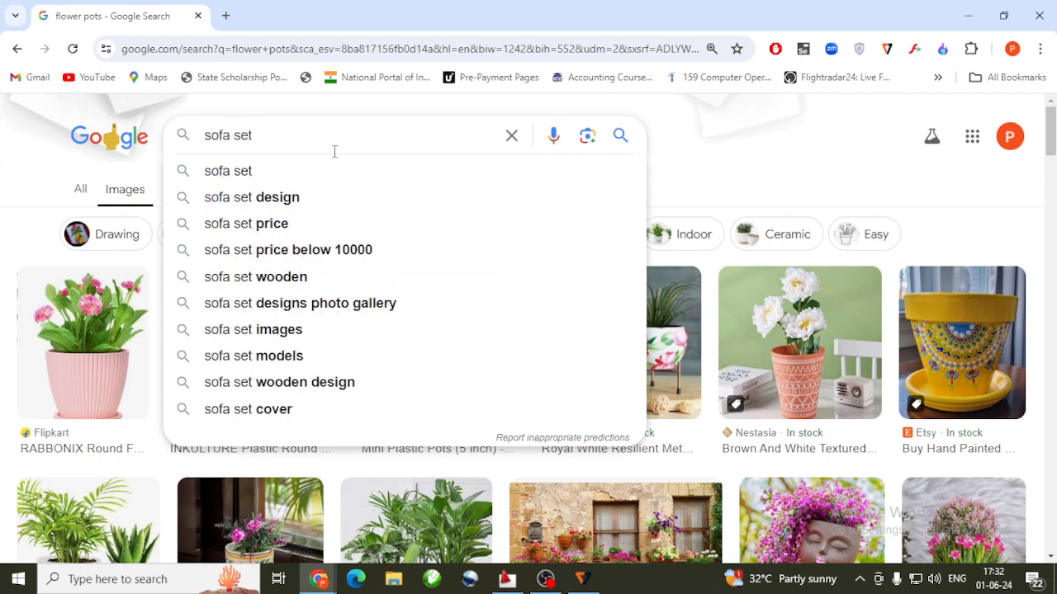
key("Return")
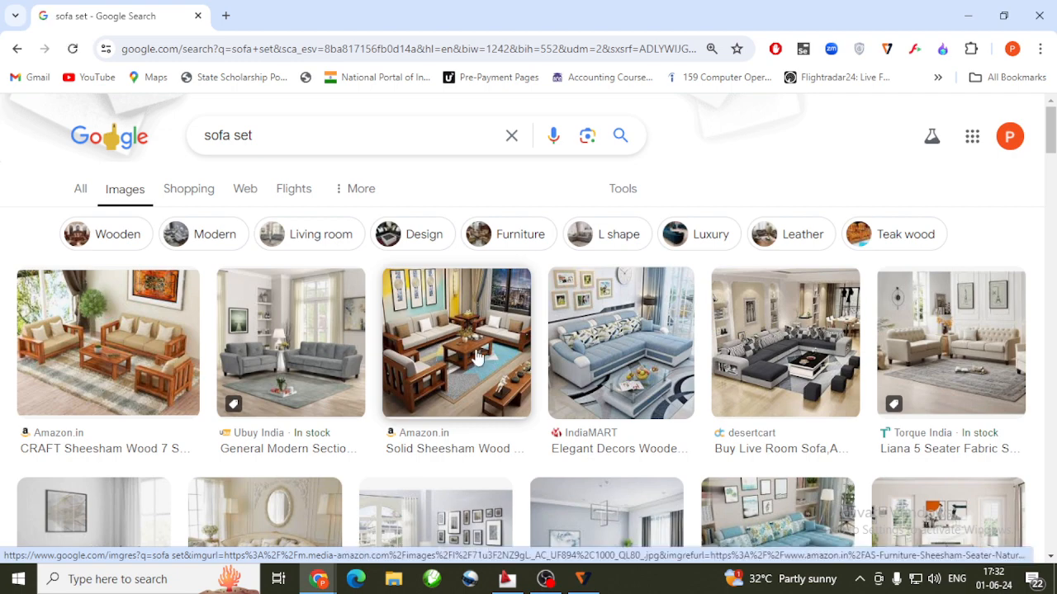
scroll(477, 357, "down", 3)
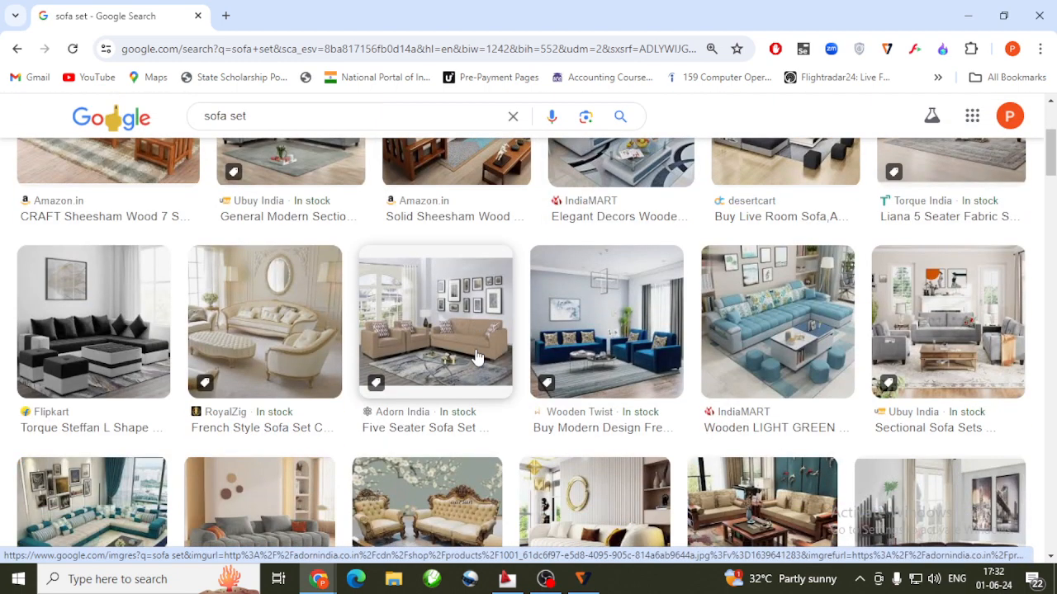
scroll(477, 357, "down", 5)
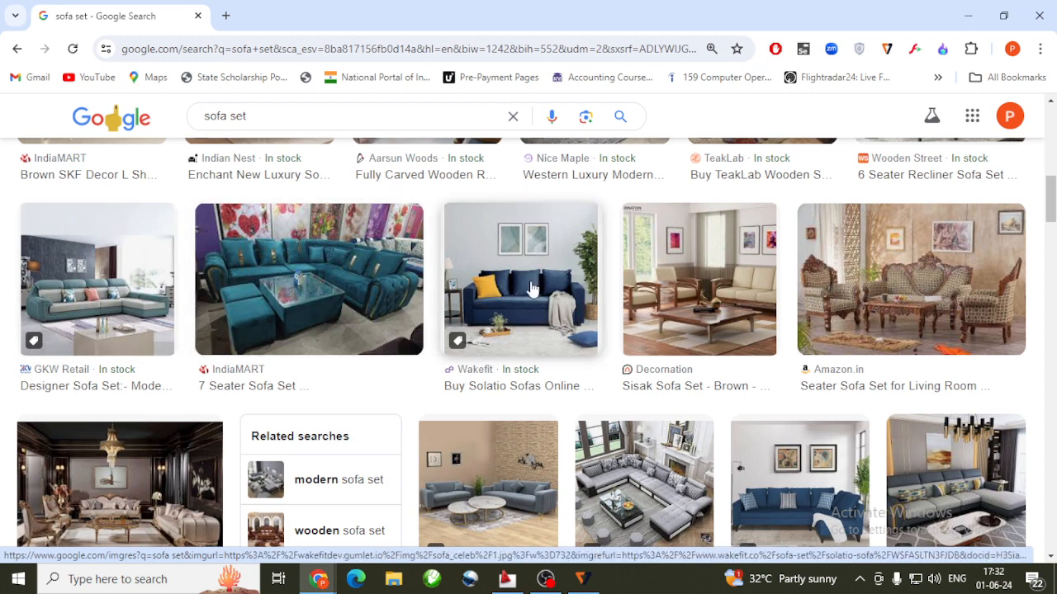
scroll(530, 293, "down", 2)
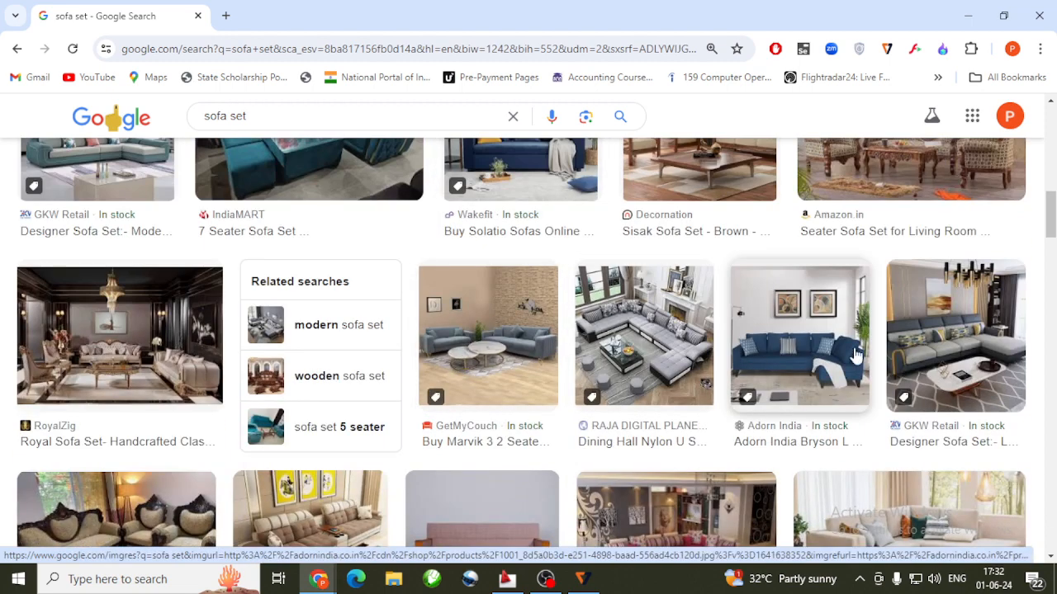
scroll(388, 380, "down", 3)
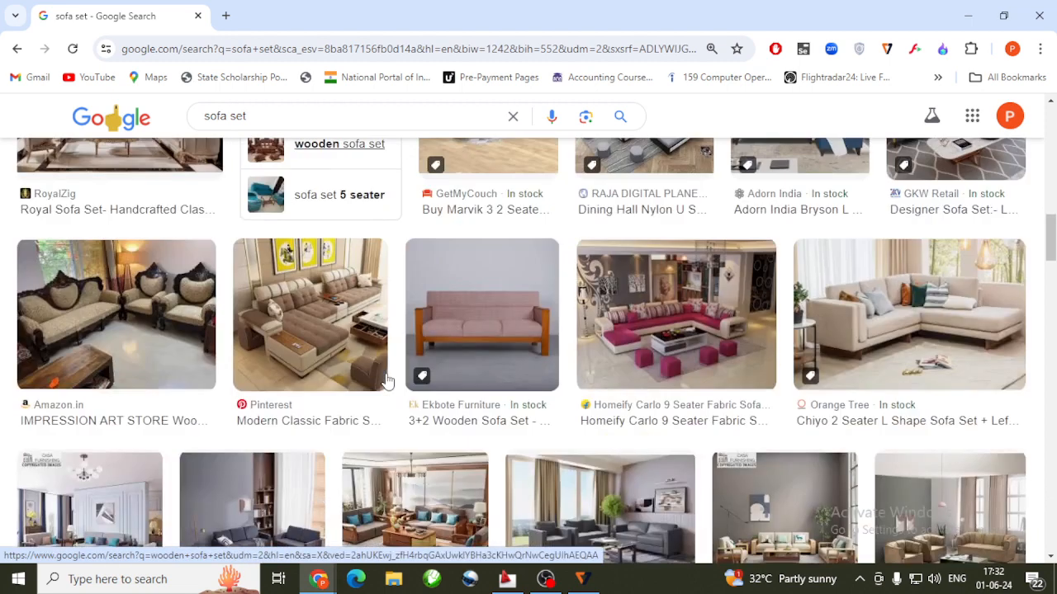
scroll(388, 380, "down", 2)
scroll(388, 380, "up", 3)
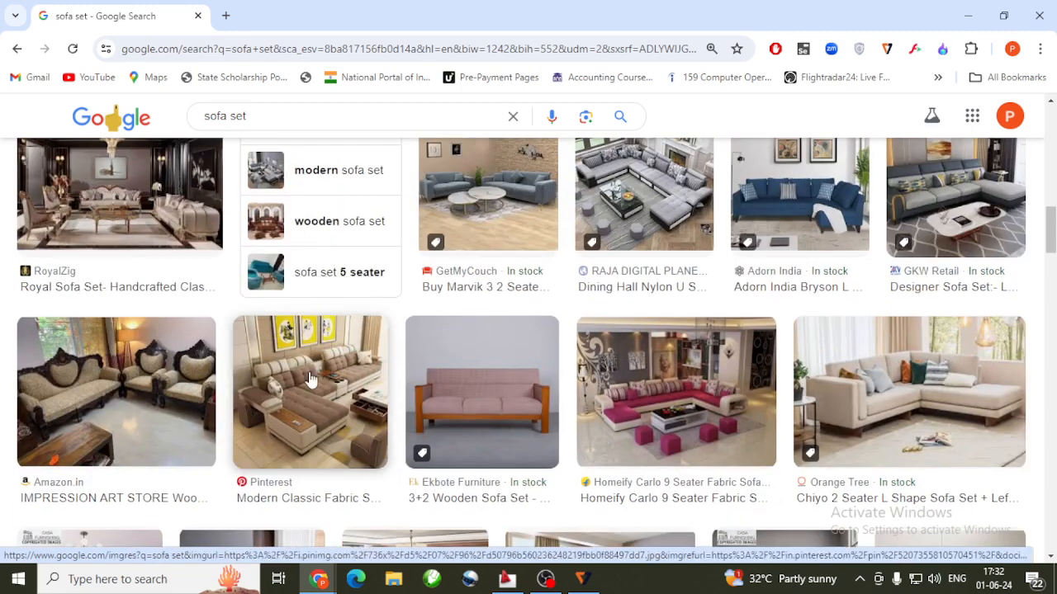
Switch back to the empty AutoCAD drawing and bring up the choice of 3D solid primitives
mouse_move(541, 582)
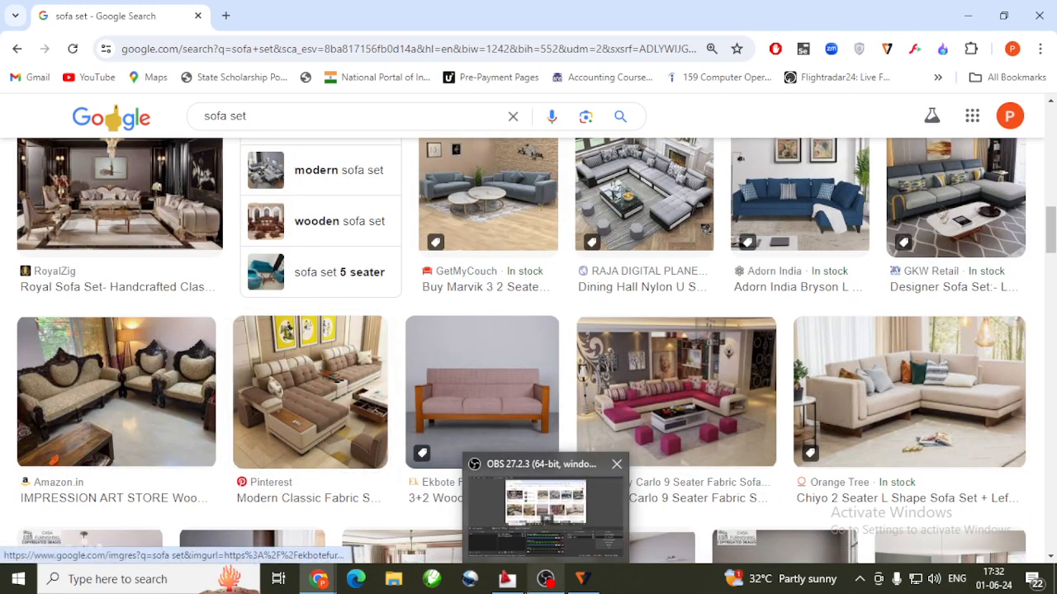
left_click(507, 578)
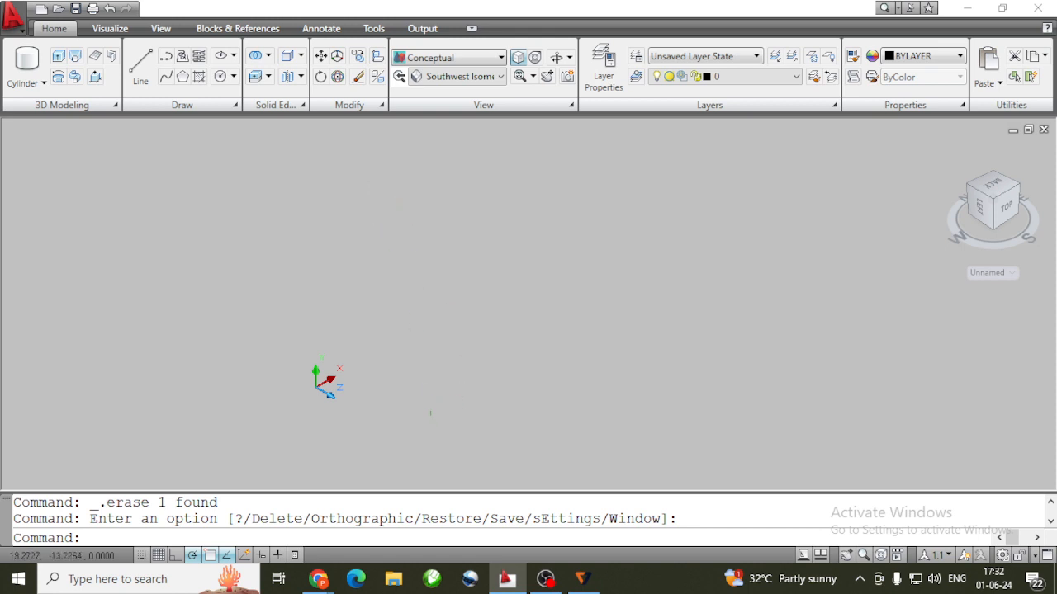
scroll(363, 390, "up", 1)
scroll(364, 390, "up", 1)
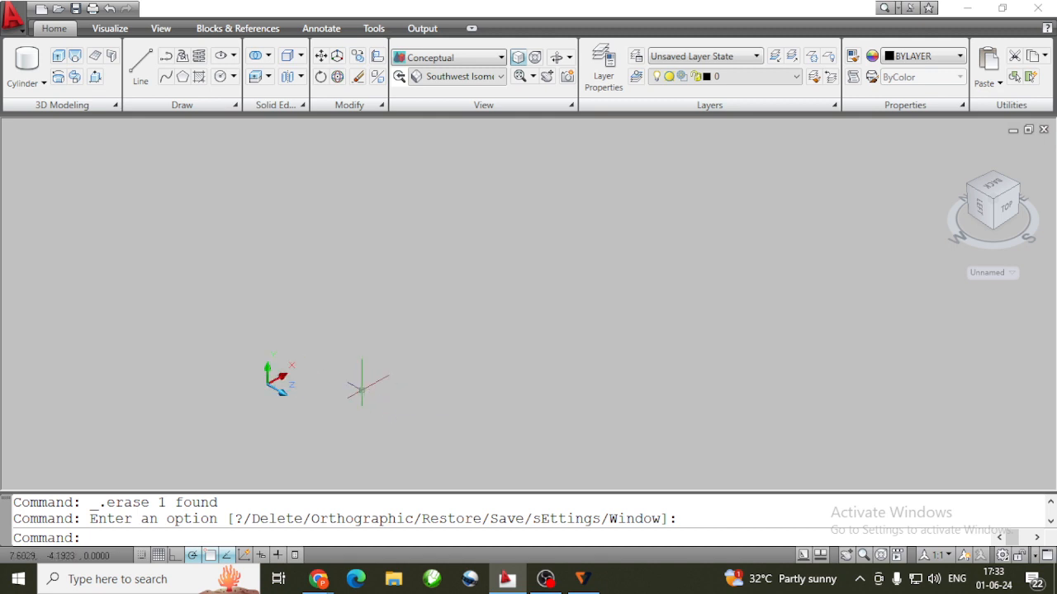
scroll(283, 393, "up", 1)
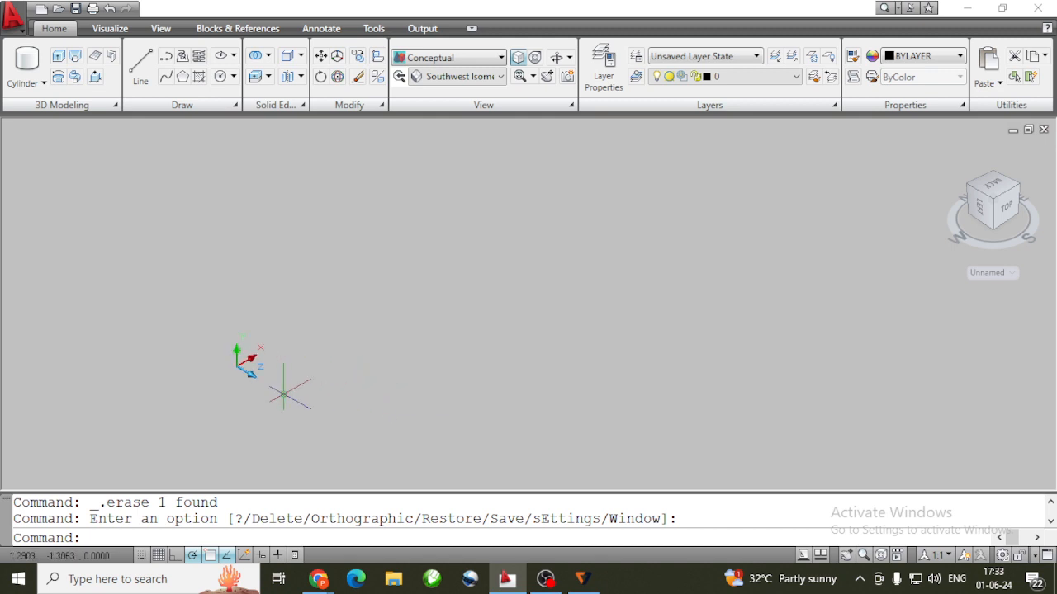
scroll(283, 395, "down", 1)
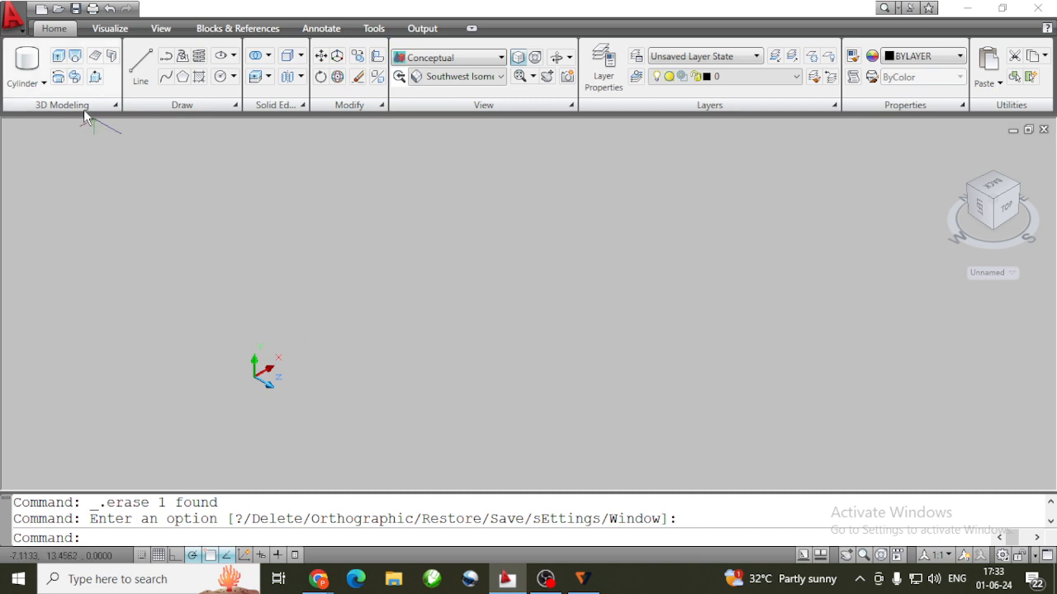
left_click(36, 89)
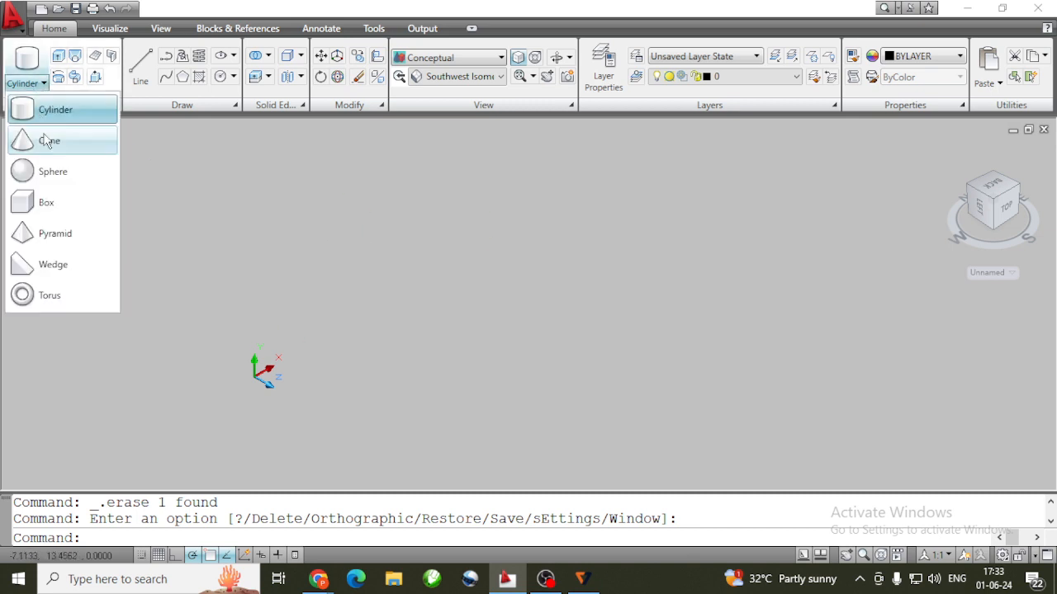
left_click(38, 200)
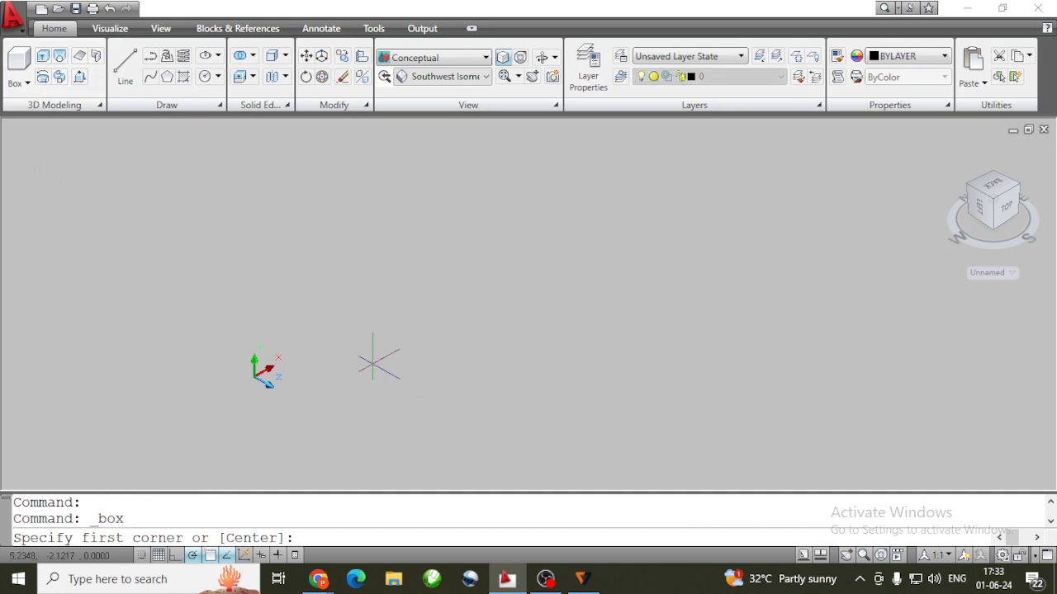
left_click(355, 351)
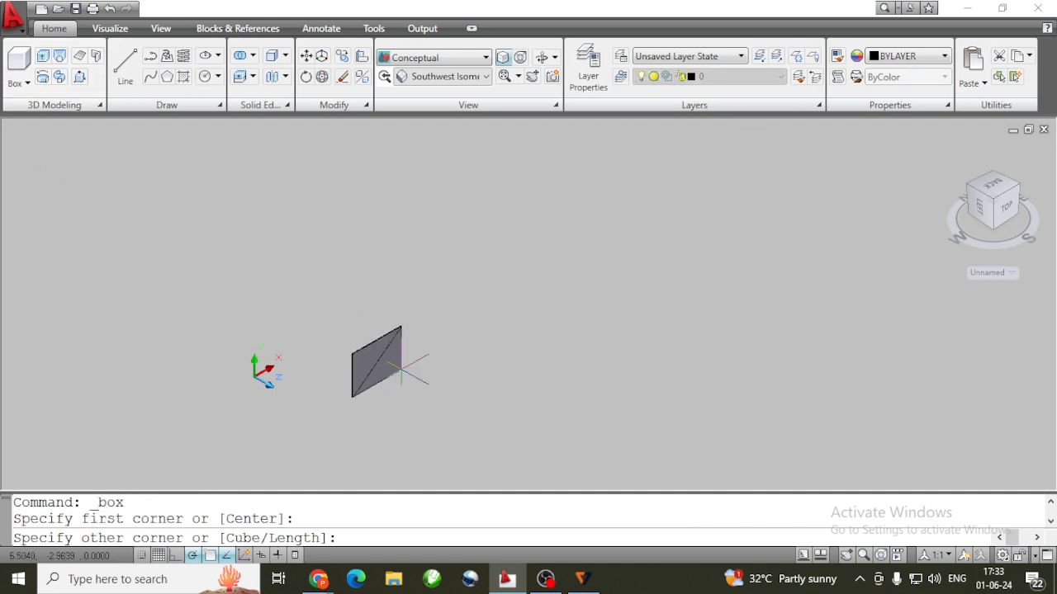
key("Escape")
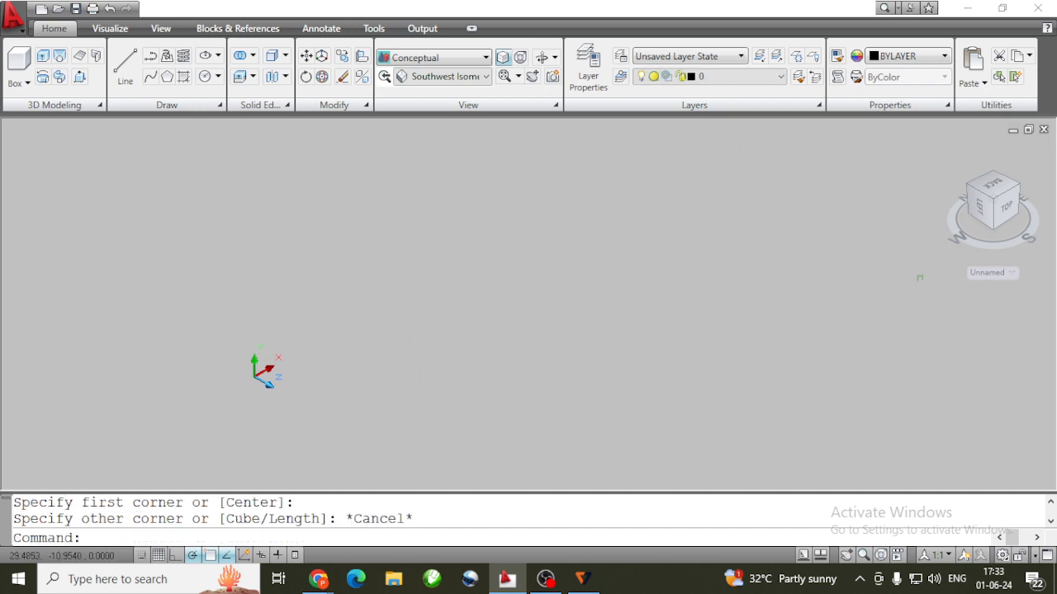
Restore the World coordinate system and draw a box 10 long, 10 wide and 0.5 high
left_click(990, 271)
left_click(974, 290)
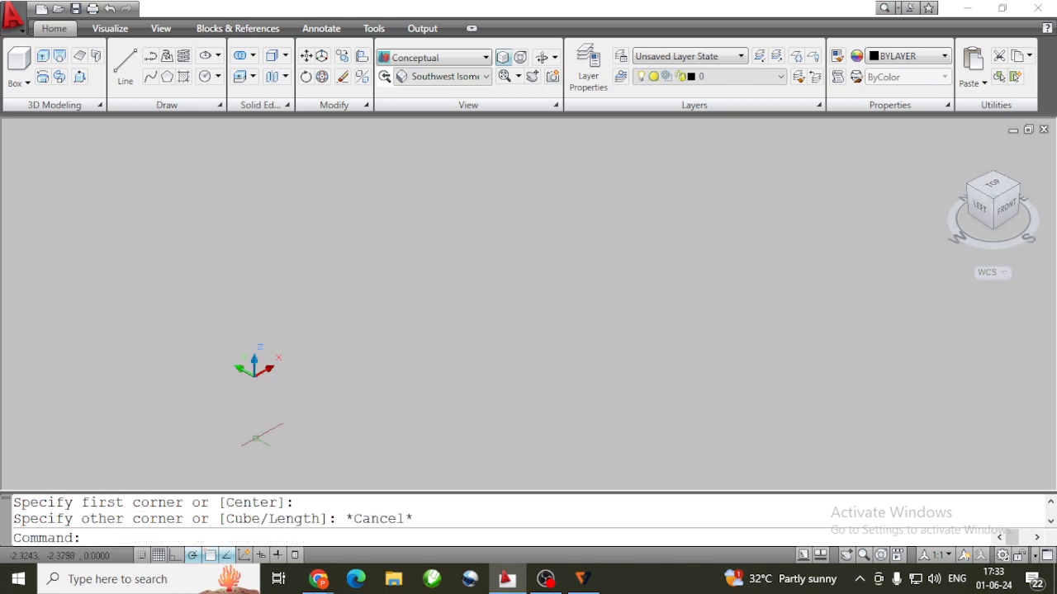
left_click(18, 62)
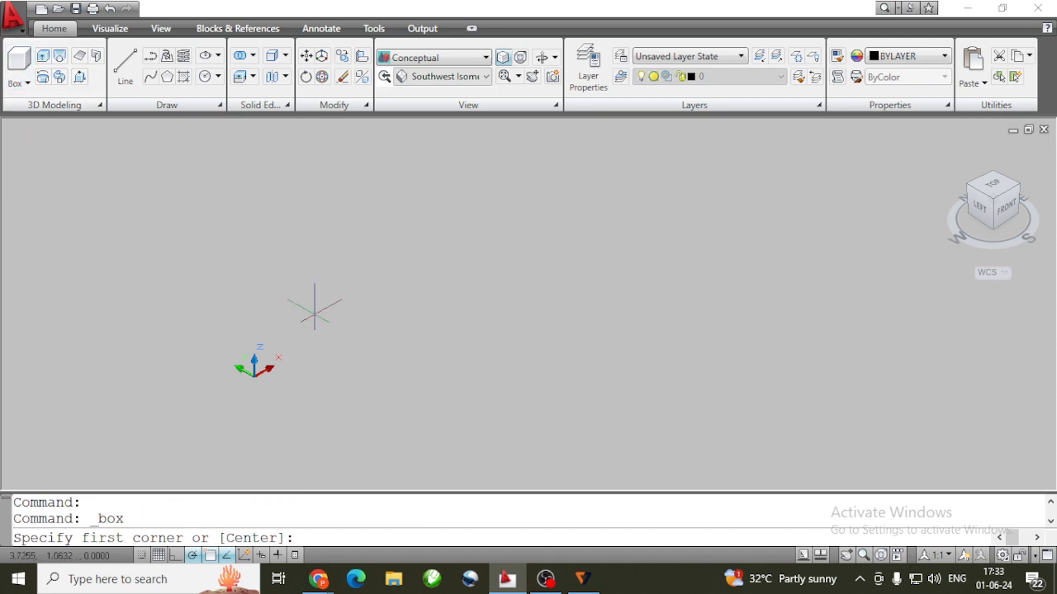
left_click(317, 312)
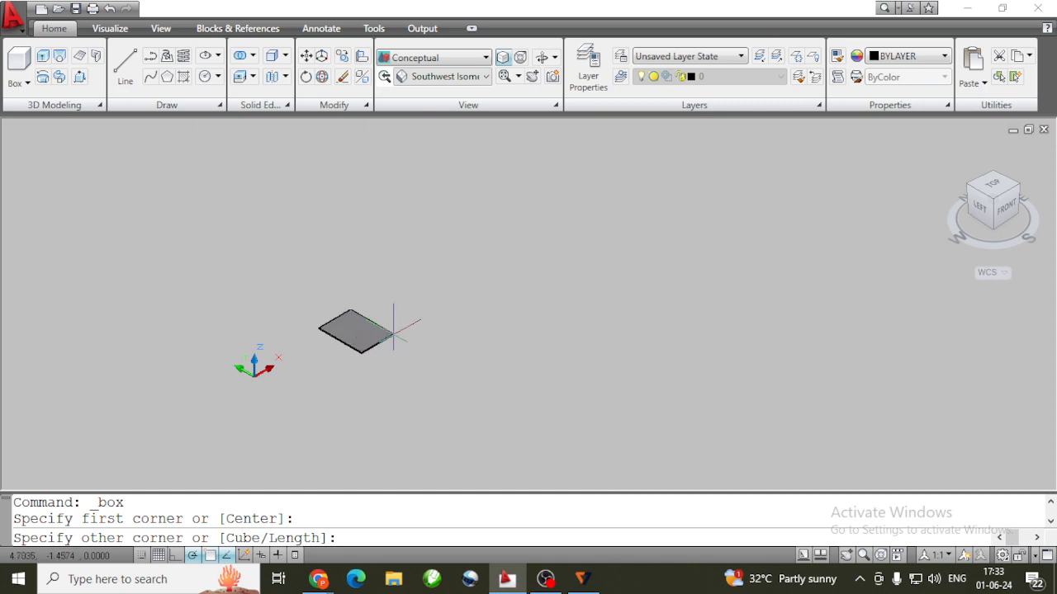
key("Return")
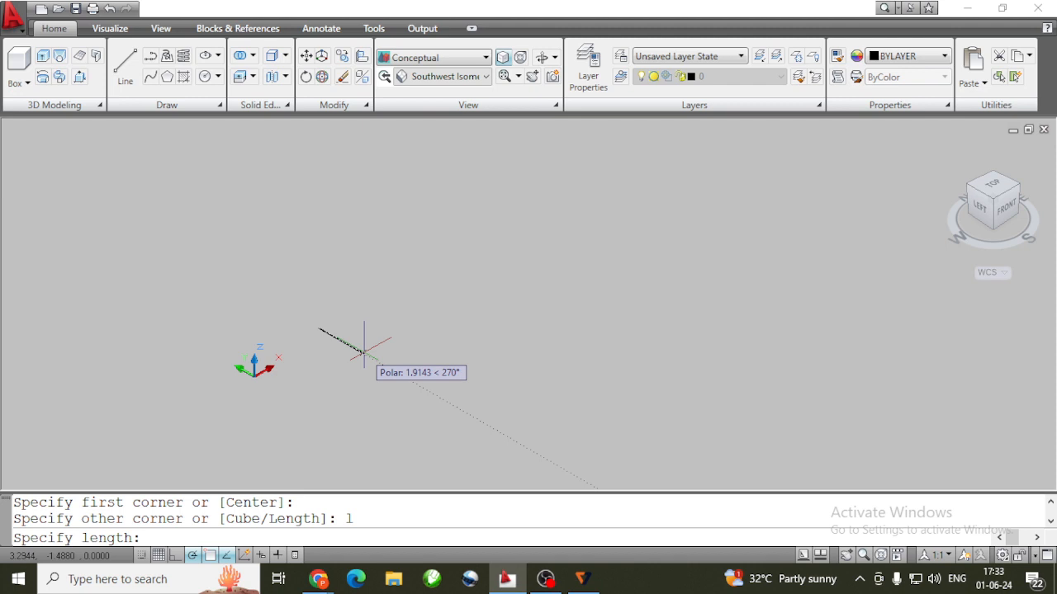
key("Return")
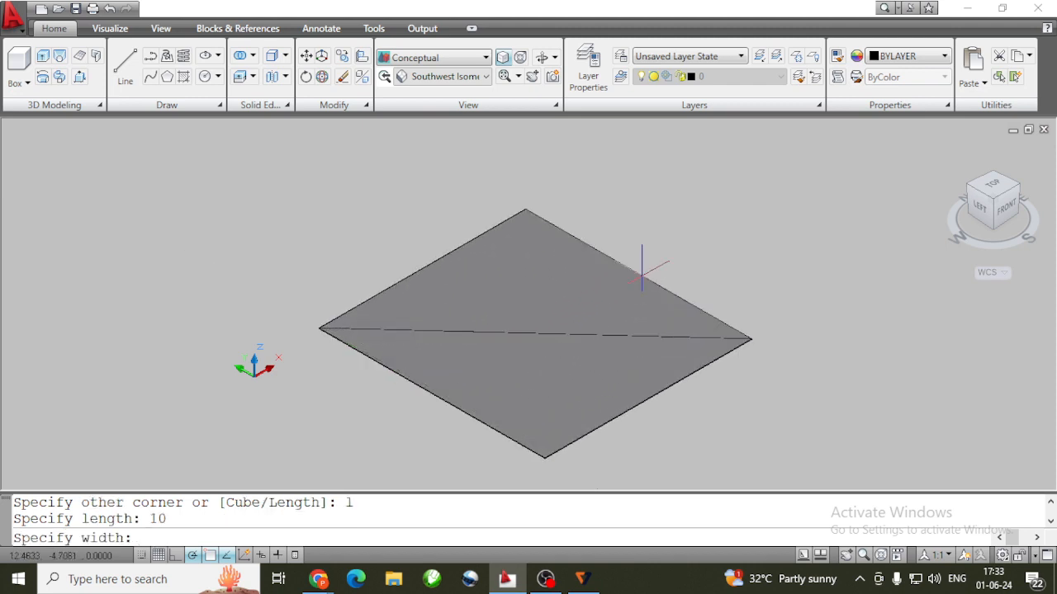
type("10")
key("Return")
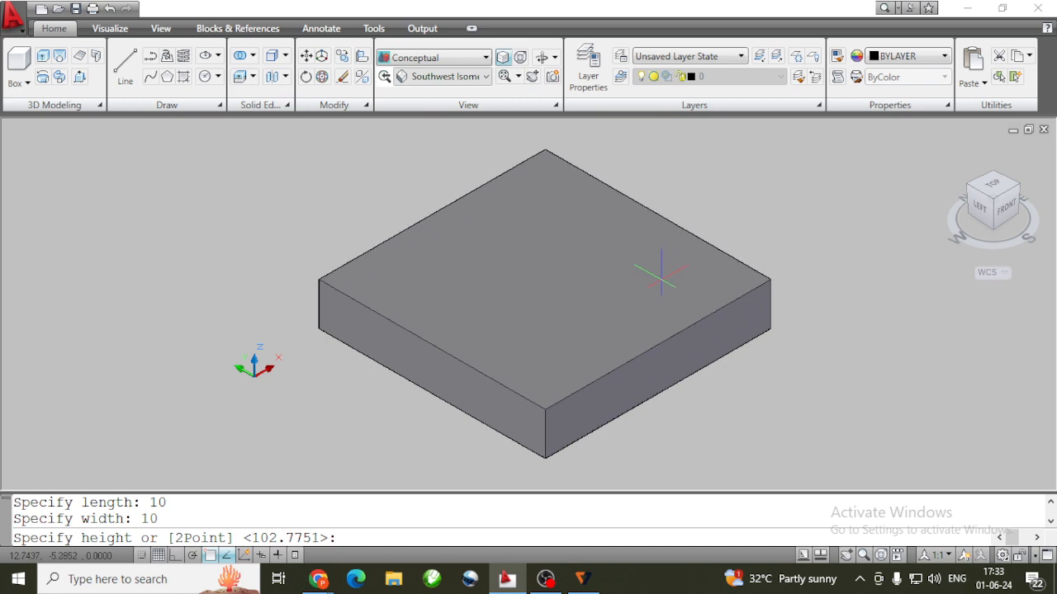
key("Return")
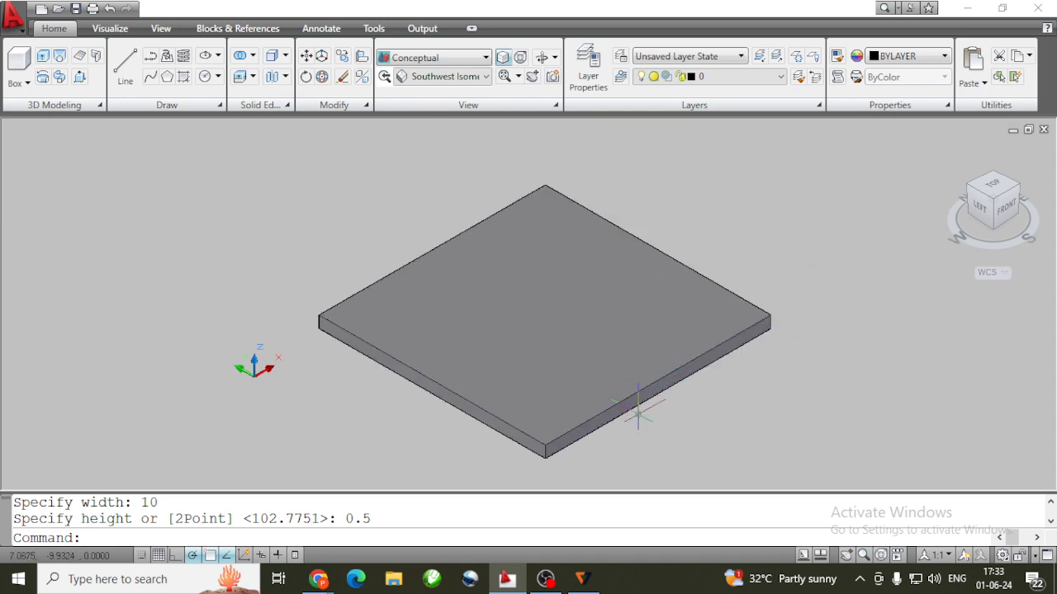
Copy the flat slab twice, corner to corner, to form a continuous row of three adjoining slabs
scroll(626, 410, "up", 3)
scroll(626, 411, "down", 4)
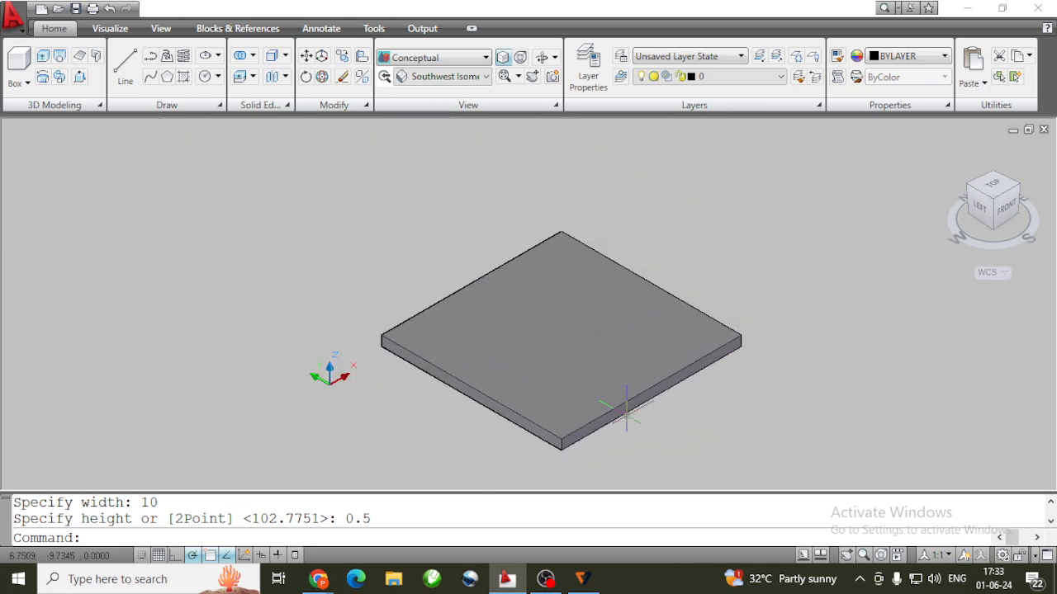
left_click(589, 389)
scroll(809, 371, "down", 4)
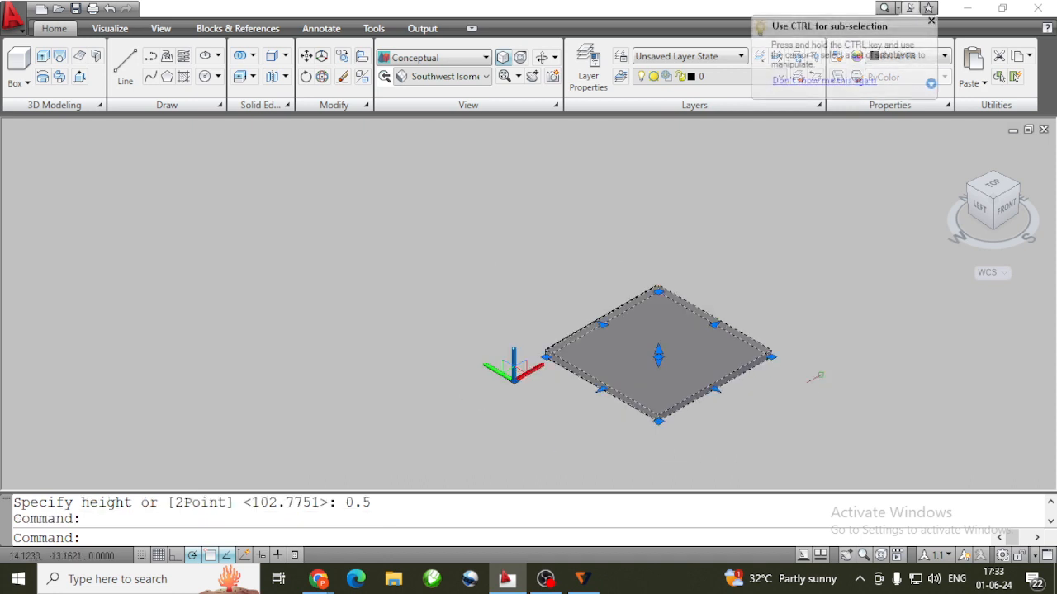
left_click(846, 554)
left_click_drag(679, 394, 446, 324)
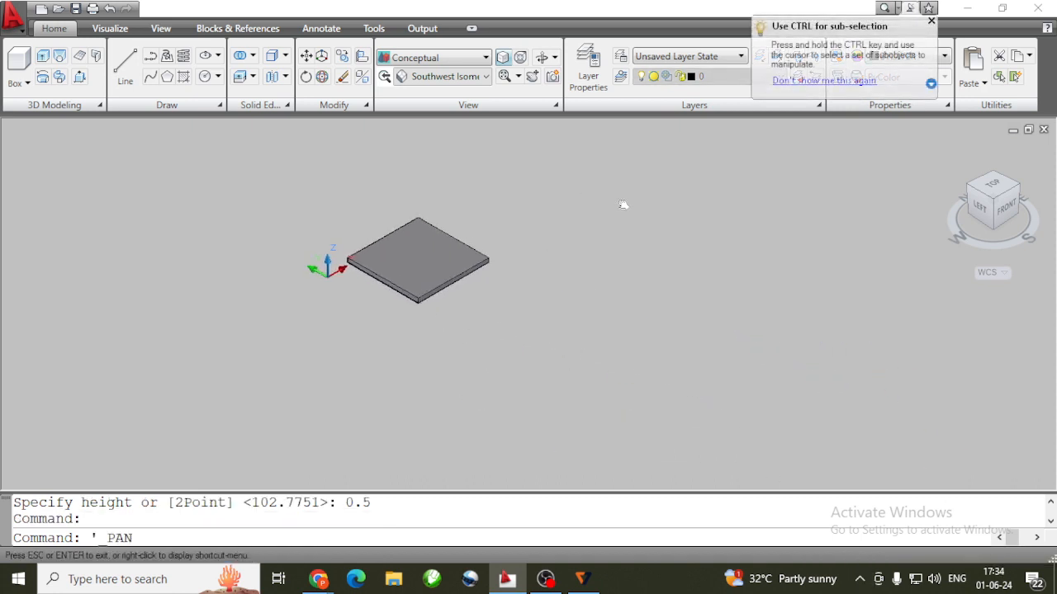
key("Escape")
left_click(469, 258)
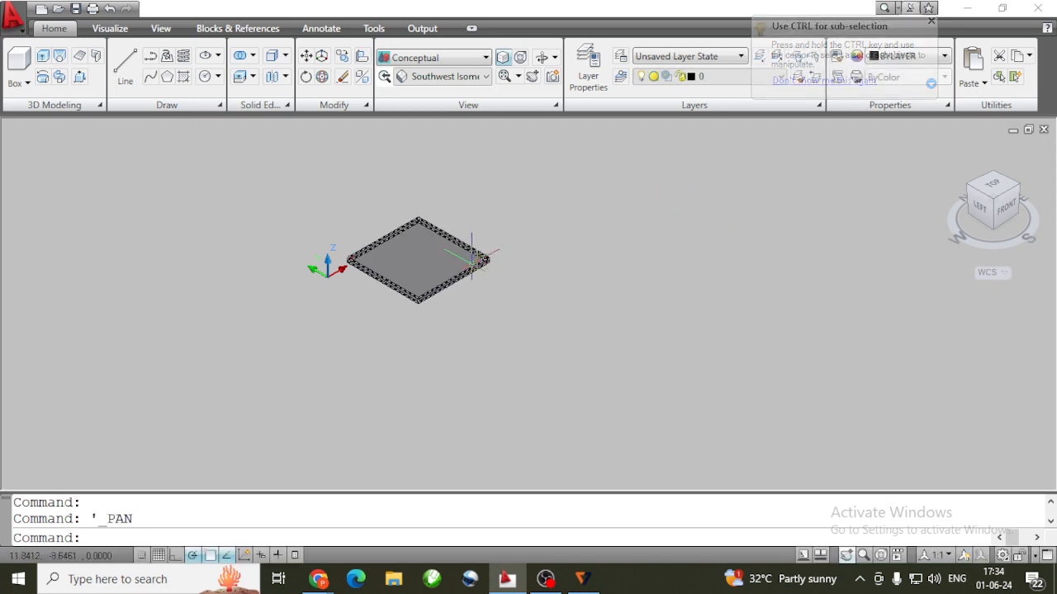
left_click(341, 57)
scroll(355, 276, "up", 2)
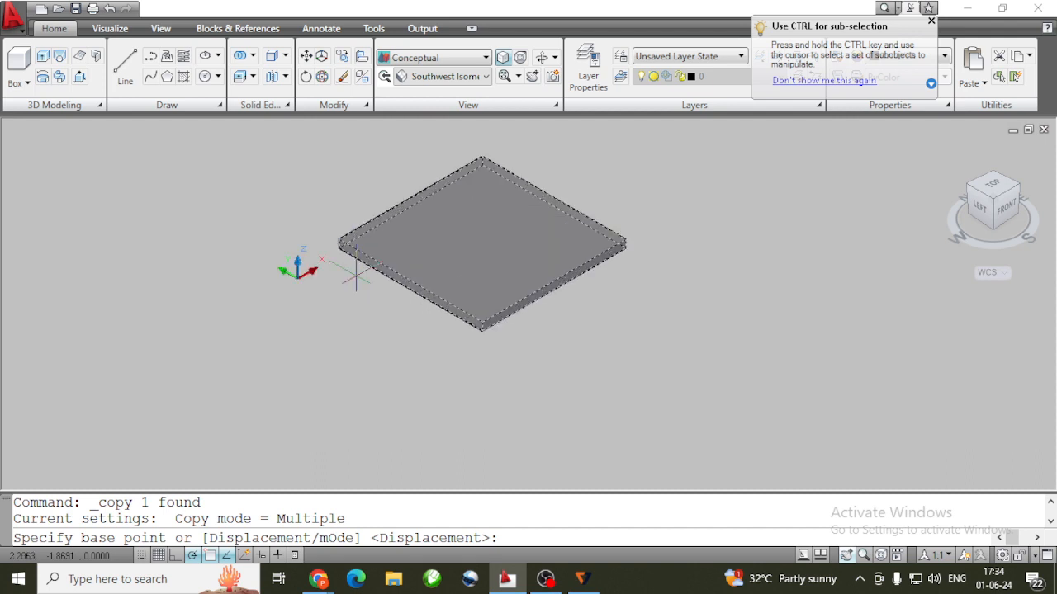
left_click(341, 247)
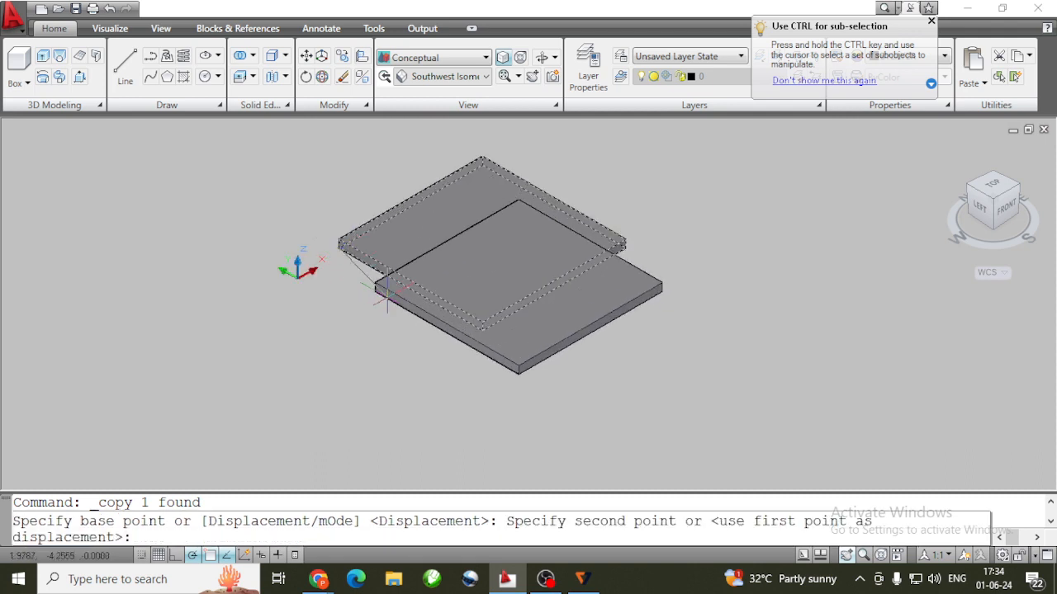
left_click(482, 328)
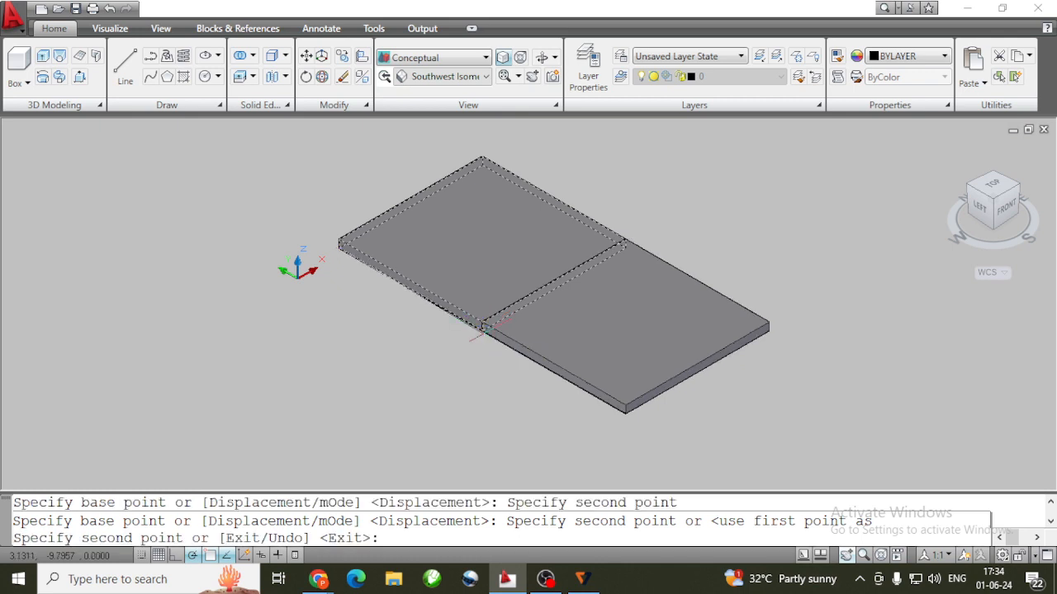
left_click(625, 410)
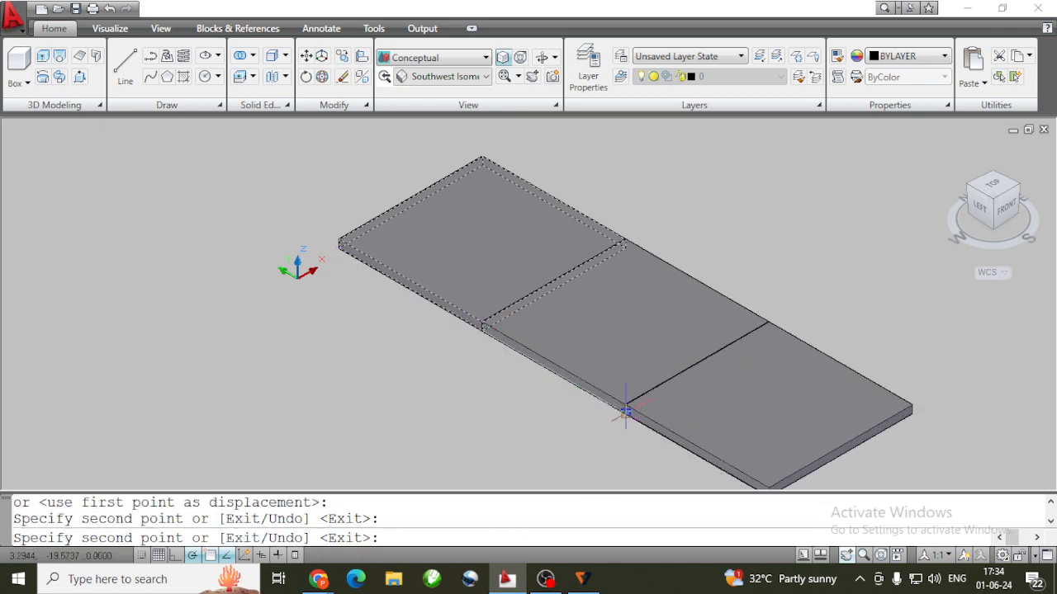
key("Escape")
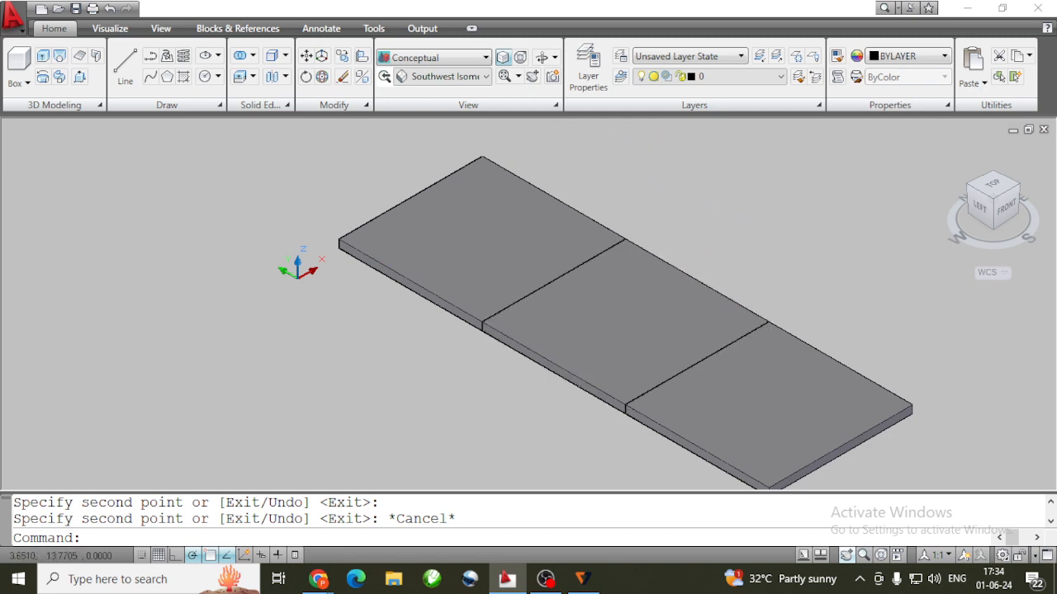
Draw an upright box about 1.4 thick along the full rear long edge of the three slabs, starting from their top surface
left_click(19, 62)
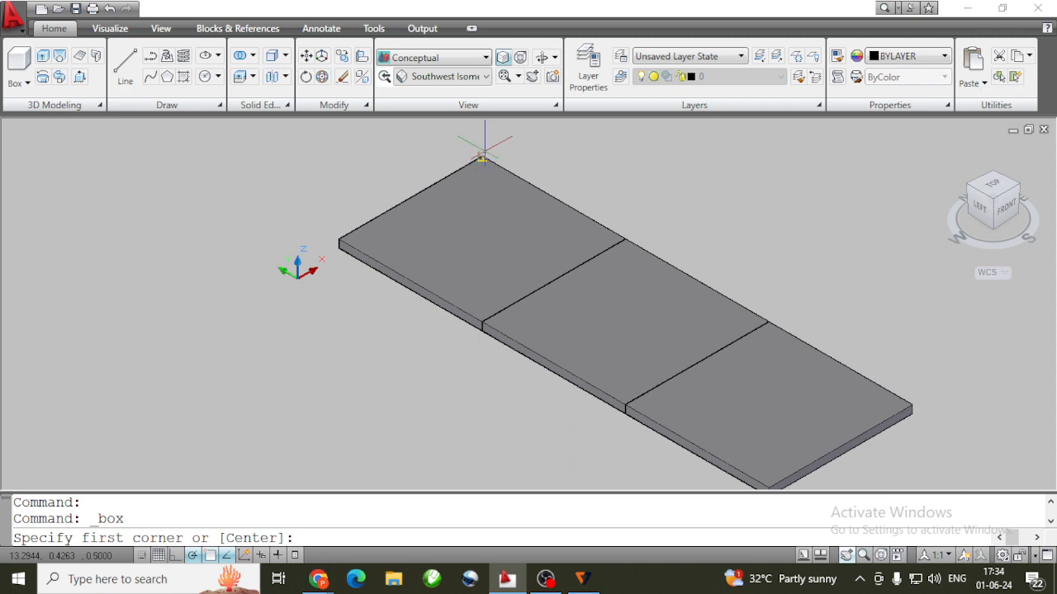
left_click(482, 155)
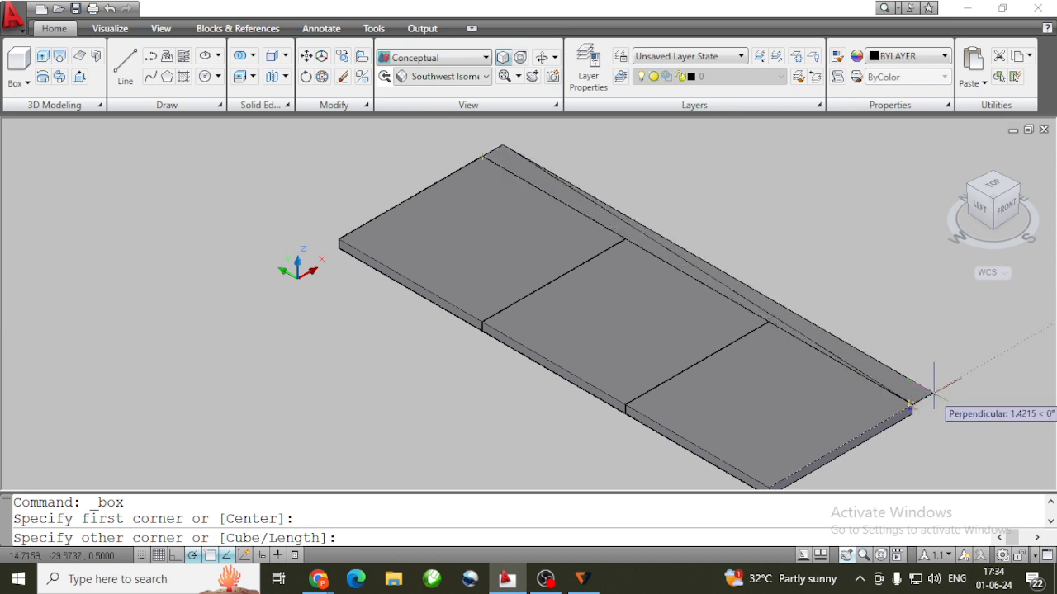
left_click(933, 388)
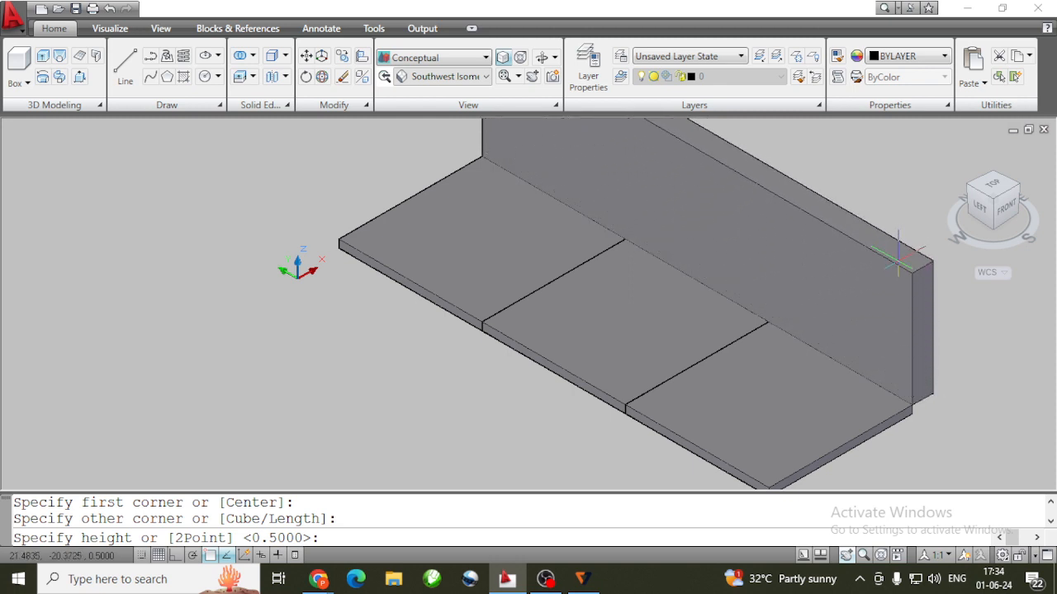
left_click(899, 258)
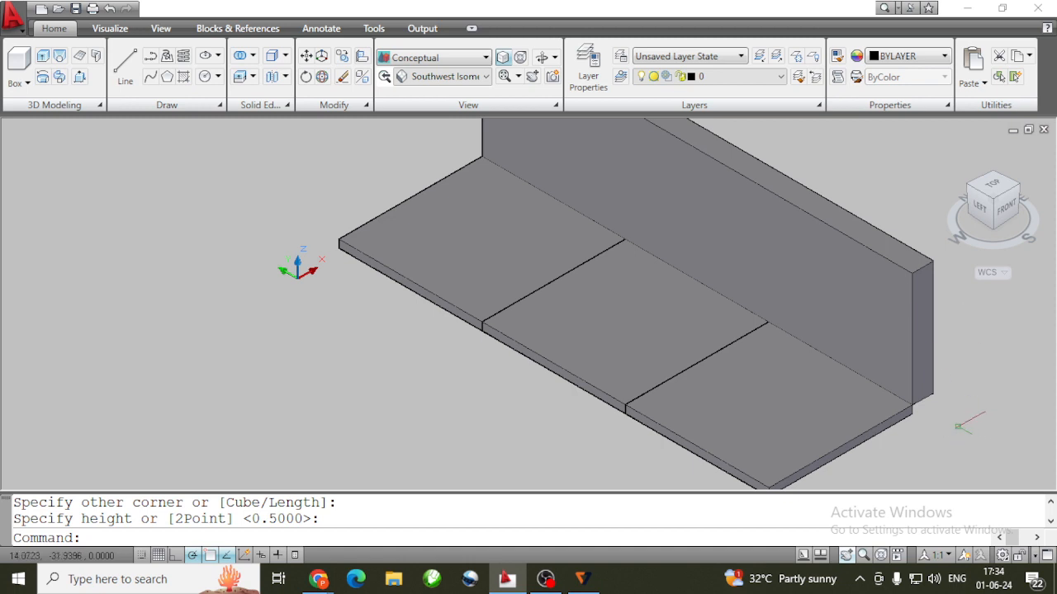
Tilt the upright panel backward, away from the slabs, by 3D-rotating it about the Y axis from a base point on the panel
left_click(911, 334)
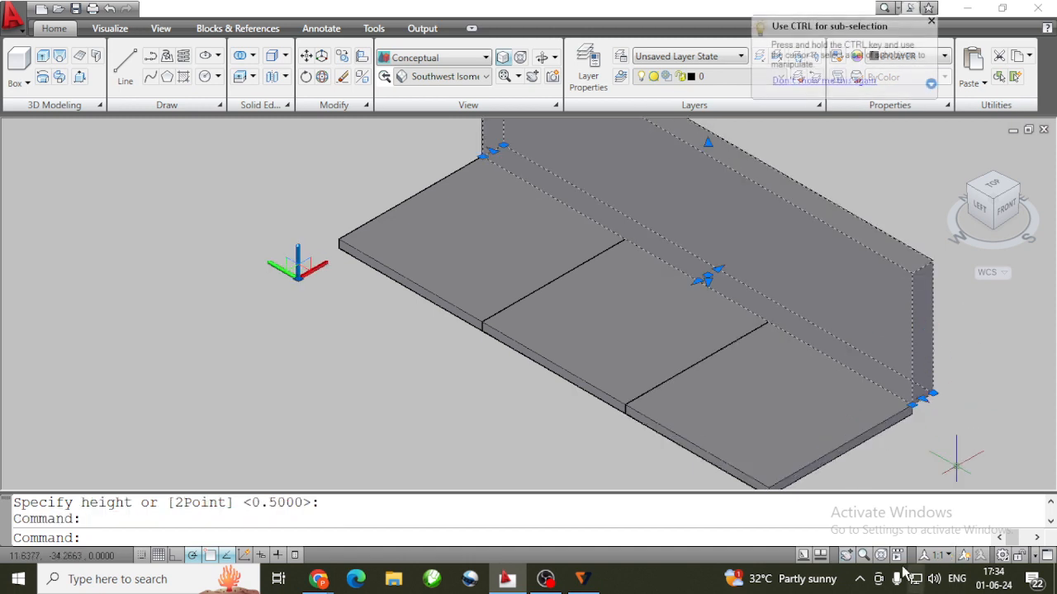
middle_click_drag(807, 419, 570, 378)
middle_click_drag(678, 339, 683, 332)
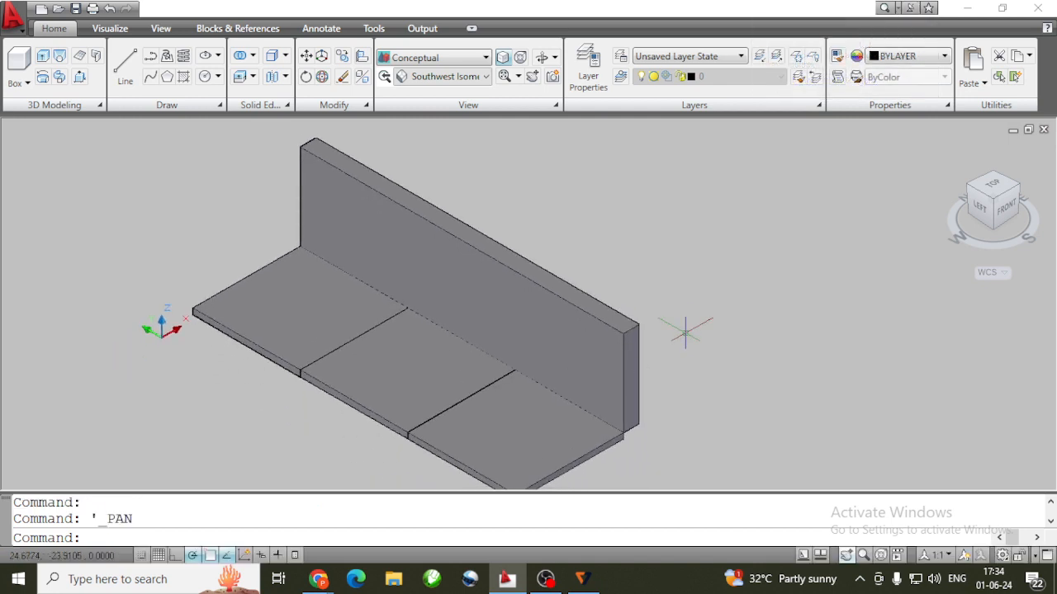
left_click(625, 365)
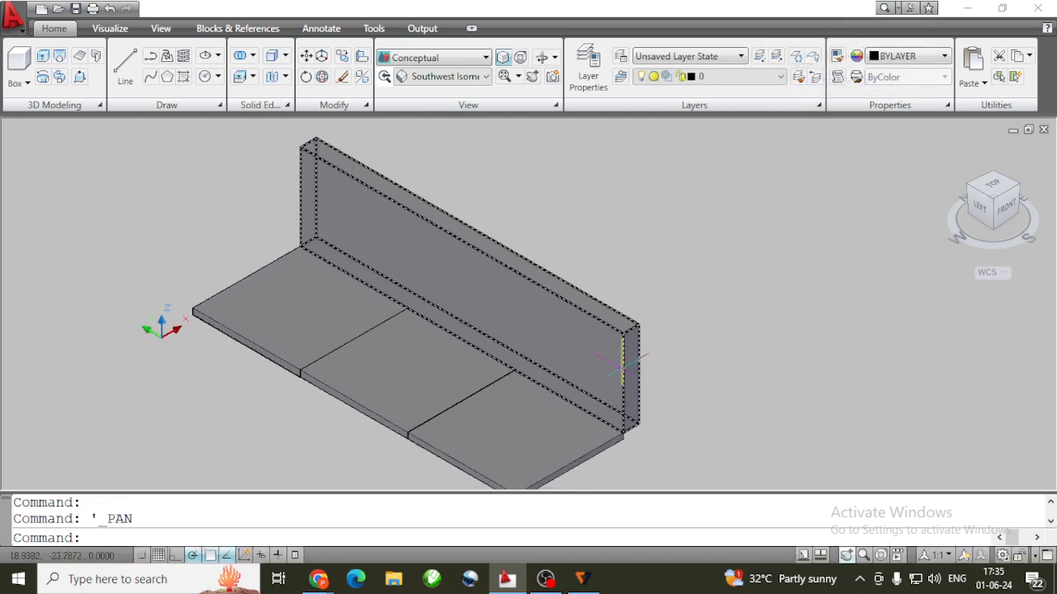
left_click(621, 363)
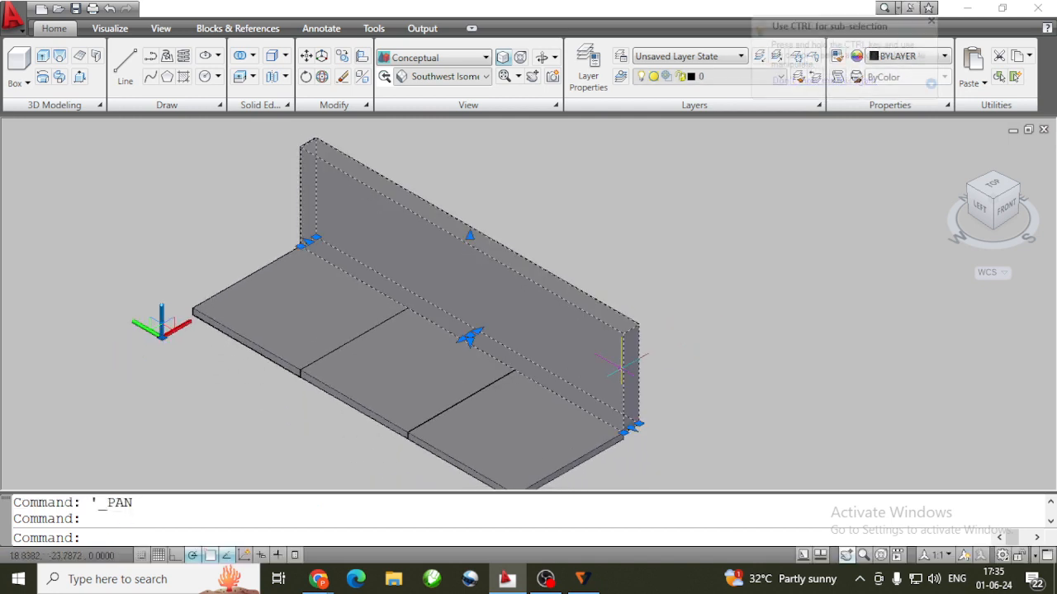
left_click(322, 77)
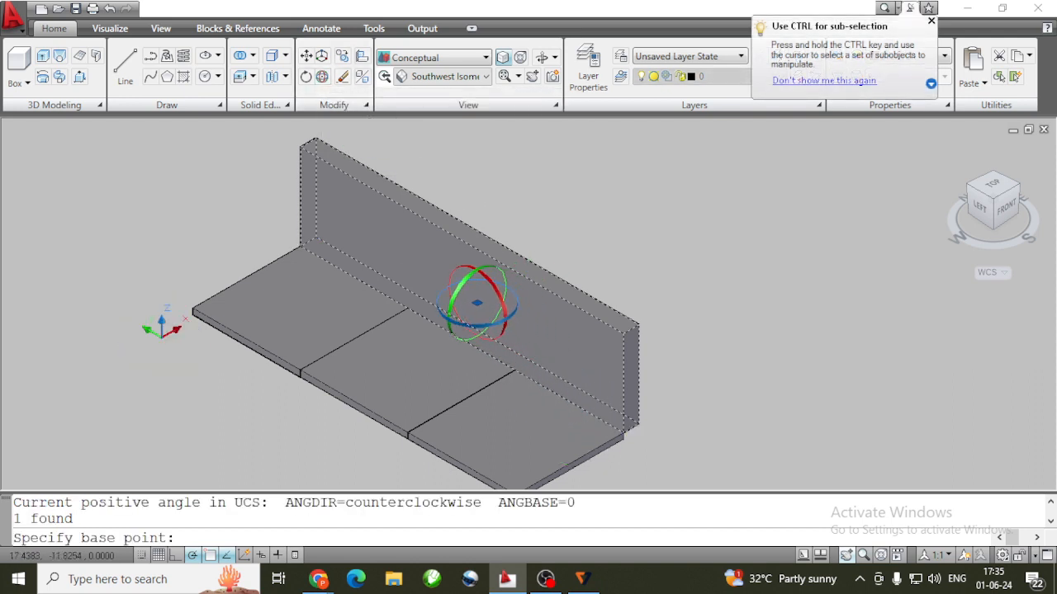
left_click(477, 303)
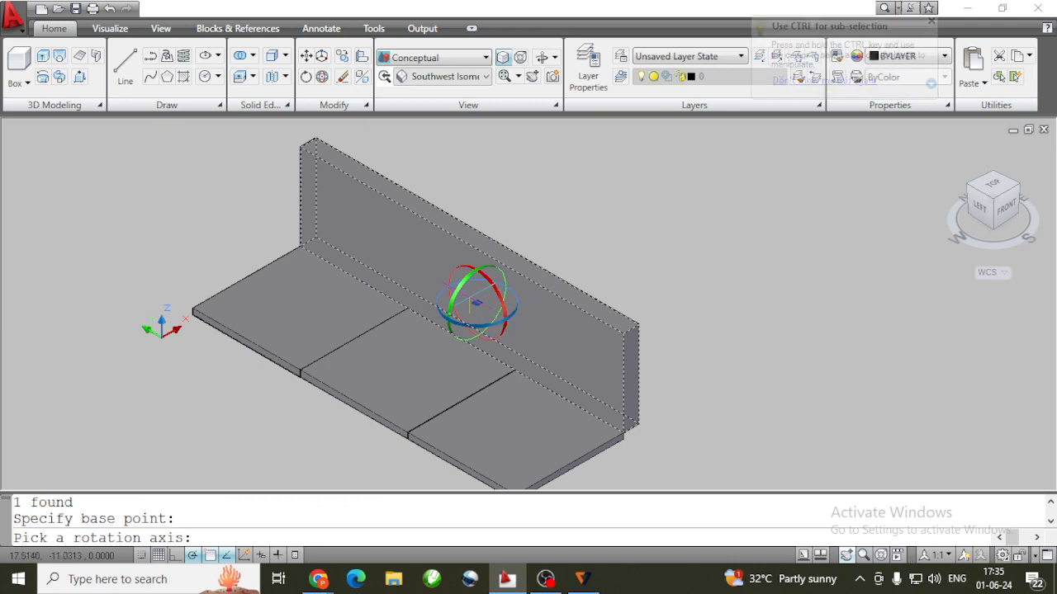
left_click(459, 299)
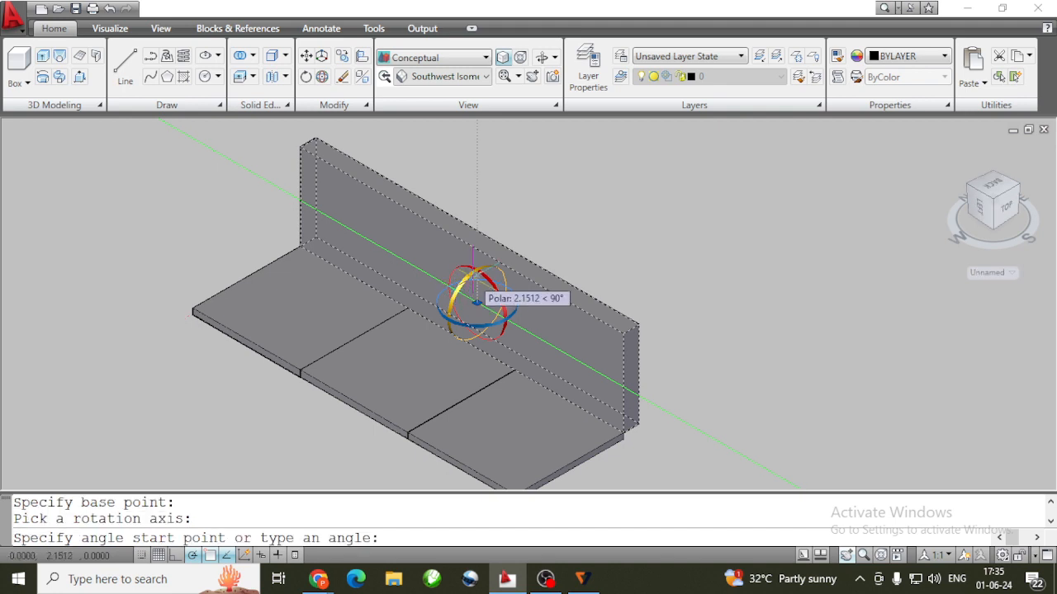
left_click(432, 328)
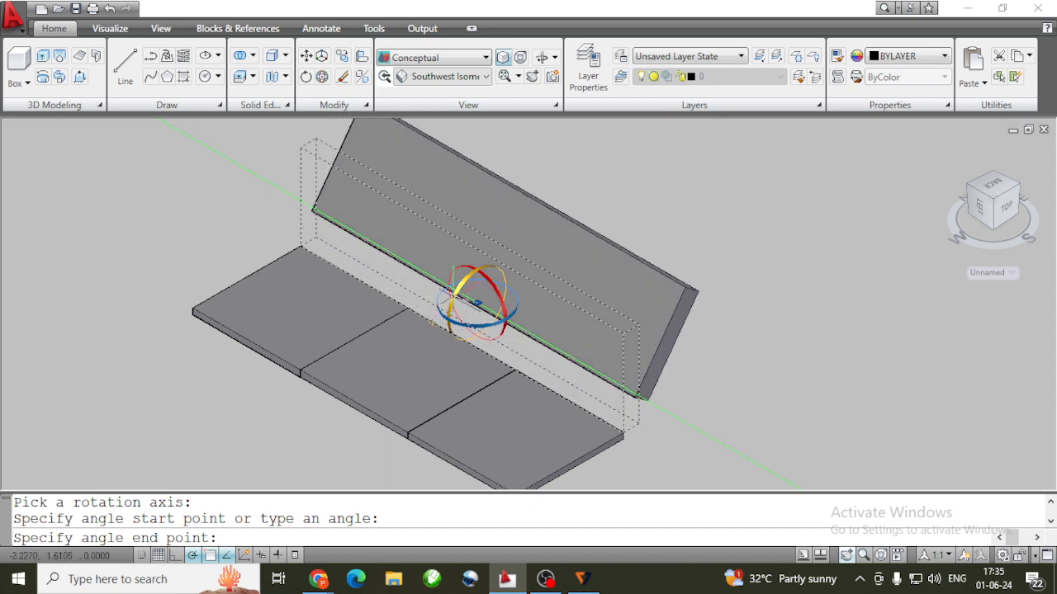
left_click(453, 296)
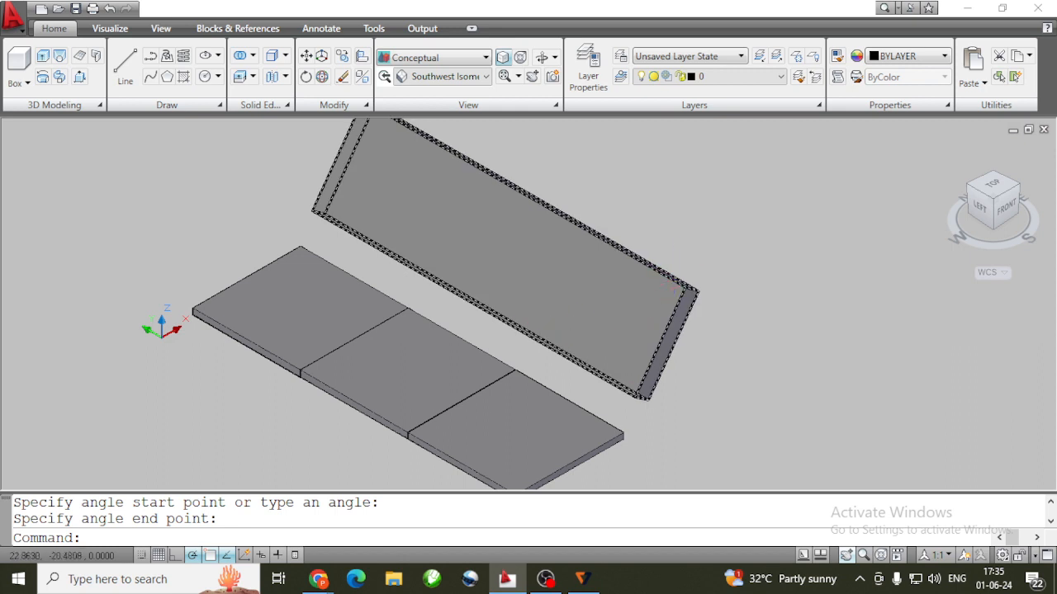
Move the tilted back panel by its lower end corner onto the rear corner of the end slab, seating it along the slabs' rear edge
left_click(307, 58)
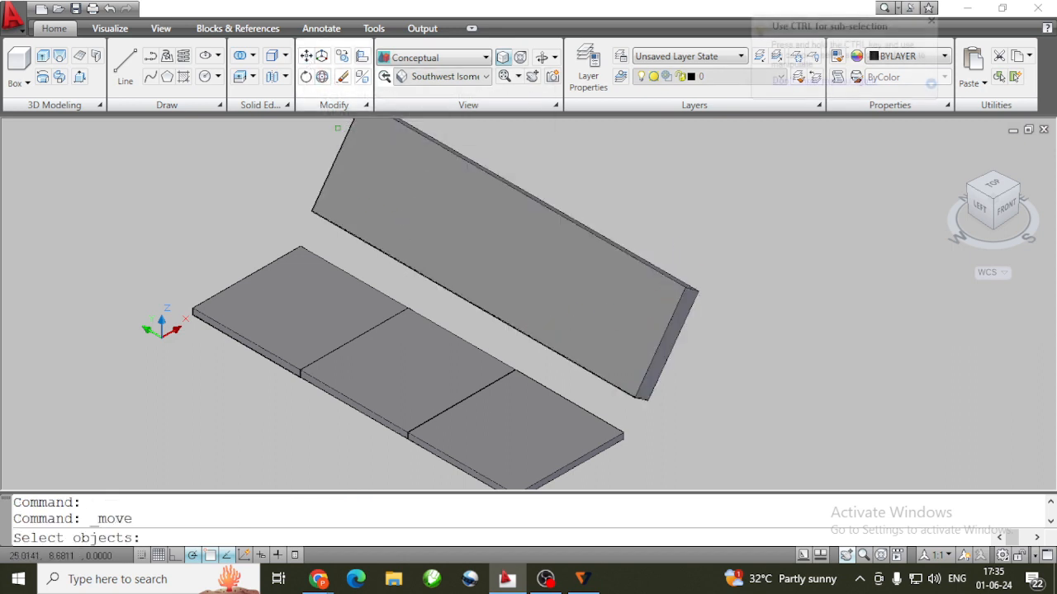
left_click(642, 397)
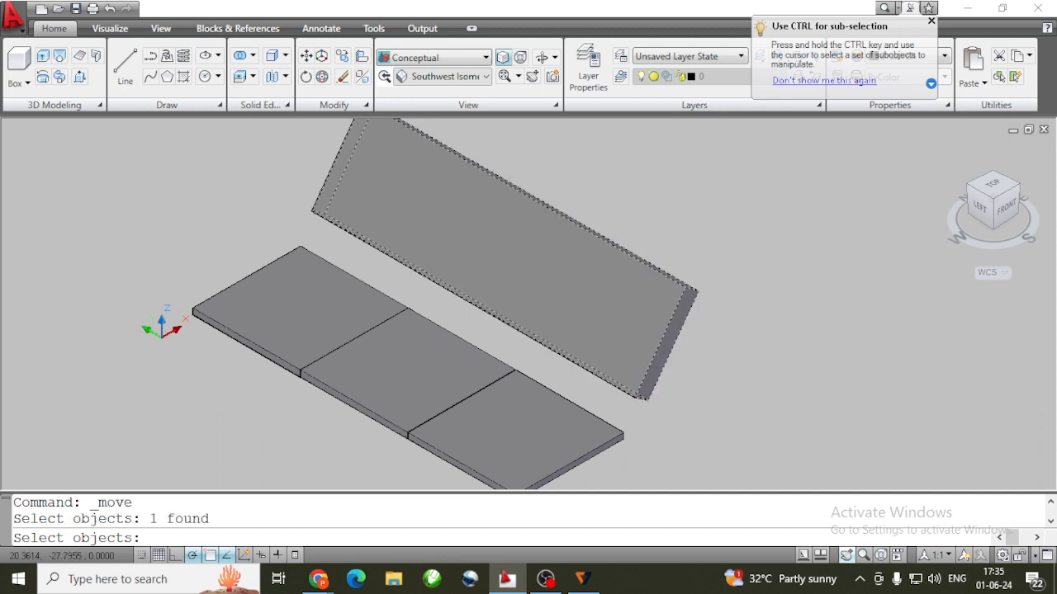
key("Return")
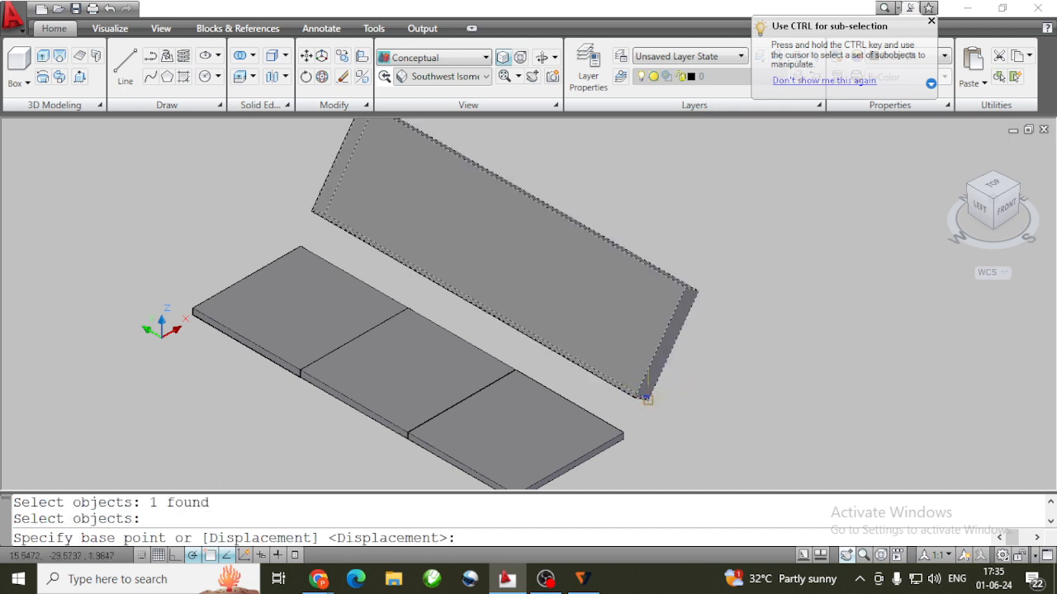
left_click(646, 397)
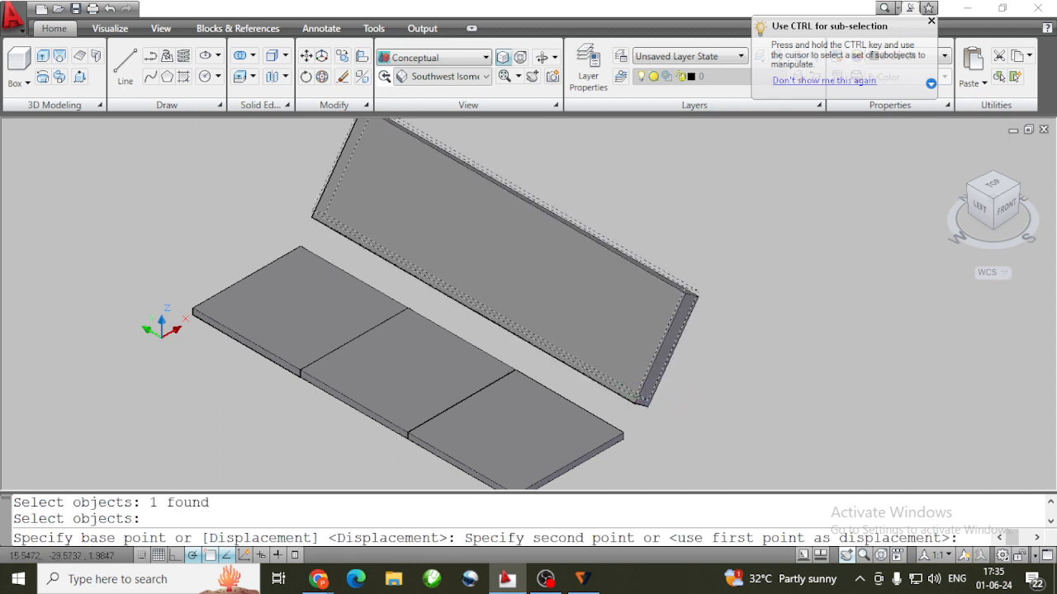
left_click(621, 437)
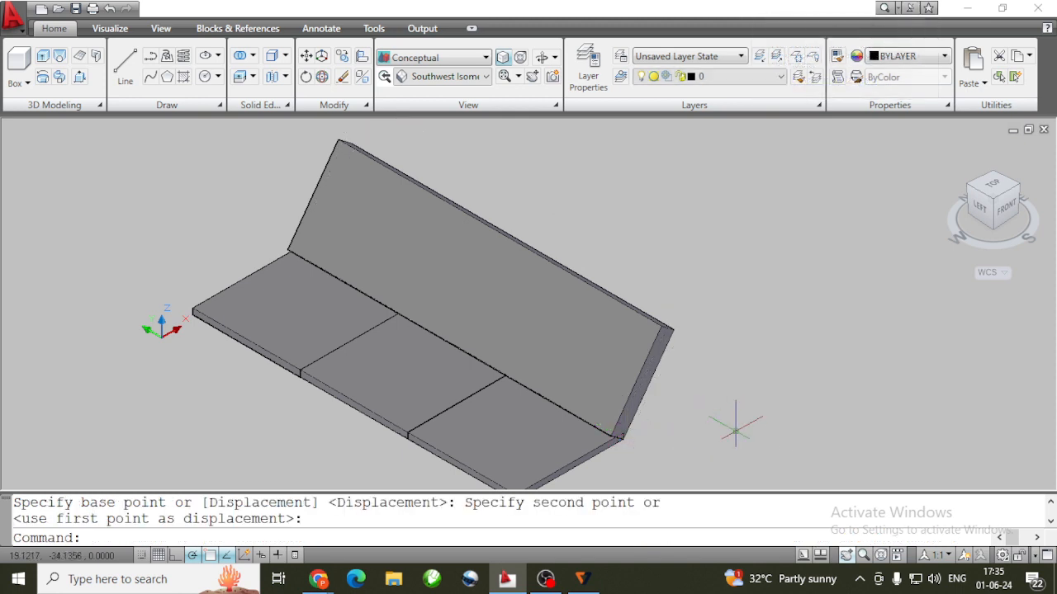
Press-pull the top faces of all three slabs upward by about 1.55, bringing them to the same height
middle_click_drag(741, 438, 754, 380)
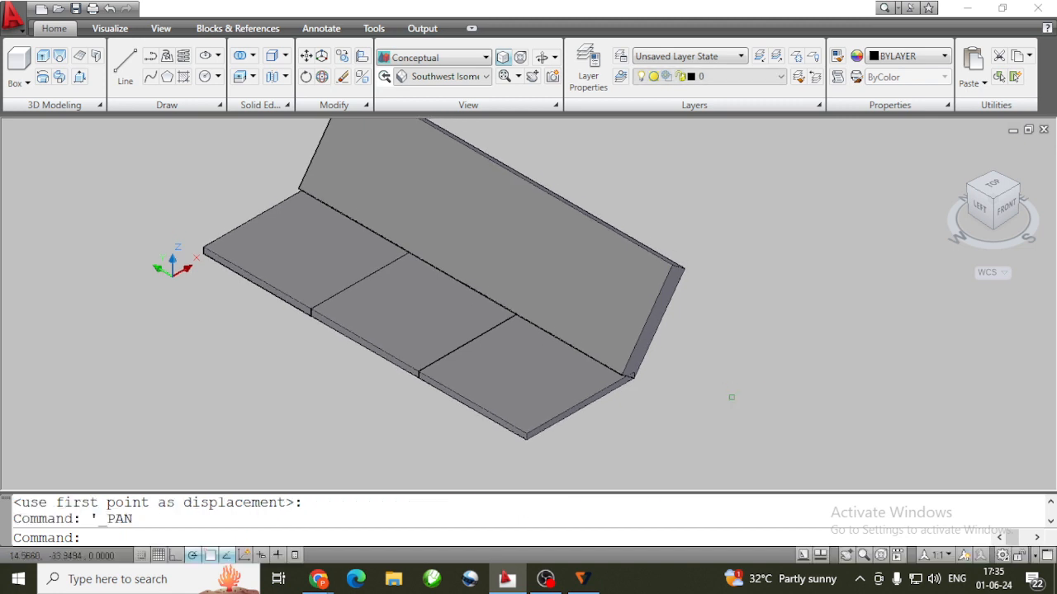
left_click(79, 78)
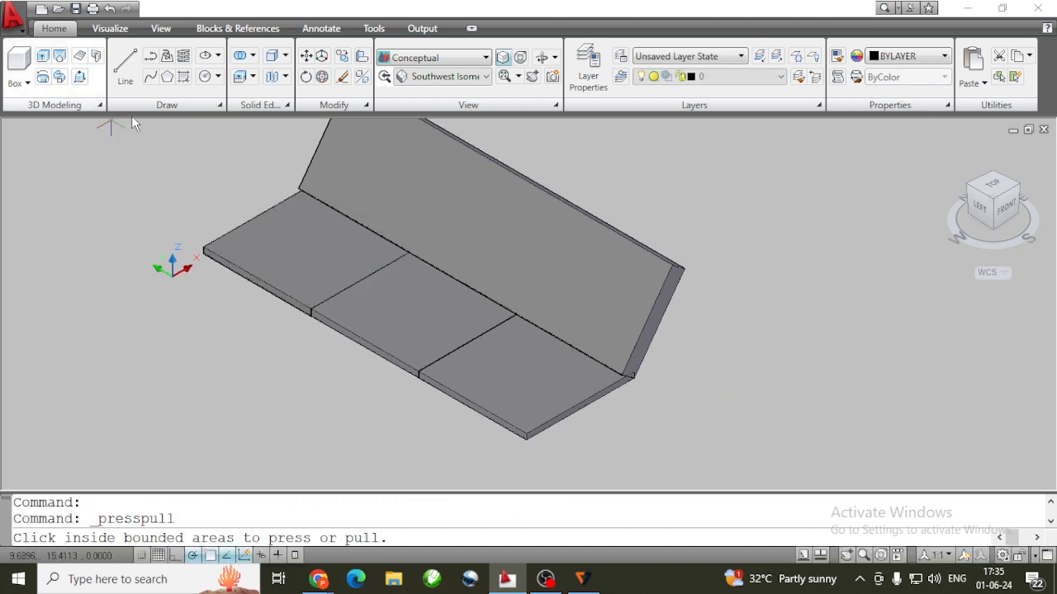
left_click(310, 221)
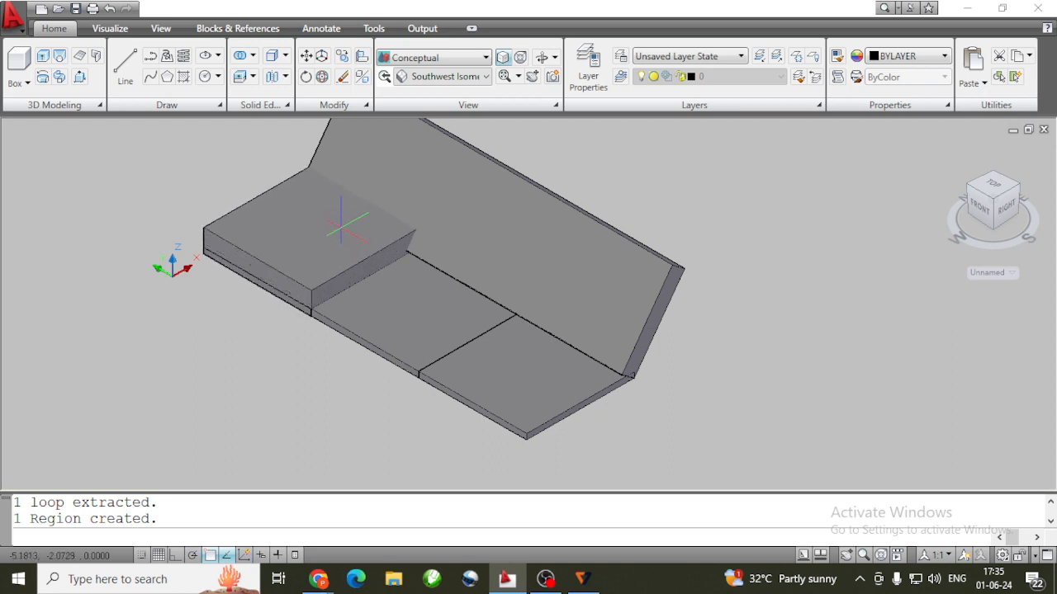
left_click(342, 224)
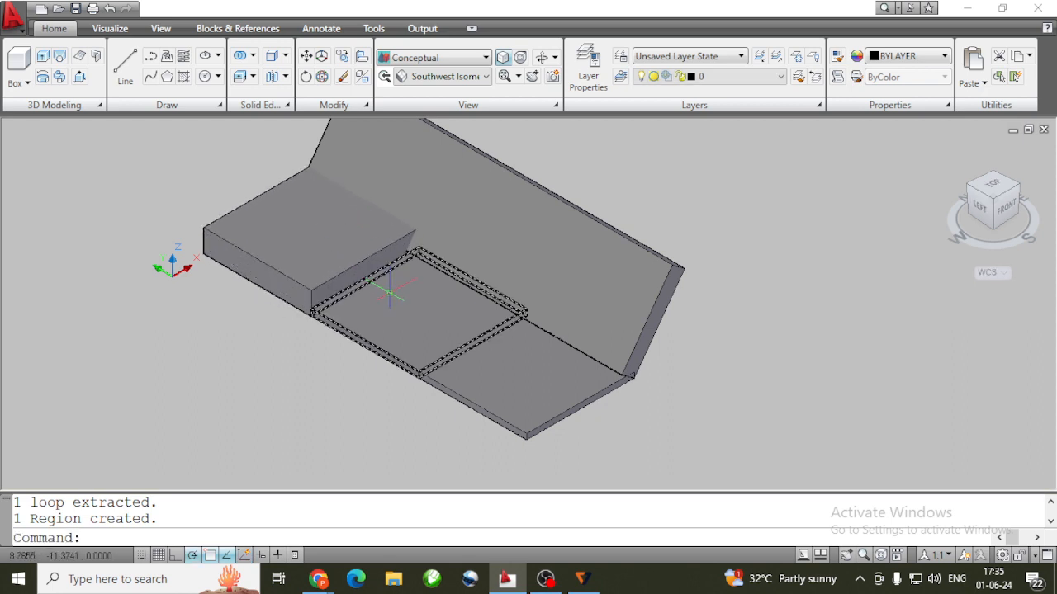
left_click(80, 82)
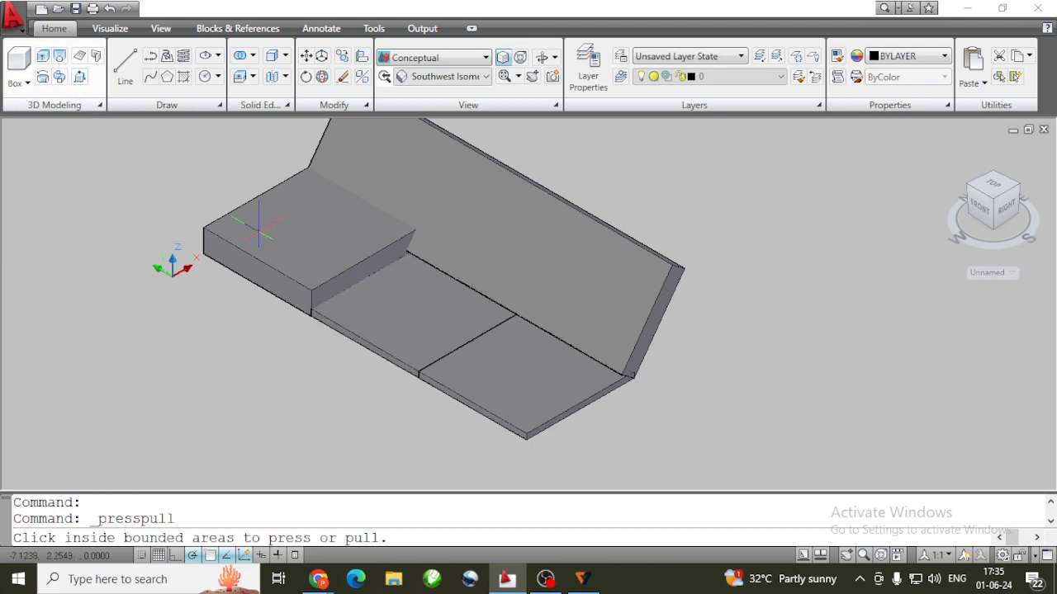
left_click(430, 322)
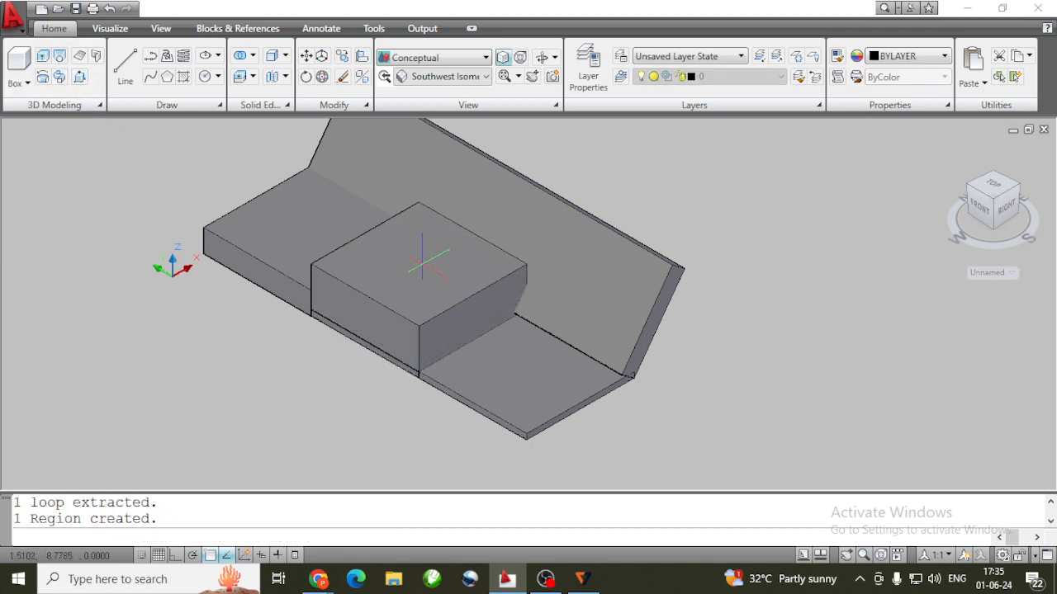
left_click(313, 289)
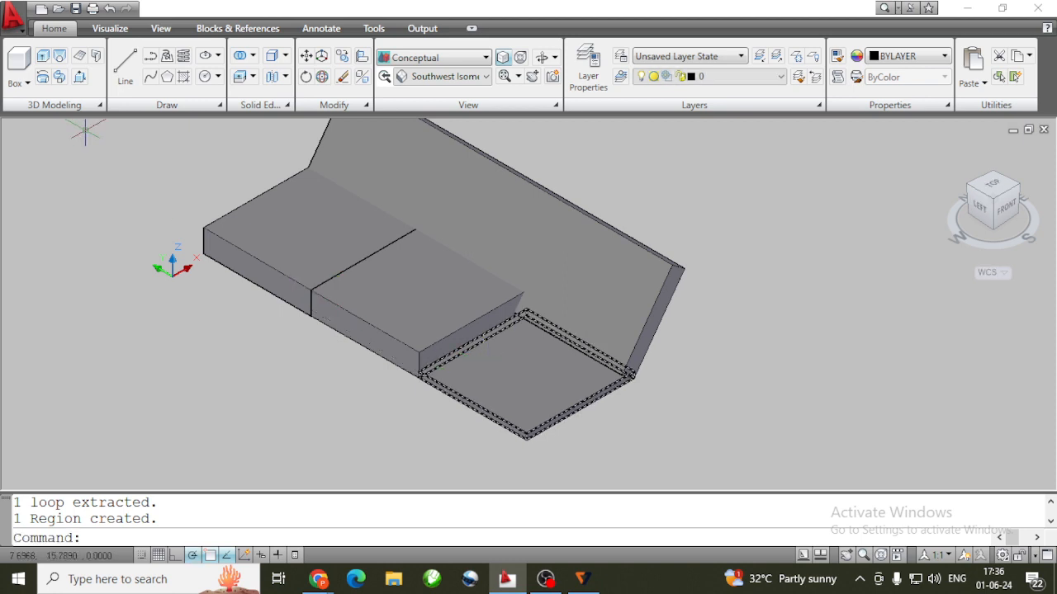
left_click(80, 80)
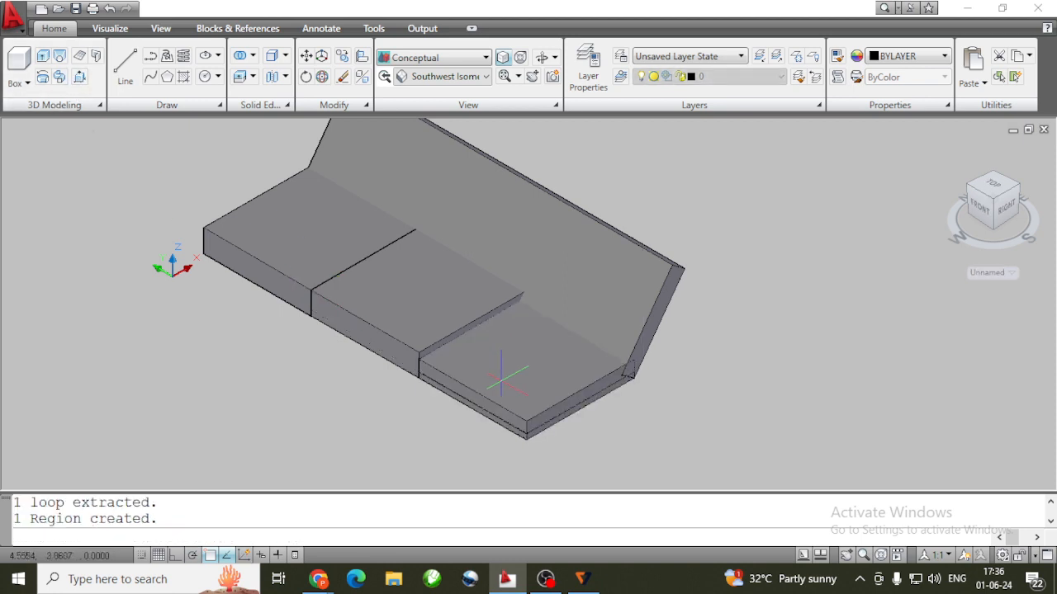
left_click(419, 354)
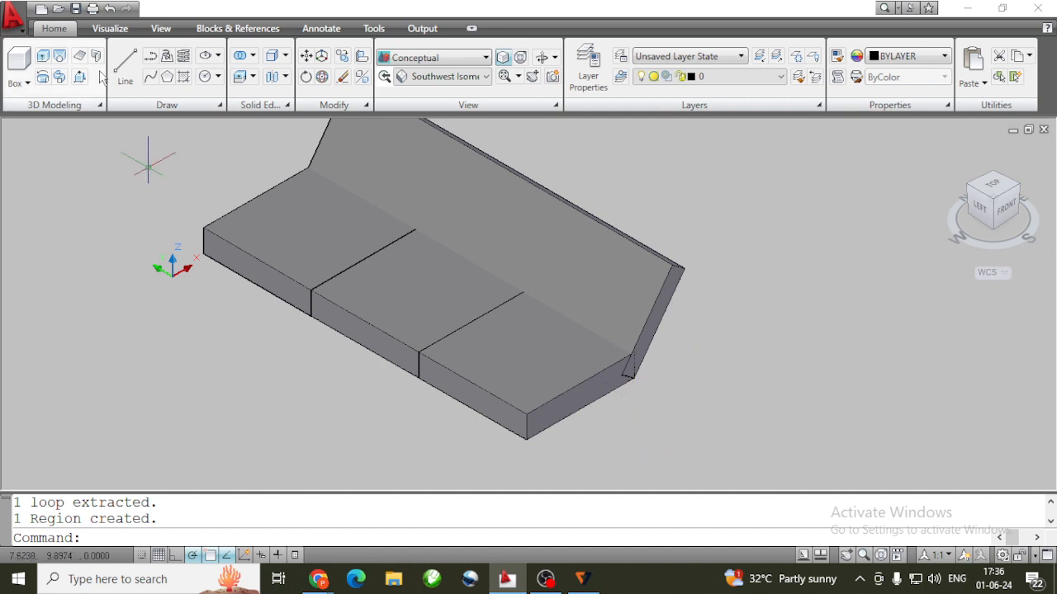
Draw a narrow armrest box across the full depth of the end slab nearest the front, from the slab's base to above the seat
left_click(20, 64)
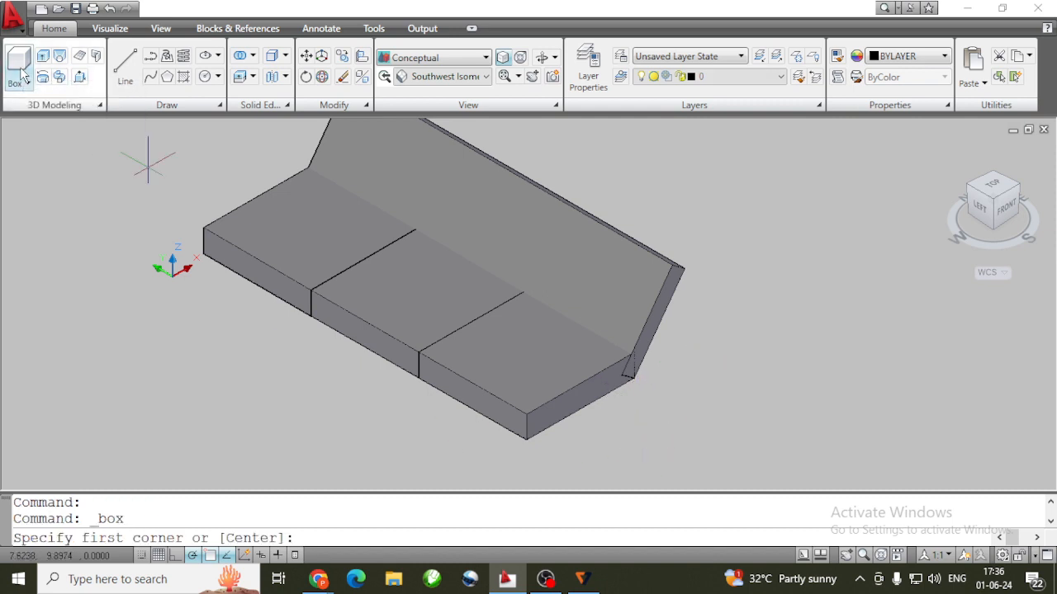
left_click(505, 429)
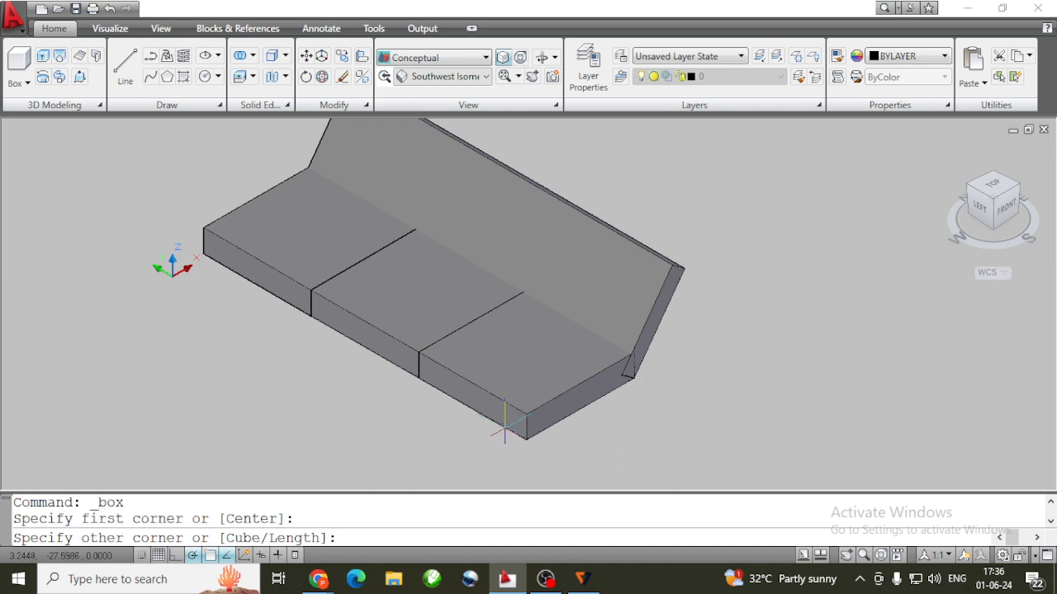
left_click(633, 376)
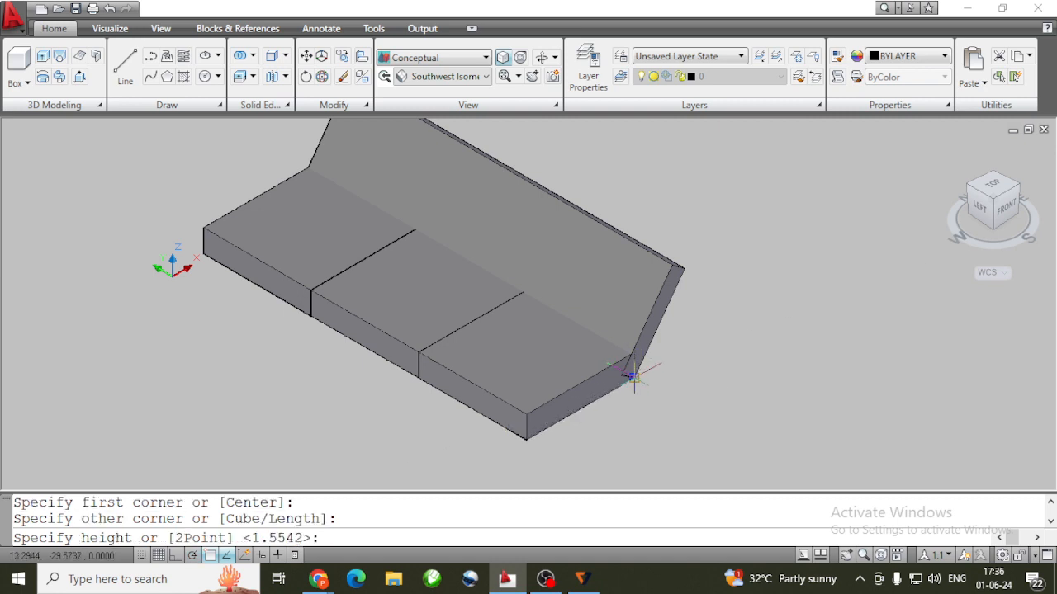
left_click(628, 329)
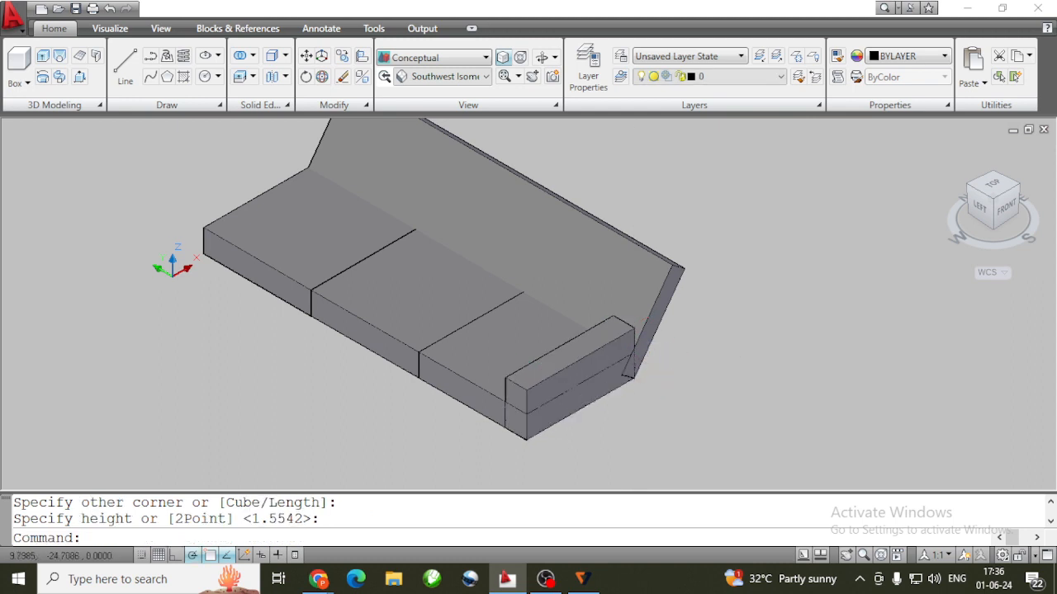
left_click(562, 378)
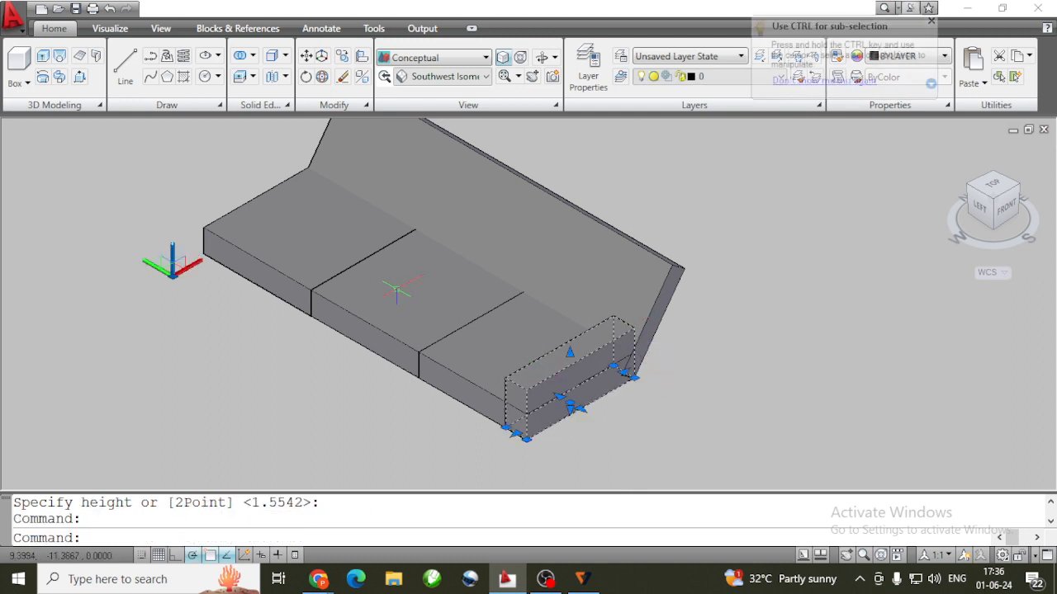
left_click(342, 56)
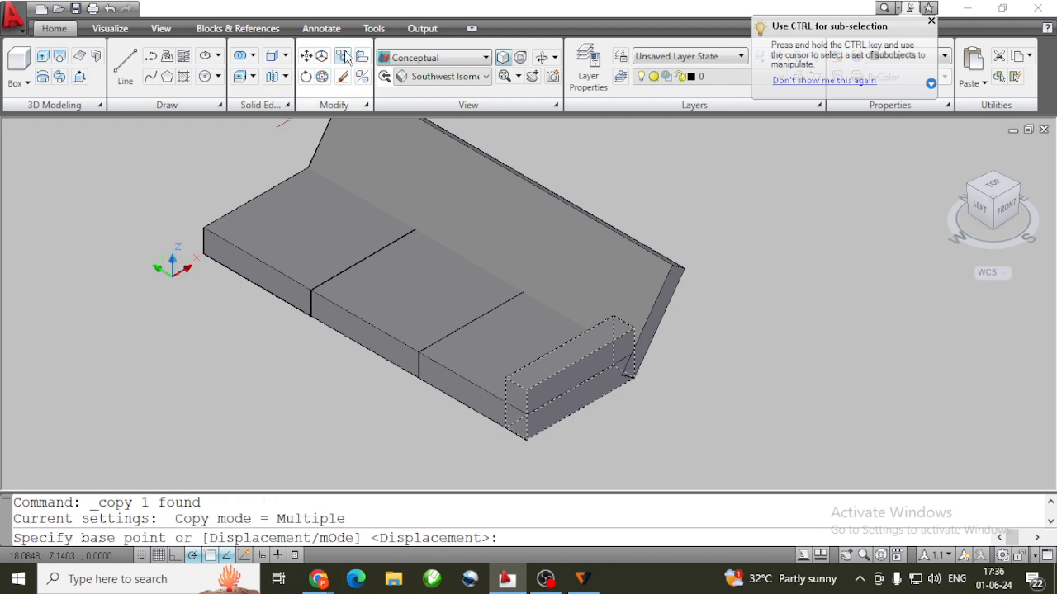
left_click(526, 439)
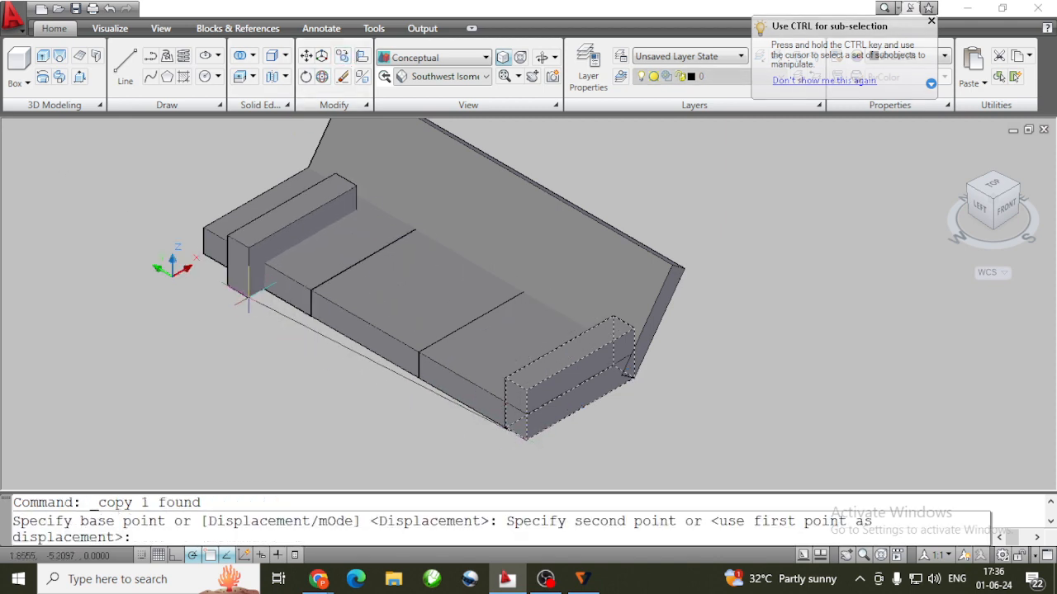
key("Escape")
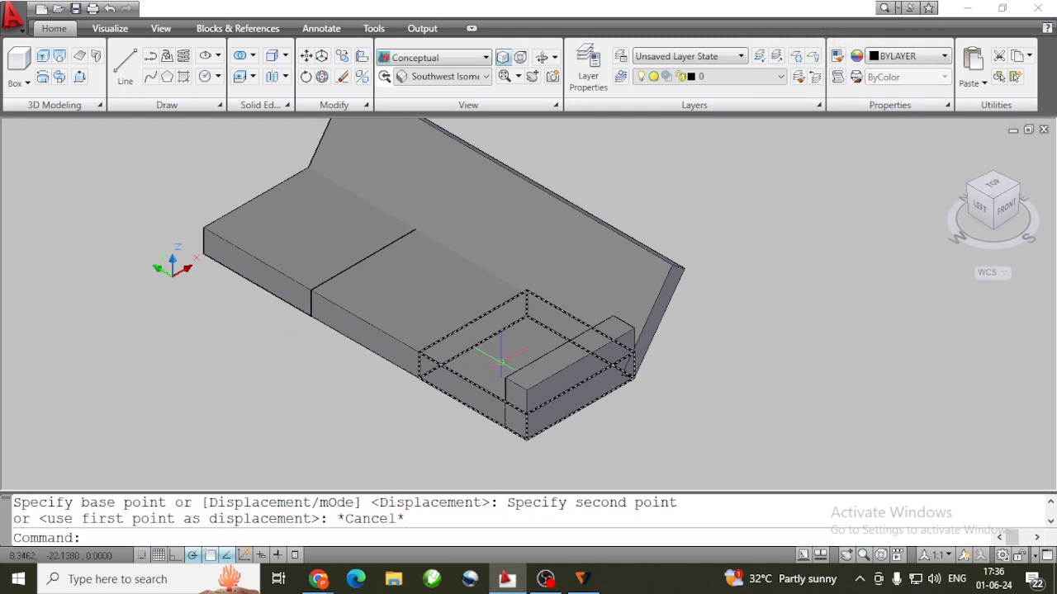
Copy the armrest from its inner front bottom corner to the outer front bottom corner of the slab at the opposite end
left_click(514, 380)
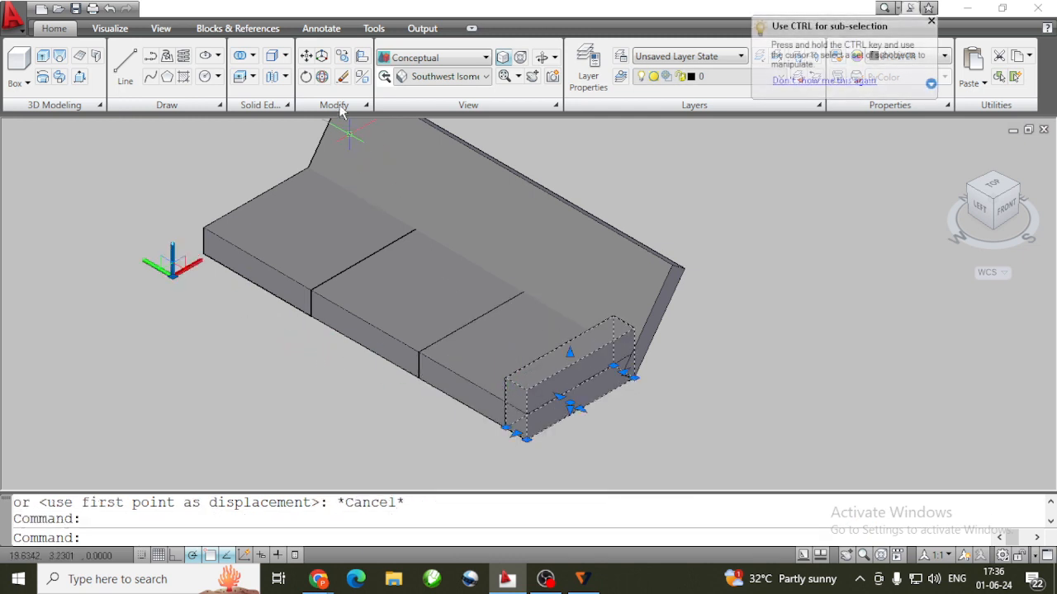
left_click(323, 58)
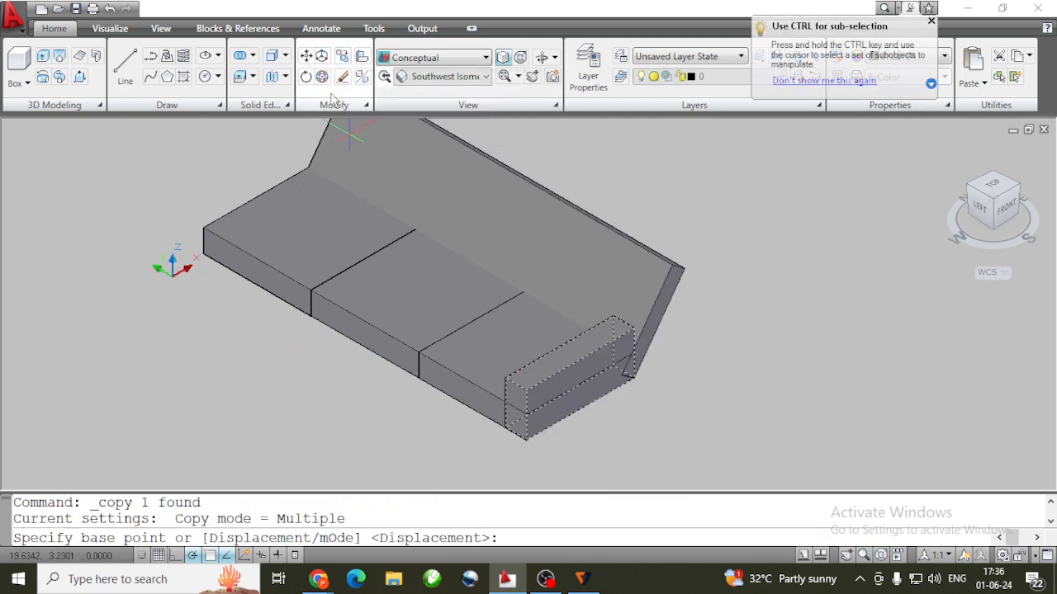
left_click(506, 427)
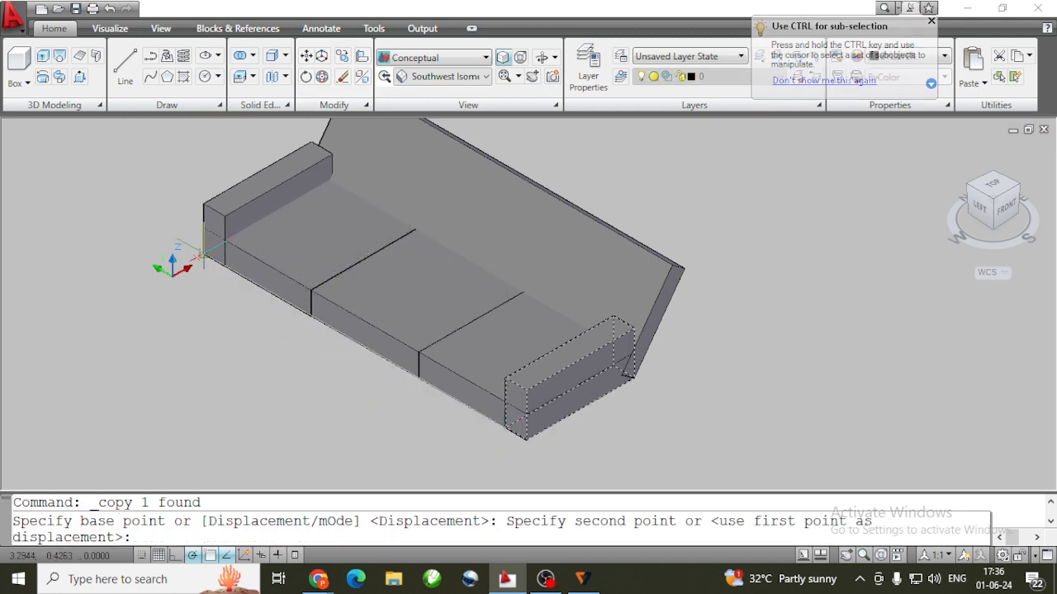
left_click(200, 256)
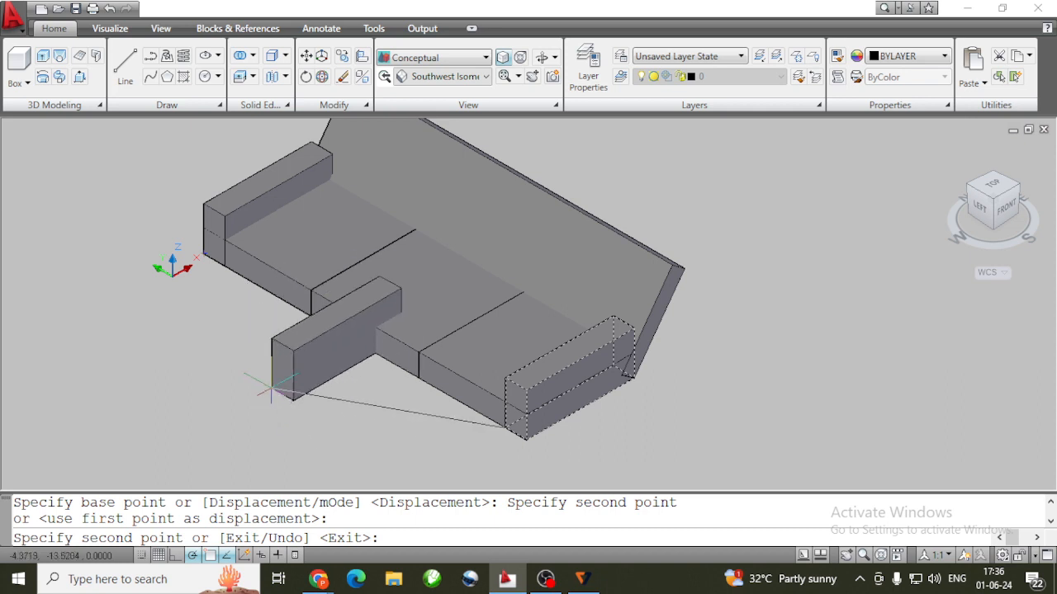
key("Escape")
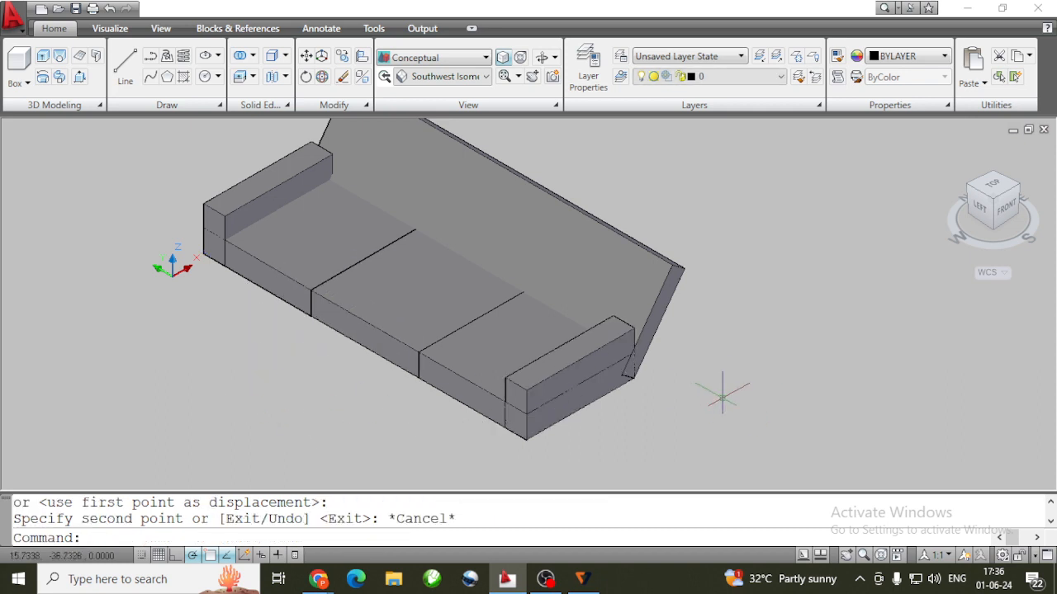
Press-pull the rear end faces of both armrests backward toward the tilted back panel
middle_click_drag(669, 354, 567, 384)
left_click(542, 58)
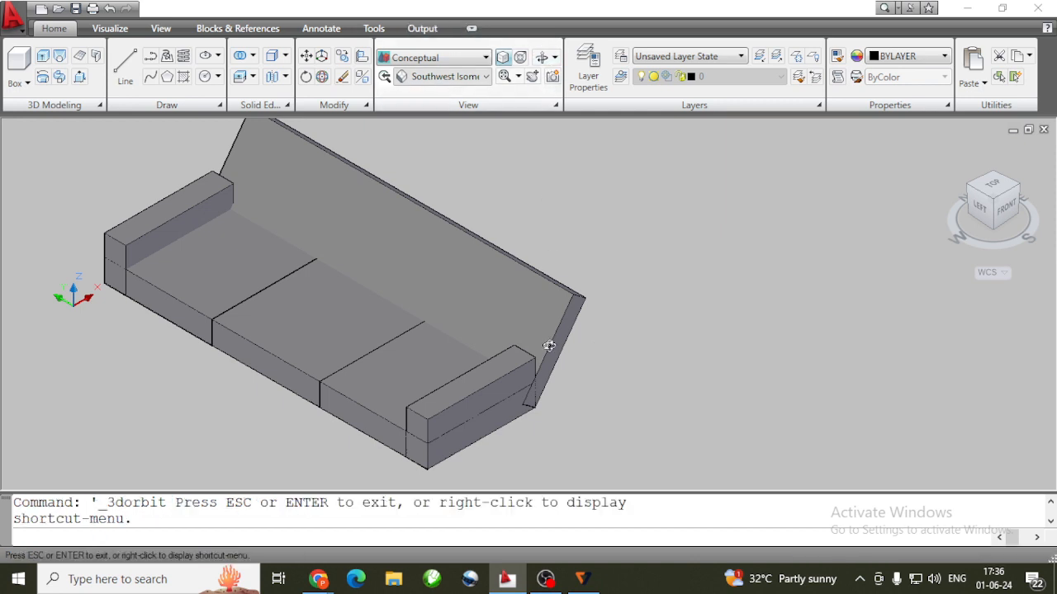
left_click_drag(549, 345, 467, 322)
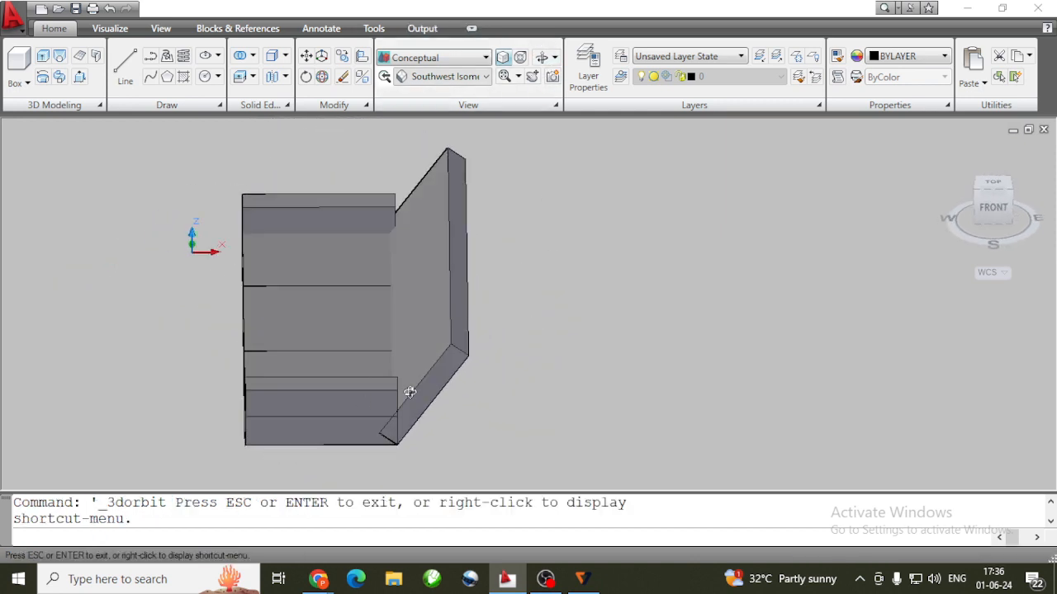
left_click_drag(491, 427, 431, 413)
key("Escape")
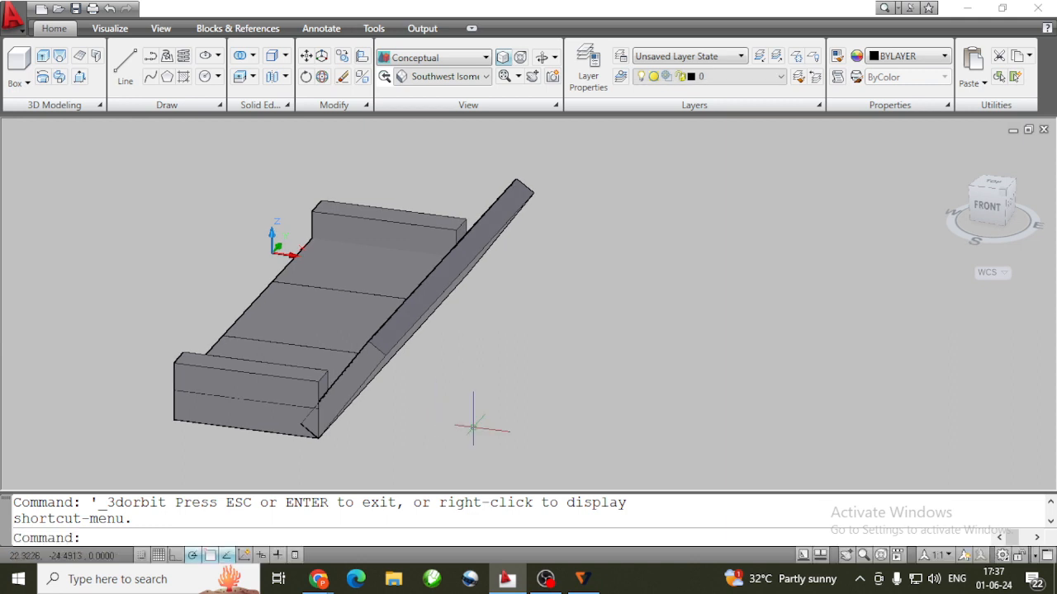
left_click(79, 77)
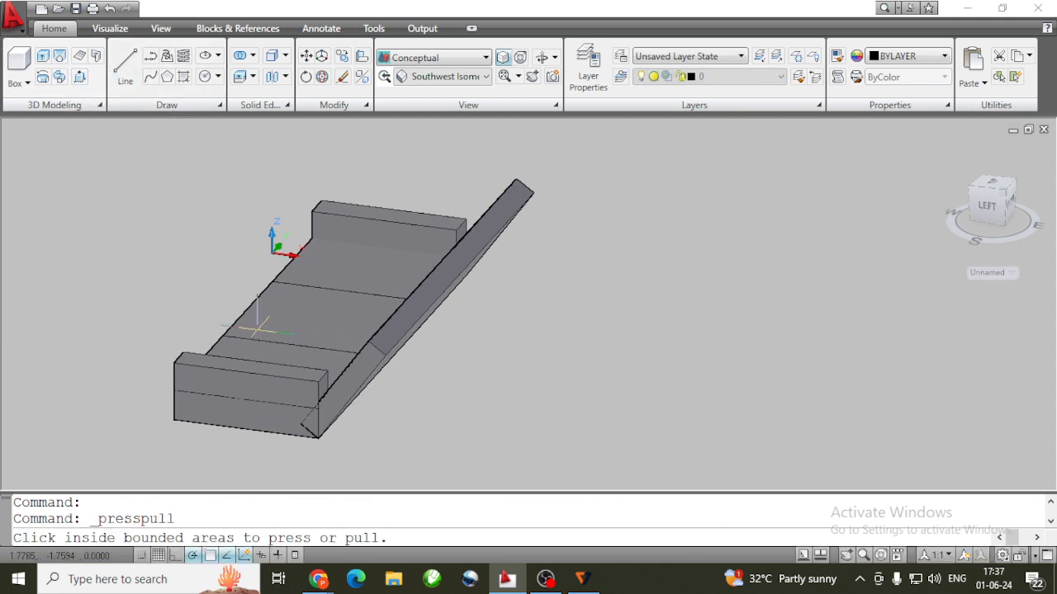
left_click(323, 385)
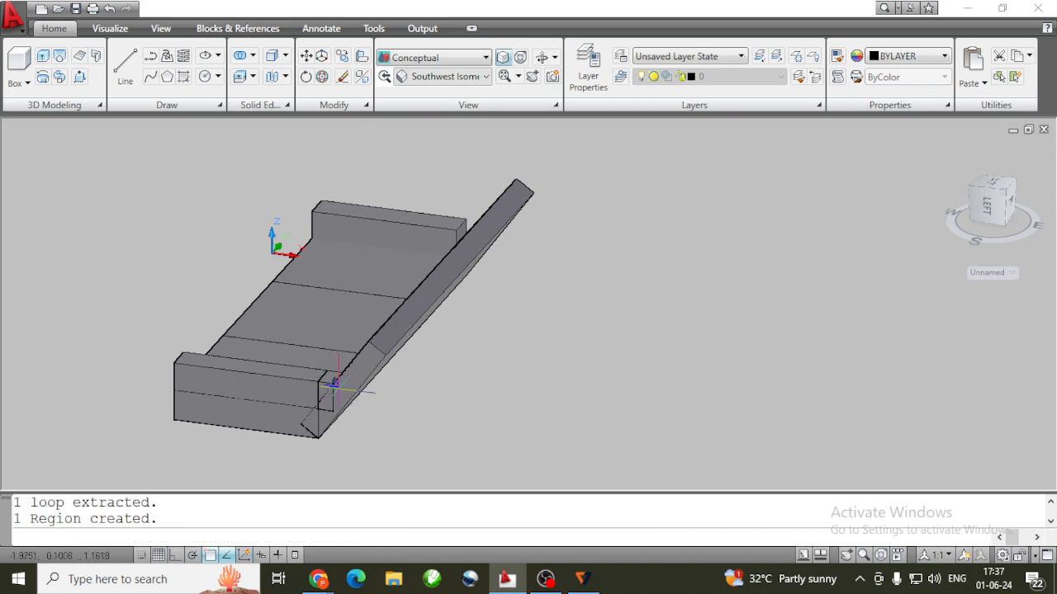
left_click(335, 383)
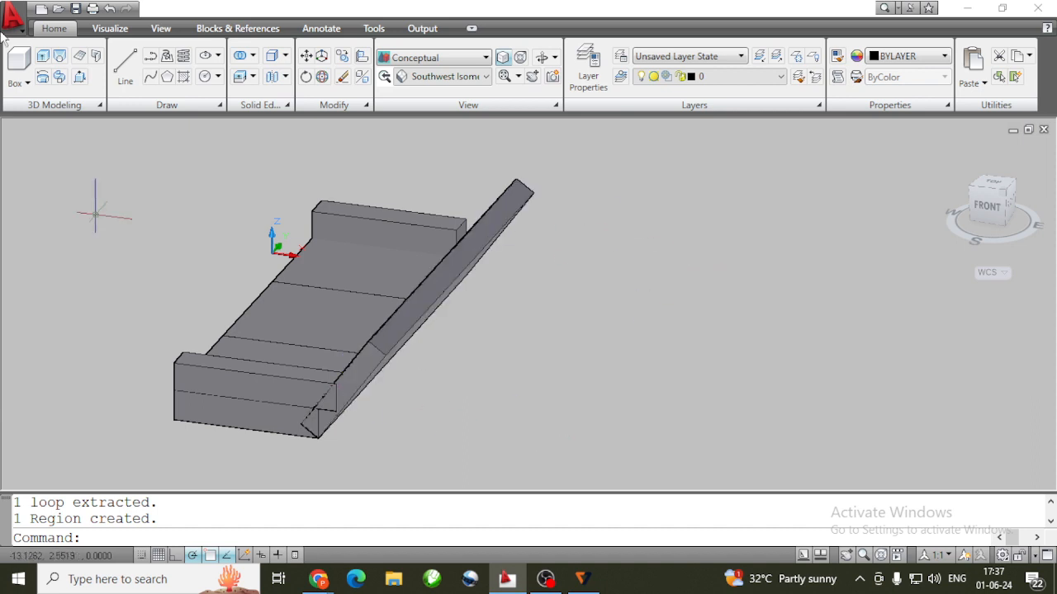
left_click(80, 78)
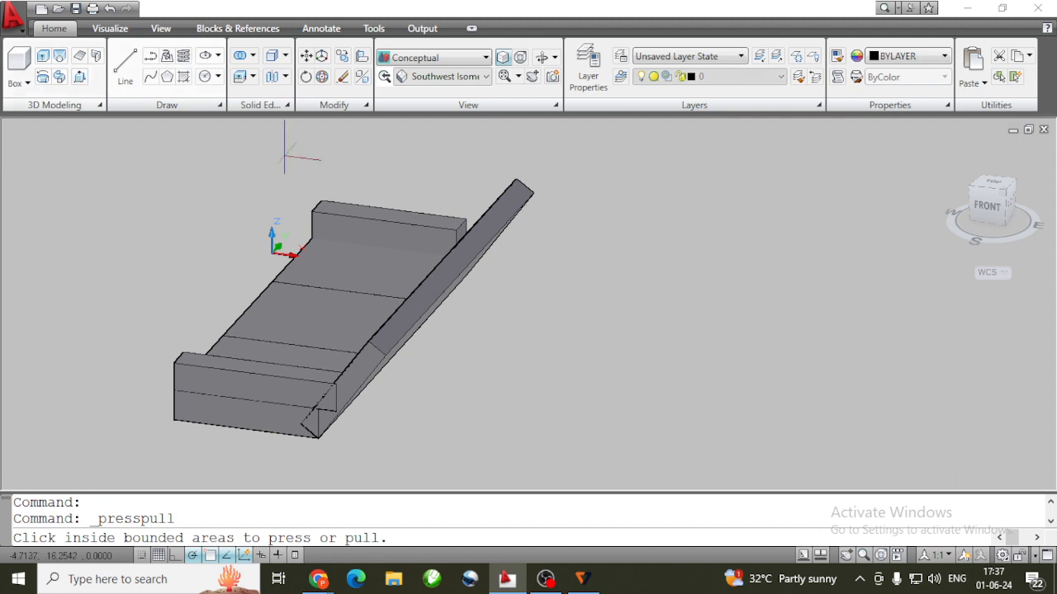
left_click(463, 233)
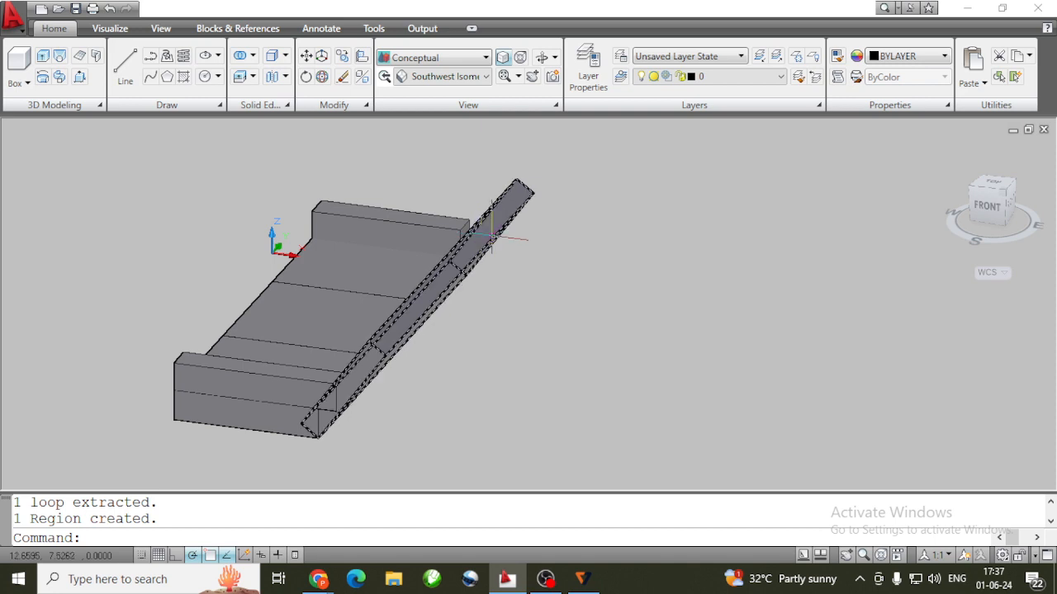
Press-pull the rear end face of the armrest at the back panel's far end into the tilted back panel
scroll(478, 229, "up", 3)
scroll(471, 219, "up", 2)
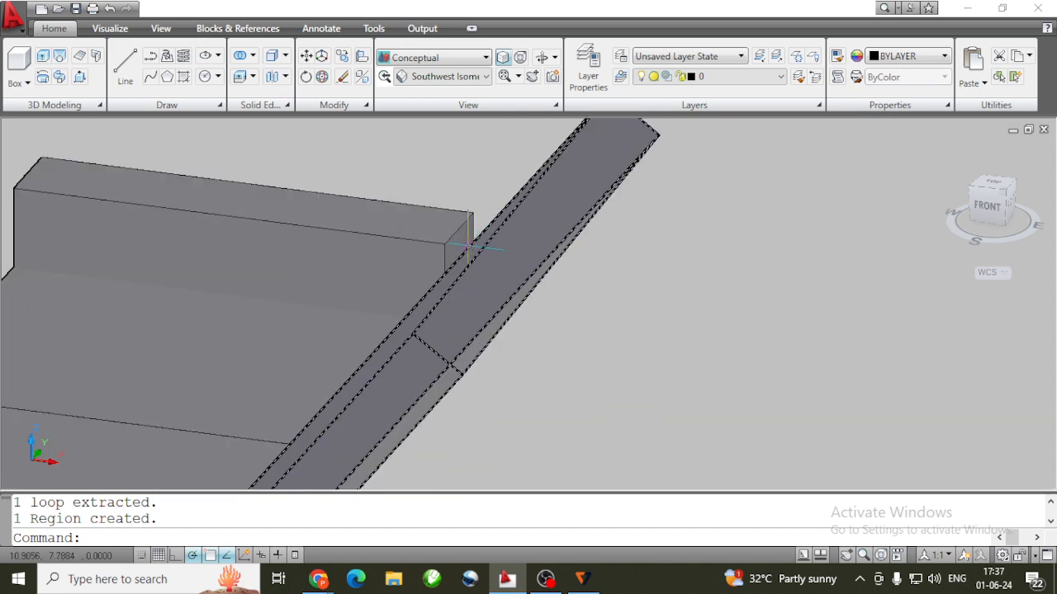
left_click(80, 76)
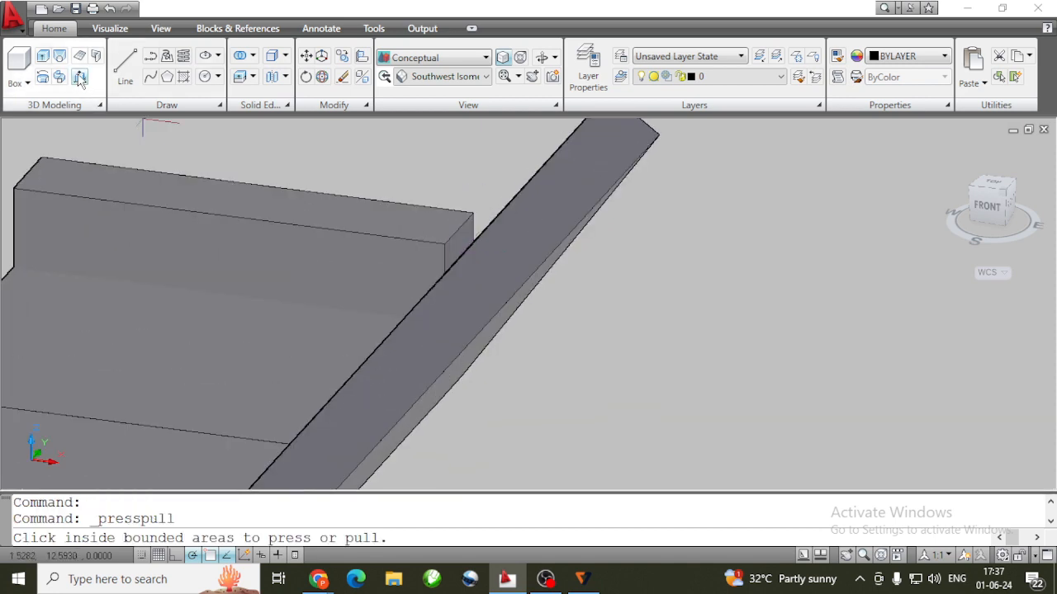
left_click(467, 247)
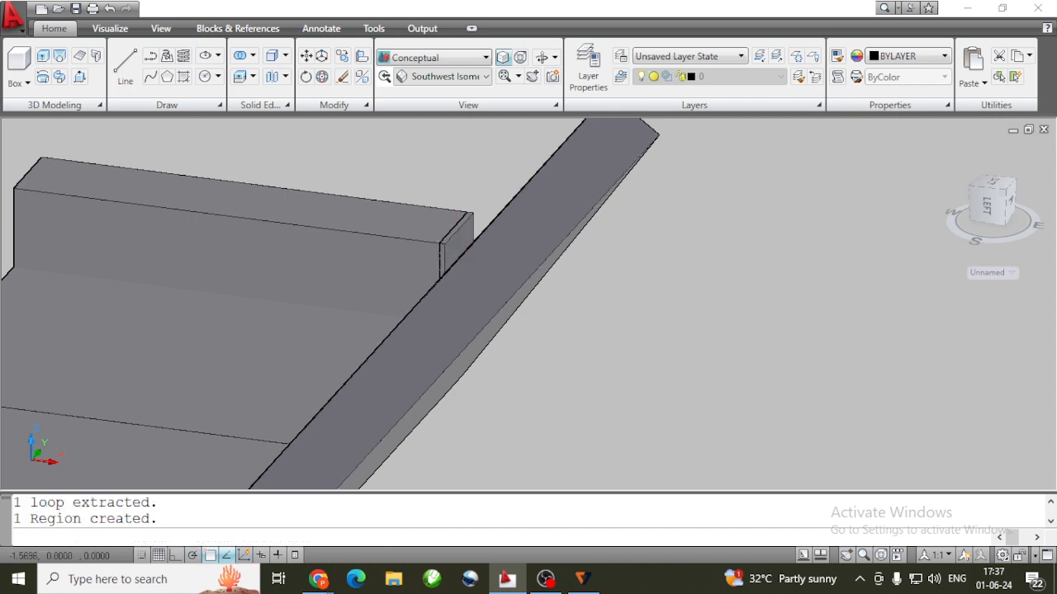
left_click(506, 263)
scroll(607, 337, "down", 5)
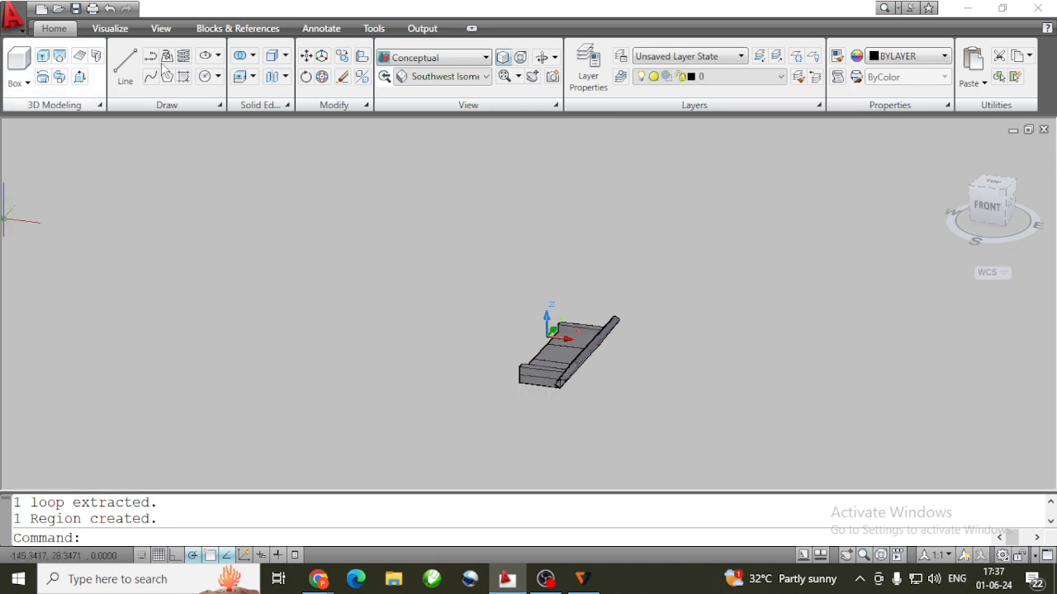
Examine the sofa from the front, left and top views, and return to the Southwest Isometric view
left_click(543, 57)
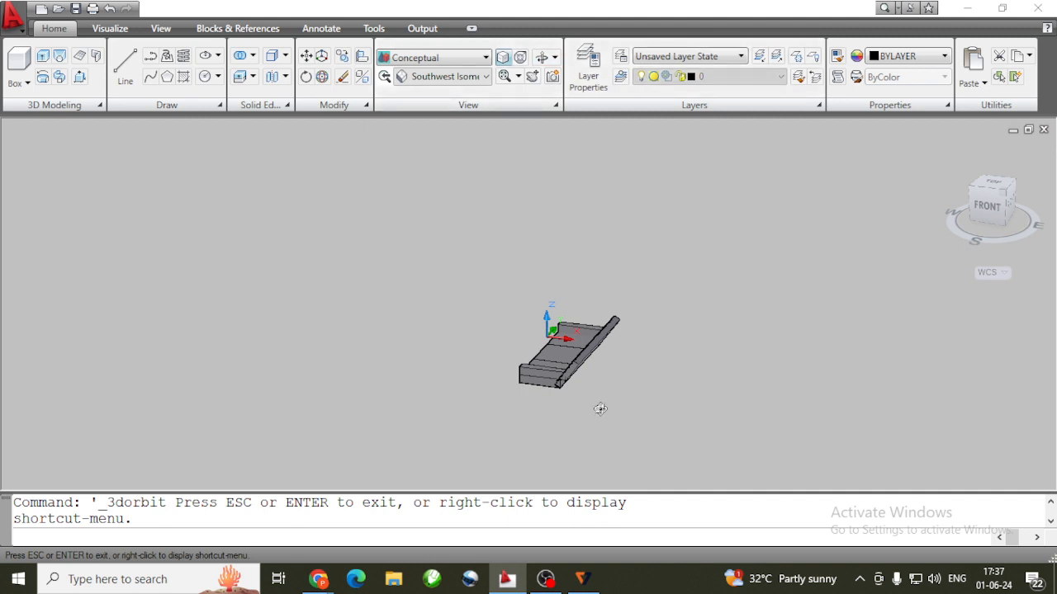
left_click_drag(600, 408, 604, 373)
left_click(462, 76)
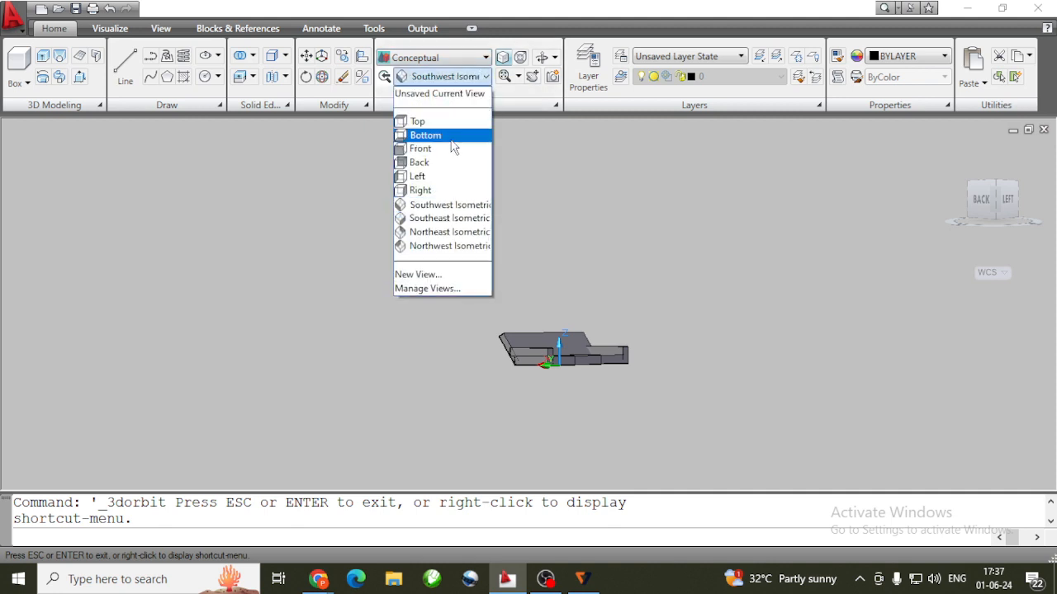
left_click(450, 149)
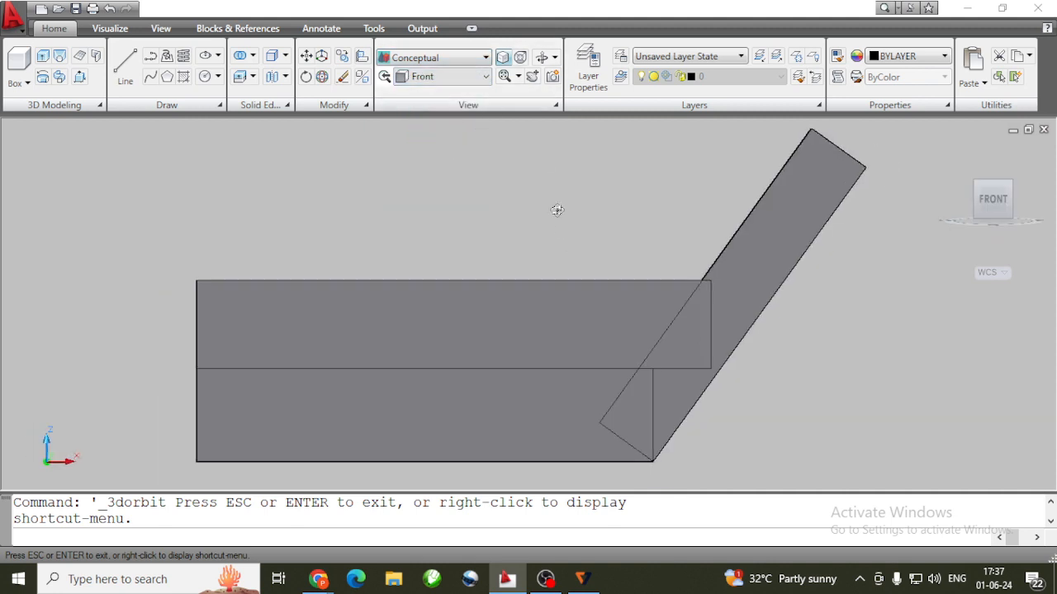
scroll(557, 210, "down", 2)
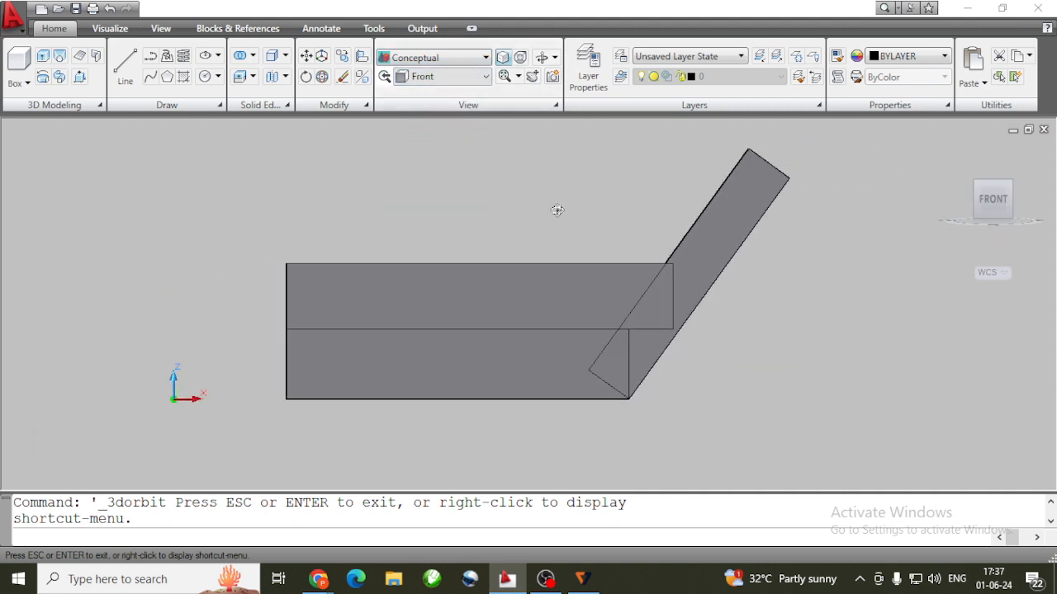
left_click(485, 76)
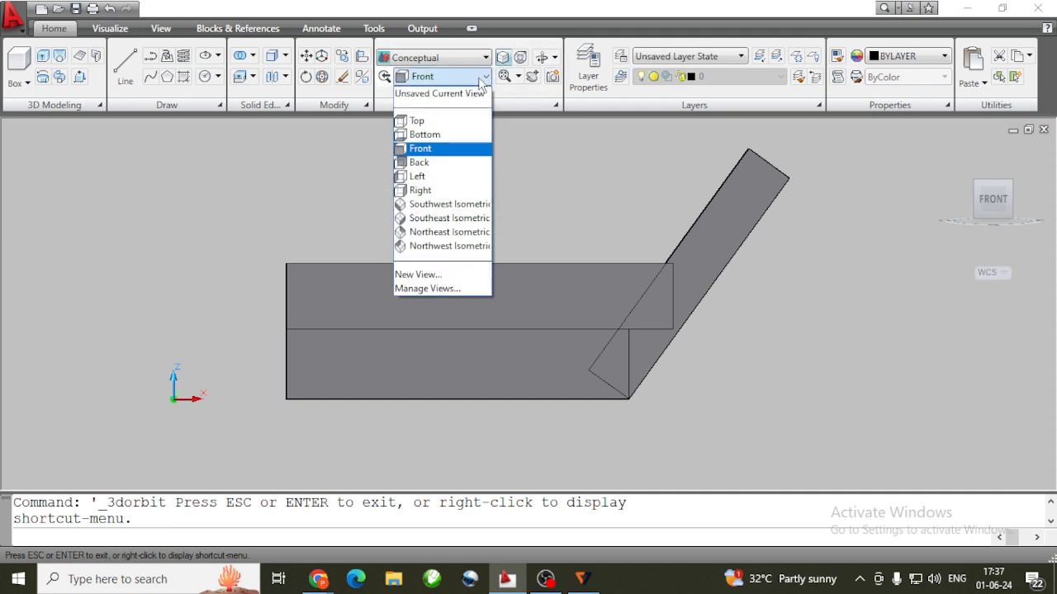
left_click(450, 177)
scroll(534, 265, "down", 3)
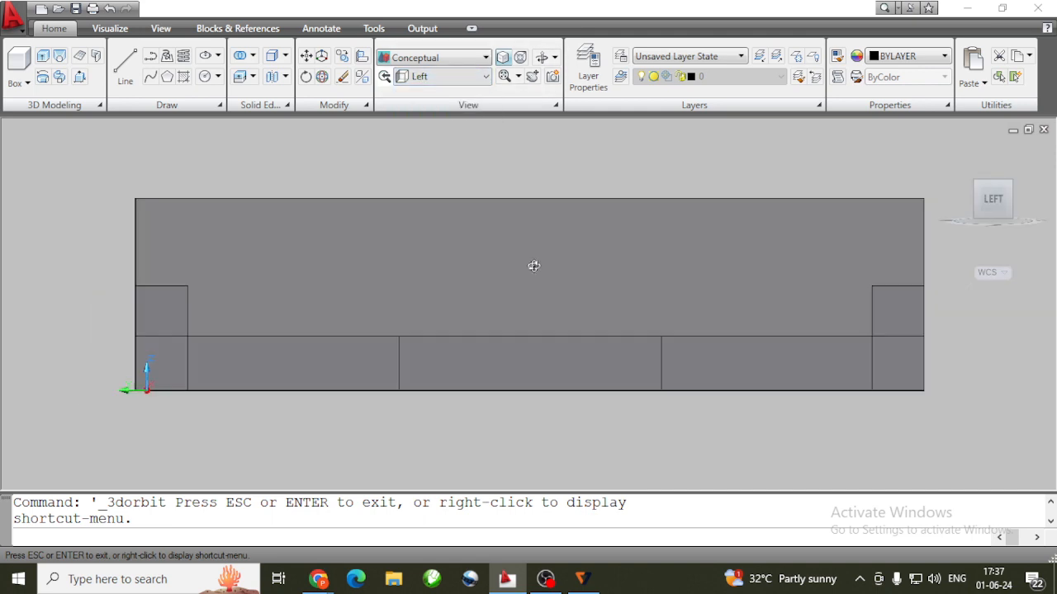
left_click(484, 76)
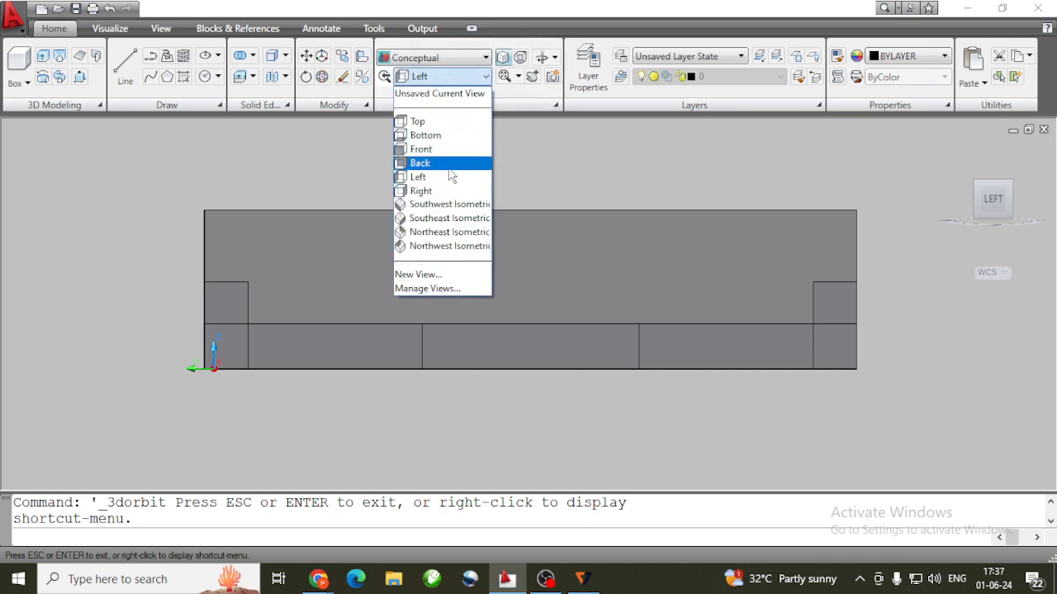
left_click(446, 121)
scroll(677, 302, "down", 1)
scroll(678, 302, "down", 1)
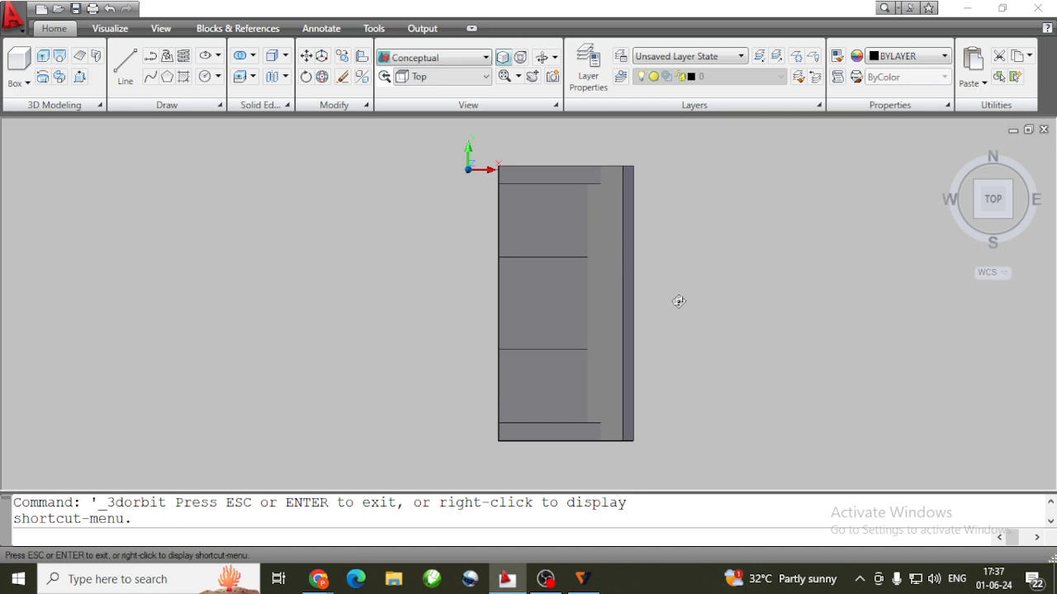
left_click(482, 77)
left_click(456, 203)
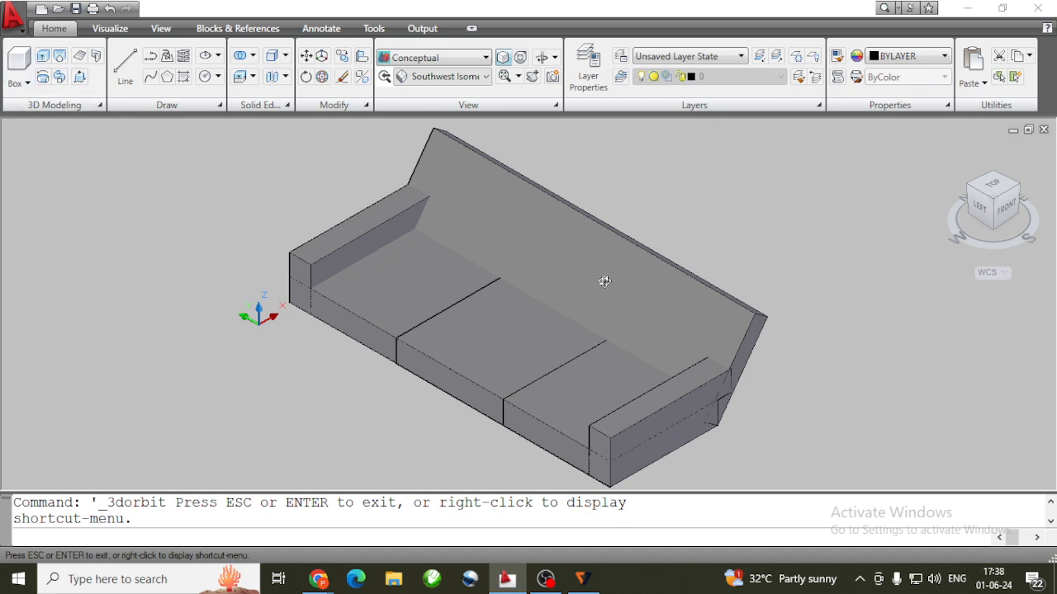
key("Escape")
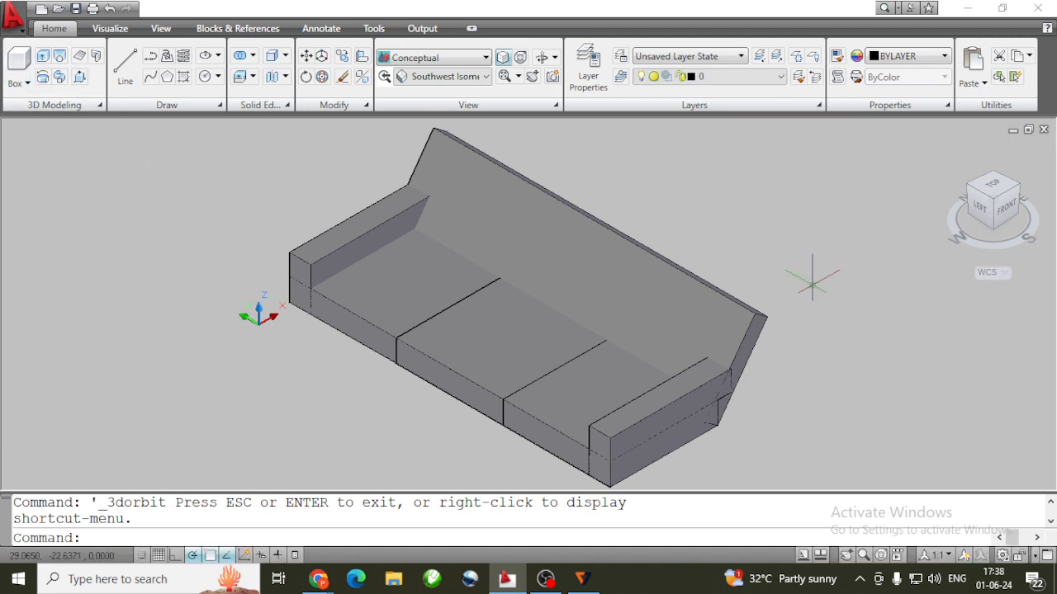
Draw a flat cylinder beside the armrest nearest the origin, with a base radius of about 5.01 and a height of 0.5
left_click(21, 85)
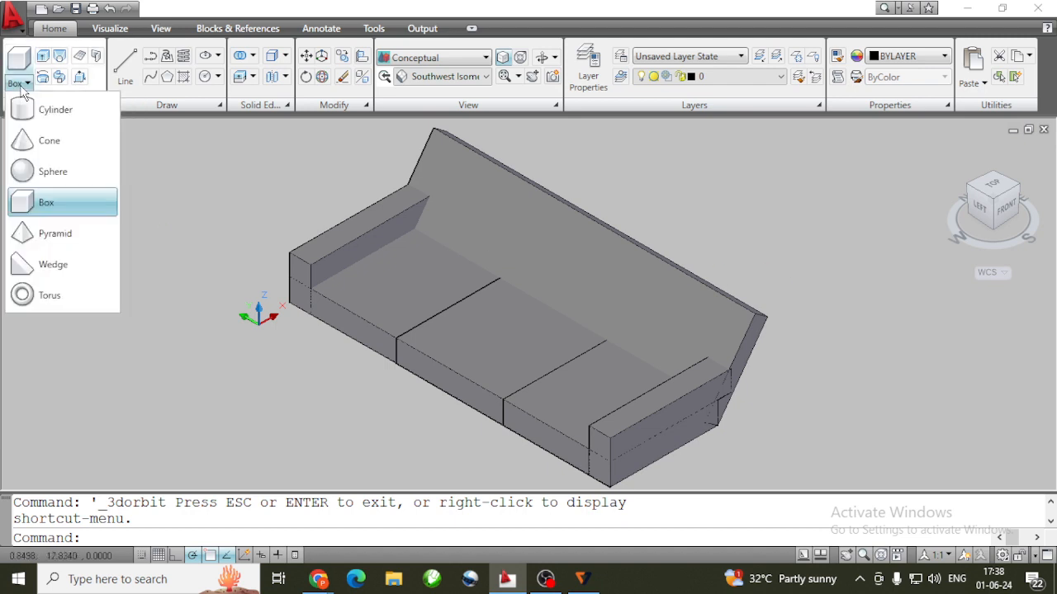
left_click(843, 305)
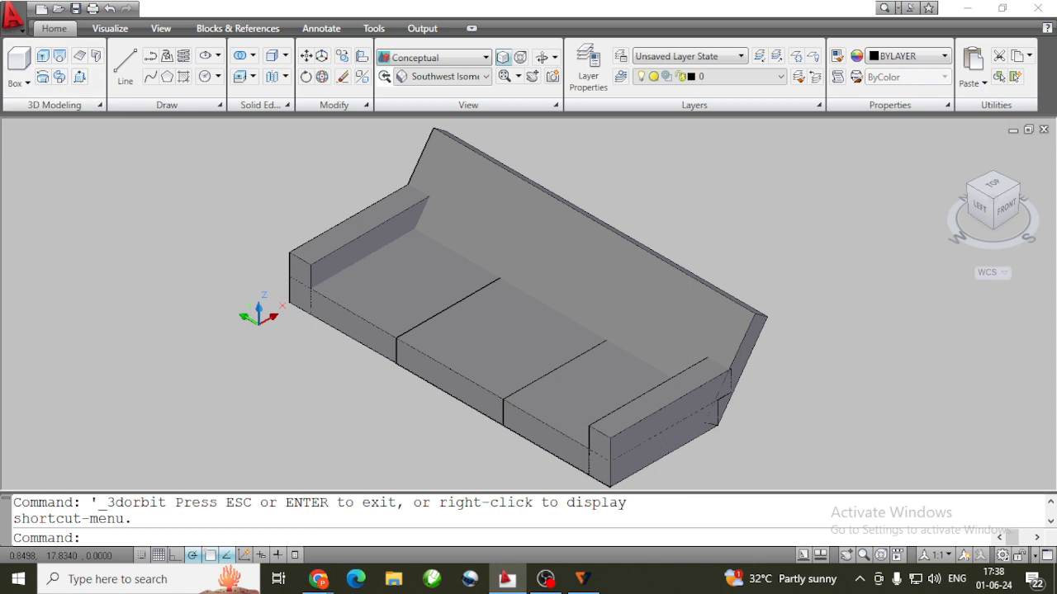
left_click(848, 555)
left_click_drag(515, 371, 713, 425)
left_click_drag(571, 366, 613, 407)
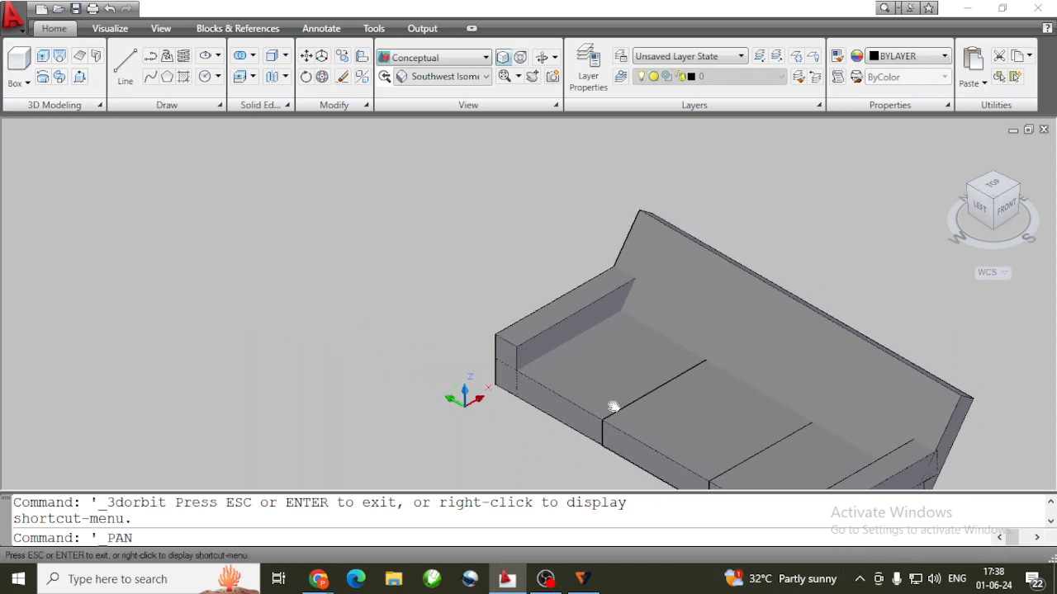
right_click(226, 206)
left_click(234, 206)
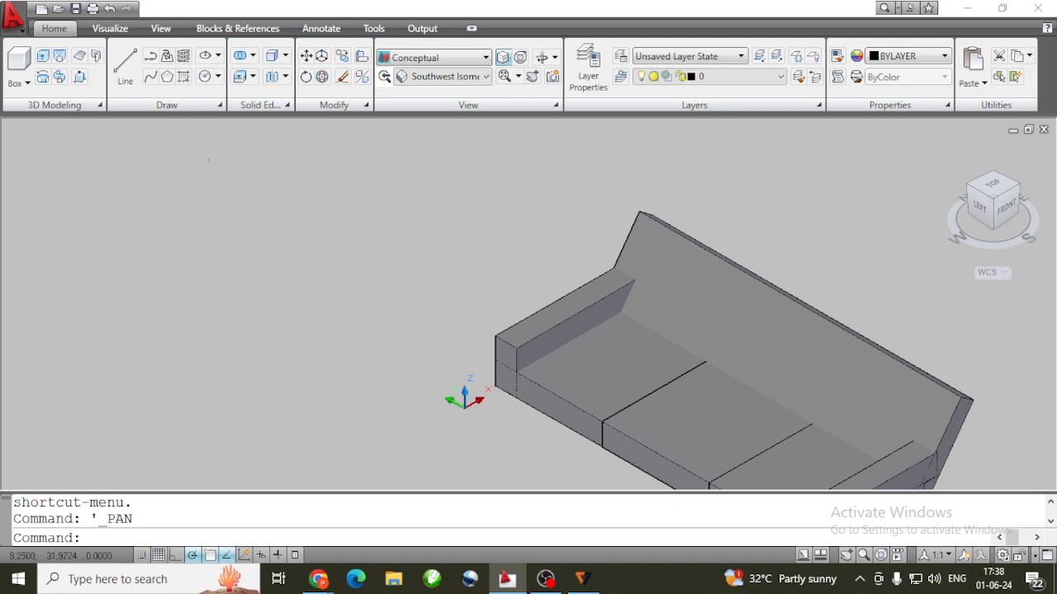
left_click(25, 84)
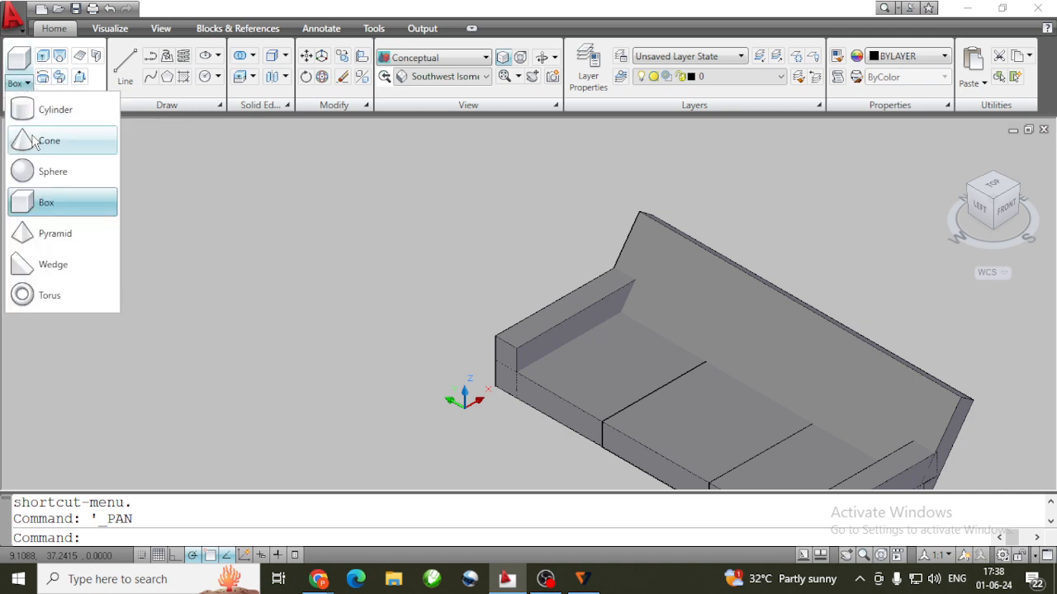
left_click(25, 109)
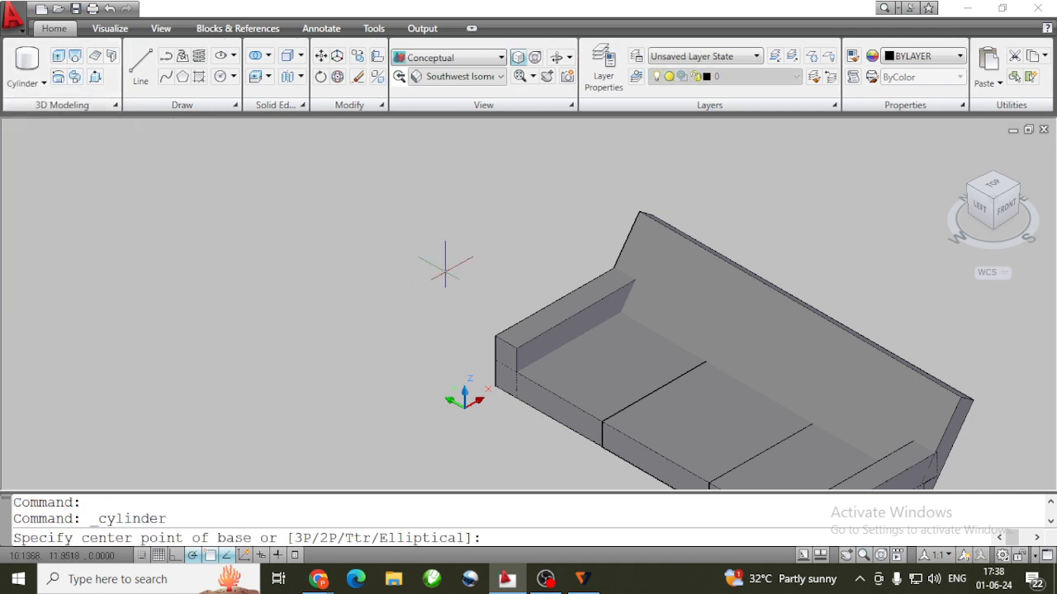
left_click(428, 250)
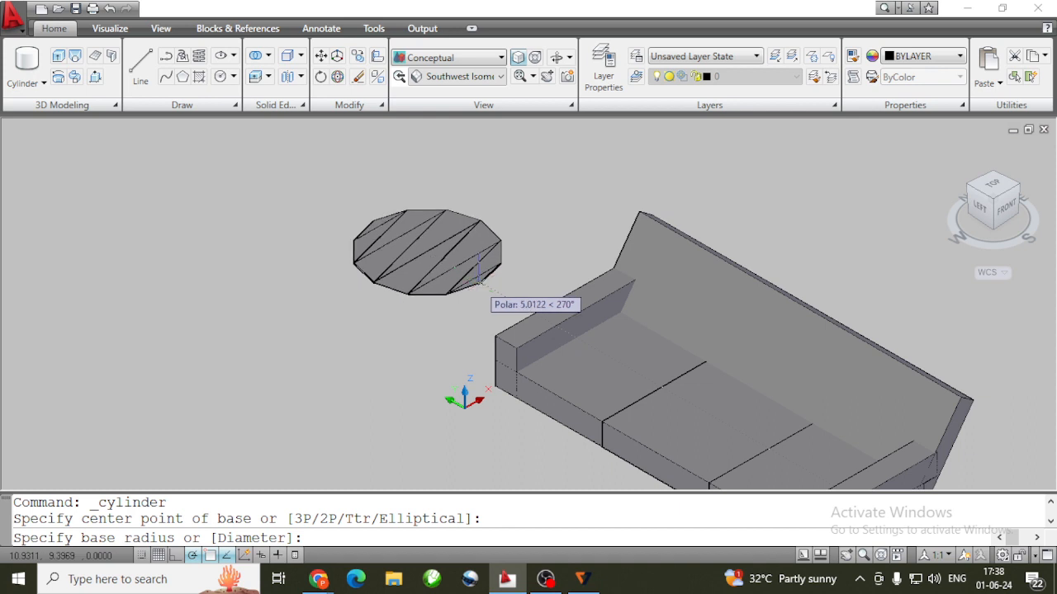
left_click(479, 281)
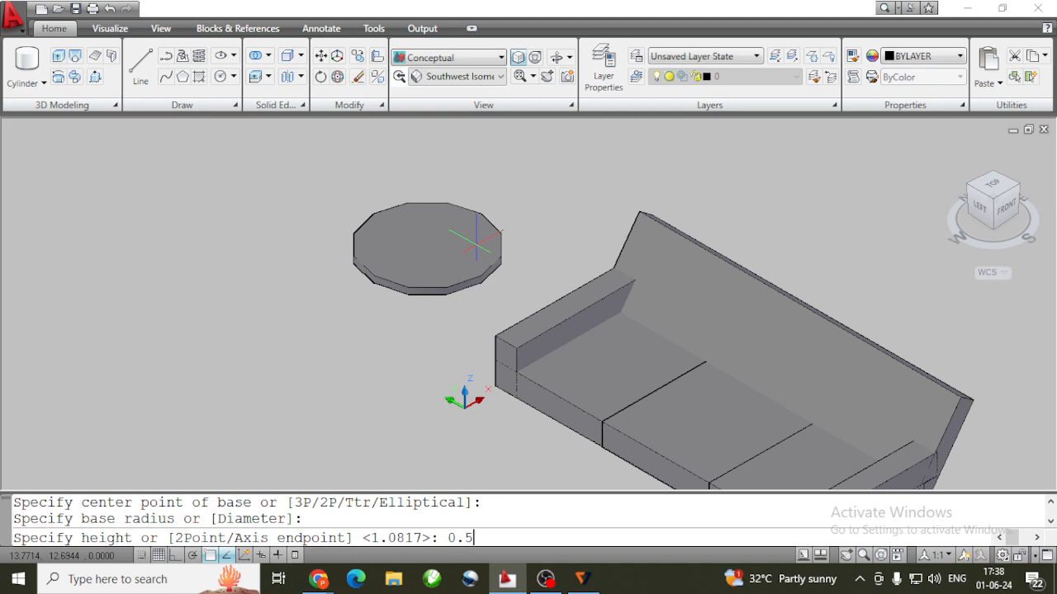
type("0.5")
key("Return")
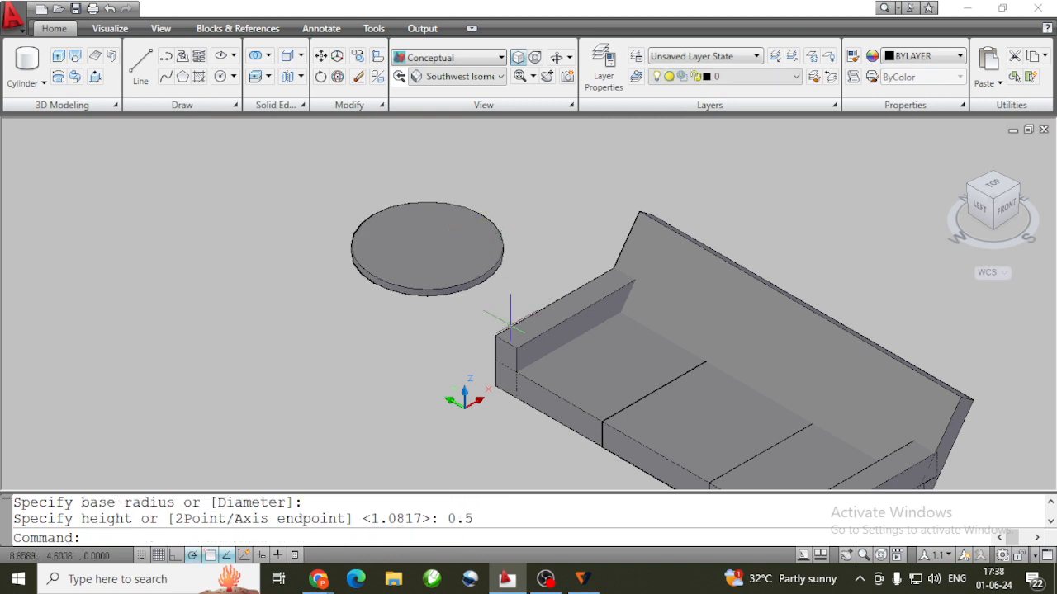
Draw an upright cylindrical pole at the disc's centre with a base radius of 0.5 and a height of 5
left_click(27, 83)
left_click(50, 109)
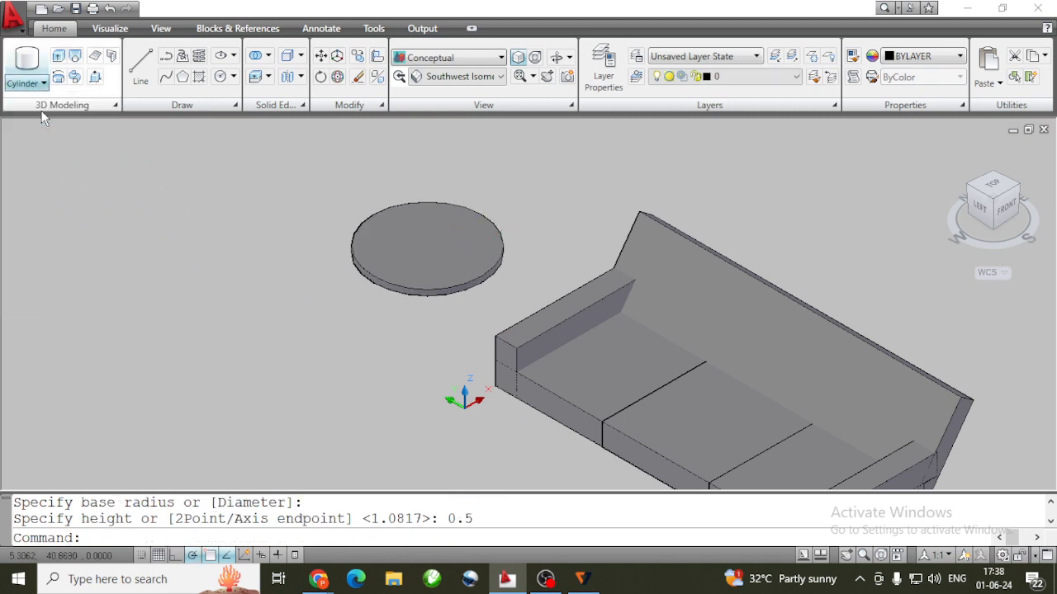
left_click(427, 251)
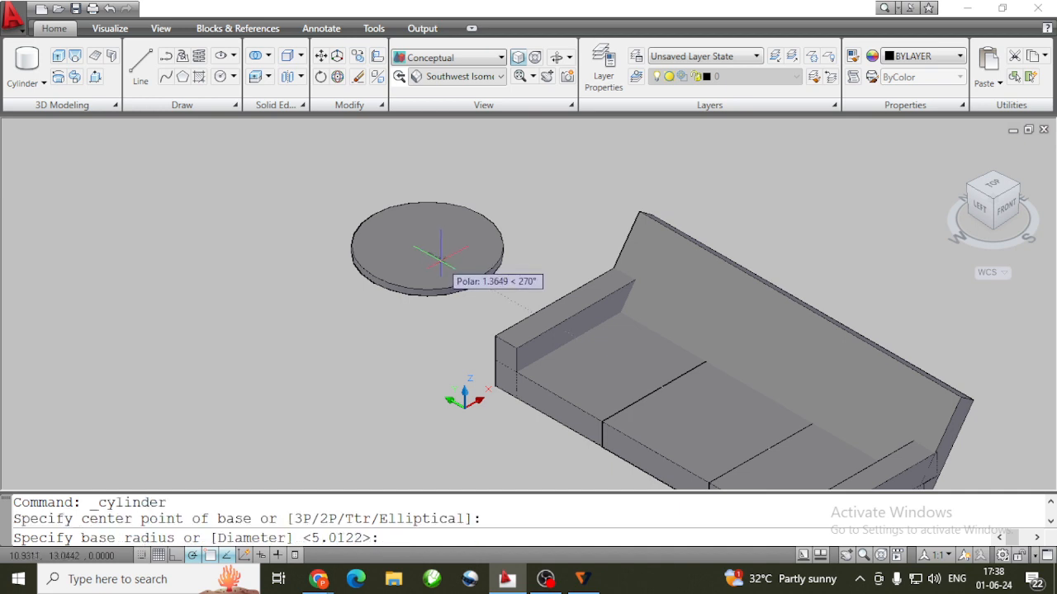
key("Return")
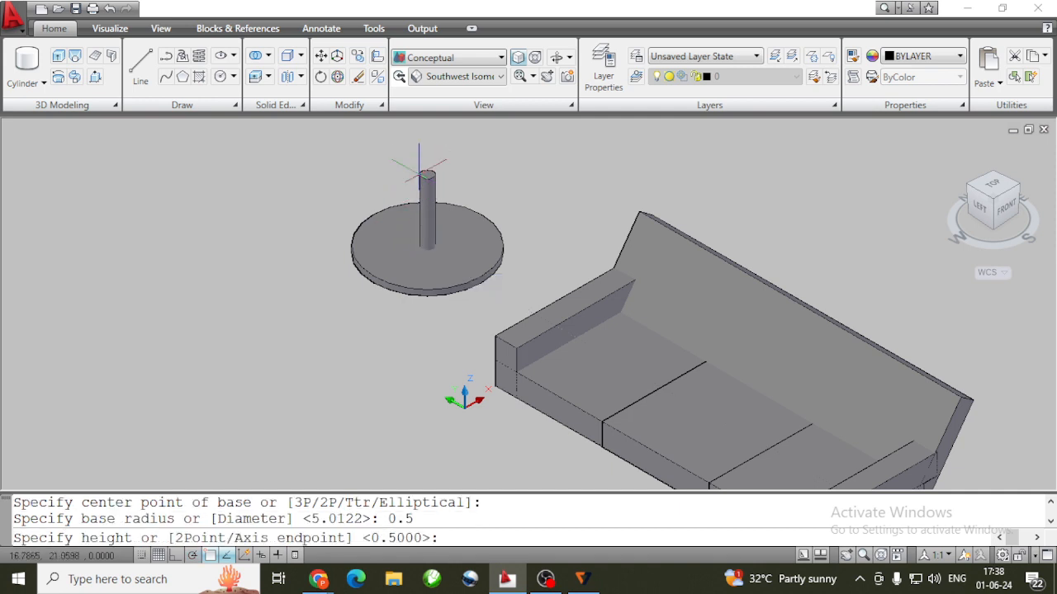
scroll(423, 171, "down", 4)
scroll(423, 174, "down", 4)
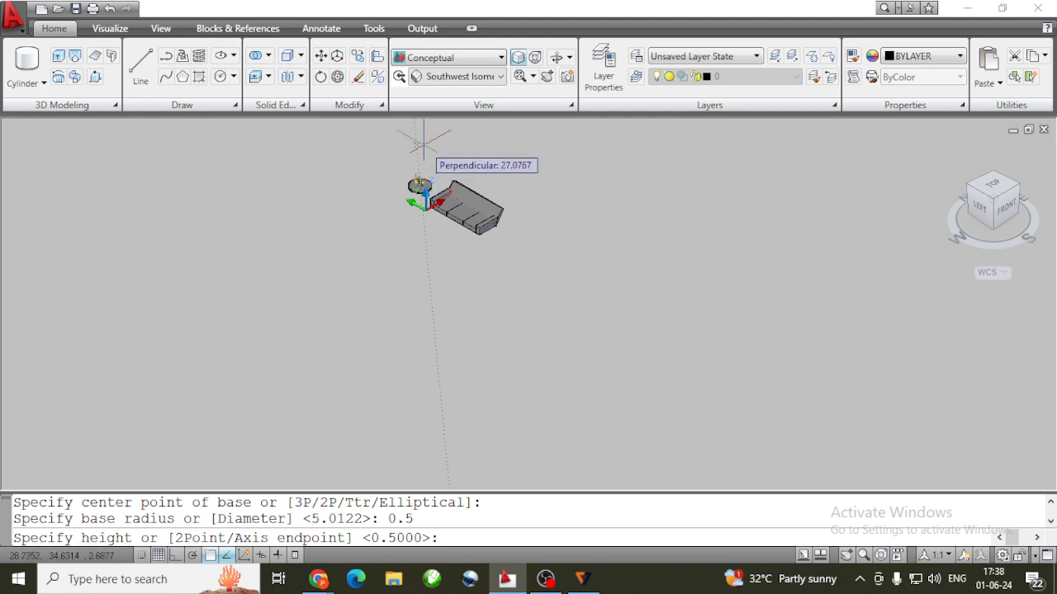
key("Return")
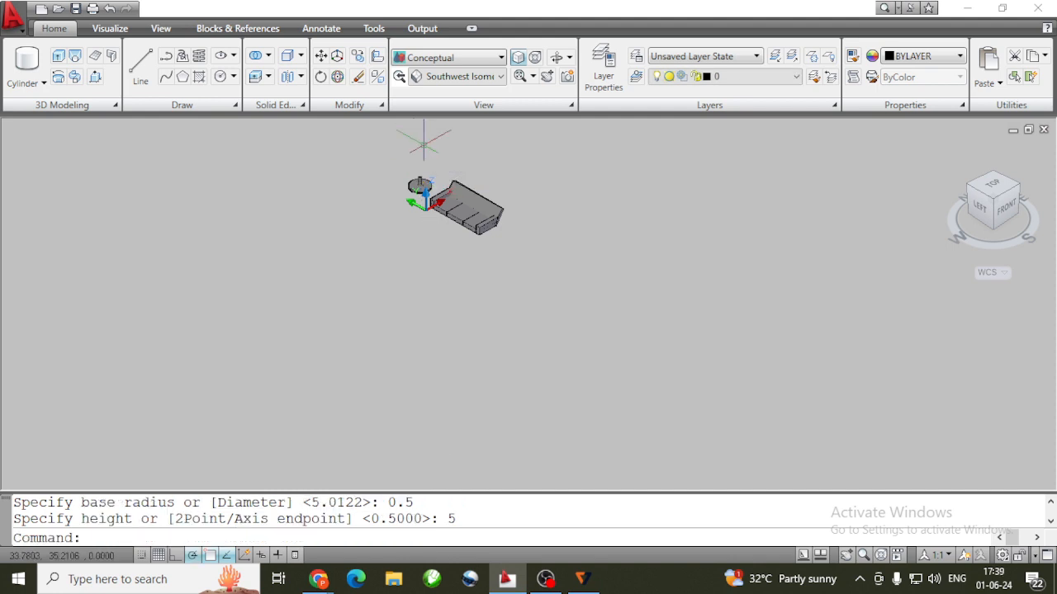
scroll(424, 172, "up", 3)
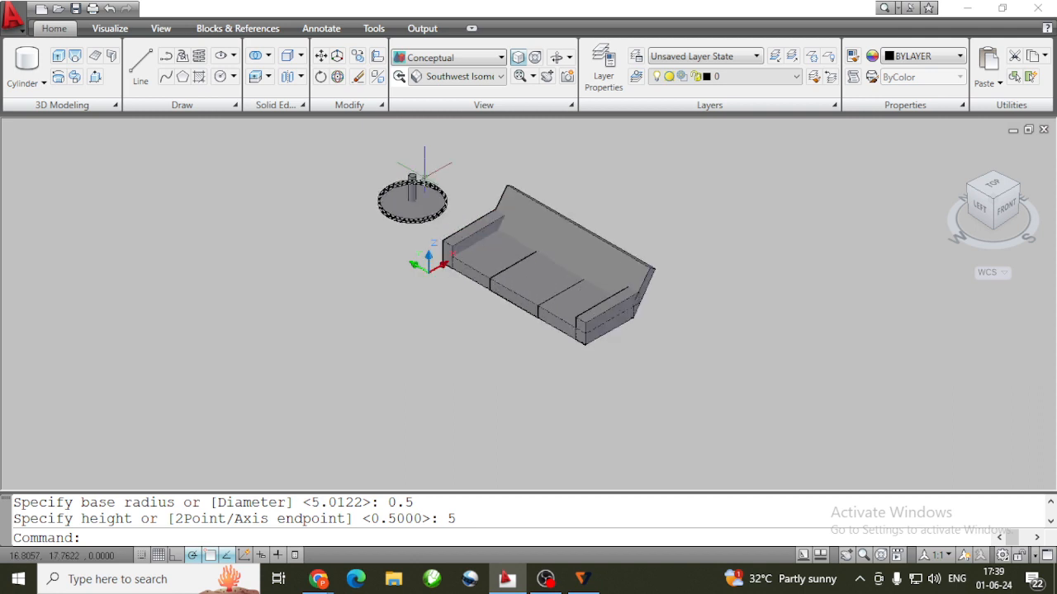
scroll(424, 172, "up", 2)
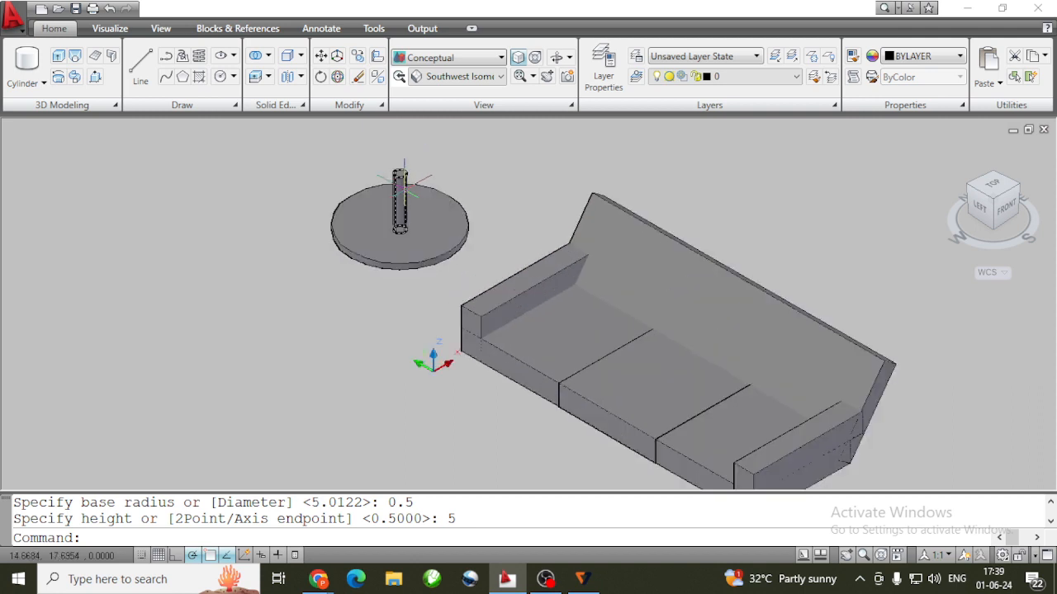
left_click(401, 178)
scroll(388, 165, "up", 3)
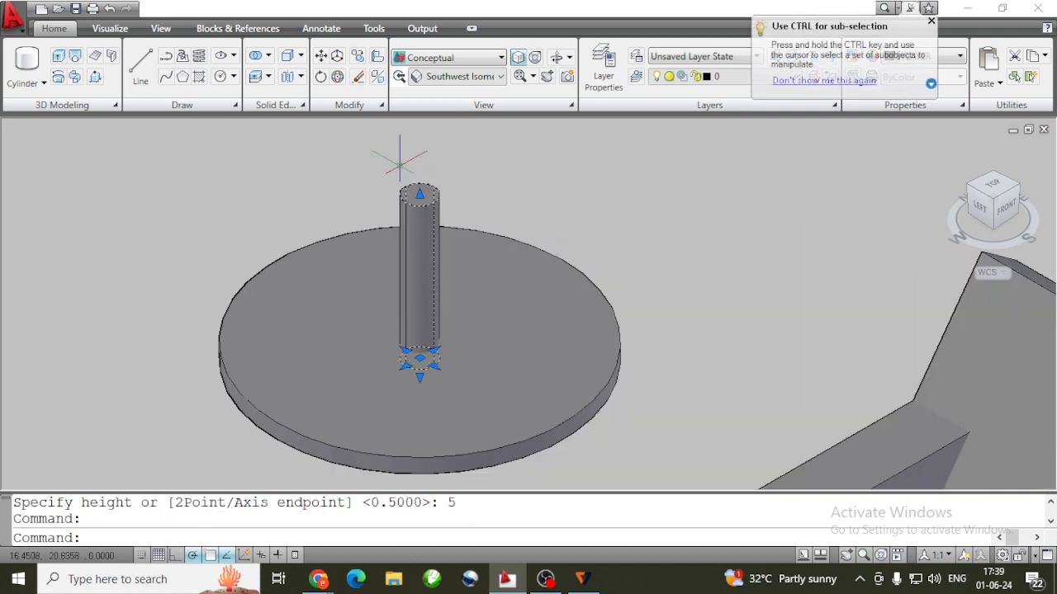
left_click(95, 77)
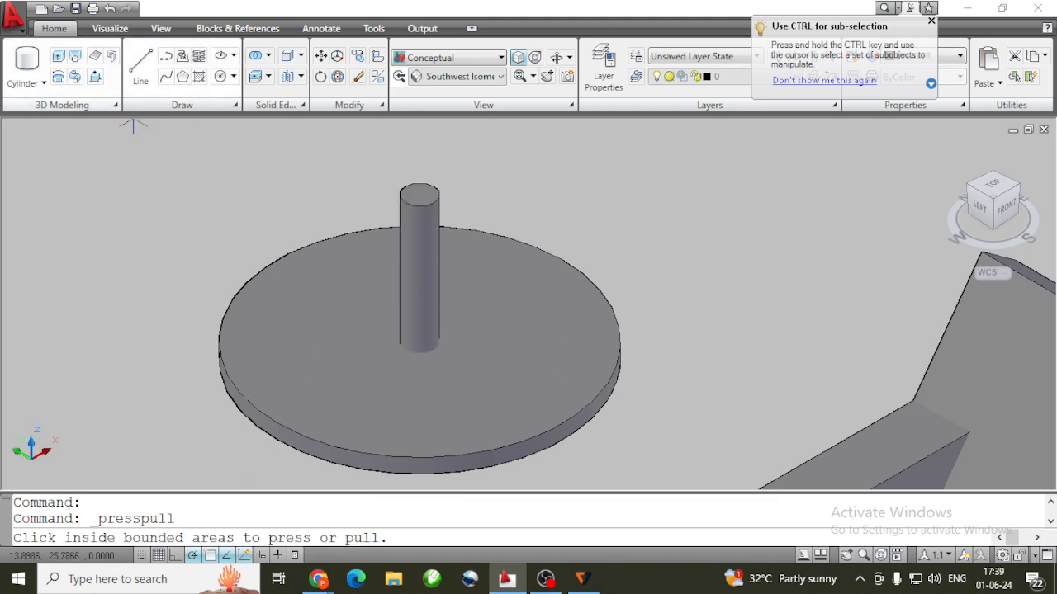
left_click(408, 193)
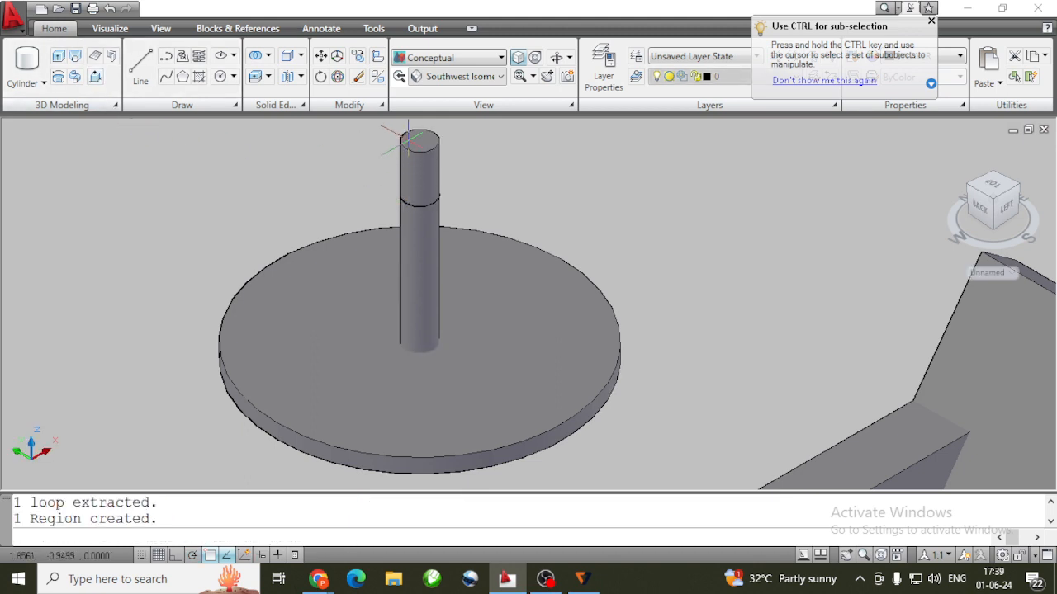
scroll(407, 134, "down", 5)
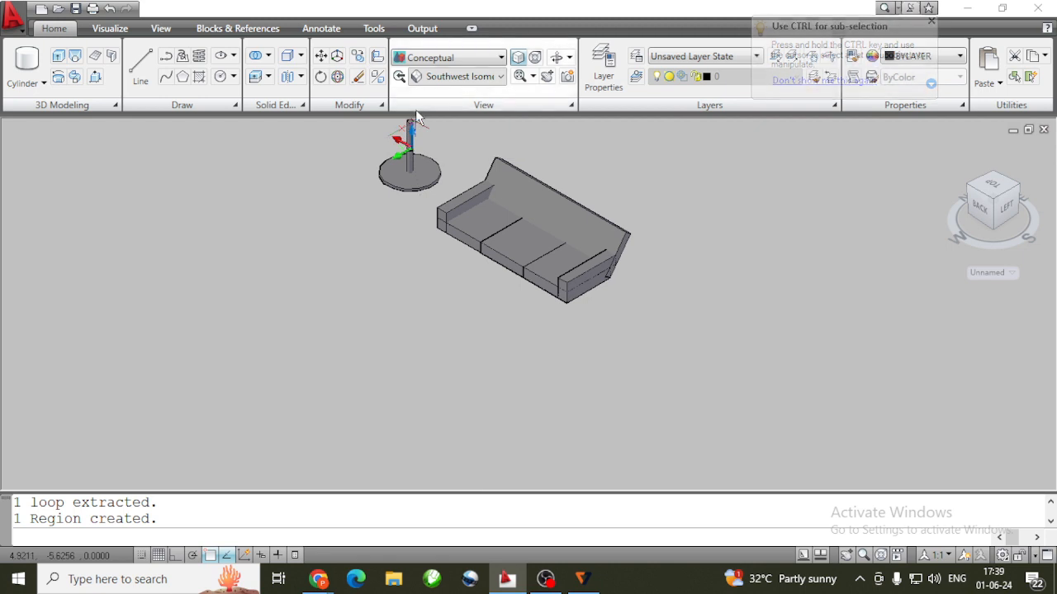
left_click(846, 554)
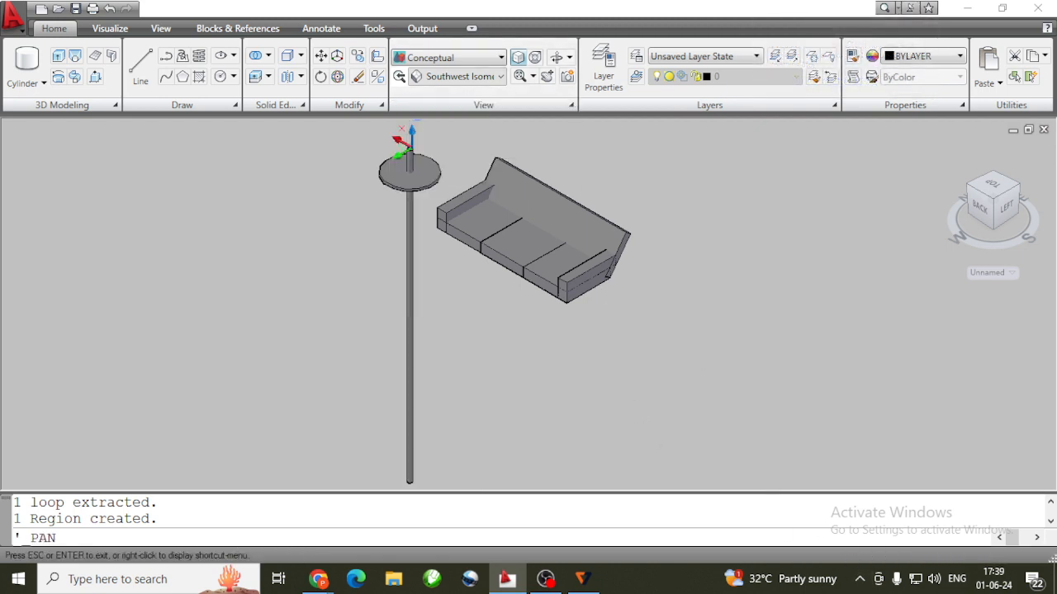
key("Escape")
key("Escape")
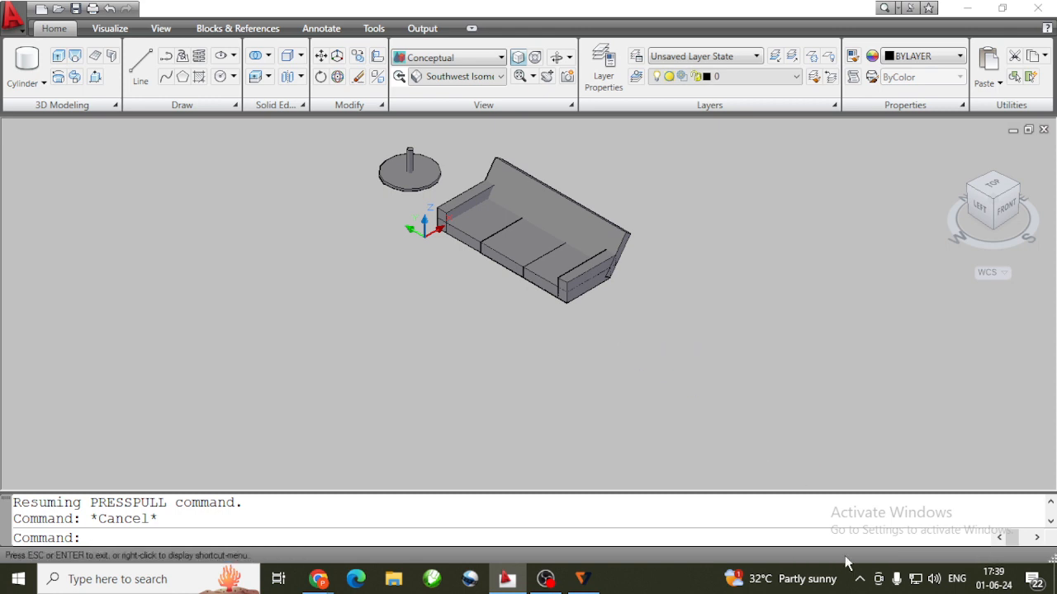
Press-pull the top face of the pole upward to lengthen the pole to an elevation of about 14.9
left_click(845, 558)
left_click_drag(500, 339, 559, 465)
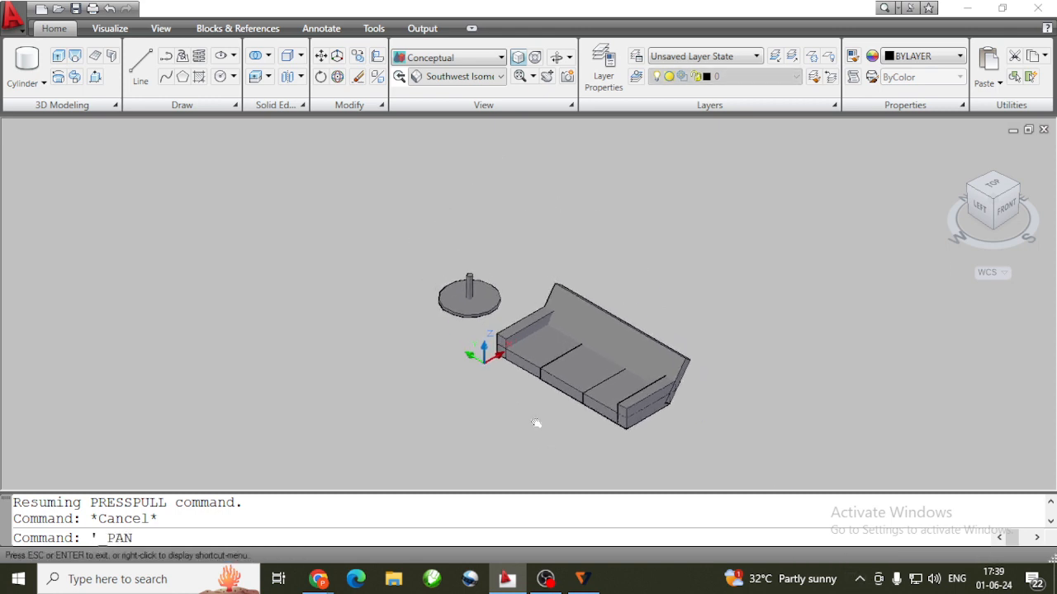
key("Escape")
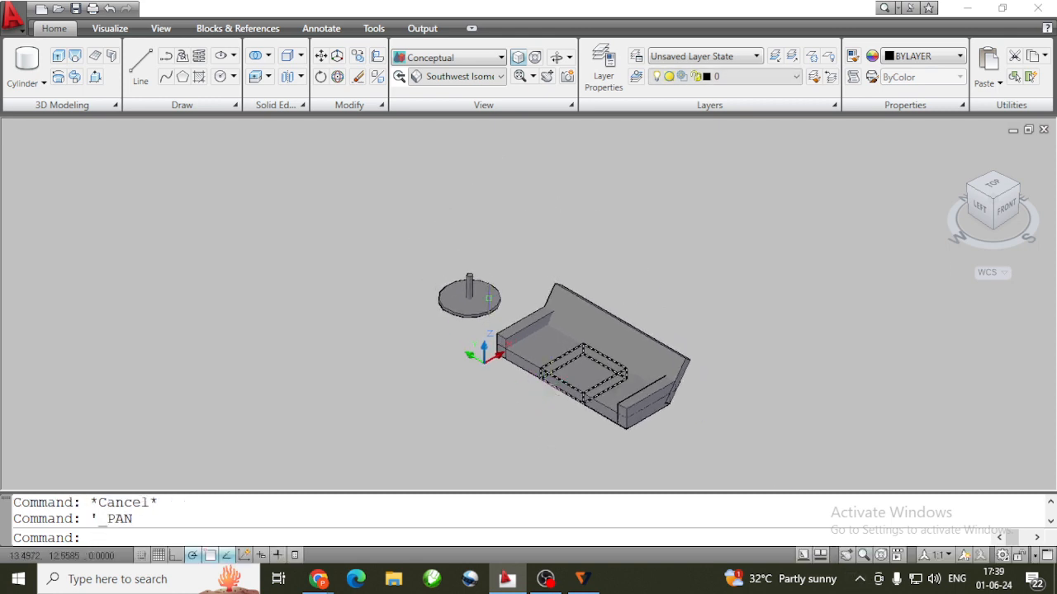
left_click(96, 81)
scroll(472, 254, "up", 5)
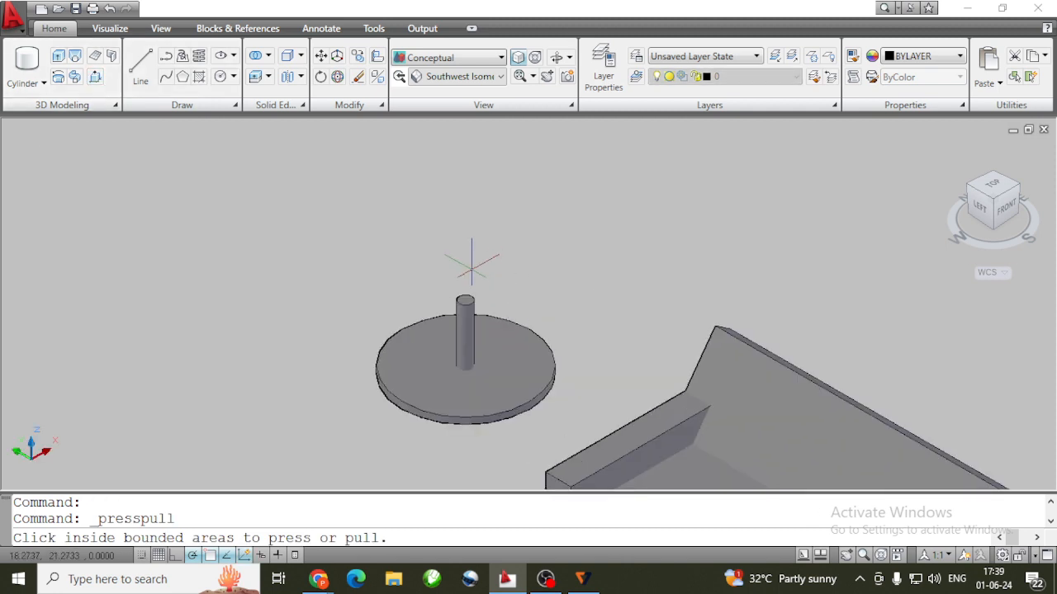
left_click(465, 298)
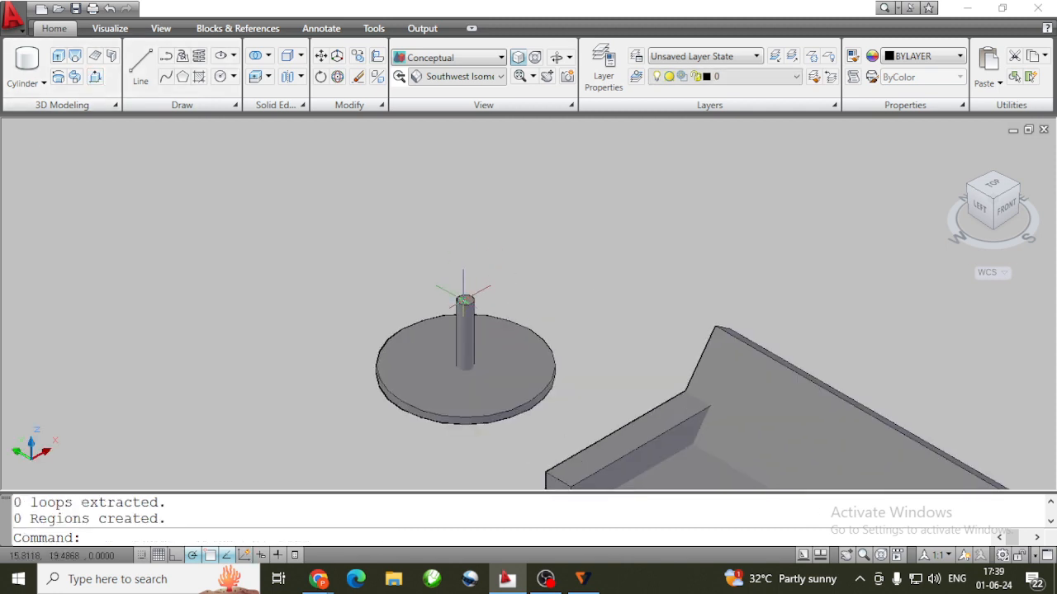
left_click(95, 81)
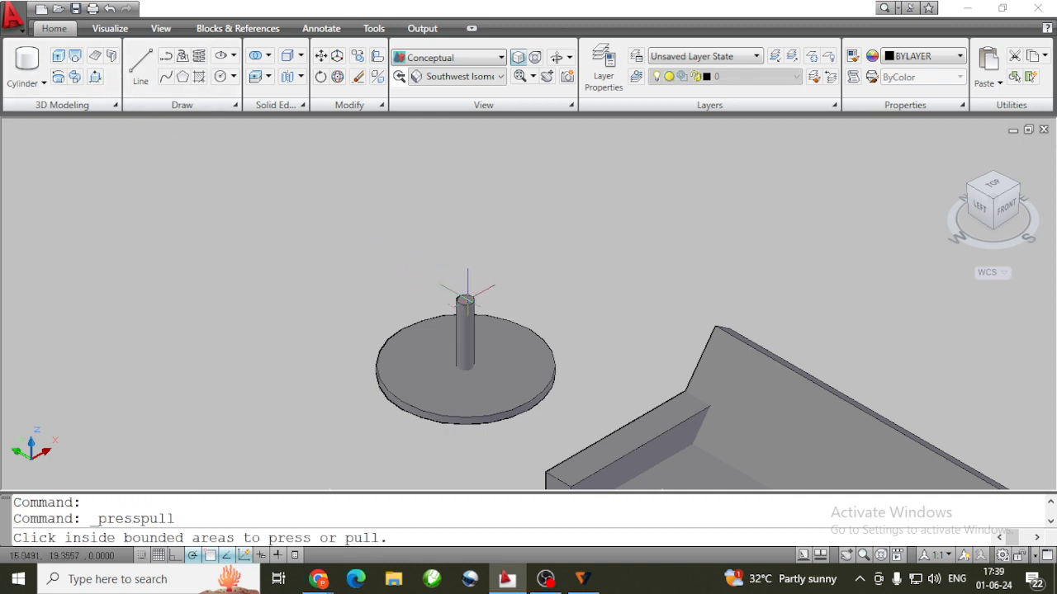
scroll(465, 299, "up", 5)
left_click(462, 297)
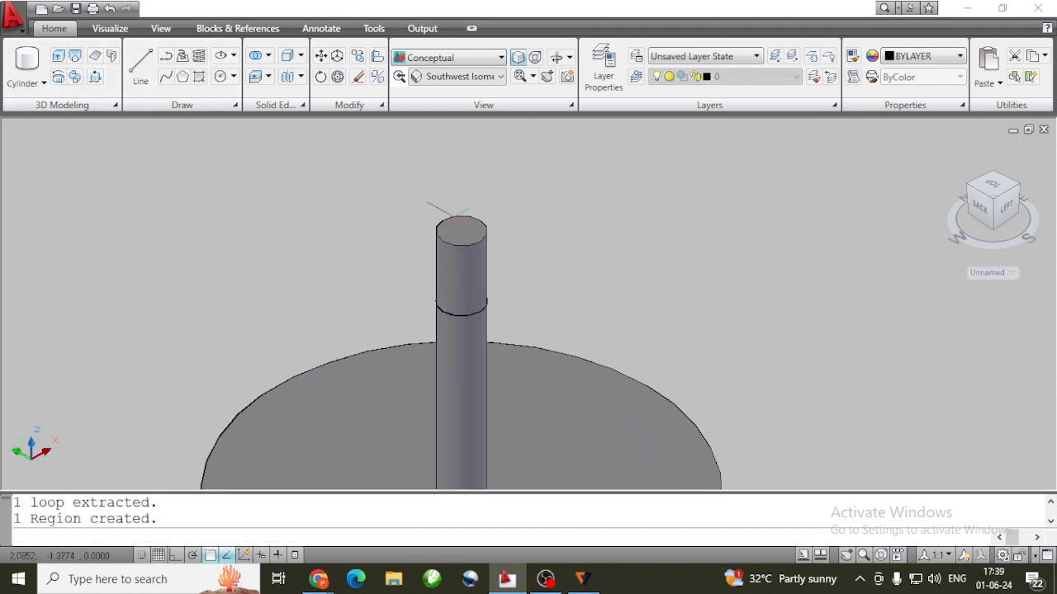
scroll(461, 213, "down", 6)
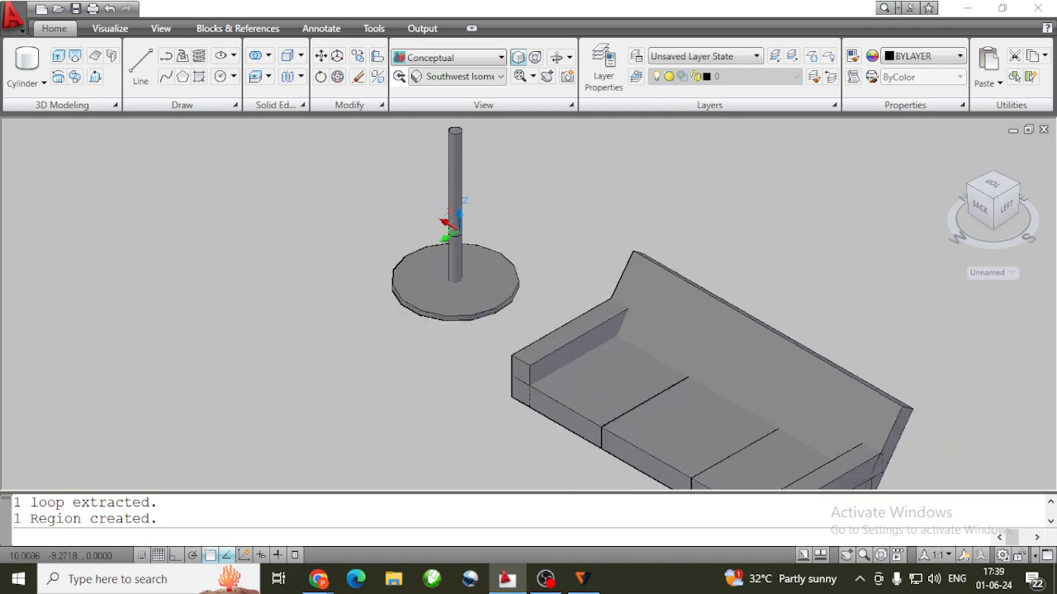
left_click(452, 221)
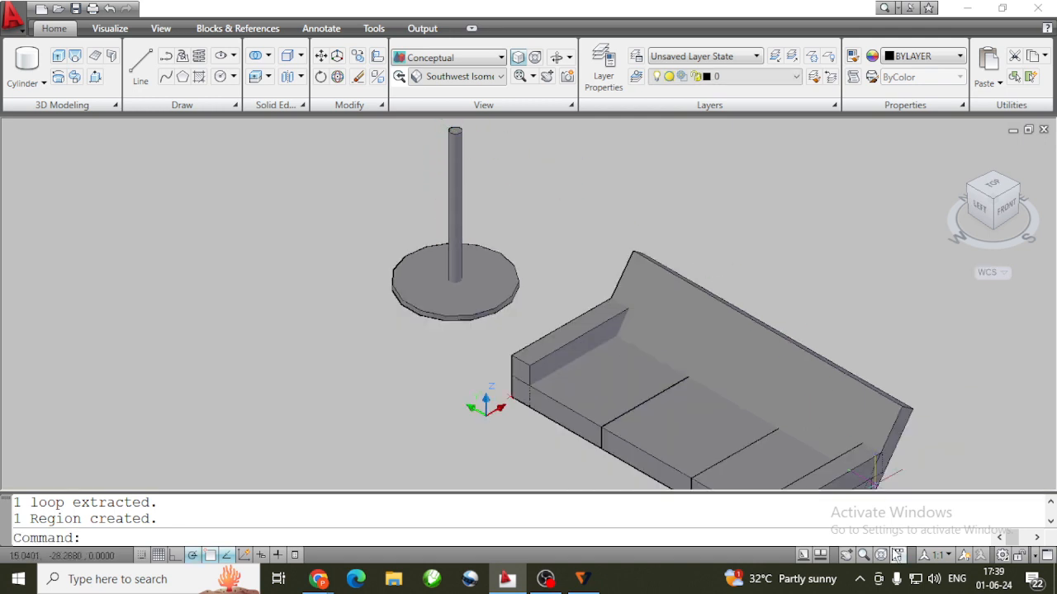
Draw a sphere with a radius of about 1.66 centred on the pole's top face
left_click(848, 555)
left_click_drag(538, 274, 520, 397)
key("Escape")
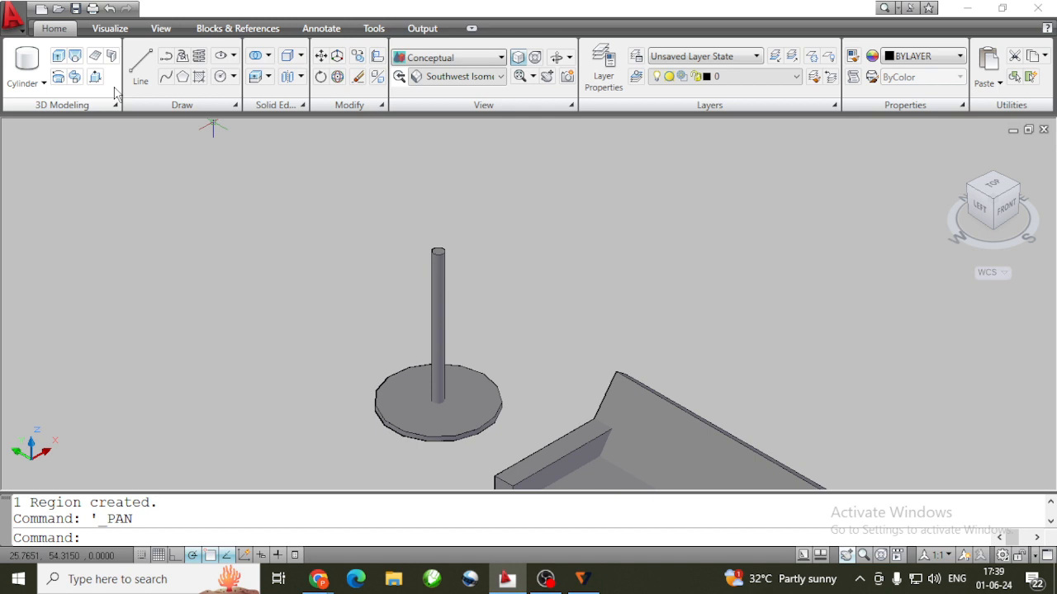
left_click(41, 83)
left_click(45, 172)
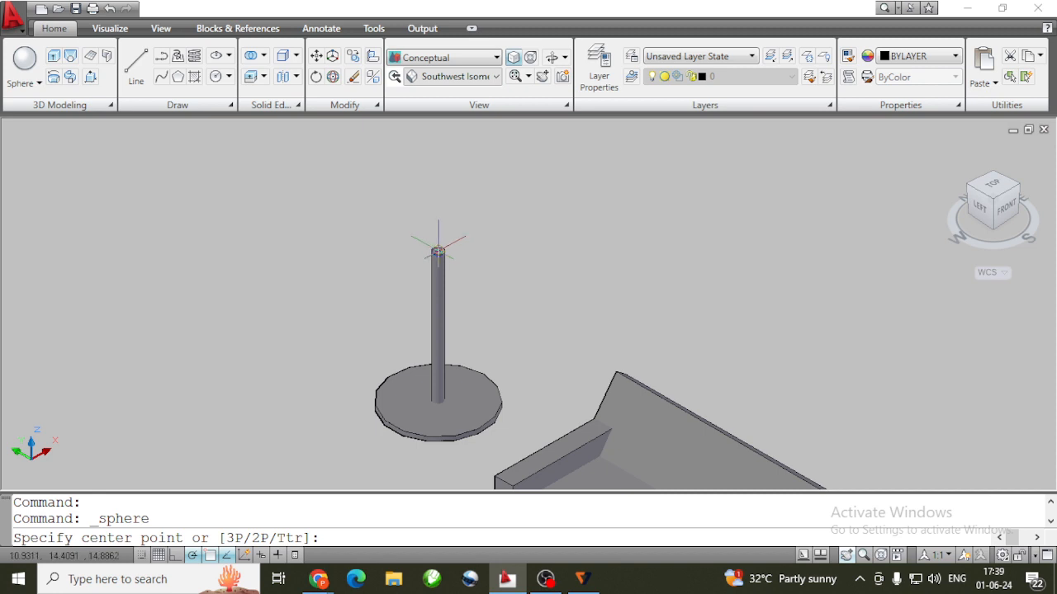
left_click(439, 251)
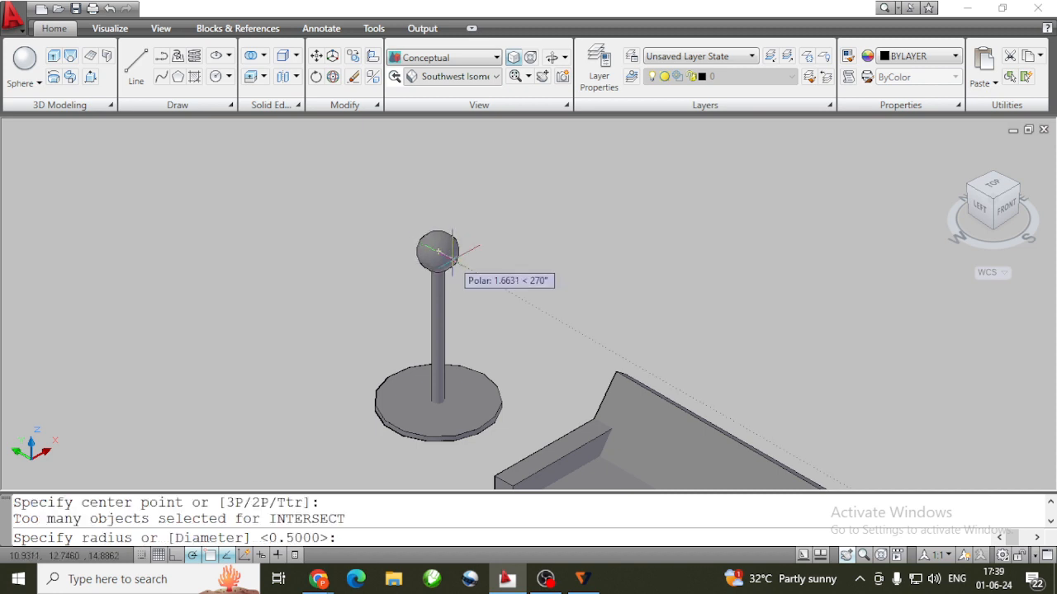
left_click(451, 253)
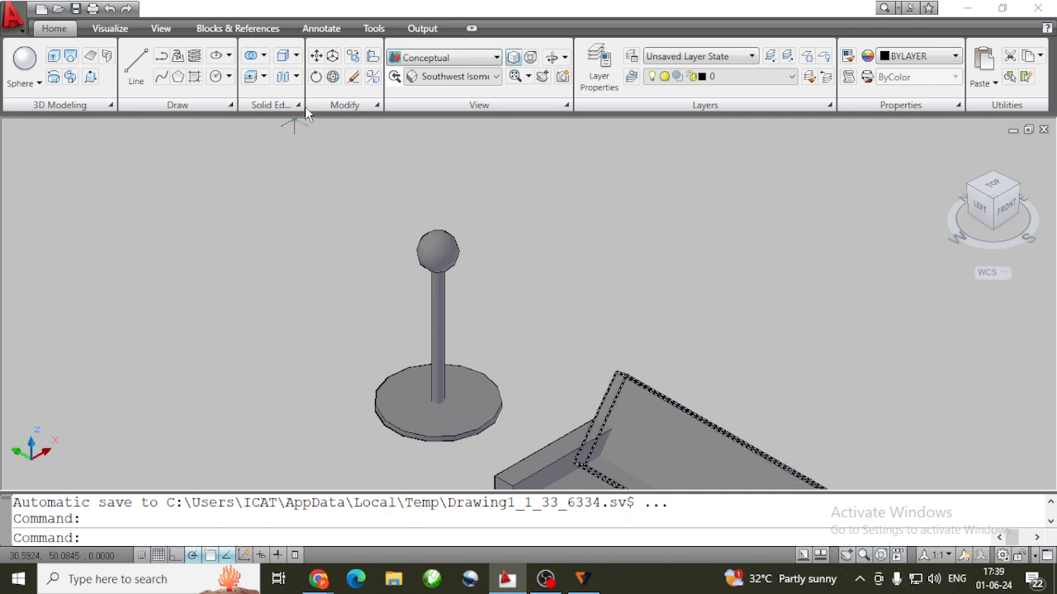
Orbit around the model to examine the sofa and the ball-topped stand from the side and from slightly above
left_click(562, 76)
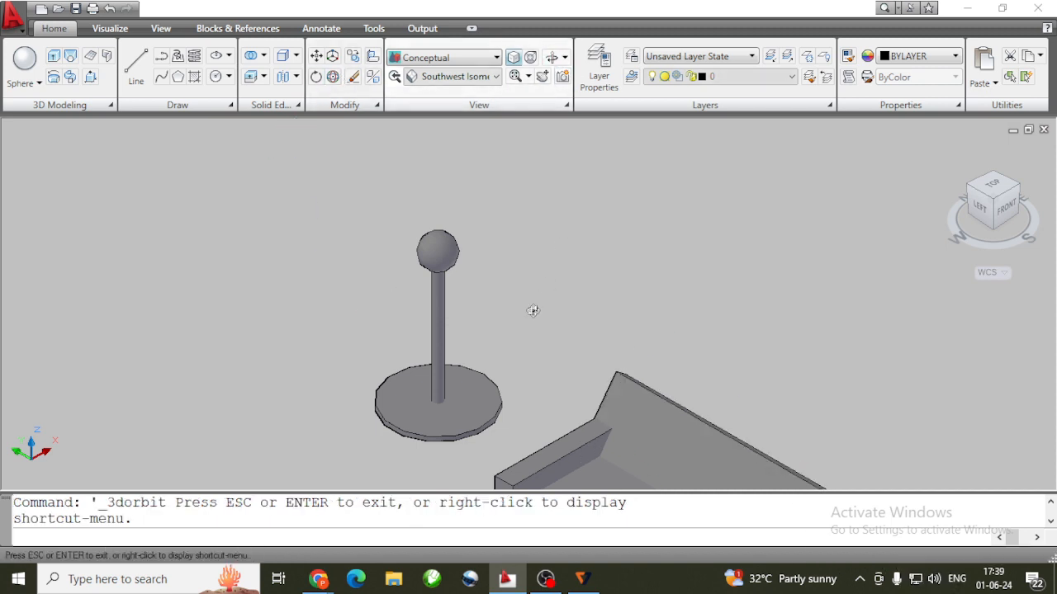
left_click_drag(534, 308, 30, 271)
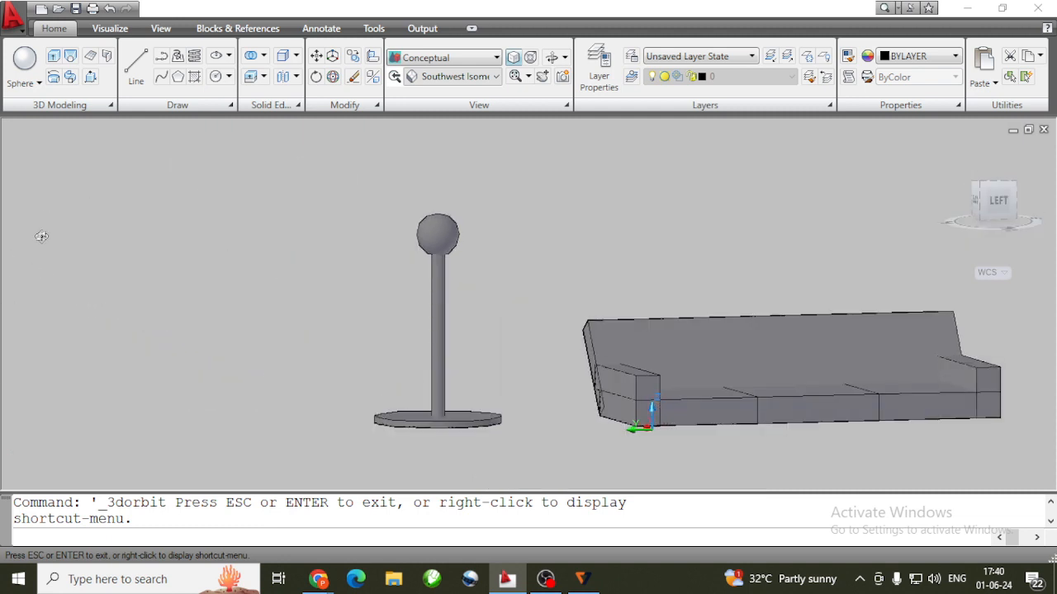
left_click_drag(481, 343, 492, 373)
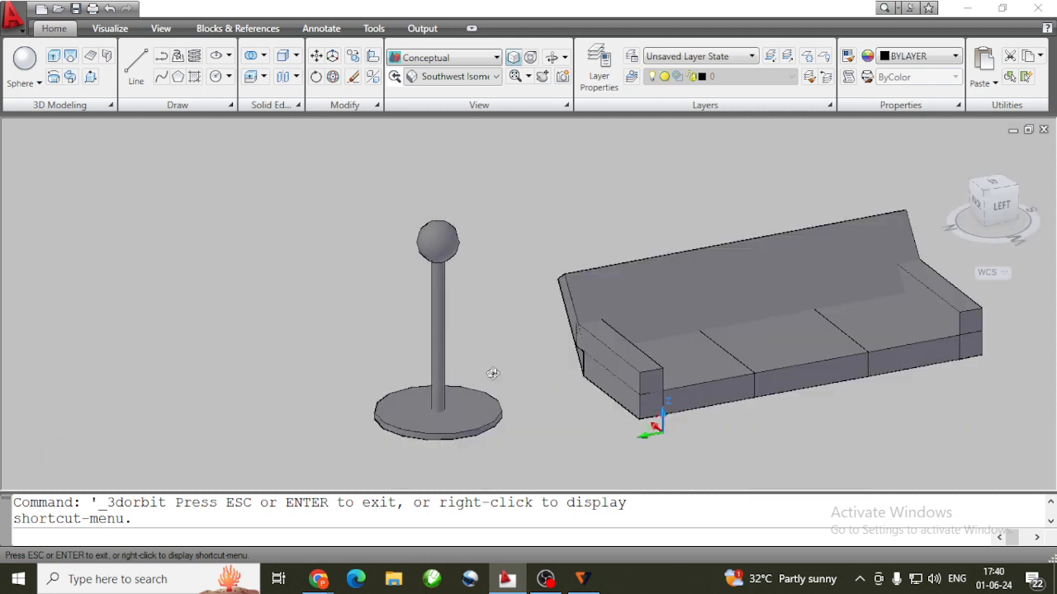
key("Escape")
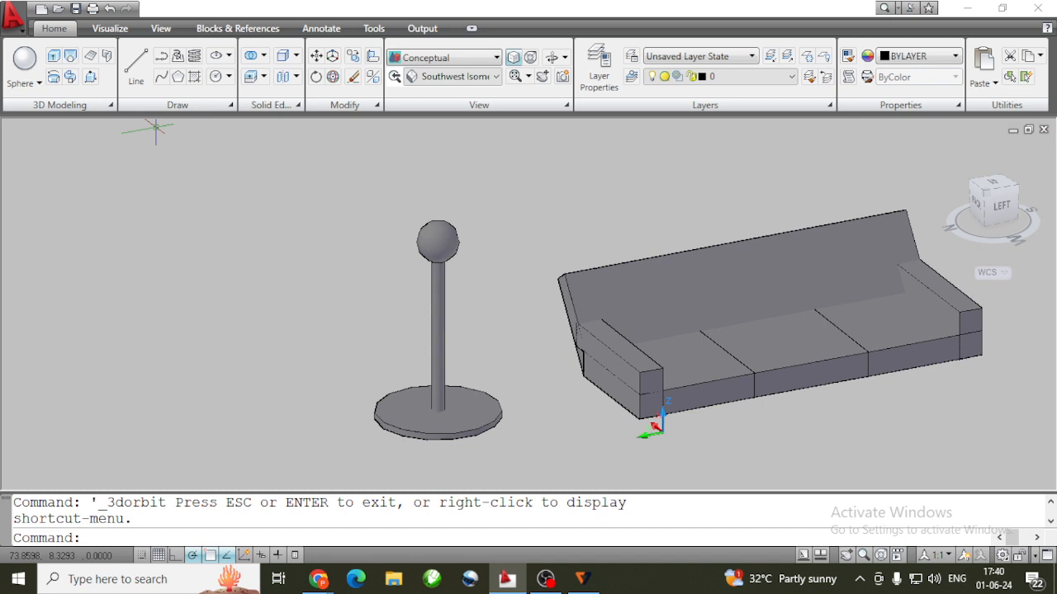
key("Escape")
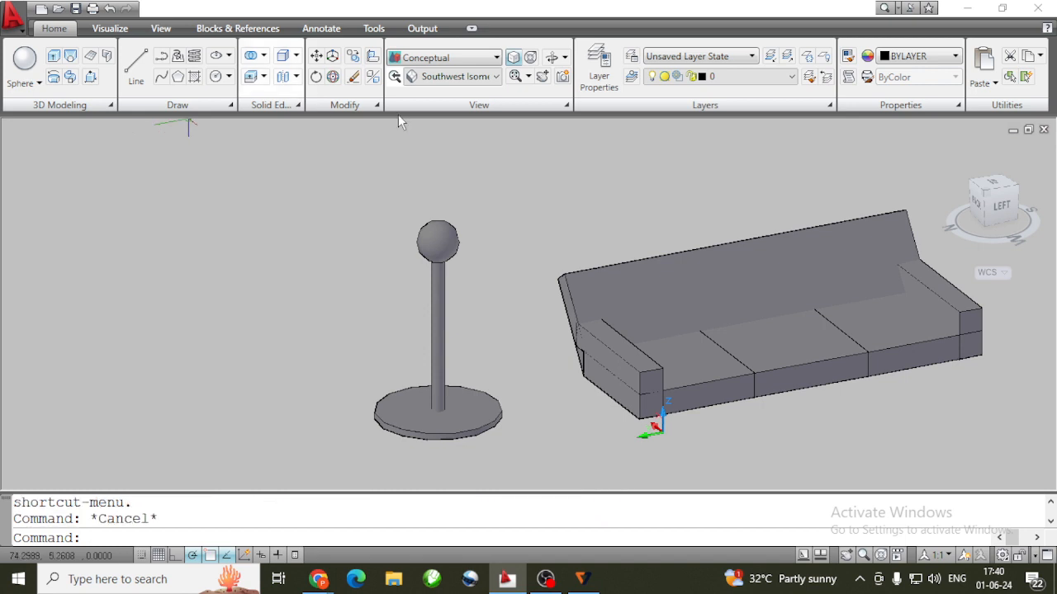
left_click(863, 555)
left_click_drag(584, 427, 914, 455)
key("Escape")
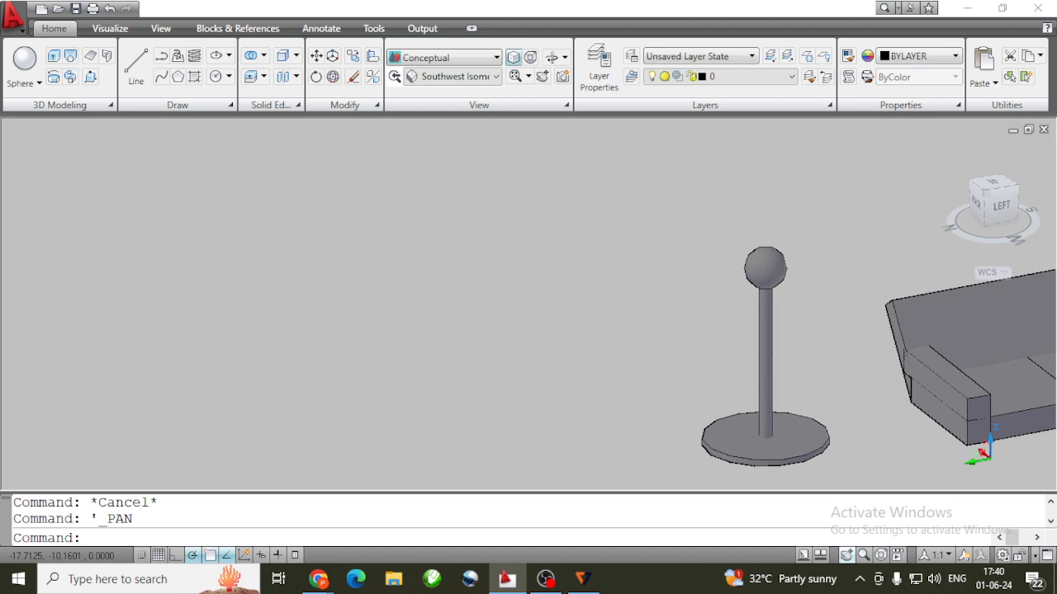
Switch the drawing to the Top view and apply the 3D Wireframe visual style
left_click(25, 83)
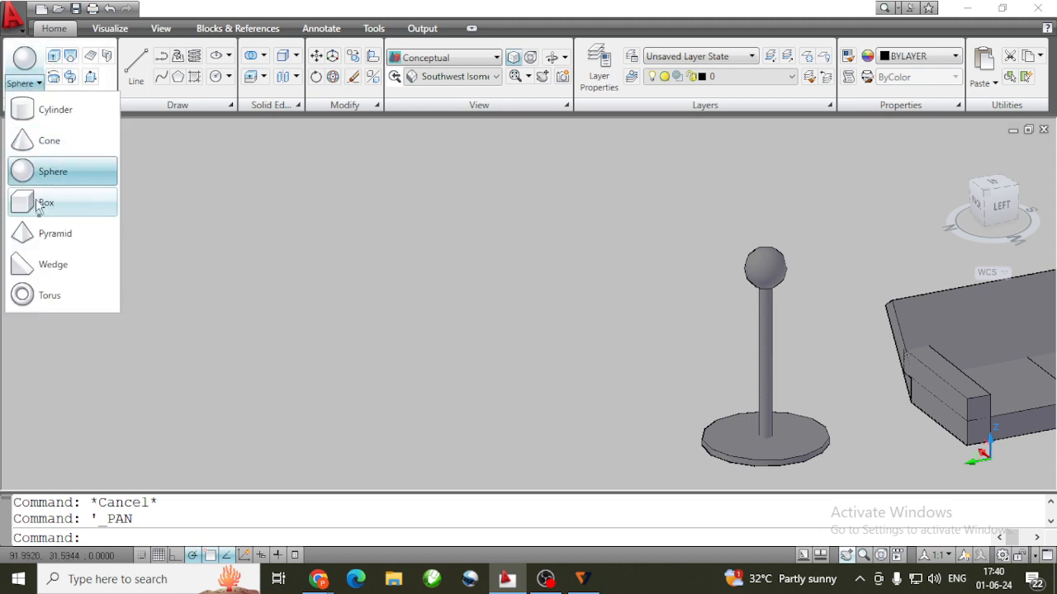
left_click(483, 77)
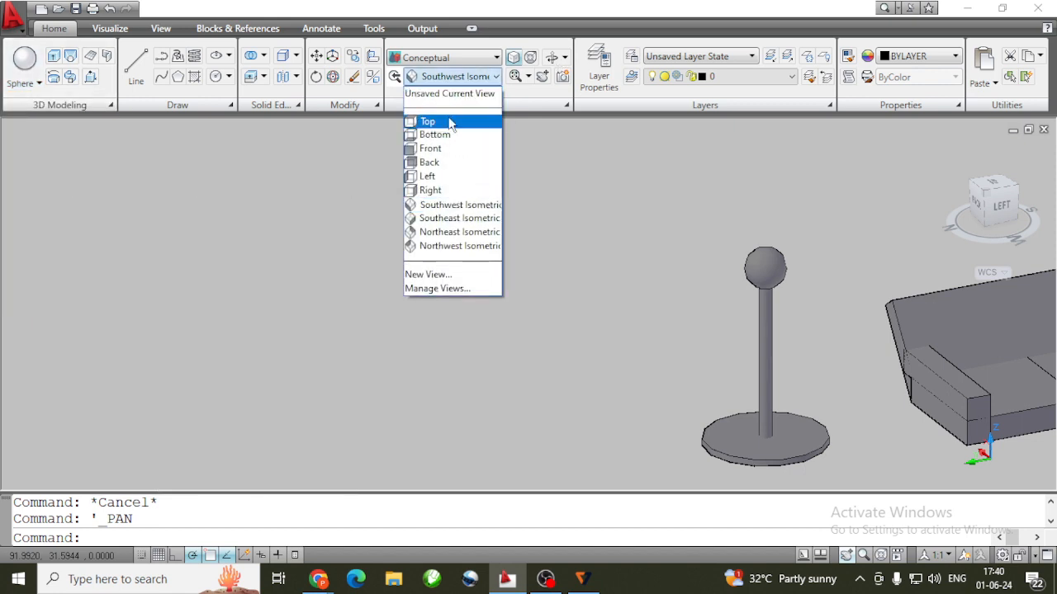
left_click(449, 122)
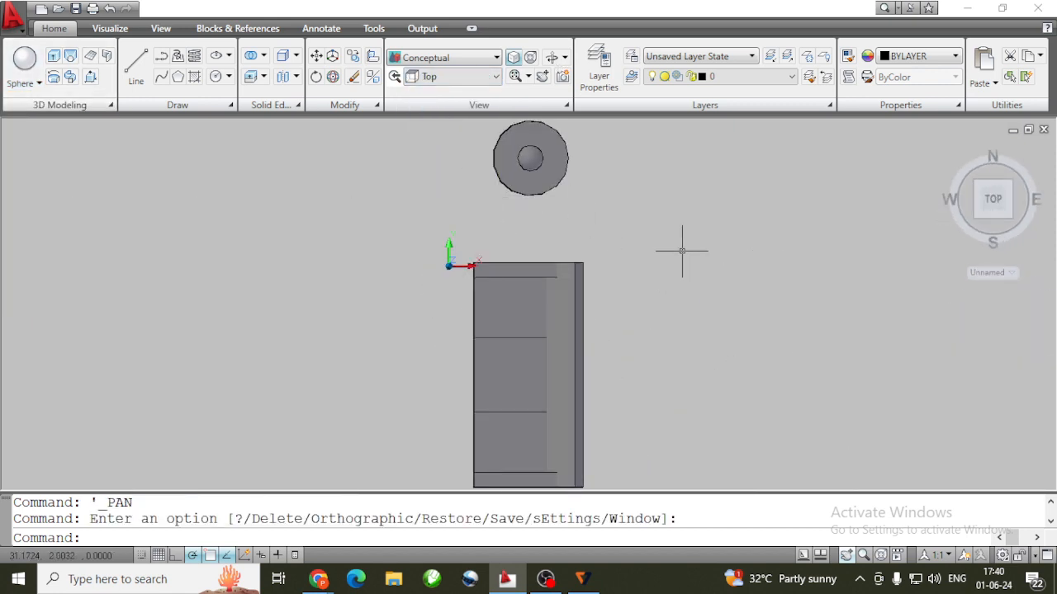
scroll(682, 250, "down", 4)
scroll(570, 311, "up", 3)
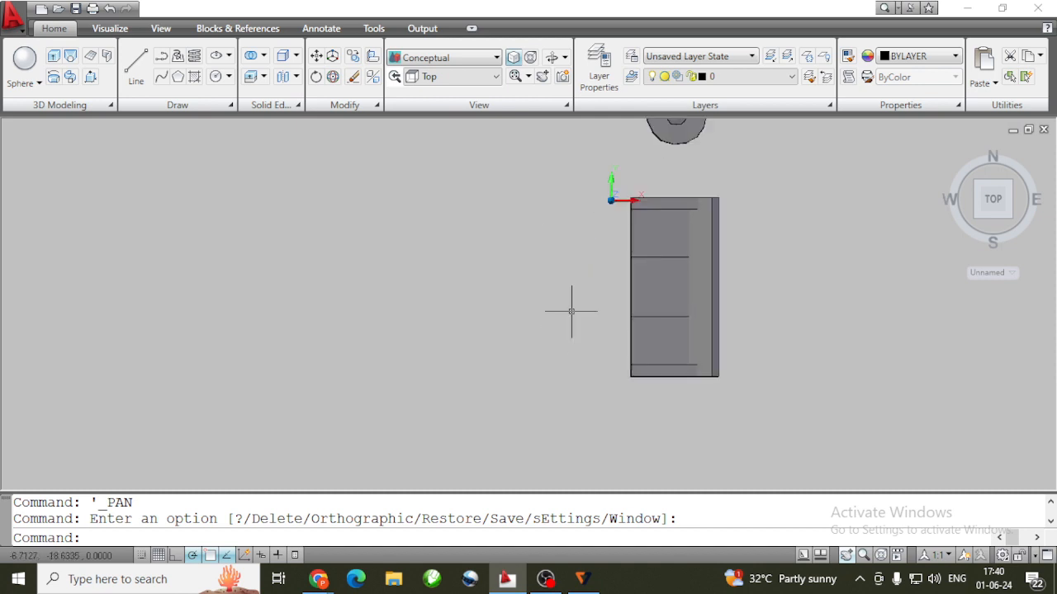
left_click(37, 85)
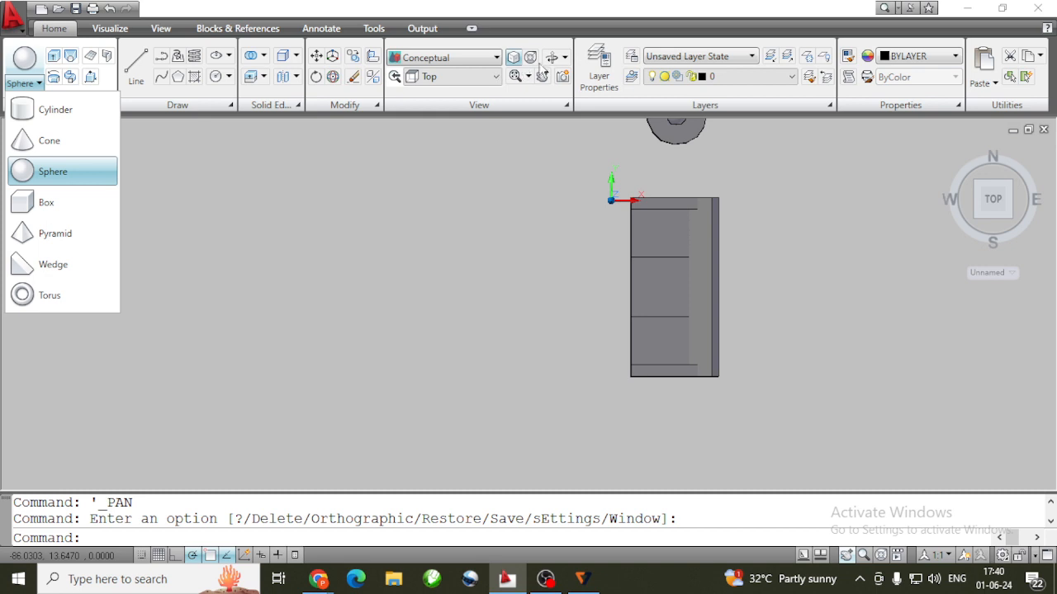
left_click(495, 58)
left_click(495, 58)
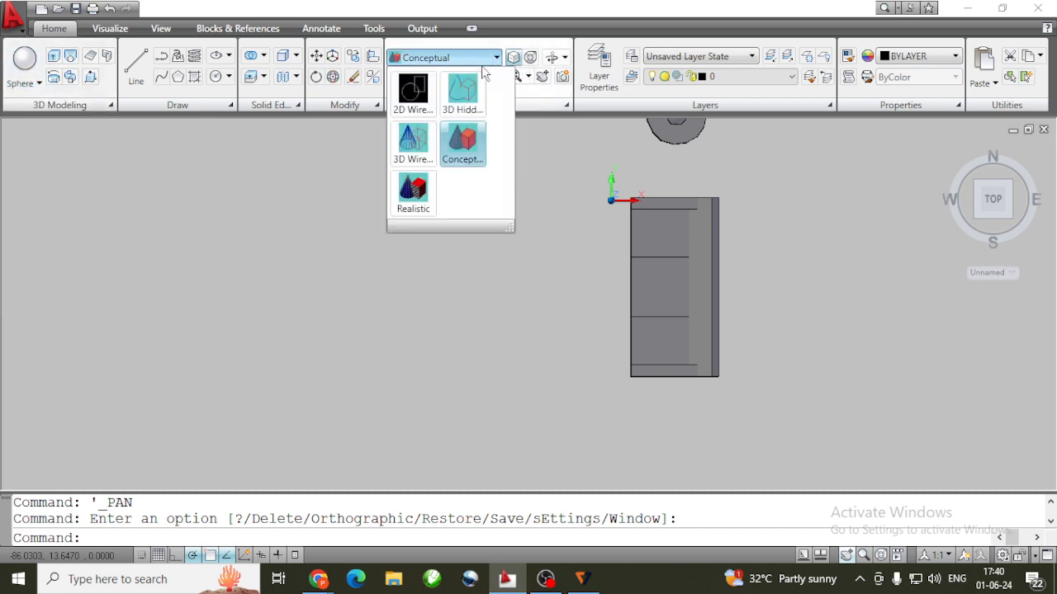
left_click(413, 142)
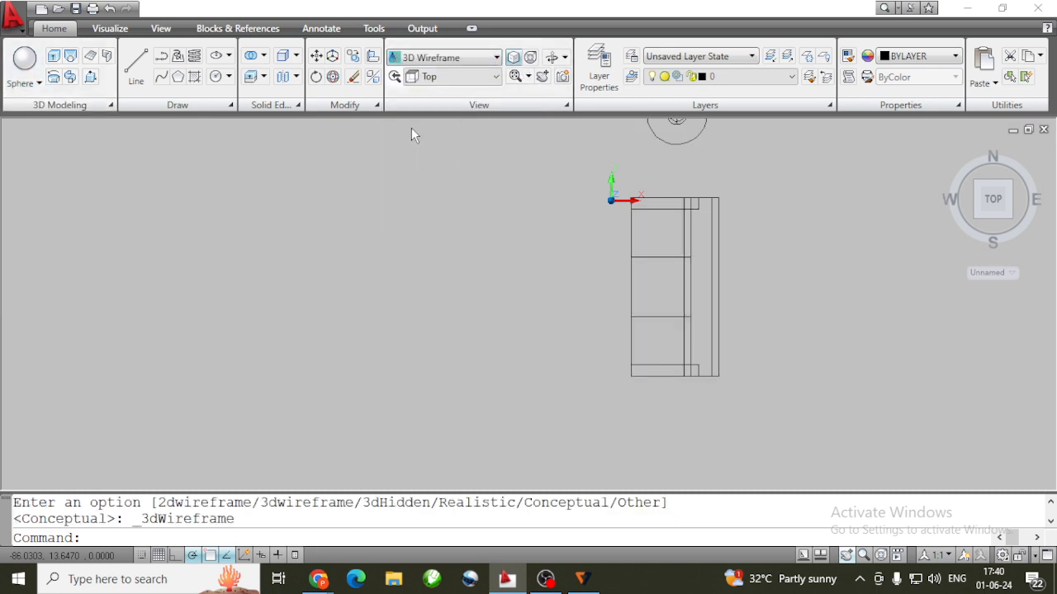
Draw a rectangular box 2.5 high lengthwise in front of the sofa's seats
left_click(37, 83)
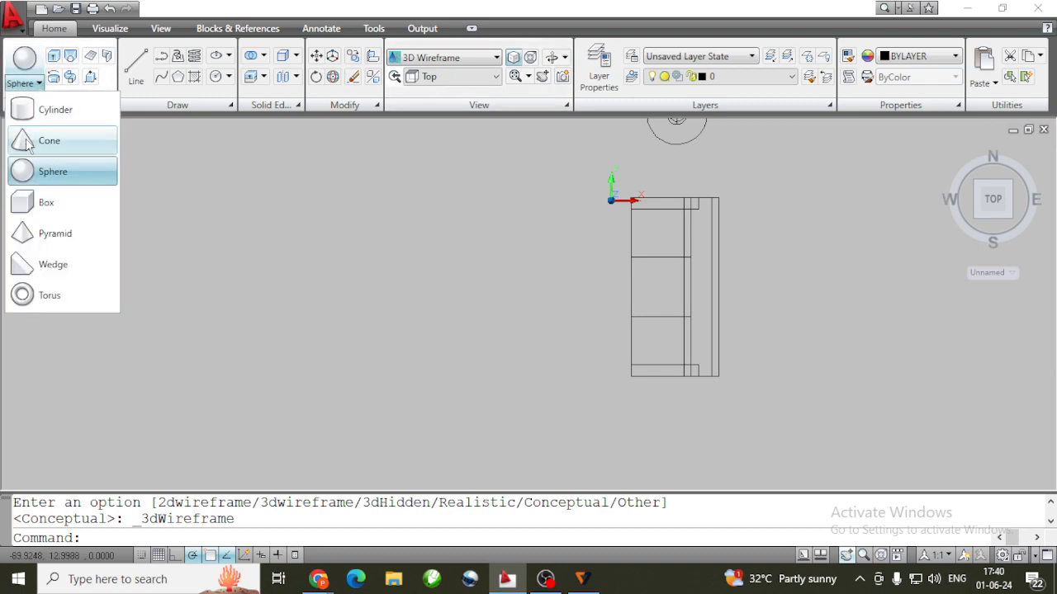
left_click(45, 203)
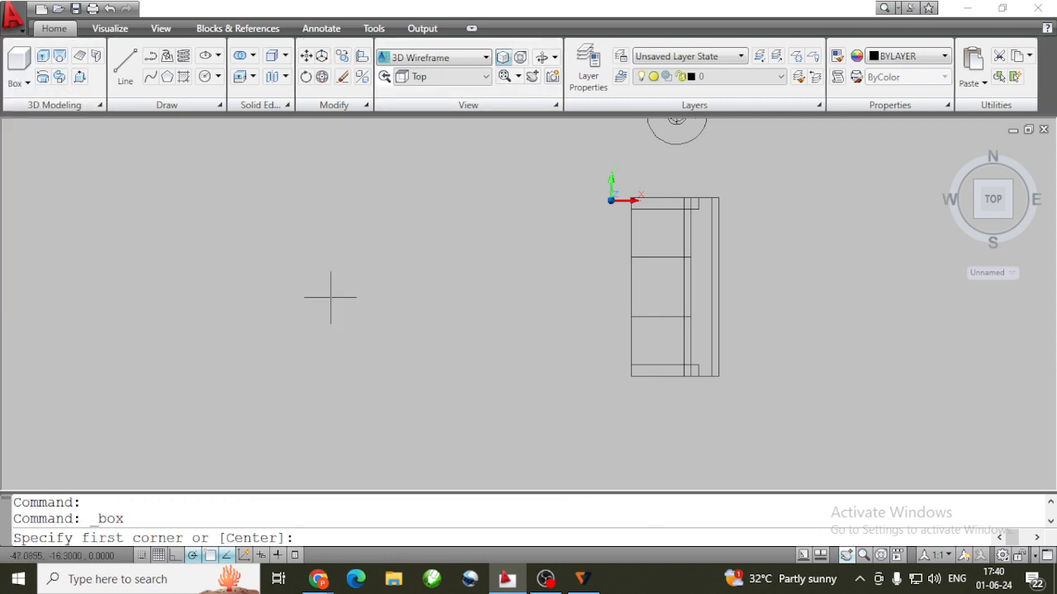
left_click(559, 242)
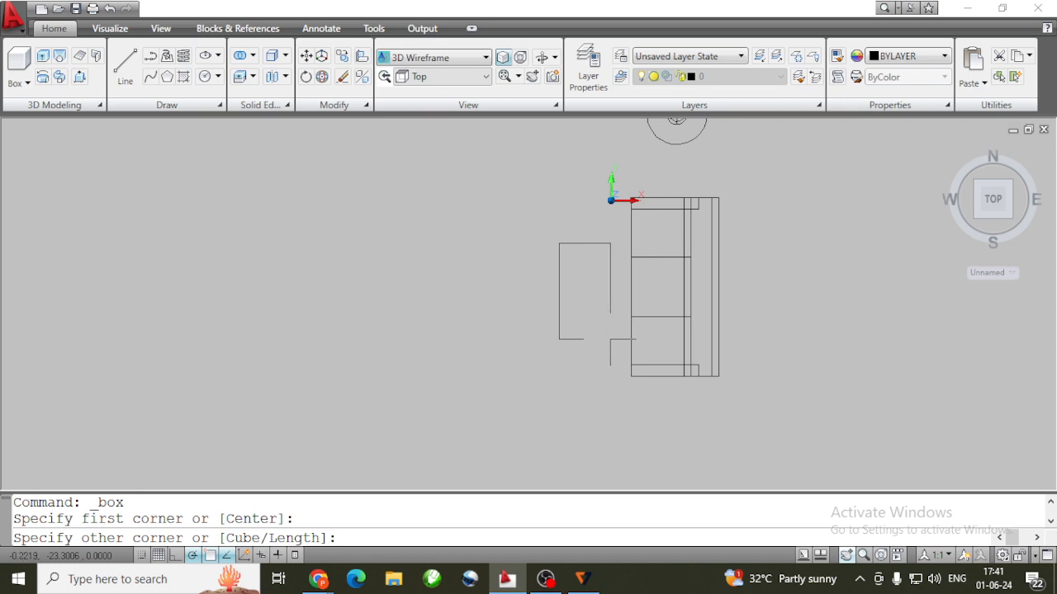
left_click(610, 338)
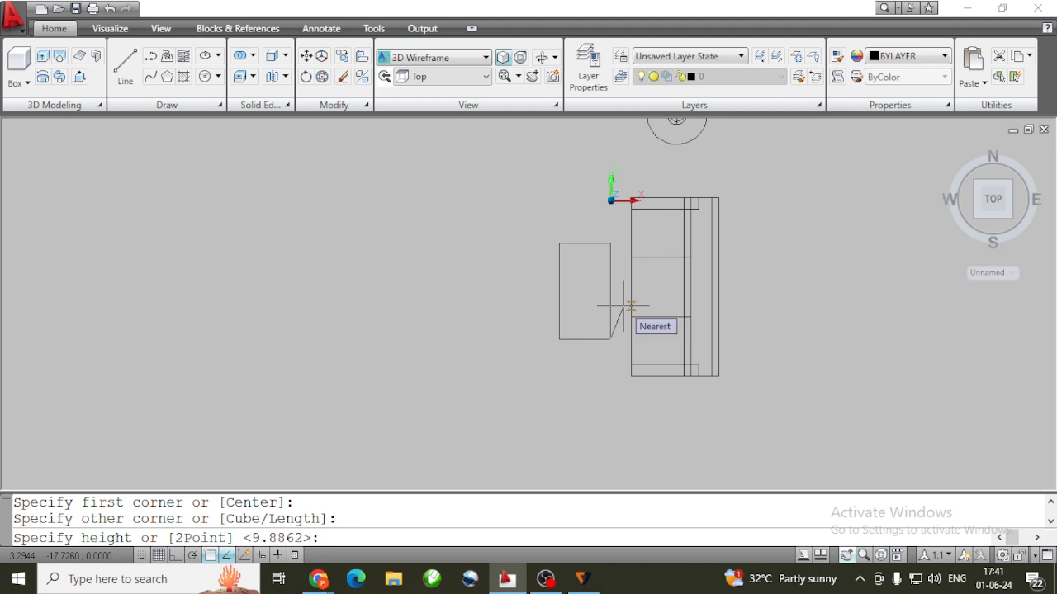
key("Return")
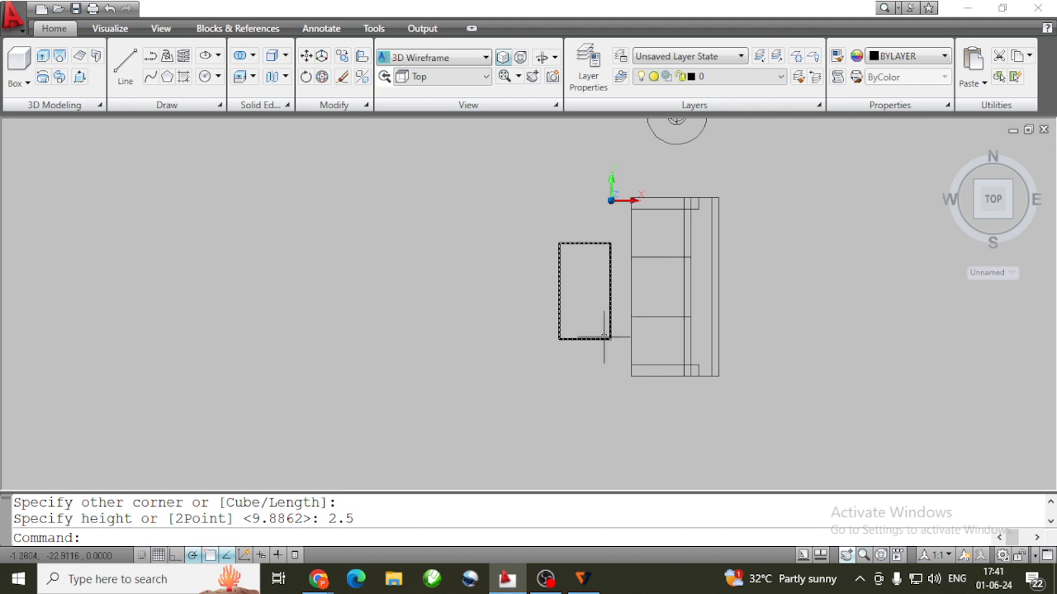
left_click(611, 325)
Apply the Conceptual visual style and switch the model to the Southwest Isometric view
left_click(484, 58)
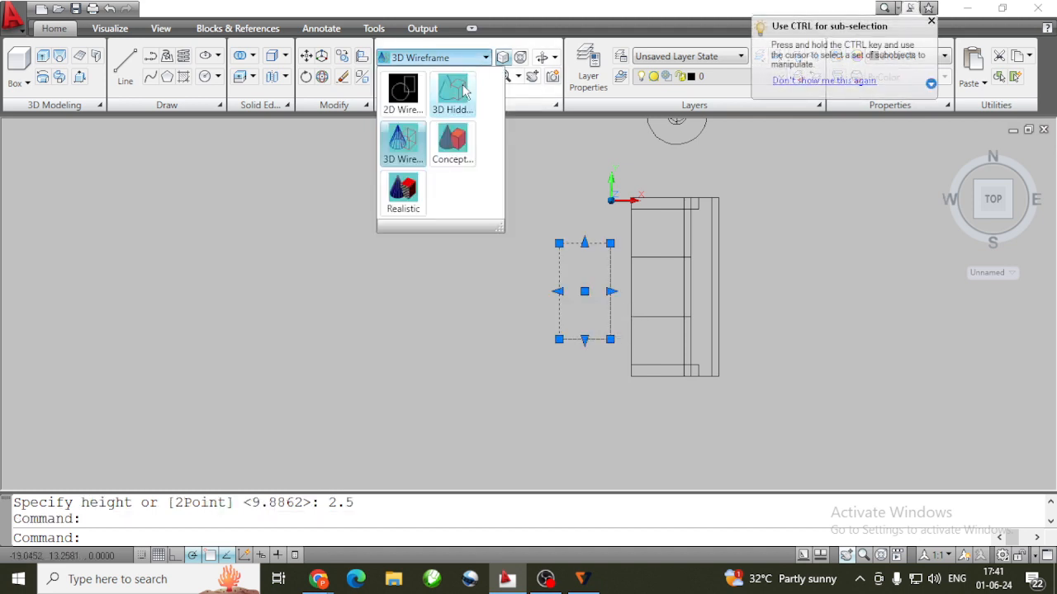
left_click(452, 156)
left_click(541, 58)
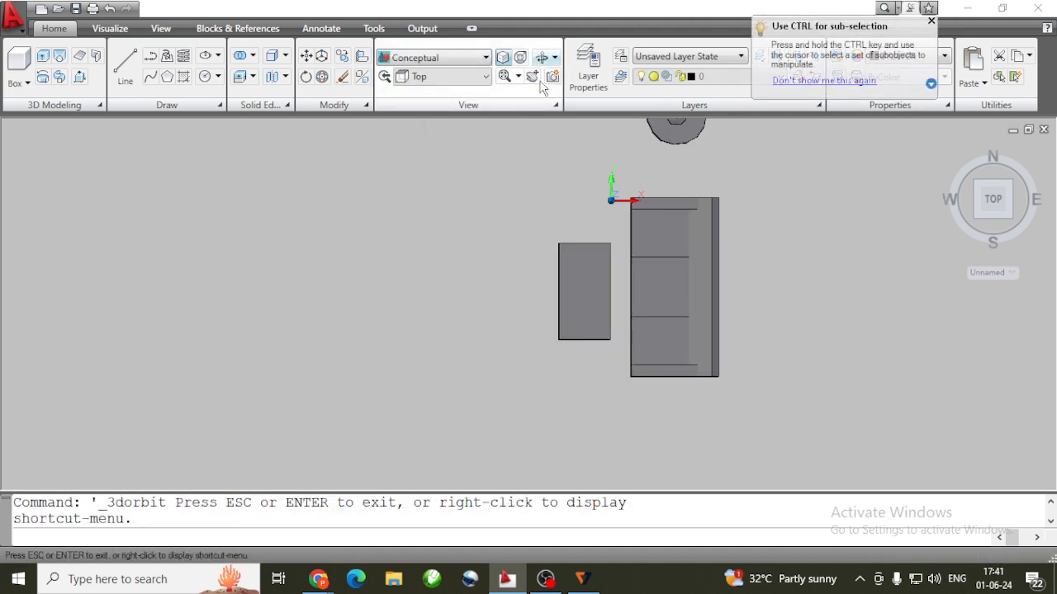
left_click(486, 76)
left_click(453, 215)
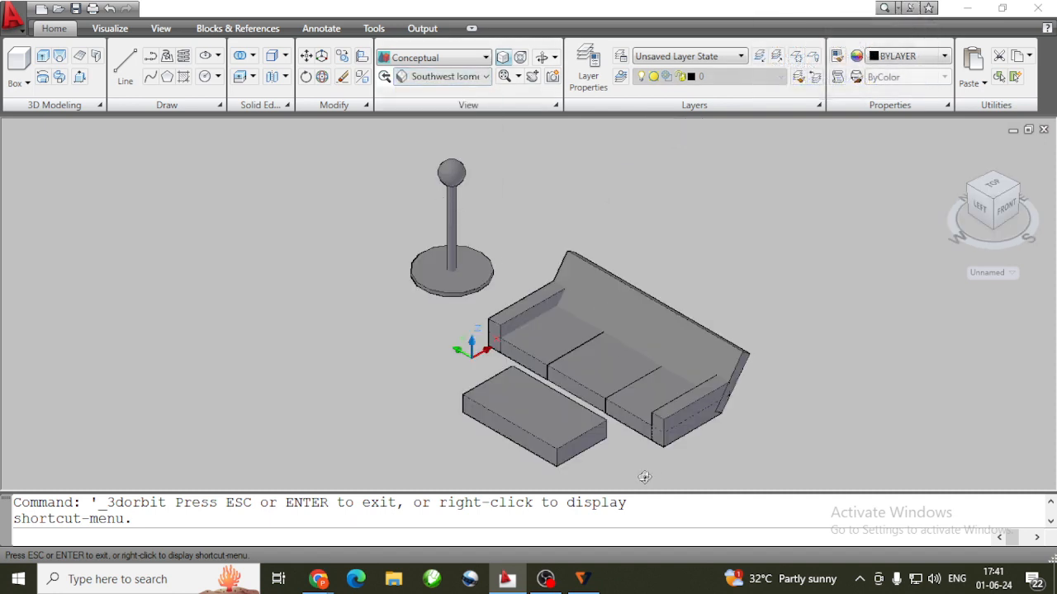
scroll(566, 449, "up", 2)
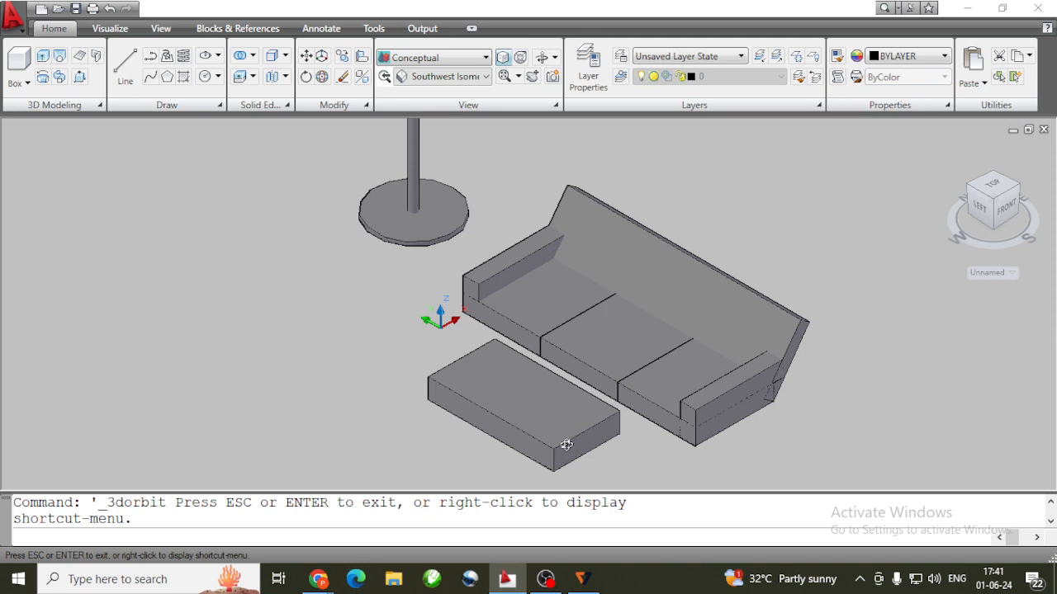
key("Escape")
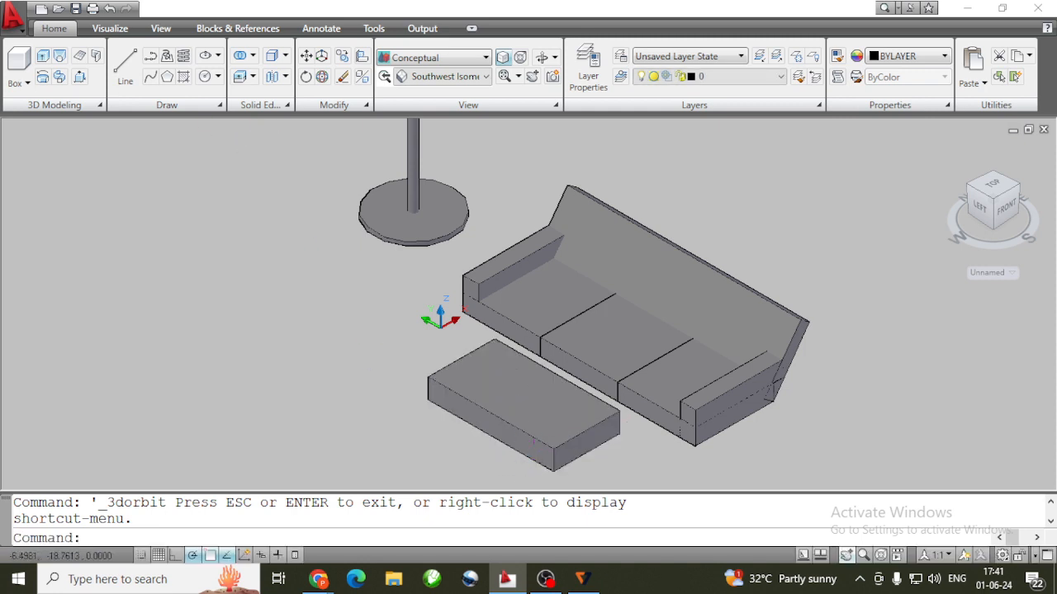
Delete the low box in front of the sofa and draw a small upright box 2.5 high near the UCS origin
left_click(537, 431)
key("Delete")
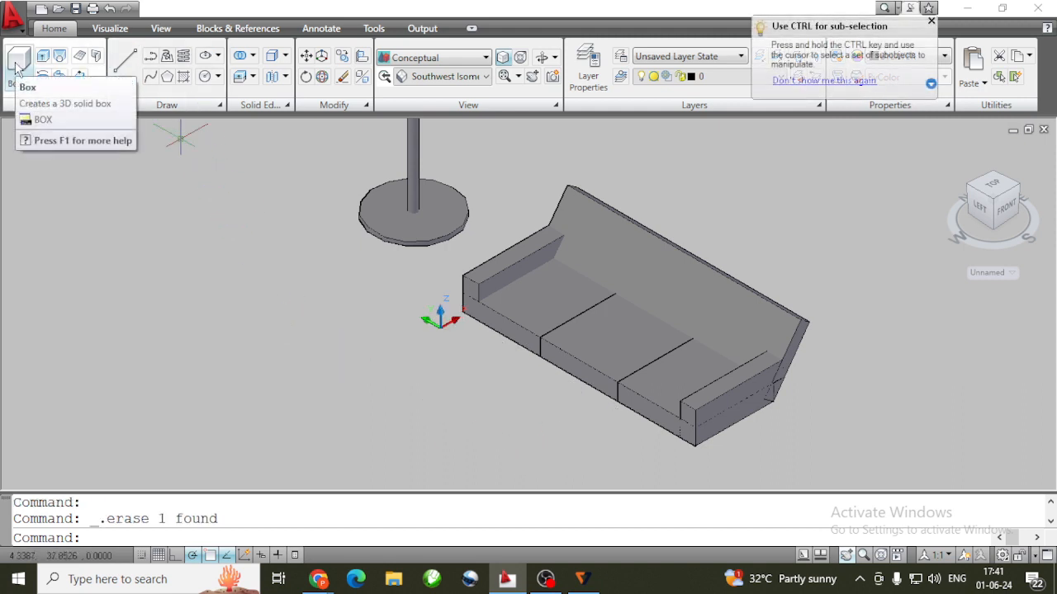
left_click(17, 66)
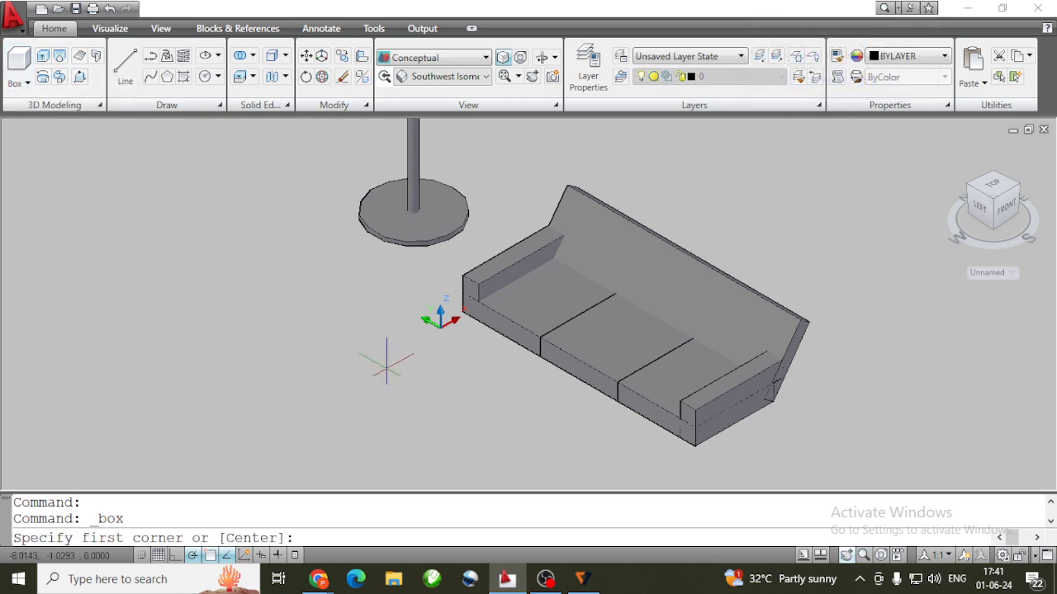
left_click(371, 359)
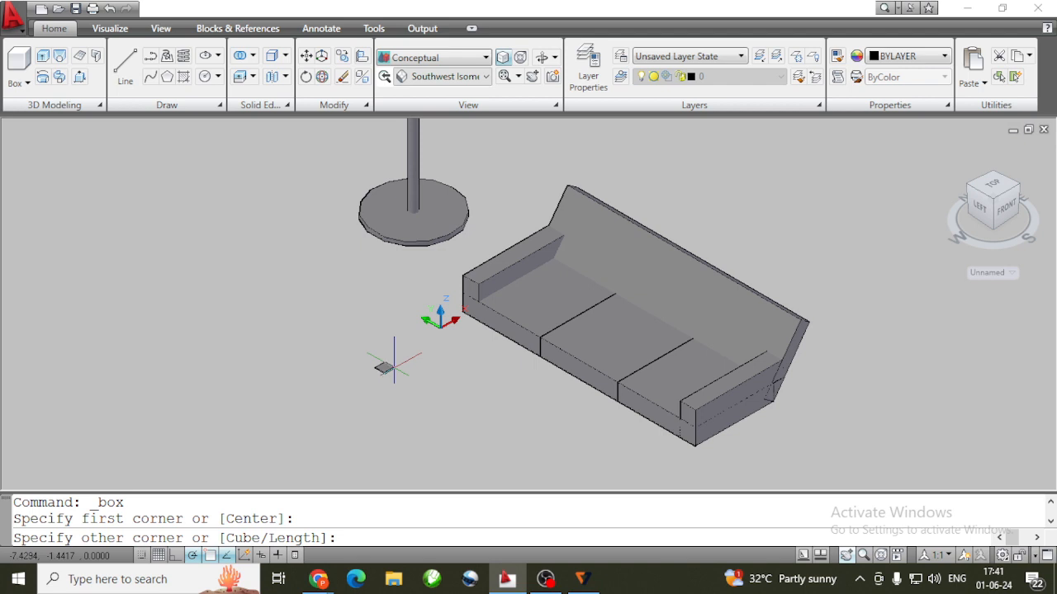
left_click(393, 360)
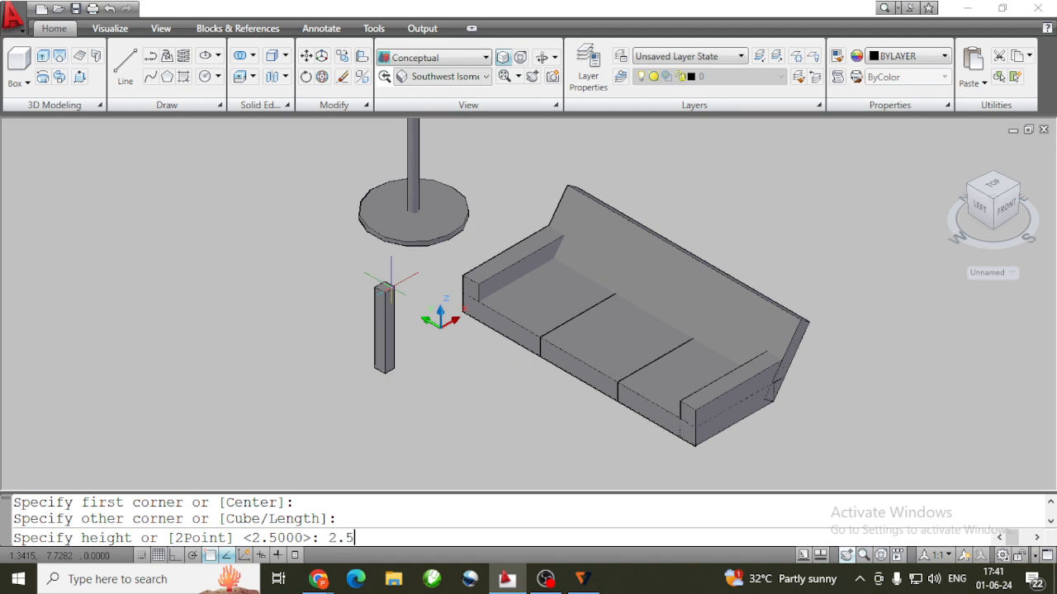
type("2.5")
key("Return")
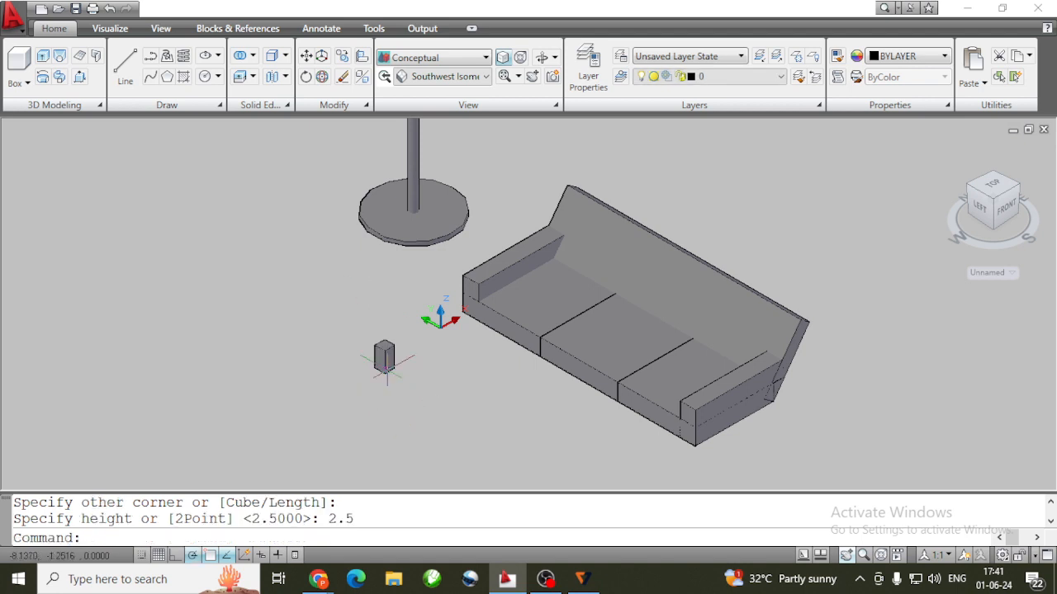
Delete the small upright box near the UCS origin
scroll(384, 368, "up", 3)
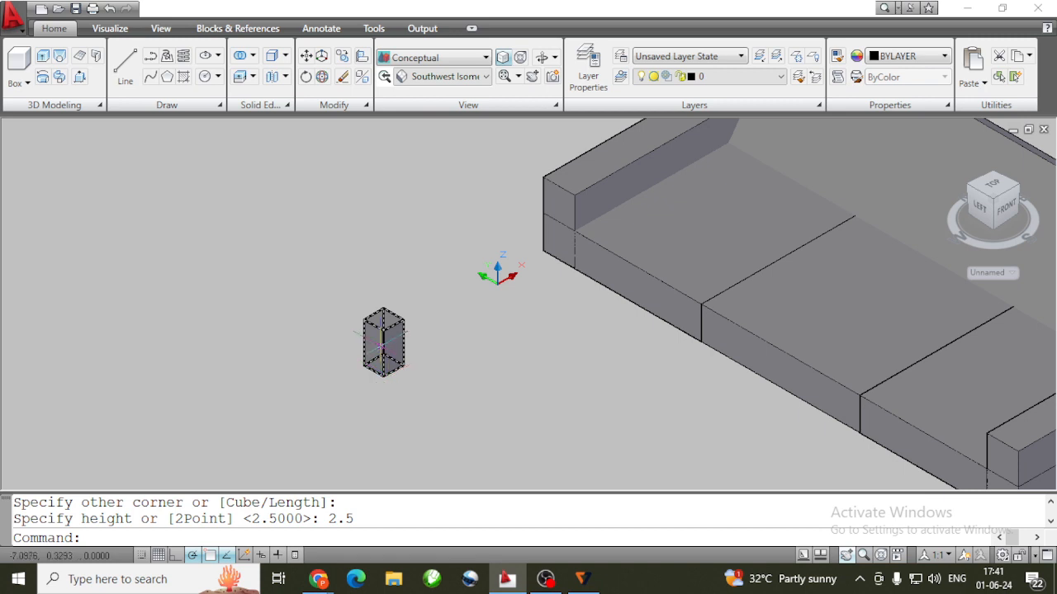
key("Escape")
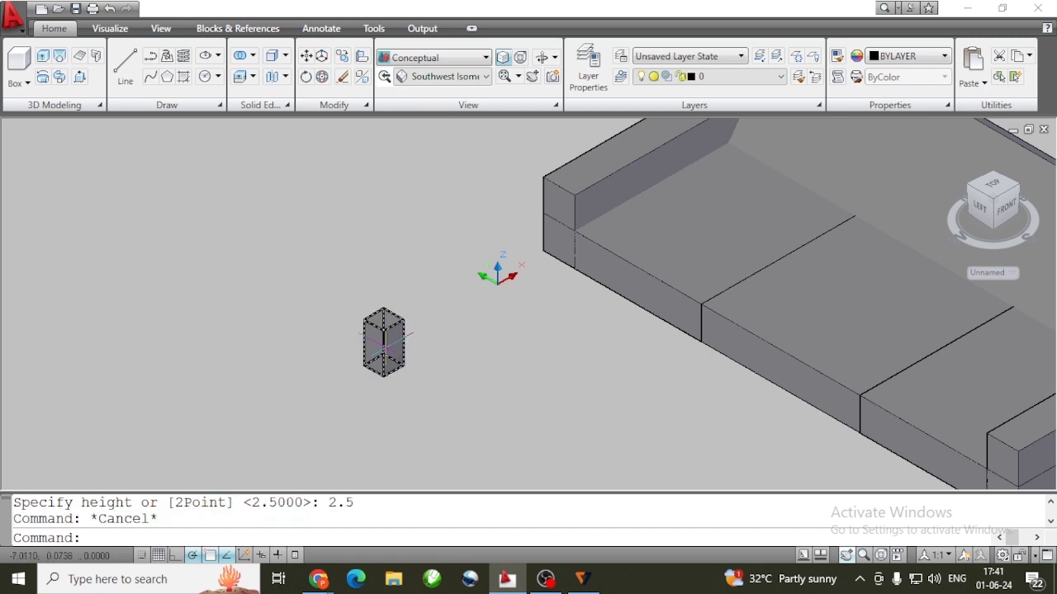
left_click(384, 343)
key("Delete")
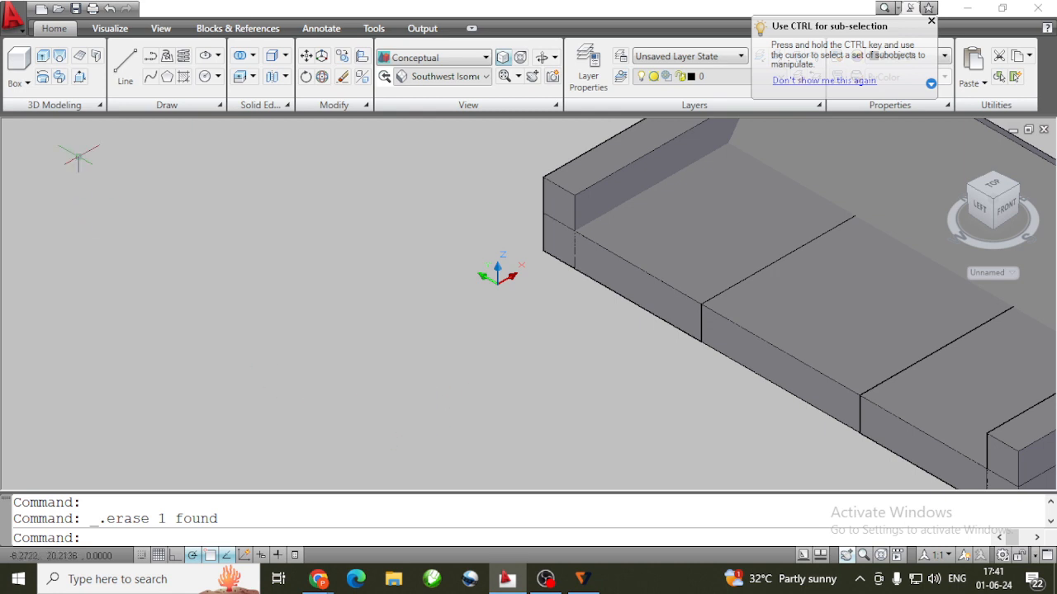
Draw a thin post in the empty area in front of the sofa as a box with length 0.25, width 0.25 and height 2.5
left_click(18, 82)
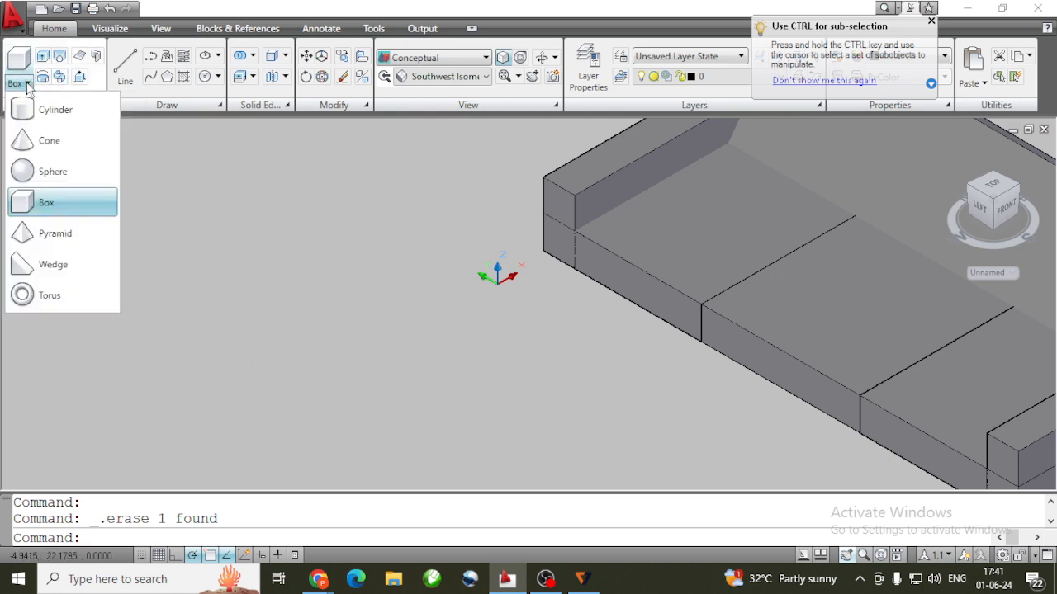
left_click(46, 202)
left_click(334, 400)
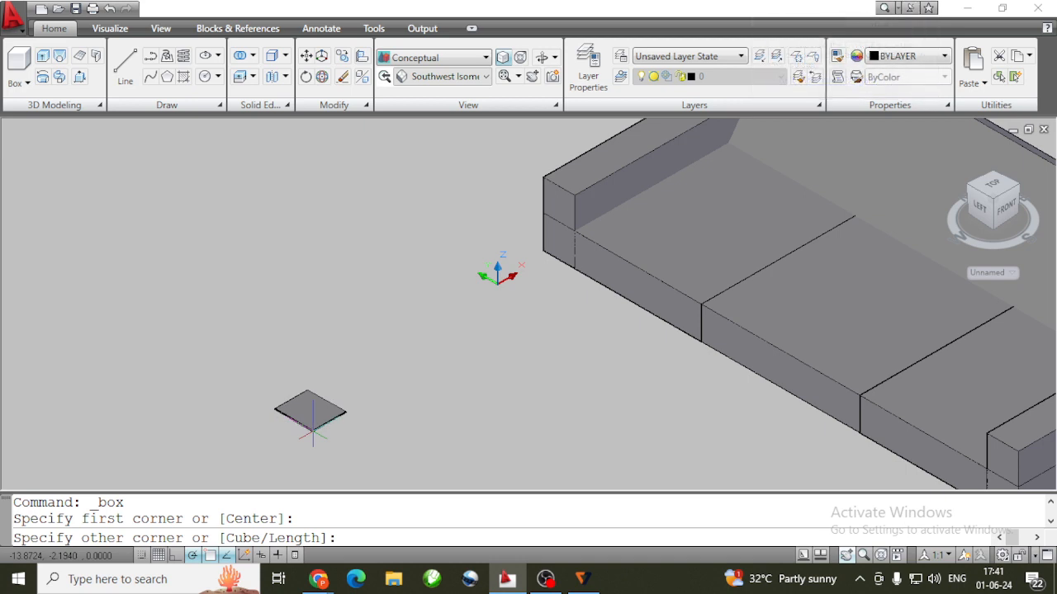
type("l")
key("Return")
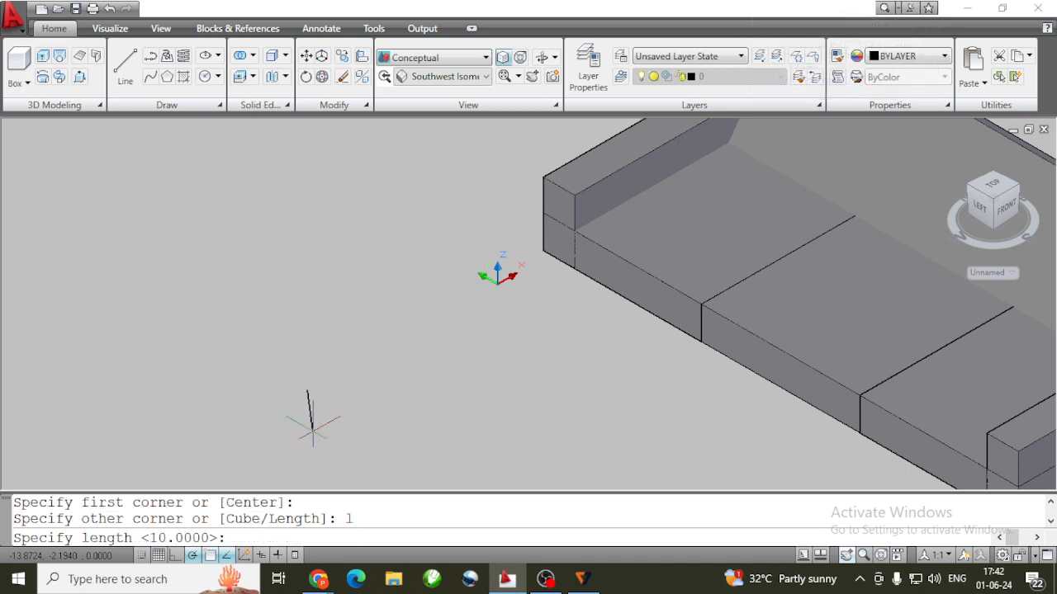
key("Return")
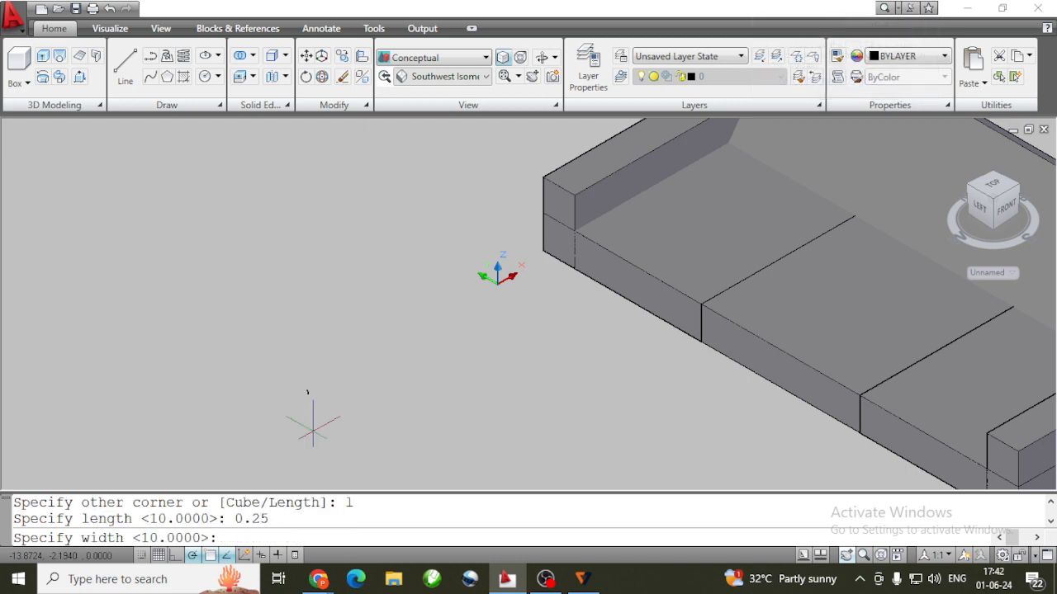
type("0.25")
key("Return")
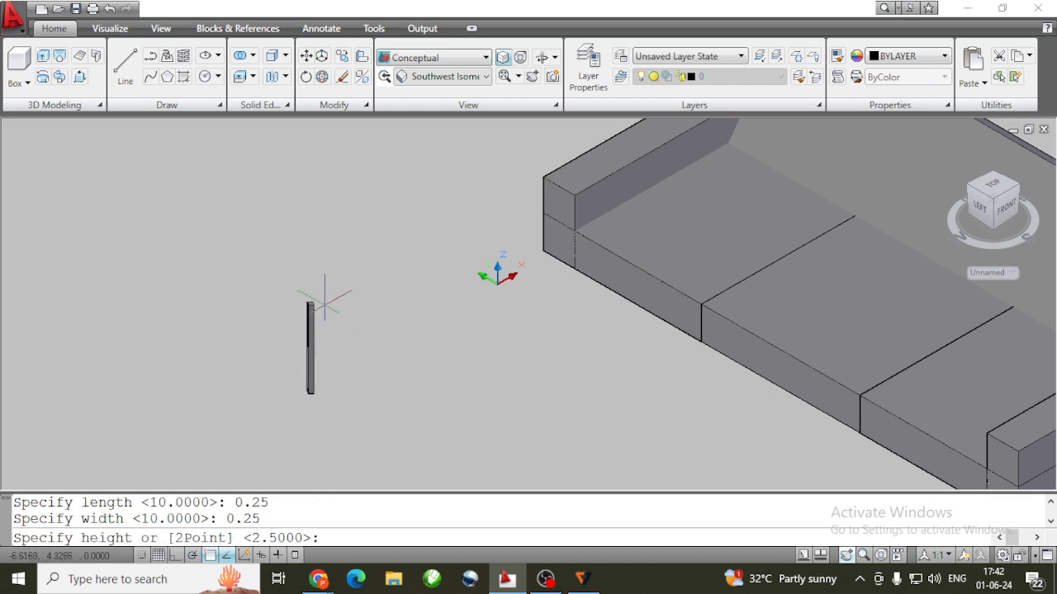
key("Return")
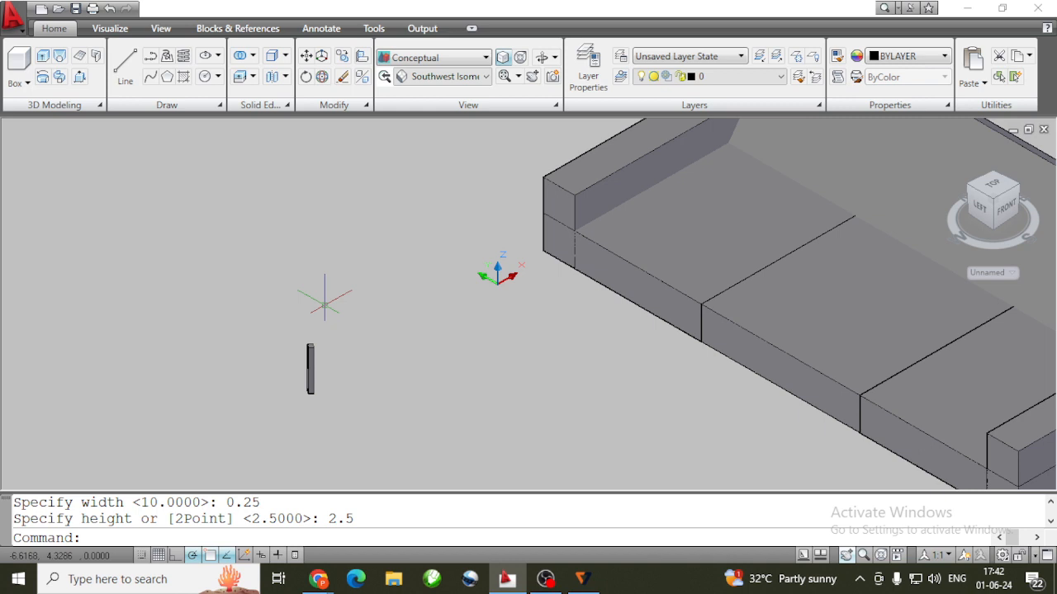
key("Escape")
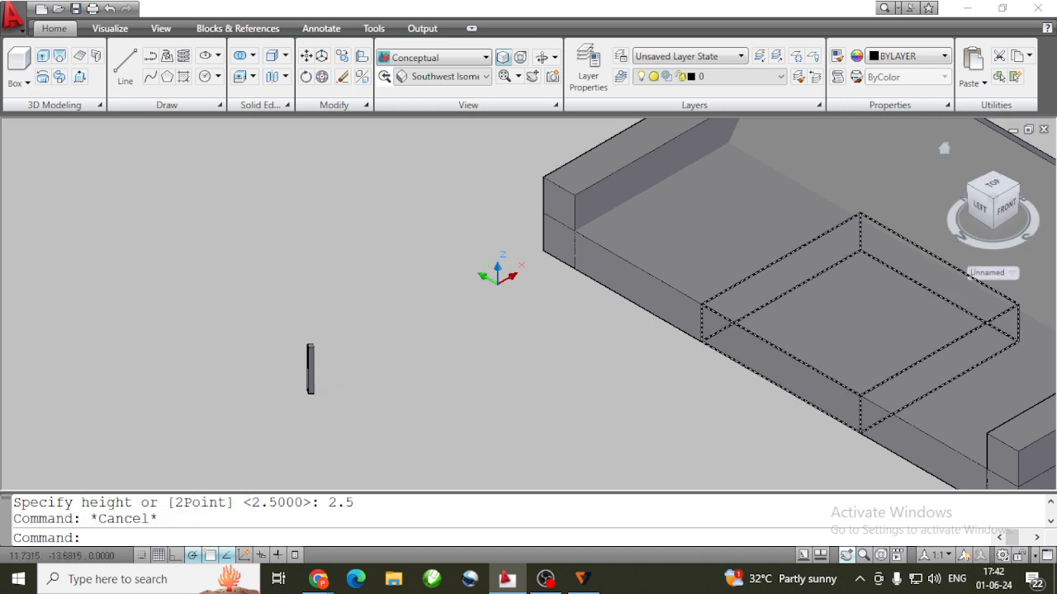
Set the current coordinate system to WCS
left_click(1003, 273)
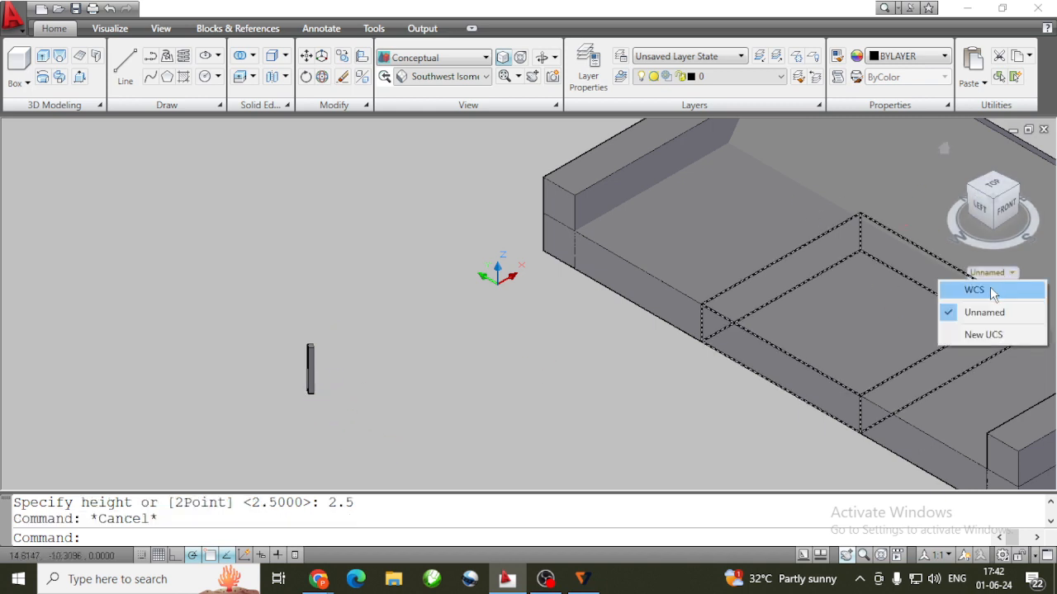
left_click(990, 289)
scroll(319, 367, "up", 3)
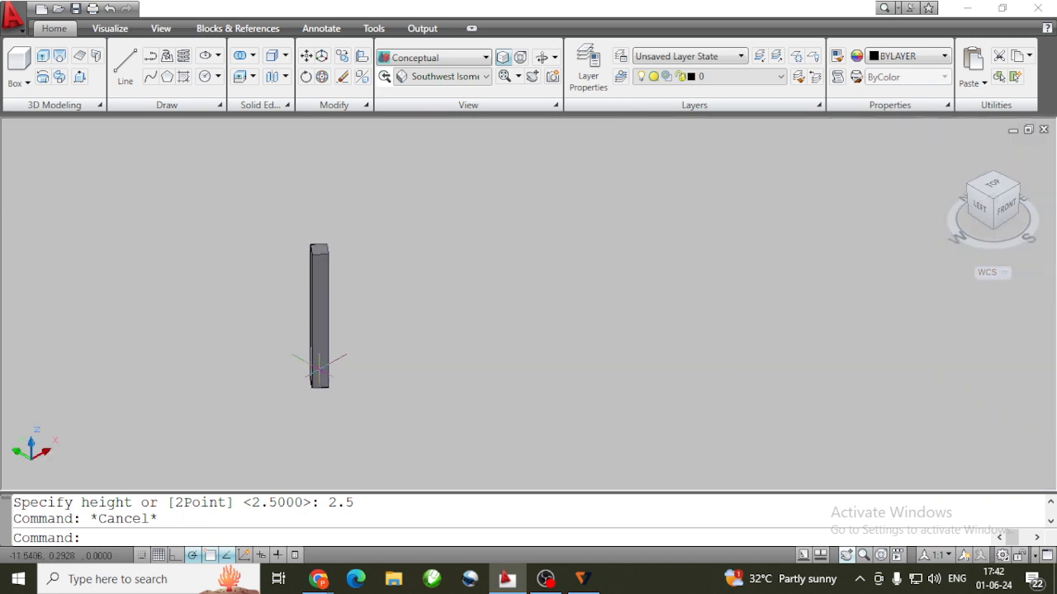
Copy the thin post at a distance of 1, using its bottom corner as the base point
left_click(318, 363)
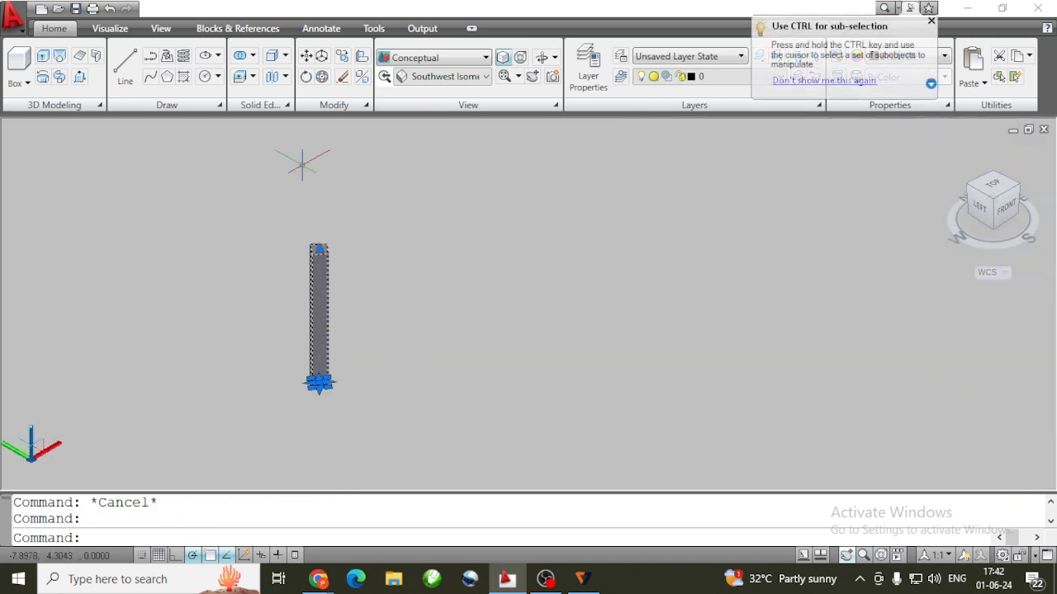
left_click(343, 57)
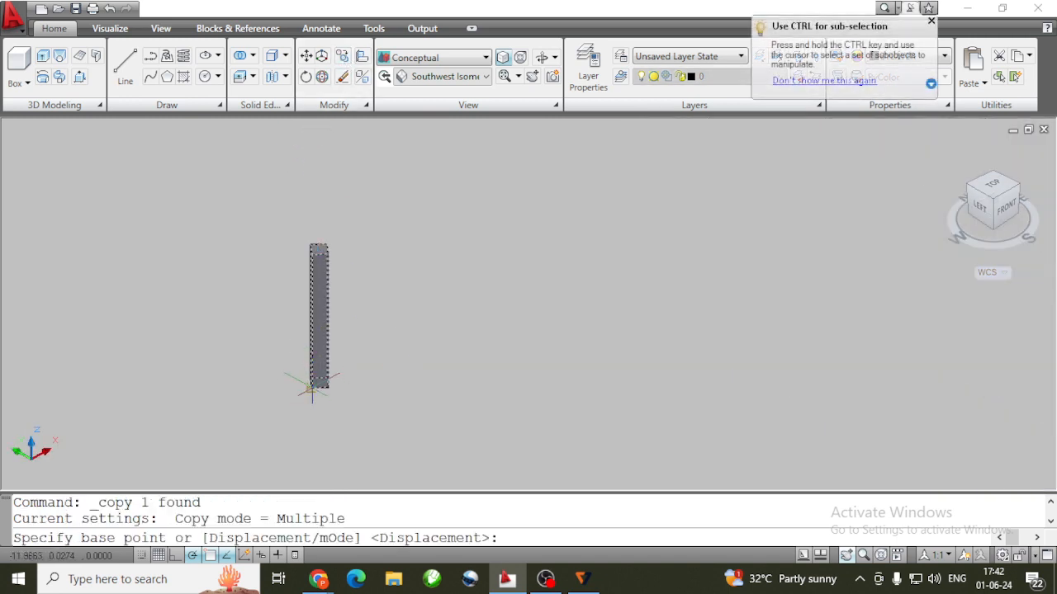
left_click(312, 386)
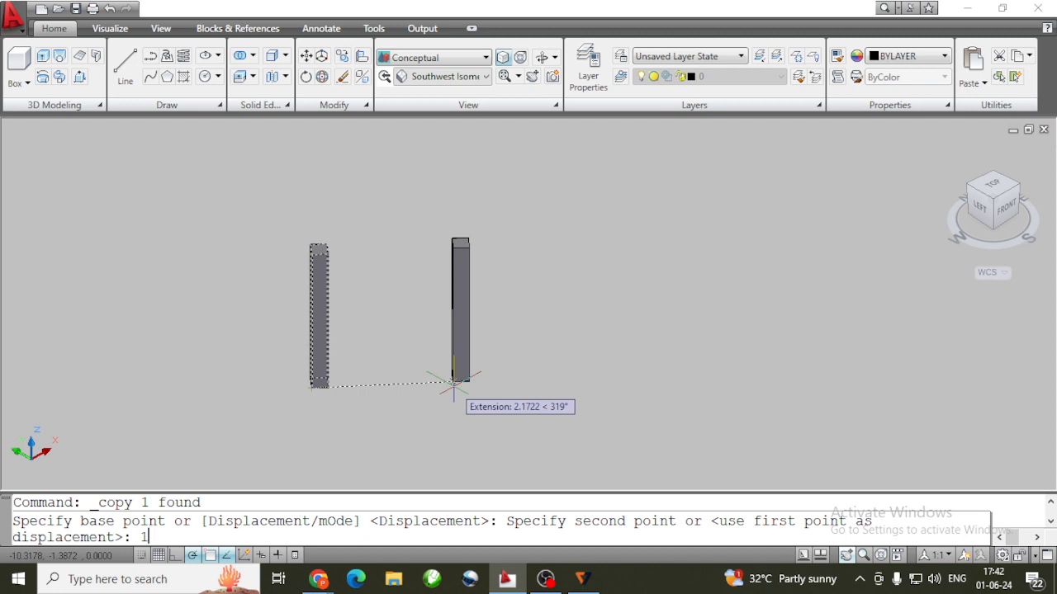
type("1")
key("Return")
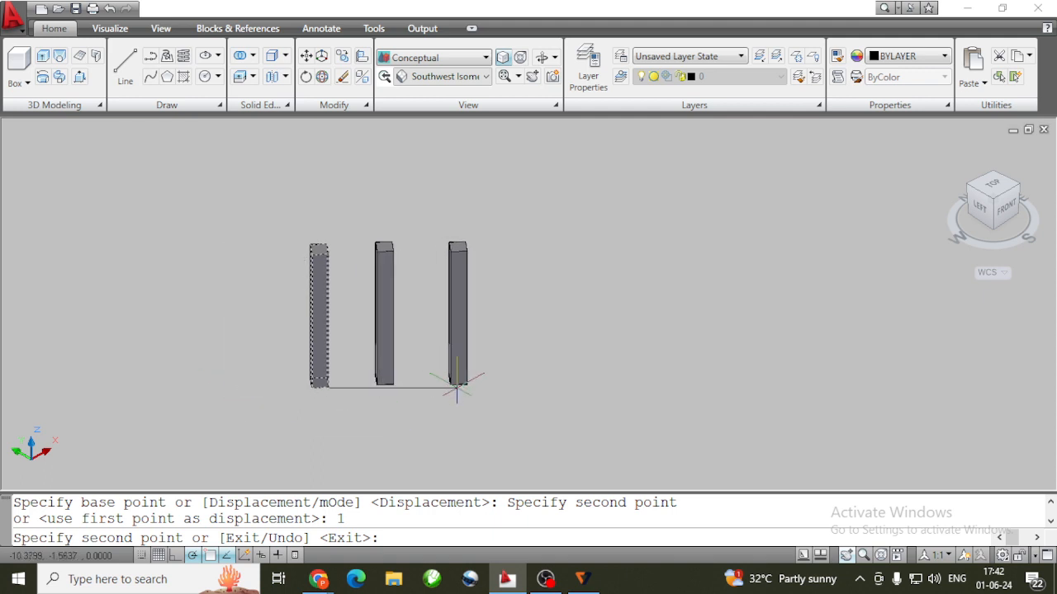
key("Escape")
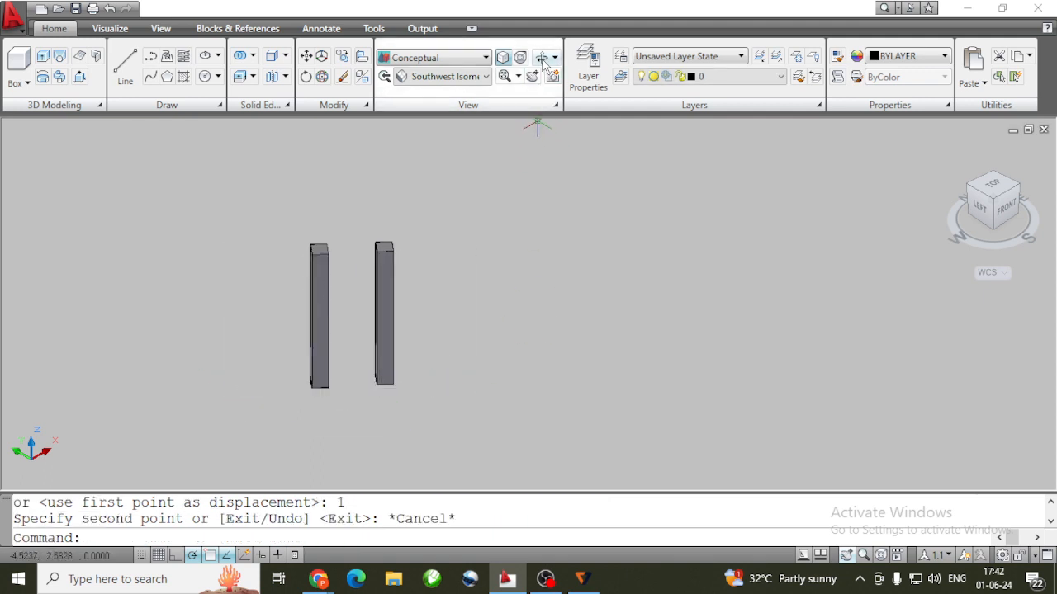
Delete the copied post, keeping the original one
middle_click_drag(482, 312, 581, 300, "shift")
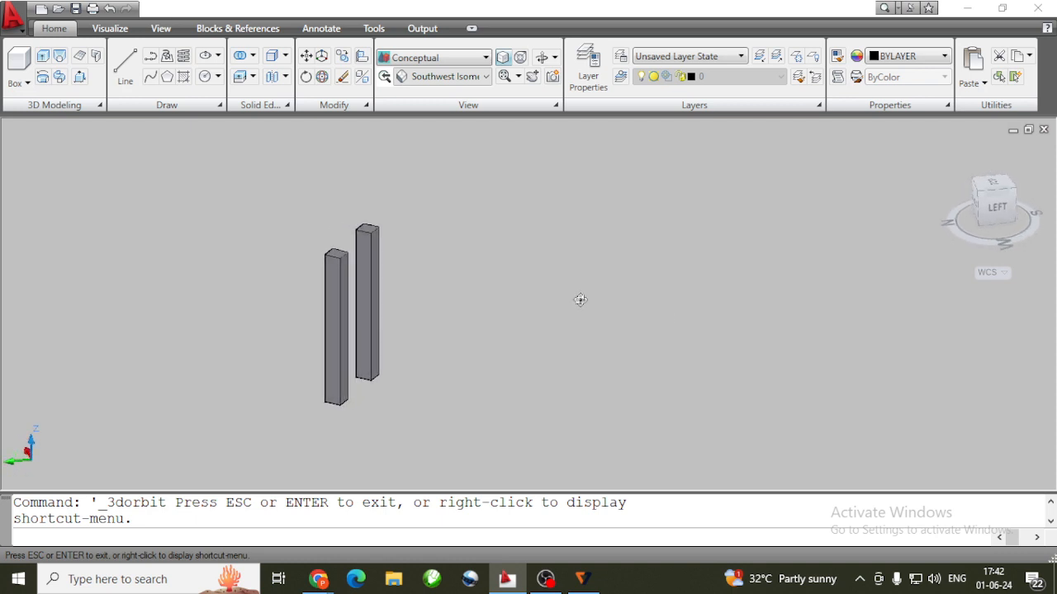
left_click(369, 338)
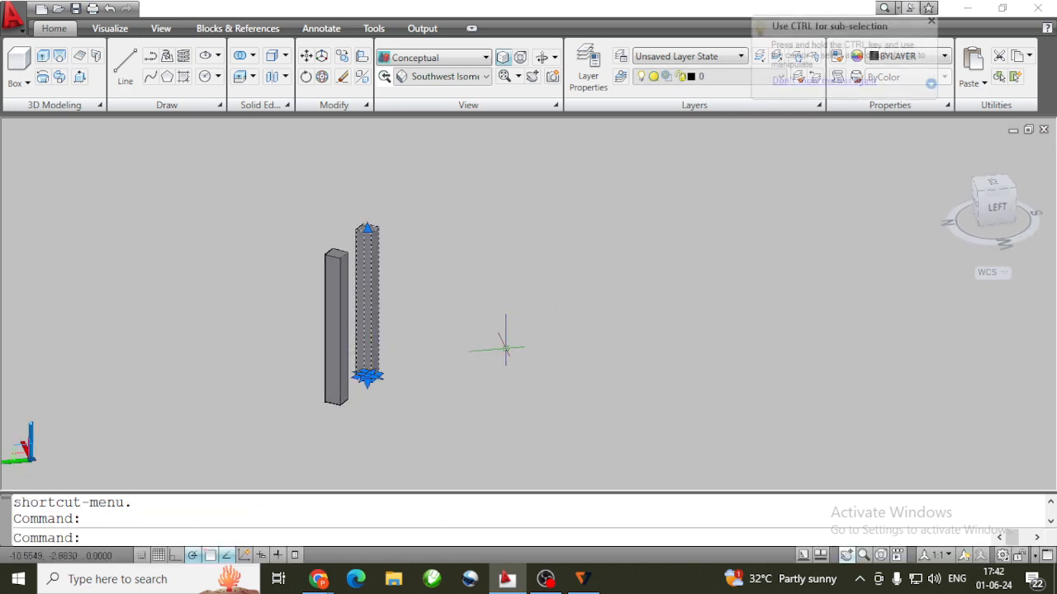
key("Delete")
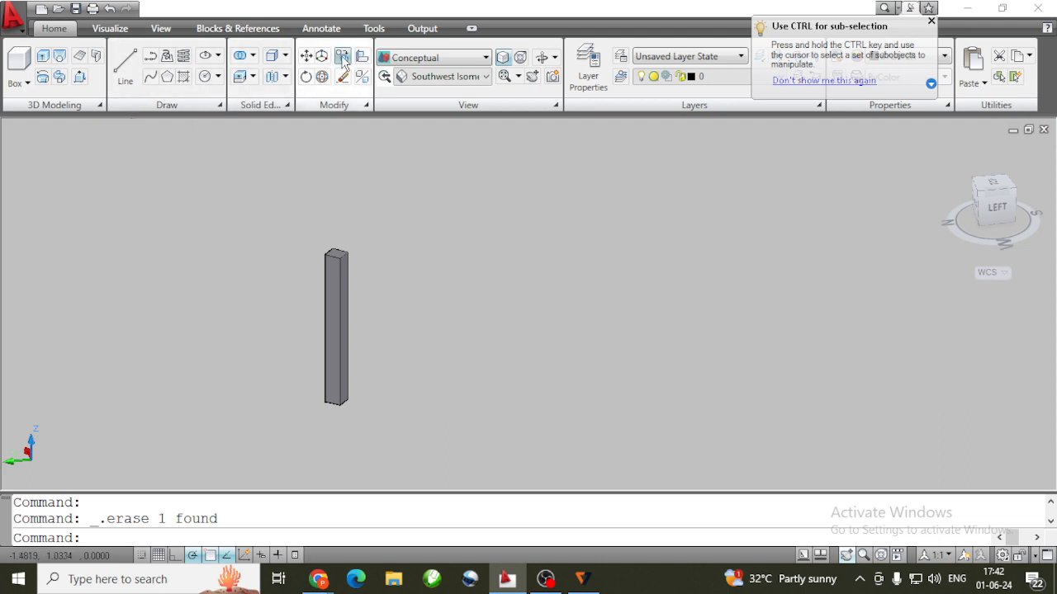
Turn on Dynamic UCS and copy the thin post at distances of 3 and 2 in two different directions from its bottom corner
left_click(341, 56)
left_click(337, 355)
key("Return")
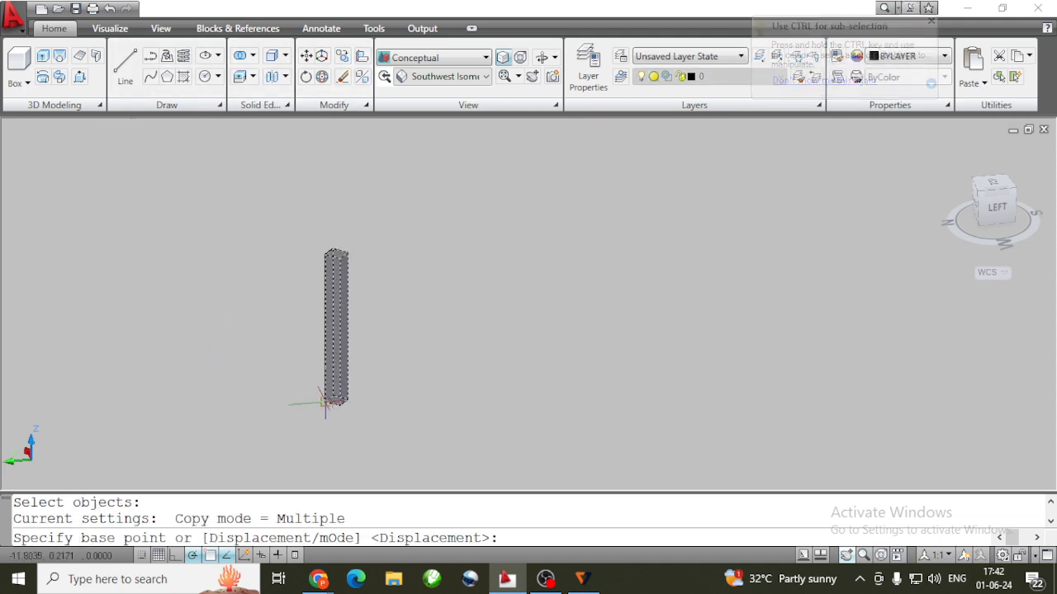
left_click(325, 403)
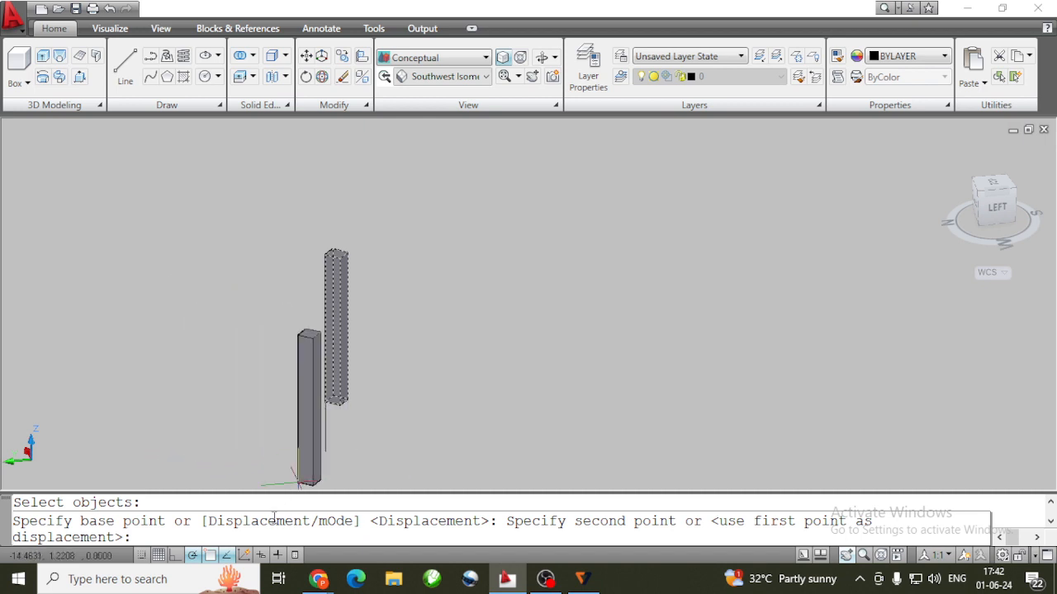
left_click(244, 555)
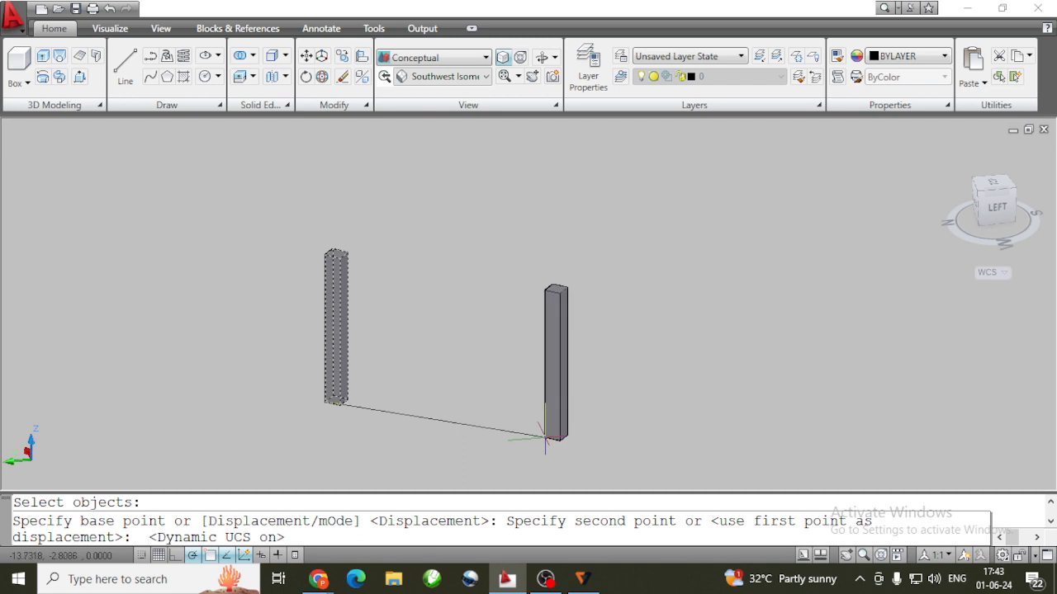
key("Return")
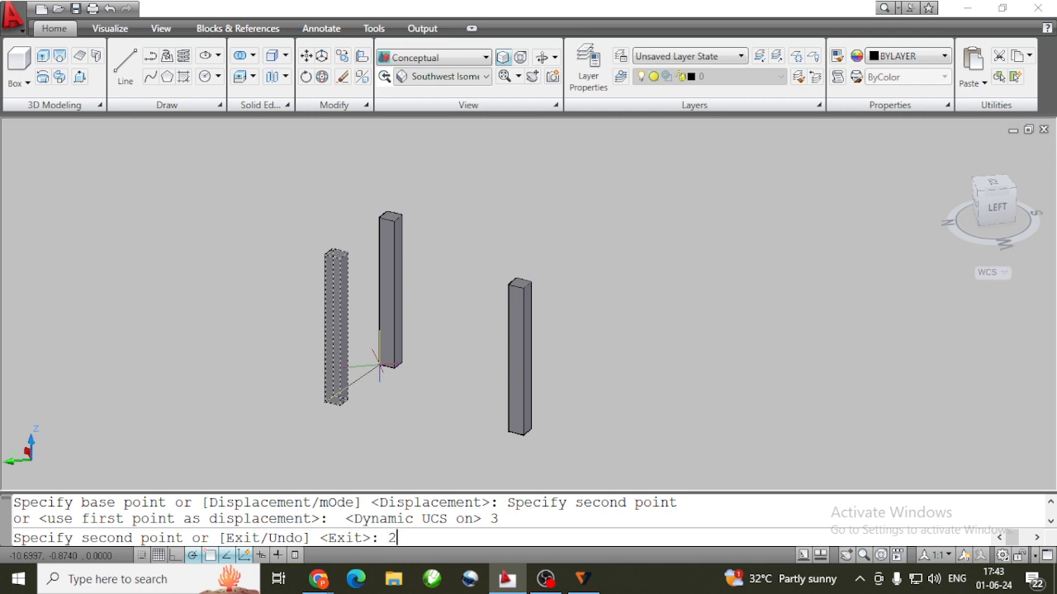
key("Return")
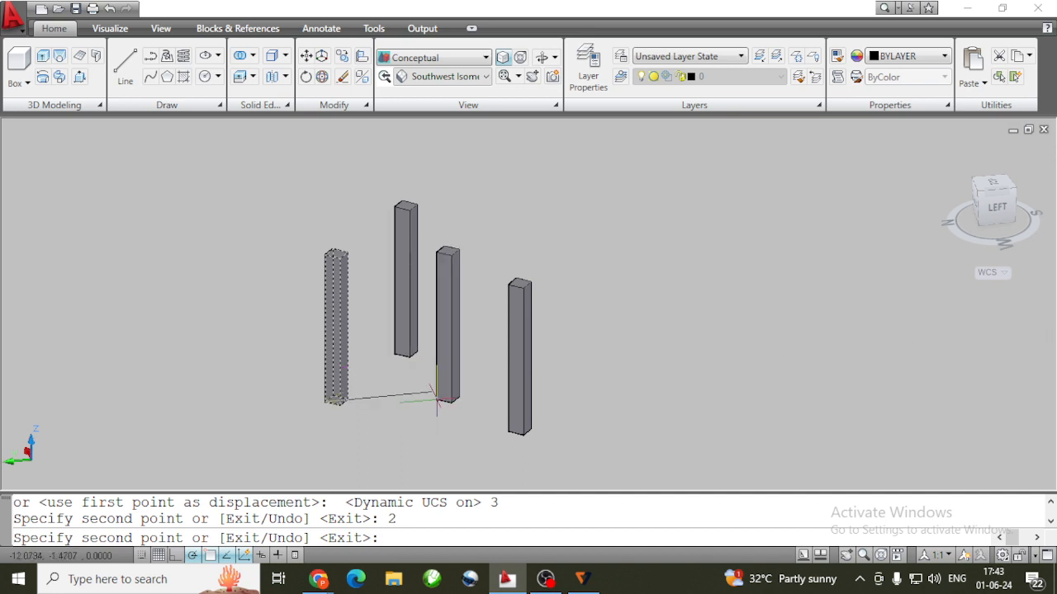
key("Escape")
Switch to the Top view and delete all three thin posts beside the sofa
left_click(520, 422)
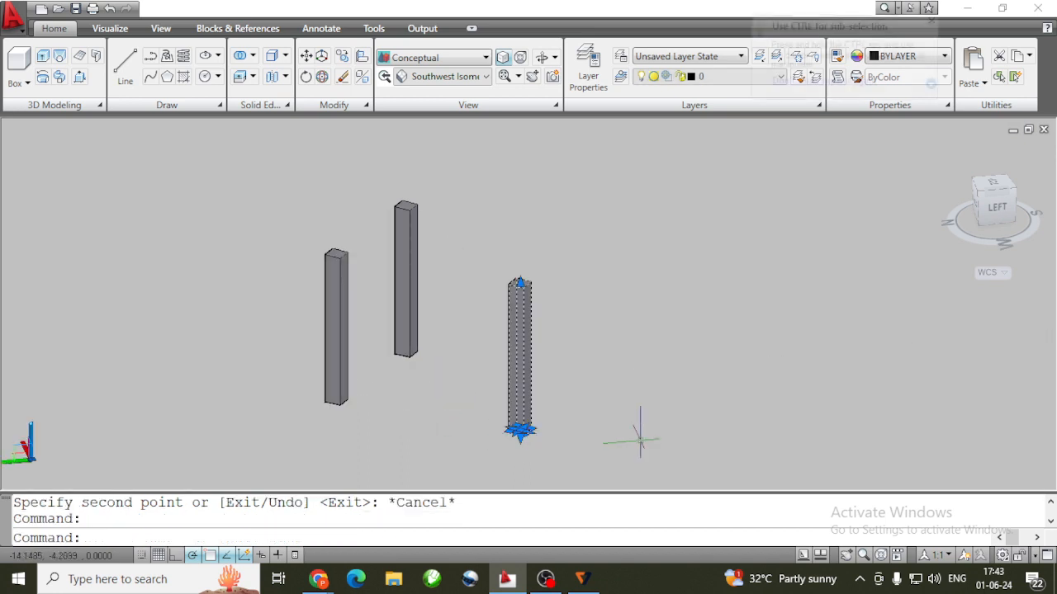
left_click(486, 77)
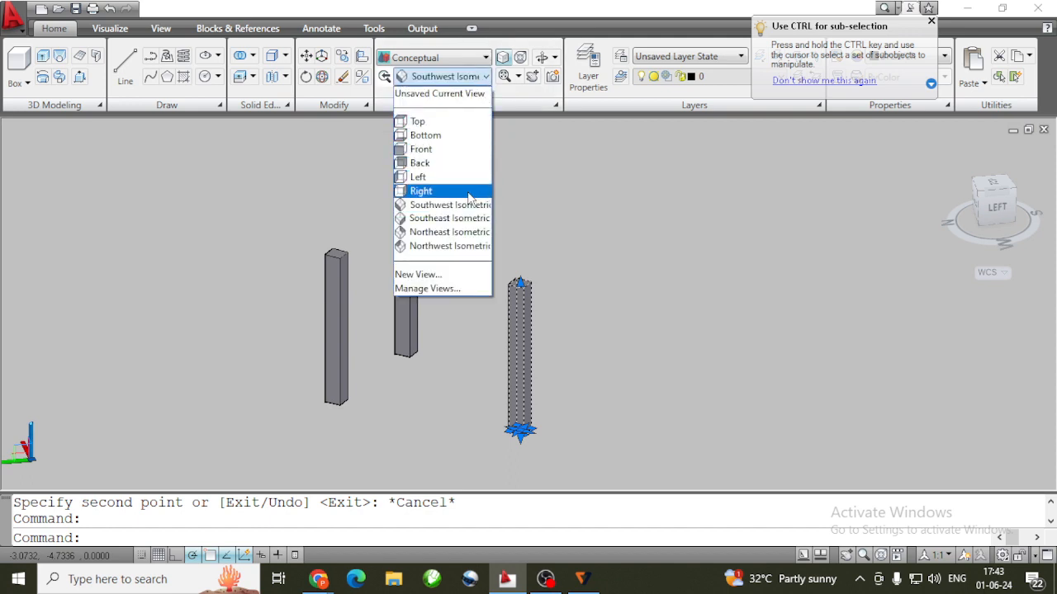
left_click(459, 122)
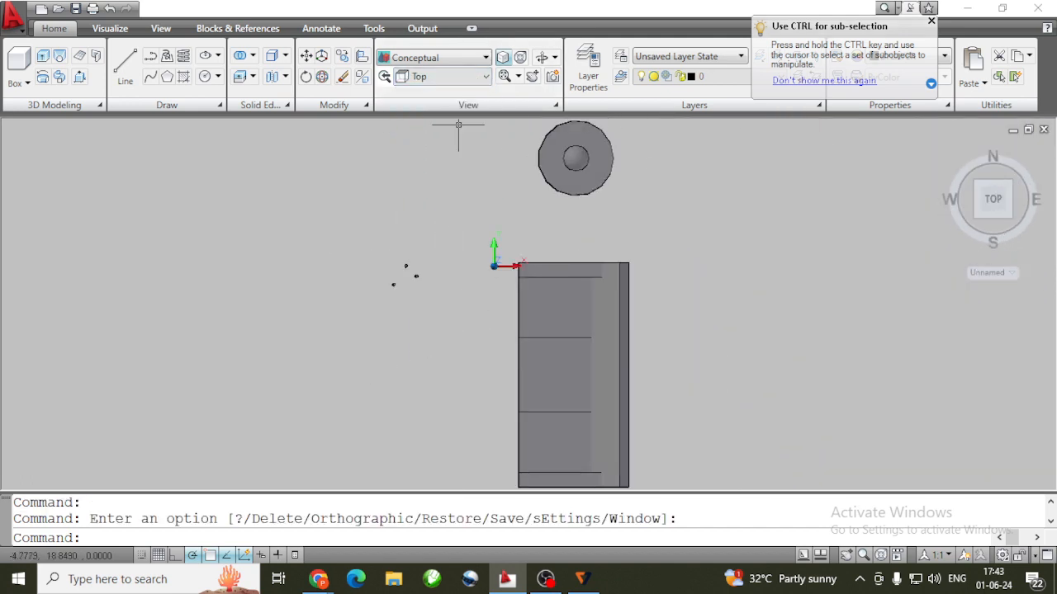
scroll(416, 288, "up", 3)
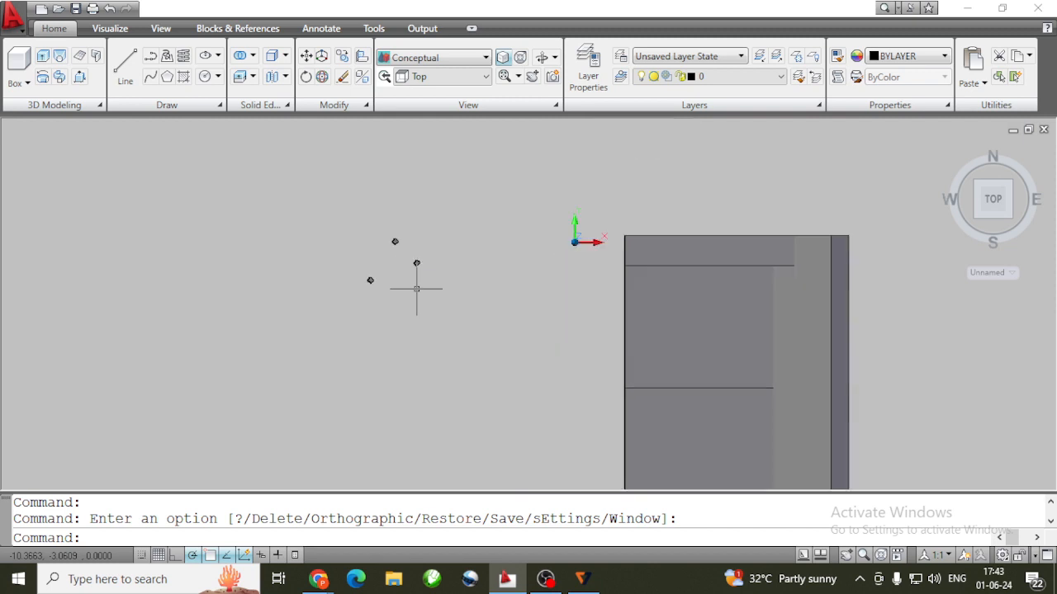
scroll(402, 278, "up", 2)
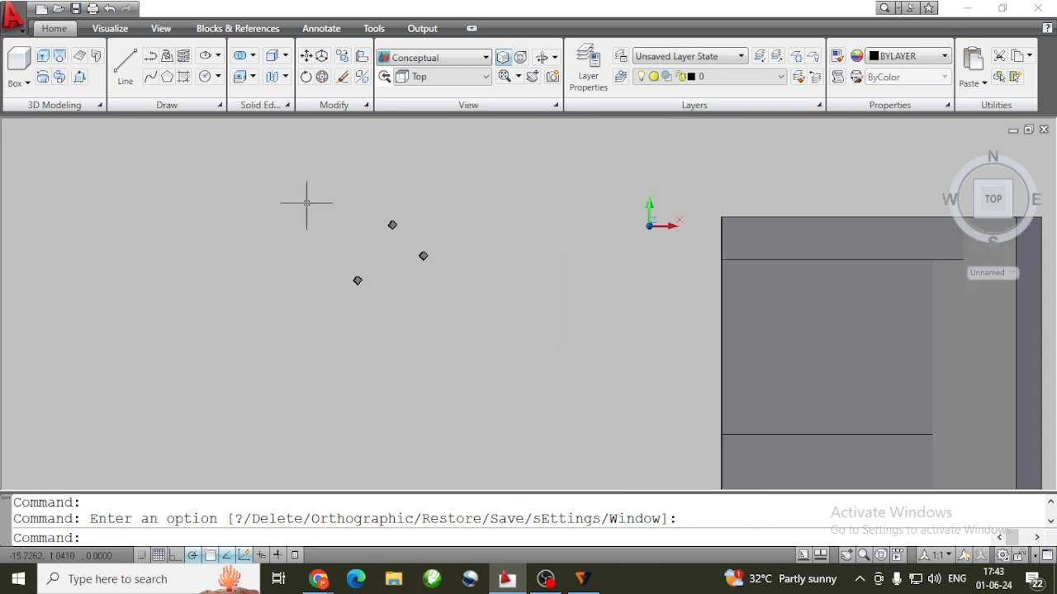
left_click(292, 178)
left_click(458, 336)
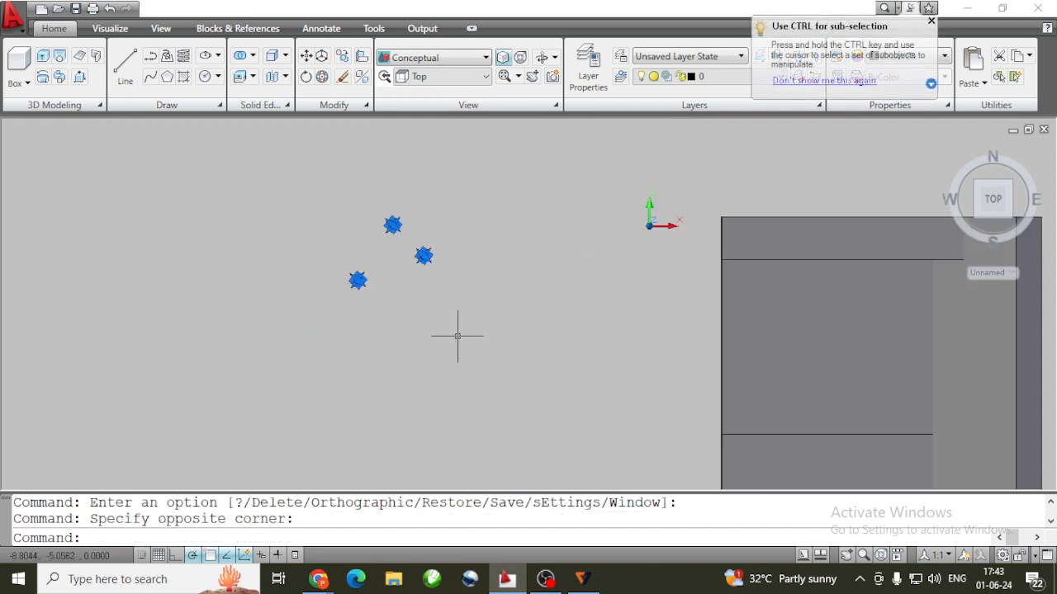
key("Delete")
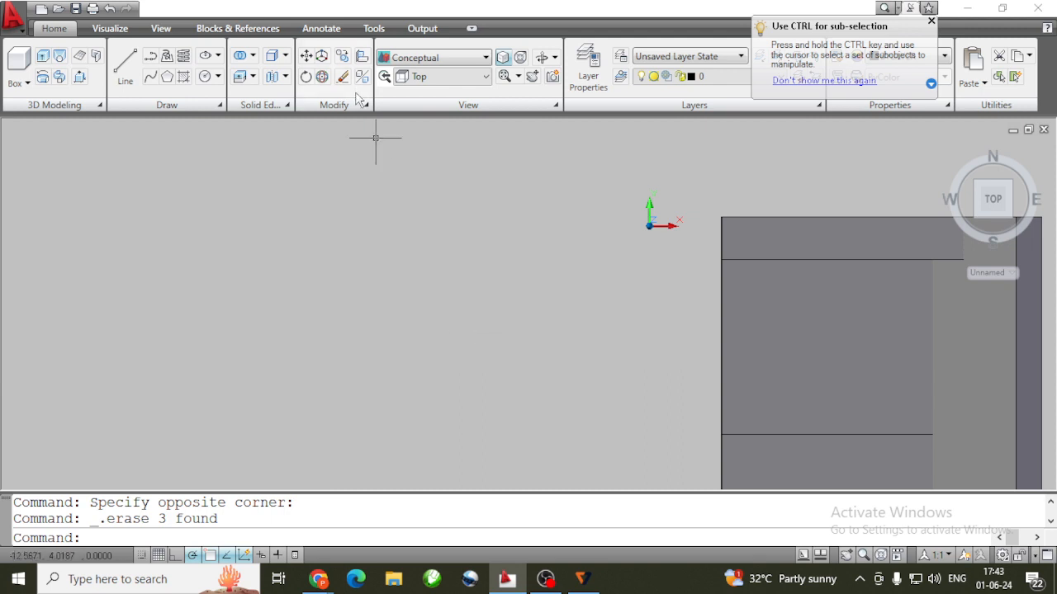
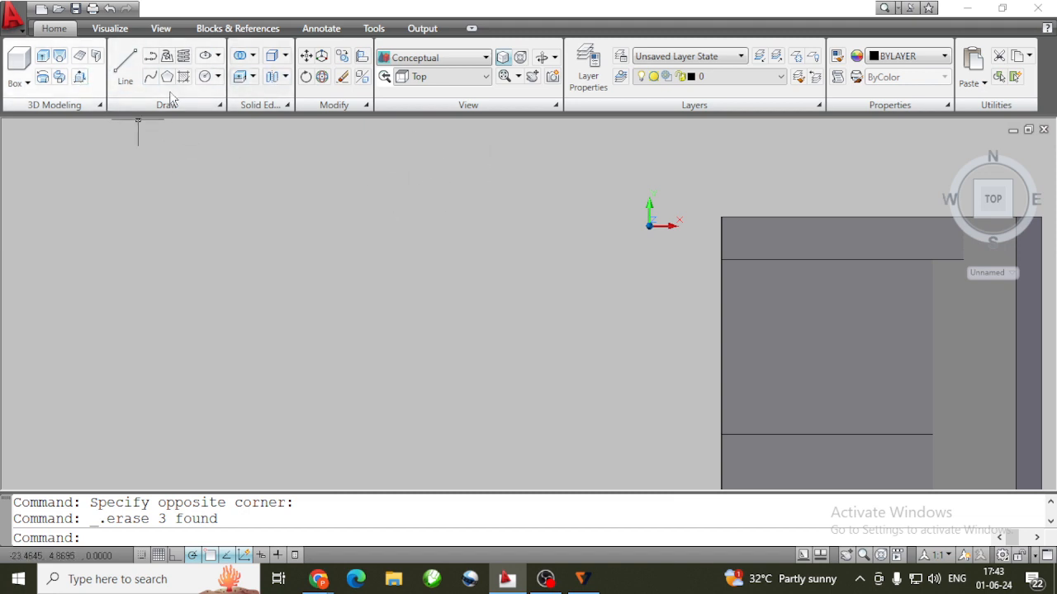
Draw a rectangle with length 0.25 and width 0.25 in the empty area in front of the sofa
left_click(186, 104)
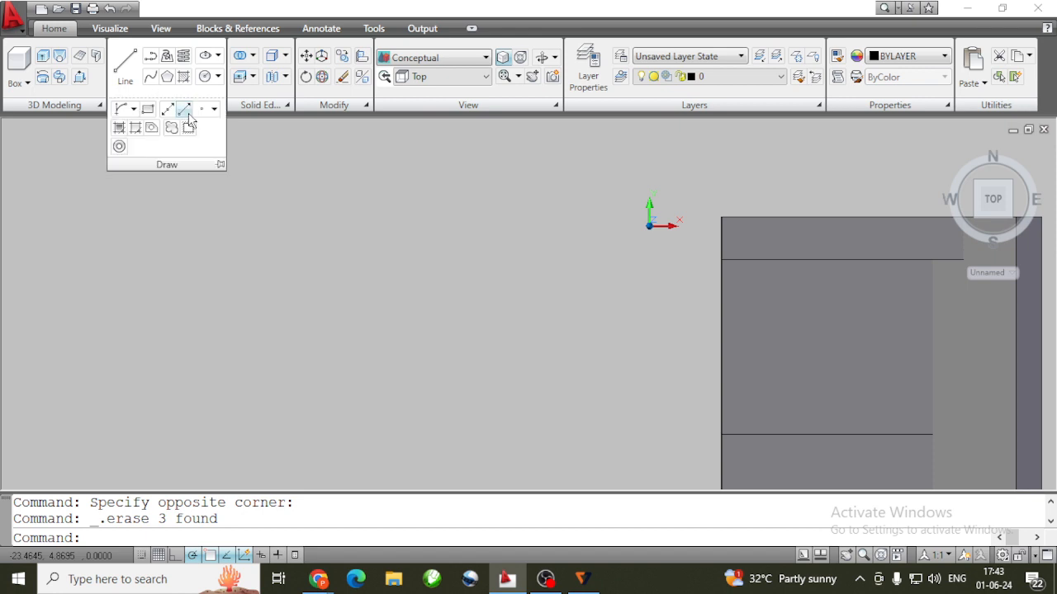
left_click(148, 109)
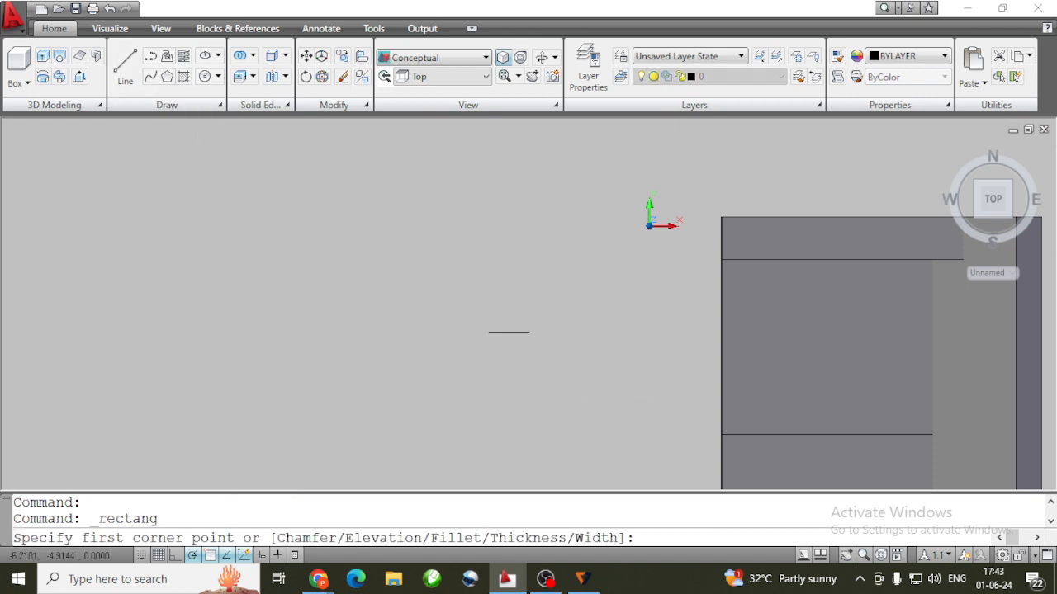
left_click(429, 326)
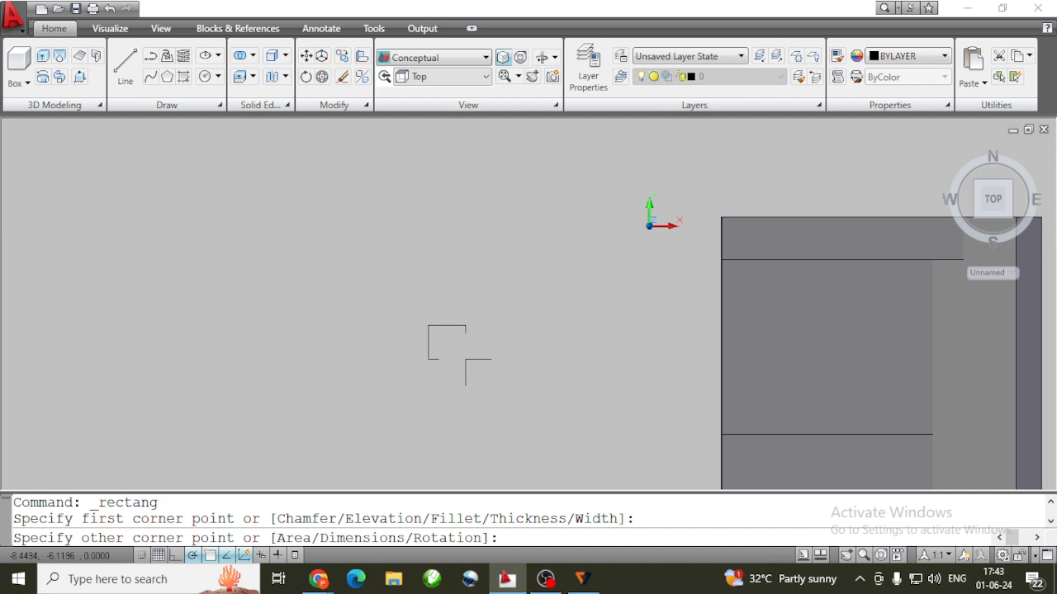
key("Return")
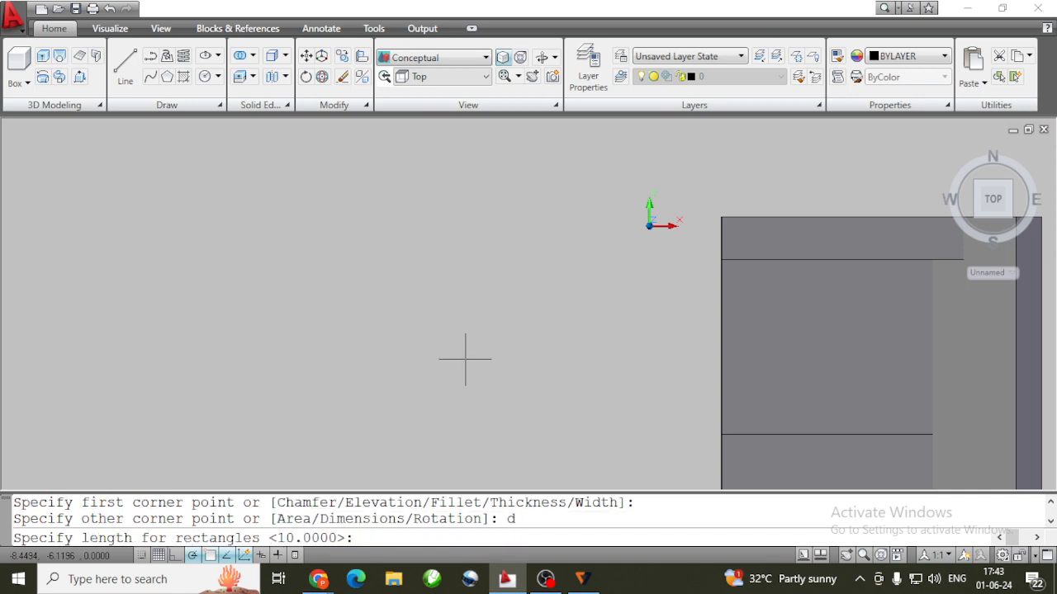
key("Return")
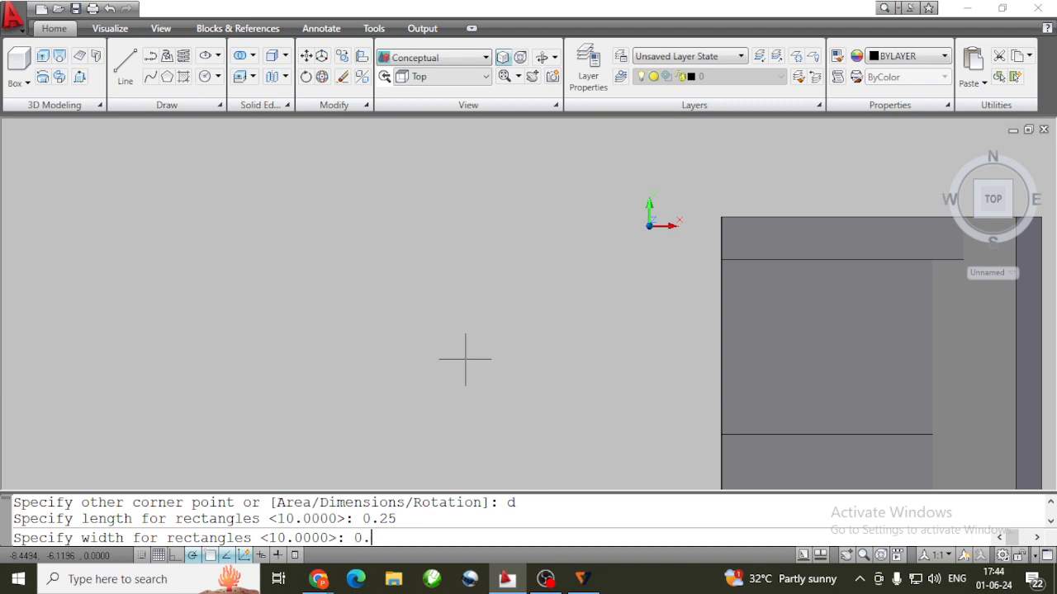
key("Return")
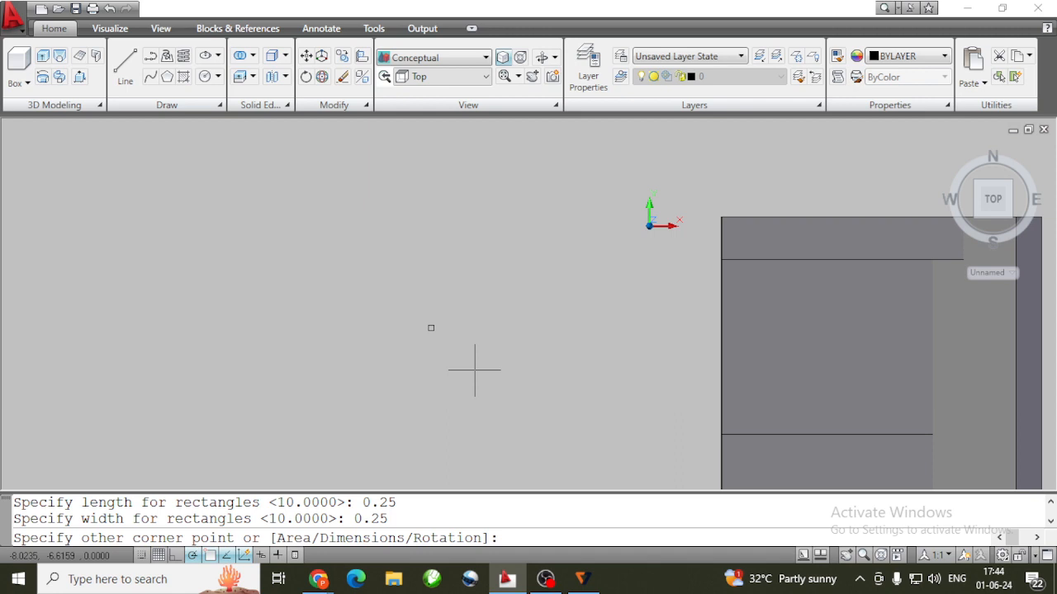
key("Return")
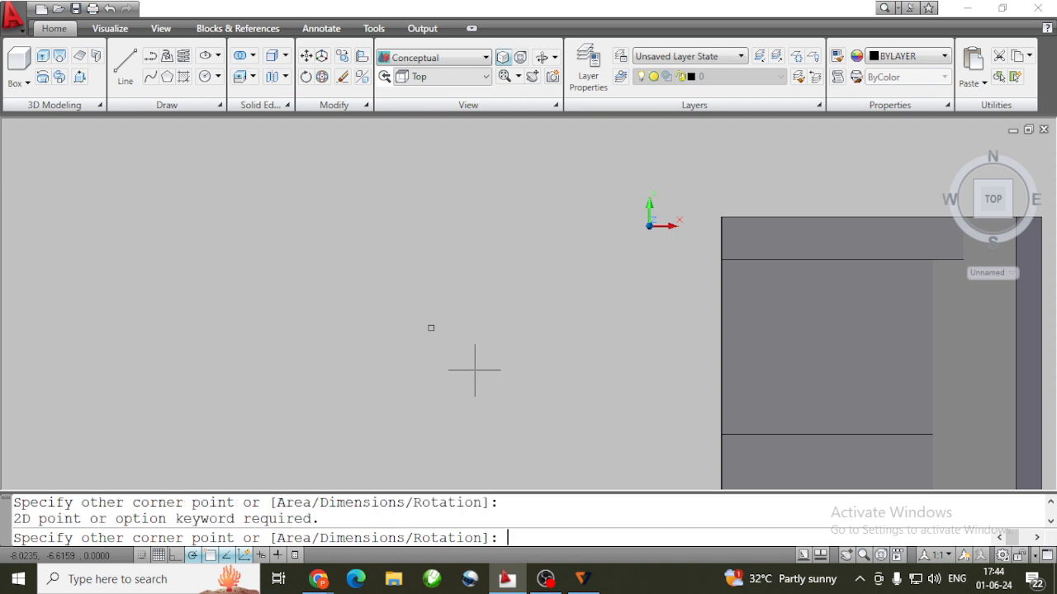
key("Return")
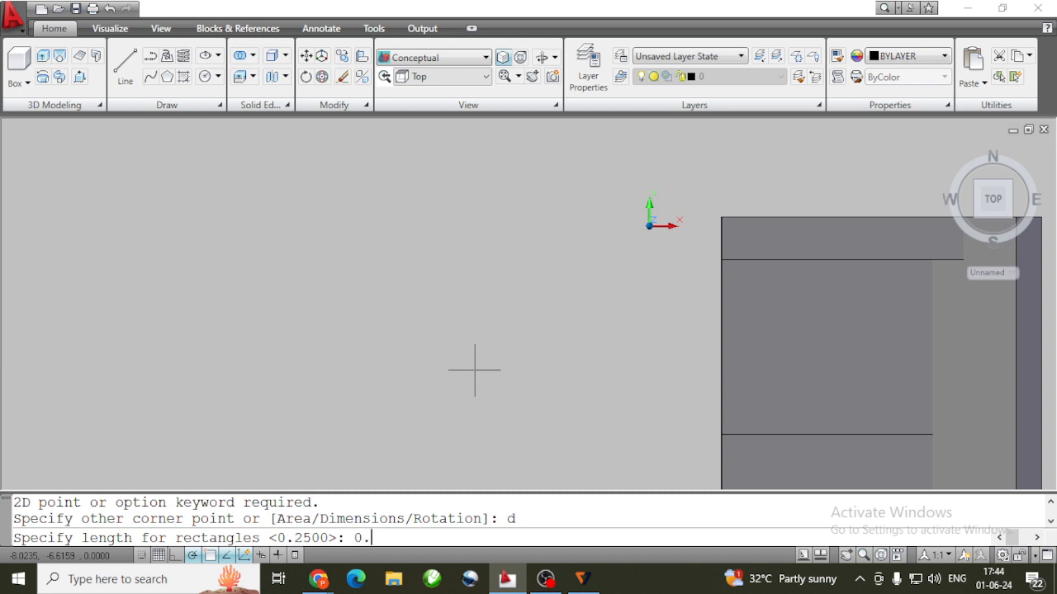
key("Return")
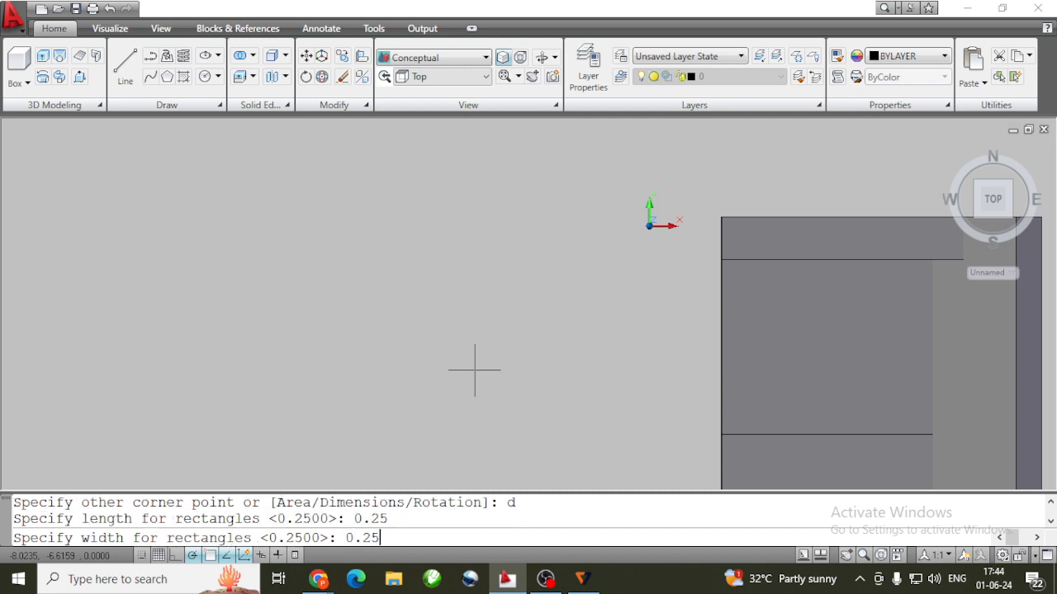
key("Return")
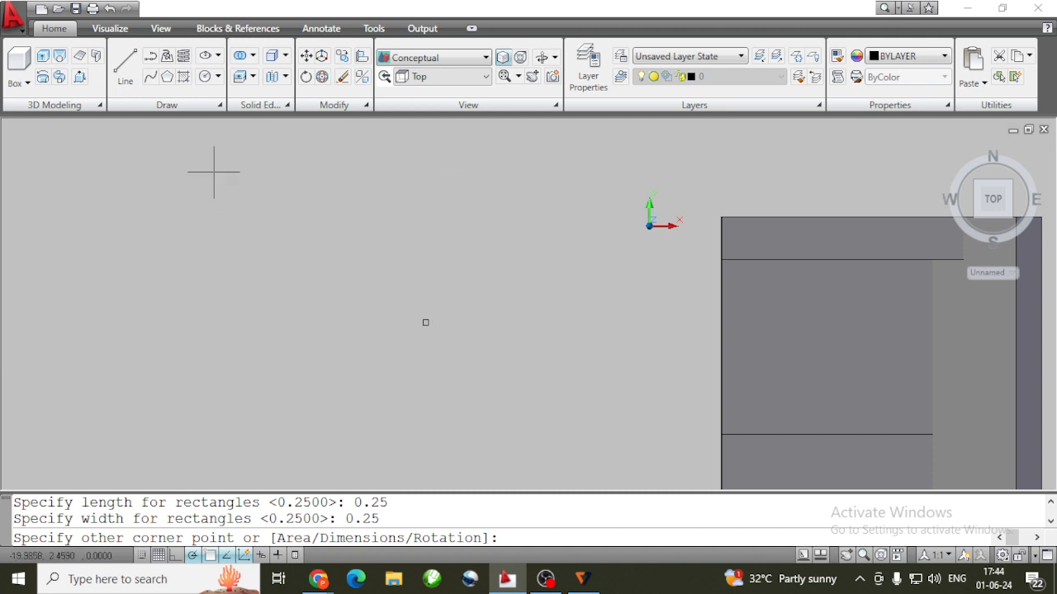
left_click(488, 265)
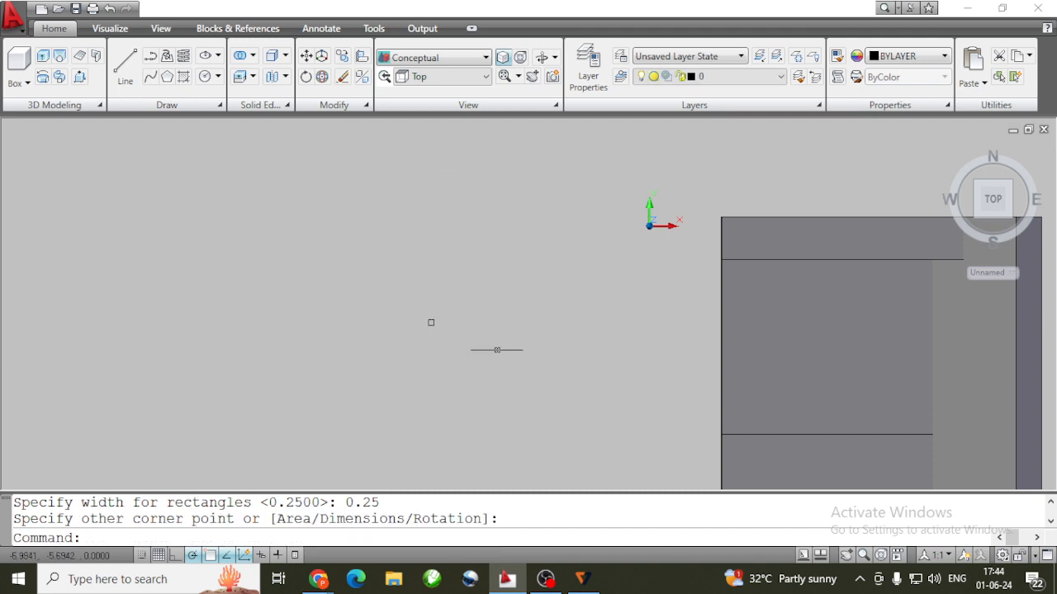
Copy the small square 2.5 along the positive X direction, using its lower-left corner as the base point
scroll(459, 321, "up", 4)
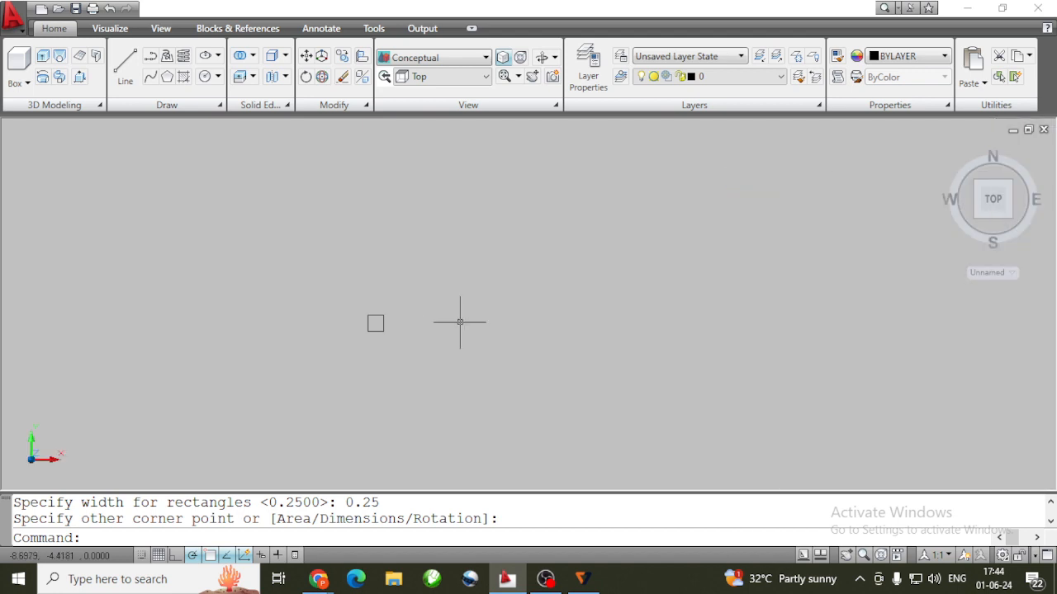
left_click(376, 323)
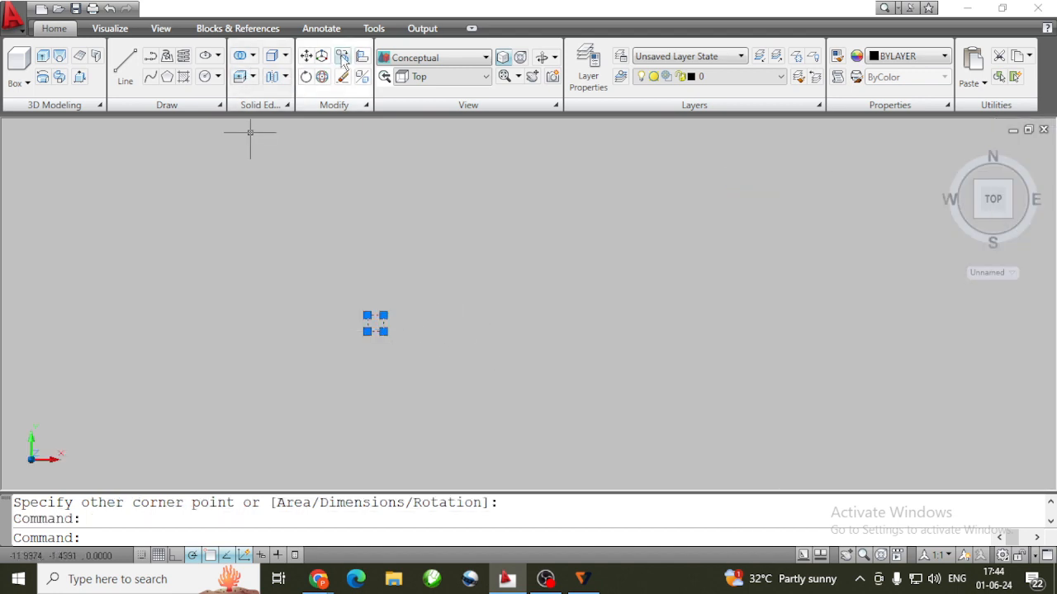
left_click(309, 76)
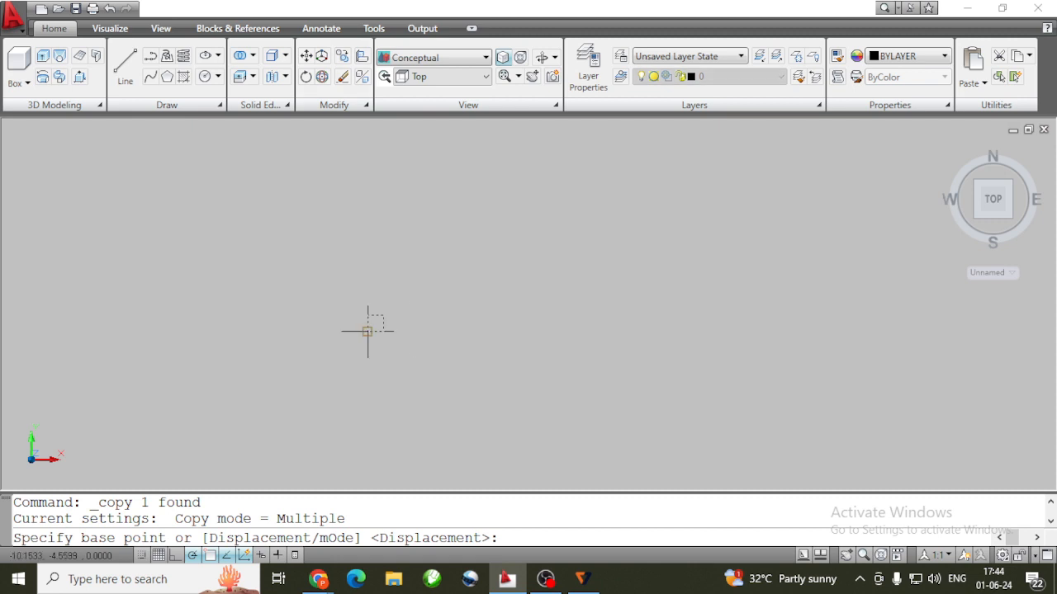
left_click(371, 331)
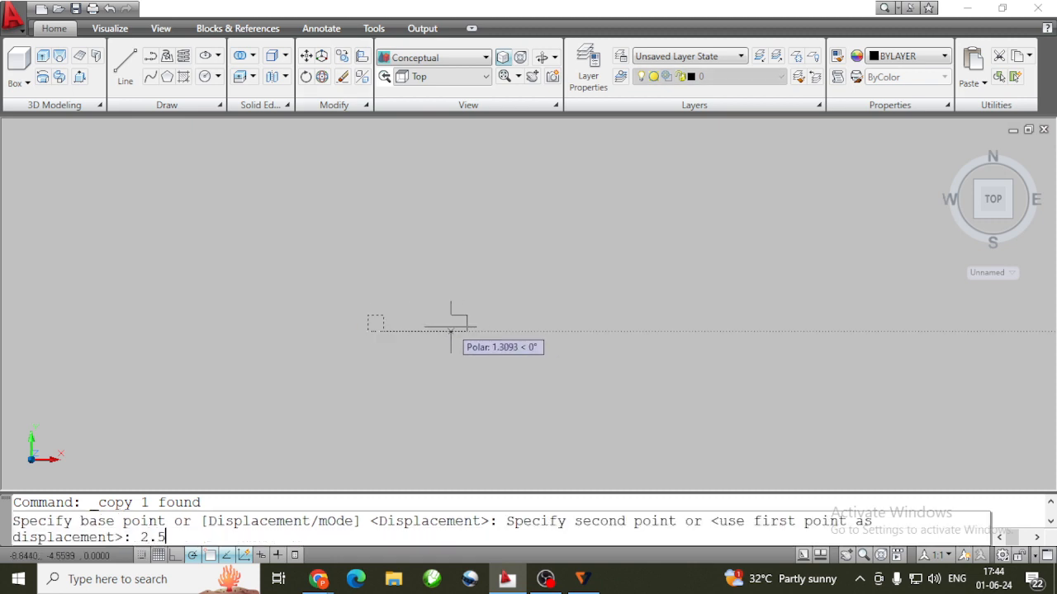
type("2.5")
key("Return")
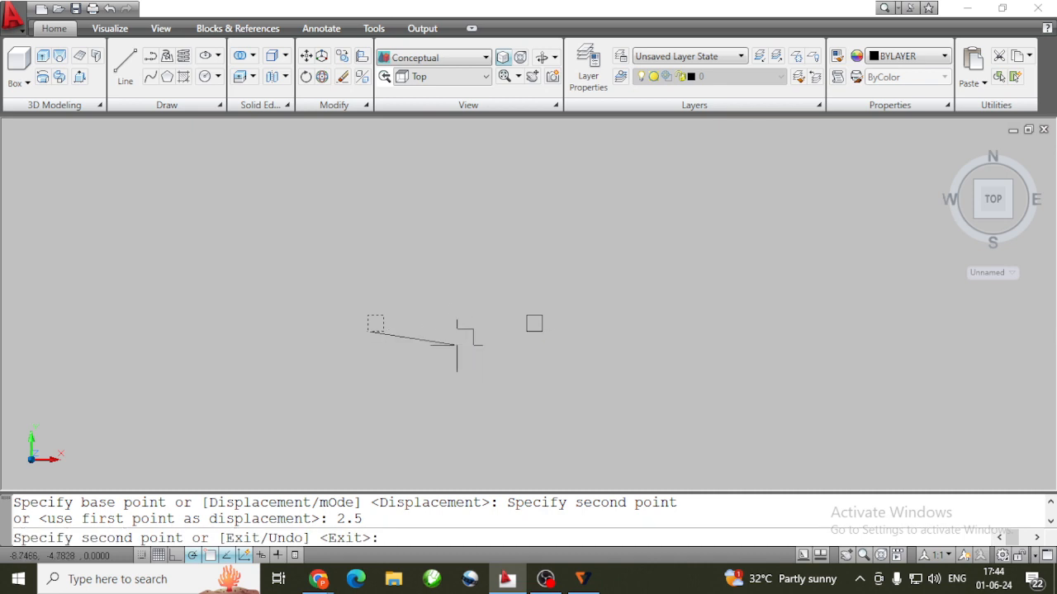
key("Escape")
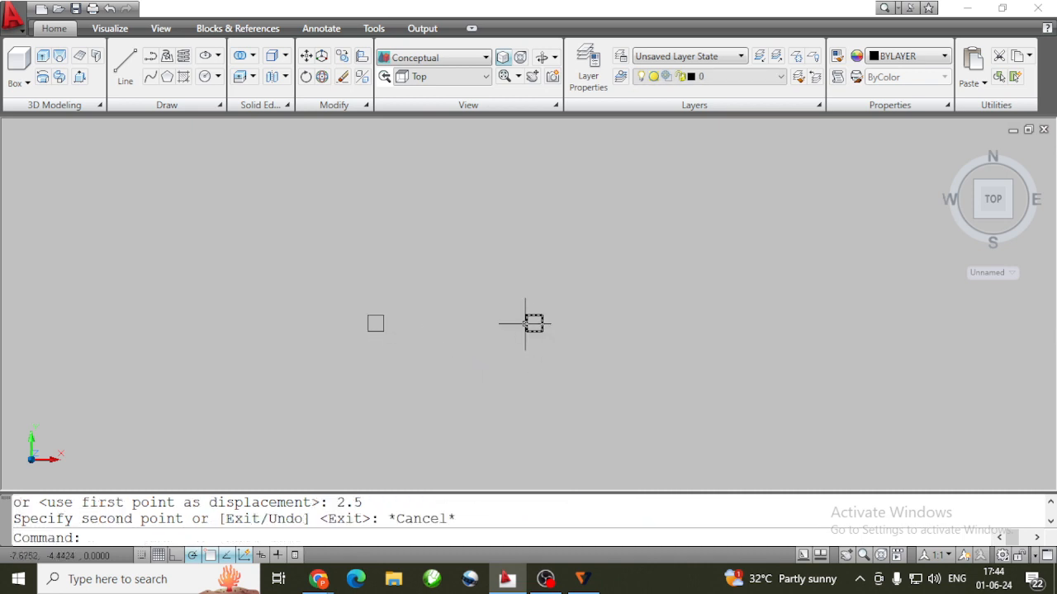
Copy both small squares 4 straight down in the negative Y direction, using the first square's upper-left corner as the base point
left_click(534, 324)
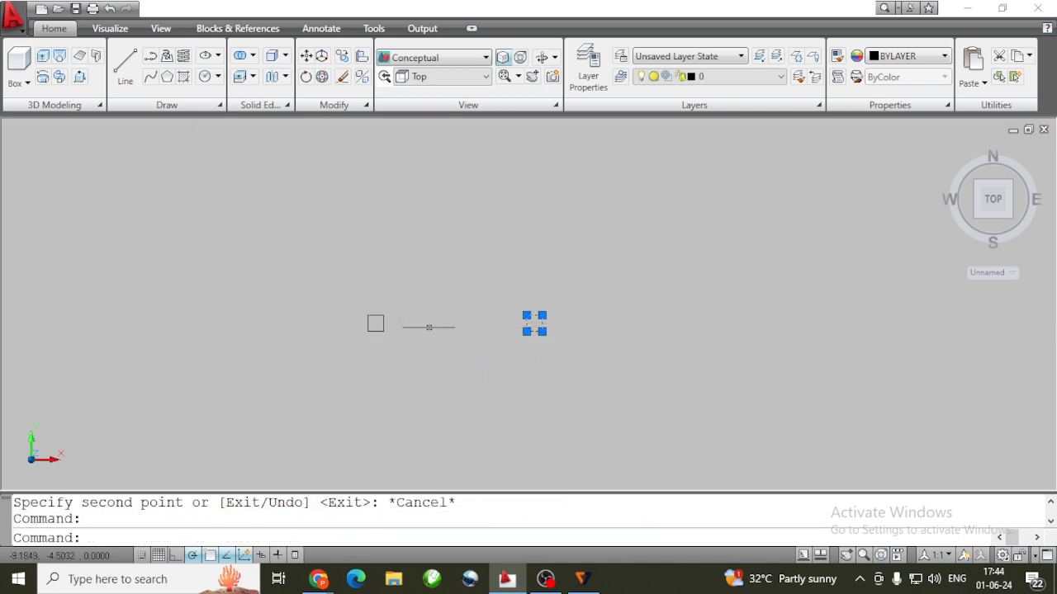
left_click(375, 323)
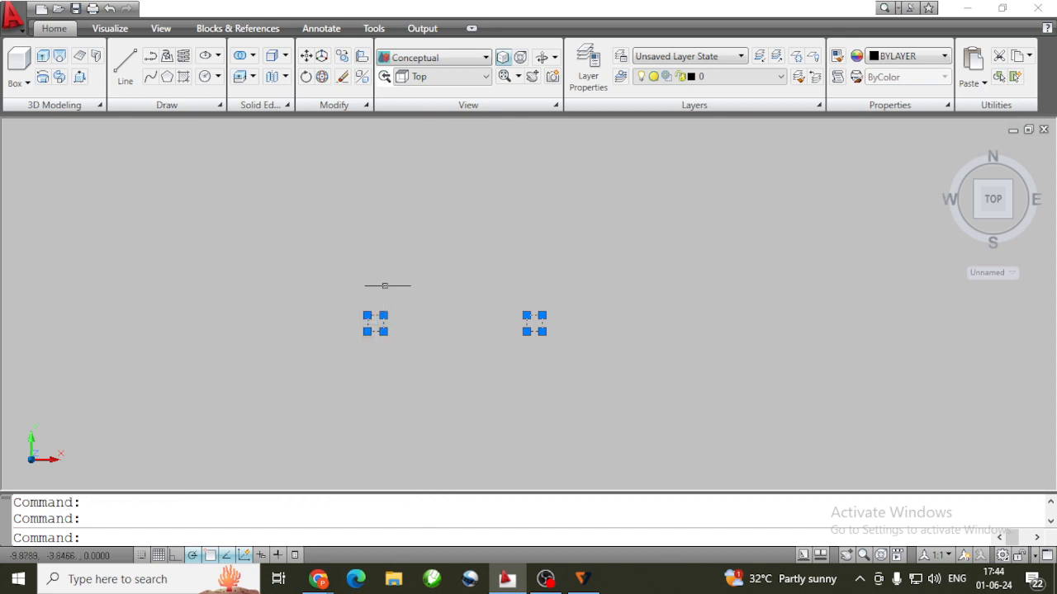
left_click(343, 58)
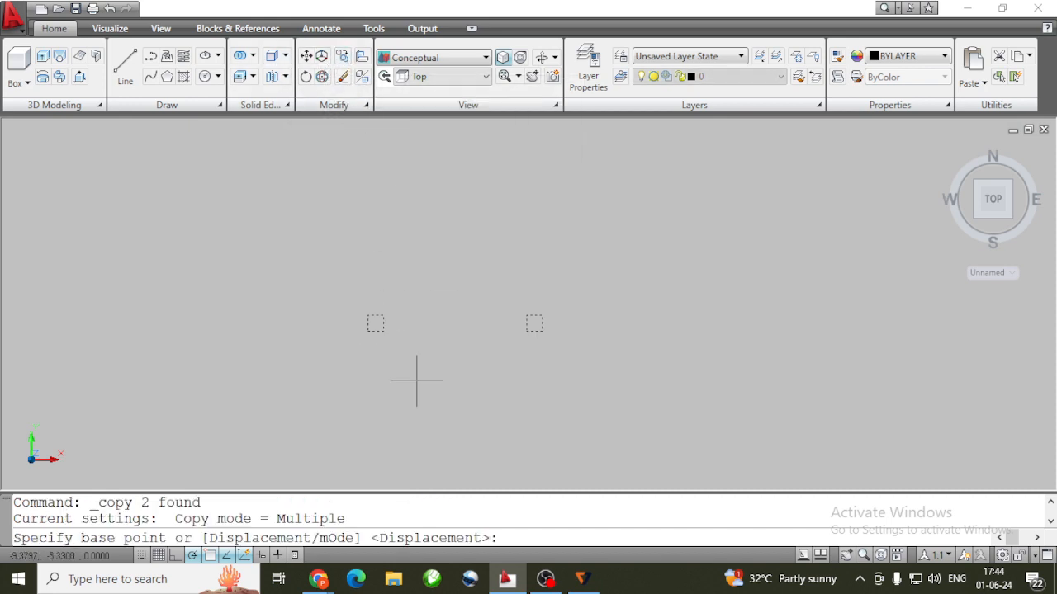
left_click(368, 315)
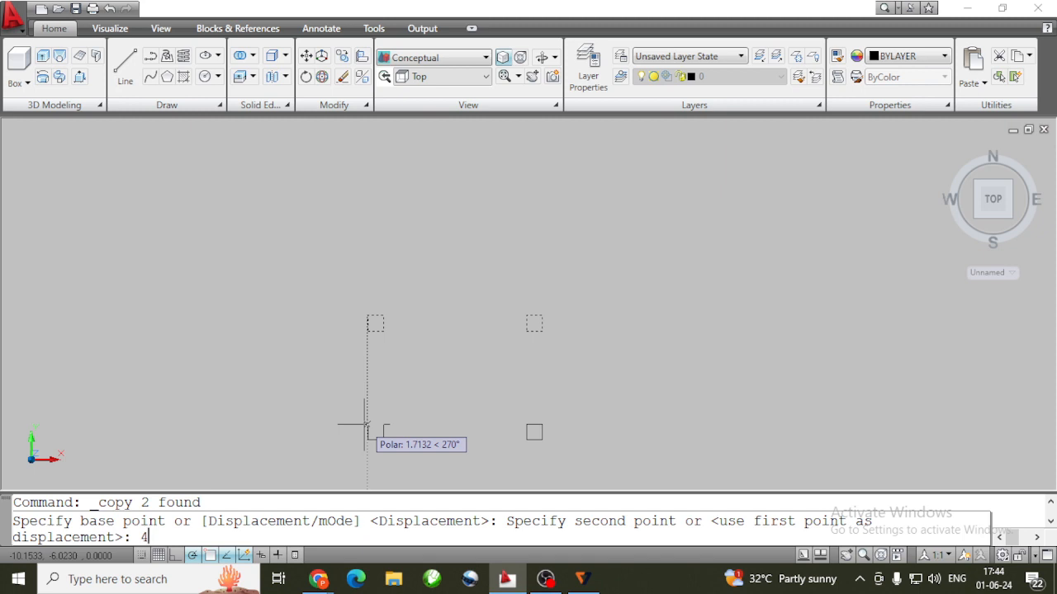
key("Return")
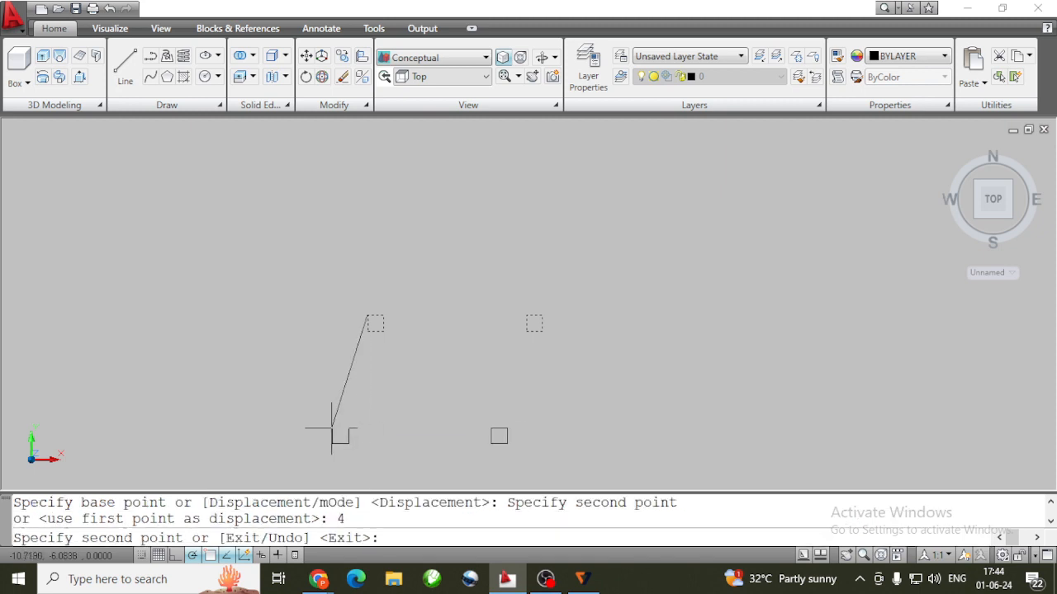
End the copy and switch to the Southwest Isometric view, framing the four small squares
key("Escape")
scroll(356, 402, "down", 4)
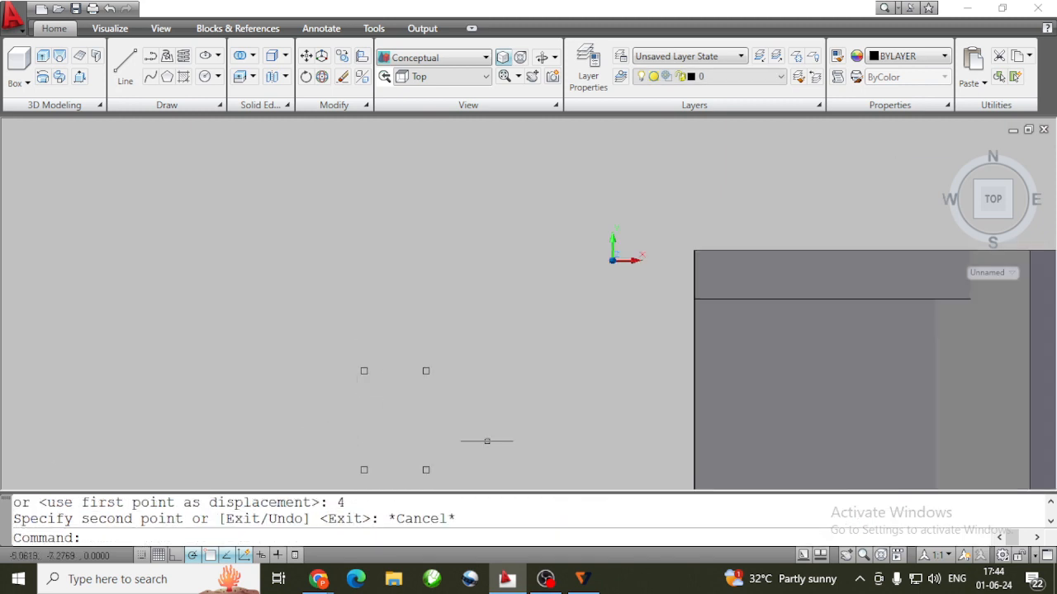
left_click(846, 555)
left_click_drag(418, 413, 422, 364)
key("Escape")
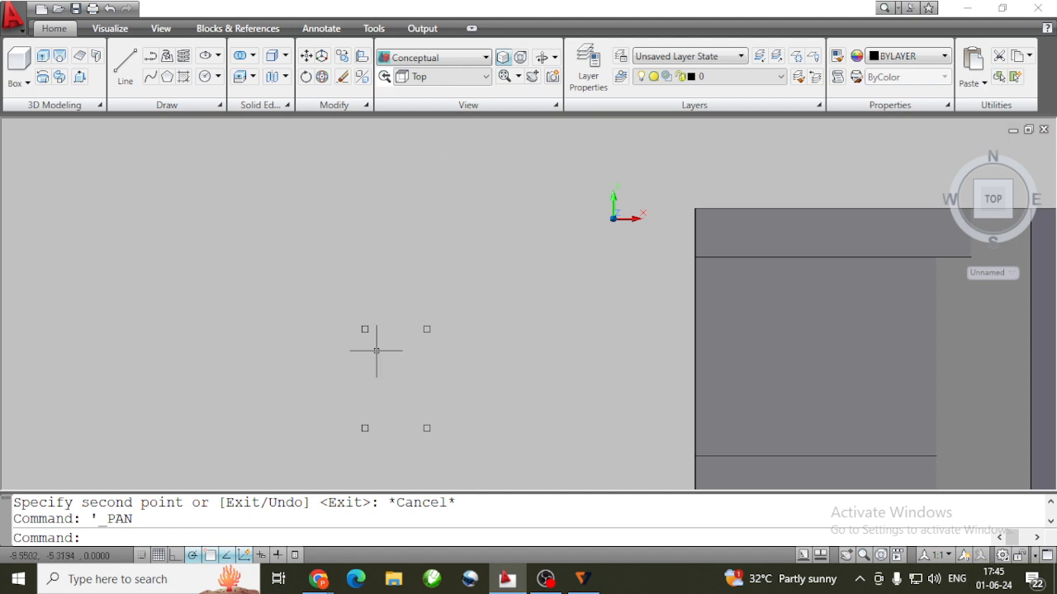
left_click(485, 77)
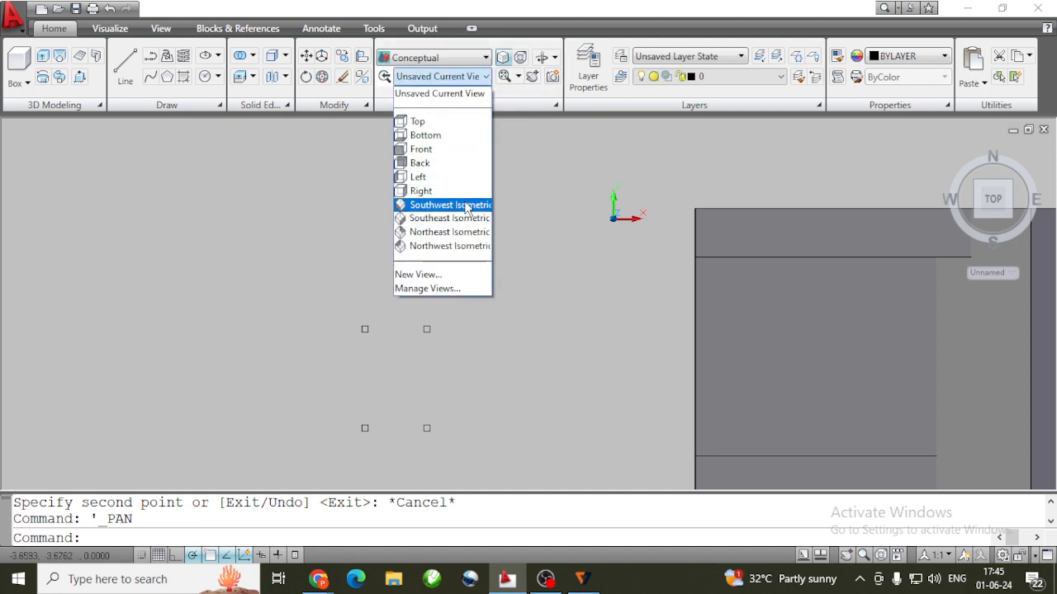
left_click(462, 206)
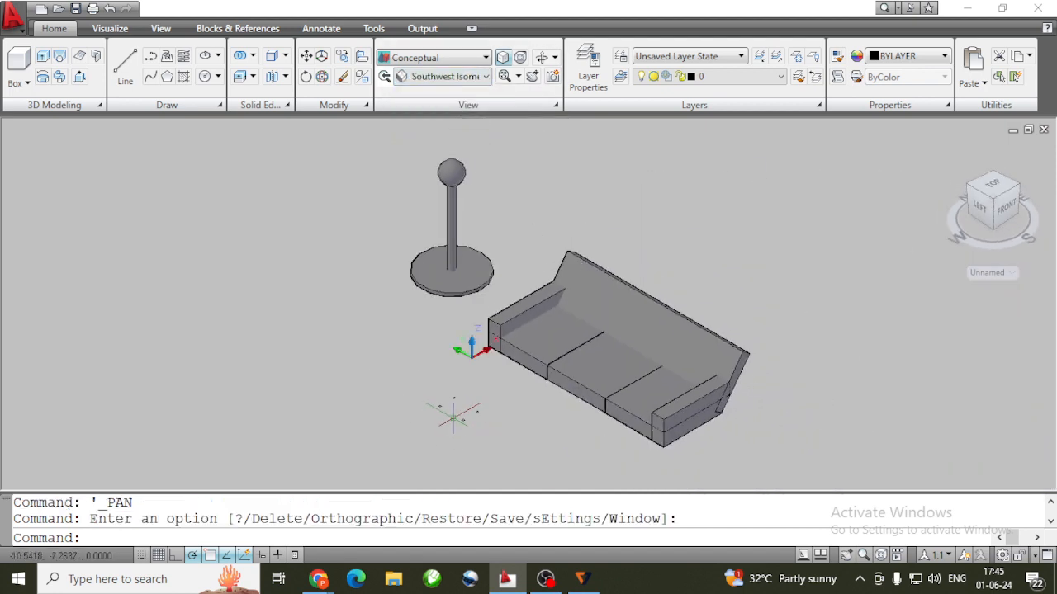
scroll(450, 409, "up", 3)
scroll(450, 408, "up", 3)
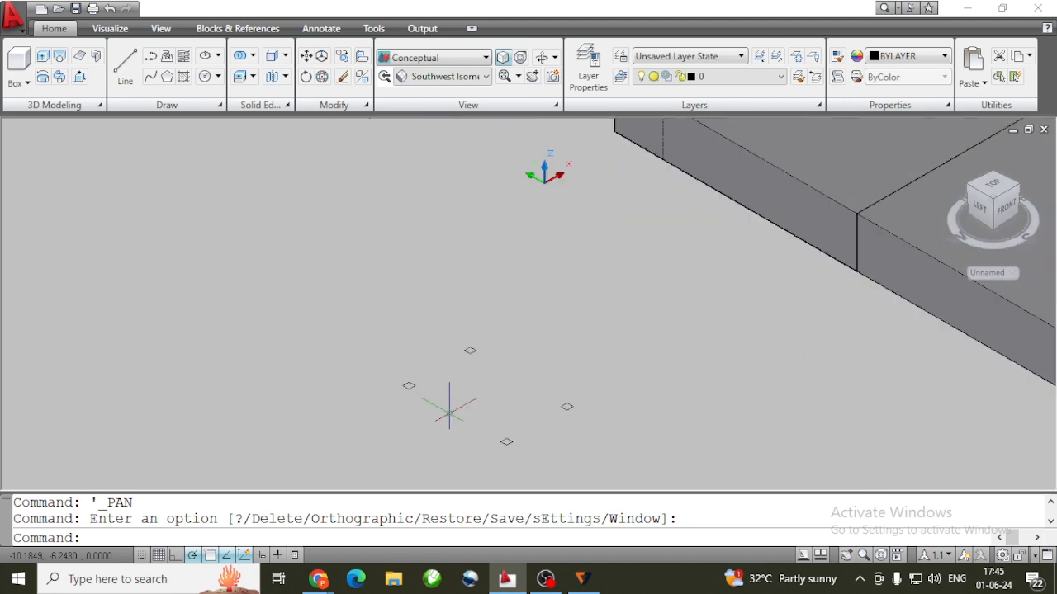
Press-pull the first square and its neighbour in the positive X direction upward by 2.5 each to form two legs
left_click(79, 76)
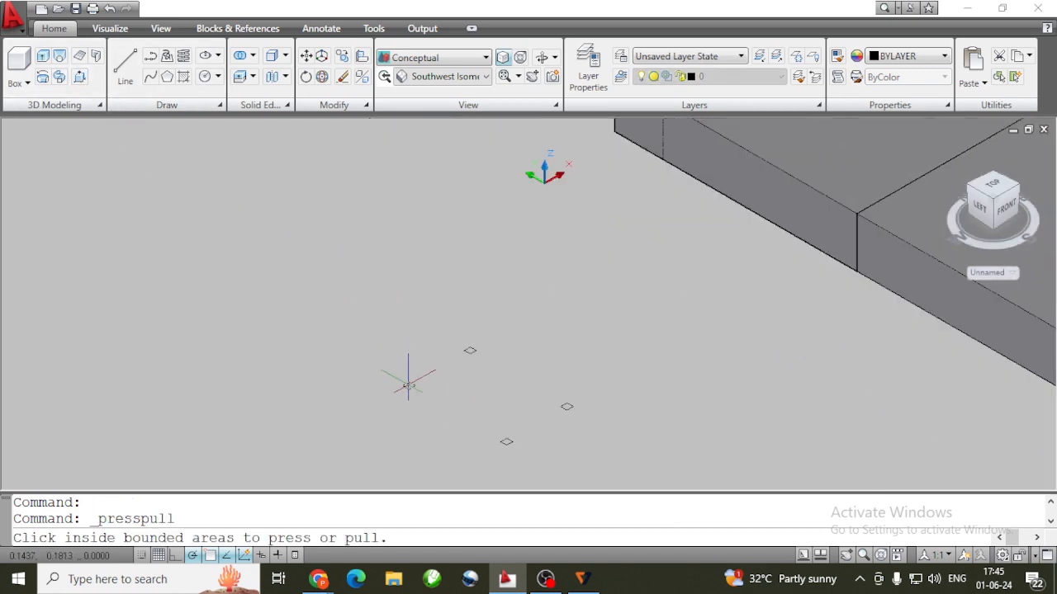
scroll(409, 384, "up", 3)
left_click(410, 382)
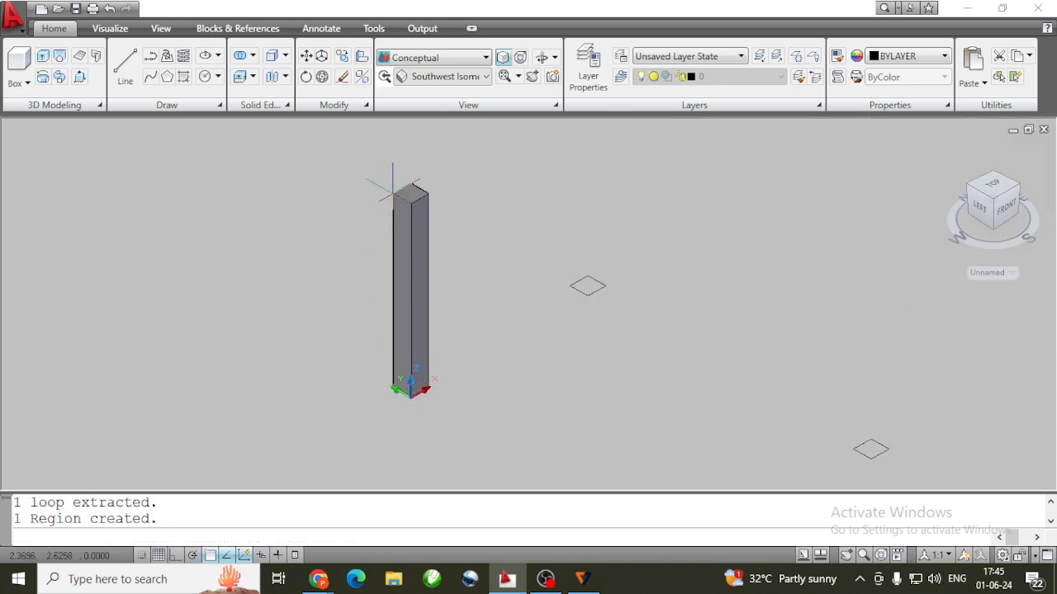
type("2.5")
key("Return")
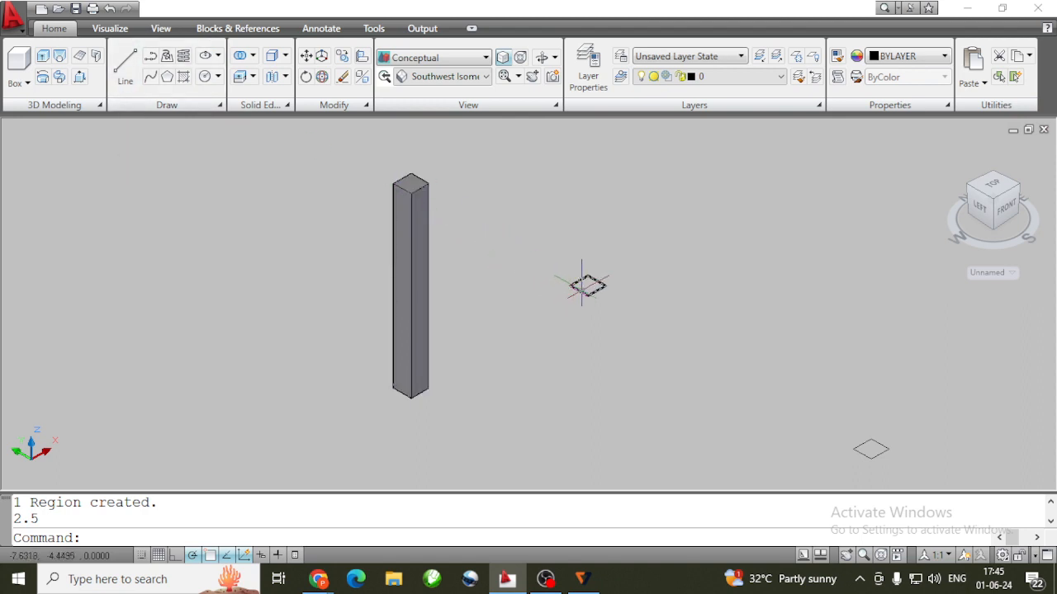
left_click(76, 81)
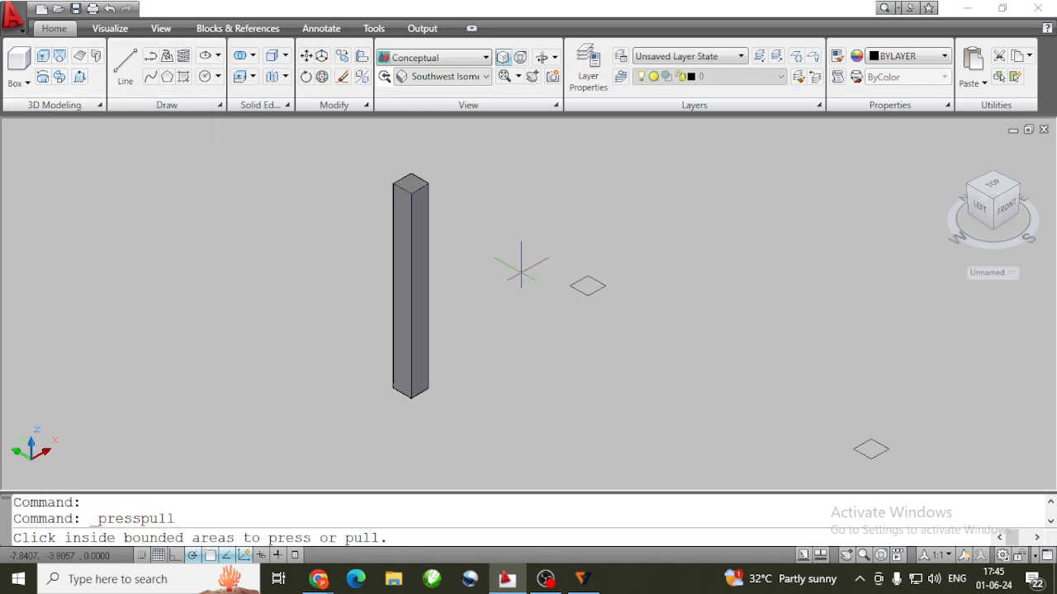
left_click(594, 281)
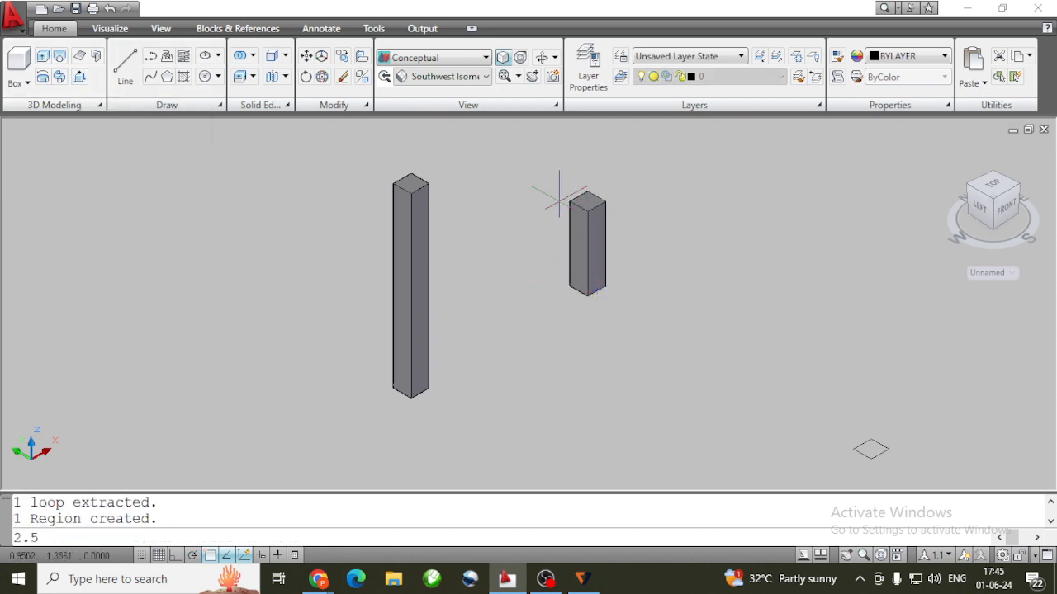
key("Return")
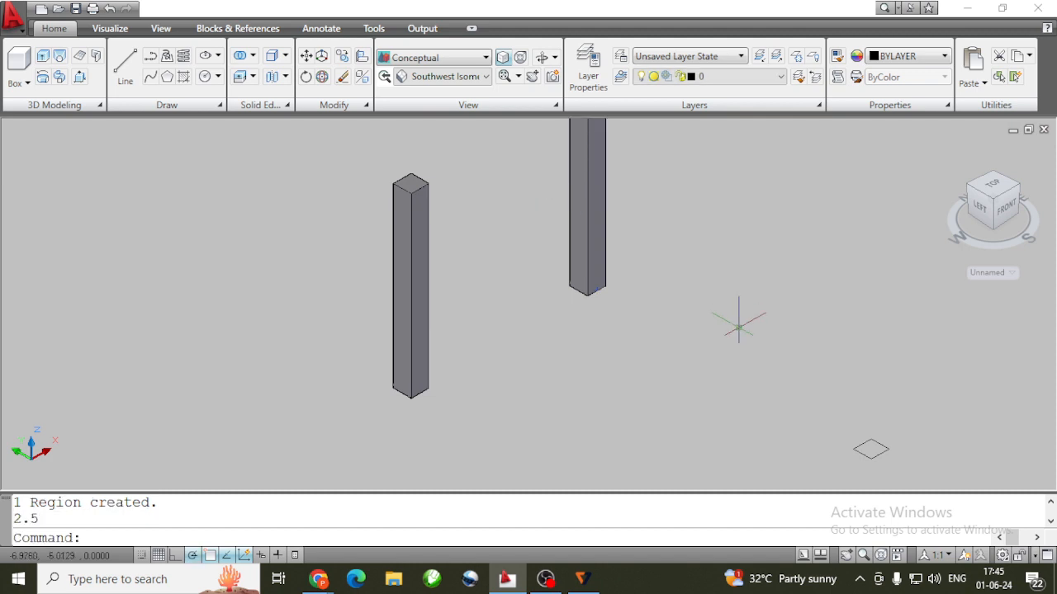
Extrude the two remaining small squares to a height of 2.5 each as the other two legs
scroll(734, 323, "down", 4)
scroll(743, 396, "up", 2)
scroll(739, 415, "up", 2)
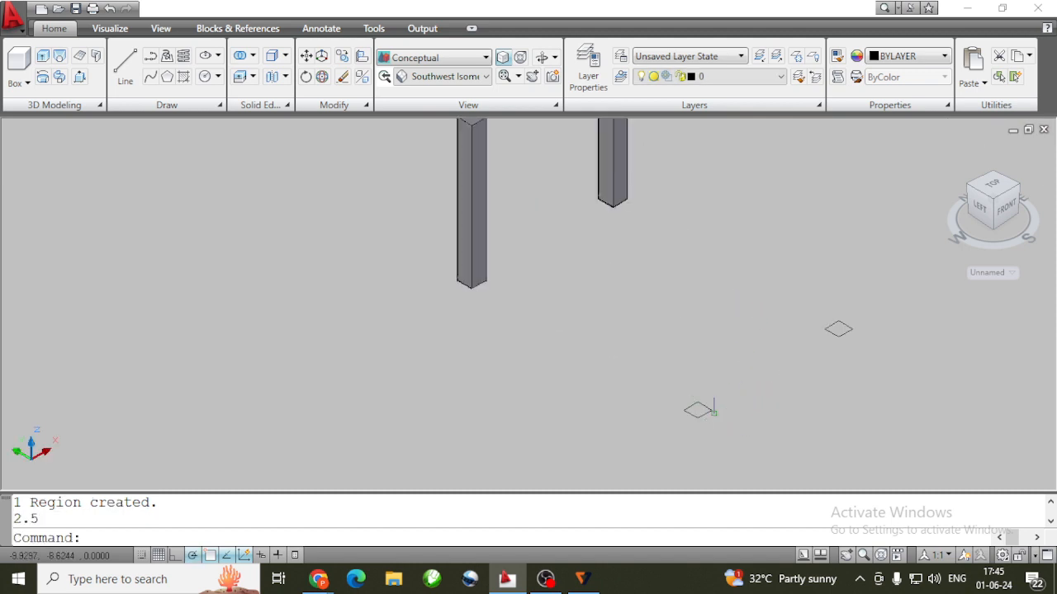
left_click(708, 406)
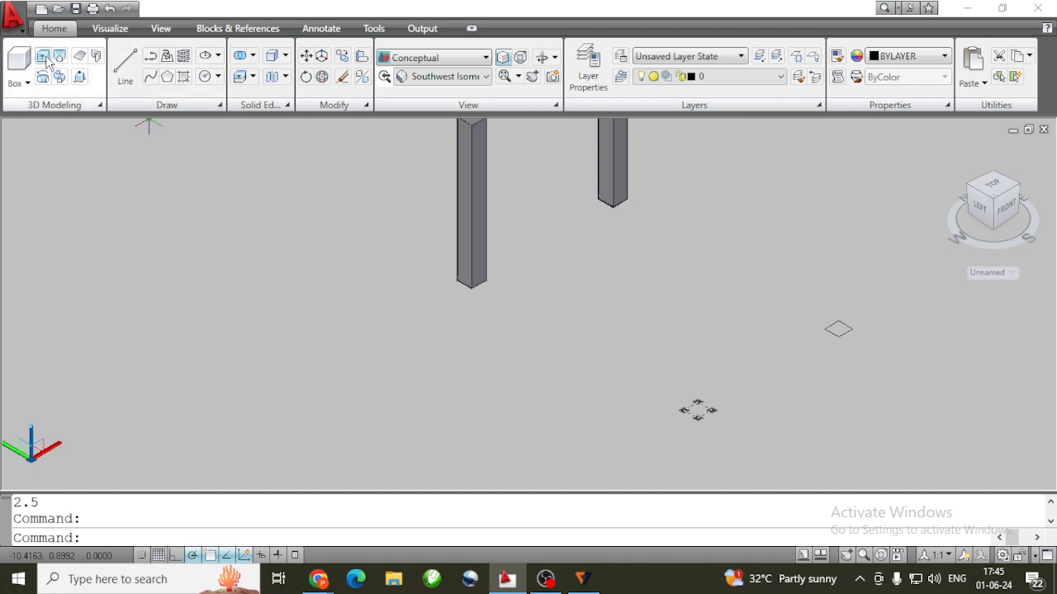
left_click(80, 80)
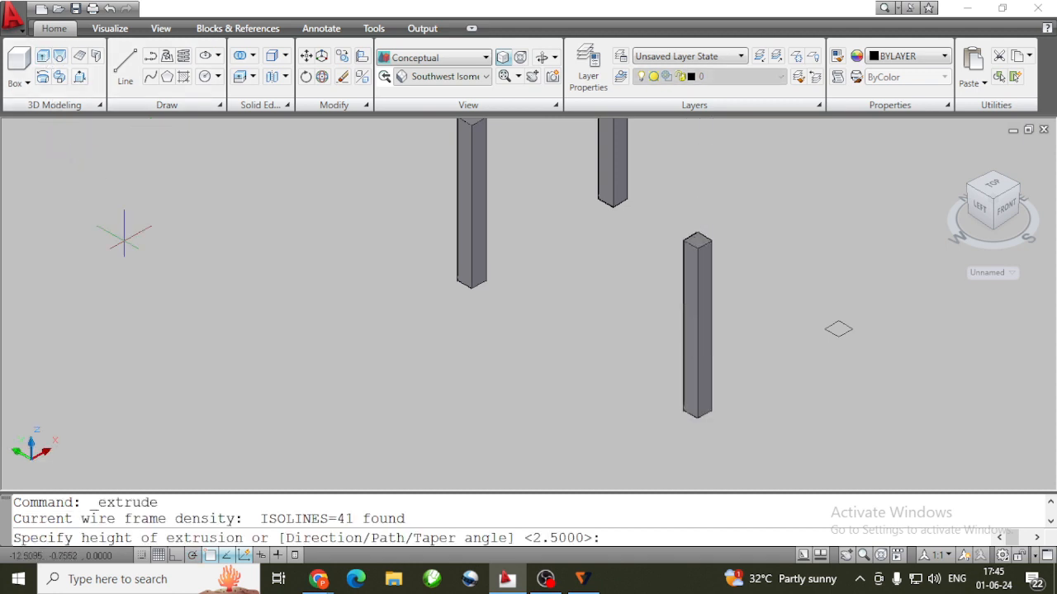
type("2.5")
key("Return")
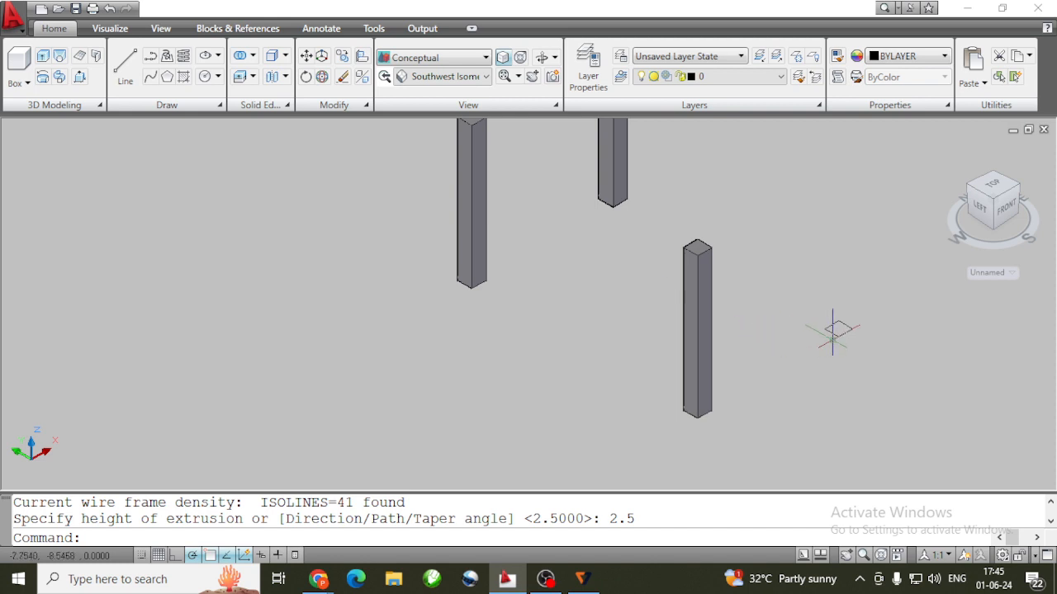
left_click(834, 329)
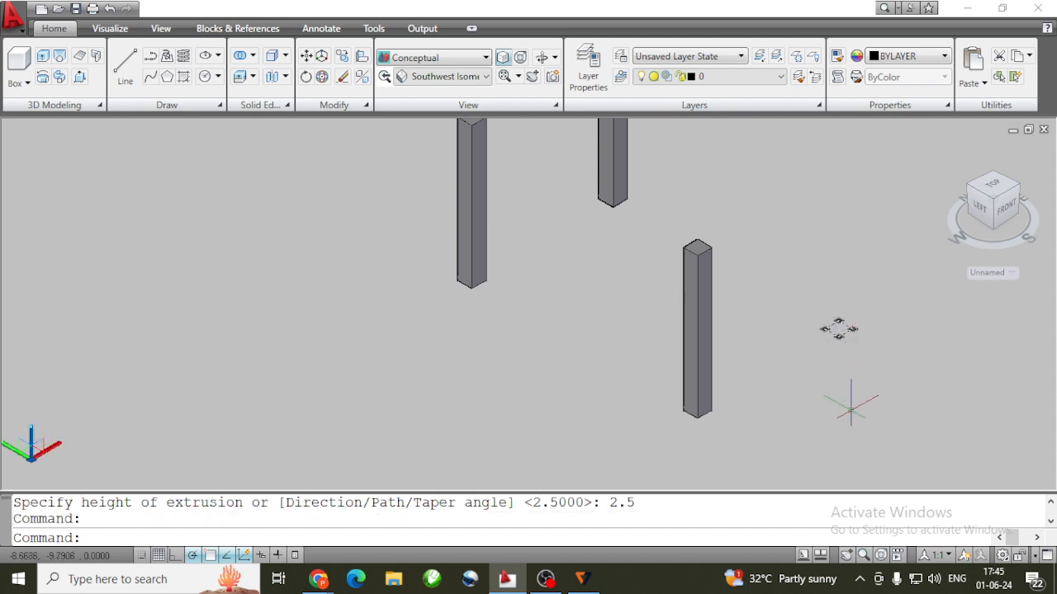
key("Return")
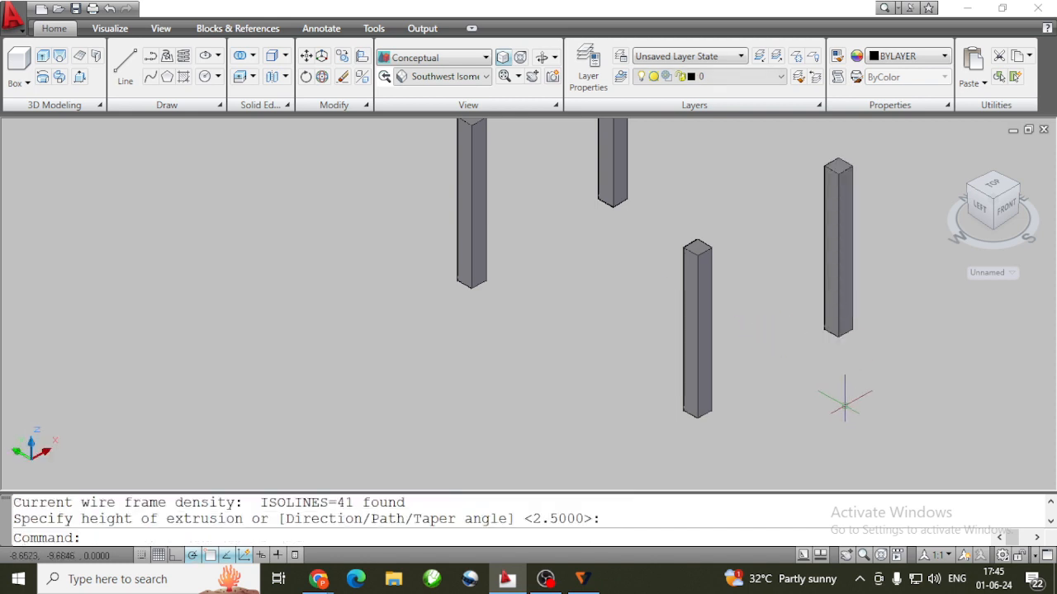
Draw a 0.1 high box as the tabletop, spanning from the first leg's outer top corner to the diagonally opposite leg's outer top corner
scroll(839, 402, "down", 3)
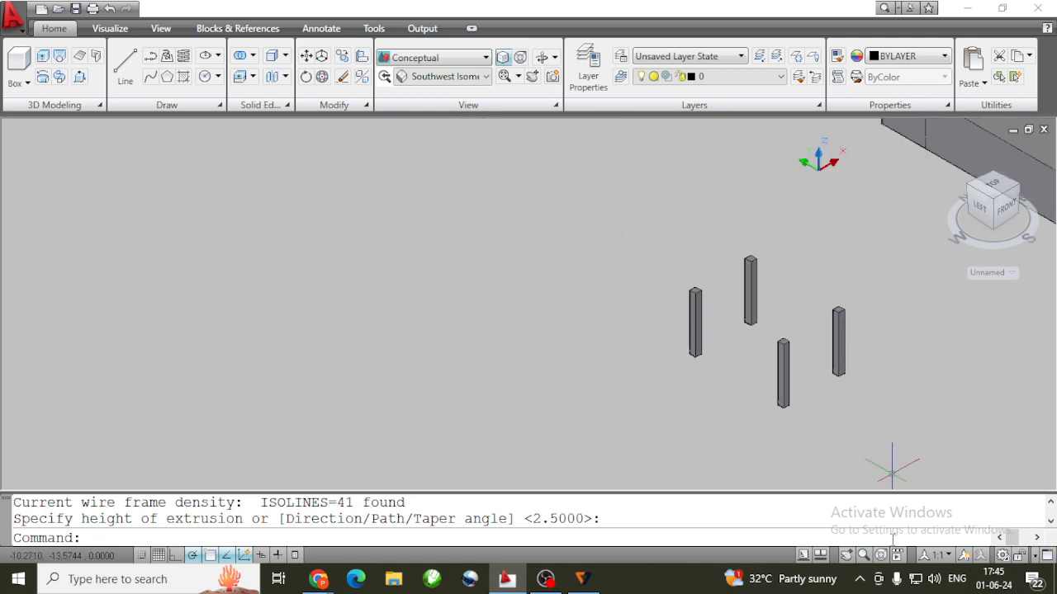
left_click(844, 555)
left_click_drag(694, 384, 541, 393)
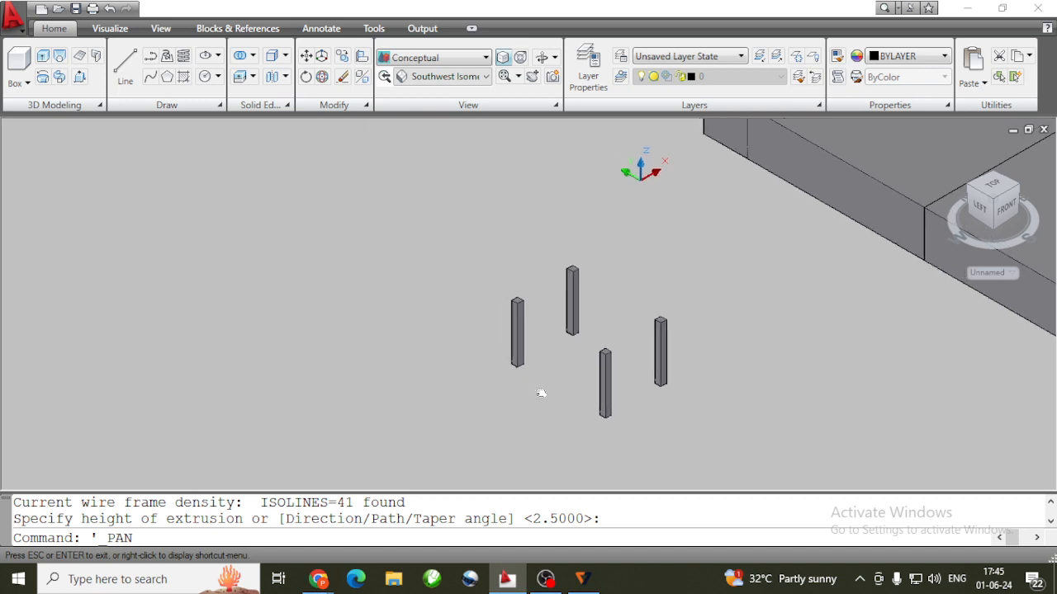
key("Escape")
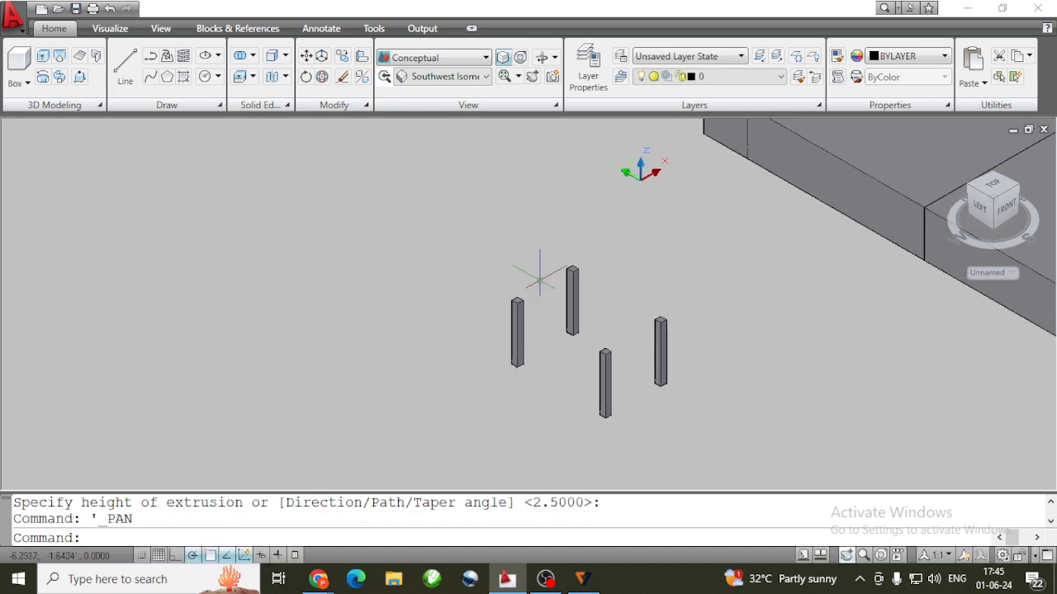
scroll(539, 276, "up", 3)
scroll(539, 279, "up", 2)
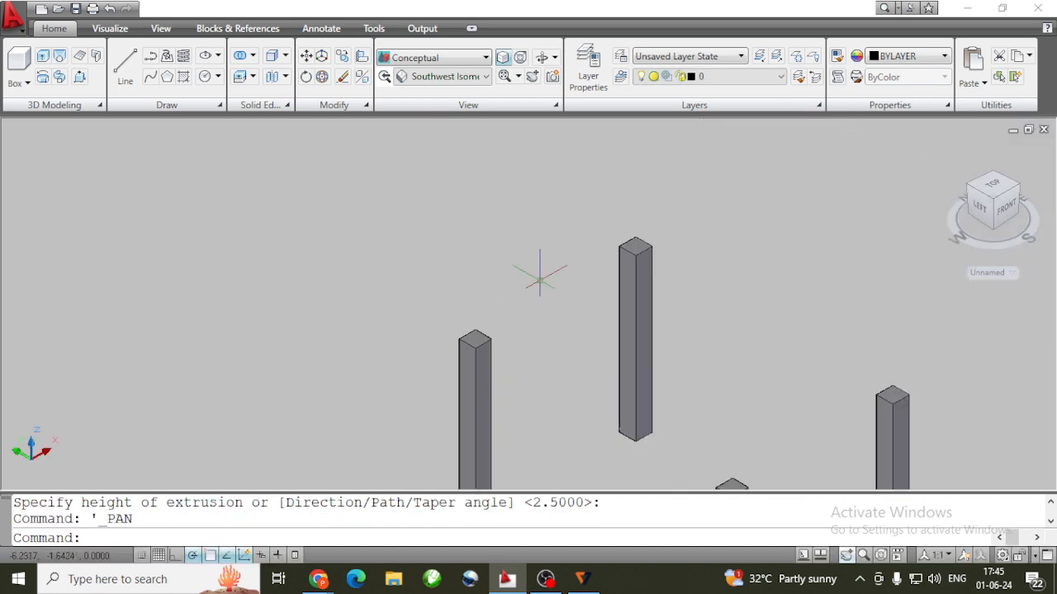
scroll(540, 281, "down", 2)
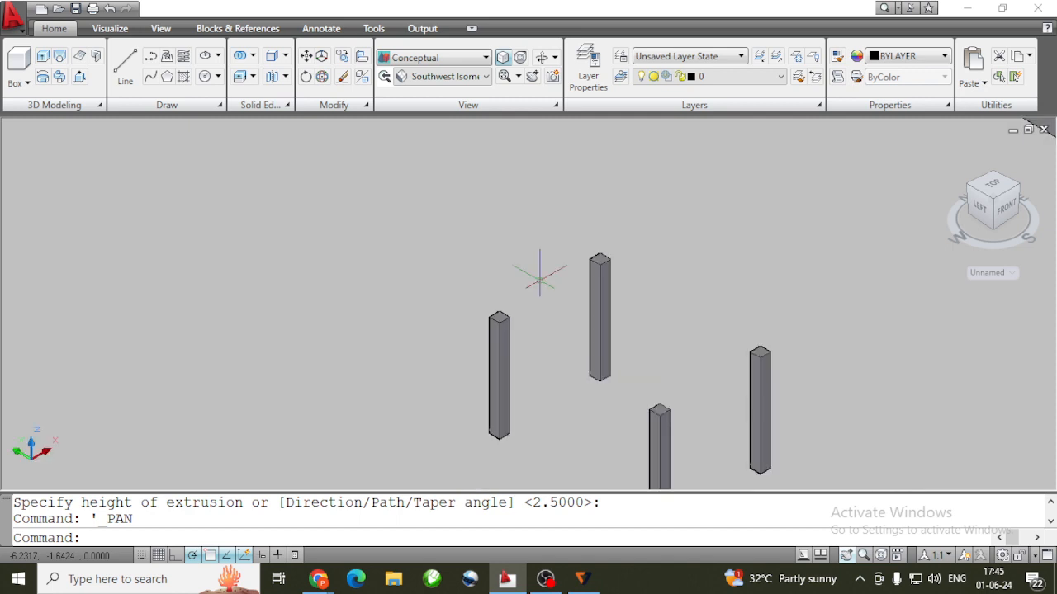
left_click(848, 556)
left_click_drag(588, 418, 553, 419)
key("Escape")
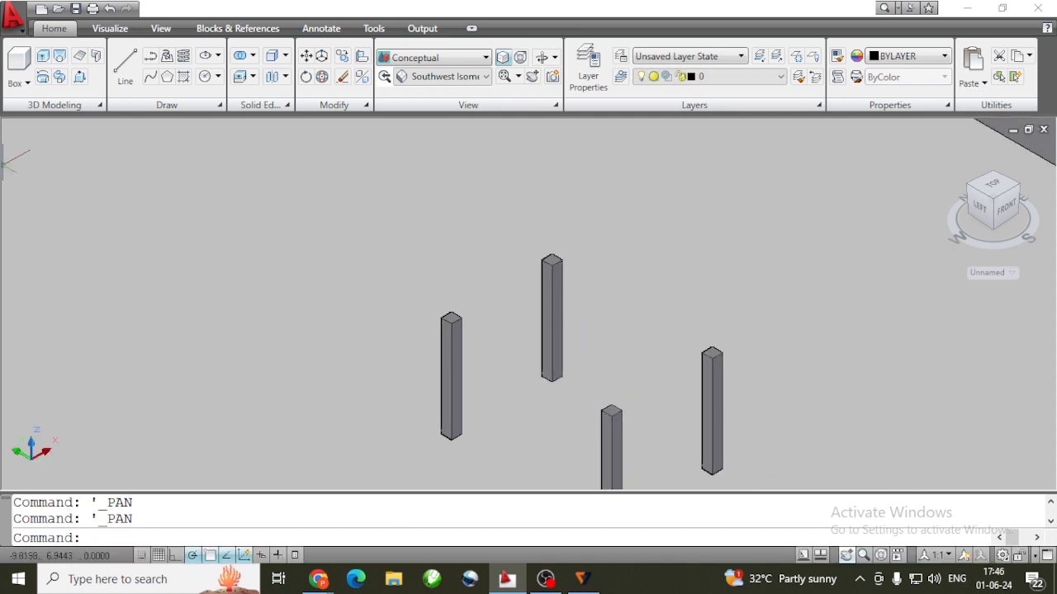
left_click(18, 65)
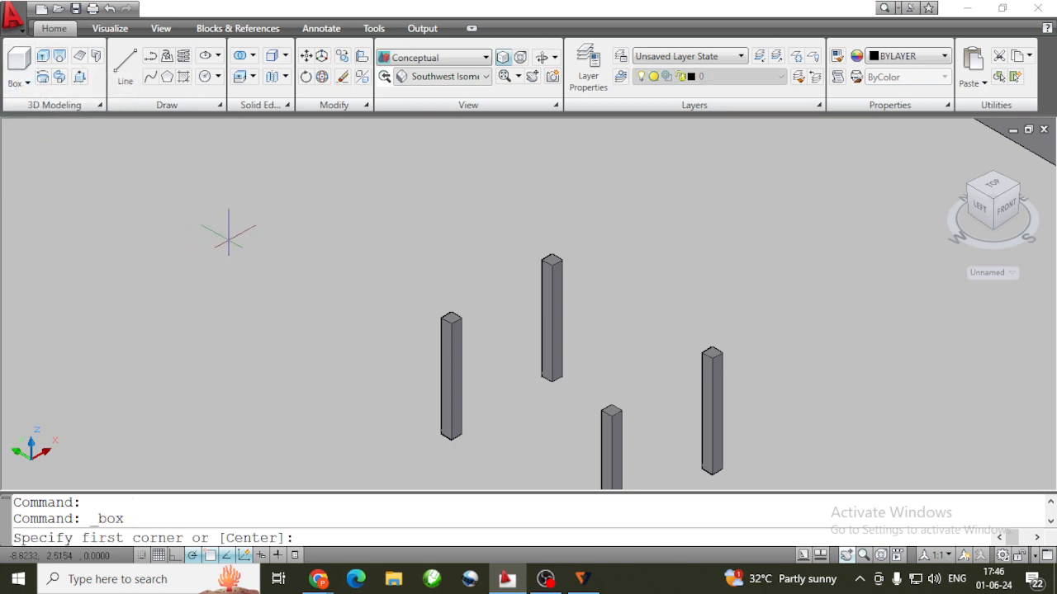
scroll(427, 287, "up", 3)
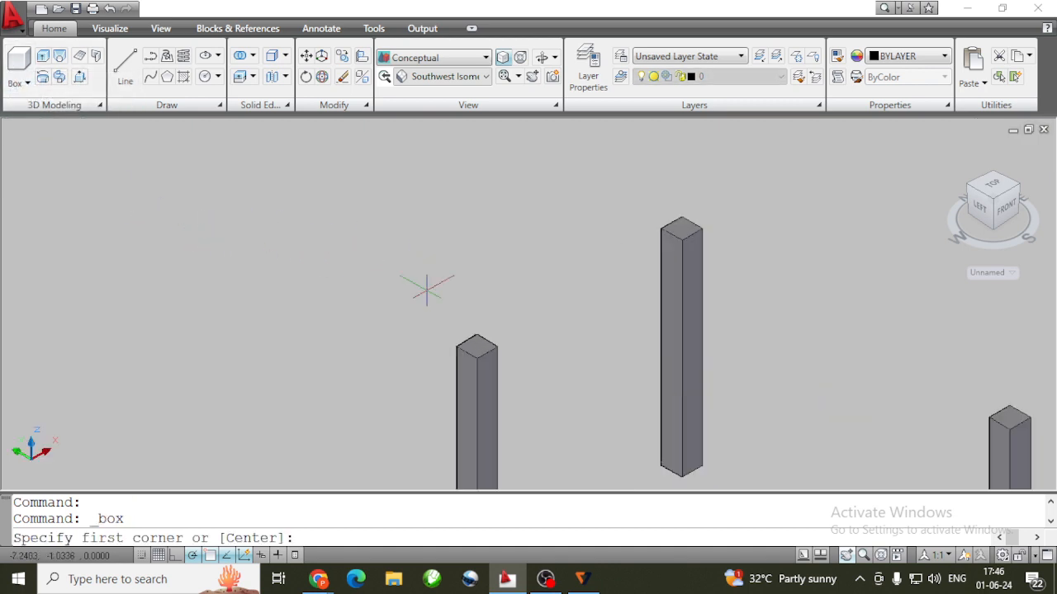
left_click(456, 345)
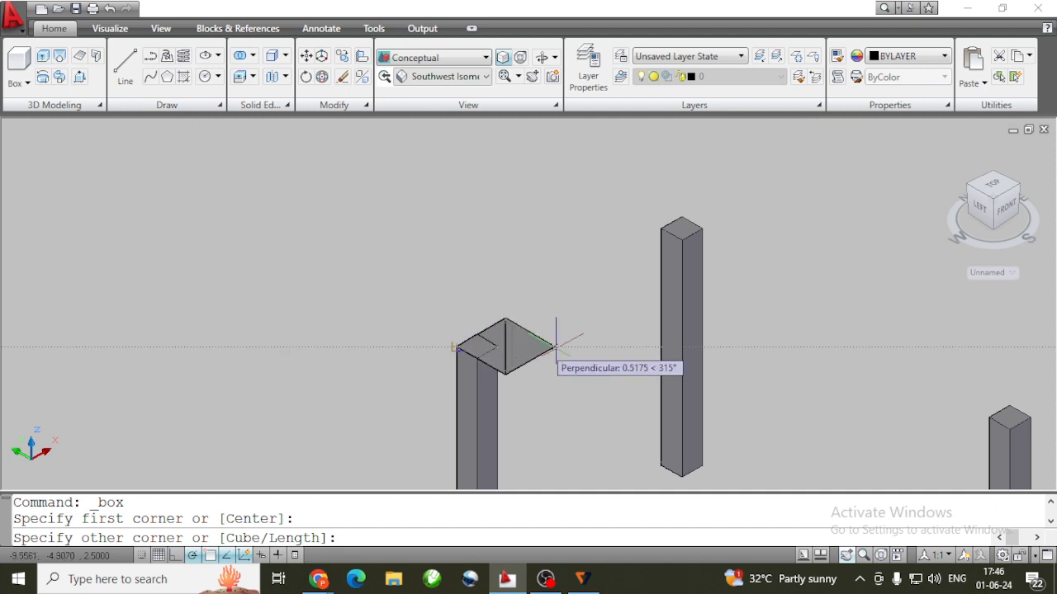
scroll(566, 351, "down", 3)
scroll(567, 351, "down", 3)
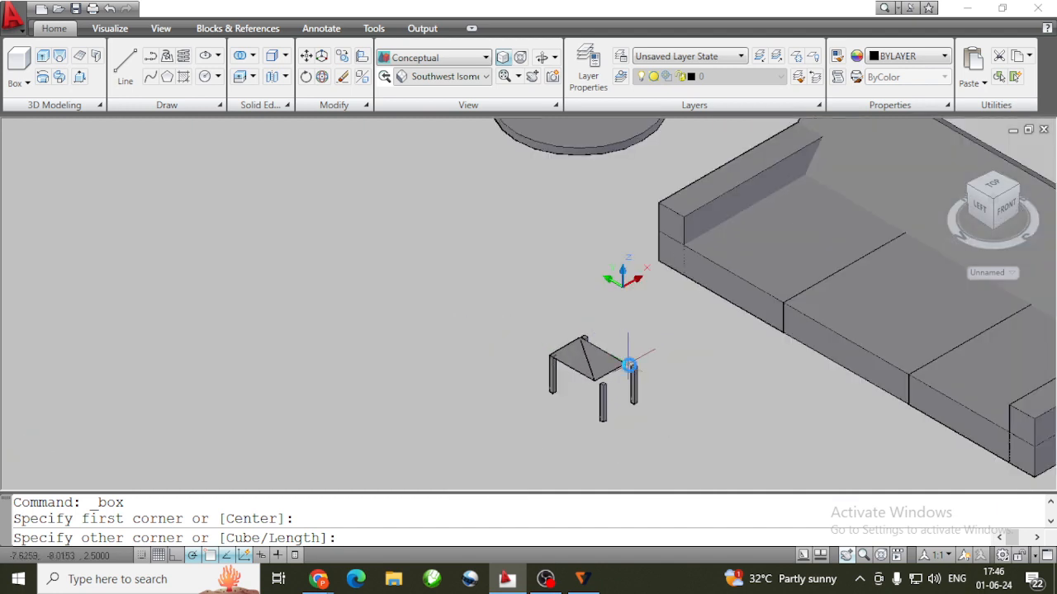
scroll(641, 359, "up", 3)
scroll(631, 367, "up", 3)
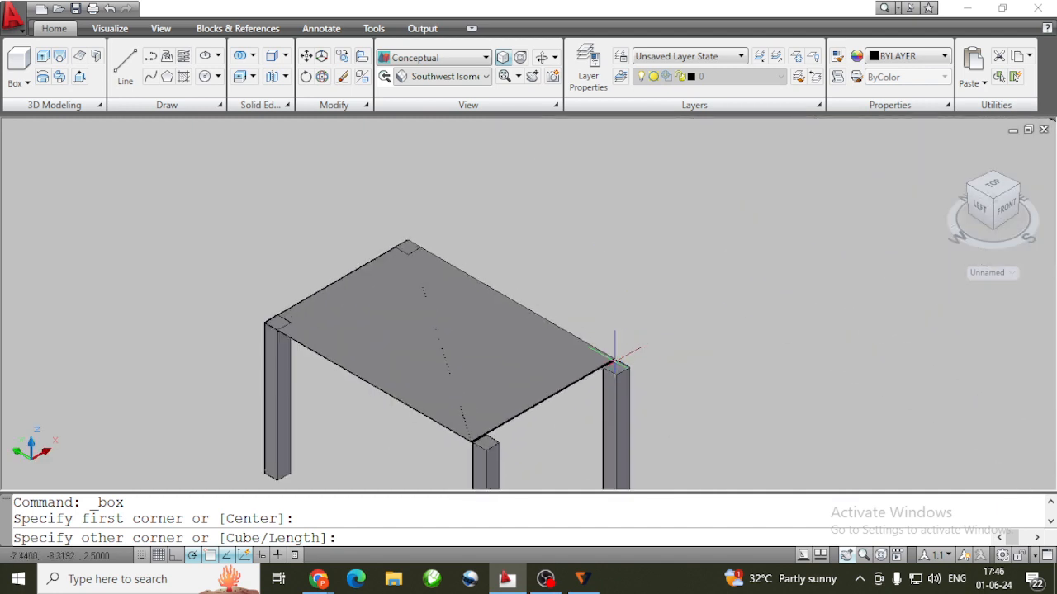
left_click(629, 366)
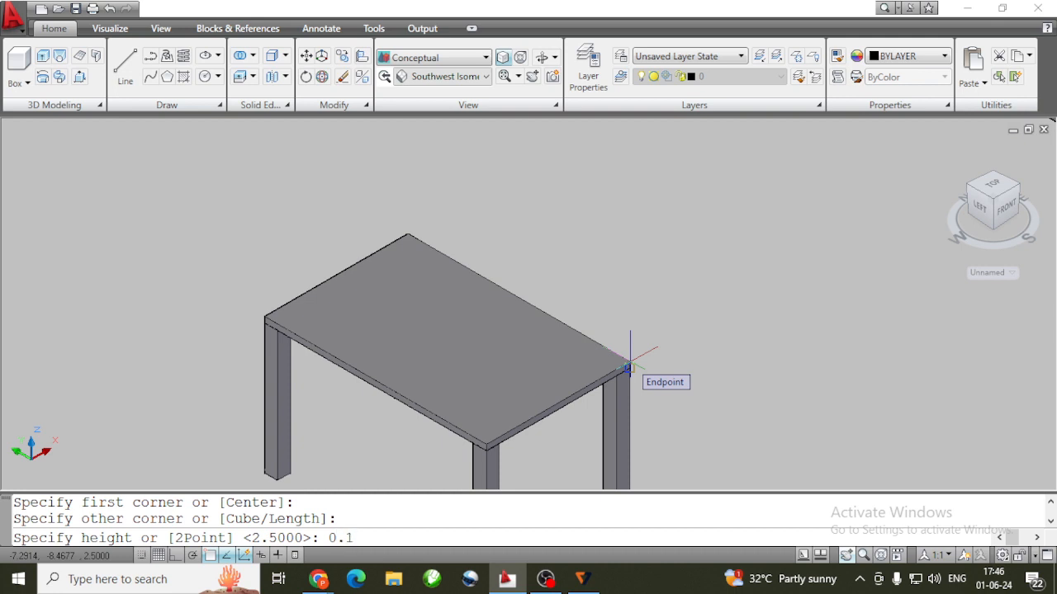
key("Return")
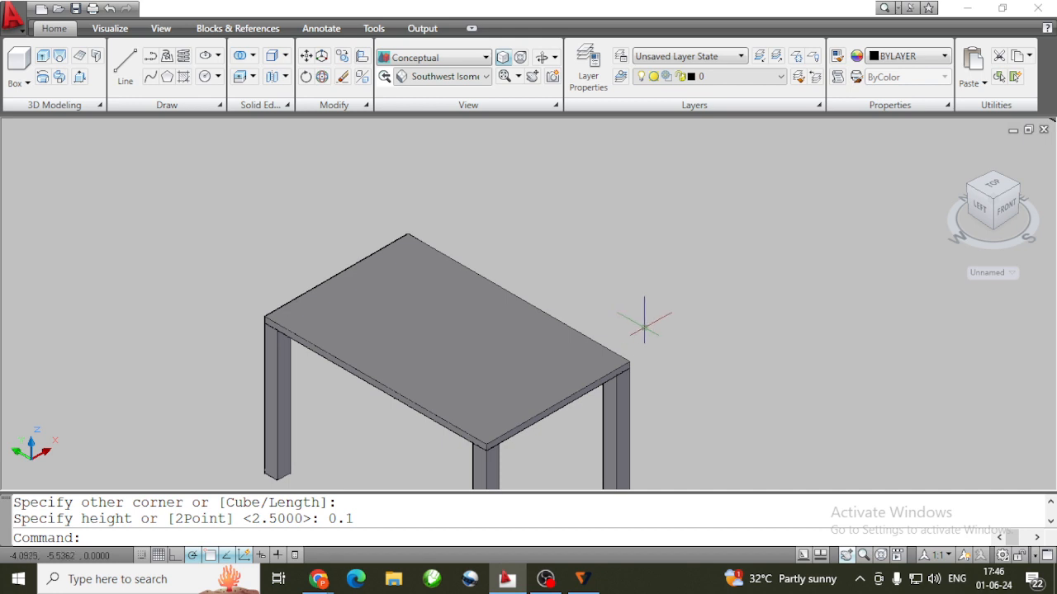
key("Escape")
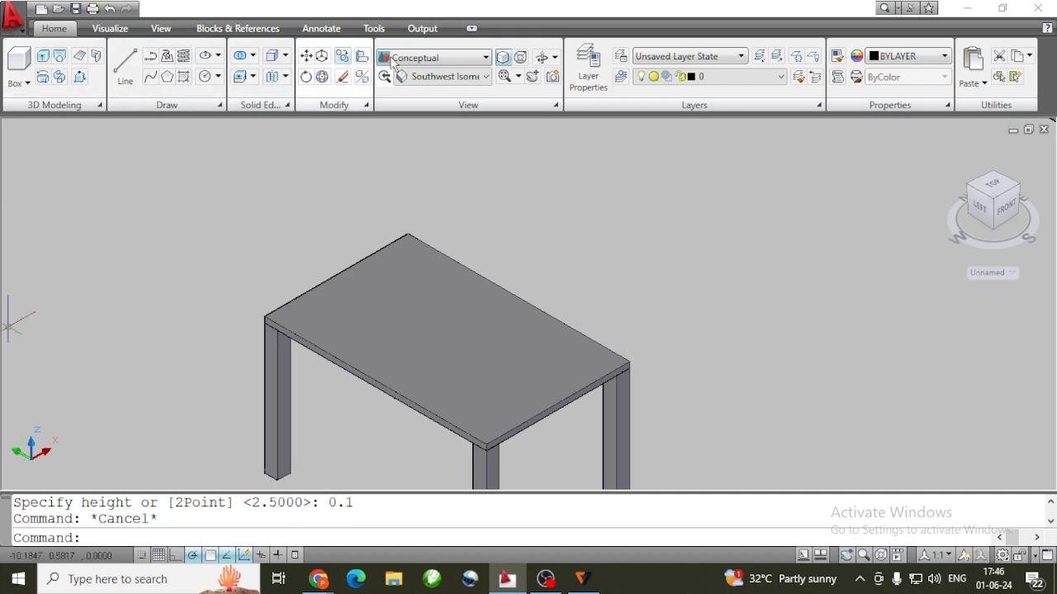
Delete the rectangular top of the small table, keeping its four legs
left_click(542, 57)
left_click_drag(604, 307, 589, 274)
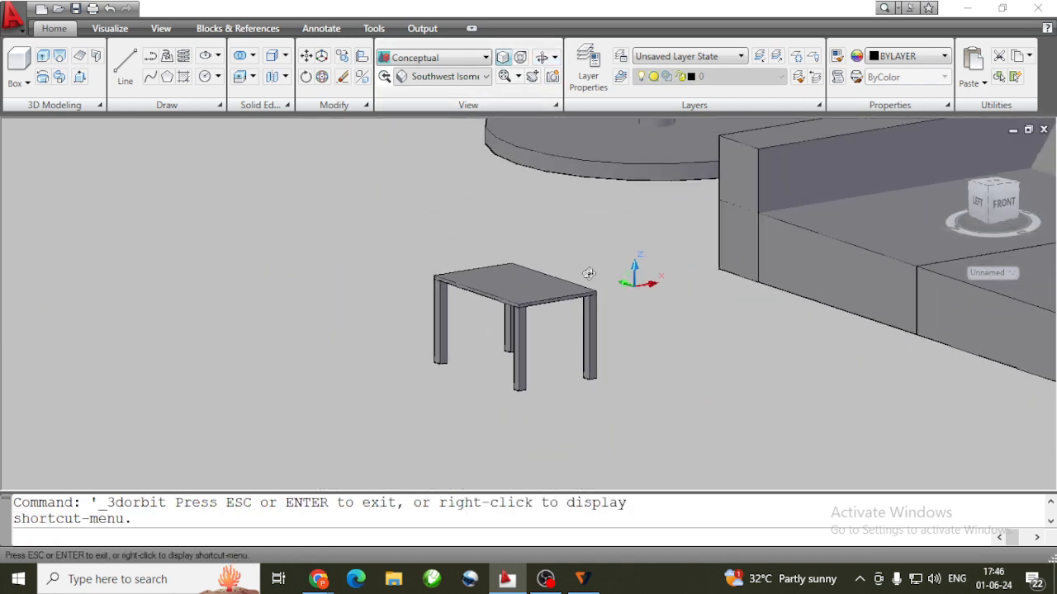
scroll(589, 274, "down", 5)
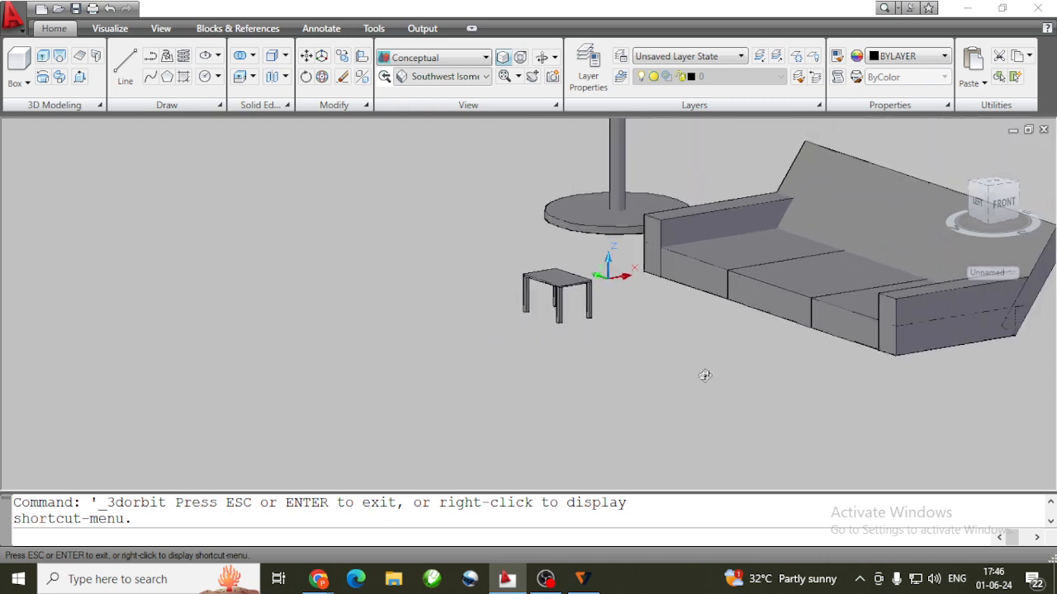
key("Escape")
scroll(555, 273, "up", 5)
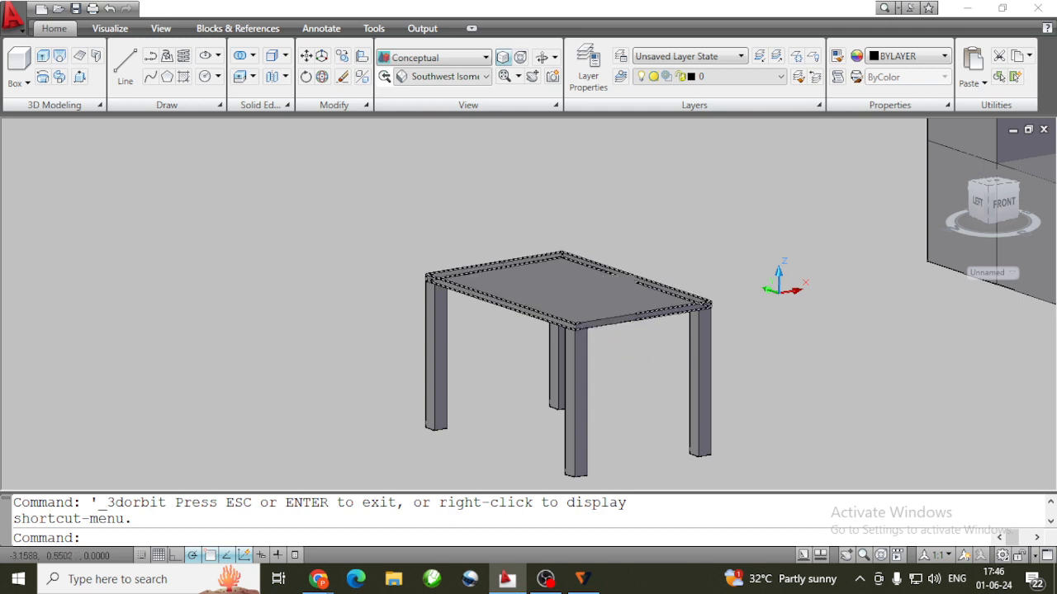
left_click(603, 312)
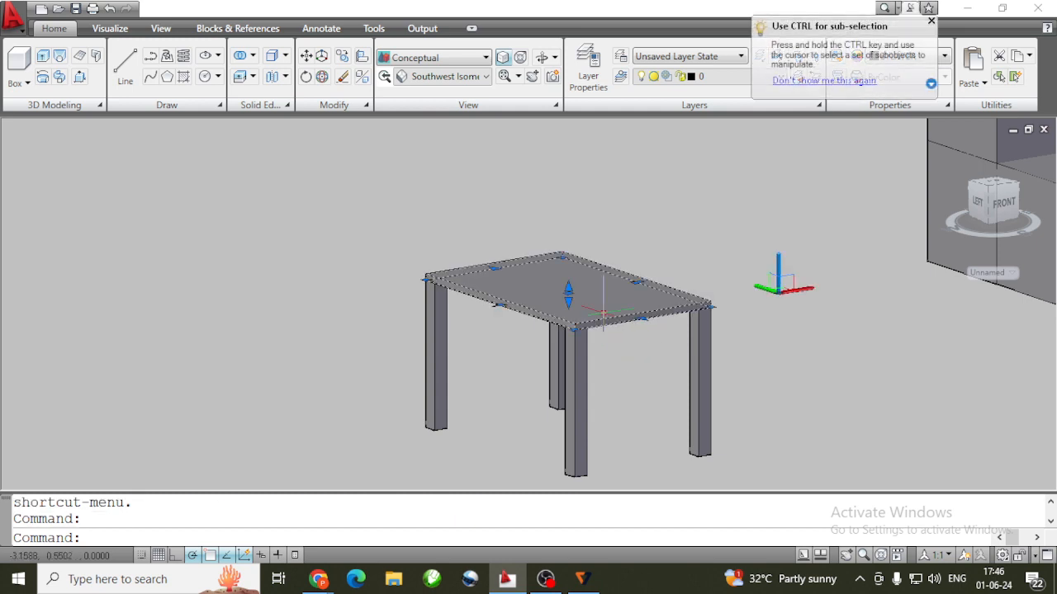
key("Delete")
In Top view, start a polyline along the outer corners of the two west legs and arc it to the northeast leg's outer corner
left_click(467, 77)
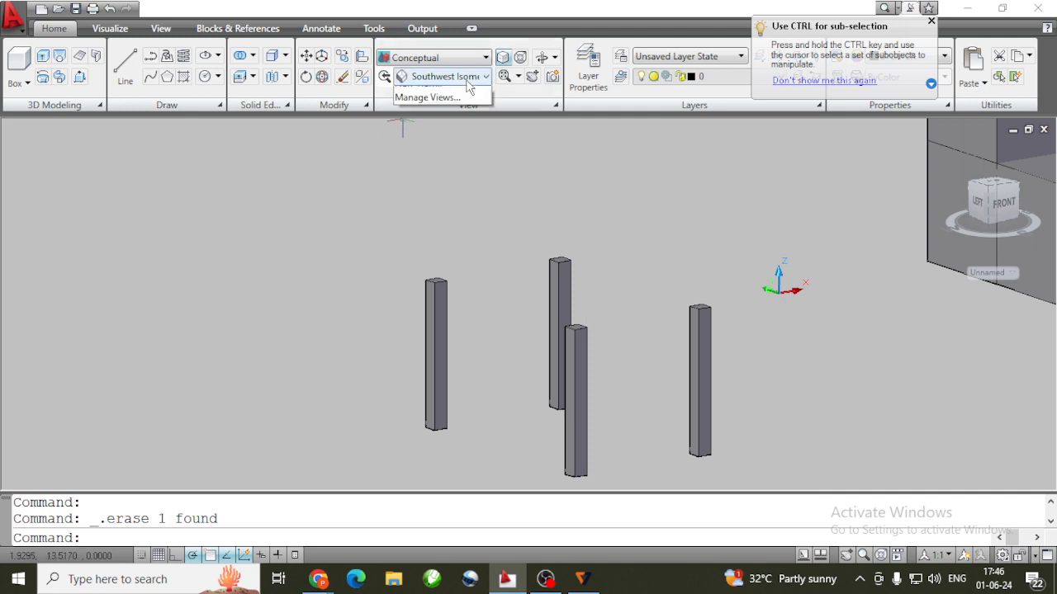
left_click(447, 118)
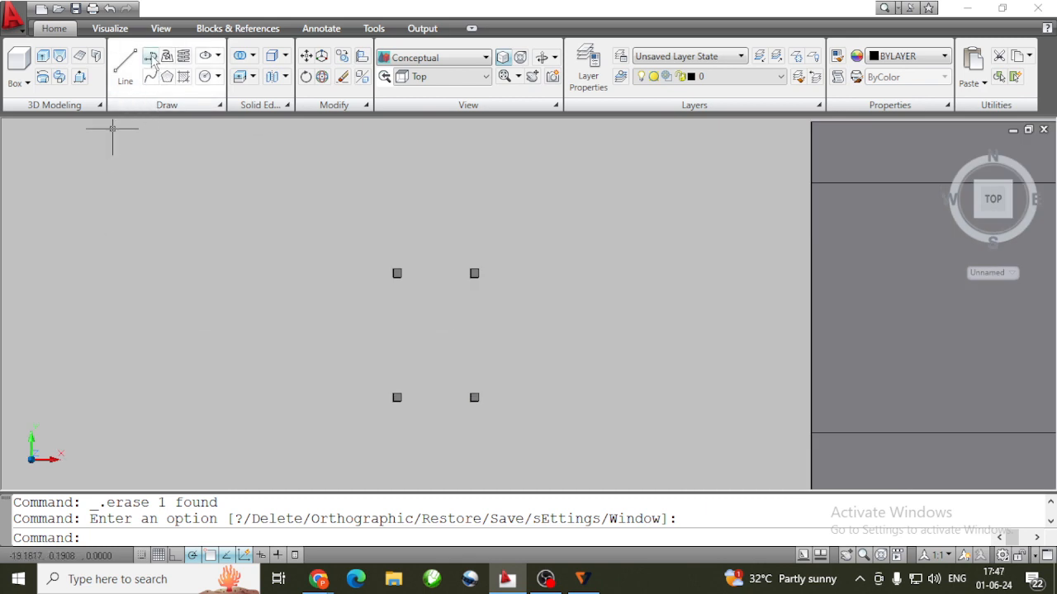
left_click(151, 57)
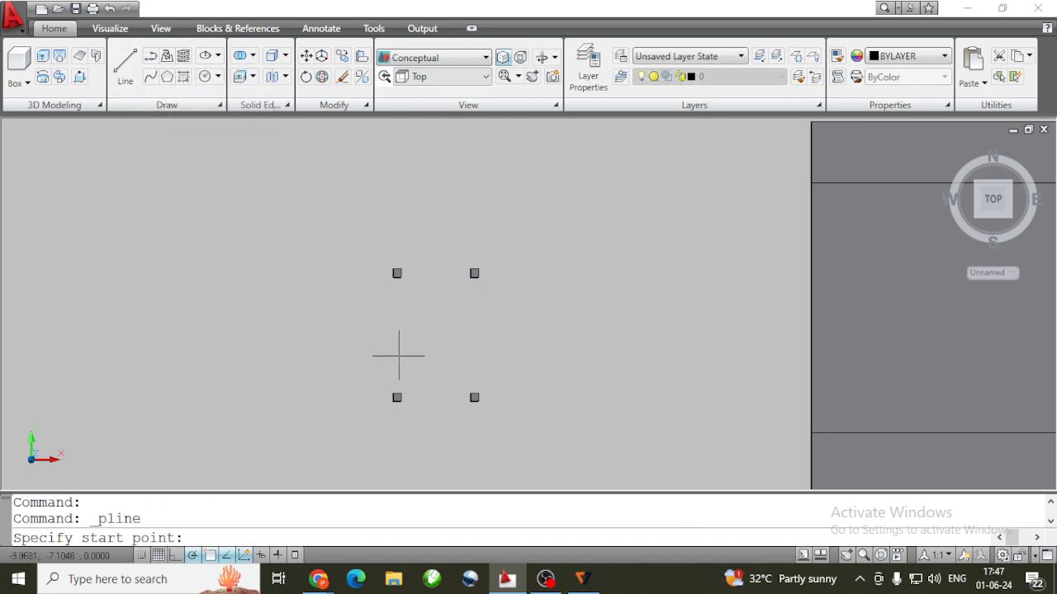
left_click(396, 399)
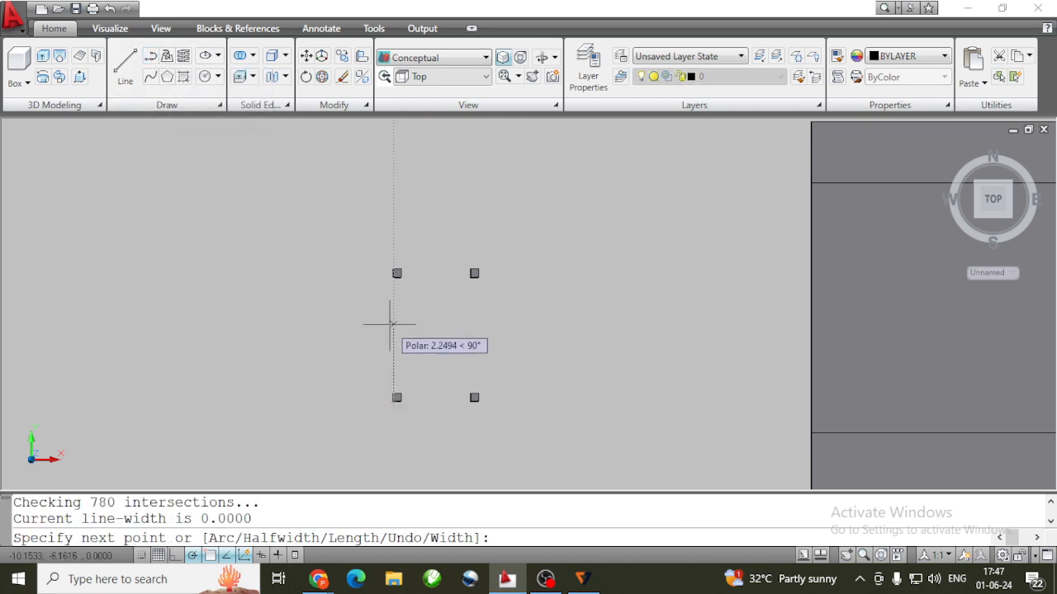
left_click(394, 269)
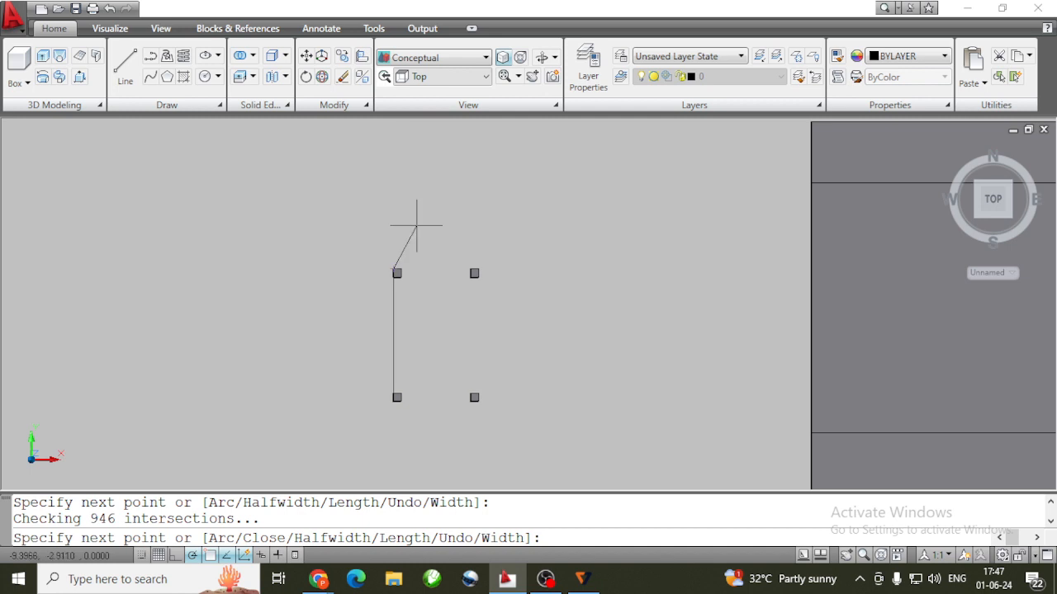
type("a")
key("Return")
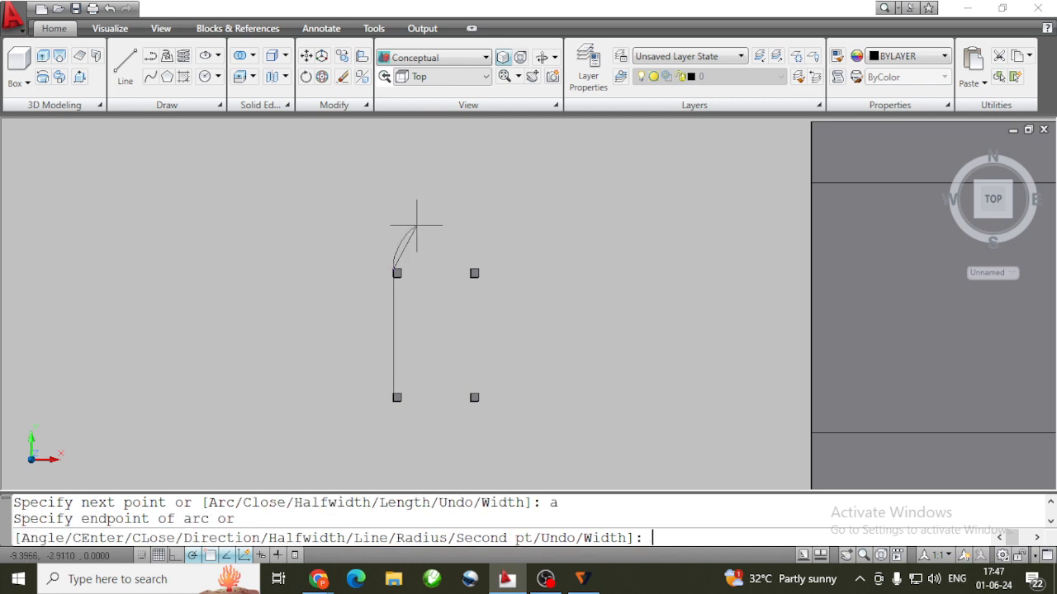
left_click(478, 269)
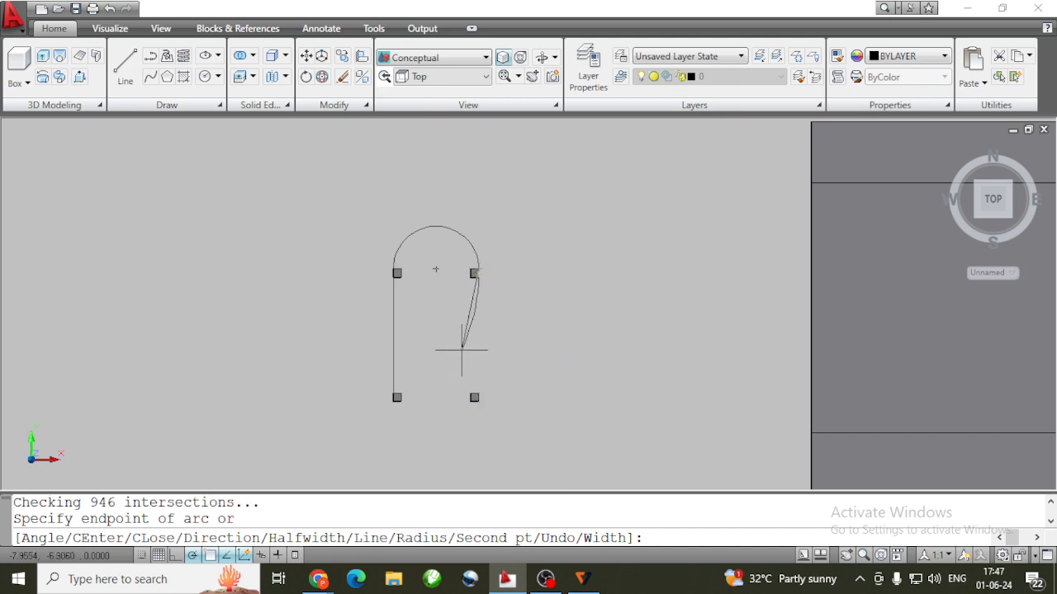
Continue the polyline straight to the southeast leg's outer corner, then arc back to the start point and end it
type("l")
key("Return")
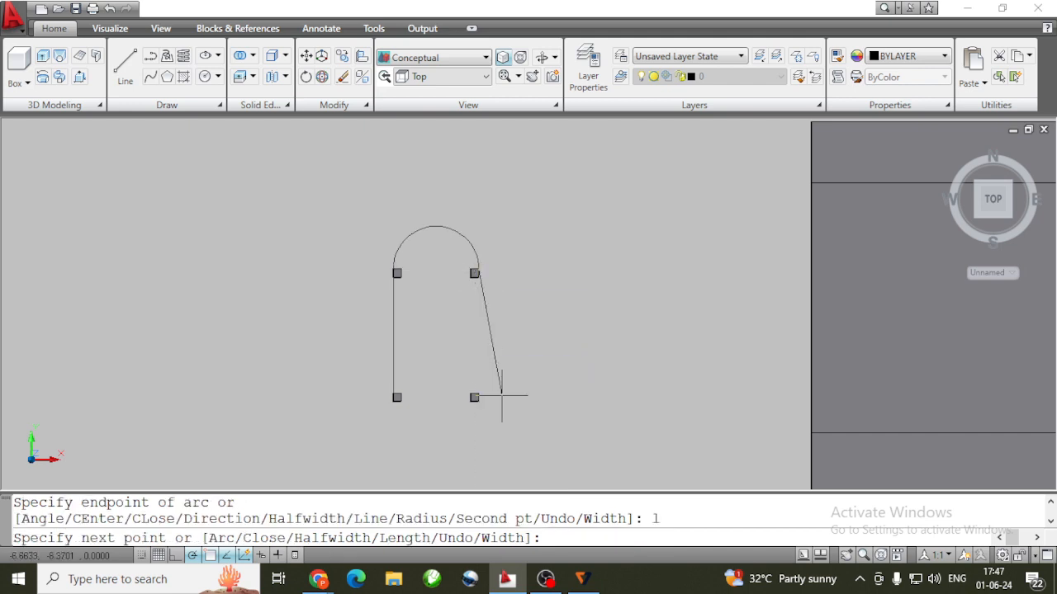
left_click(476, 399)
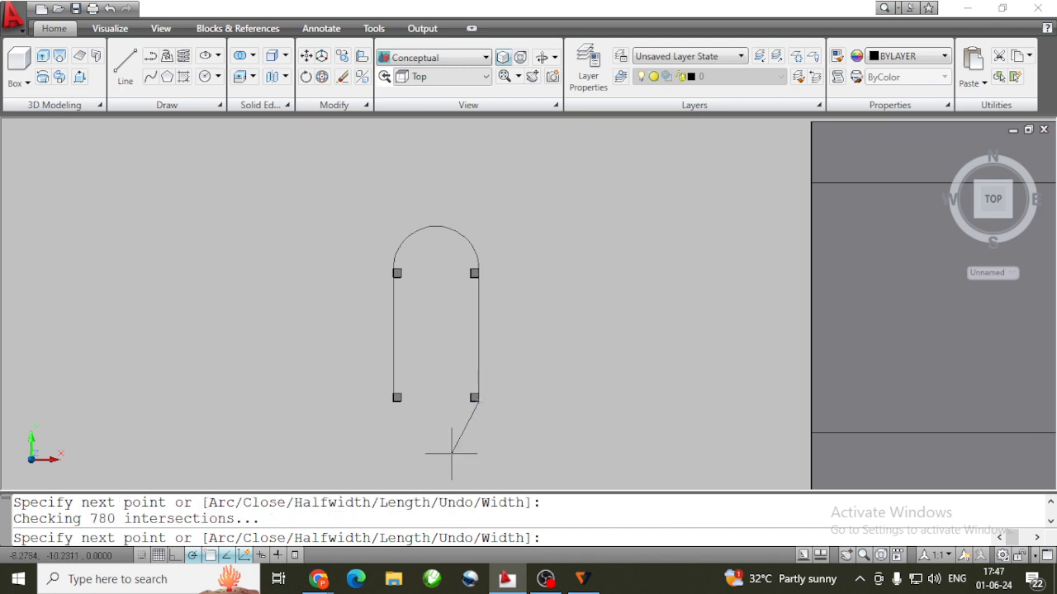
type("a")
key("Return")
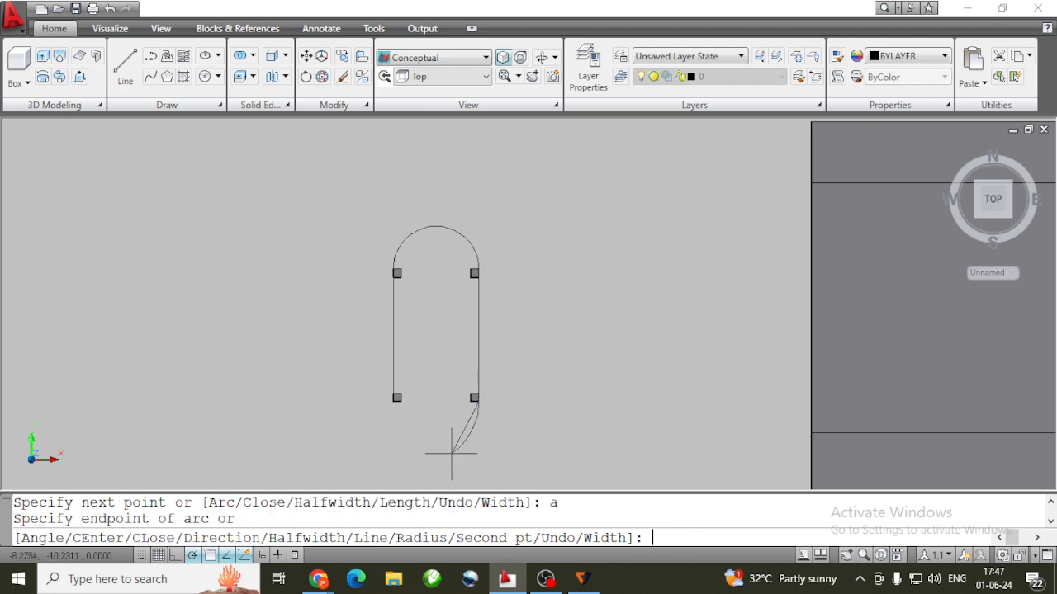
left_click(394, 401)
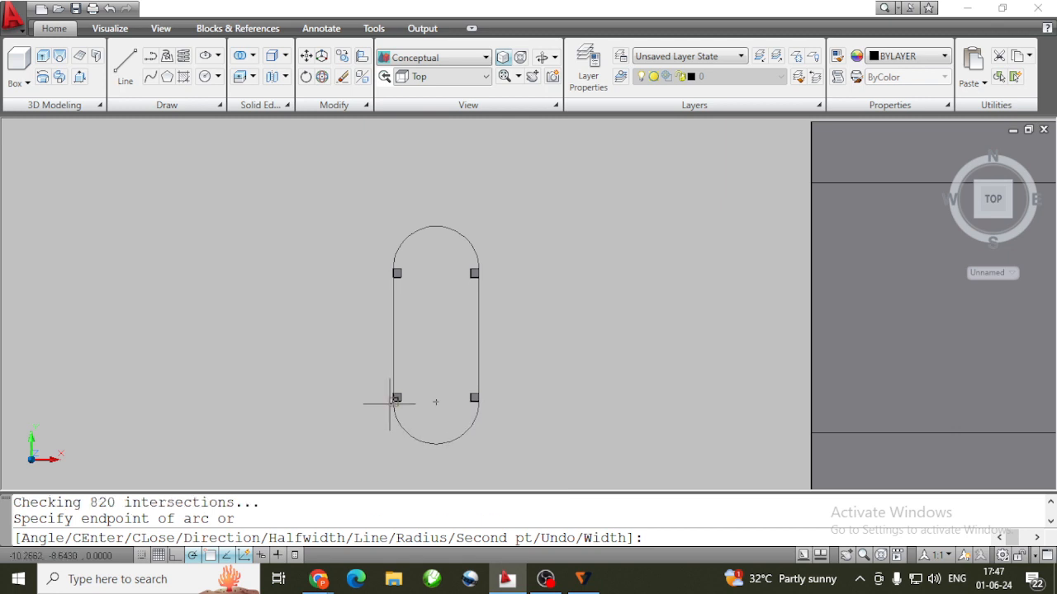
right_click(396, 403)
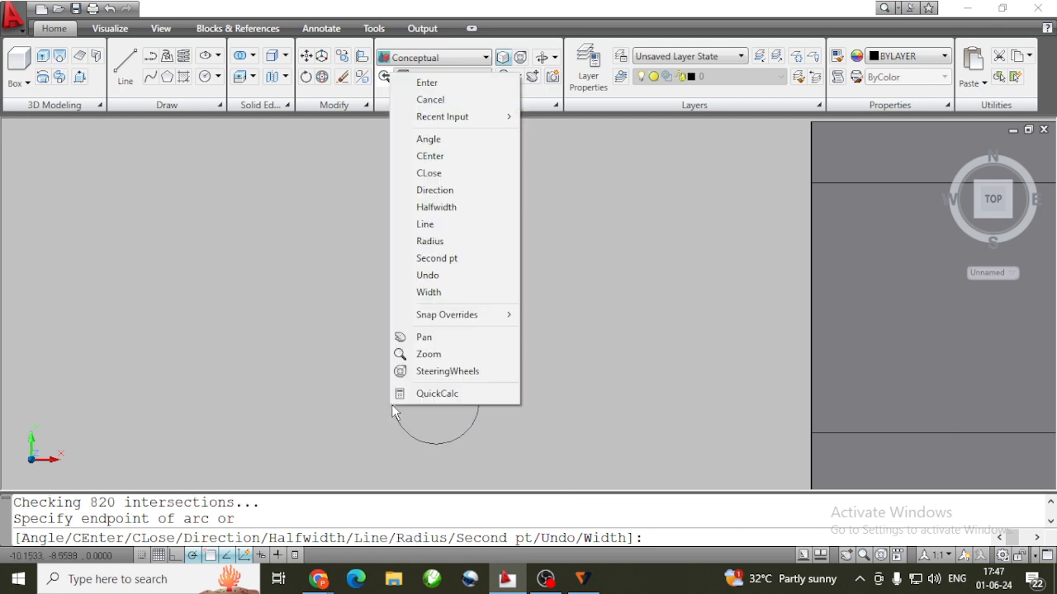
left_click(421, 82)
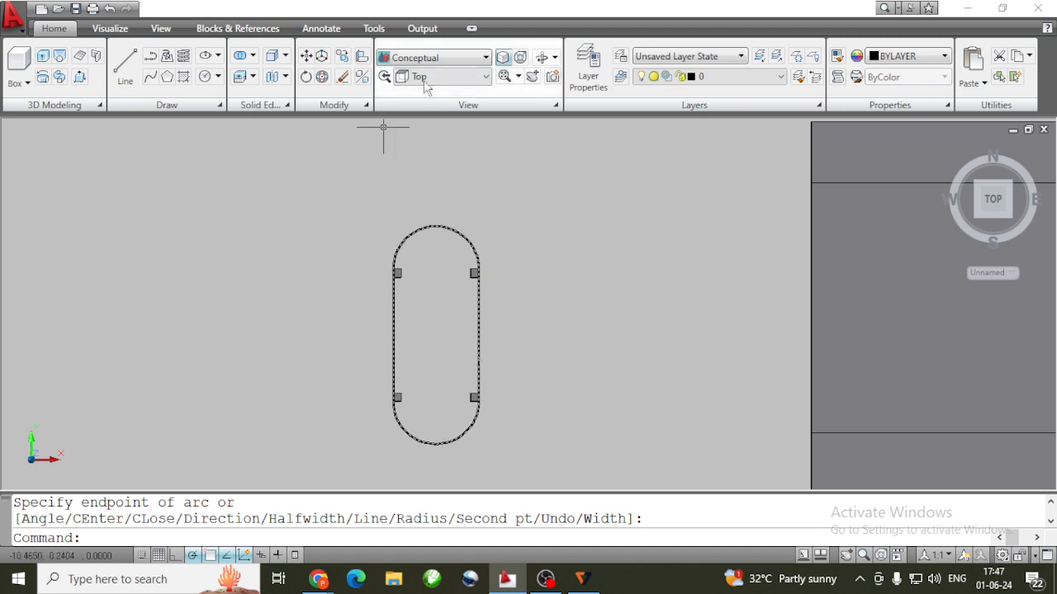
In the Southwest Isometric view, press-pull the area inside the round-ended outline upward by 0.1
left_click(539, 56)
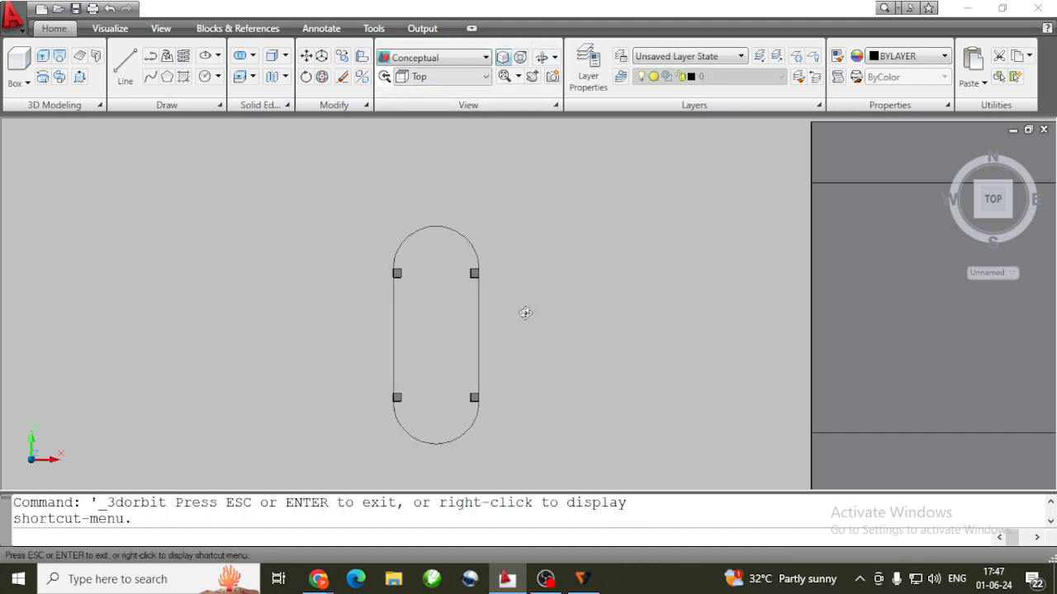
left_click(485, 76)
left_click(453, 204)
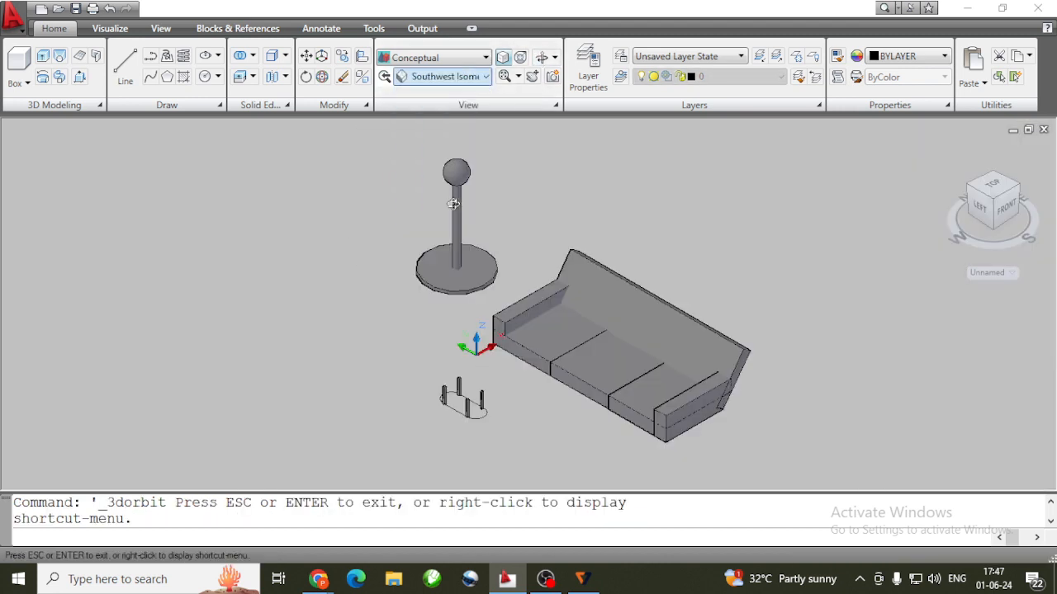
scroll(490, 426, "up", 6)
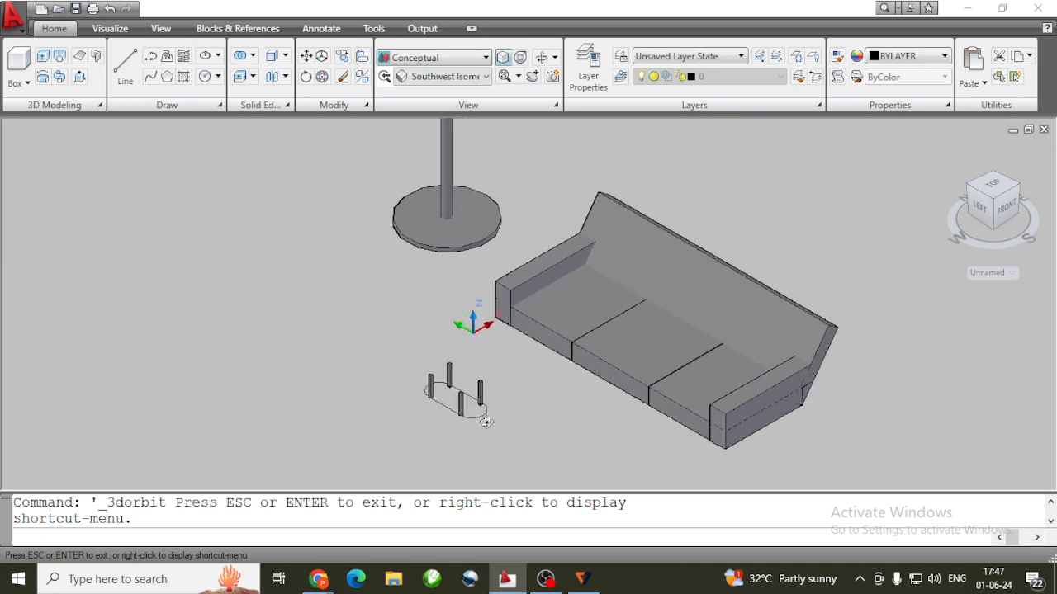
scroll(487, 422, "up", 1)
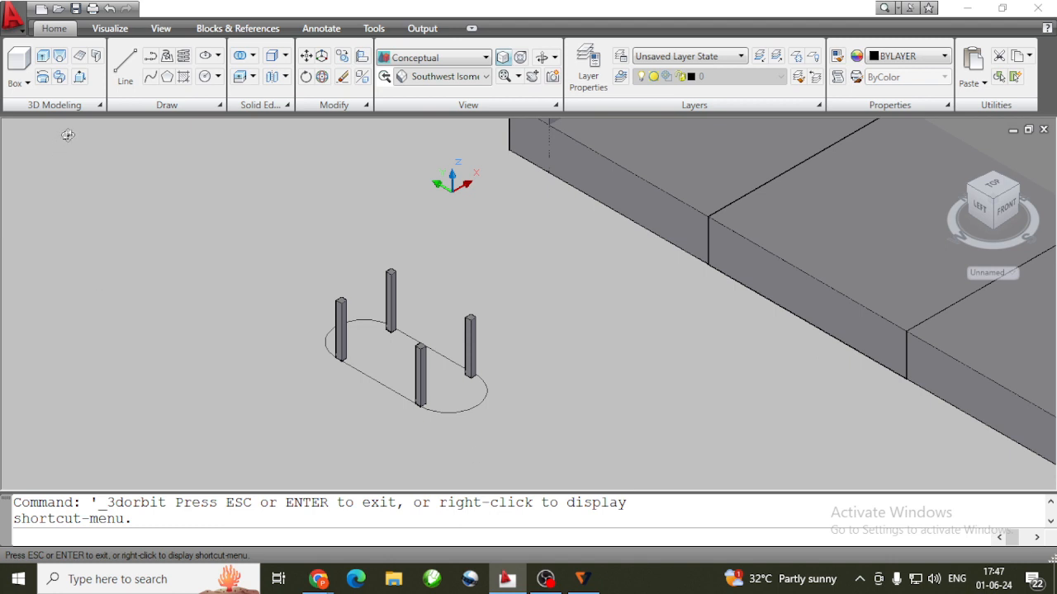
key("Escape")
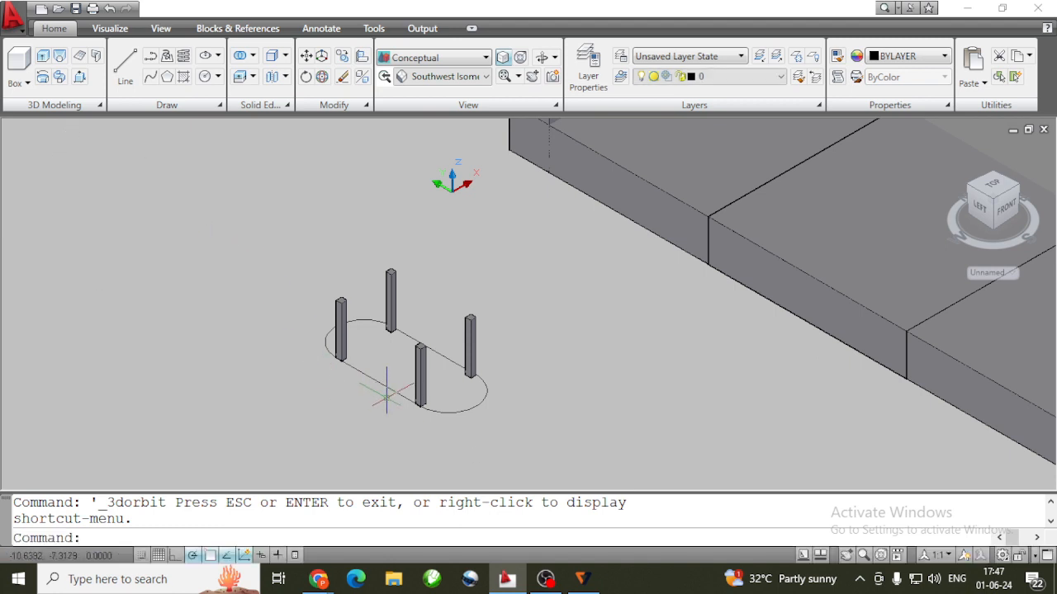
left_click(392, 384)
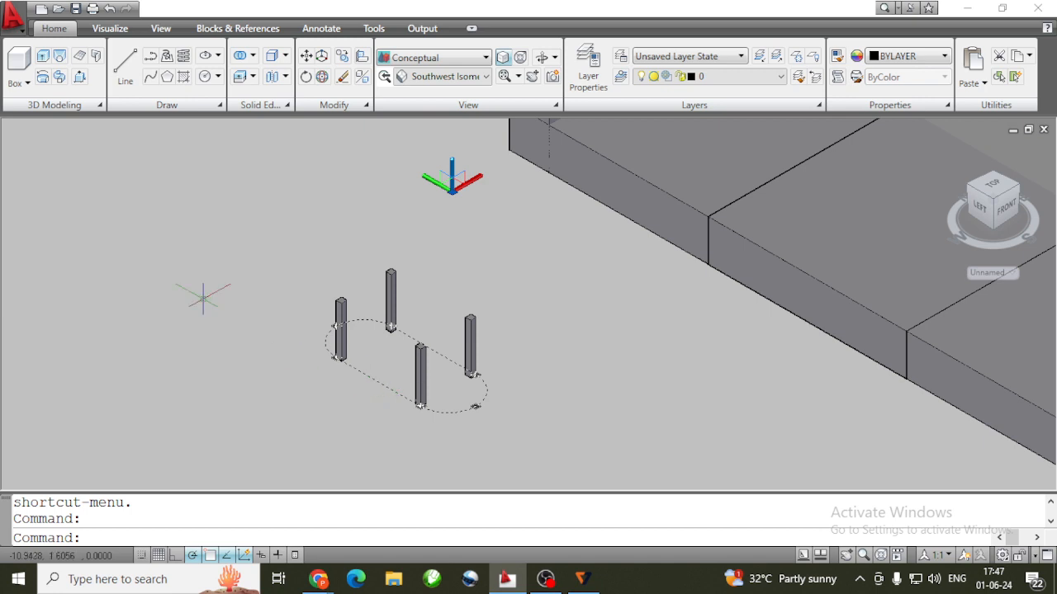
left_click(80, 78)
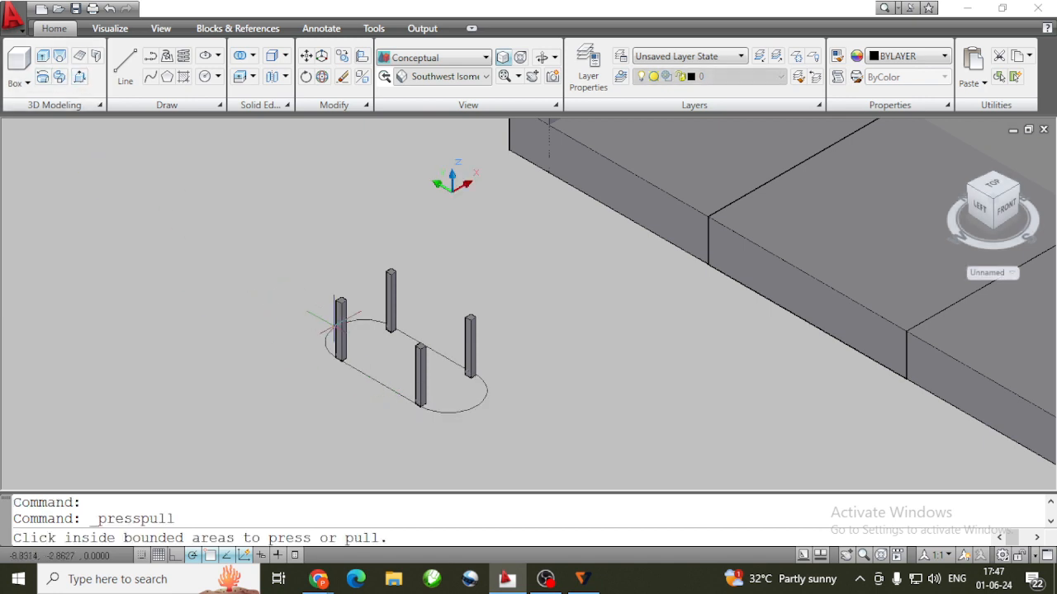
left_click(361, 354)
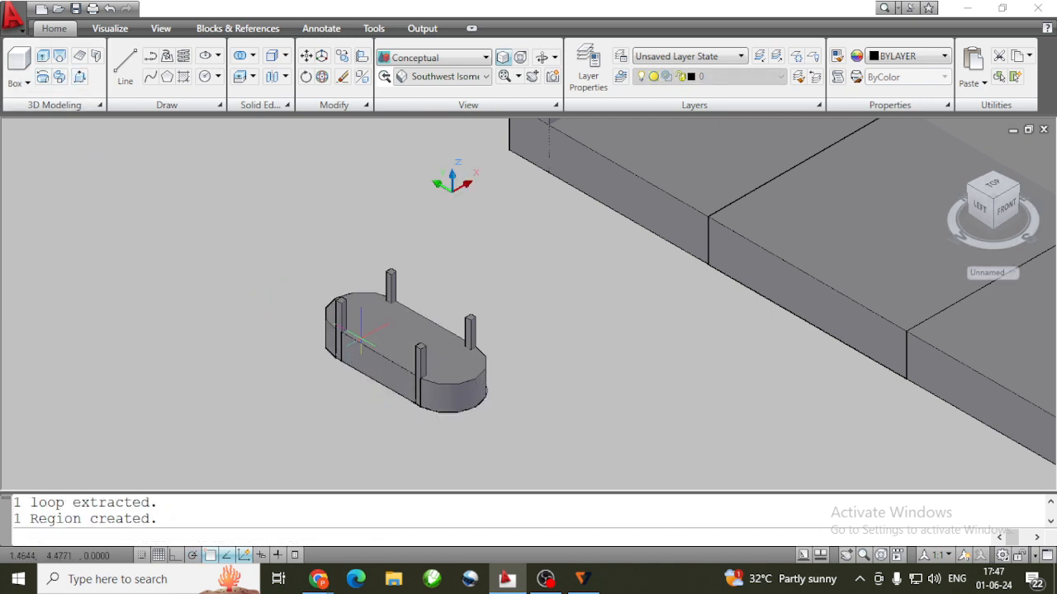
type("0")
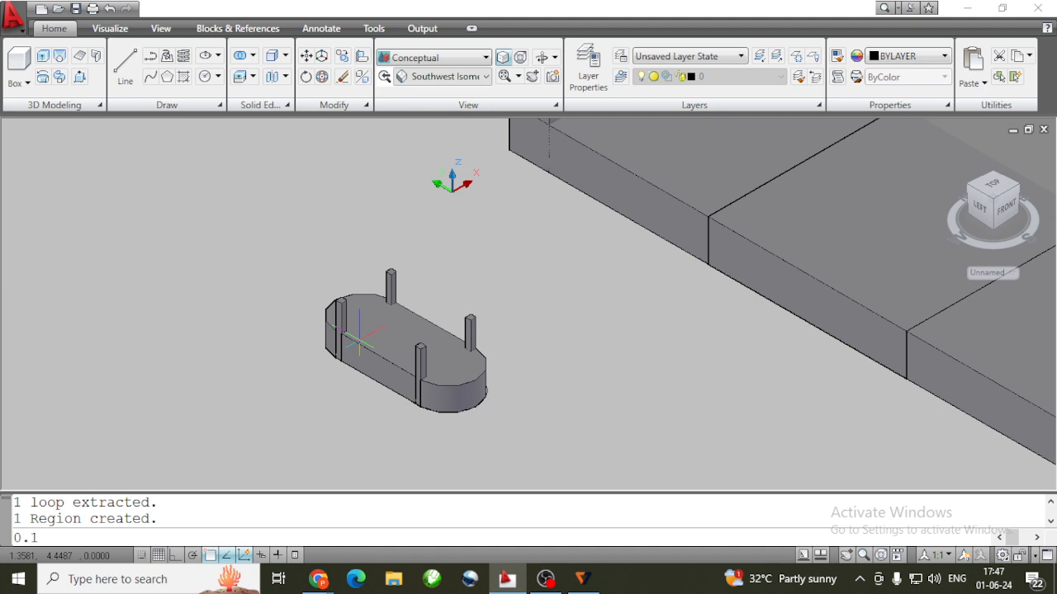
type(".1")
key("Return")
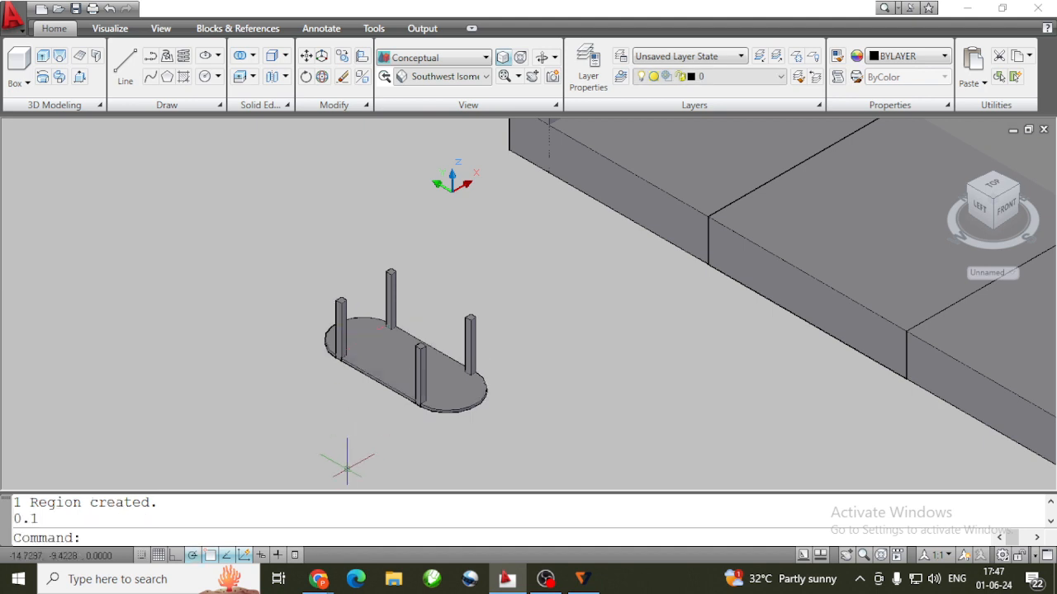
key("Escape")
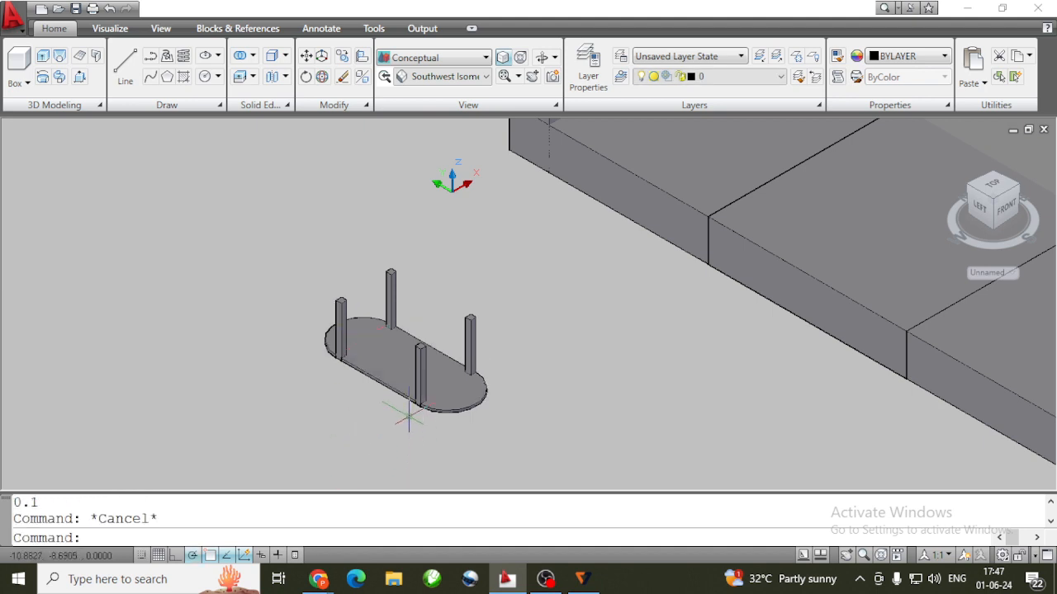
Move the thin round-ended slab from a leg's outer bottom corner to the same leg's outer top corner as the tabletop
scroll(408, 416, "up", 5)
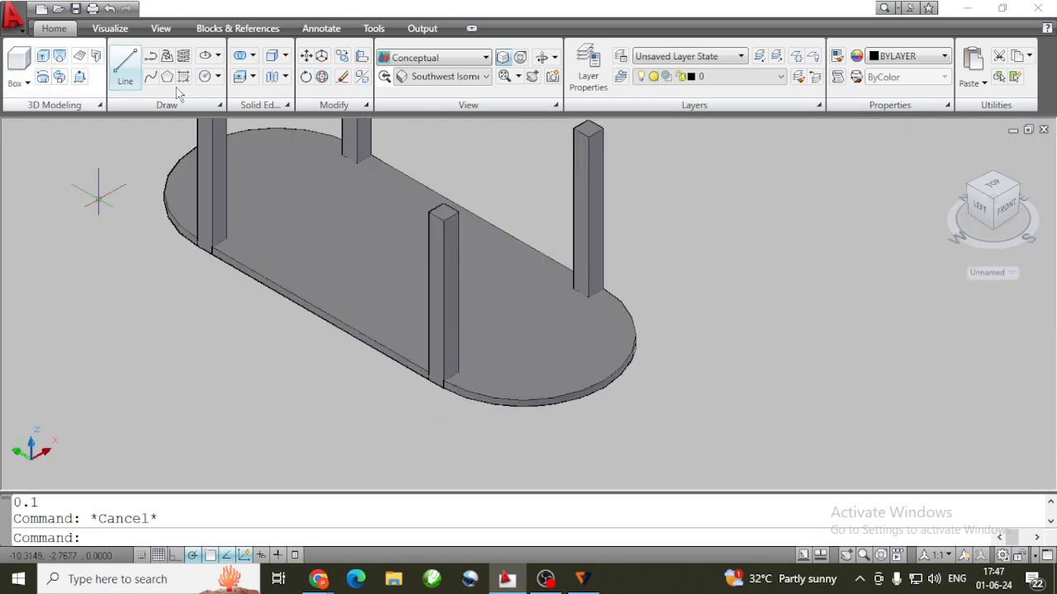
left_click(398, 310)
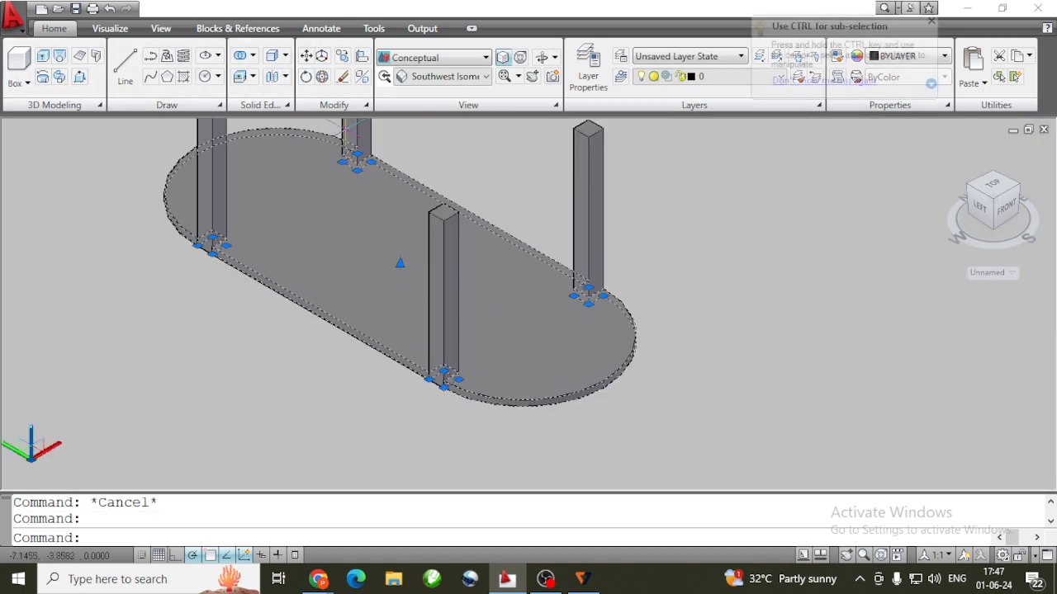
left_click(306, 55)
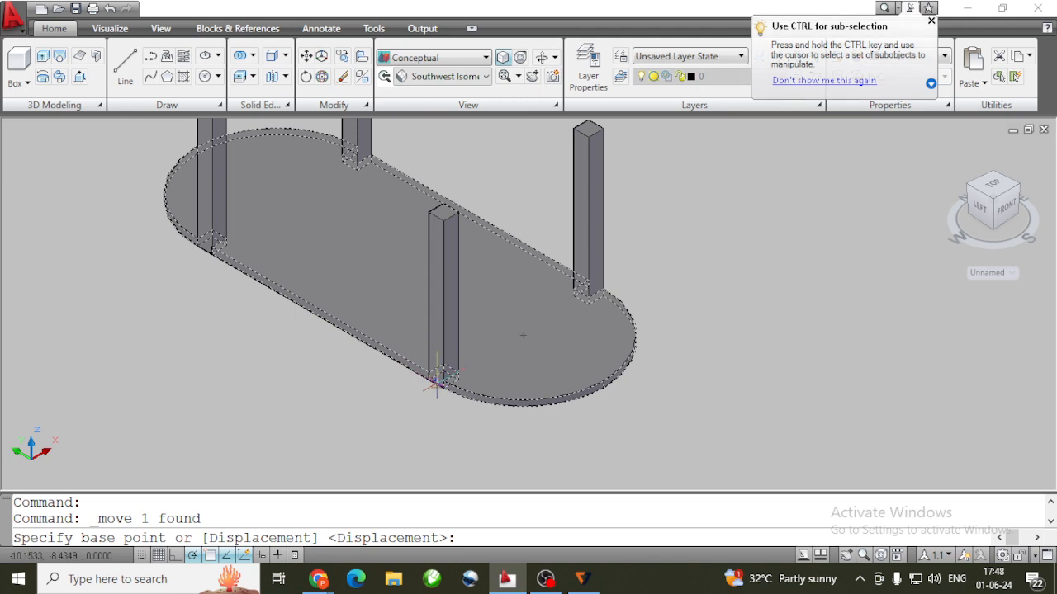
left_click(440, 378)
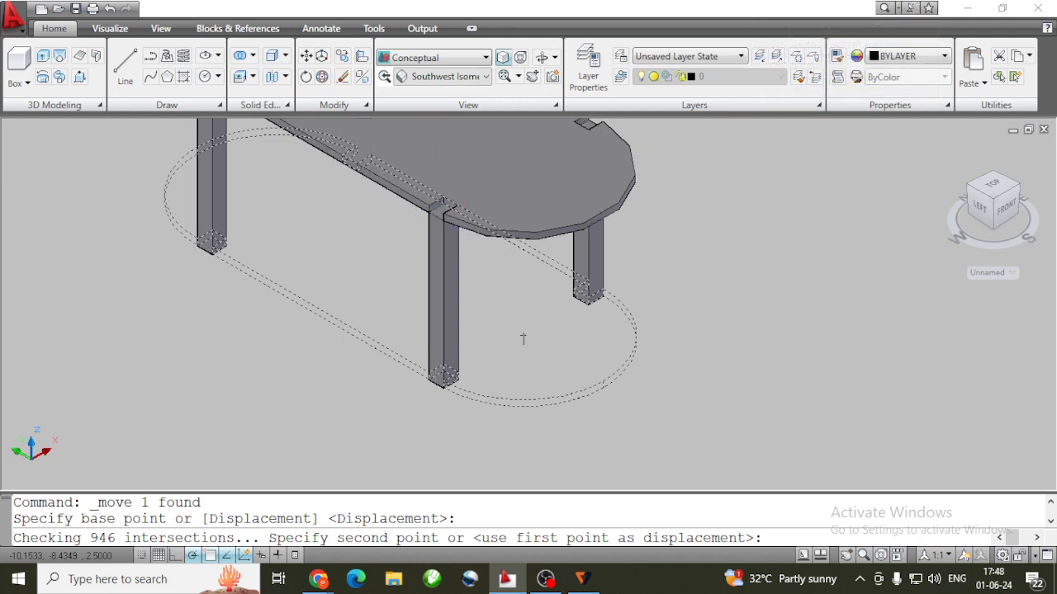
left_click(438, 219)
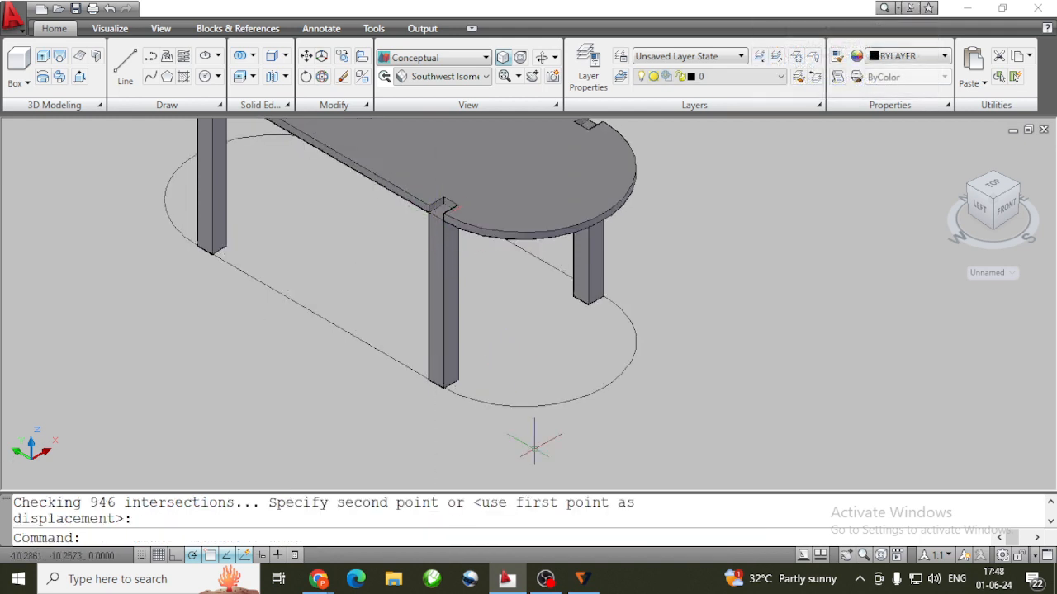
scroll(536, 442, "down", 4)
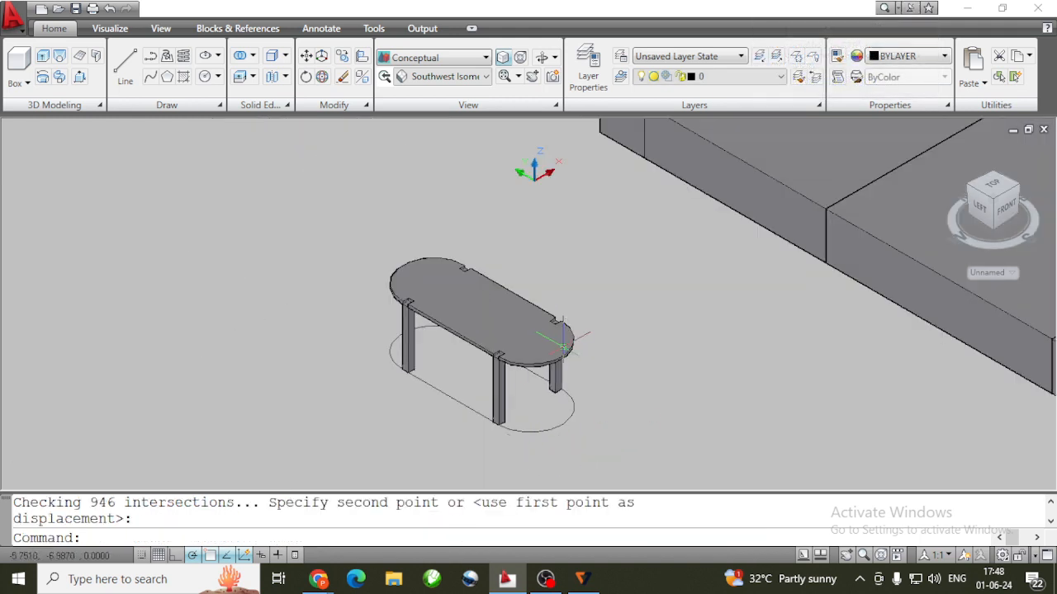
left_click(582, 324)
key("Escape")
scroll(592, 264, "up", 4)
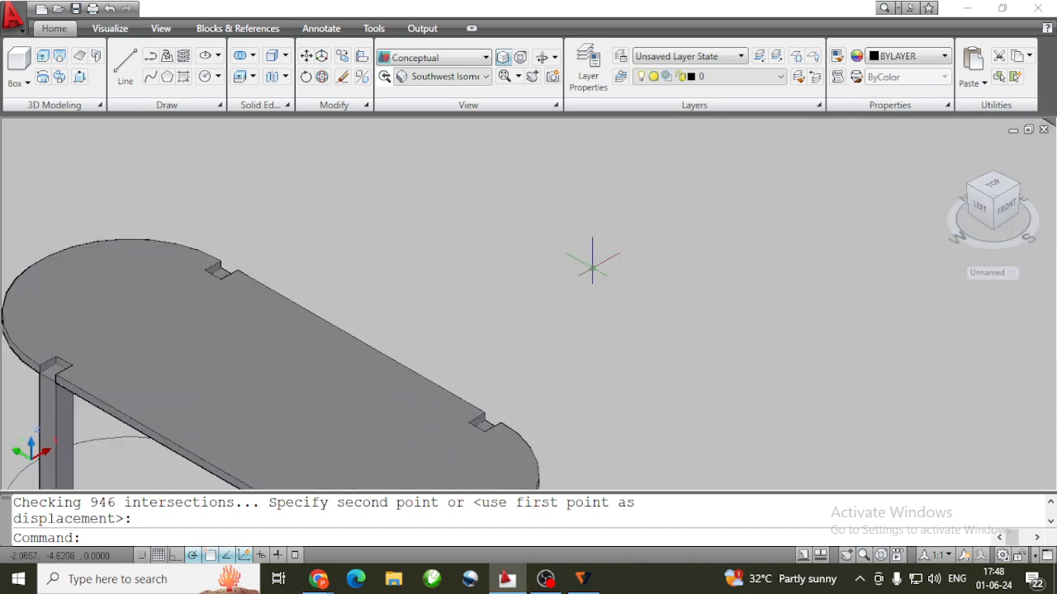
Move the notched tabletop slab down by its thickness, from its upper edge corner to the lower corner at the front leg
scroll(592, 265, "down", 2)
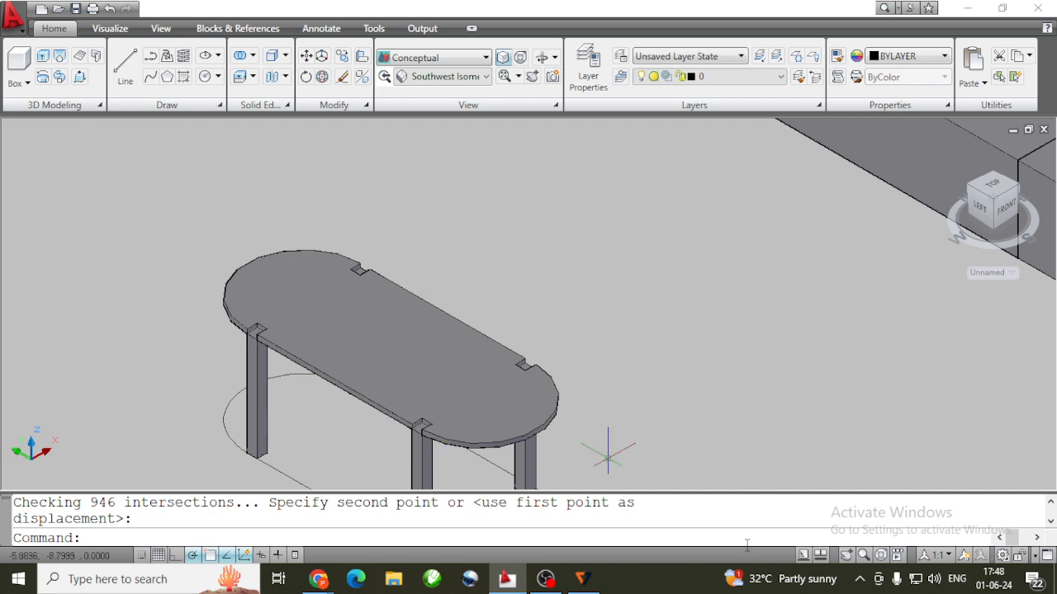
middle_click_drag(517, 453, 555, 363)
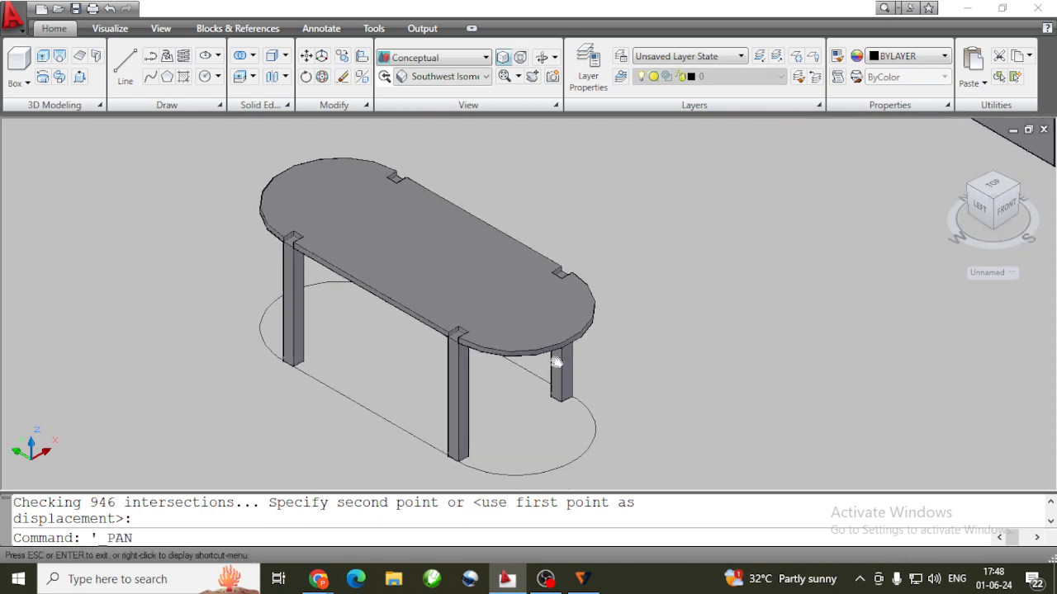
scroll(465, 350, "up", 6)
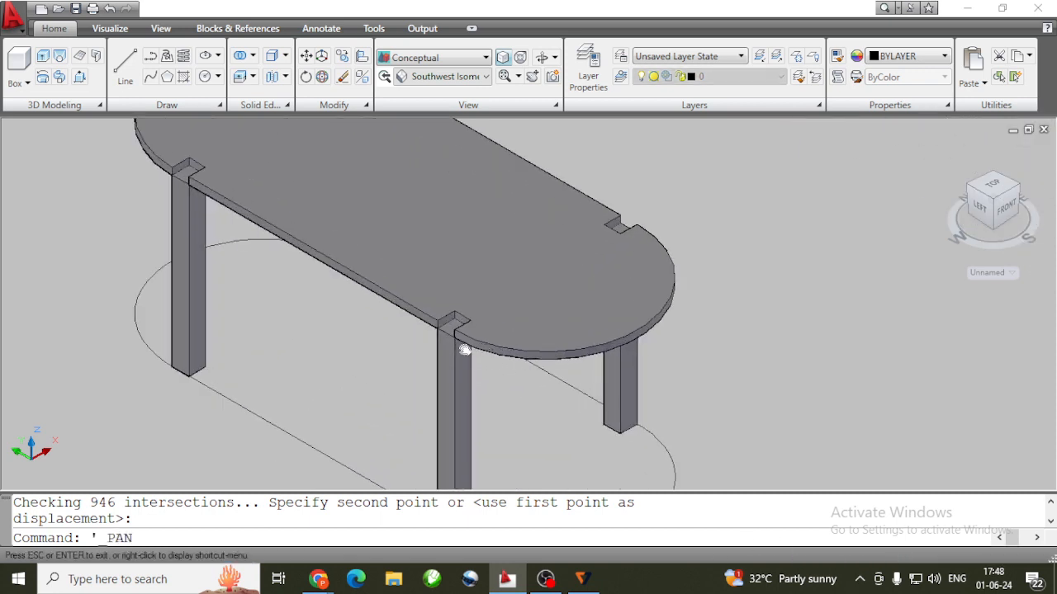
scroll(465, 350, "up", 2)
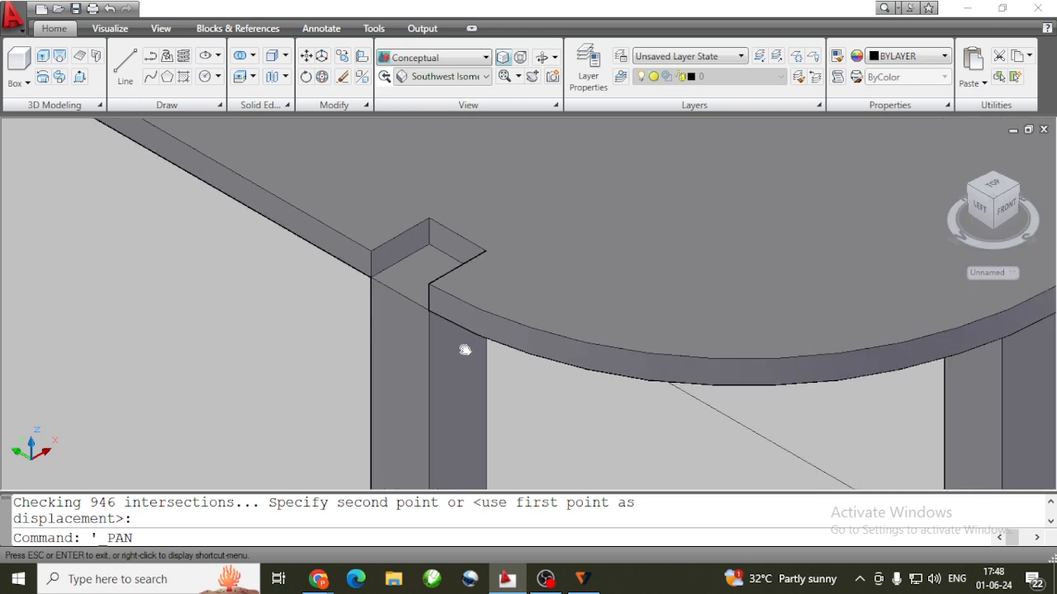
key("Escape")
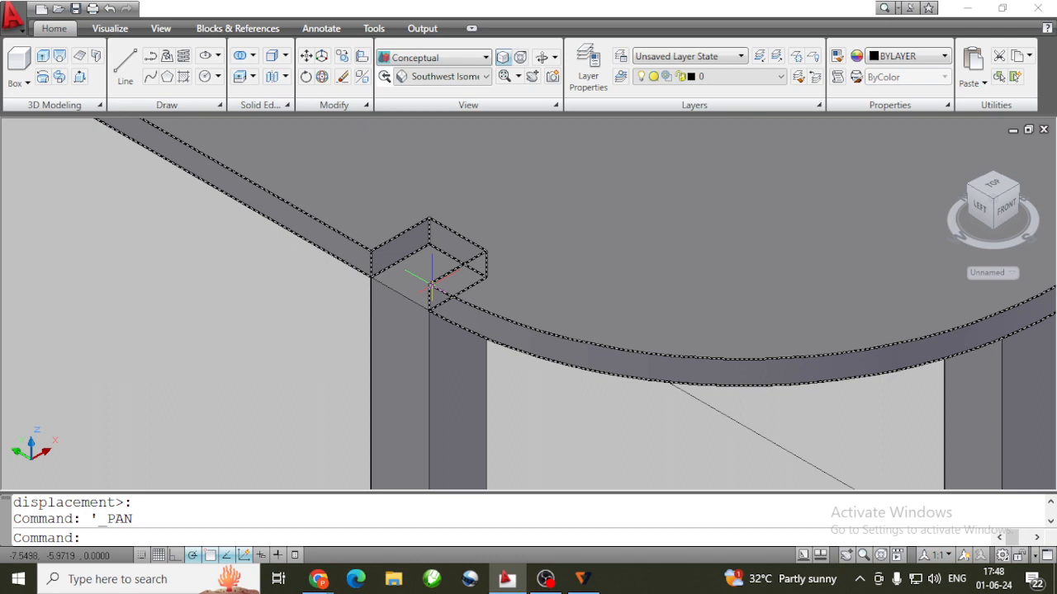
left_click(430, 288)
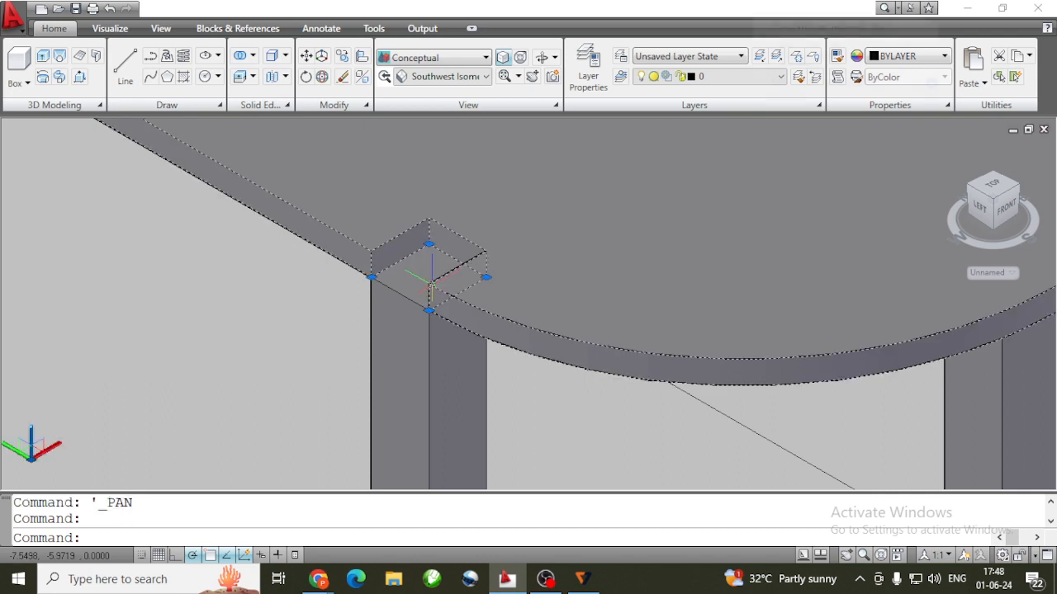
left_click(306, 55)
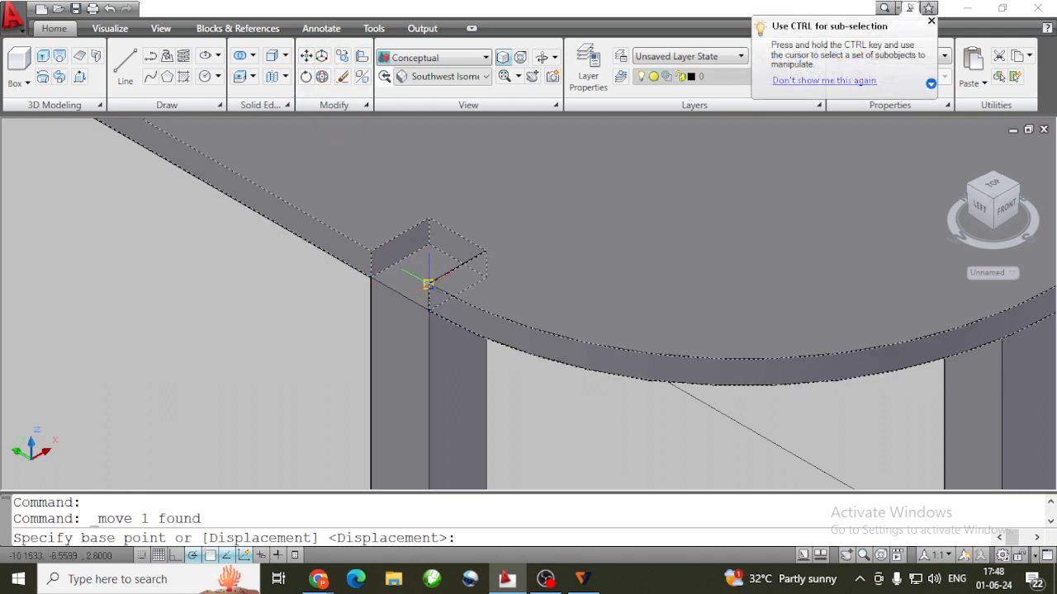
left_click(427, 285)
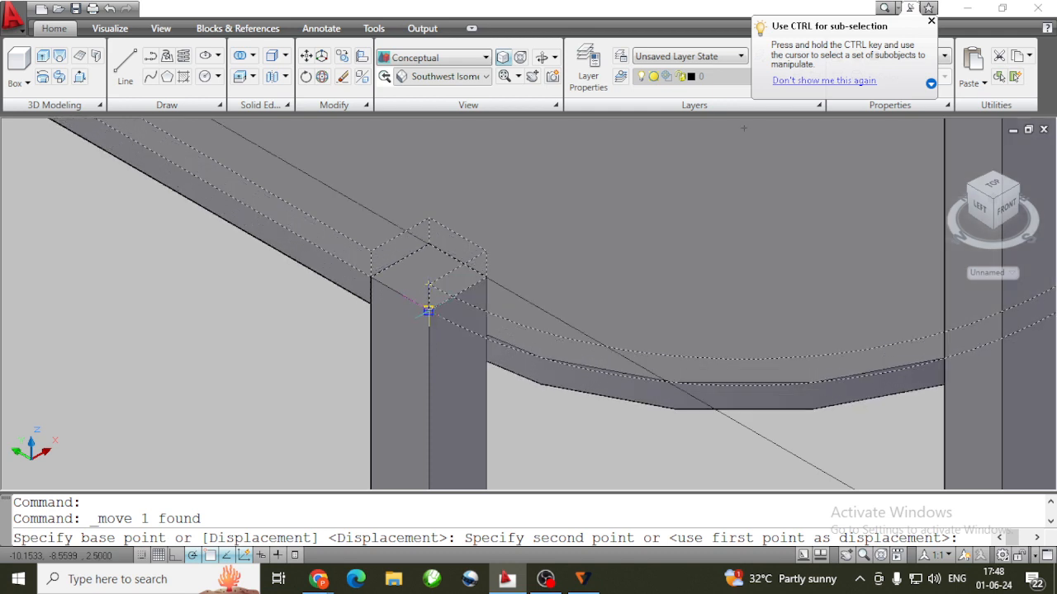
left_click(428, 309)
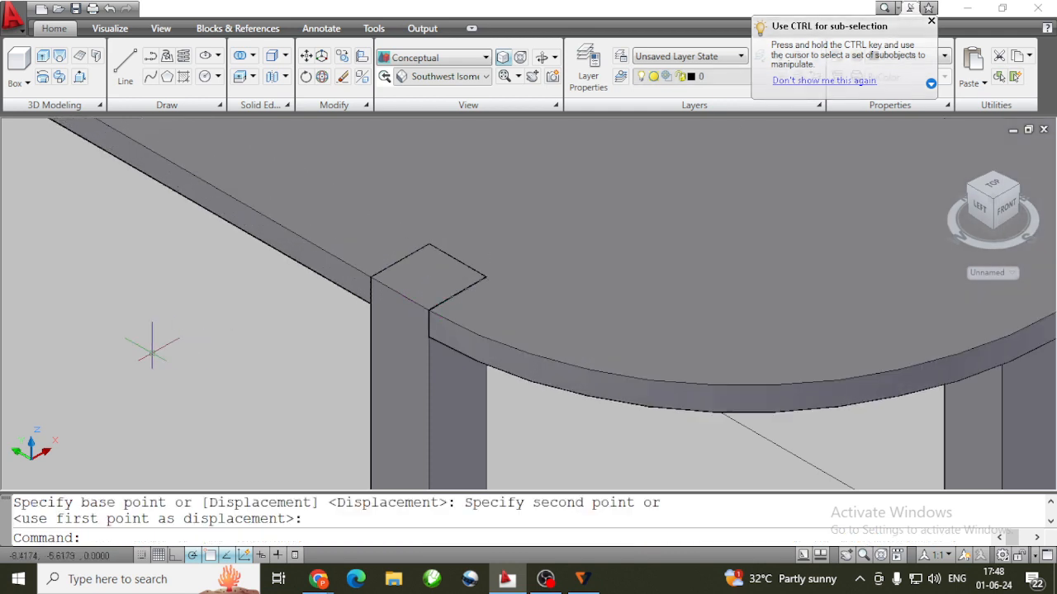
key("Escape")
Delete the notched tabletop slab, keeping the four legs and the round-ended outline
scroll(164, 392, "down", 4)
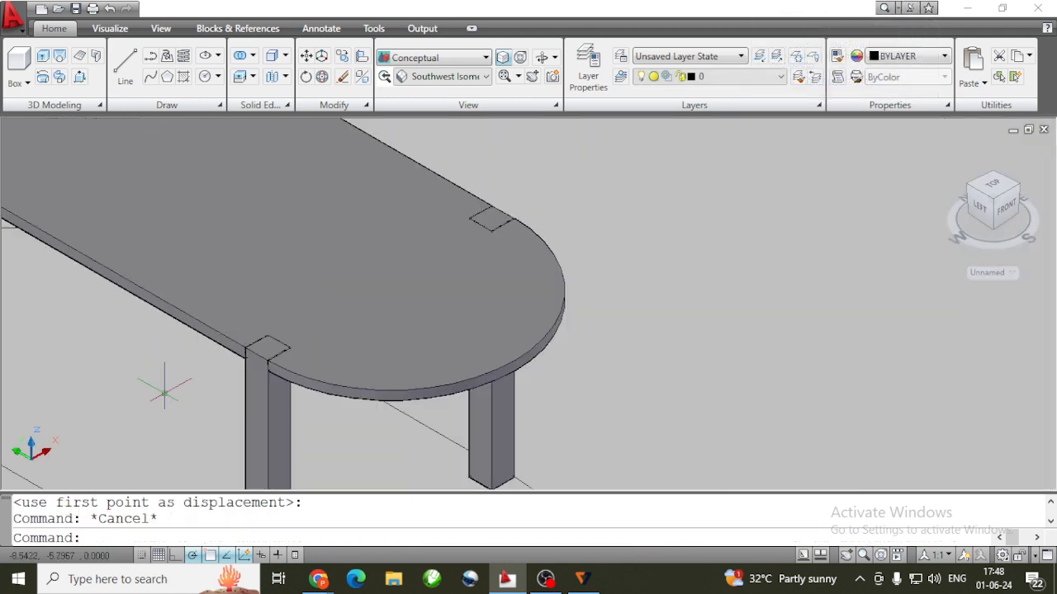
scroll(164, 393, "down", 6)
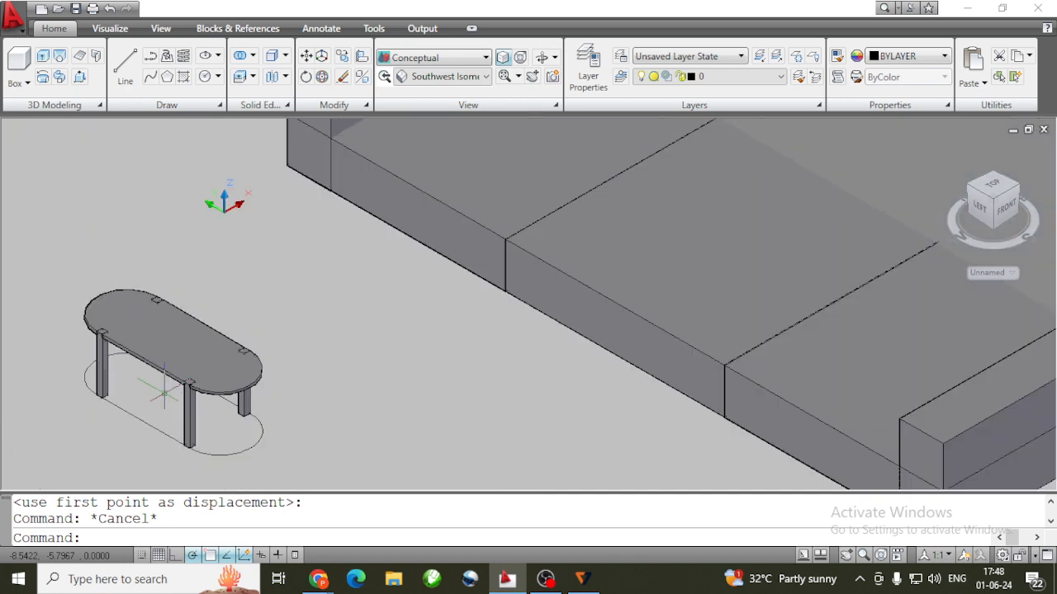
left_click(238, 450)
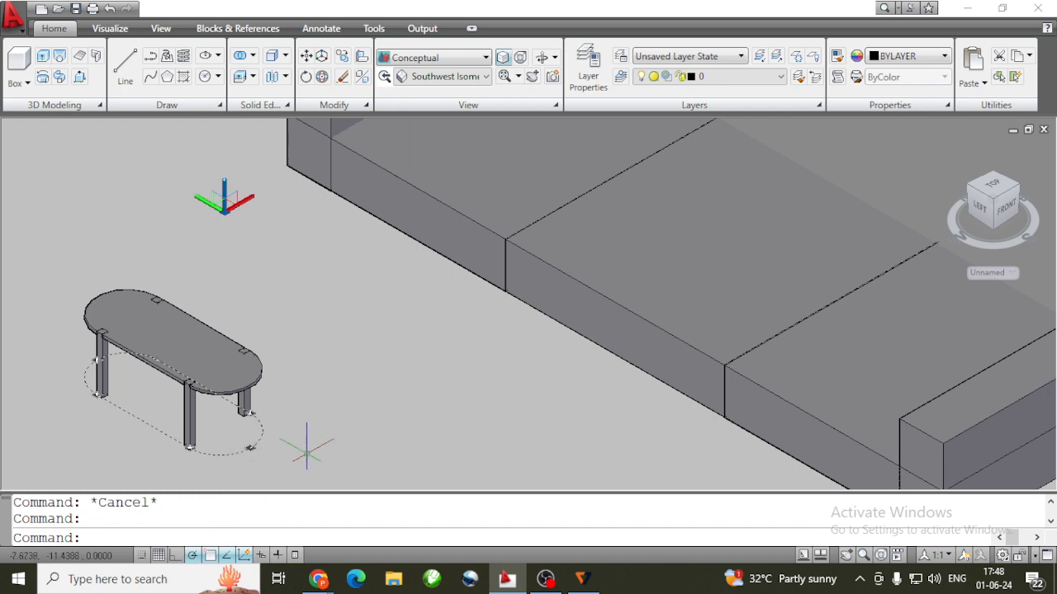
scroll(123, 438, "up", 4)
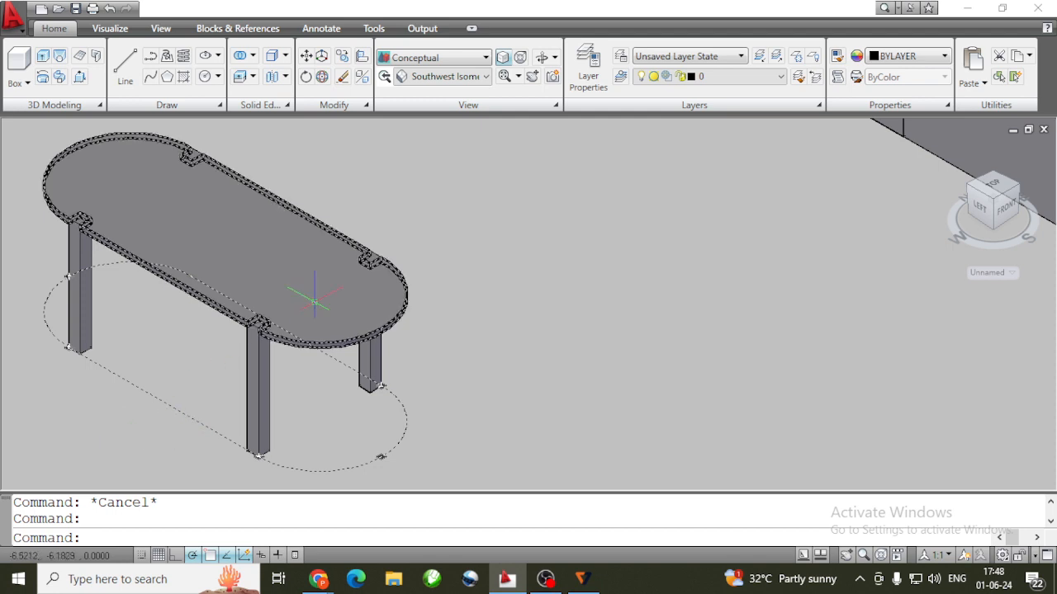
key("Escape")
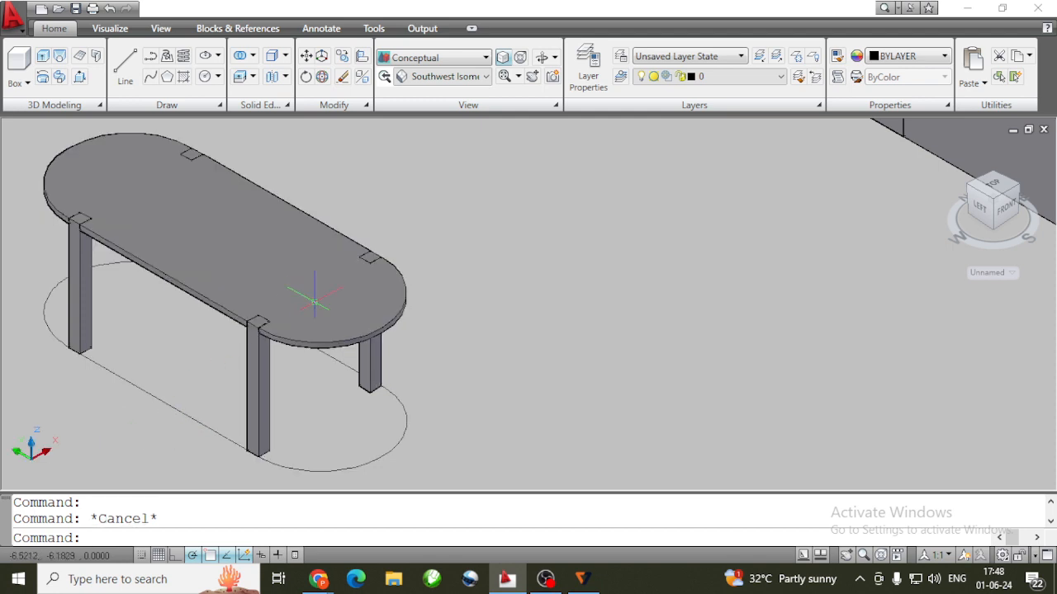
left_click(315, 302)
key("Delete")
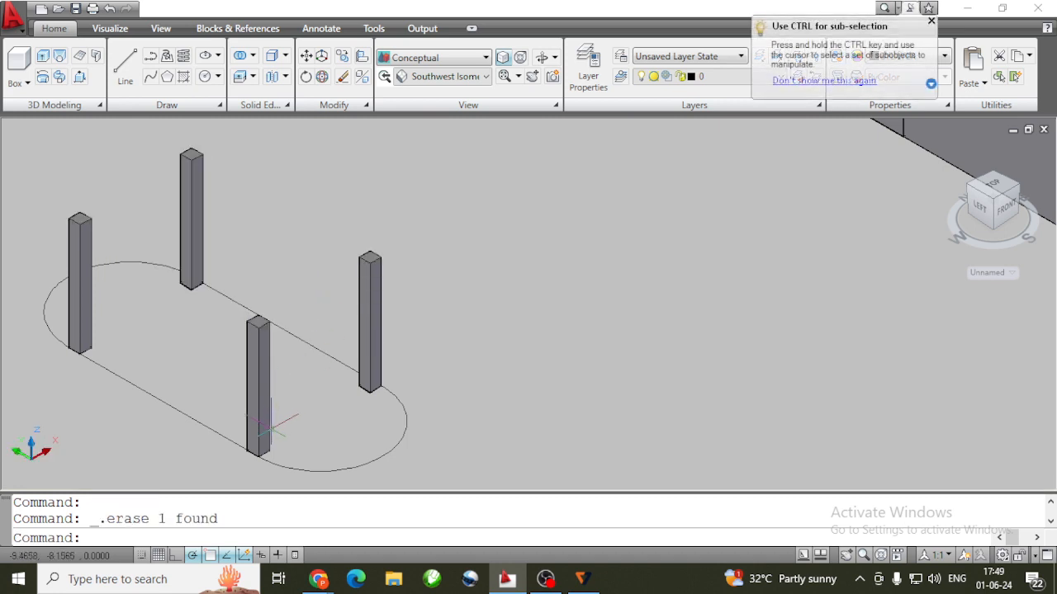
Move the round-ended outline from the front leg's outer bottom corner to the same leg's outer top corner
left_click(220, 433)
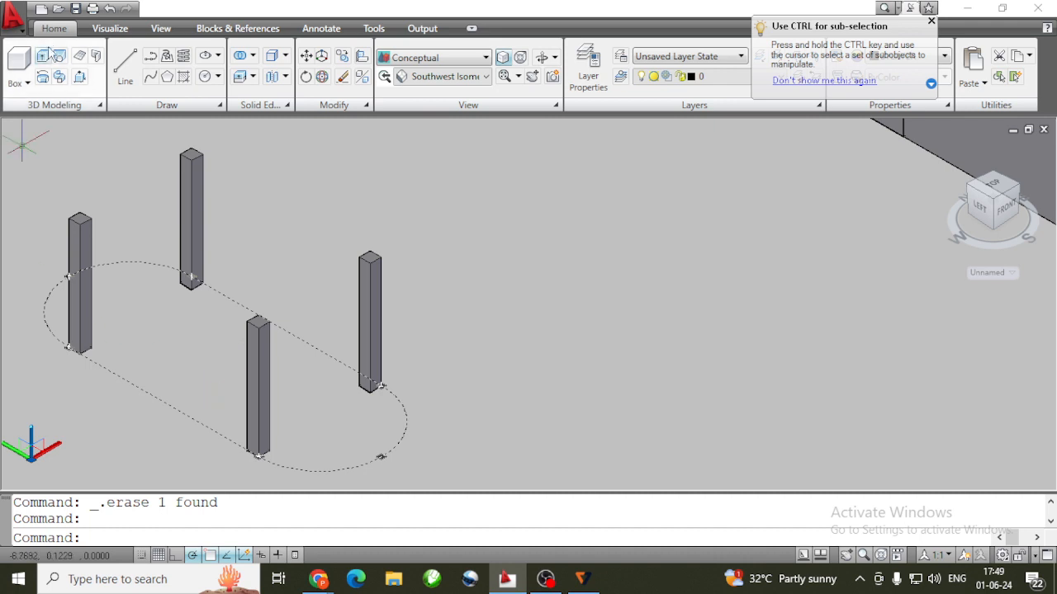
left_click(305, 55)
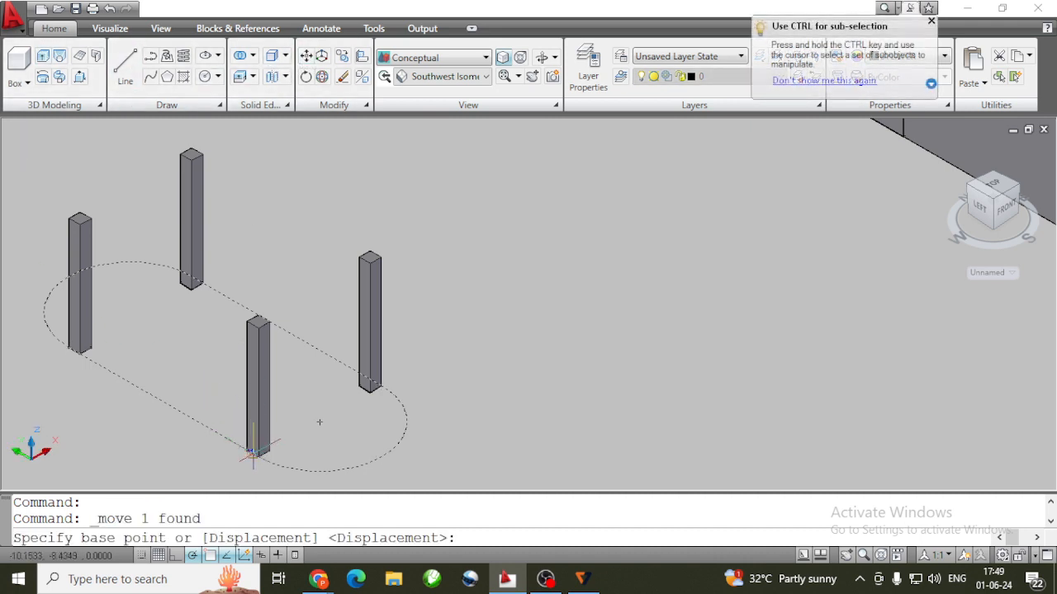
left_click(254, 453)
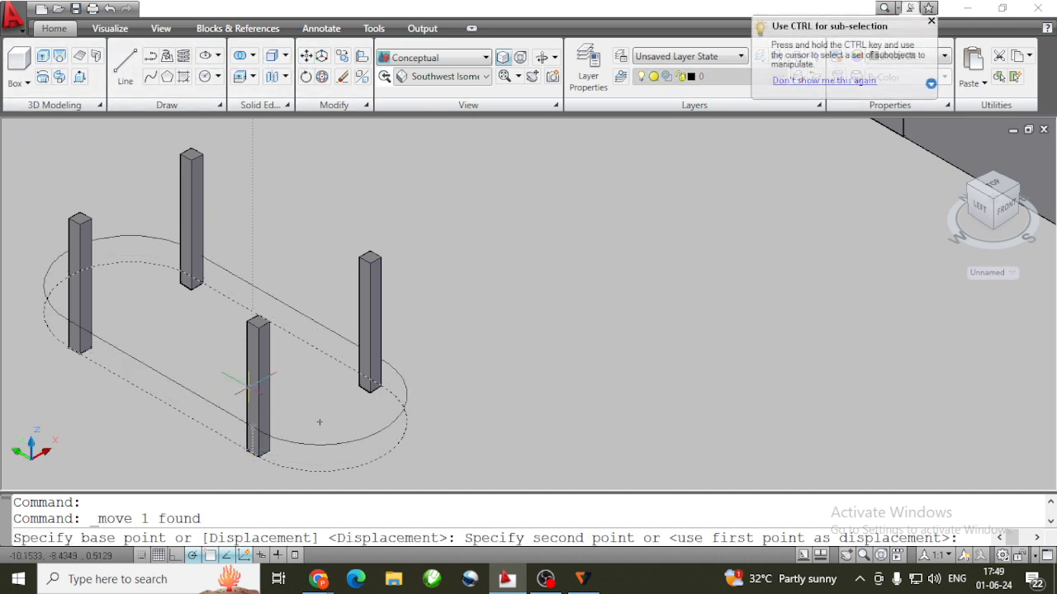
left_click(255, 323)
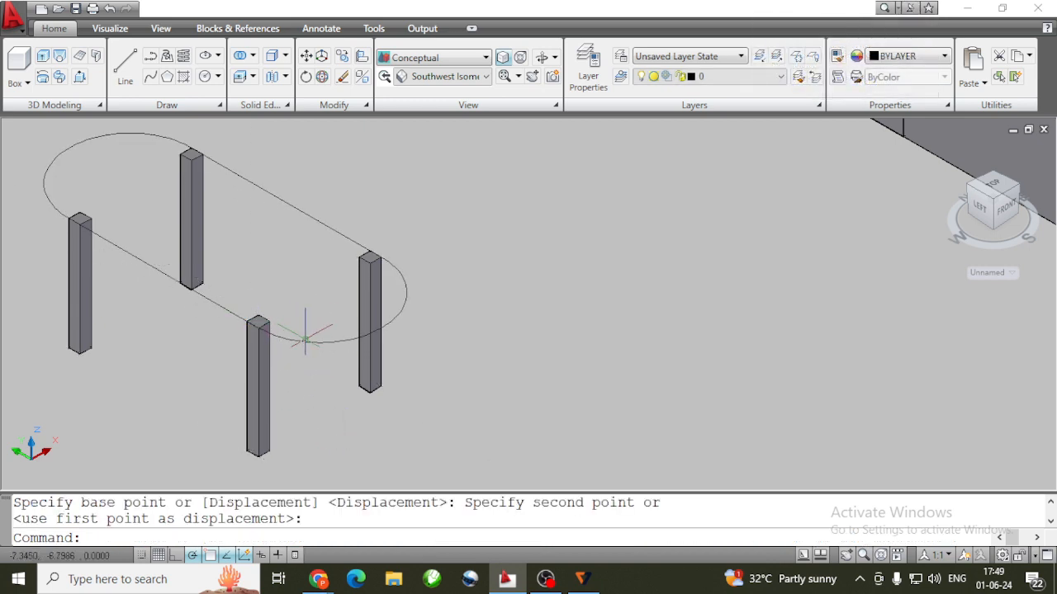
Try to press-pull the area inside the raised outline upward by 0.1, and undo it
left_click(80, 77)
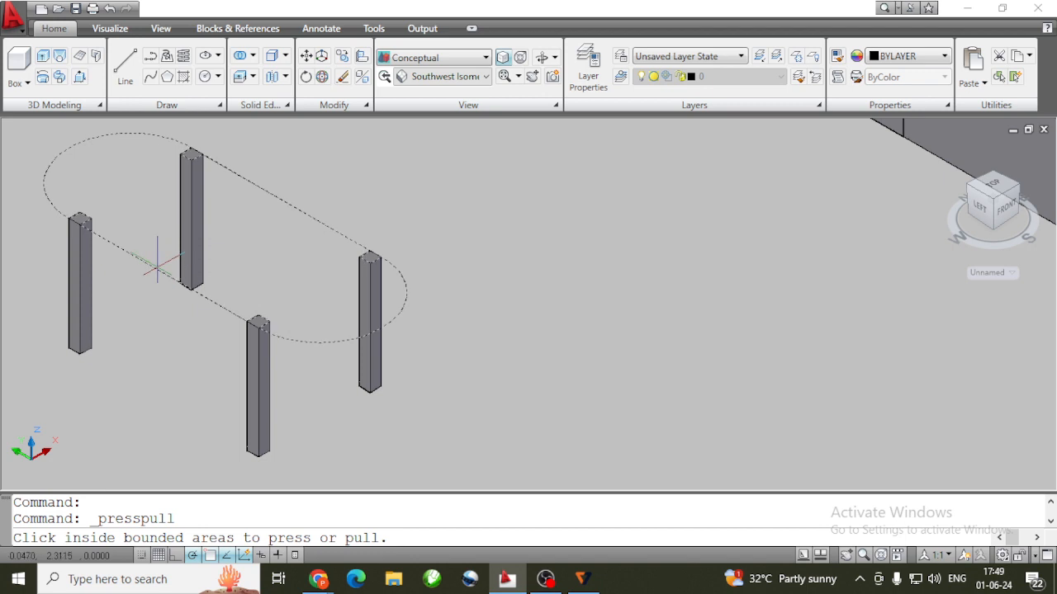
left_click(157, 258)
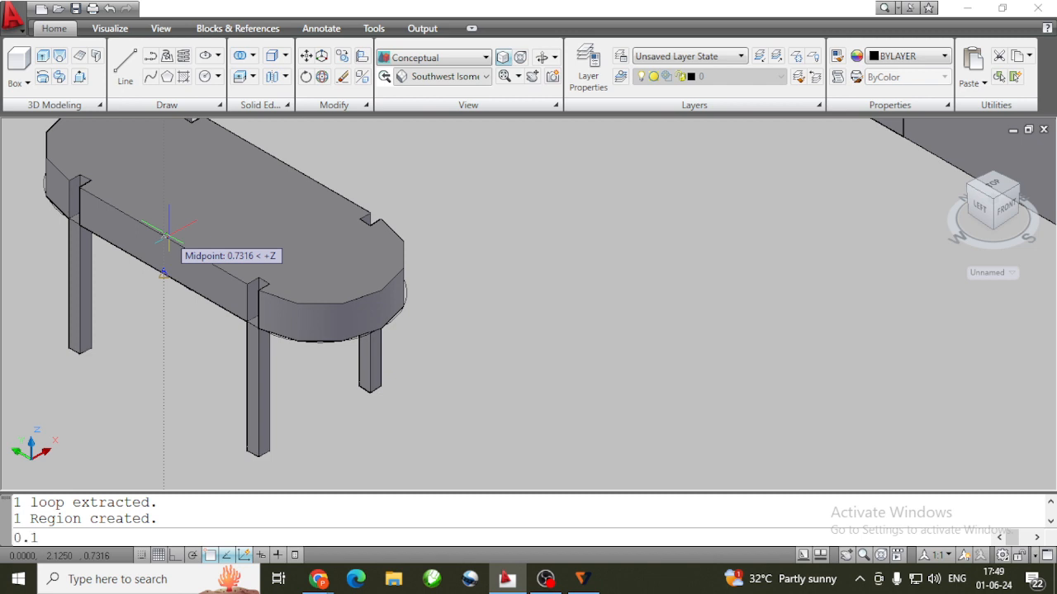
key("Return")
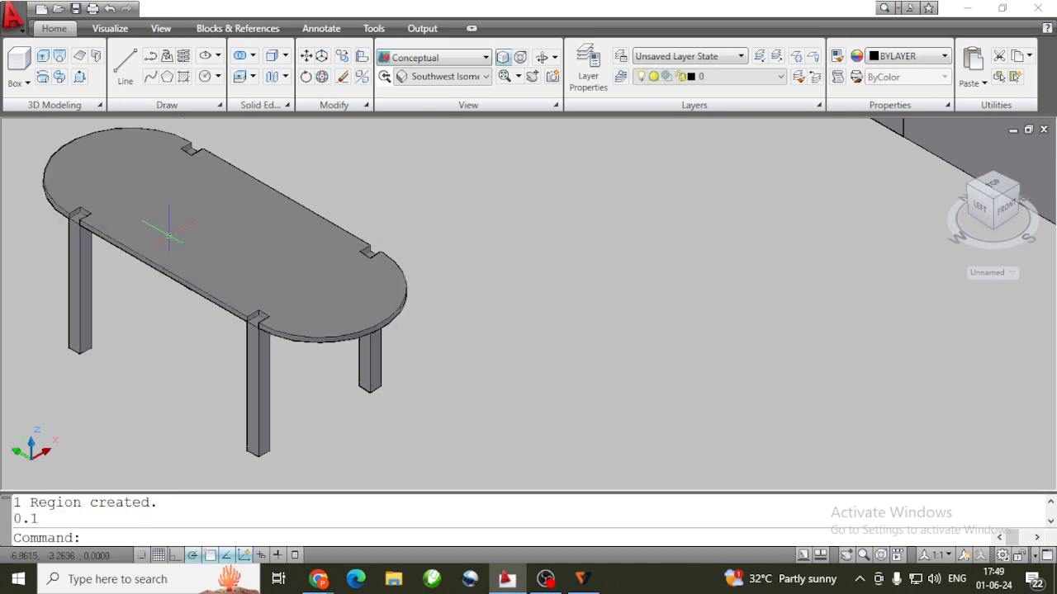
key("ctrl+z")
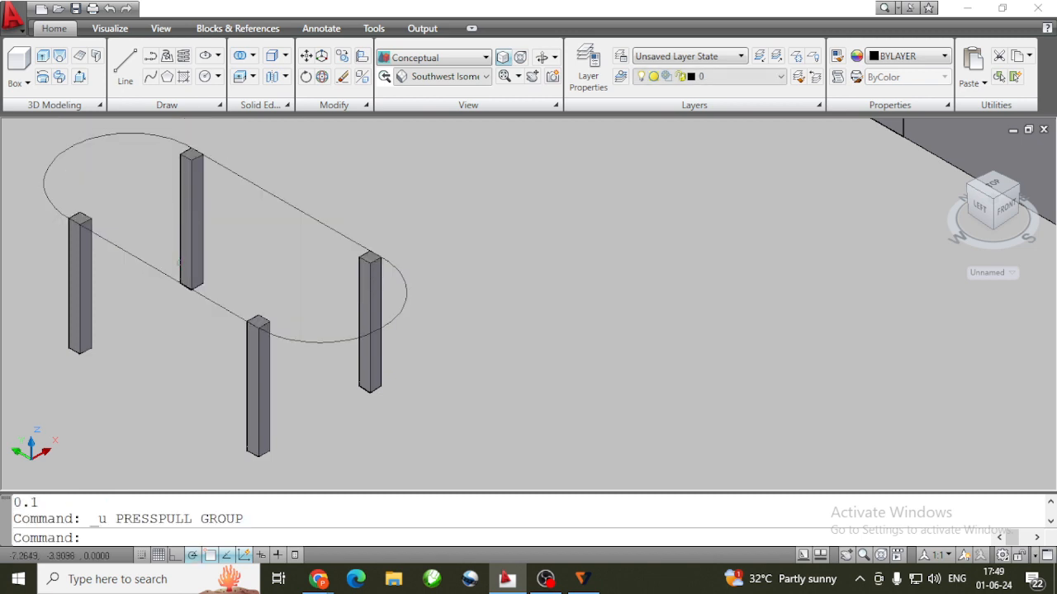
Extrude the raised round-ended outline upward by 0.1 as a solid tabletop covering the legs
left_click(198, 295)
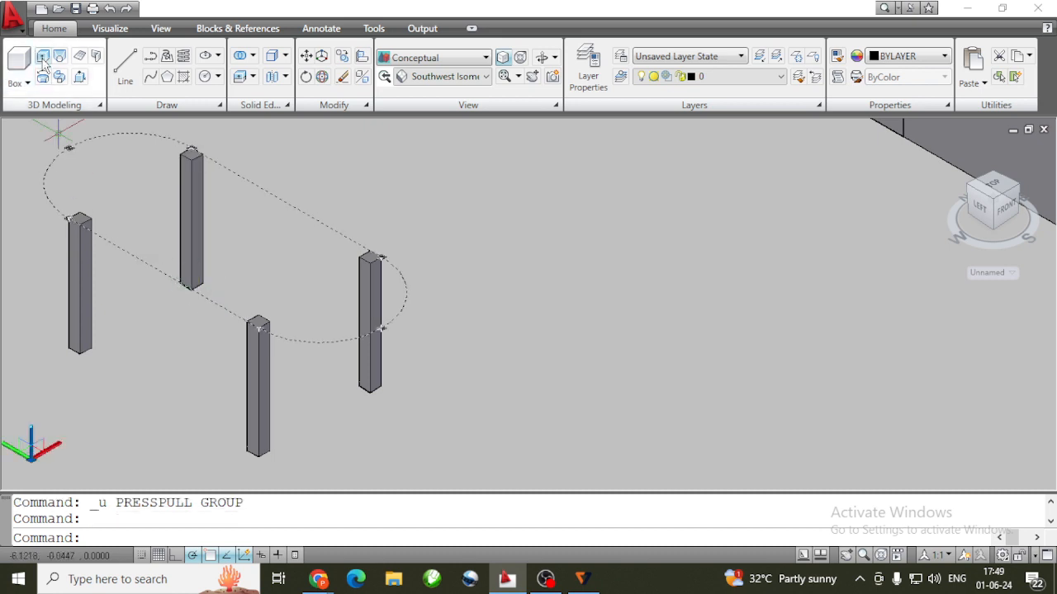
left_click(43, 56)
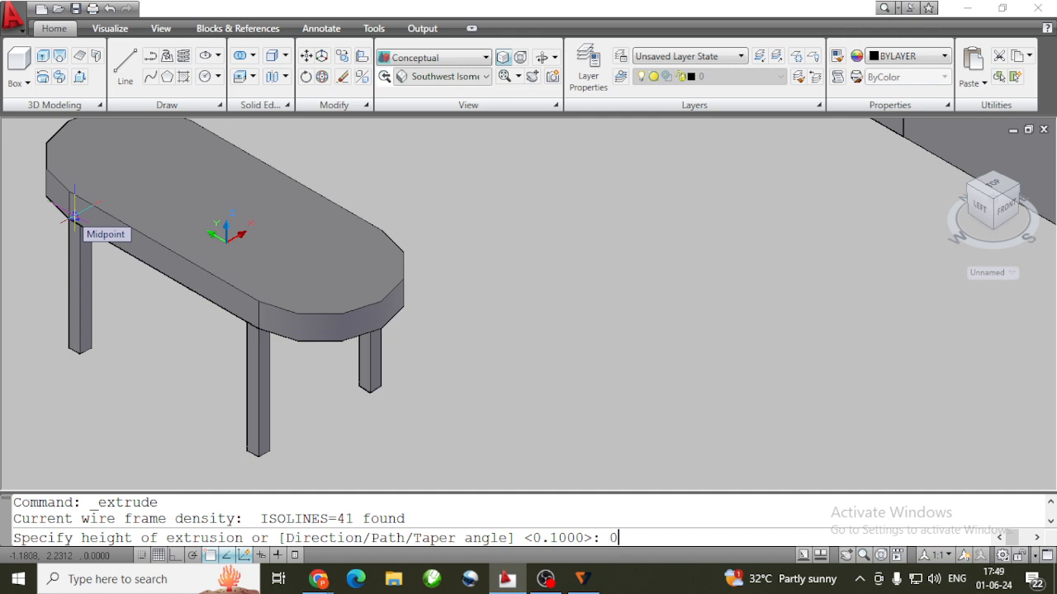
type("0.1")
key("Return")
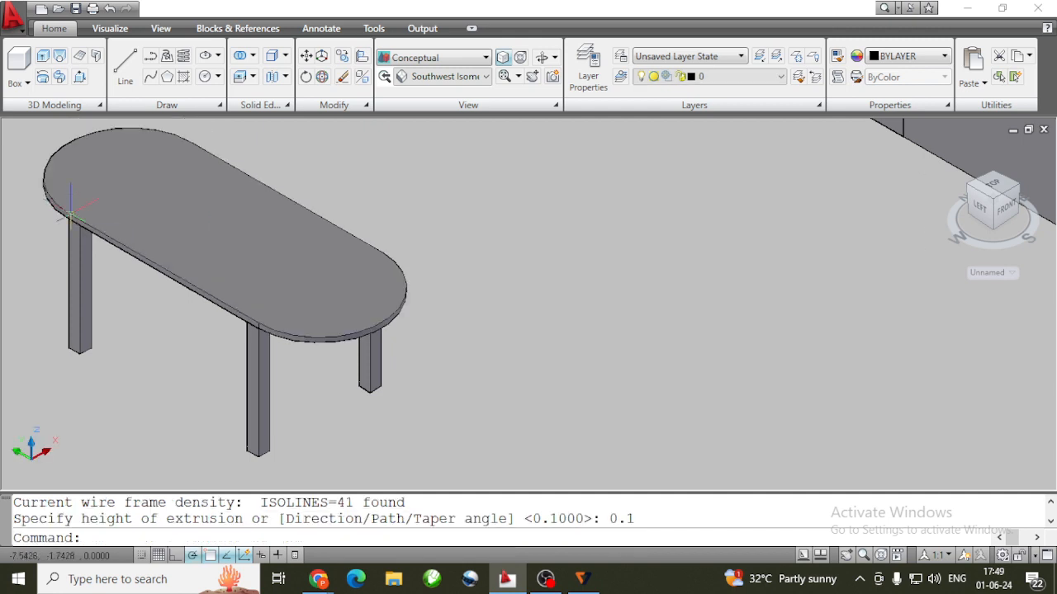
key("Escape")
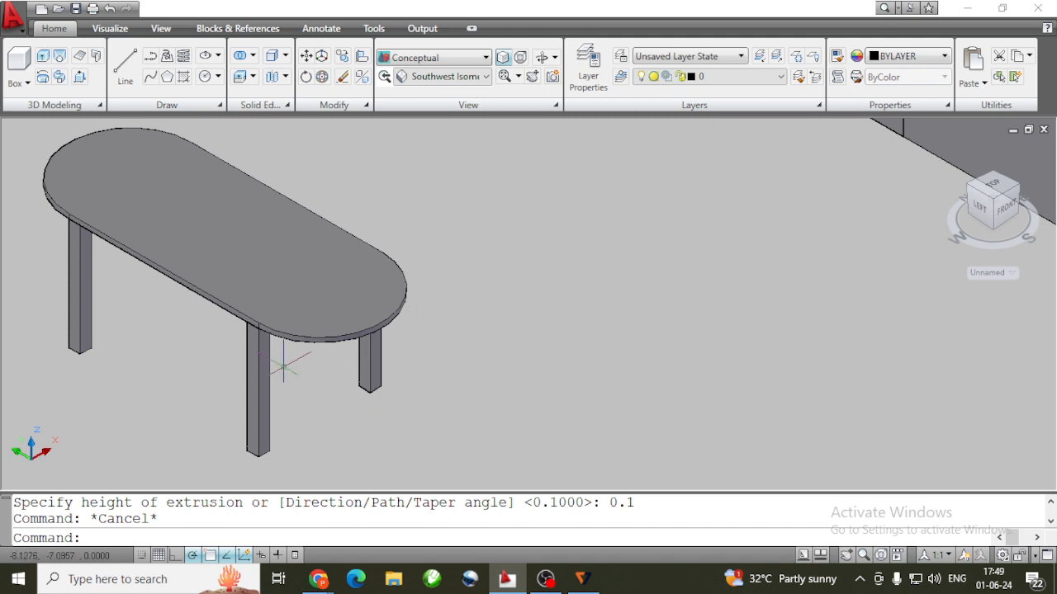
Try to press-pull the side faces along the tabletop's edge, on the straight side and the rounded end
scroll(284, 360, "up", 3)
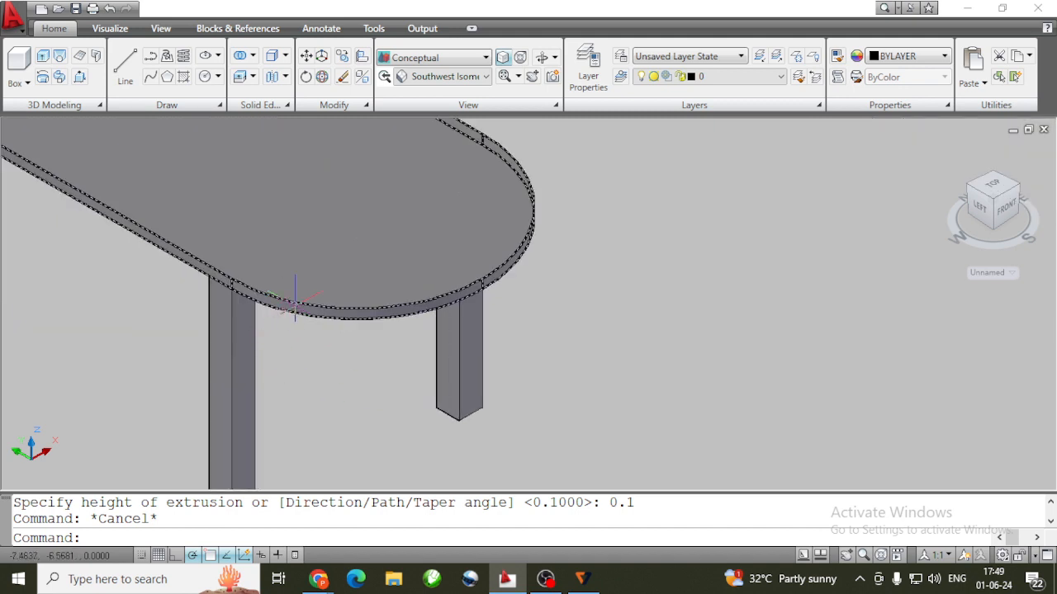
left_click(79, 76)
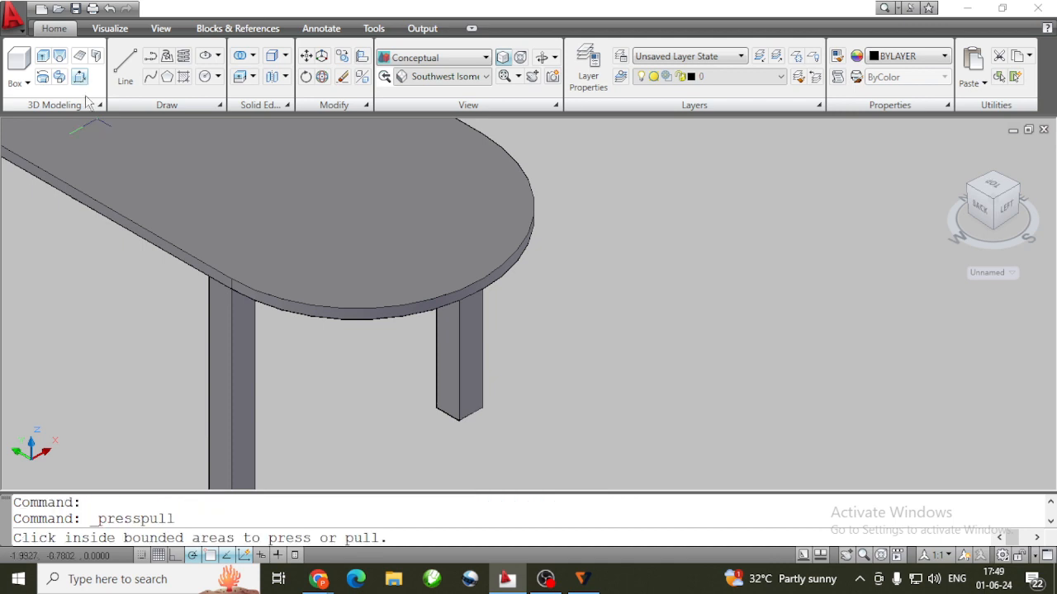
left_click(181, 248)
left_click(256, 291)
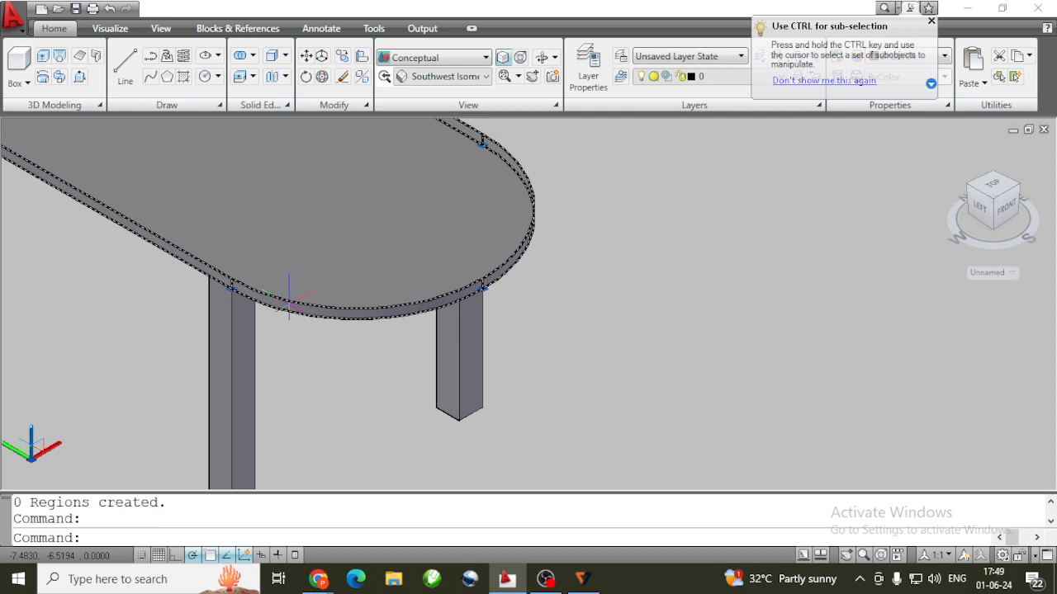
left_click(80, 76)
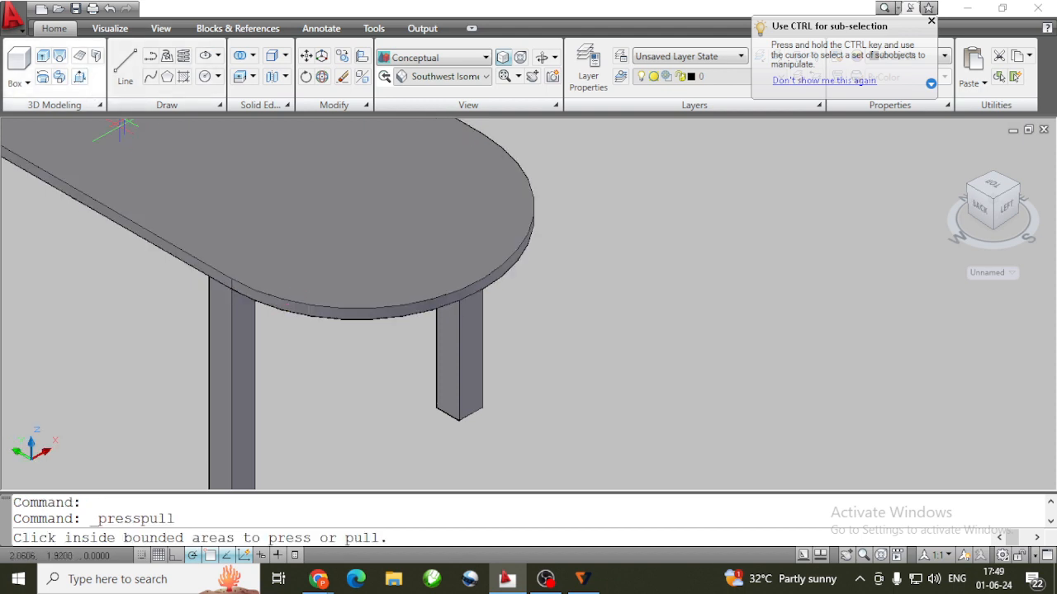
left_click(324, 307)
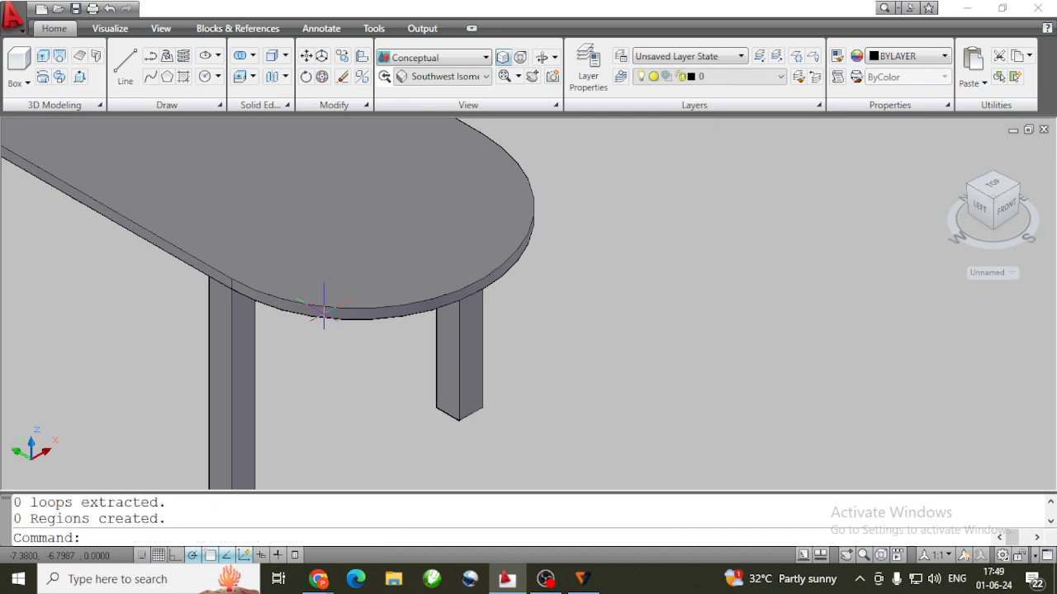
scroll(323, 308, "down", 3)
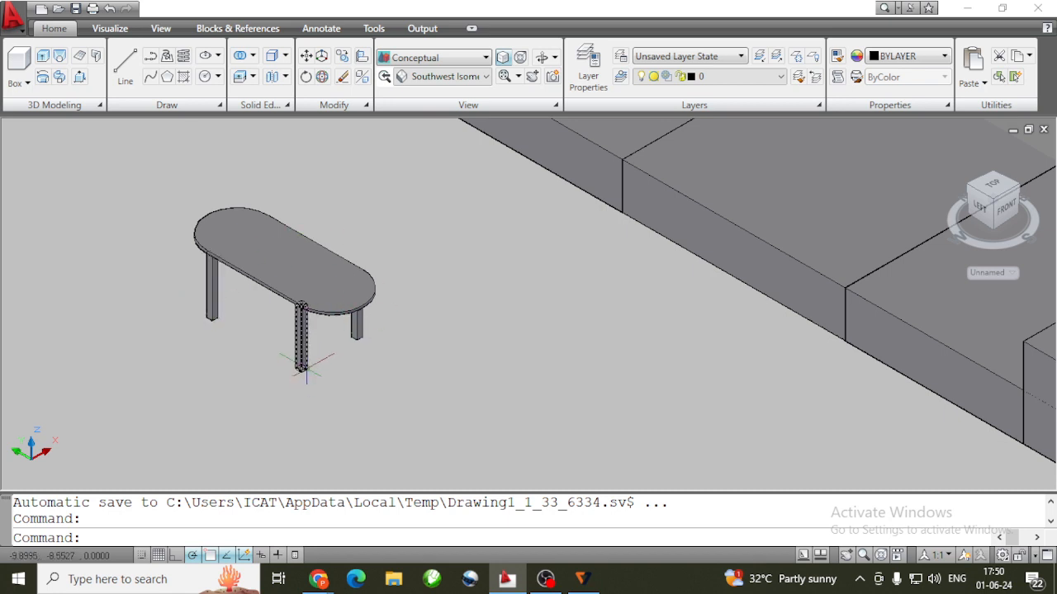
scroll(306, 364, "up", 10)
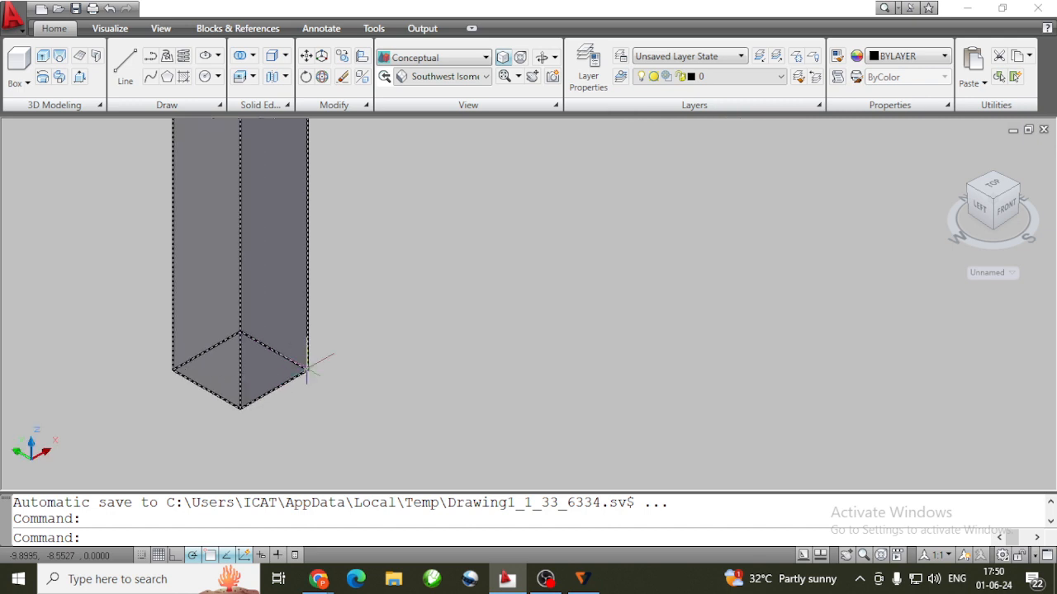
key("Escape")
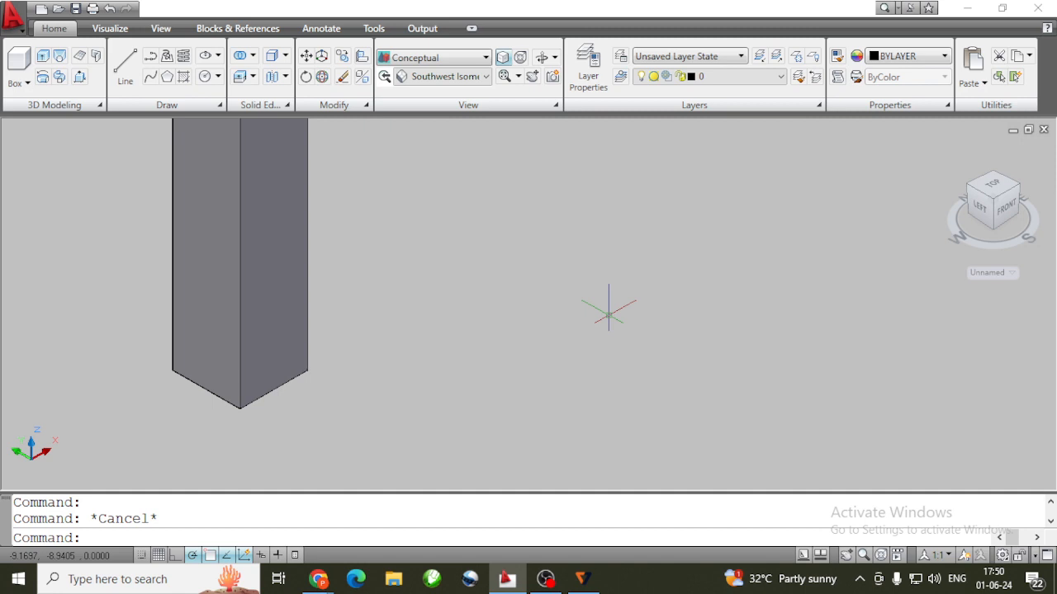
Set the Fillet command to a radius of 0.1 with the Trim mode
left_click(333, 105)
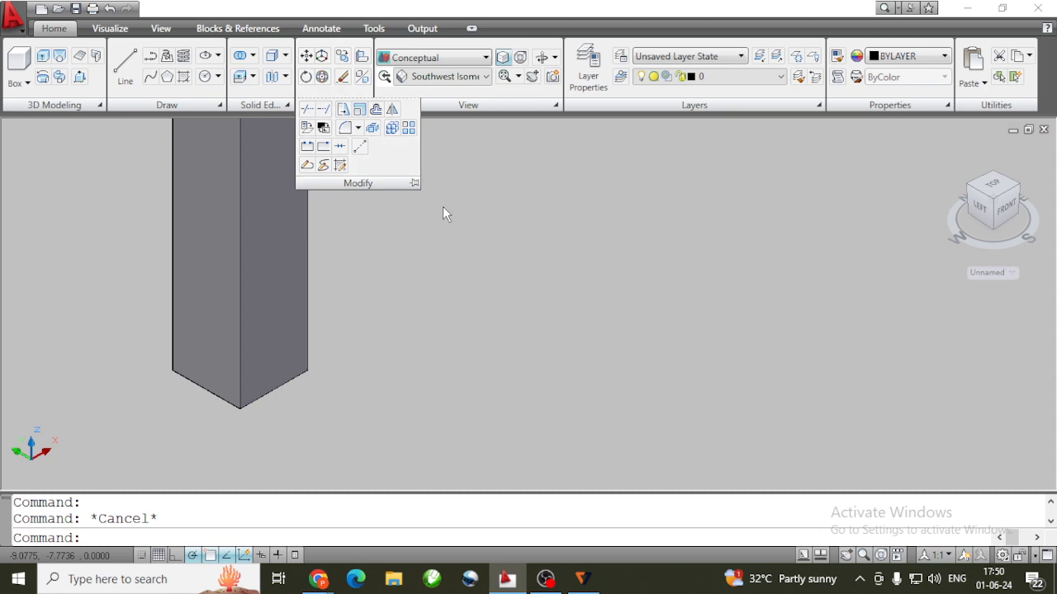
left_click(343, 106)
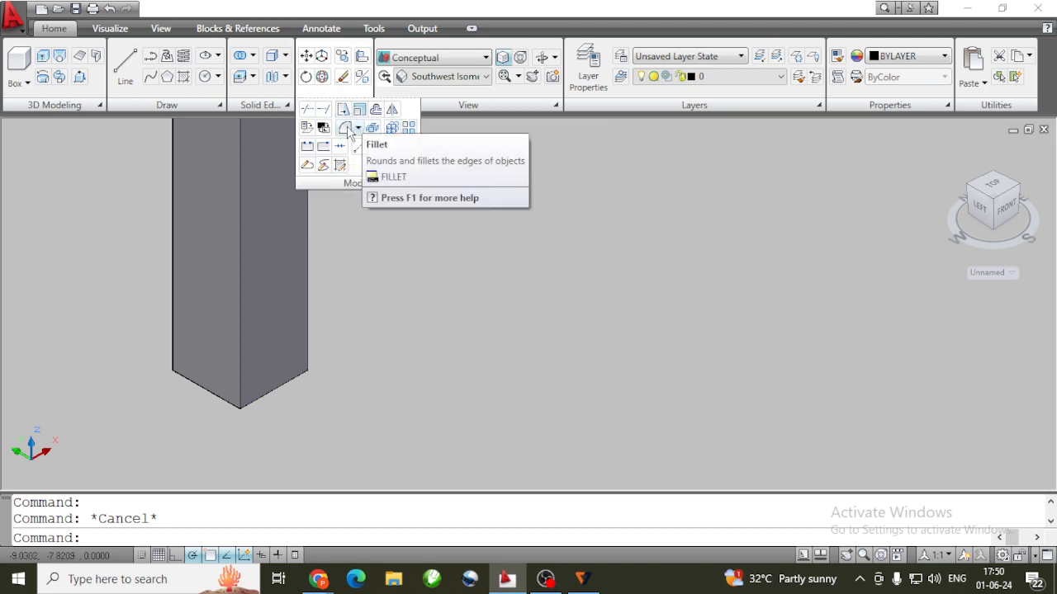
left_click(346, 128)
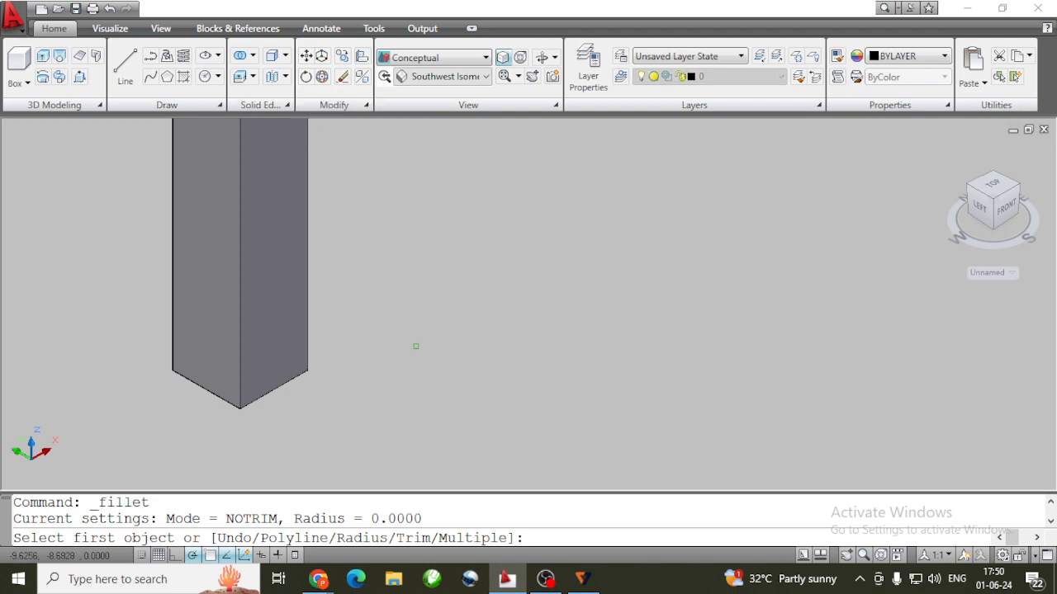
type("r")
key("Return")
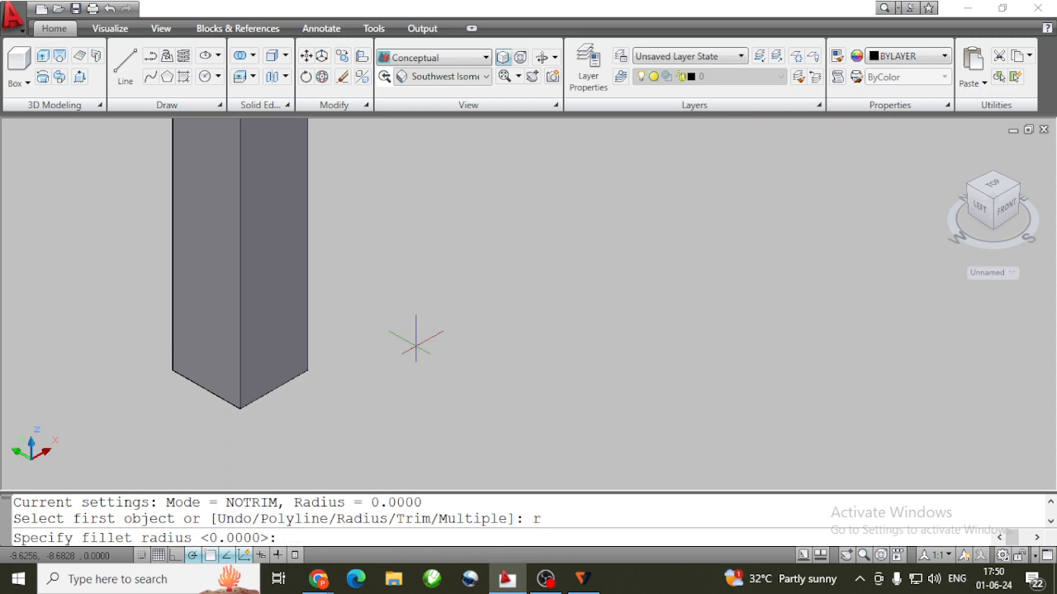
type("0.1")
key("Return")
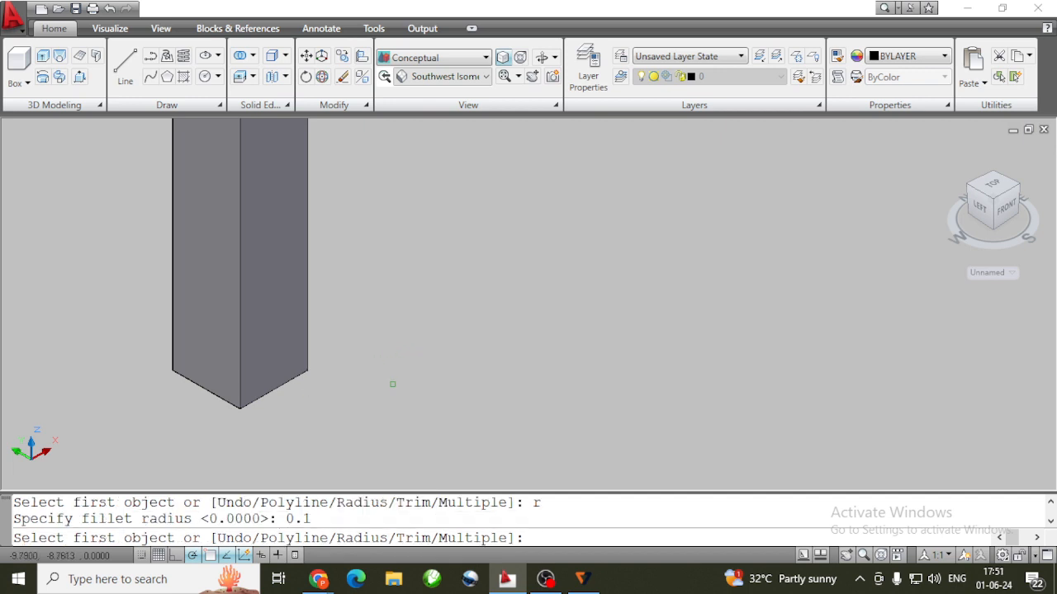
type("t")
key("Return")
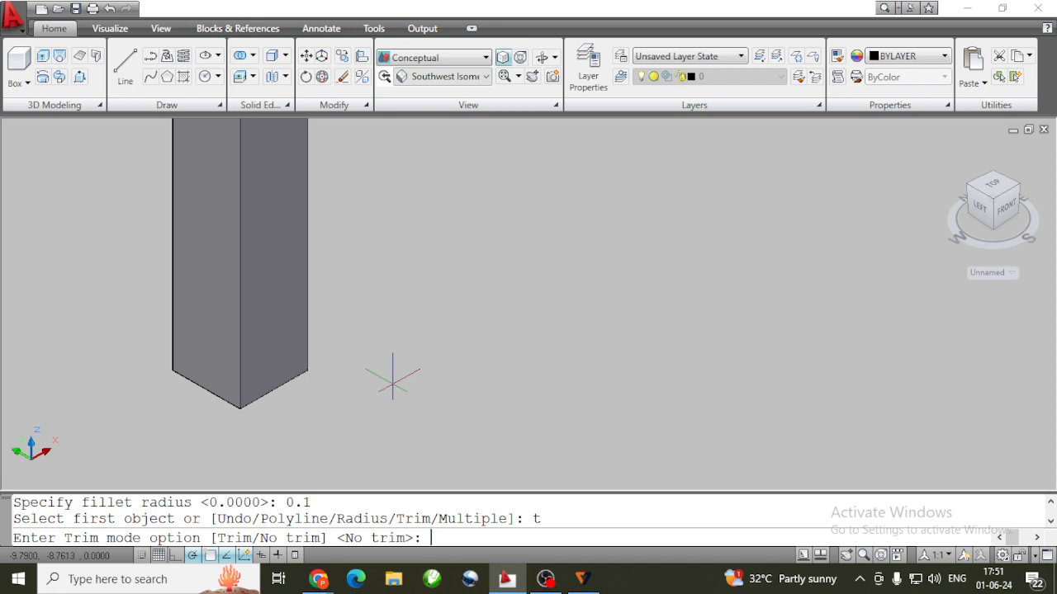
type("t")
key("Return")
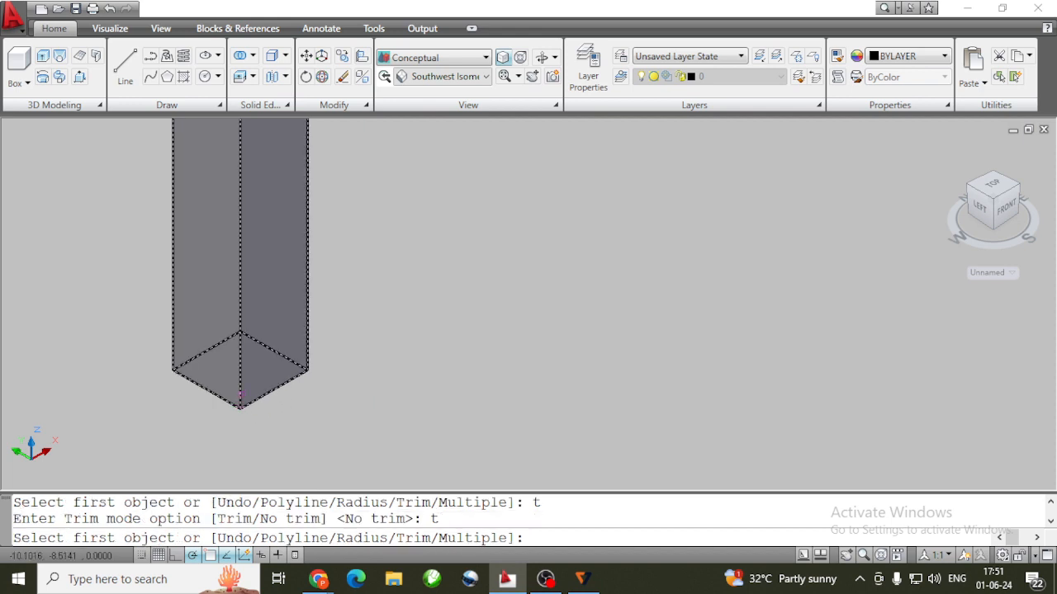
Fillet the front table leg's three visible vertical edges and two bottom edges with a two-point radius of about 0.081
left_click(240, 395)
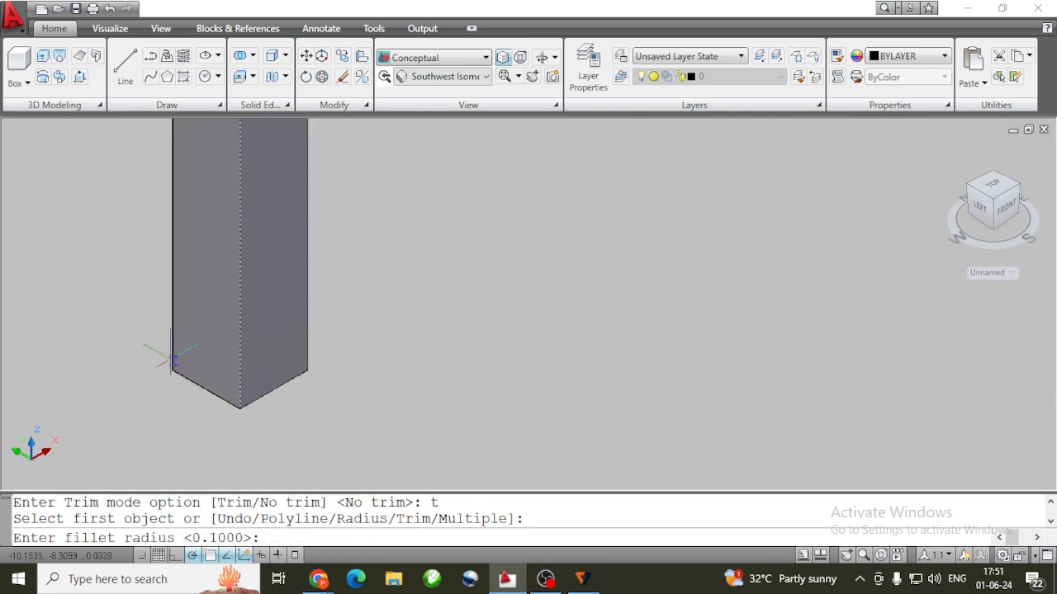
left_click(227, 403)
left_click(245, 398)
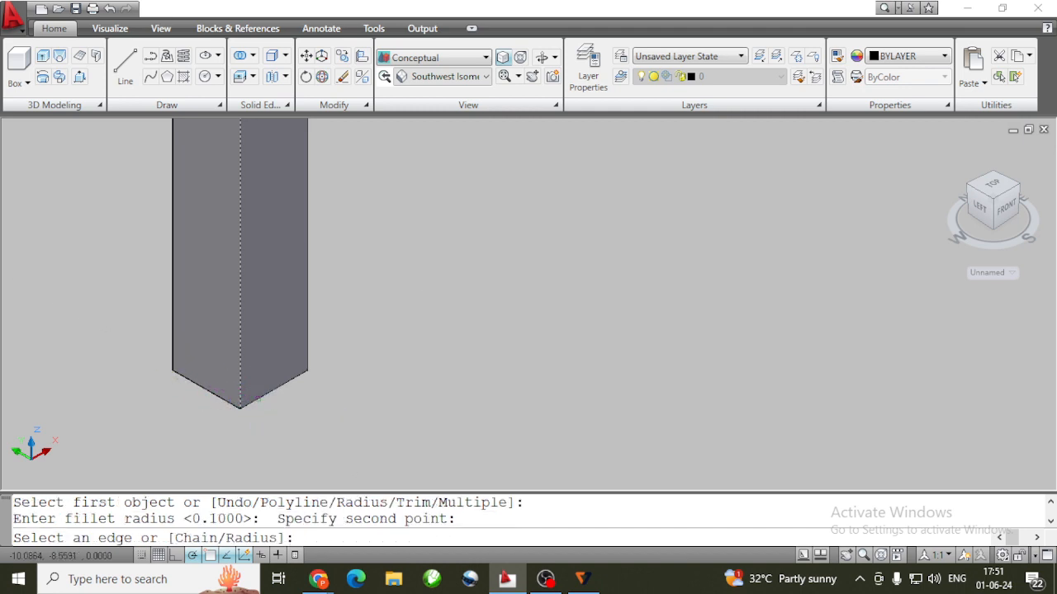
left_click(256, 398)
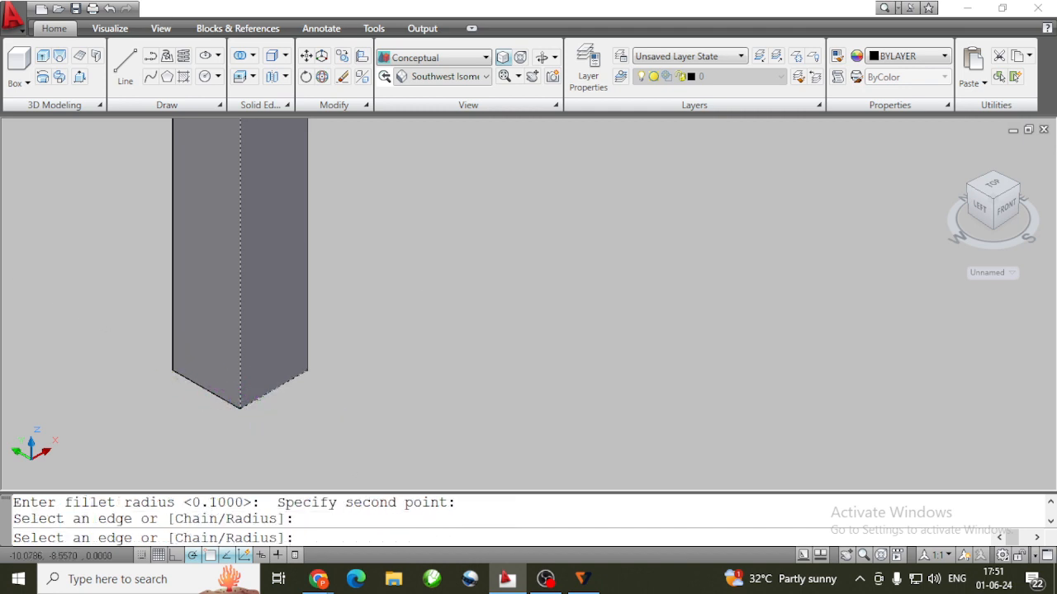
left_click(306, 352)
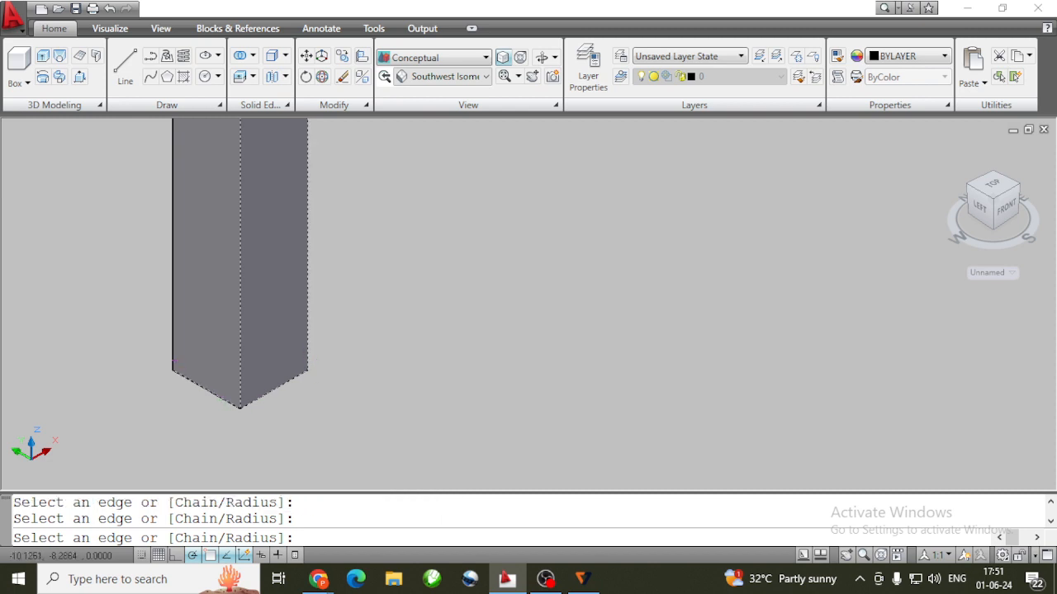
left_click(172, 360)
scroll(353, 450, "down", 5)
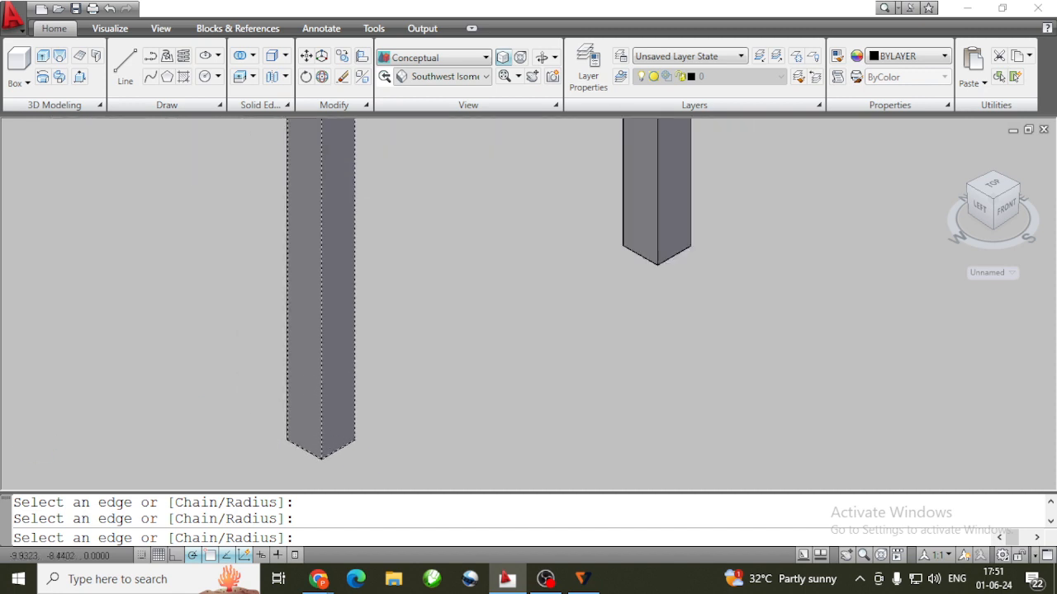
scroll(331, 440, "up", 3)
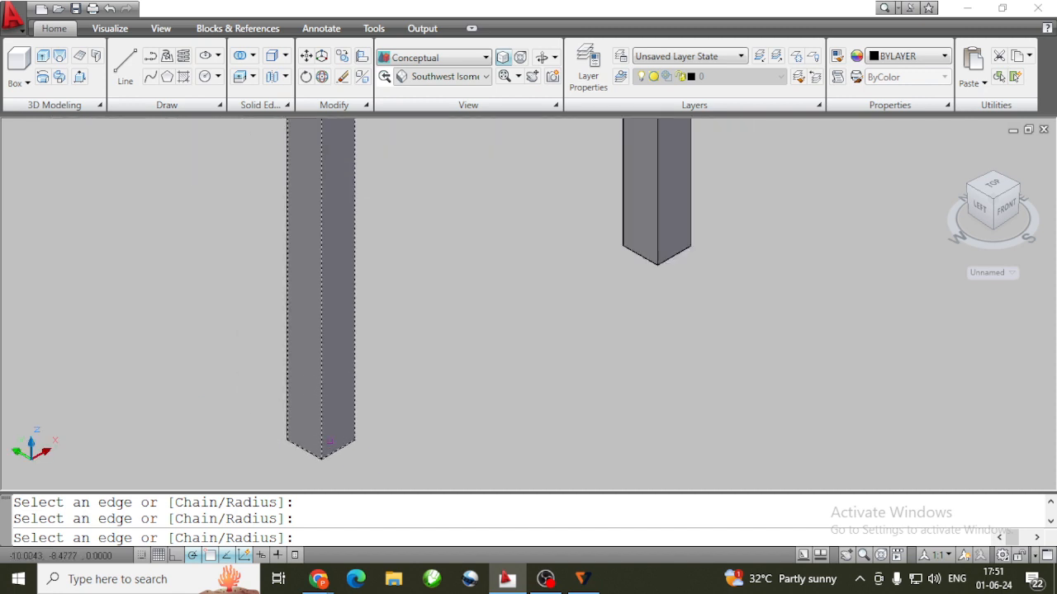
right_click(426, 367)
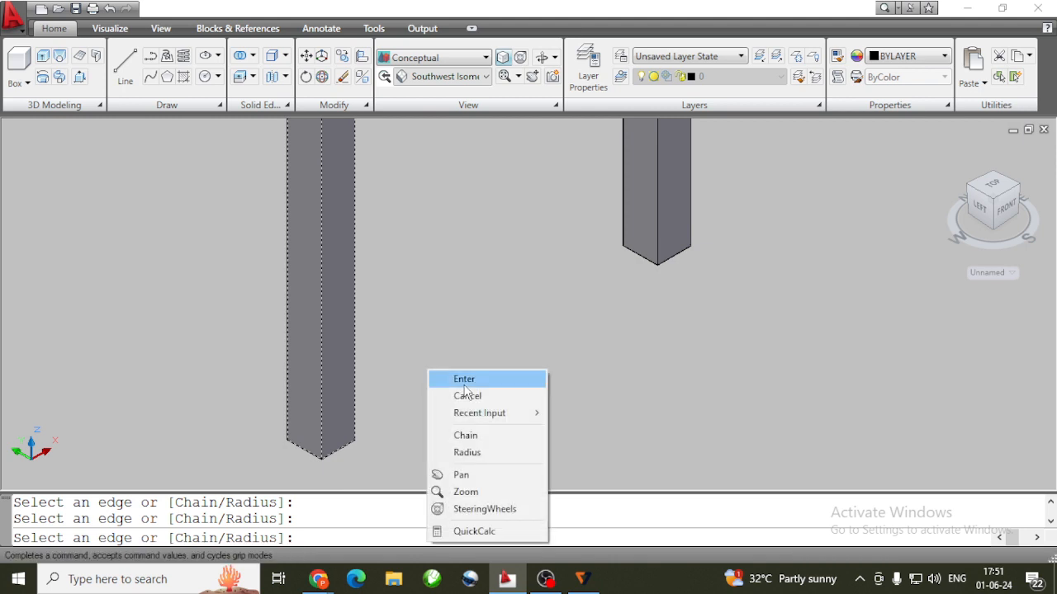
left_click(460, 379)
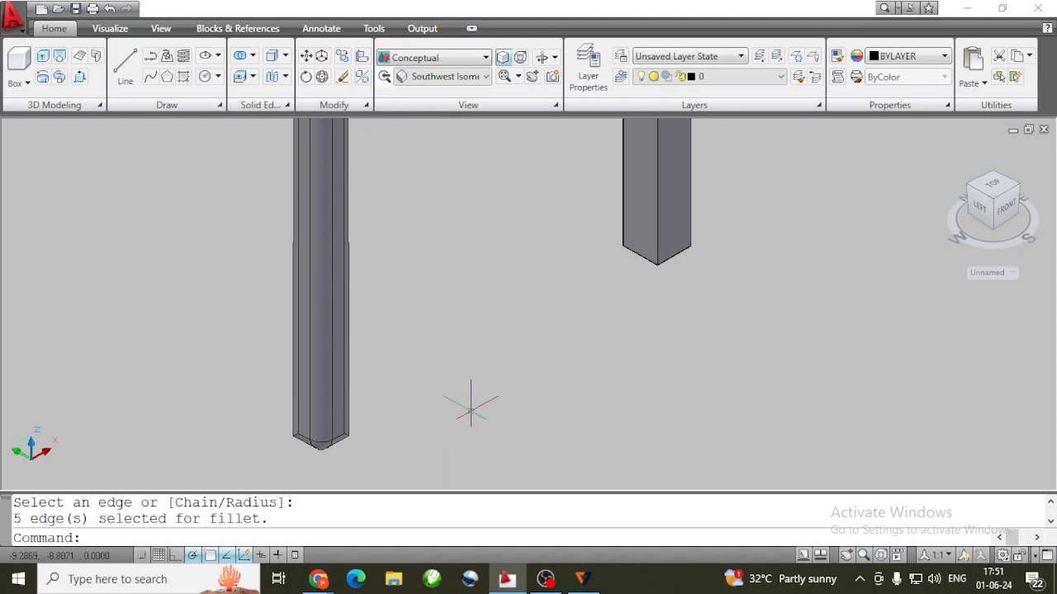
key("Escape")
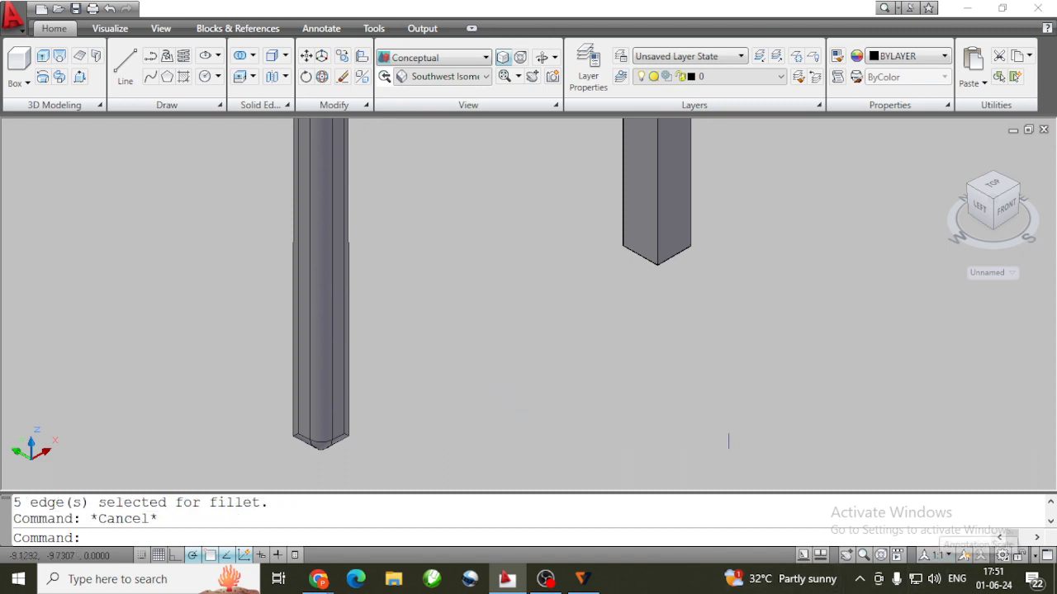
Start a fillet on the outer vertical edge of the nearest leg at the table's back side with radius 0.1
left_click(542, 60)
left_click_drag(338, 253, 684, 421)
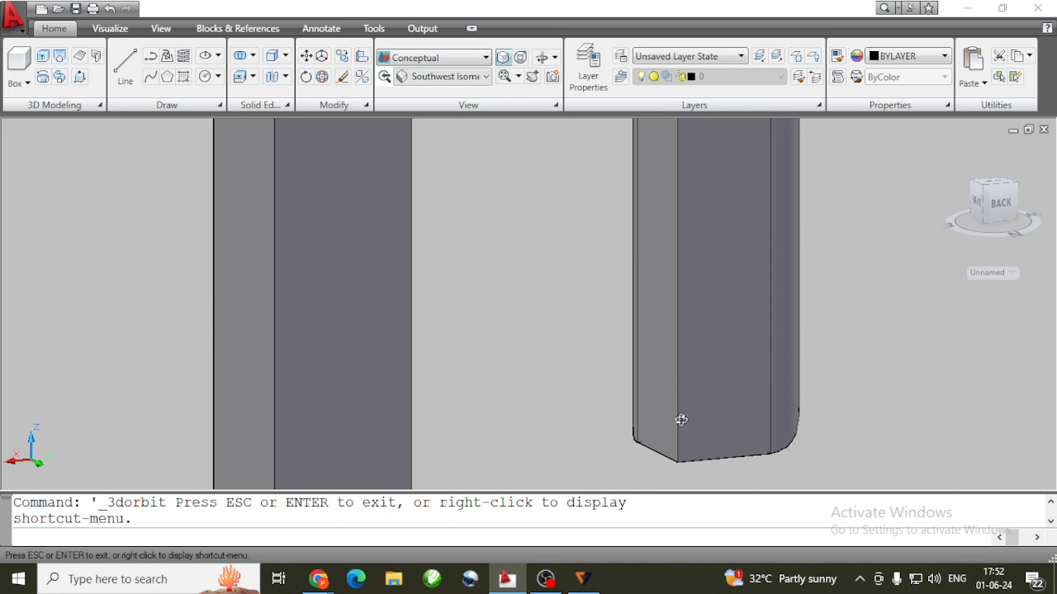
scroll(681, 420, "down", 8)
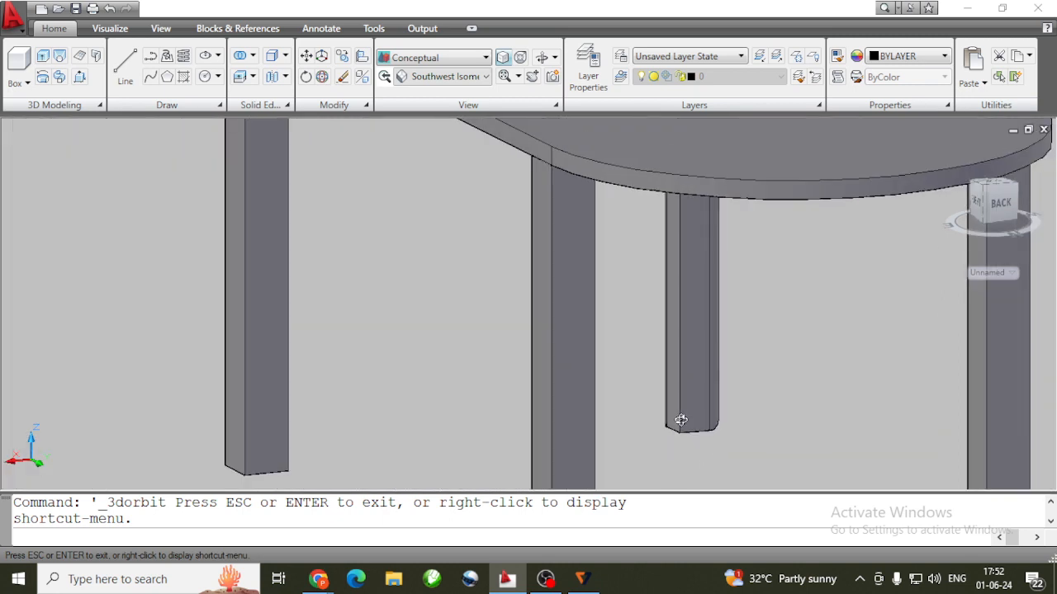
scroll(681, 421, "down", 6)
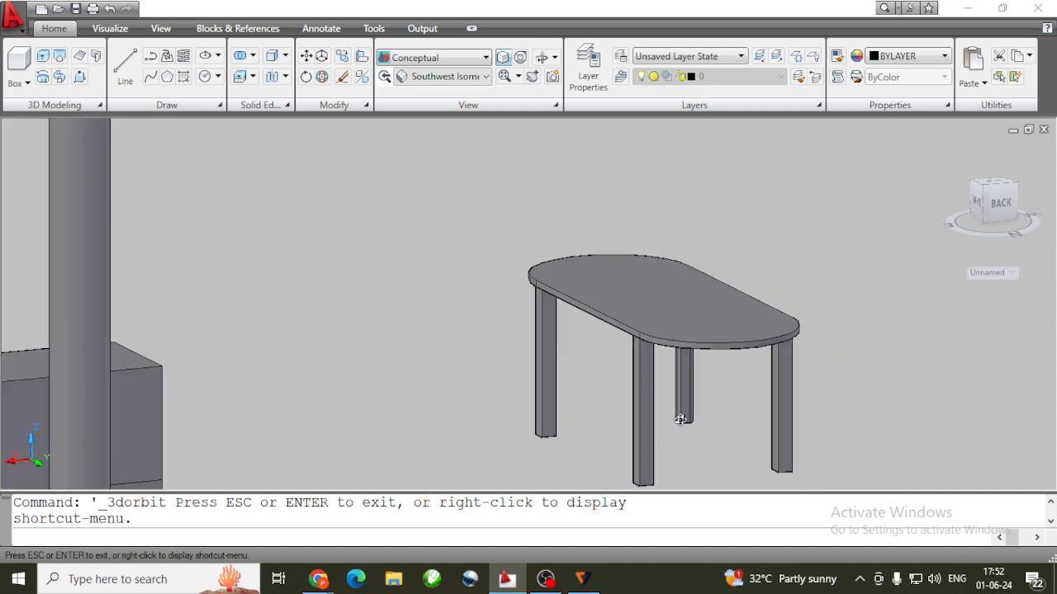
key("Escape")
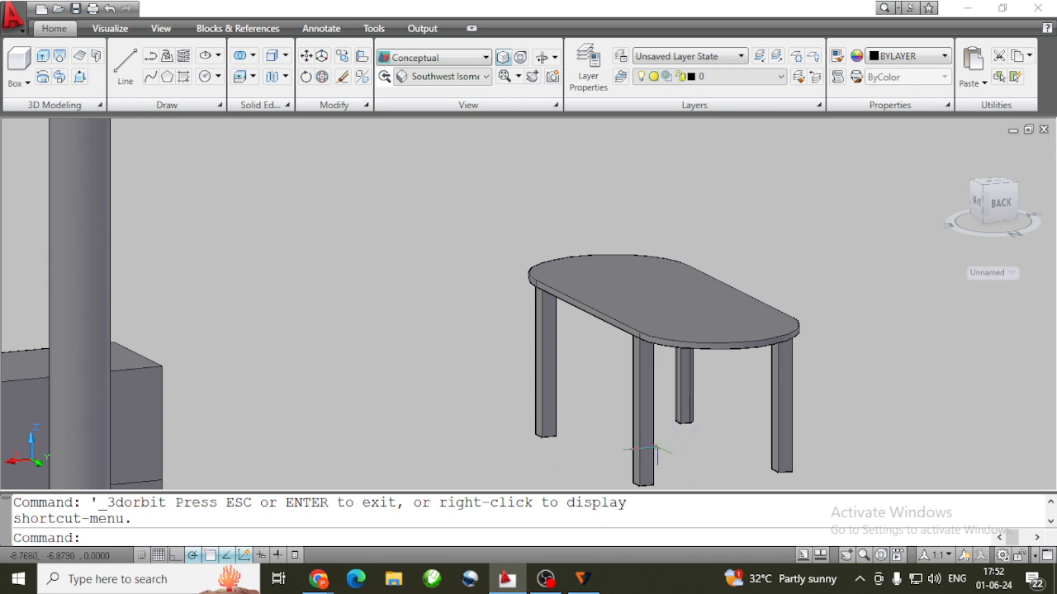
left_click(643, 396)
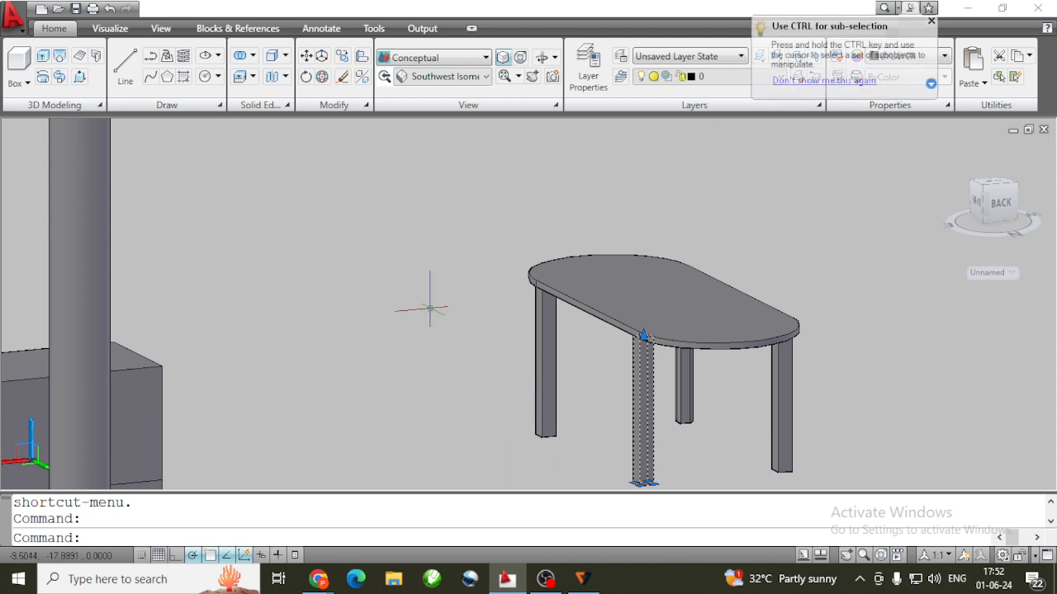
left_click(358, 105)
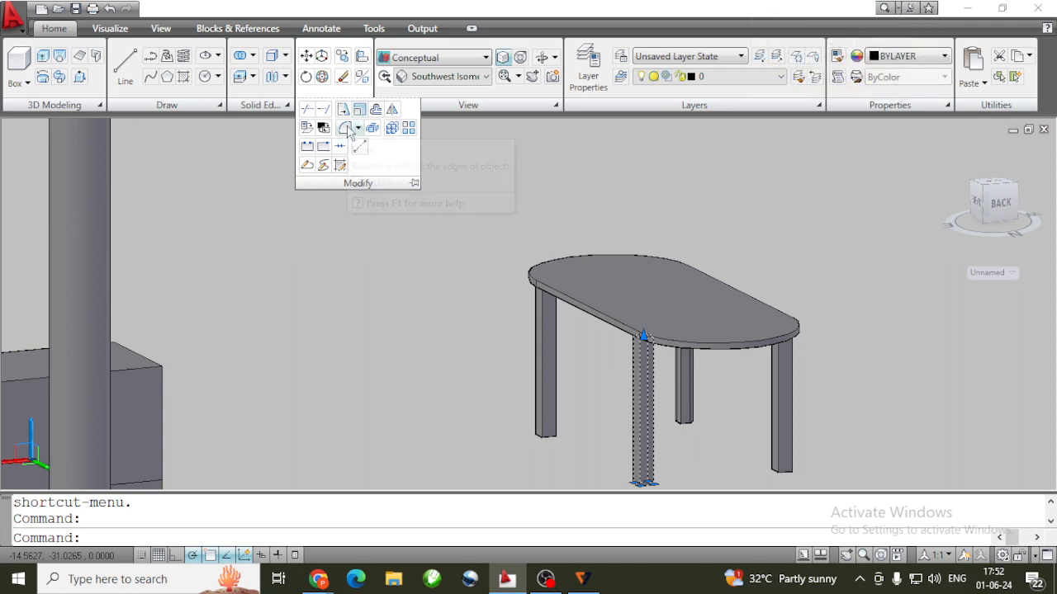
left_click(359, 108)
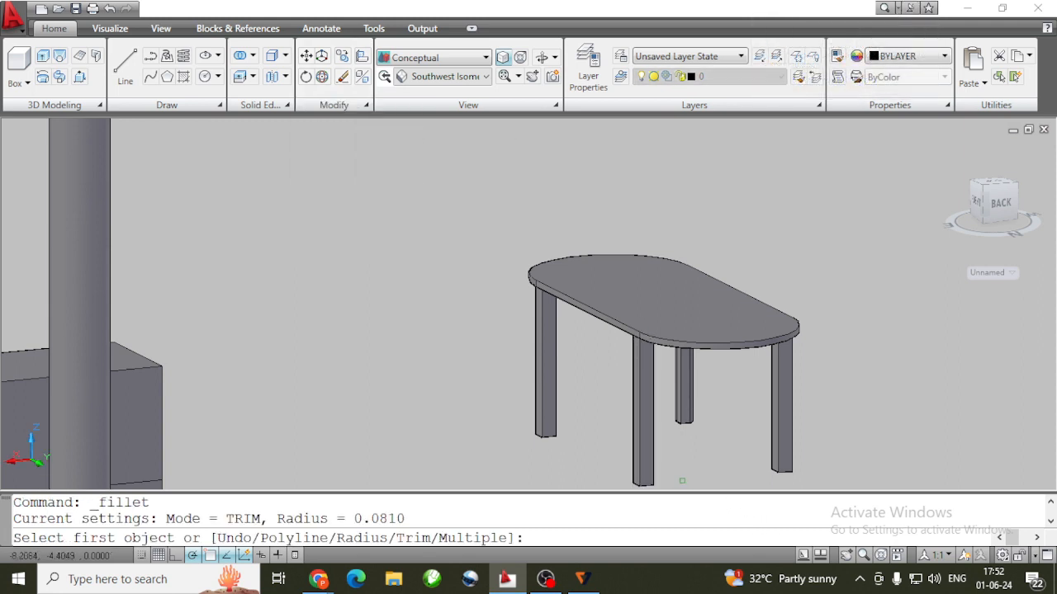
left_click(639, 459)
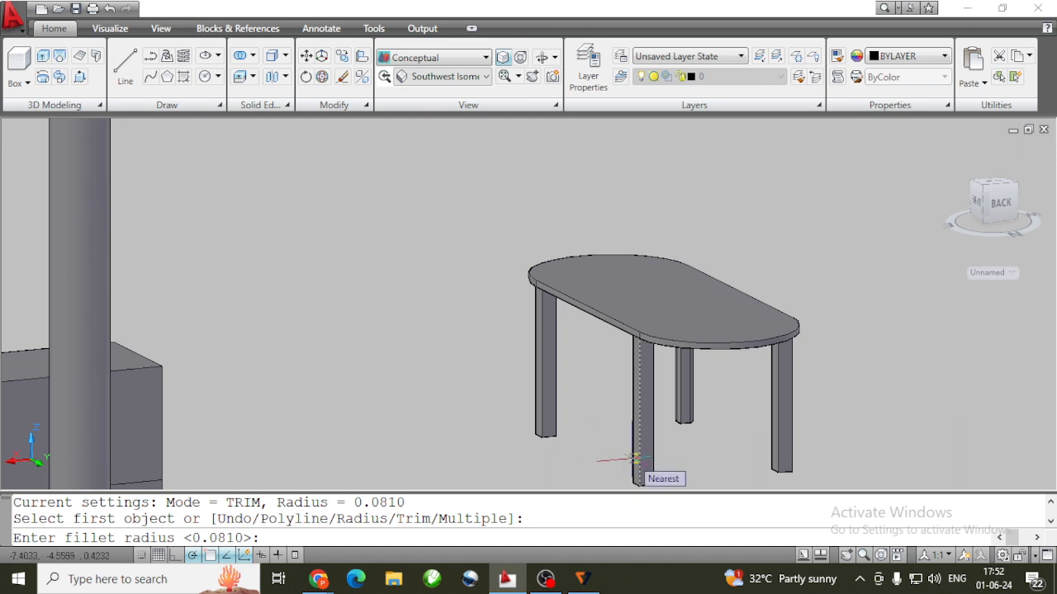
scroll(635, 459, "up", 4)
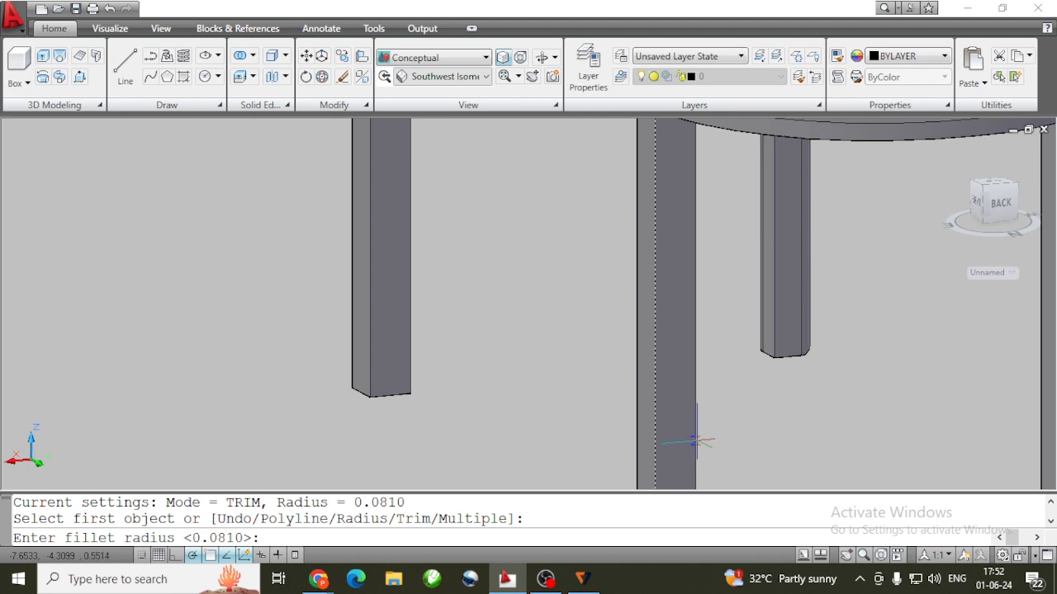
scroll(691, 441, "down", 4)
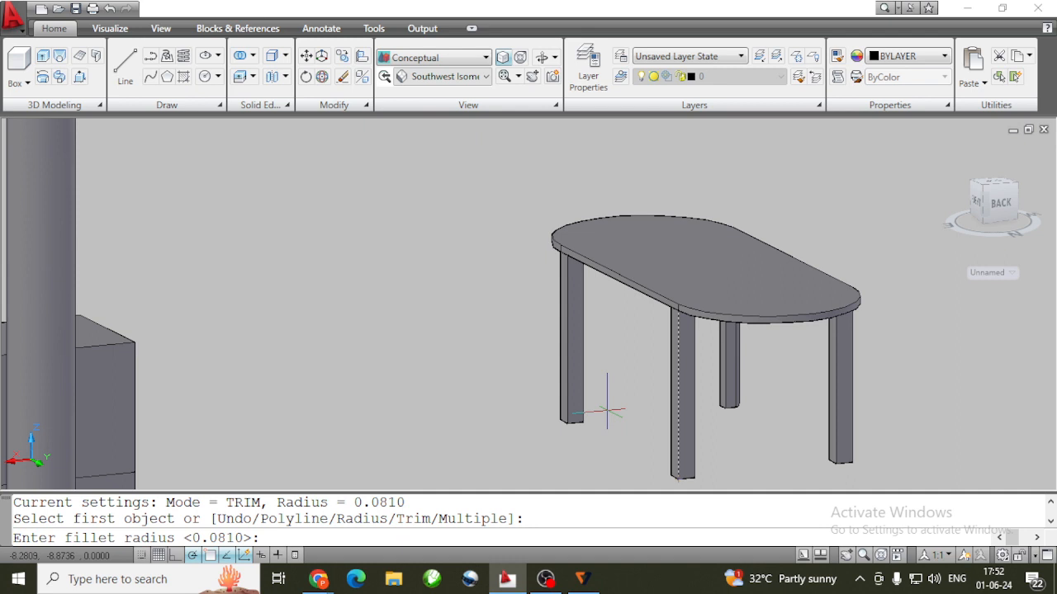
type("0.1")
key("Return")
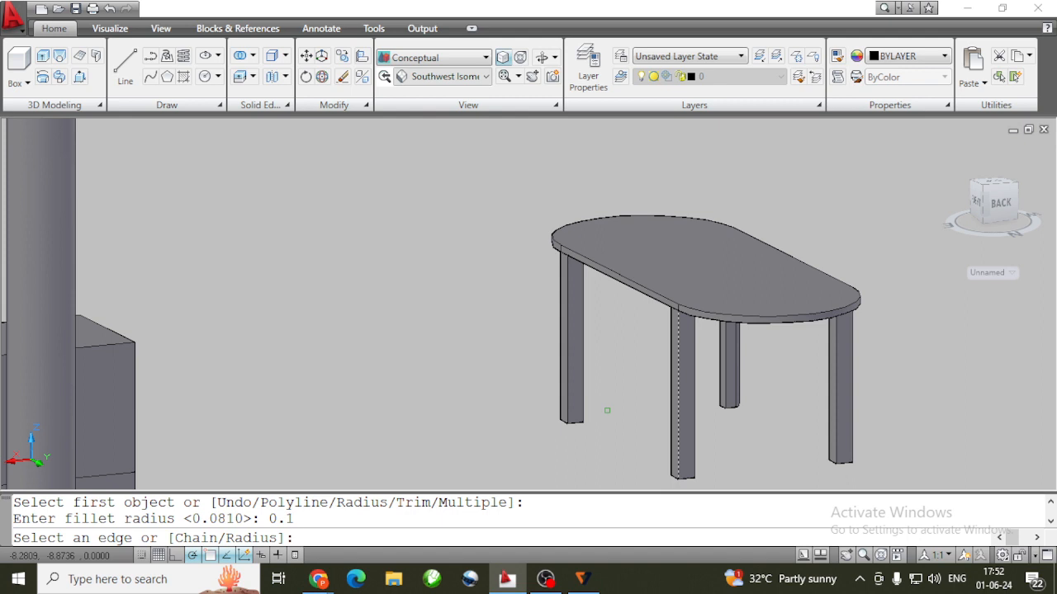
Set the fillet radius for the back leg's further edges to 01
type("0.1")
key("Return")
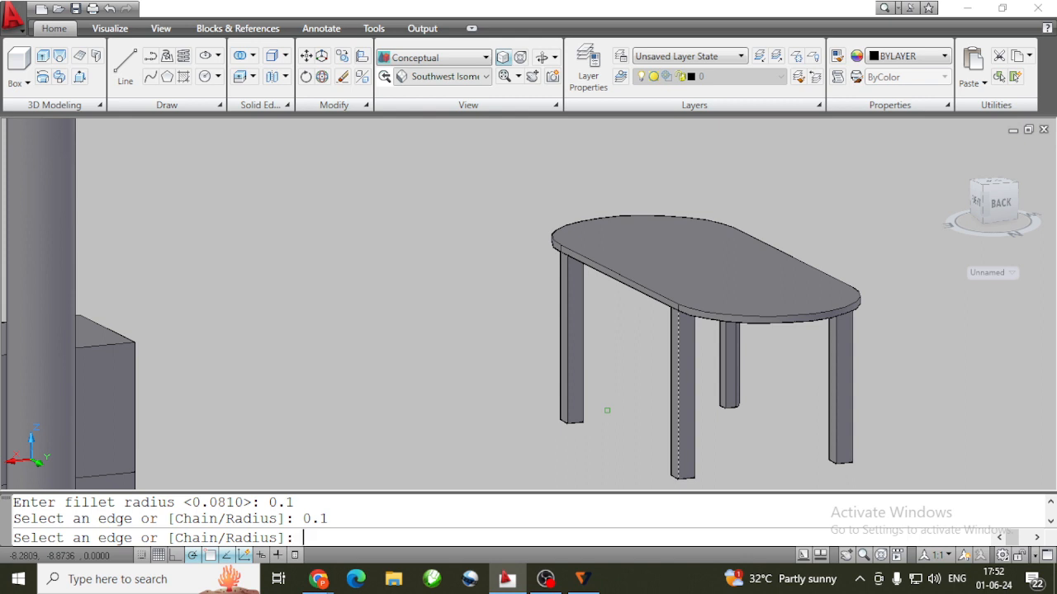
type("r")
key("Return")
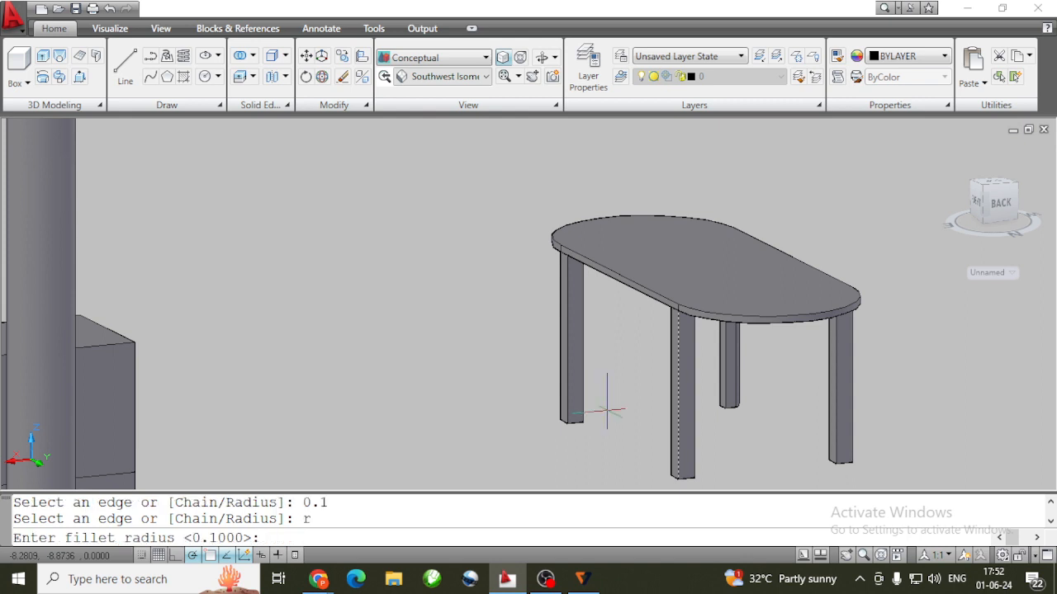
type("01")
key("Return")
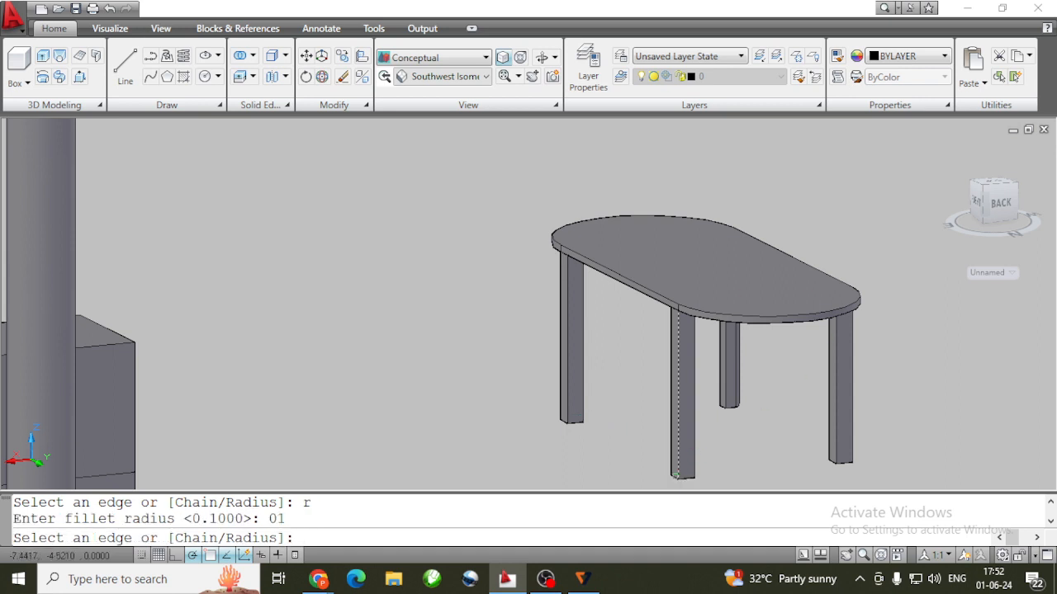
Try to fillet the nearest leg's front and two side vertical edges together with its bottom edges
scroll(675, 476, "up", 3)
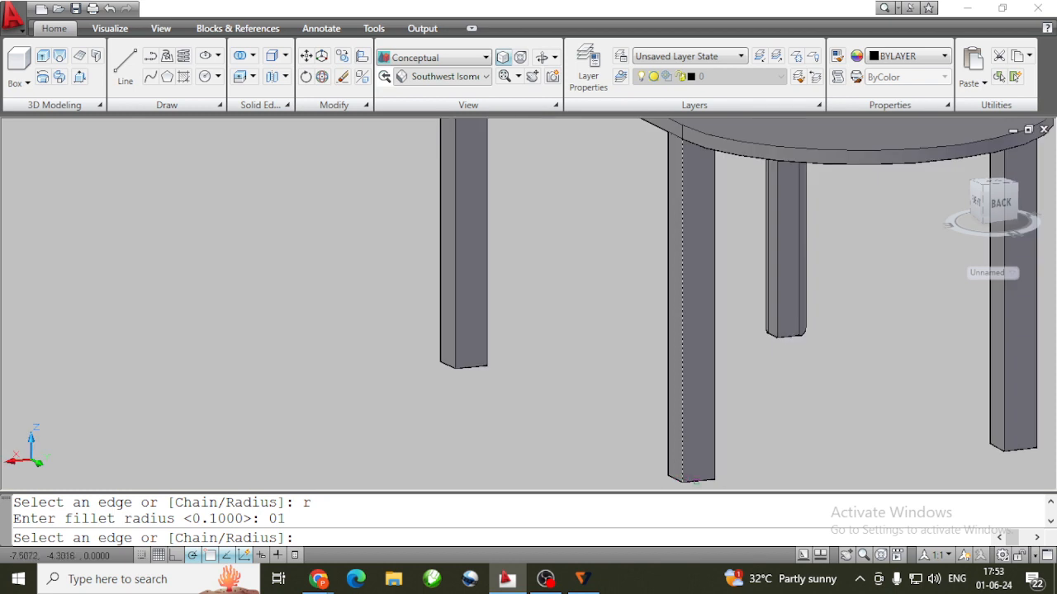
left_click(695, 479)
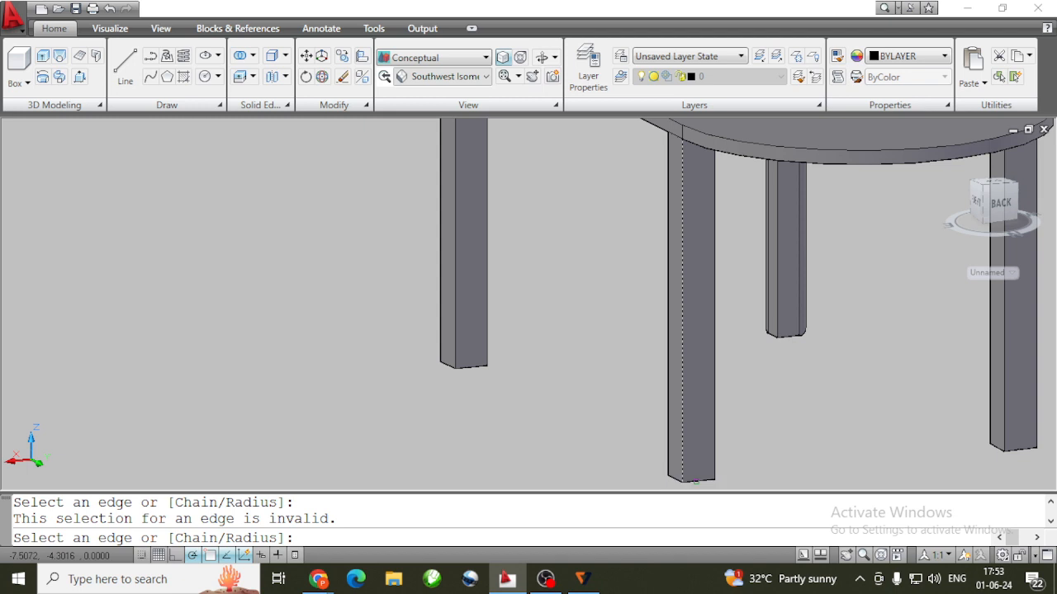
left_click(669, 459)
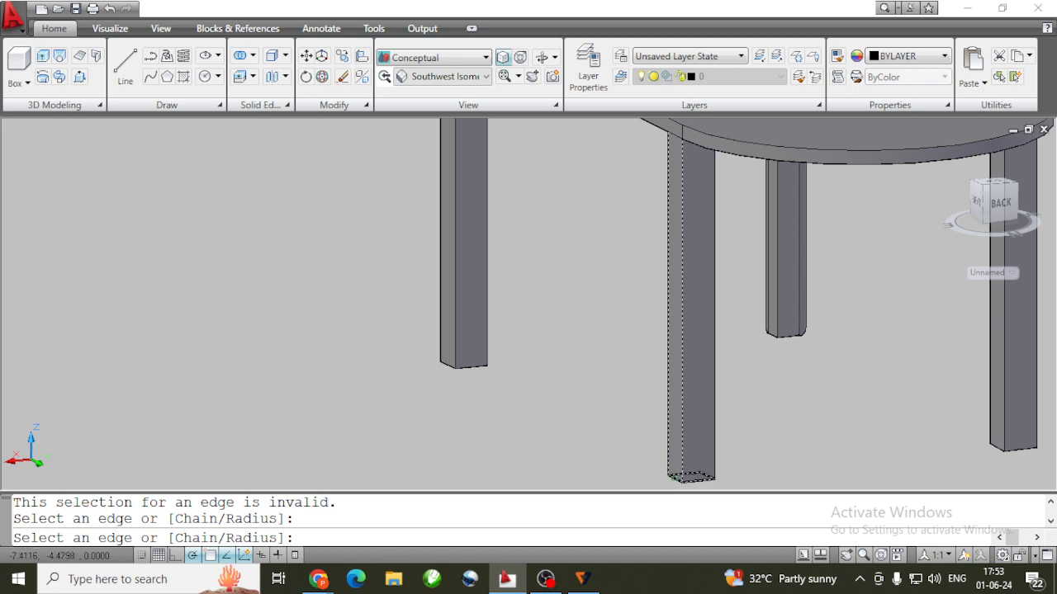
left_click(671, 477)
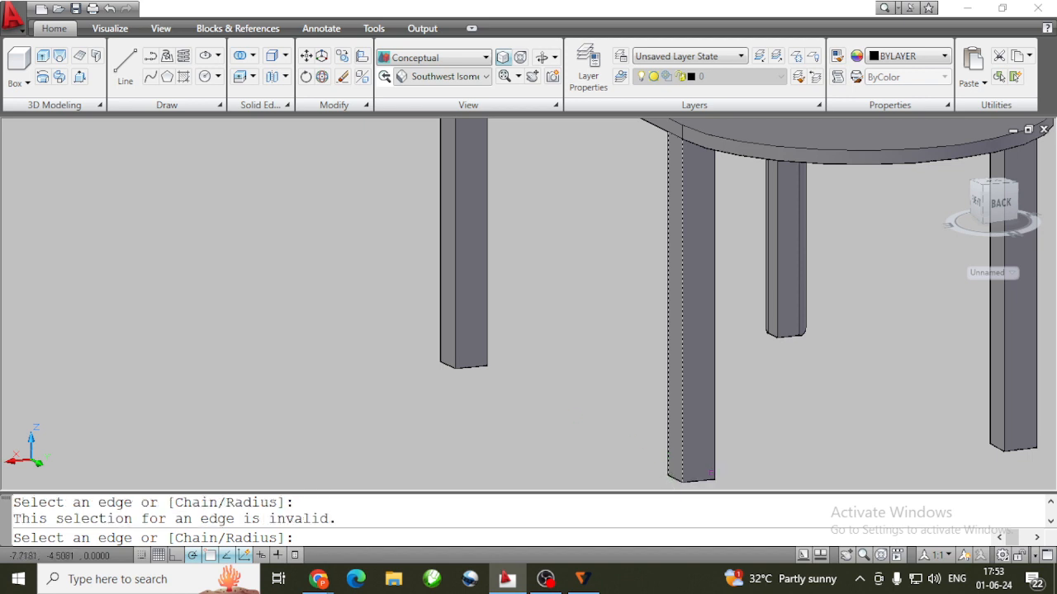
left_click(715, 467)
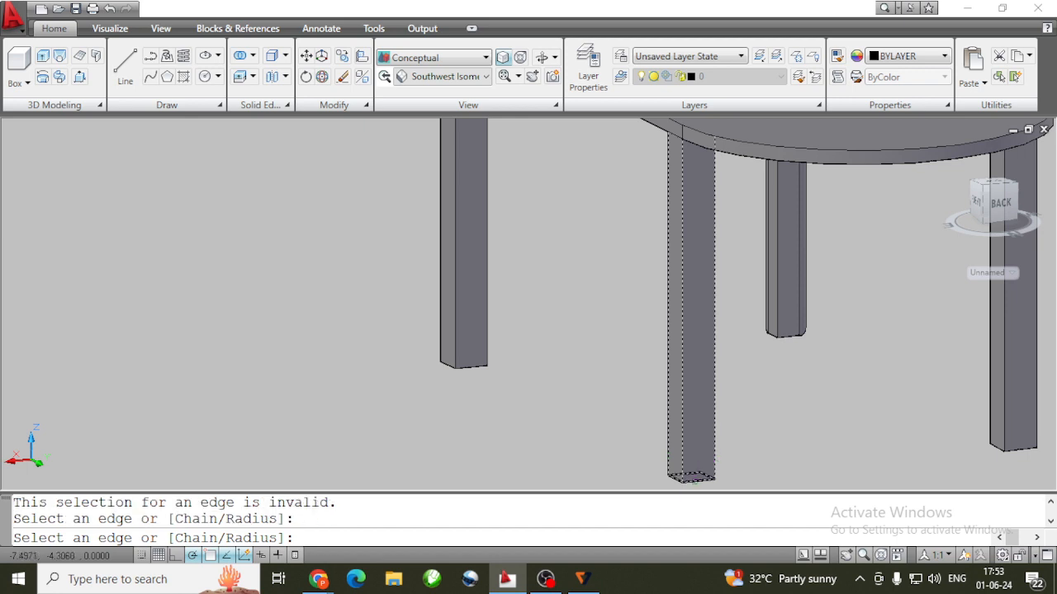
right_click(587, 250)
left_click(638, 264)
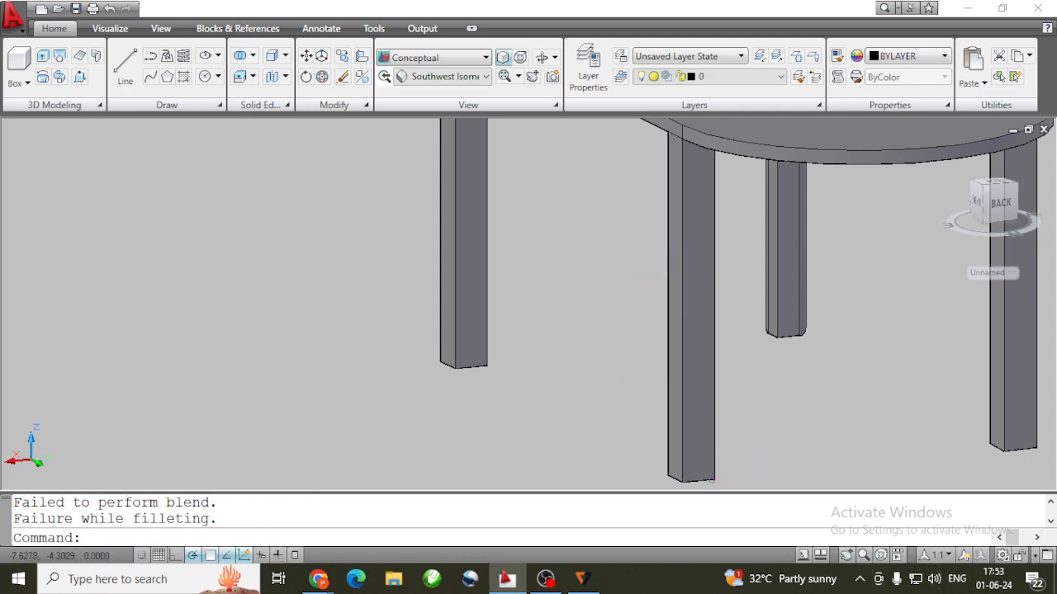
Erase the leftover rectangular outline at the foot of the nearest leg
left_click(700, 478)
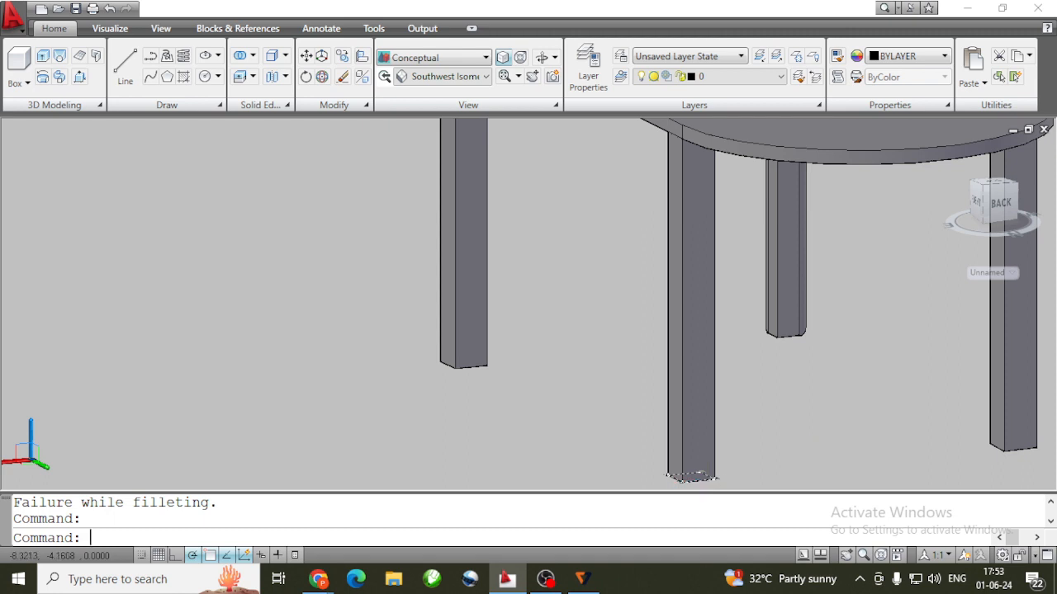
key("Delete")
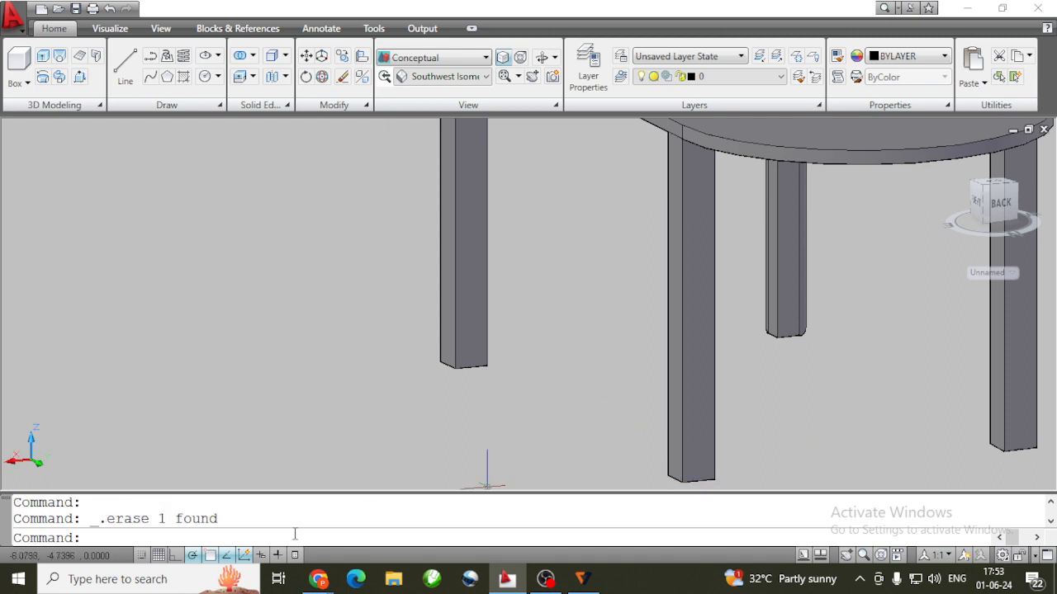
Restart the Fillet command with a radius of 0.1 and the Trim mode
left_click(360, 105)
left_click(349, 132)
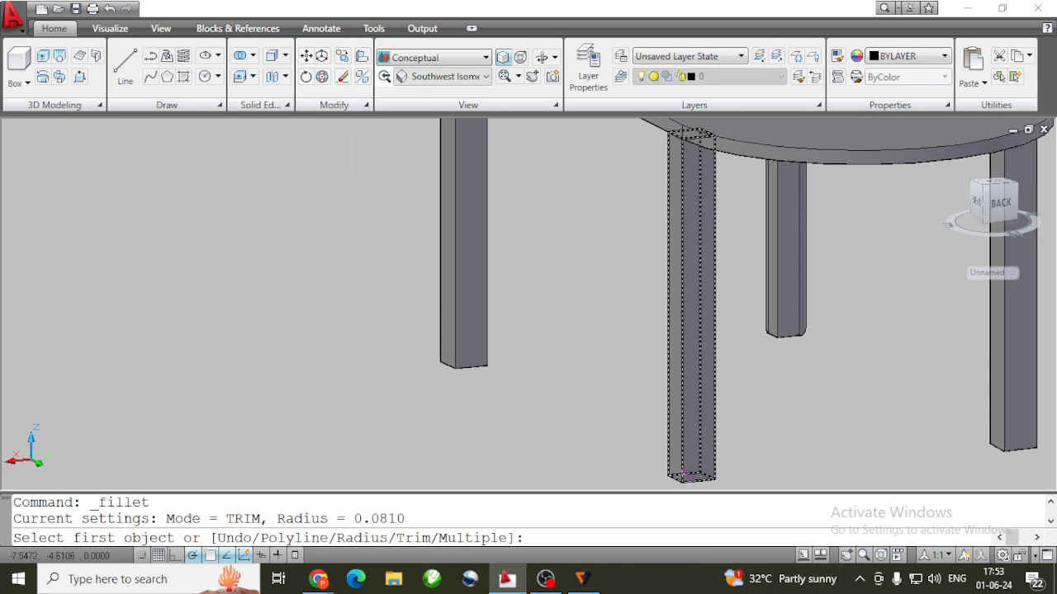
type("r")
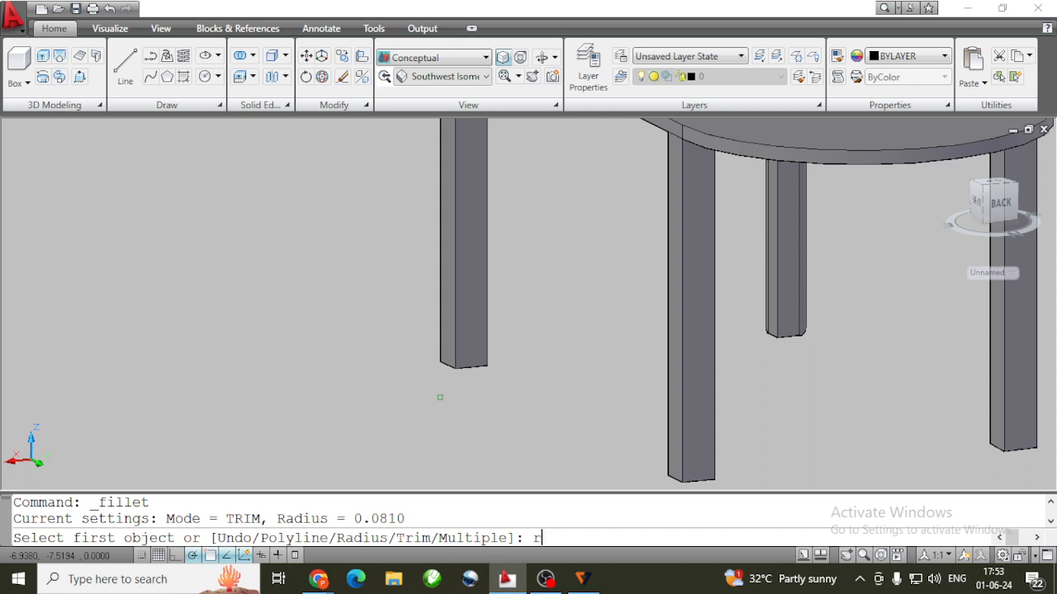
key("Return")
type("0.1")
key("Return")
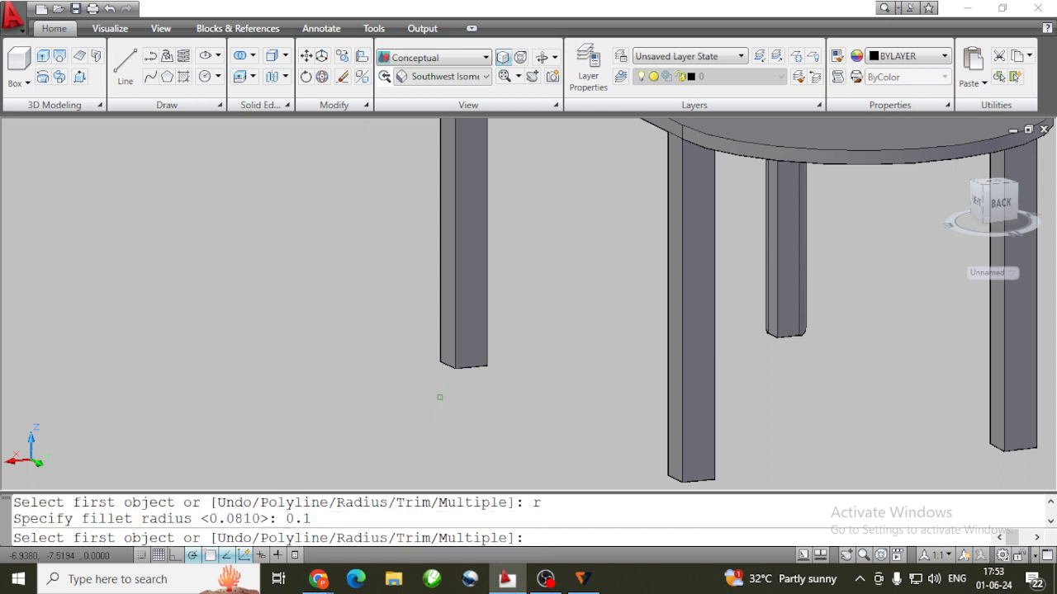
type("t")
key("Return")
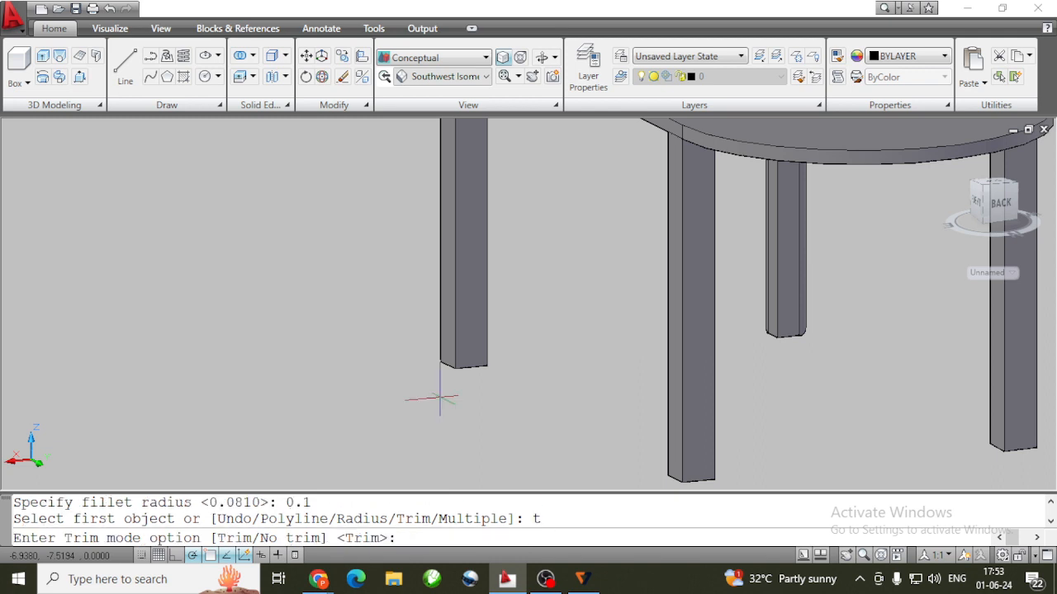
type("t")
key("Return")
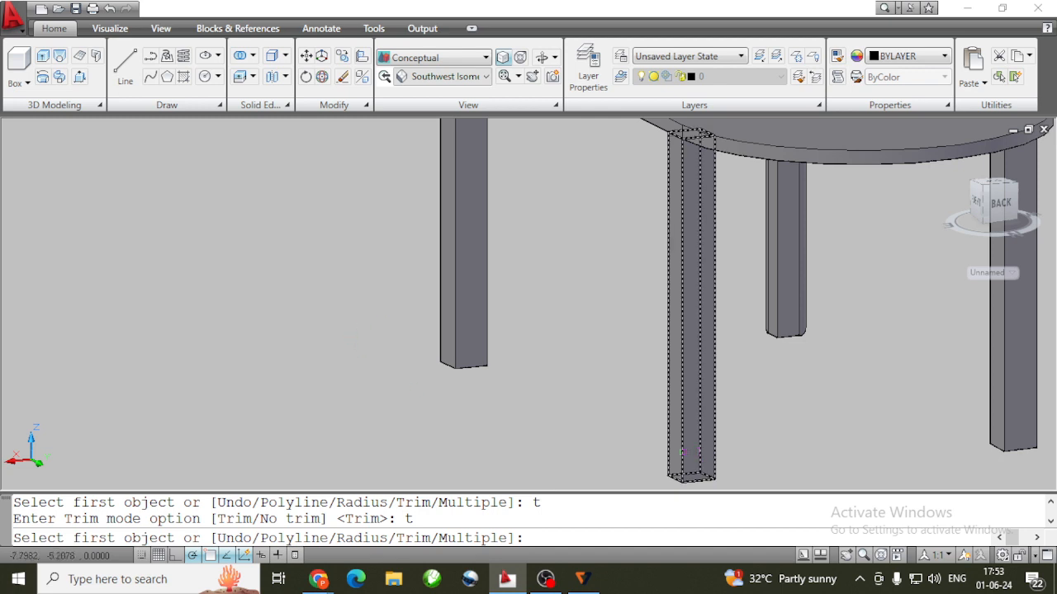
Try to fillet the nearest leg's front vertical edge at radius 0.1 and its bottom and side edges with a two-point radius
left_click(682, 452)
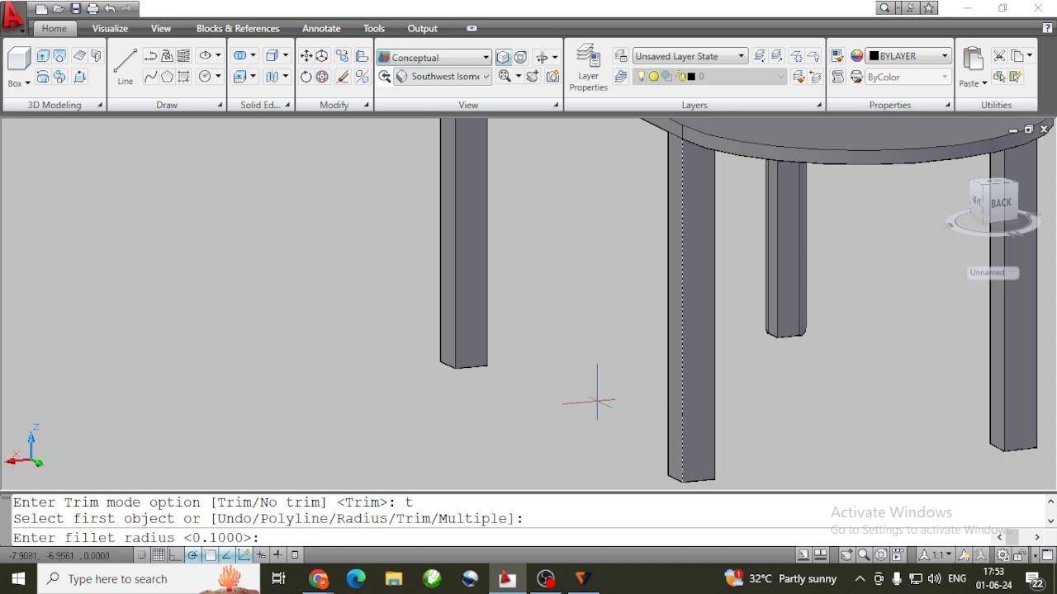
type("0.1")
key("Return")
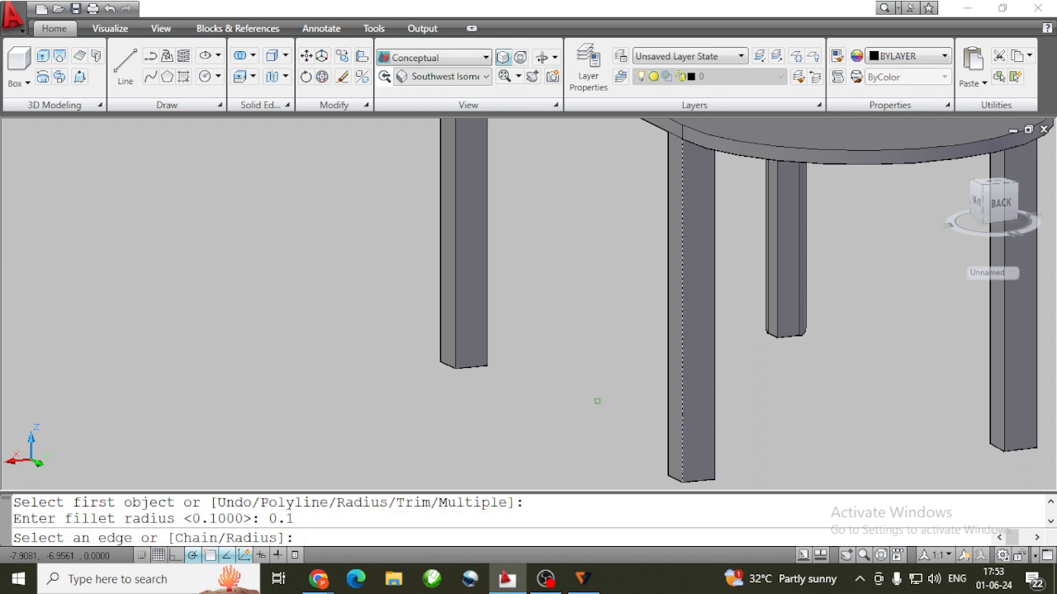
type("r")
key("Return")
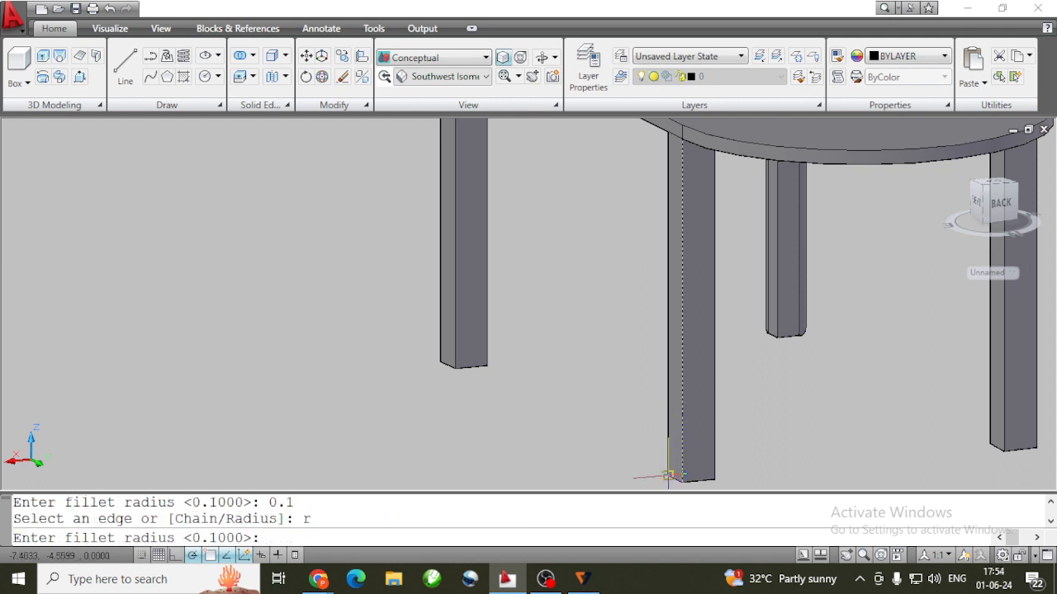
left_click(675, 478)
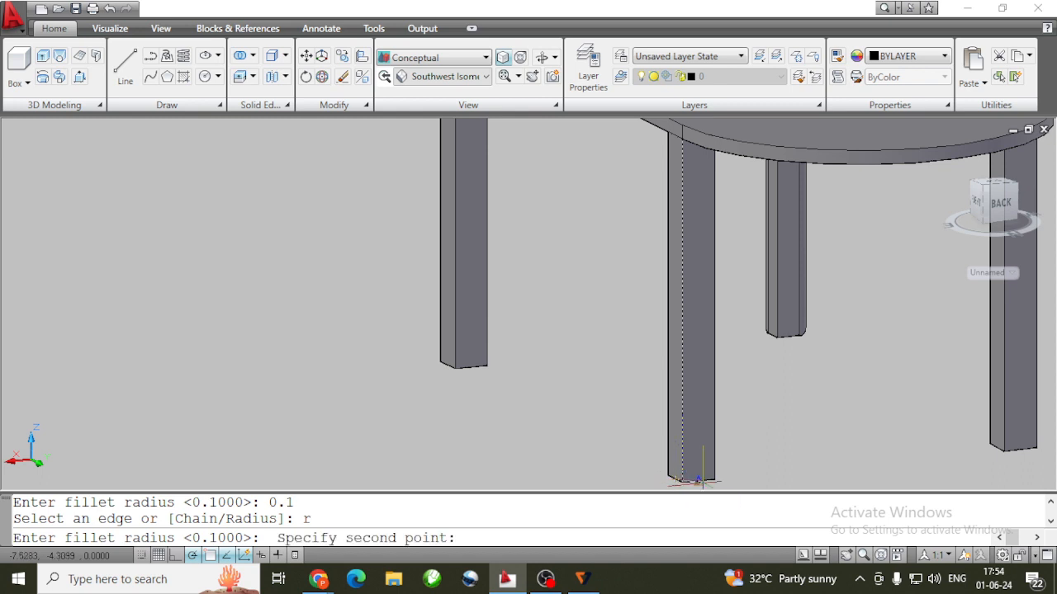
left_click(698, 479)
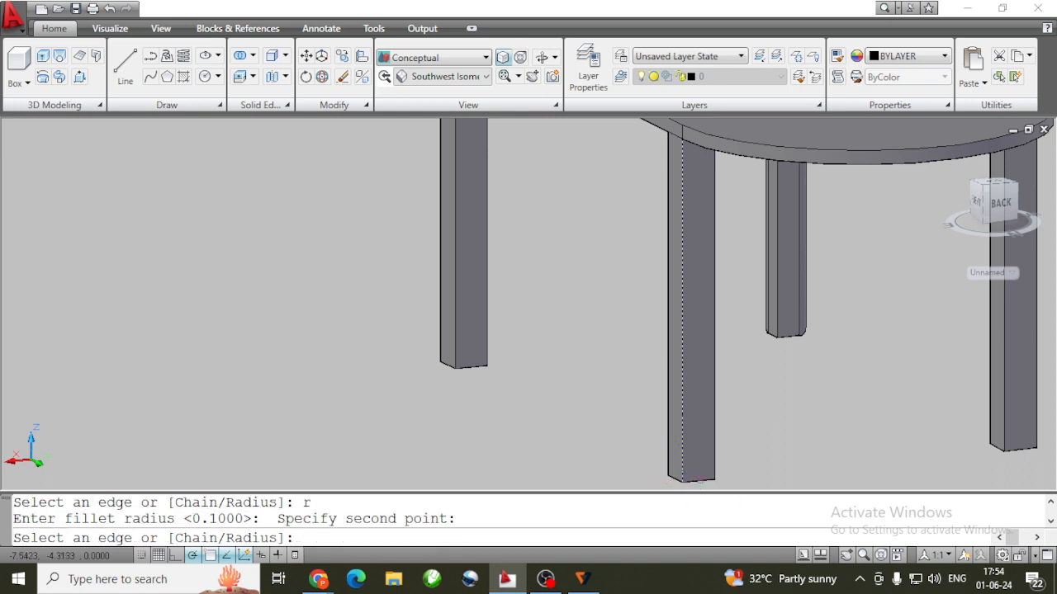
left_click(700, 480)
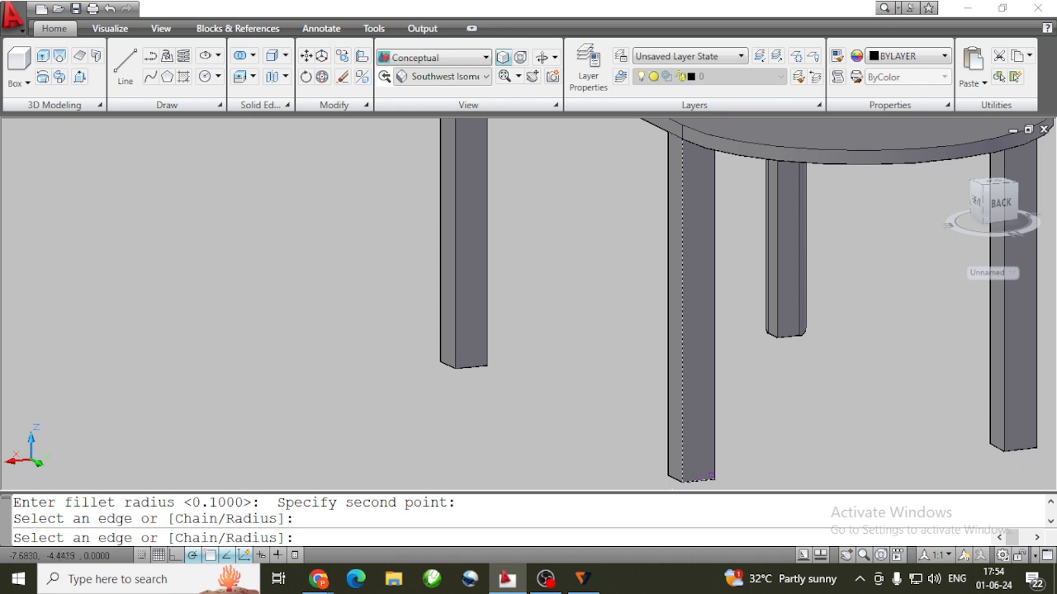
left_click(716, 466)
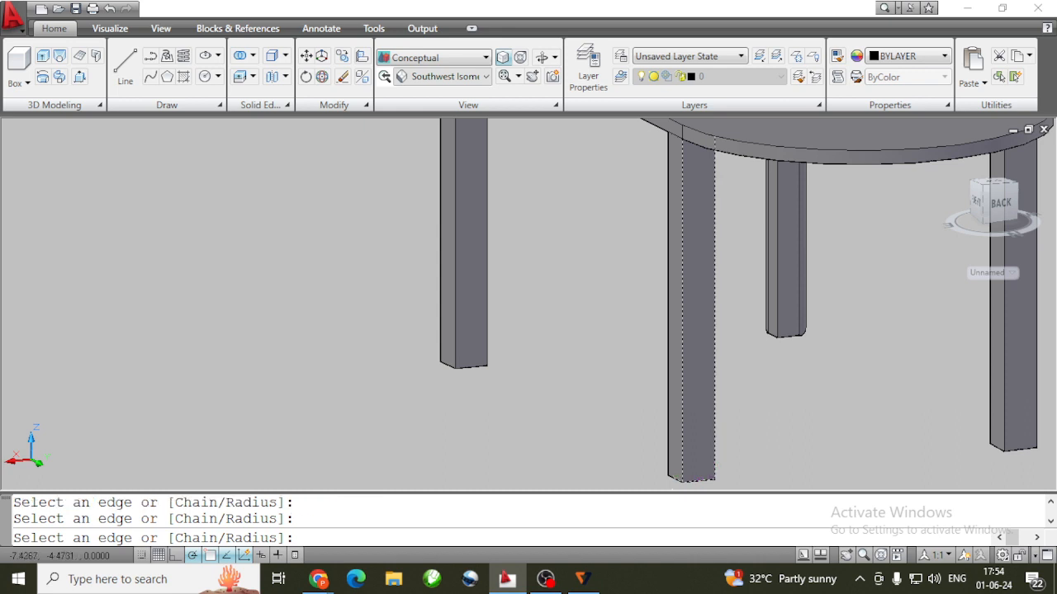
left_click(667, 463)
right_click(498, 292)
left_click(513, 301)
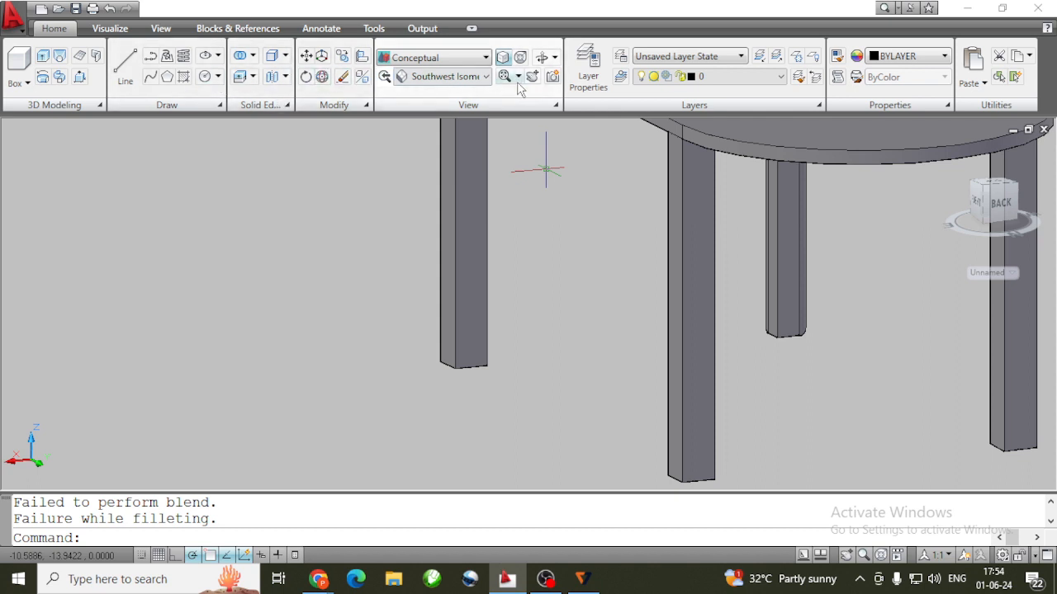
Examine the table's rounded top and four legs from its left side, clearing the selection and the screen-sharing notification
left_click(541, 58)
left_click_drag(694, 340, 559, 350)
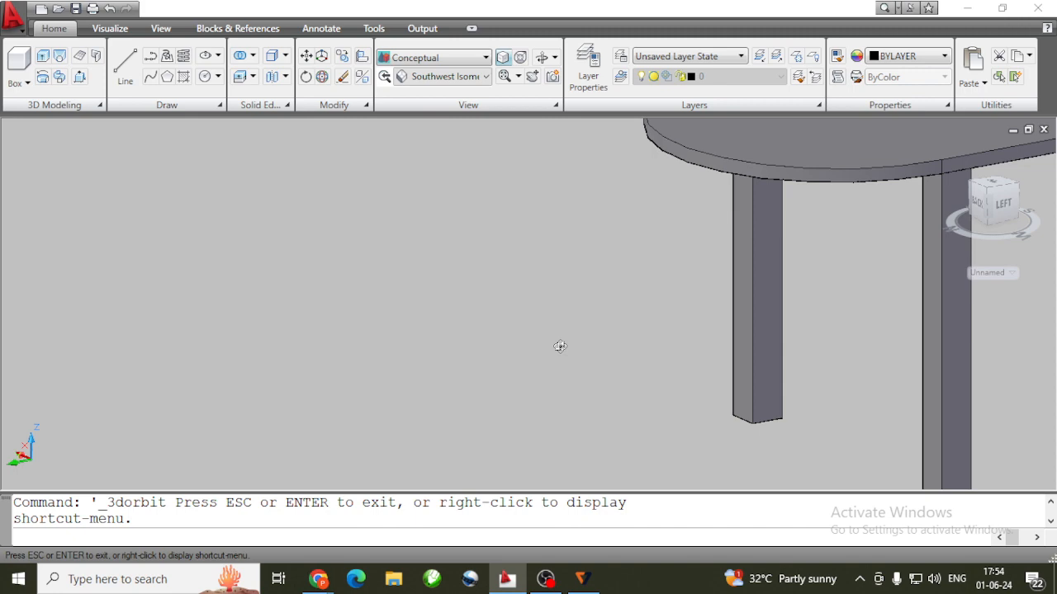
key("Escape")
left_click(757, 385)
scroll(776, 346, "down", 4)
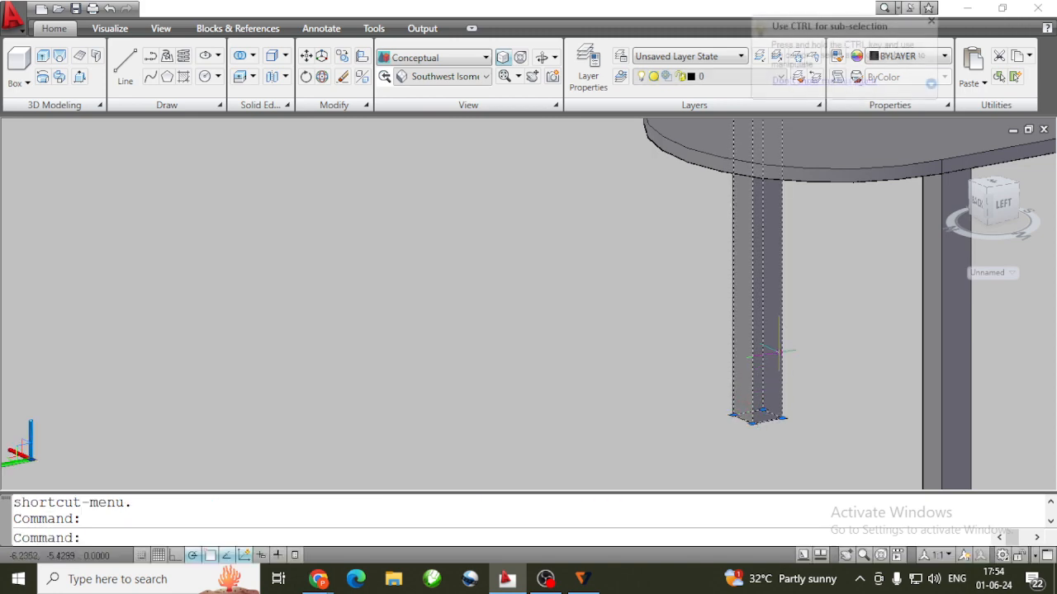
left_click(832, 281)
scroll(832, 280, "up", 5)
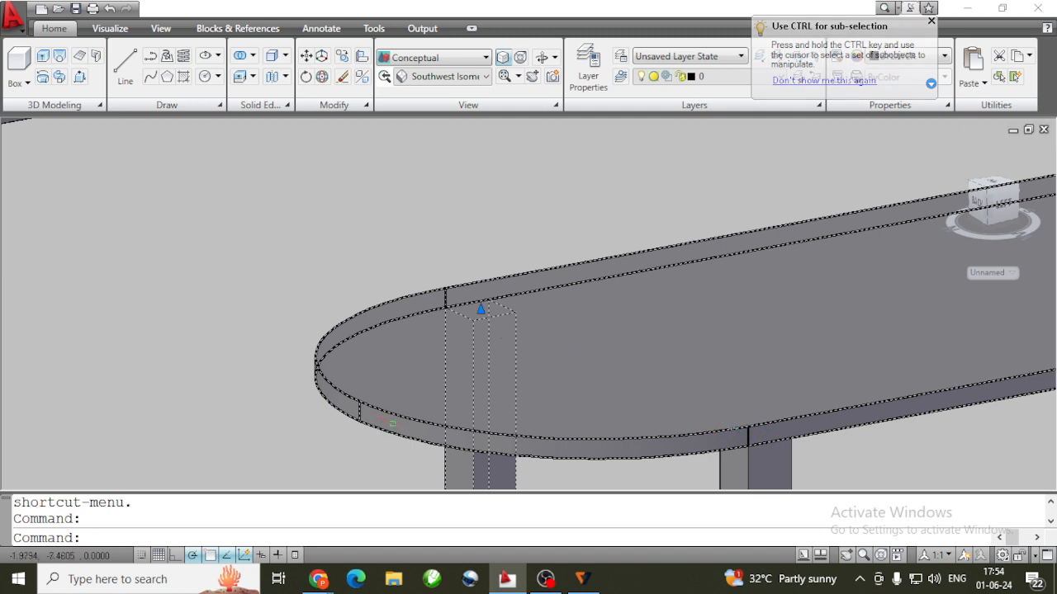
scroll(388, 396, "up", 4)
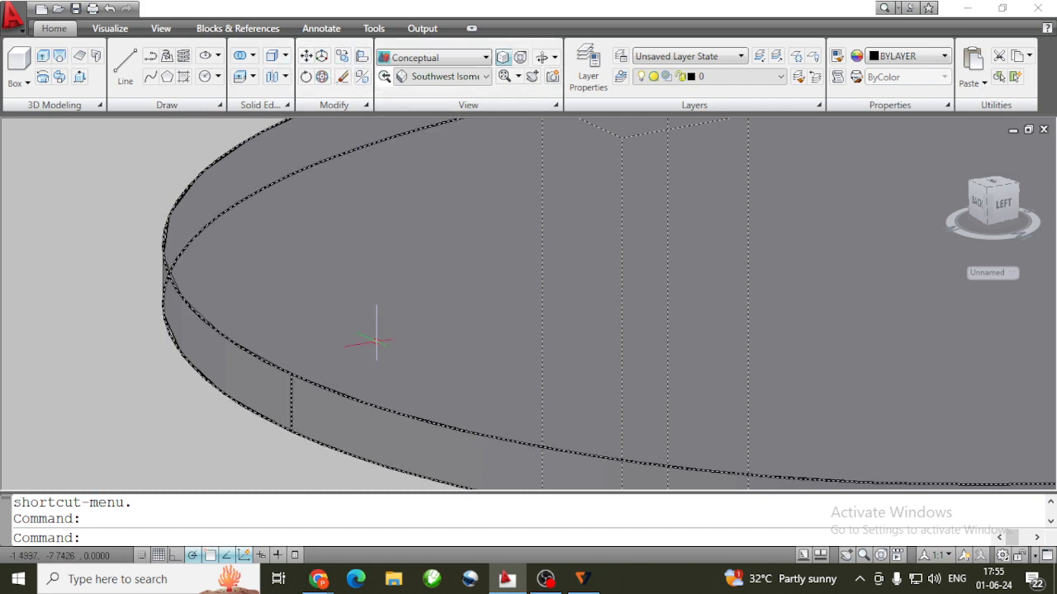
scroll(375, 339, "down", 5)
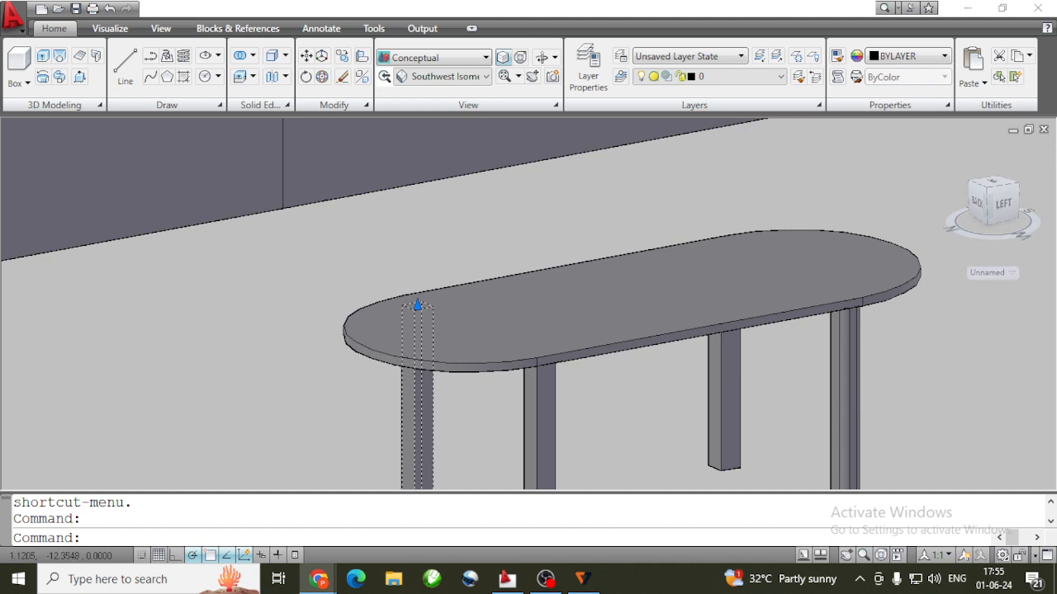
key("Escape")
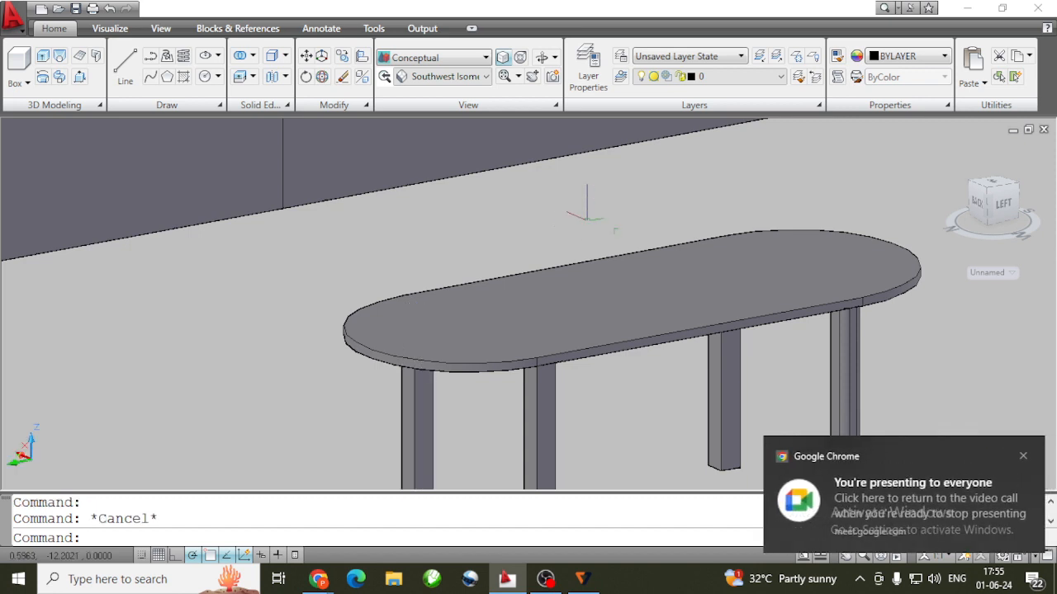
left_click(1023, 458)
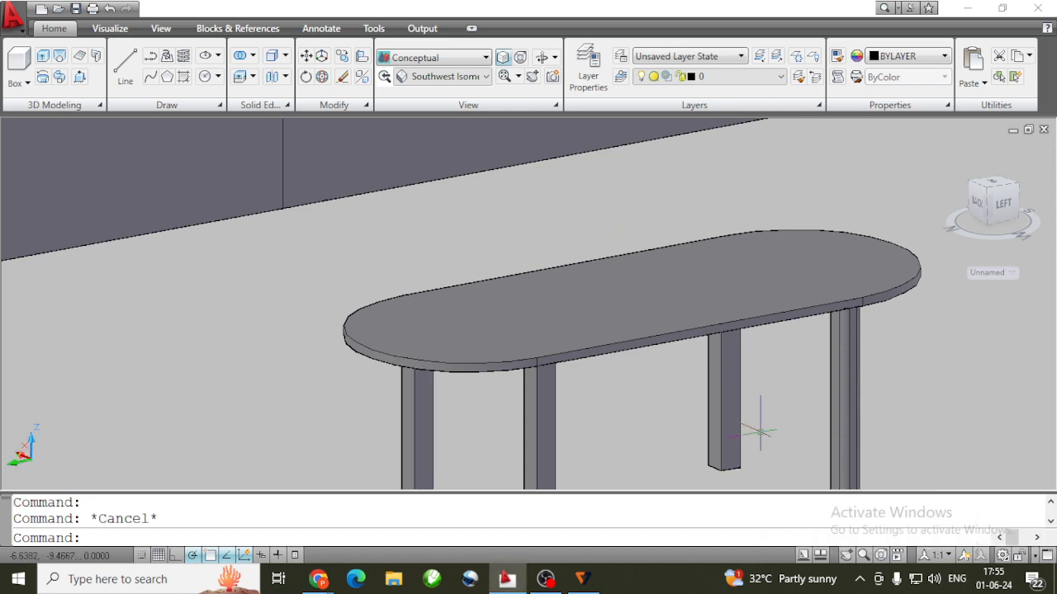
left_click(847, 556)
left_click_drag(688, 427, 545, 347)
scroll(594, 409, "down", 4)
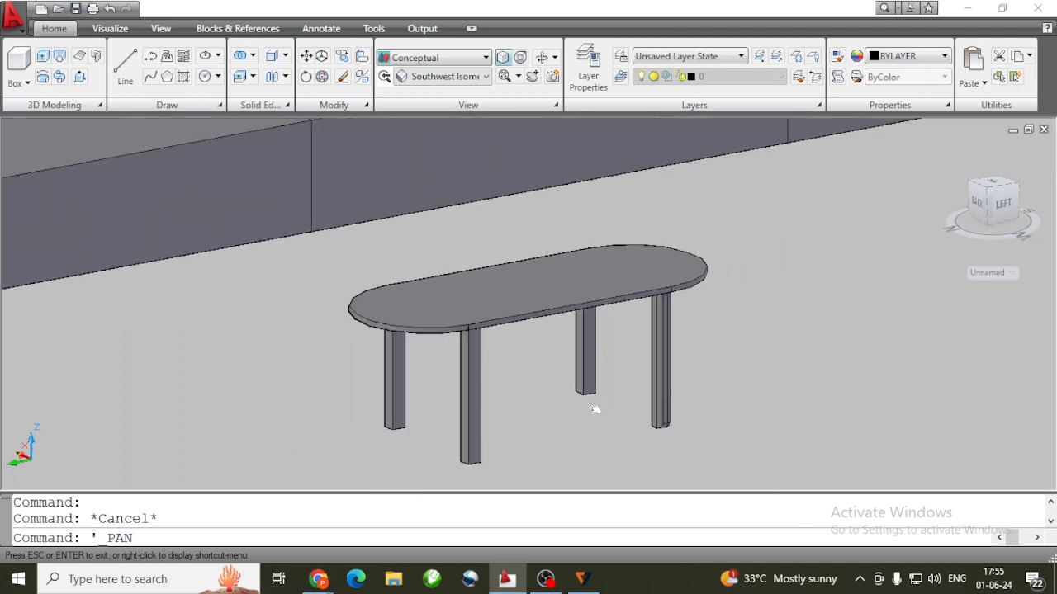
key("Escape")
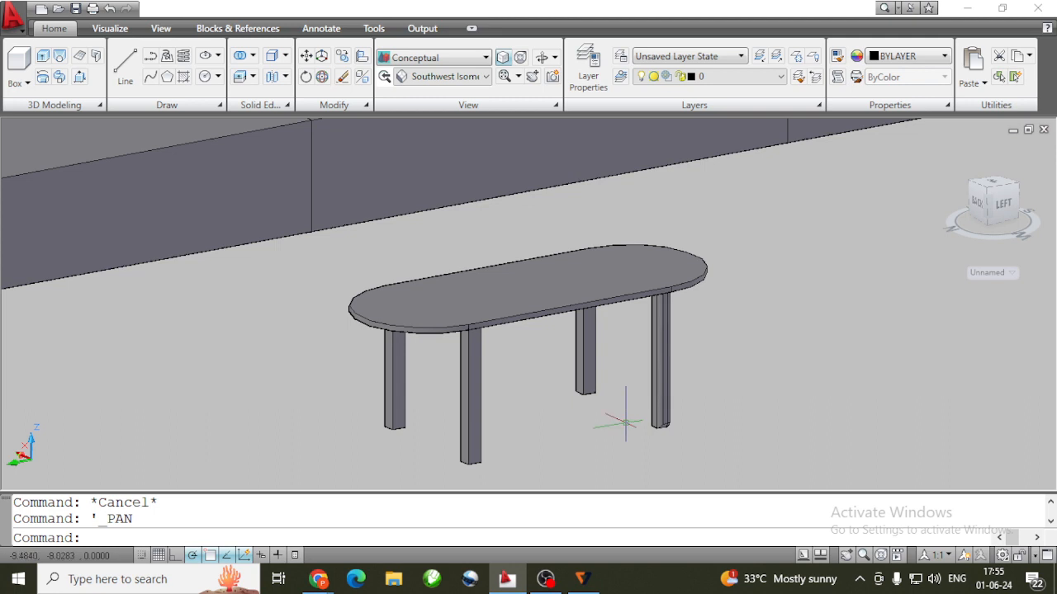